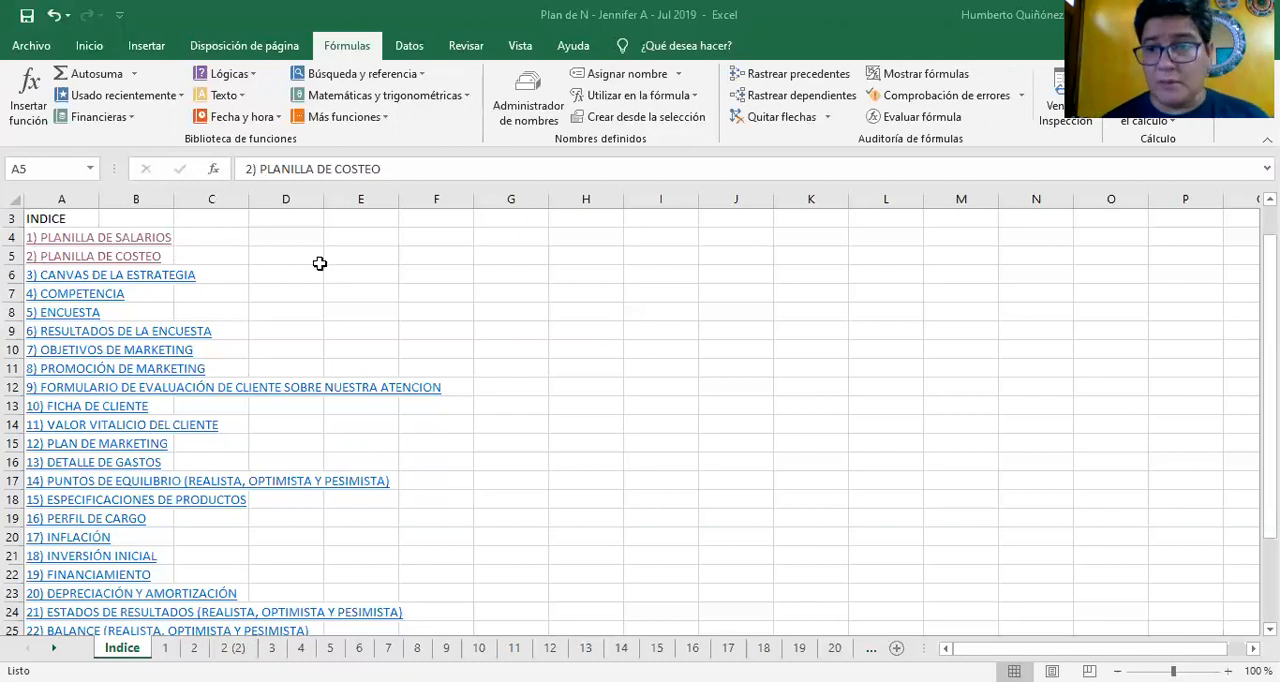
# Open the 2) PLANILLA DE COSTEO sheet from the index and review the row labels down to month 1
pyautogui.click(152, 265)
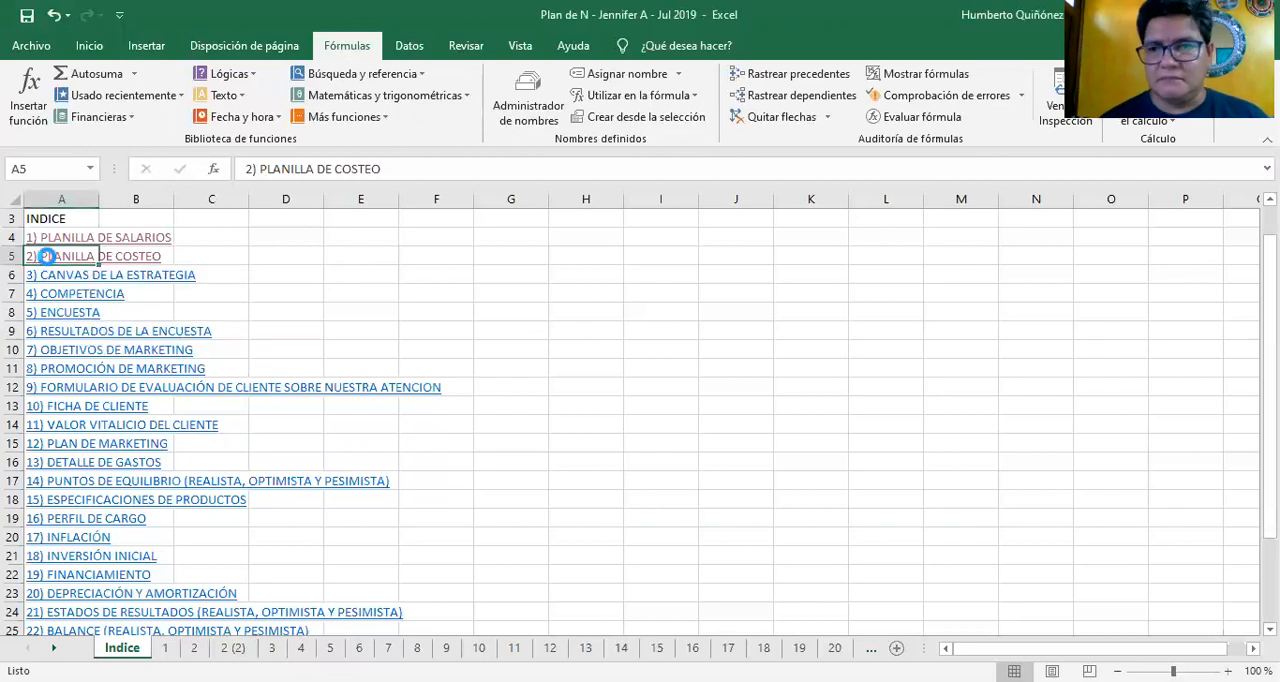
pyautogui.click(46, 258)
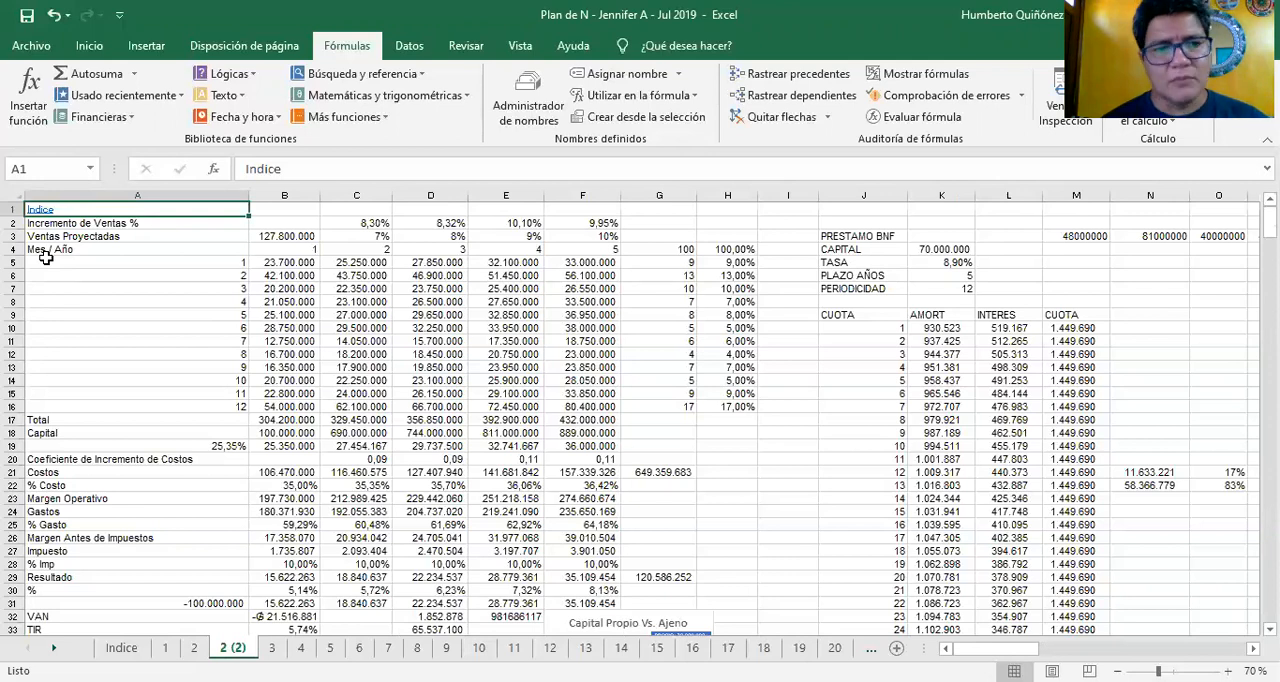
pyautogui.press('Down')
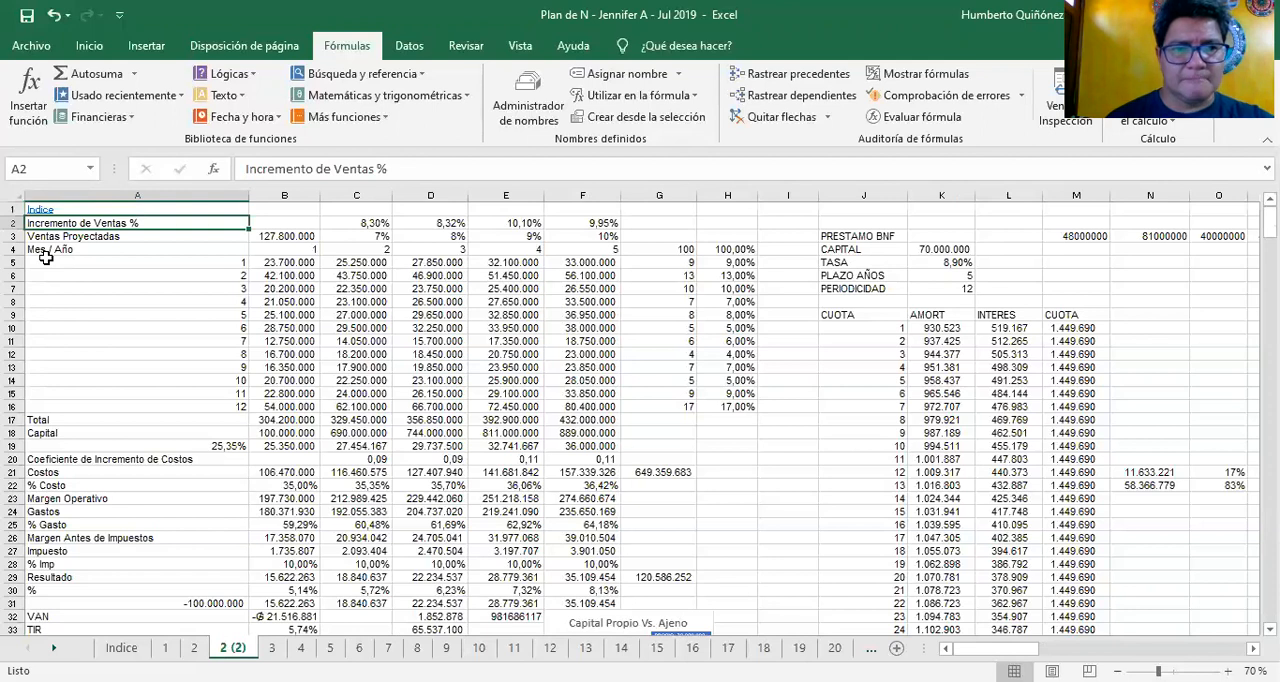
pyautogui.press('Down')
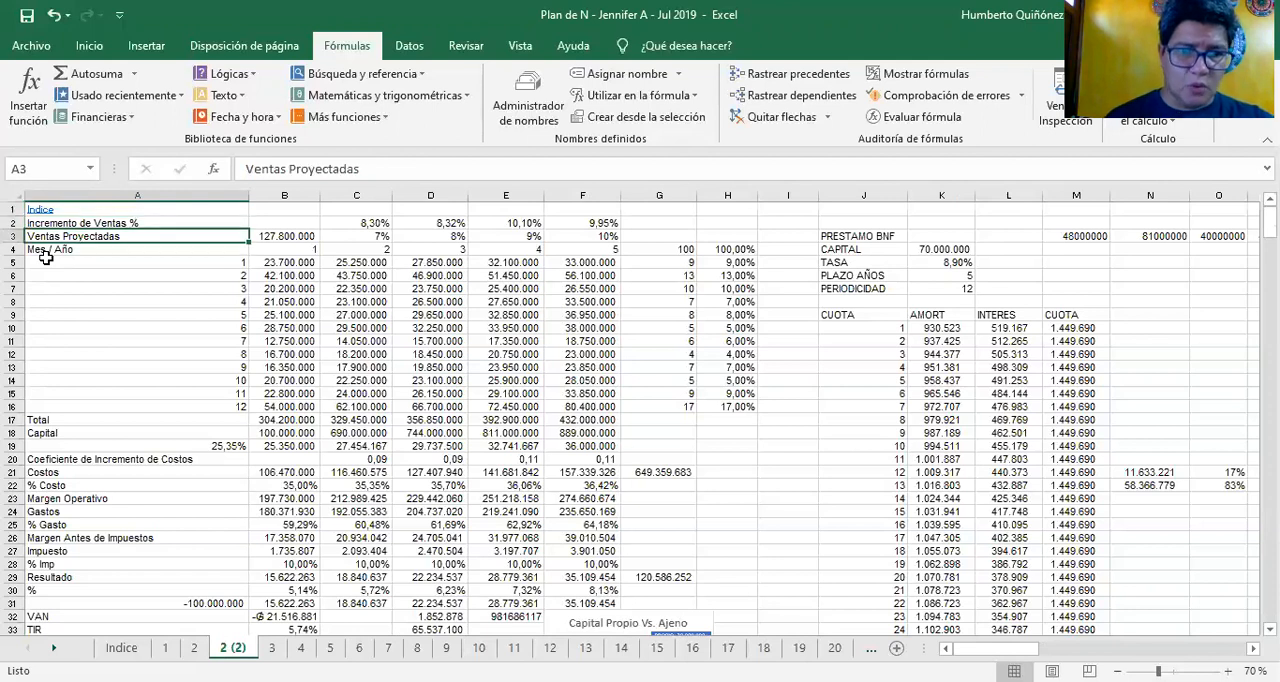
pyautogui.press('Down')
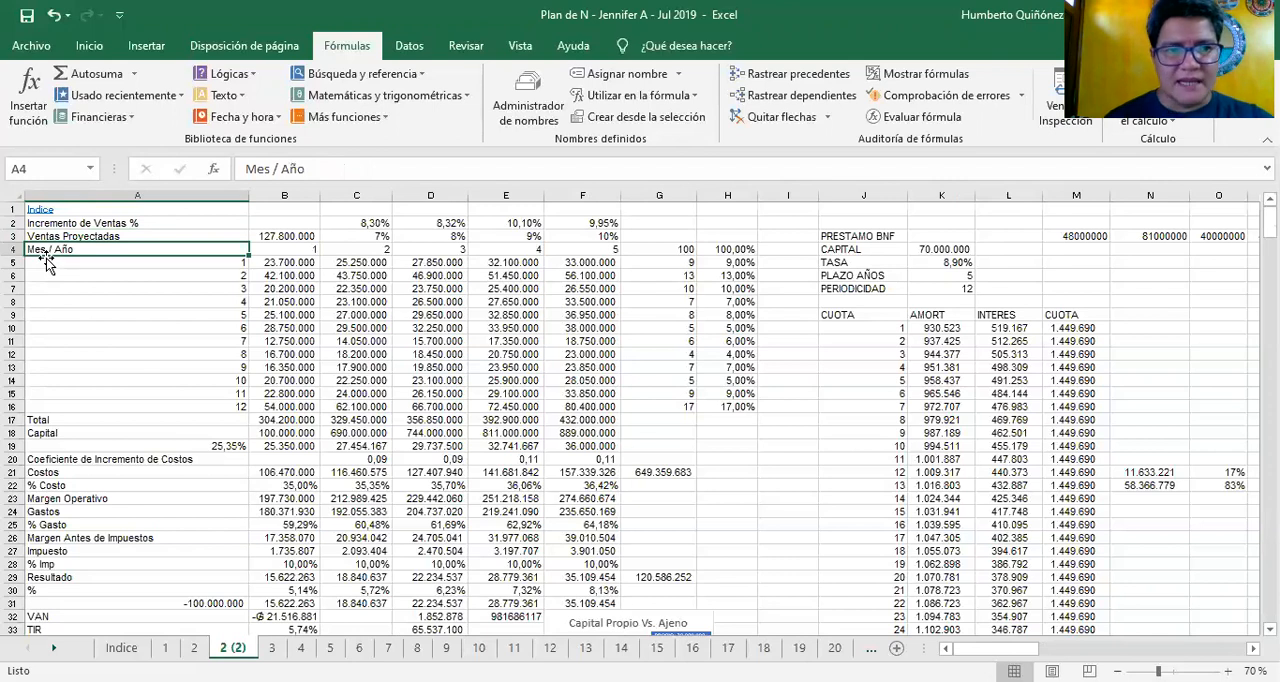
pyautogui.press('Down')
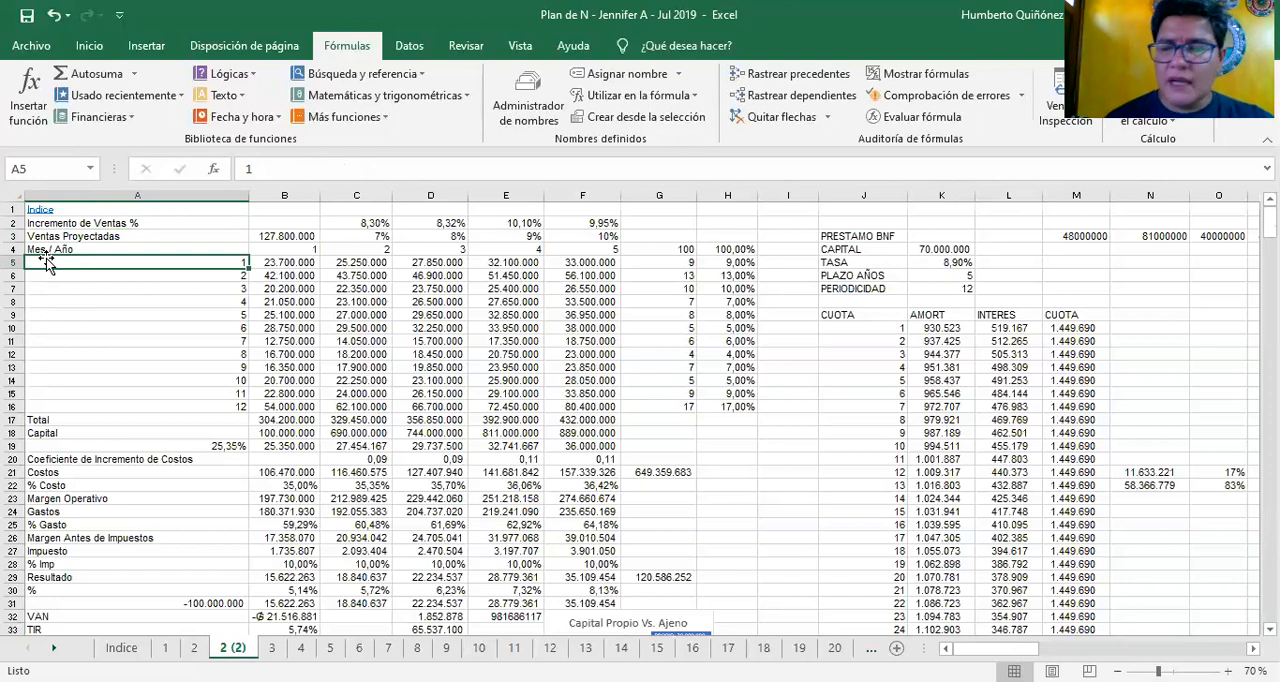
# Examine the year 1 monthly sales from B5 down to the total in B17, and the yearly totals across to year 5
pyautogui.press('Right')
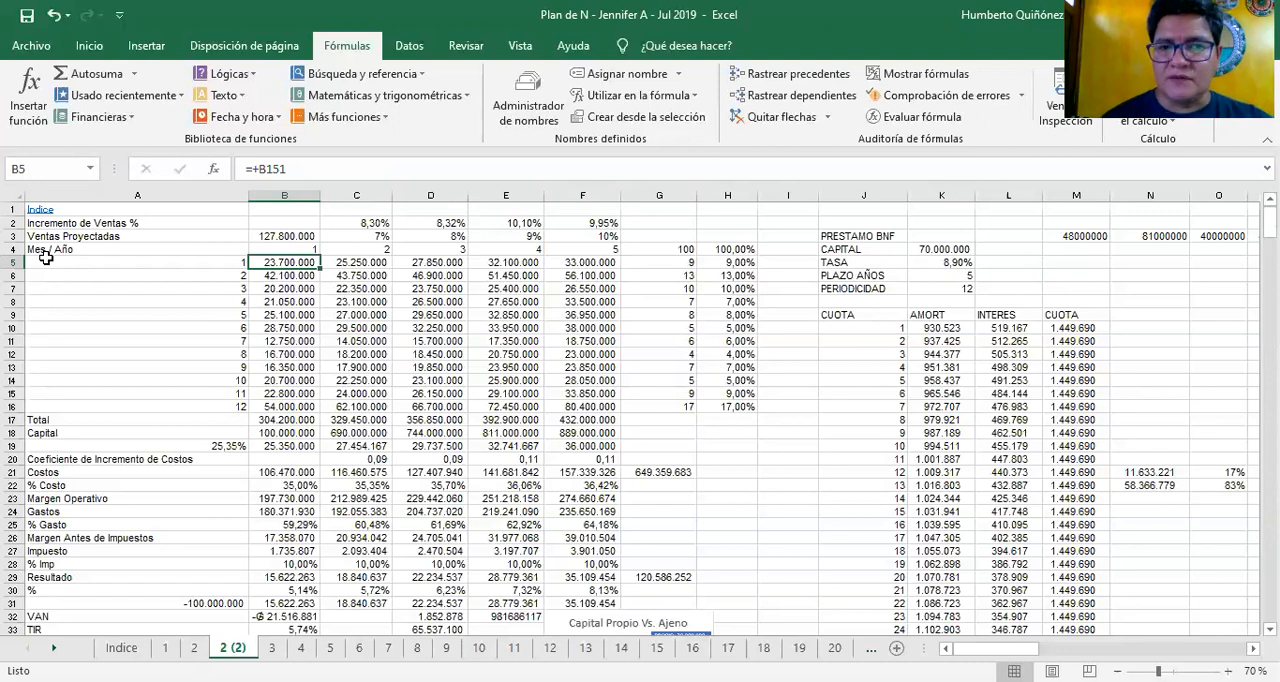
pyautogui.press('Down')
pyautogui.press('Down')
pyautogui.press('Down')
pyautogui.press('Down')
pyautogui.press('Down')
pyautogui.press('Down')
pyautogui.press('Down')
pyautogui.press('Down')
pyautogui.press('Down')
pyautogui.press('Down')
pyautogui.press('Down')
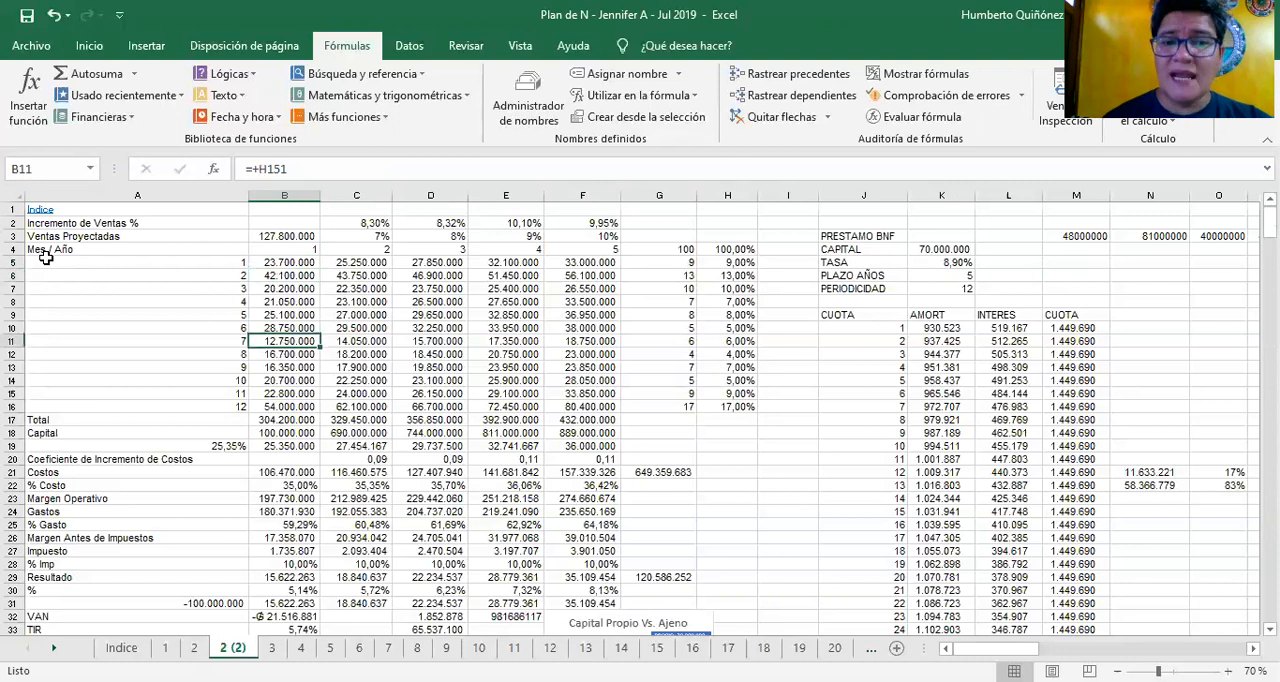
pyautogui.press('Down')
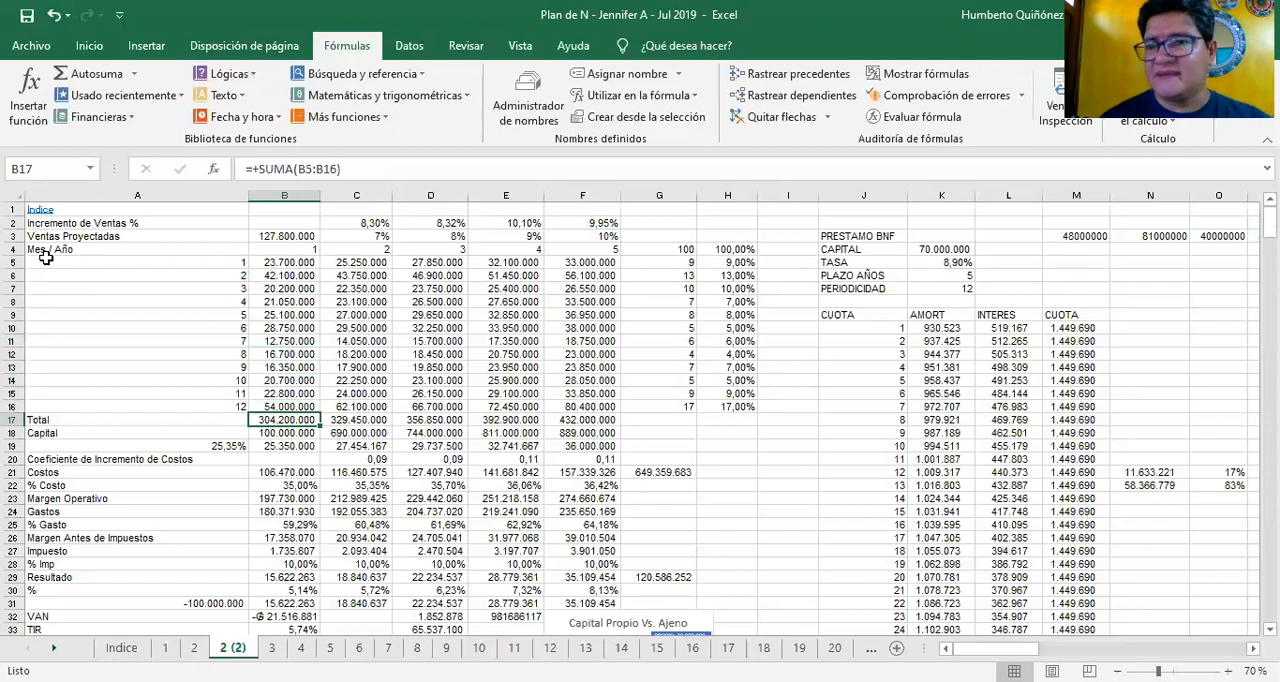
pyautogui.press('Right')
pyautogui.press('Right')
pyautogui.press('Right')
pyautogui.press('Right')
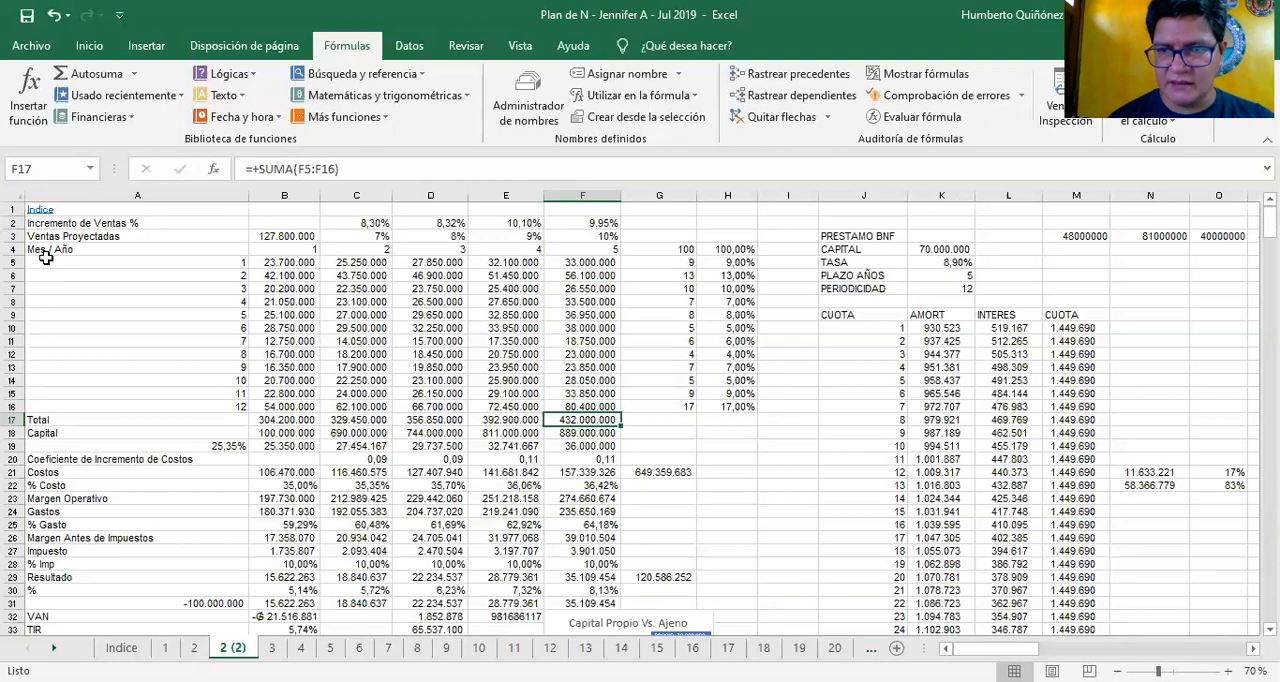
# Go back from the year 5 total to the year 1, month 1 sales in cell B5
pyautogui.press('Left')
pyautogui.press('Left')
pyautogui.press('Left')
pyautogui.press('Left')
pyautogui.press('Up')
pyautogui.press('Up')
pyautogui.press('Up')
pyautogui.press('Up')
pyautogui.press('Up')
pyautogui.press('Up')
pyautogui.press('Up')
pyautogui.press('Up')
pyautogui.press('Up')
pyautogui.press('Up')
pyautogui.press('Up')
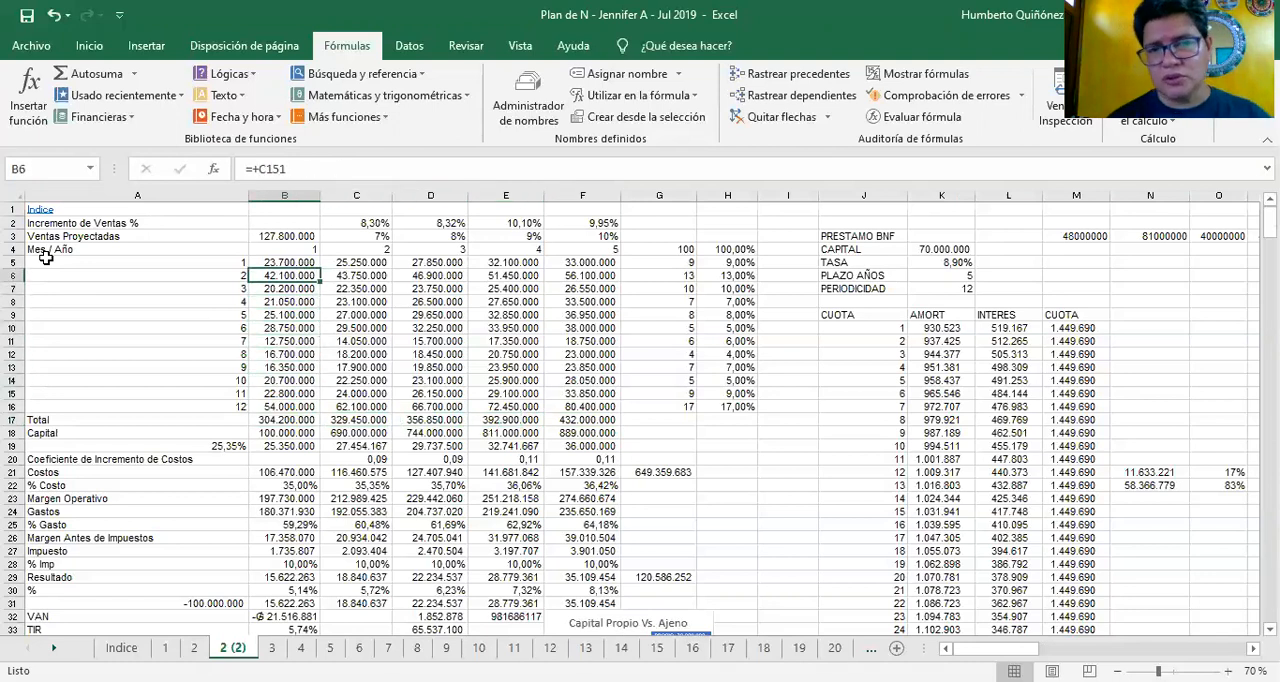
pyautogui.press('Up')
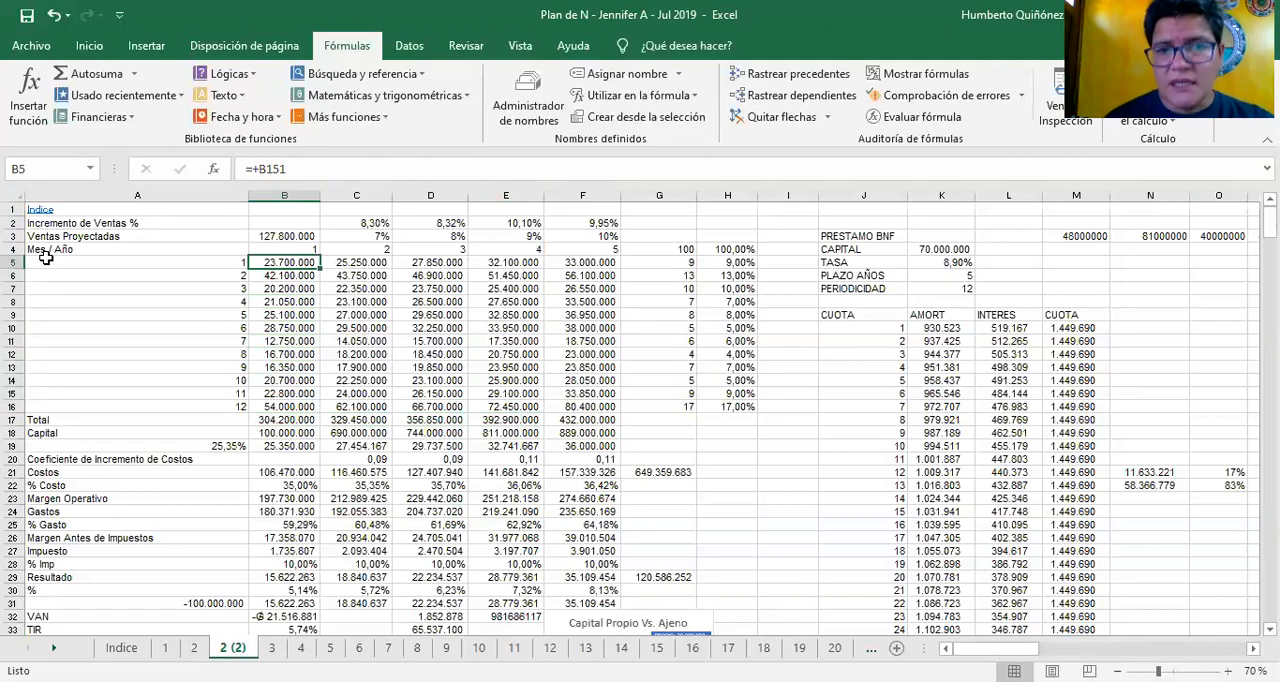
# Walk through the year 1 sales from month 1 to month 12 in B5:B16 and return to B5
pyautogui.press('Down')
pyautogui.press('Down')
pyautogui.press('Down')
pyautogui.press('Down')
pyautogui.press('Down')
pyautogui.press('Down')
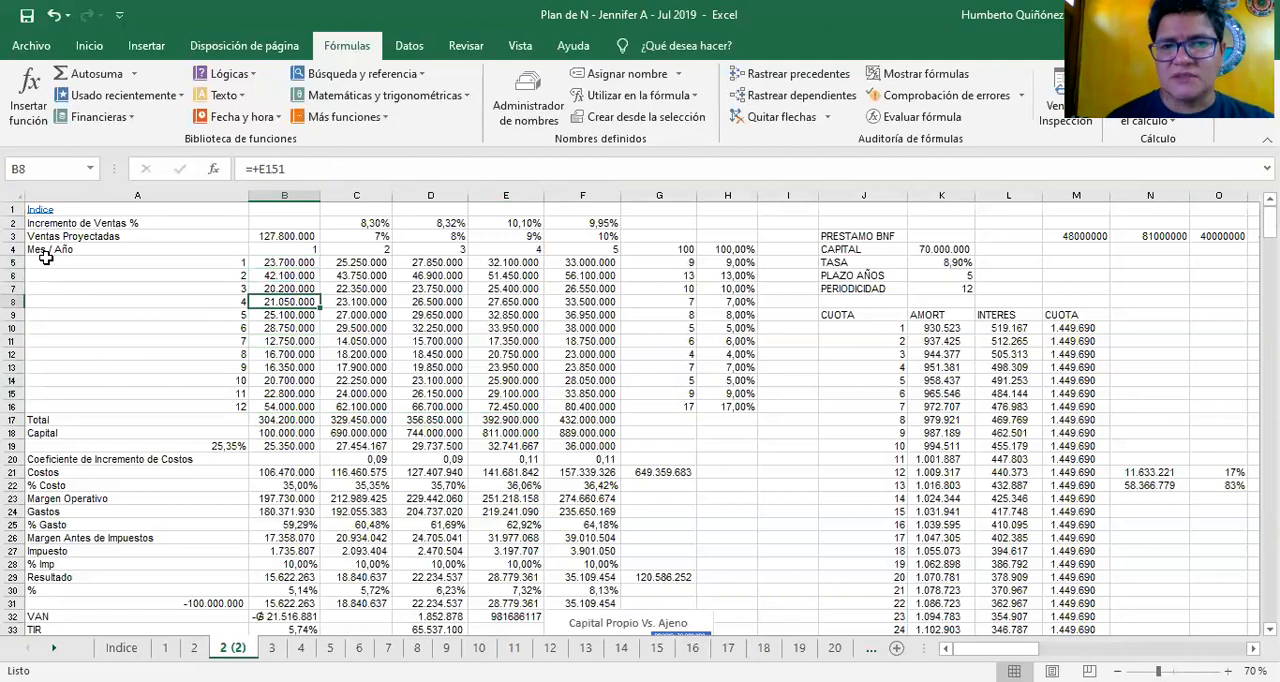
pyautogui.press('Down')
pyautogui.press('Down')
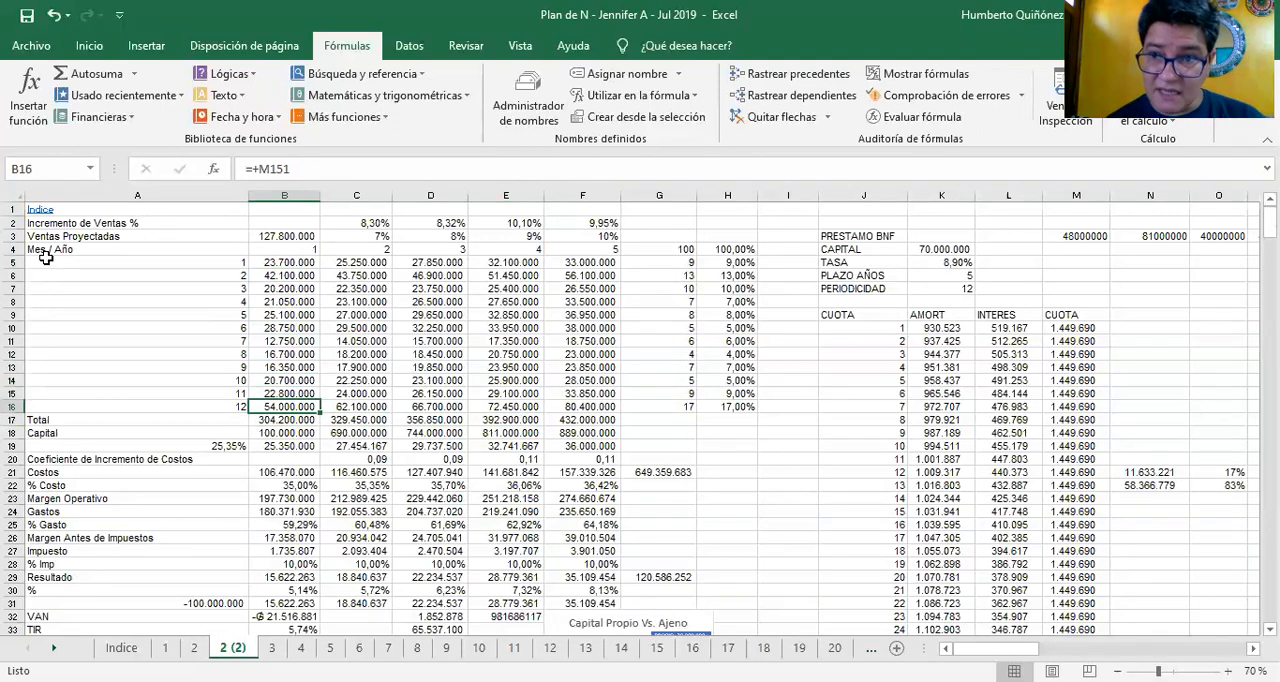
pyautogui.press('Up')
pyautogui.press('Up')
pyautogui.press('Up')
pyautogui.press('Up')
pyautogui.press('Up')
pyautogui.press('Up')
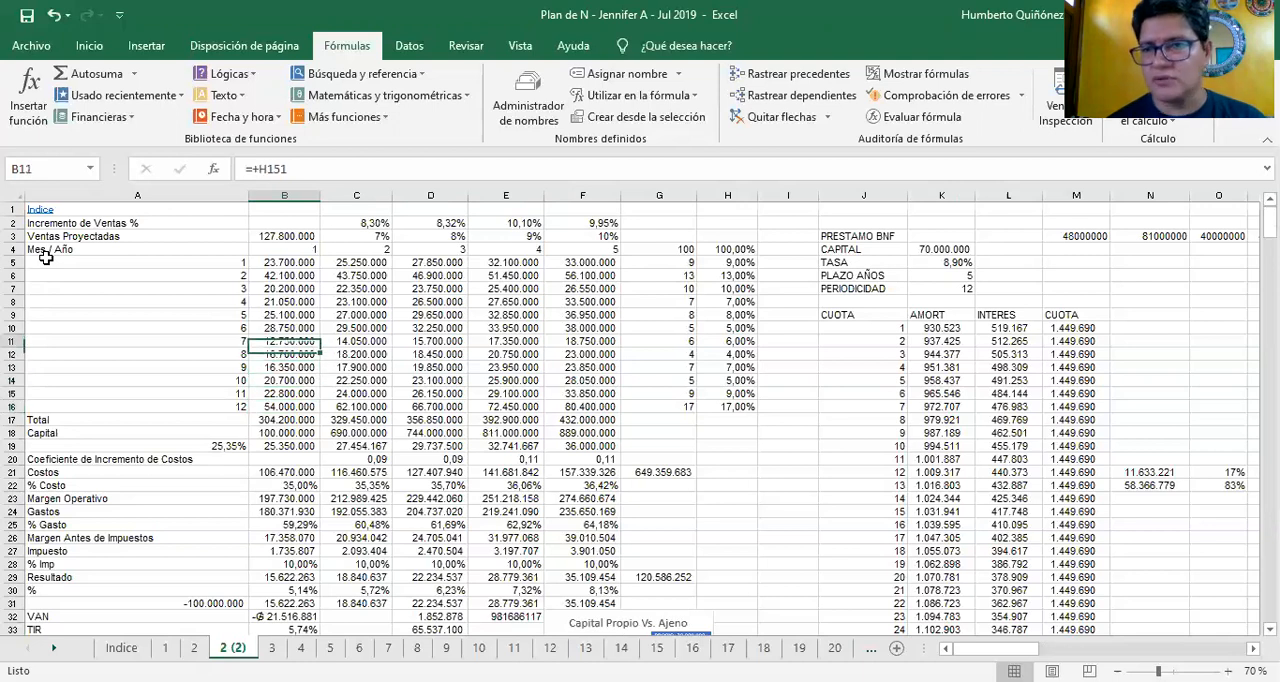
pyautogui.press('Up')
pyautogui.press('Up')
pyautogui.press('Up')
pyautogui.press('Up')
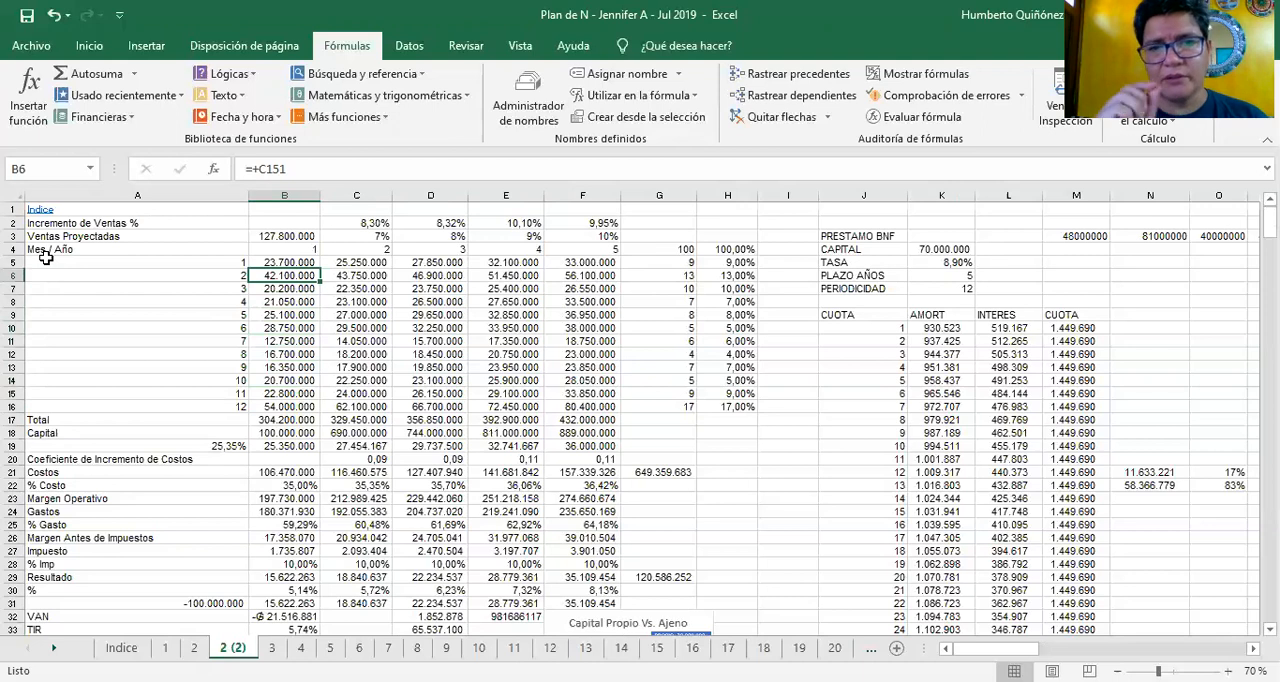
pyautogui.press('Up')
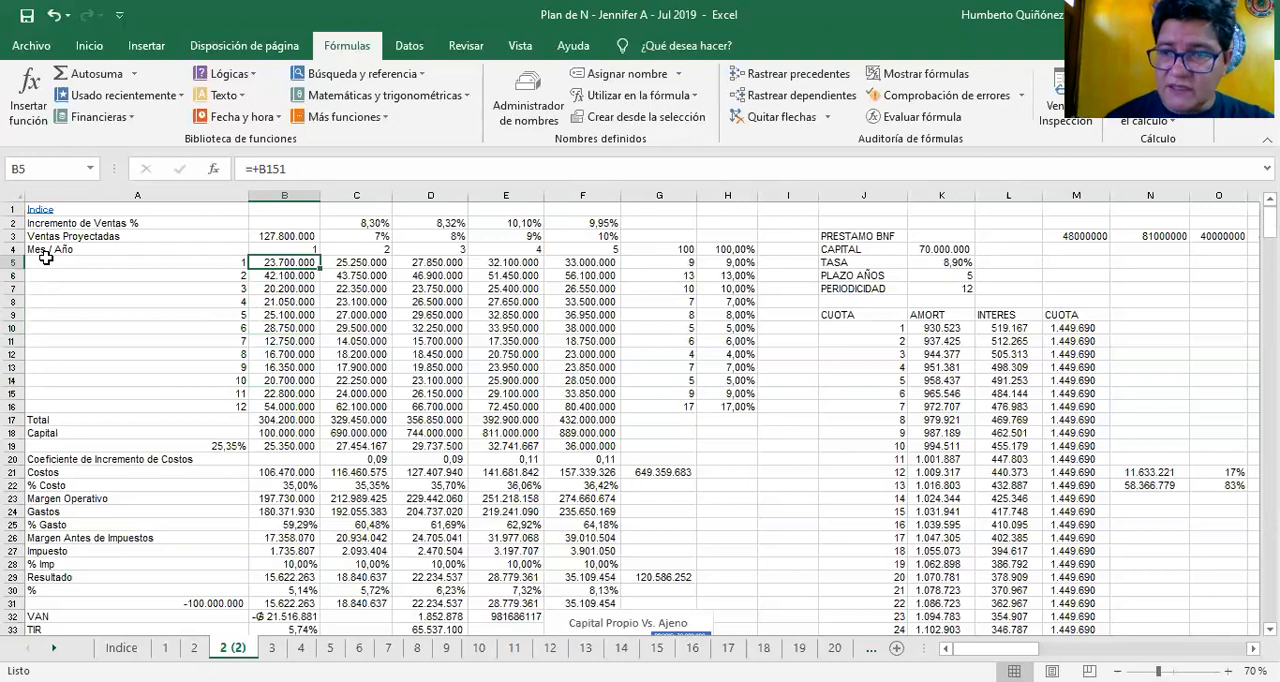
# Inspect the formula in B5 and trace its reference to cell B151 without changing it
pyautogui.press('F2')
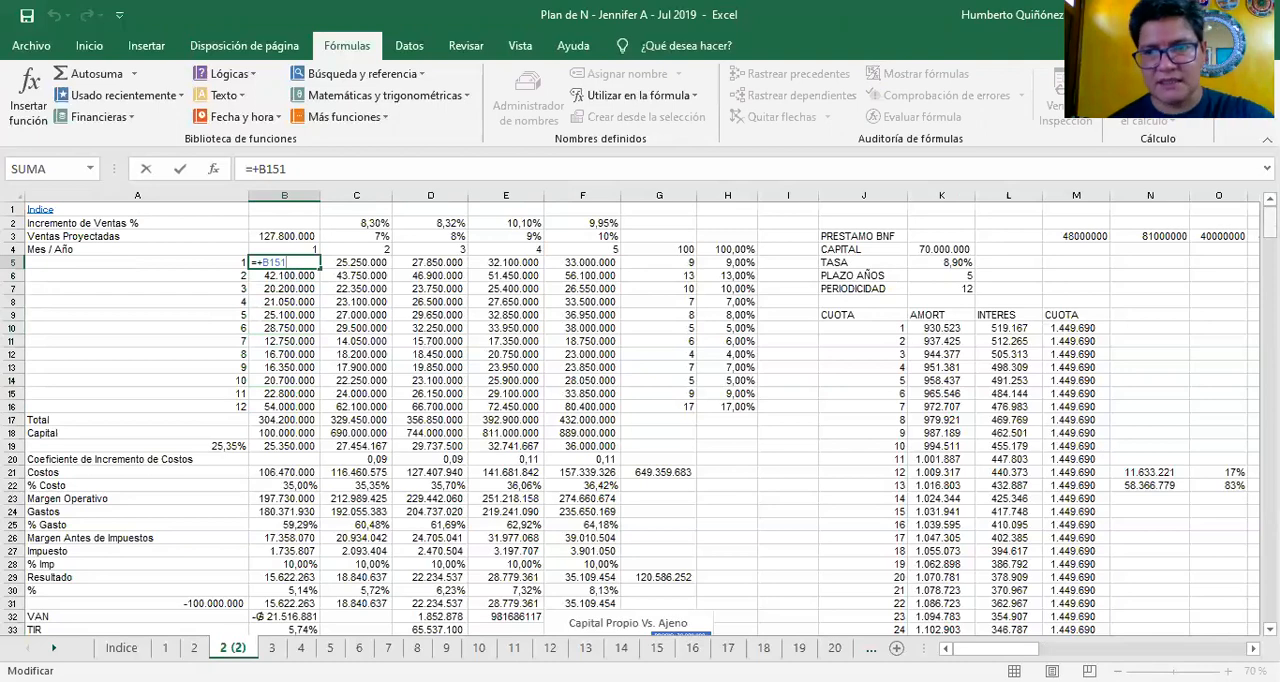
pyautogui.moveTo(1270, 222); pyautogui.dragTo(1270, 354)
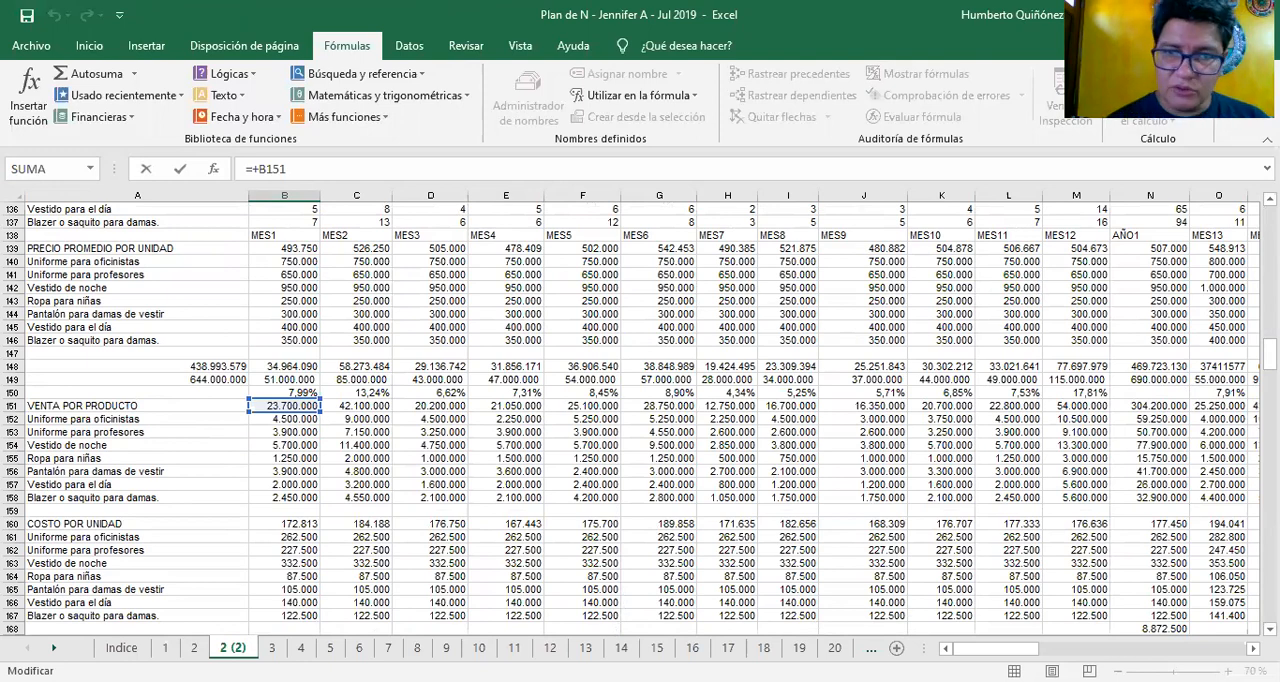
pyautogui.hotkey('ctrl', 'Return')
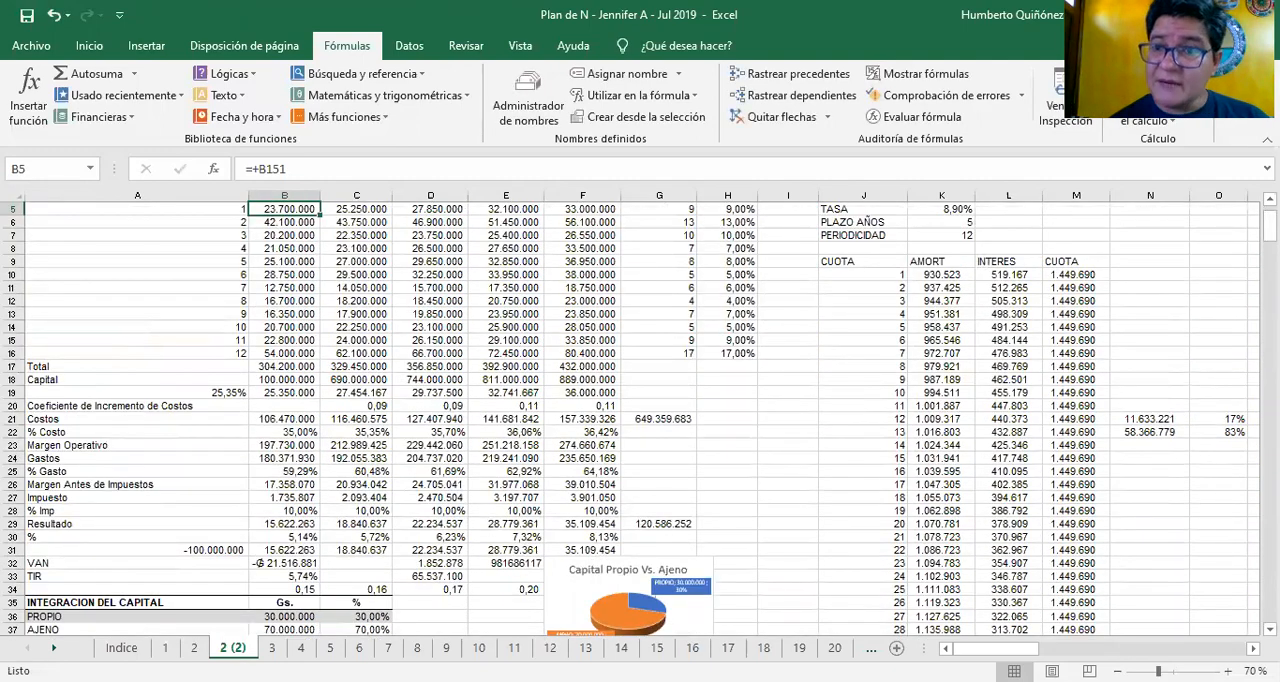
# Locate the VENTA POR PRODUCTO row and inspect the sum formula in B151 and the range it adds
pyautogui.scroll(-20, 630, 417)
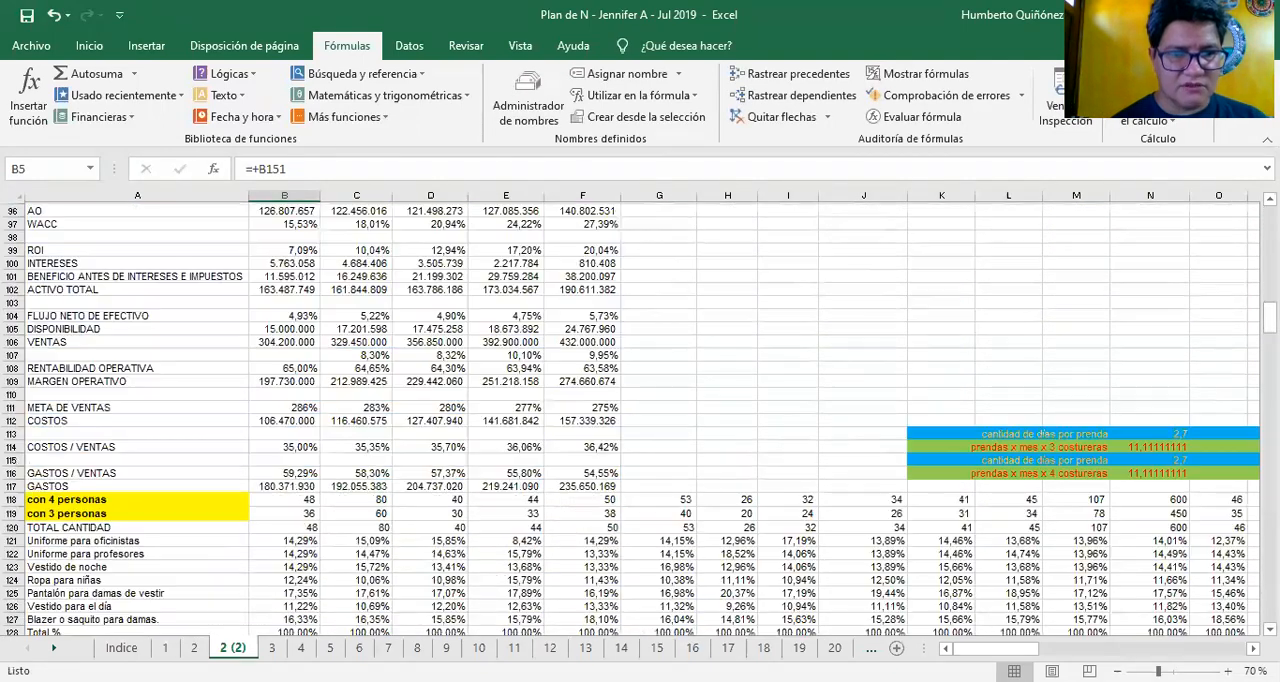
pyautogui.scroll(-2, 1058, 548)
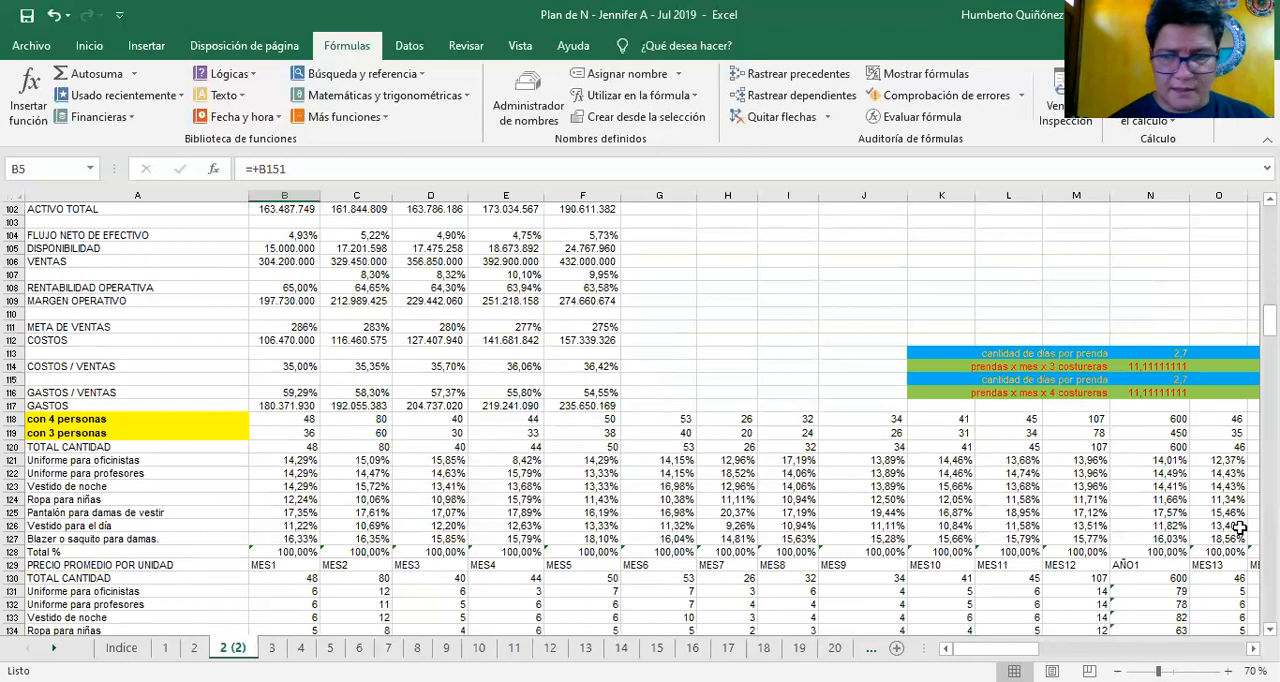
pyautogui.scroll(-11, 1218, 552)
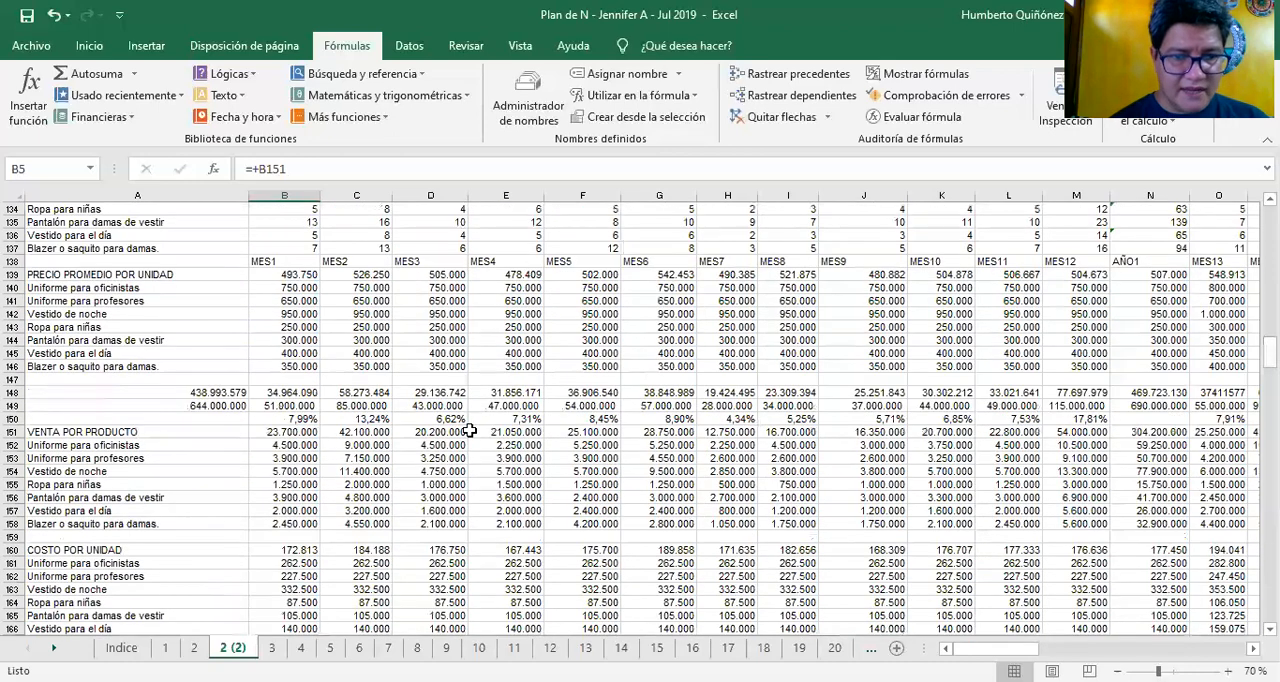
pyautogui.click(303, 432)
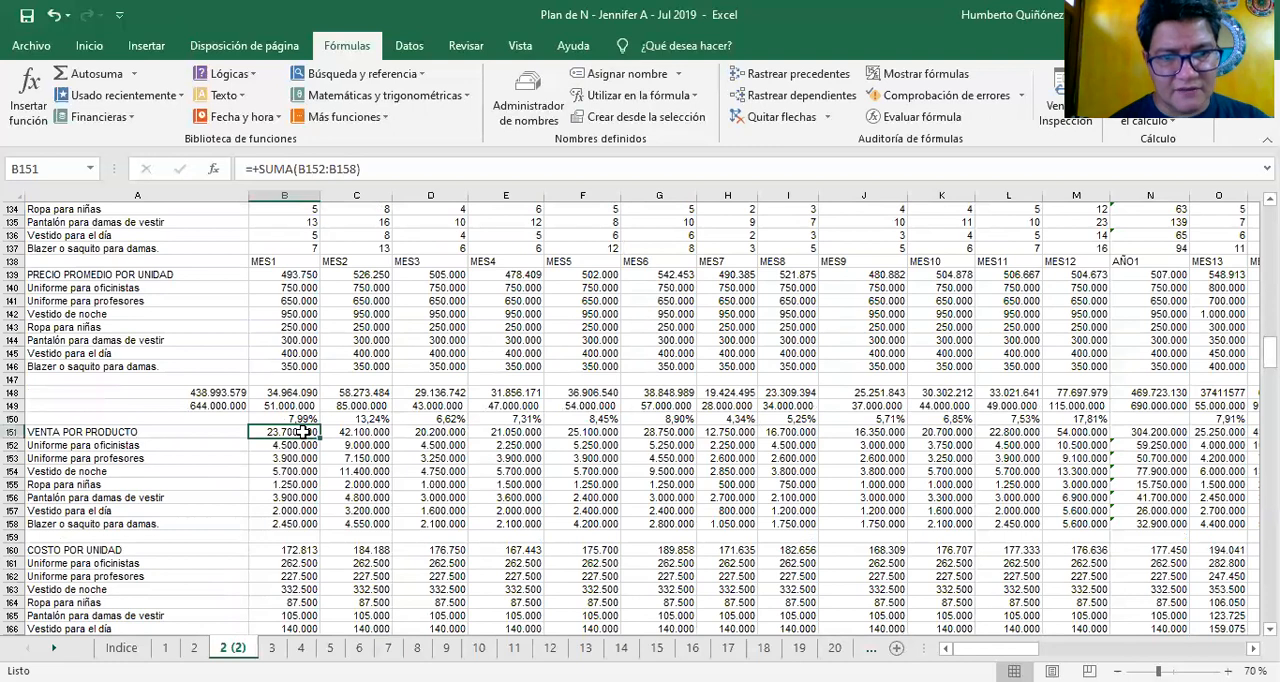
pyautogui.doubleClick(303, 432)
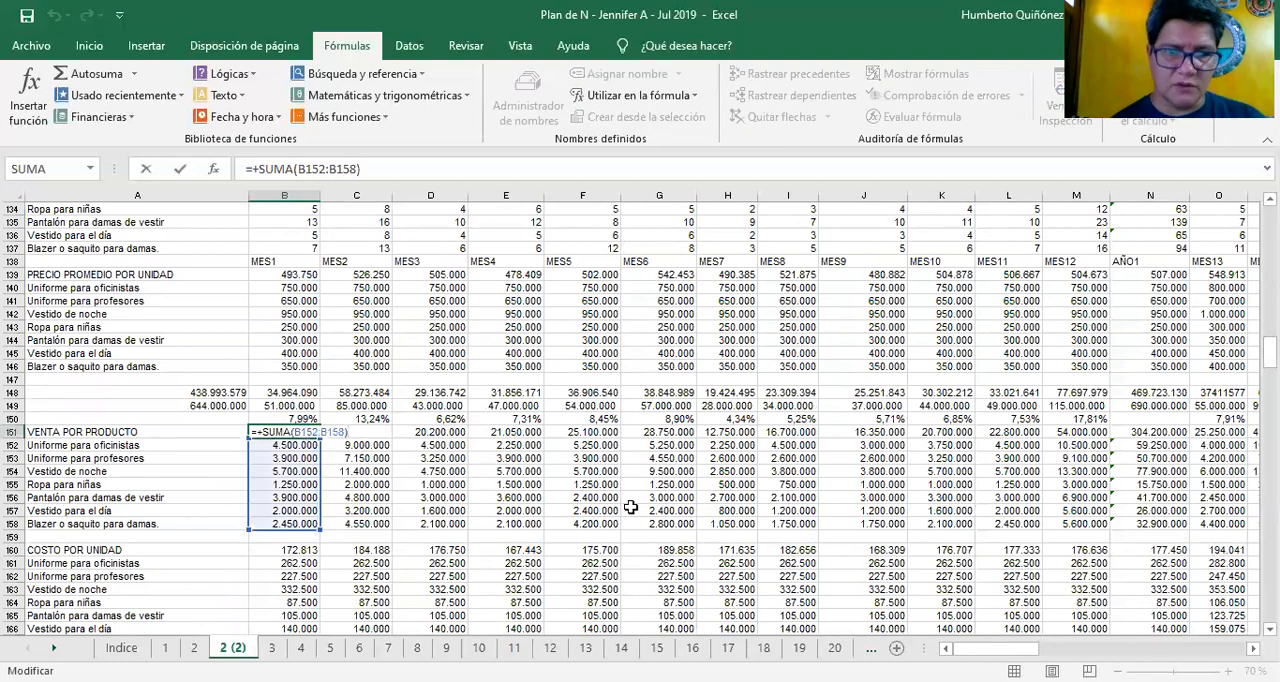
pyautogui.press('Escape')
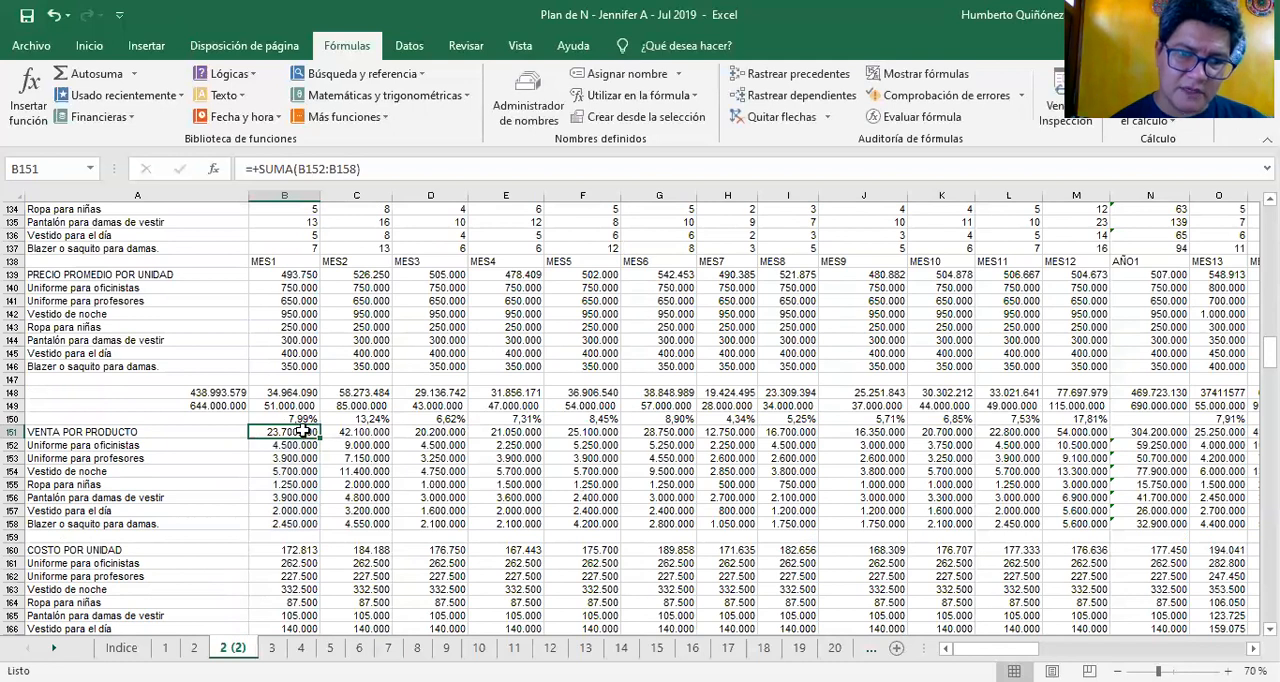
pyautogui.doubleClick(303, 432)
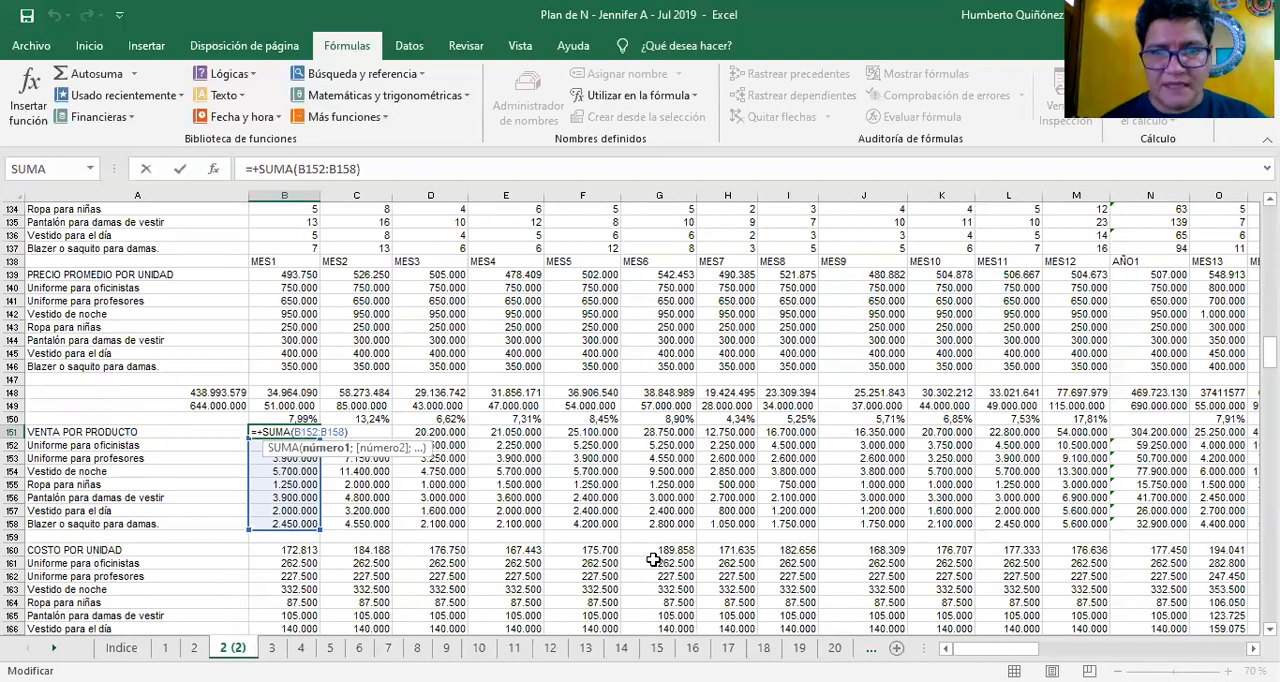
pyautogui.hotkey('ctrl', 'Return')
# Highlight the month 1 product sales in B152:B158, and return to the Uniforme para oficinistas value in B152
pyautogui.press('Down')
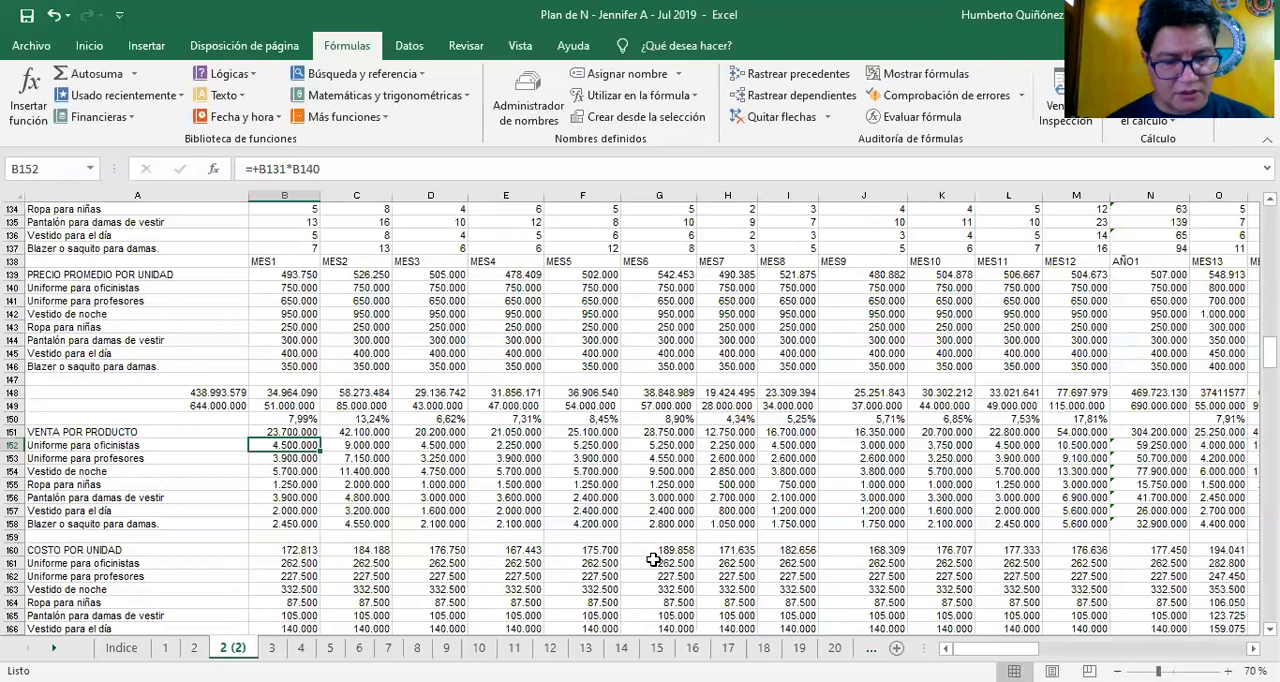
pyautogui.hotkey('shift', 'Down')
pyautogui.hotkey('shift', 'Down')
pyautogui.hotkey('shift', 'Down')
pyautogui.hotkey('shift', 'Down')
pyautogui.hotkey('shift', 'Down')
pyautogui.hotkey('shift', 'Down')
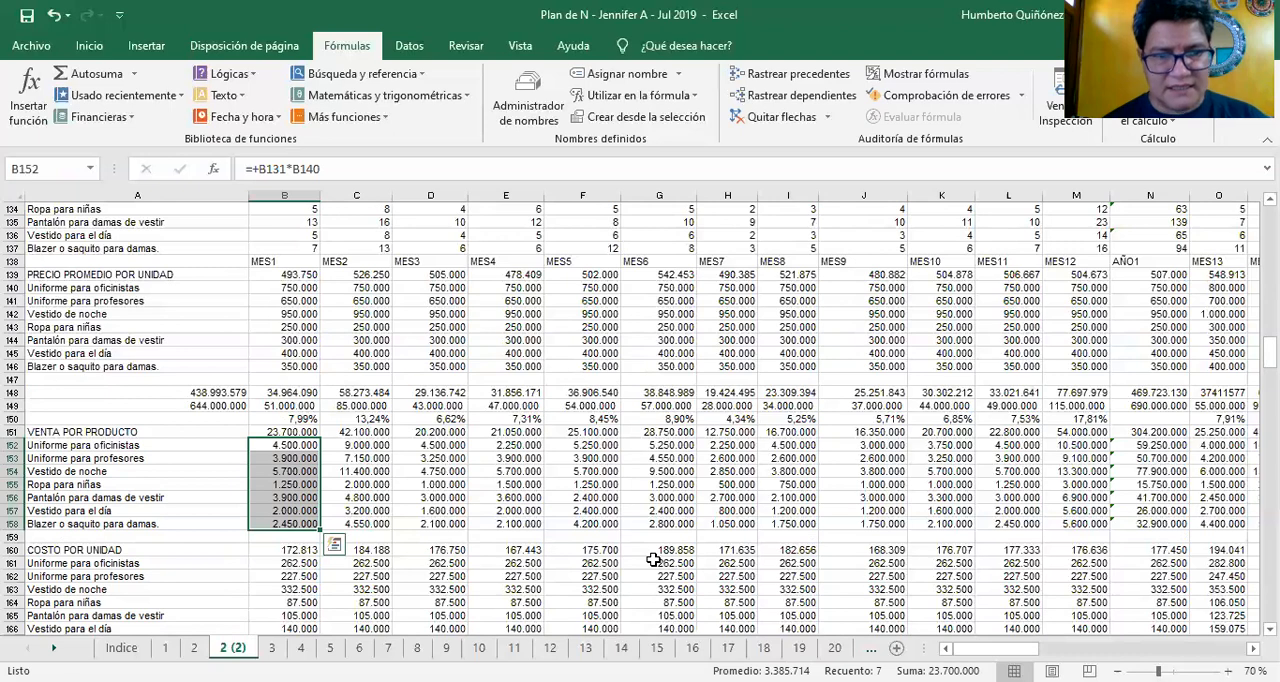
pyautogui.press('Down')
pyautogui.press('Up')
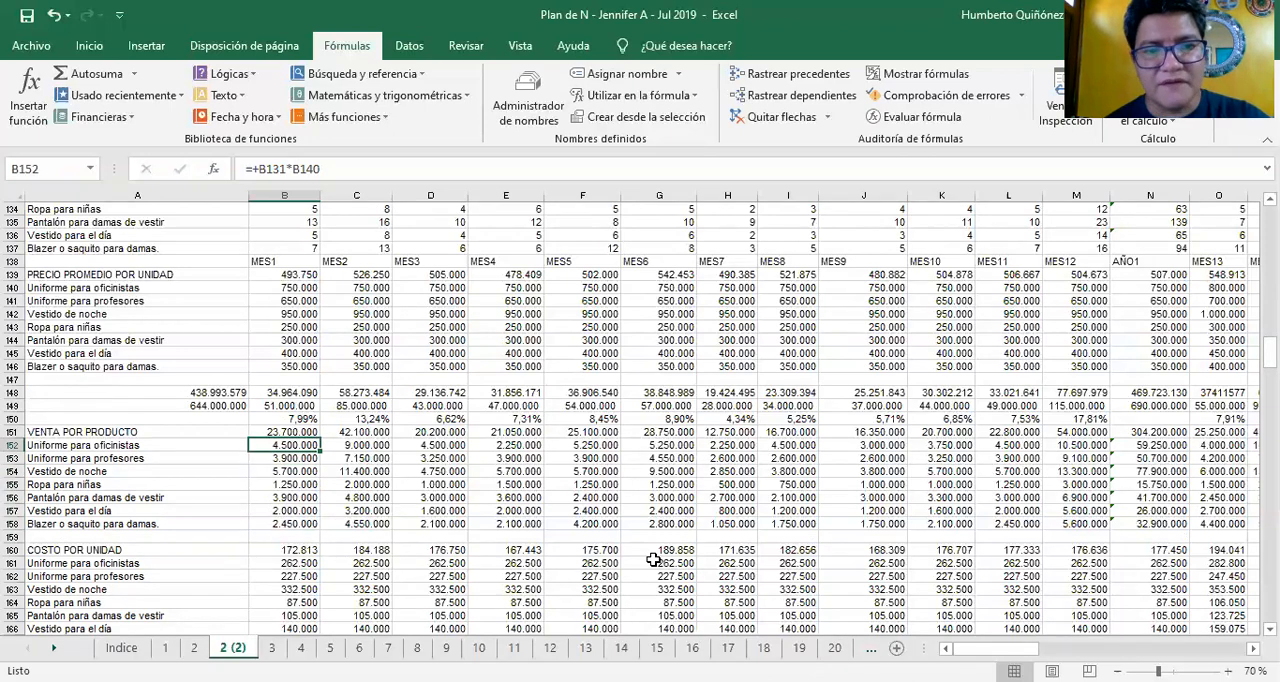
# Inspect the formula in B152 and trace its quantity reference in B131 and price reference in B140
pyautogui.press('F2')
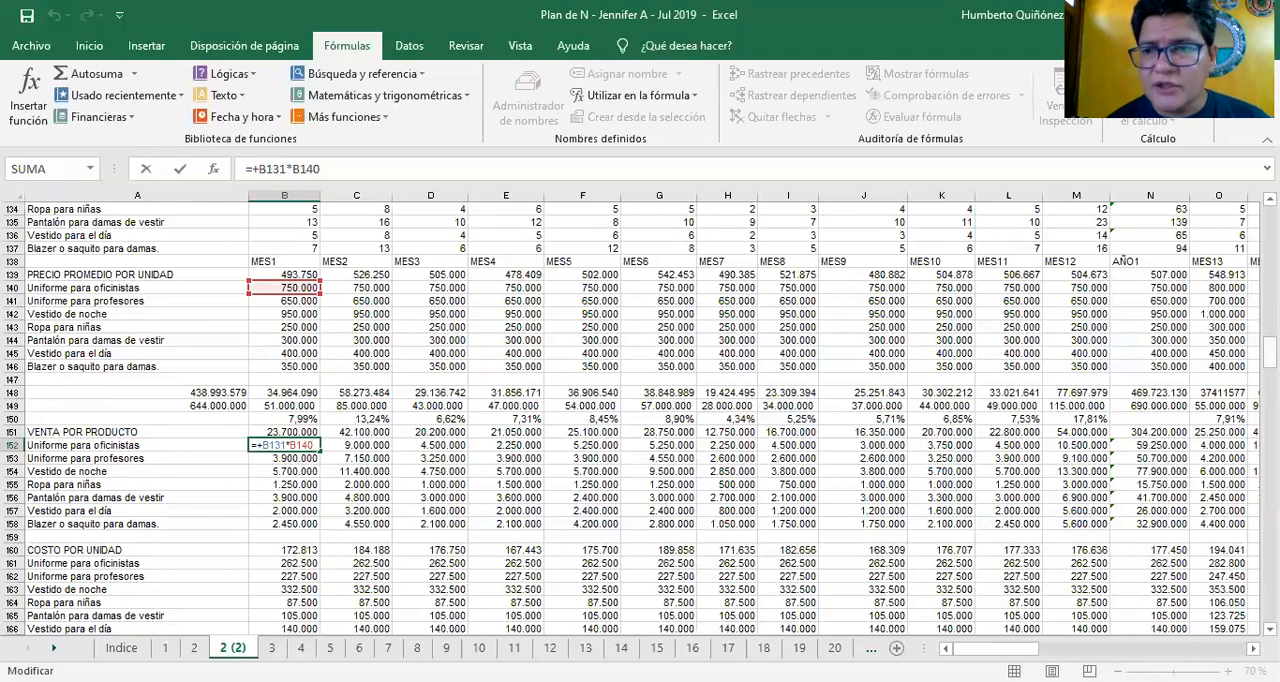
pyautogui.scroll(2, 640, 420)
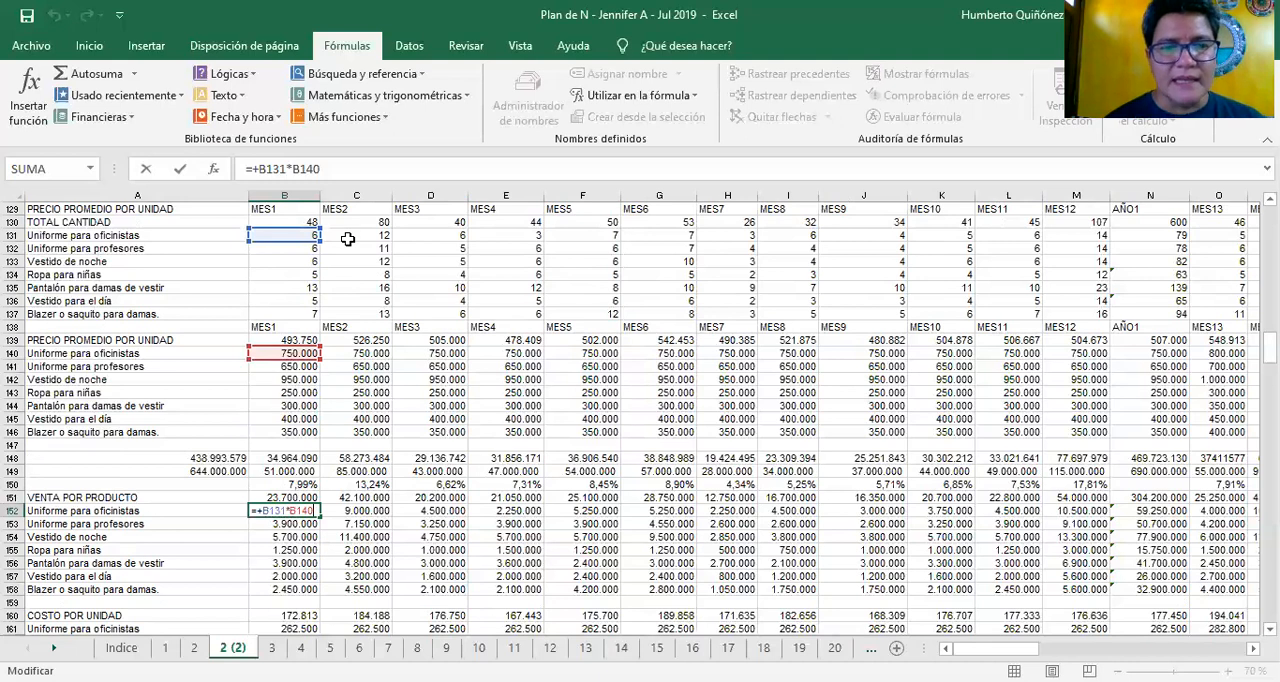
pyautogui.hotkey('ctrl', 'Return')
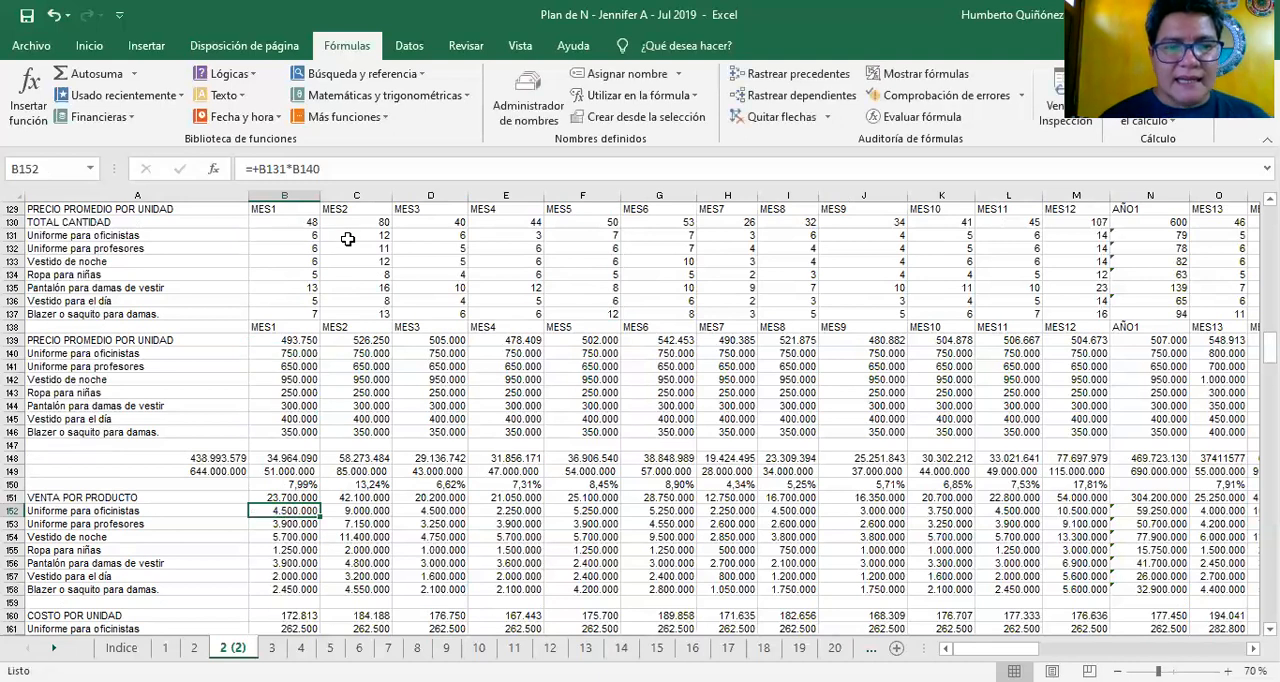
# Check the month 1 average unit price formula in B139 and the product prices down to Vestido de noche
pyautogui.click(296, 341)
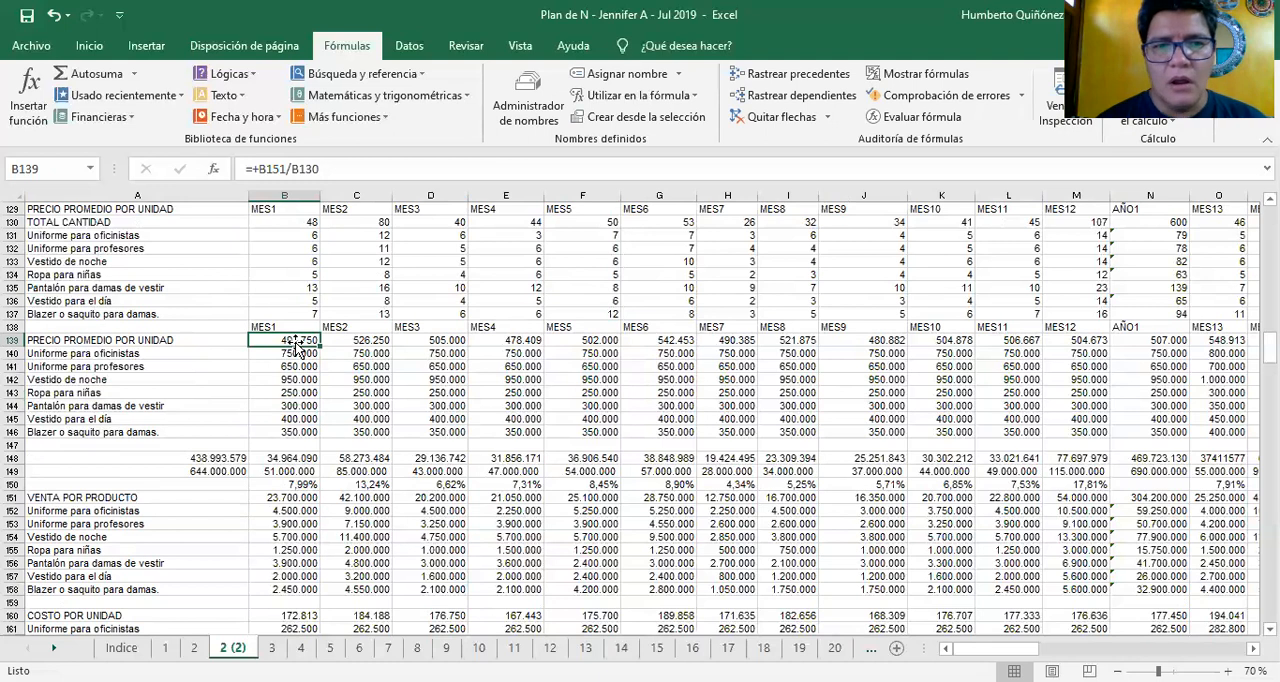
pyautogui.press('Down')
pyautogui.press('Down')
pyautogui.press('Down')
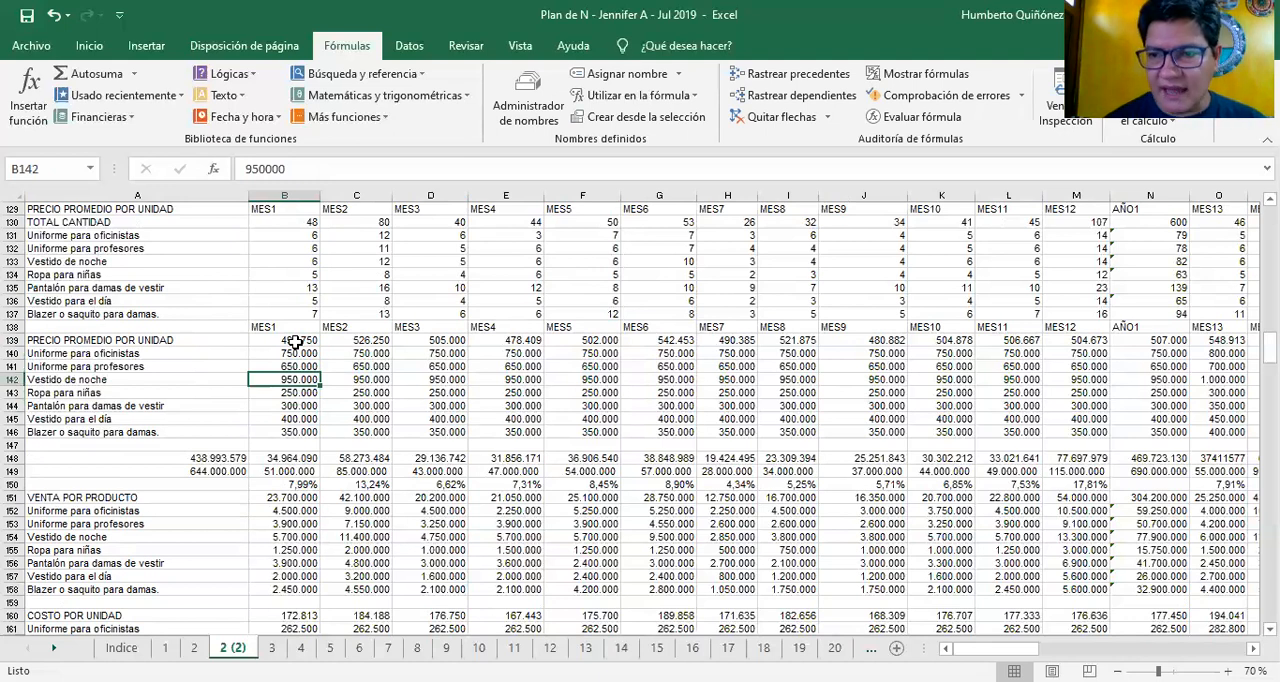
# Compare the month 1 unit prices of Uniforme para oficinistas and Uniforme para profesores in B140 and B141
pyautogui.press('Up')
pyautogui.press('Up')
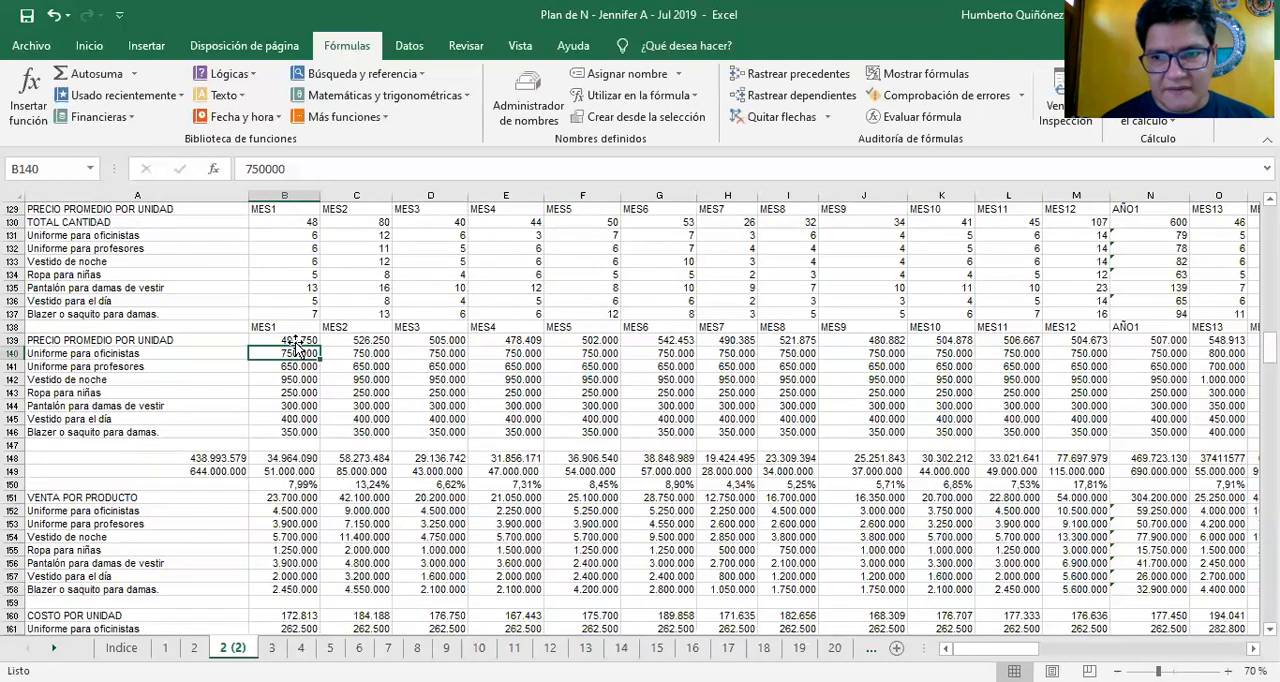
pyautogui.press('Down')
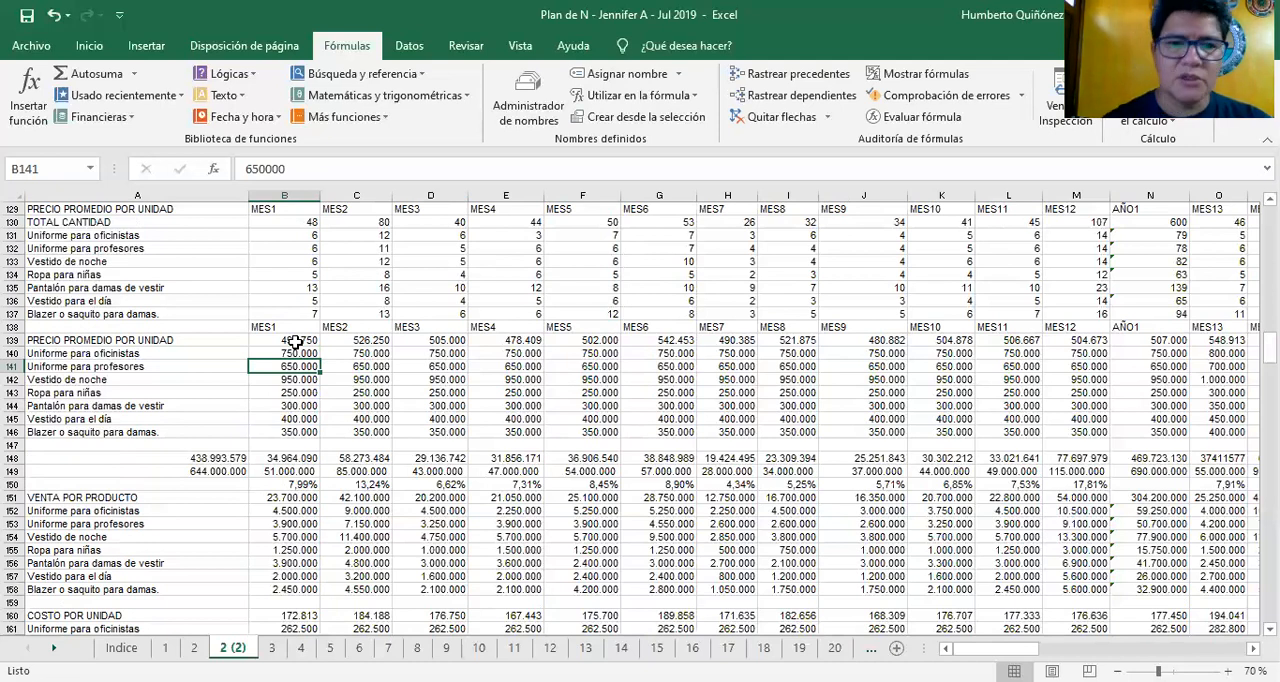
pyautogui.click(299, 349)
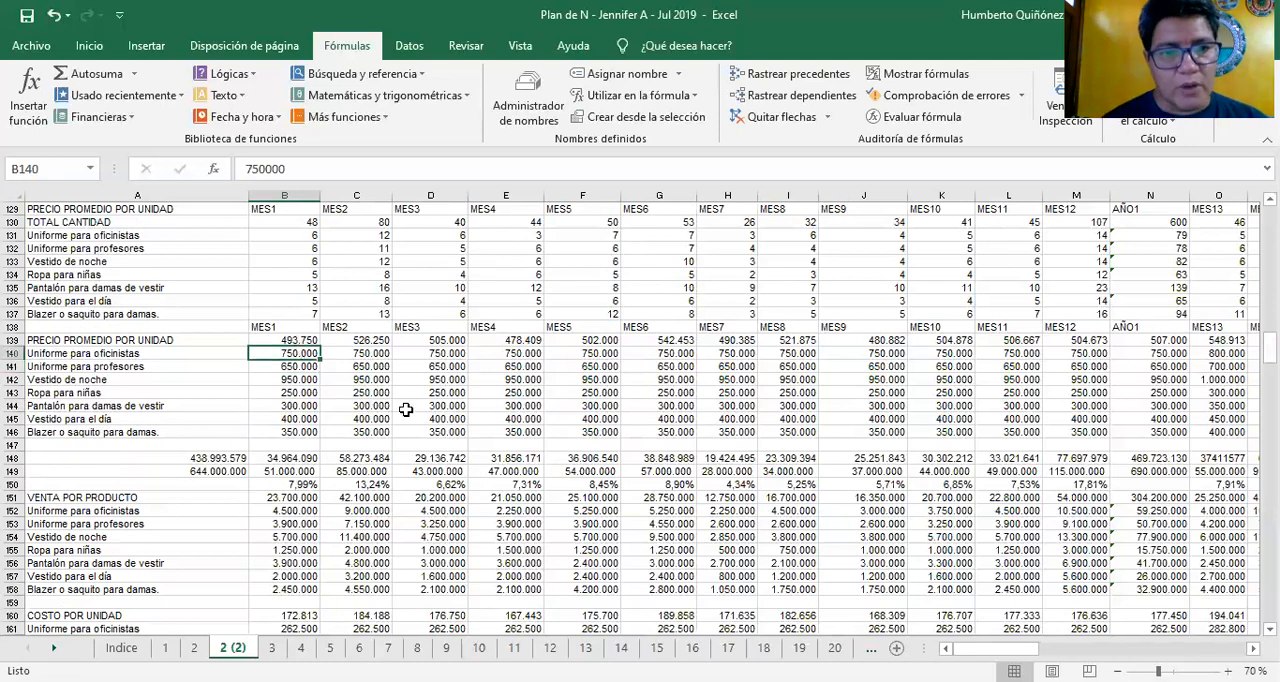
pyautogui.press('Down')
pyautogui.press('Down')
pyautogui.press('Down')
pyautogui.press('Up')
pyautogui.press('Up')
pyautogui.press('Up')
# Review the remaining month 1 unit prices from Vestido de noche in B142 down to Blazer o saquito para damas in B146
pyautogui.press('Down')
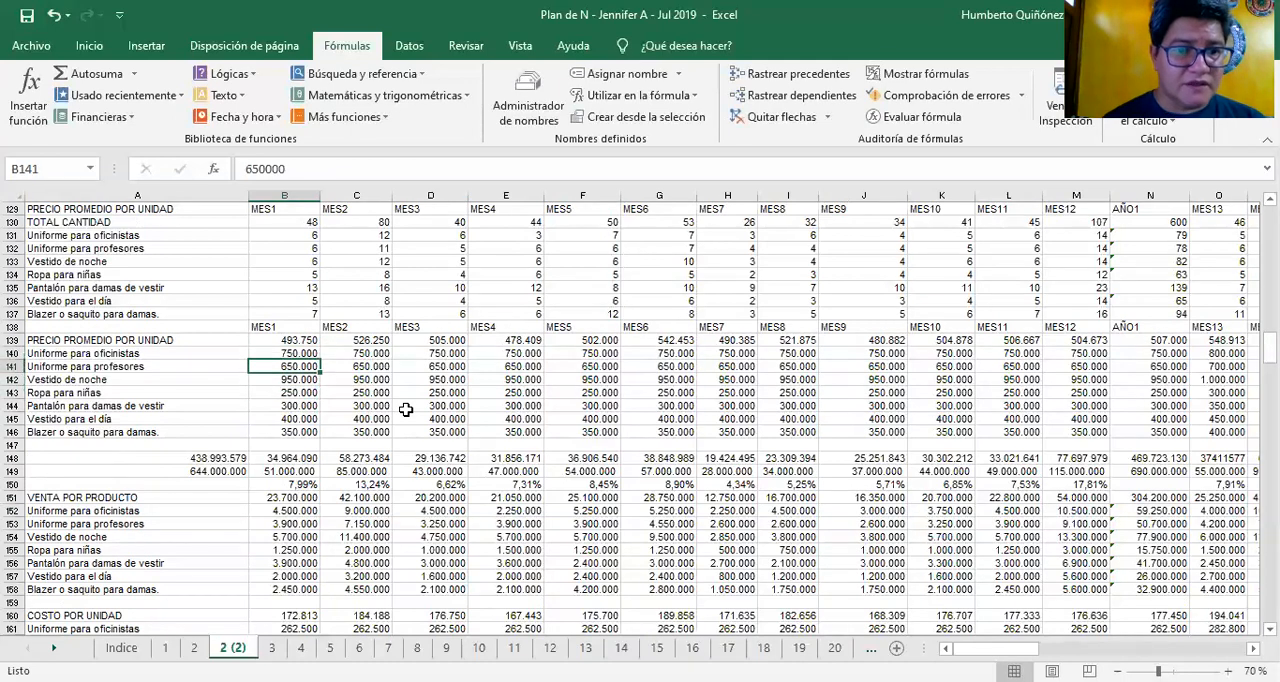
pyautogui.press('Down')
pyautogui.press('Down')
pyautogui.press('Down')
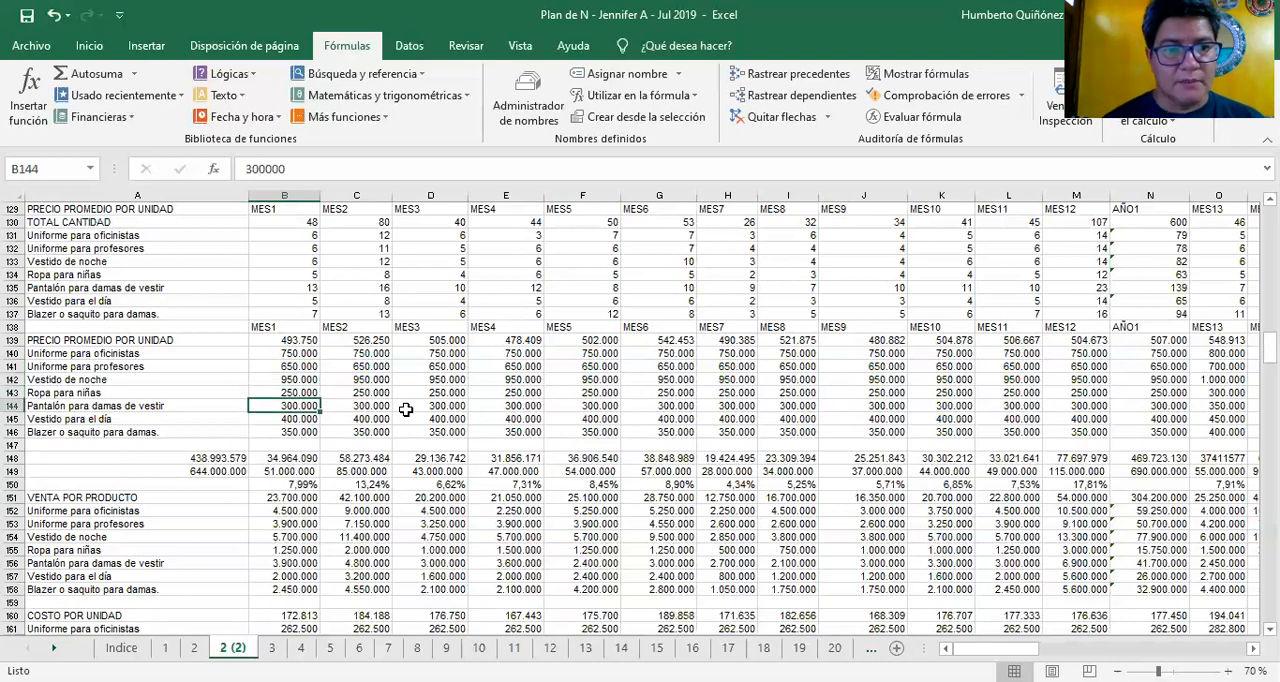
pyautogui.press('Down')
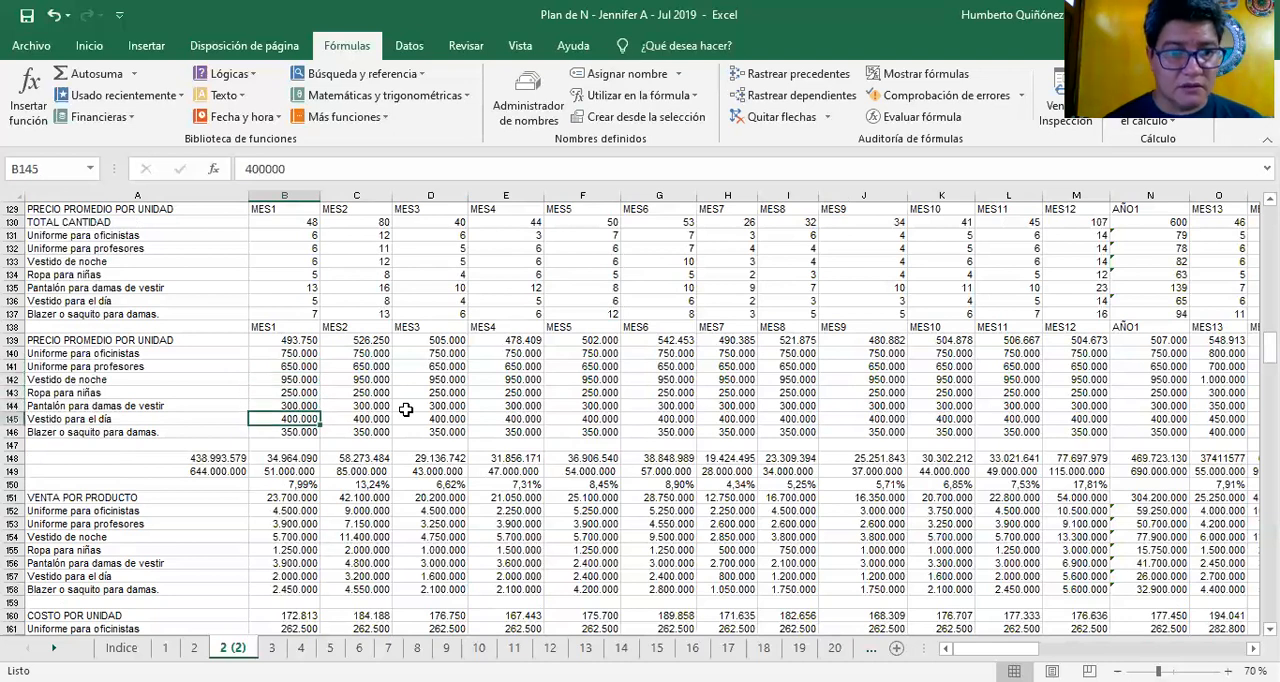
pyautogui.press('Down')
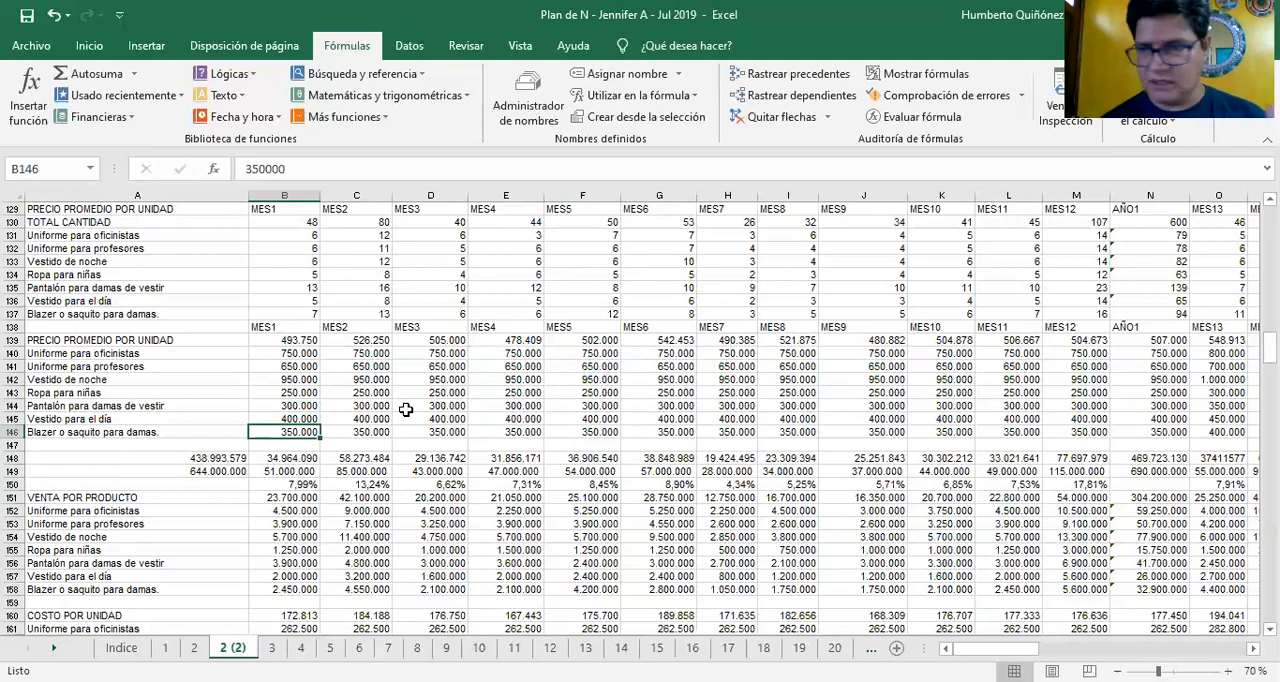
# Go back over the month 1 prices of Vestido de noche, Ropa para niñas and Pantalón para damas de vestir in B142:B144
pyautogui.press('Up')
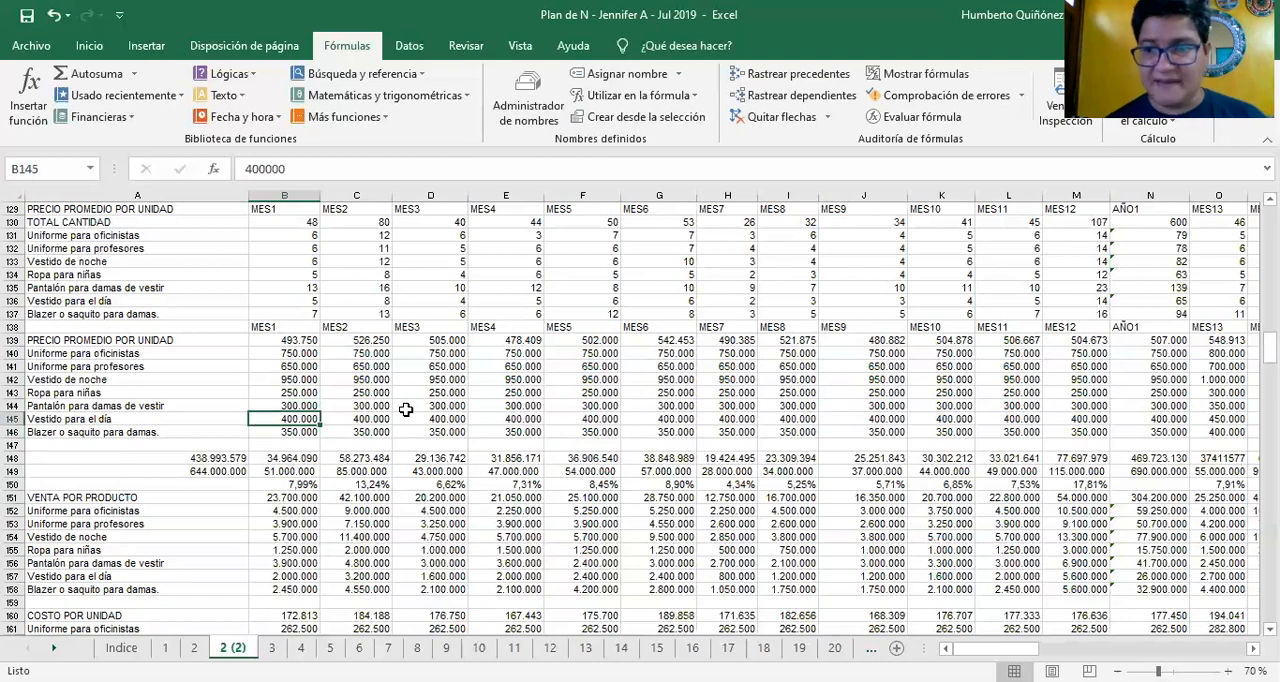
pyautogui.press('Up')
pyautogui.press('Up')
pyautogui.press('Up')
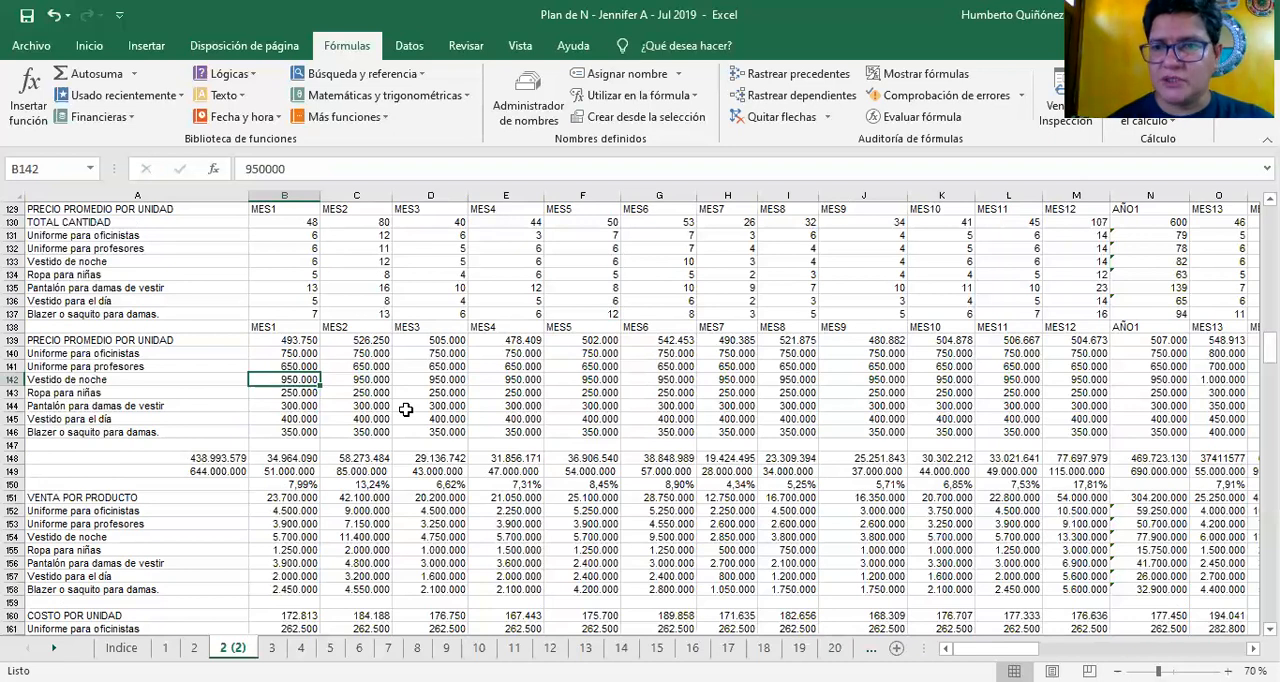
pyautogui.press('Down')
pyautogui.press('Down')
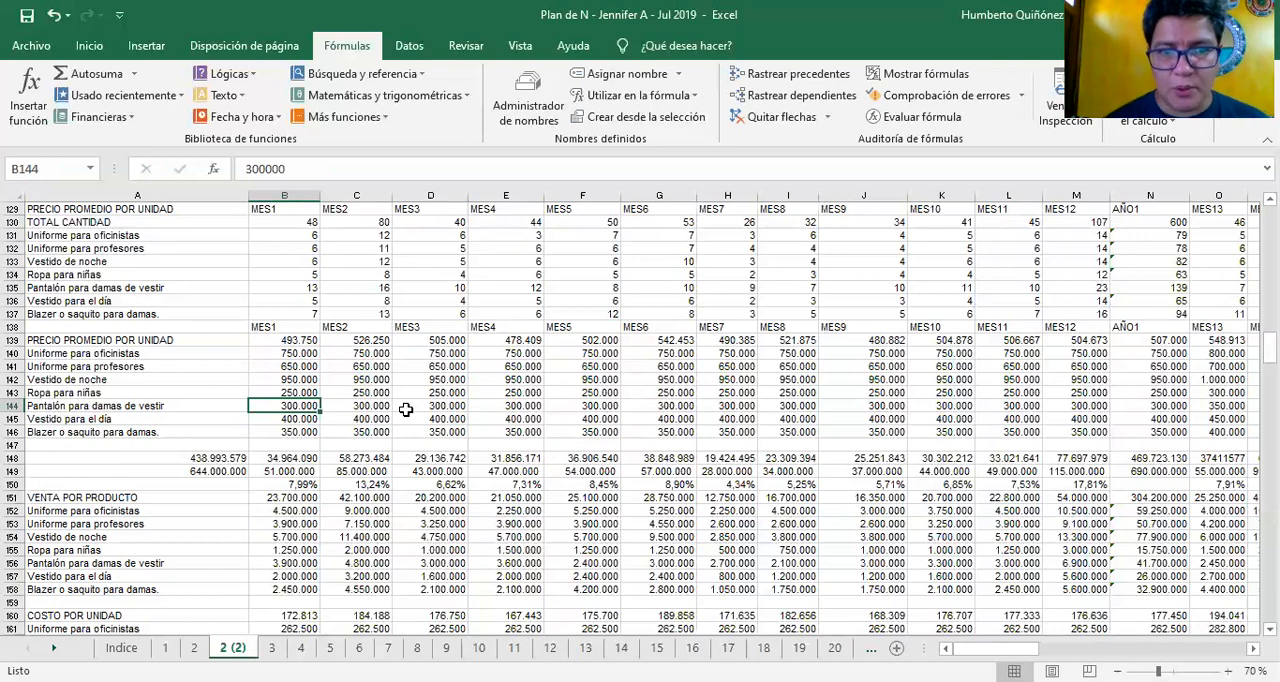
pyautogui.press('Up')
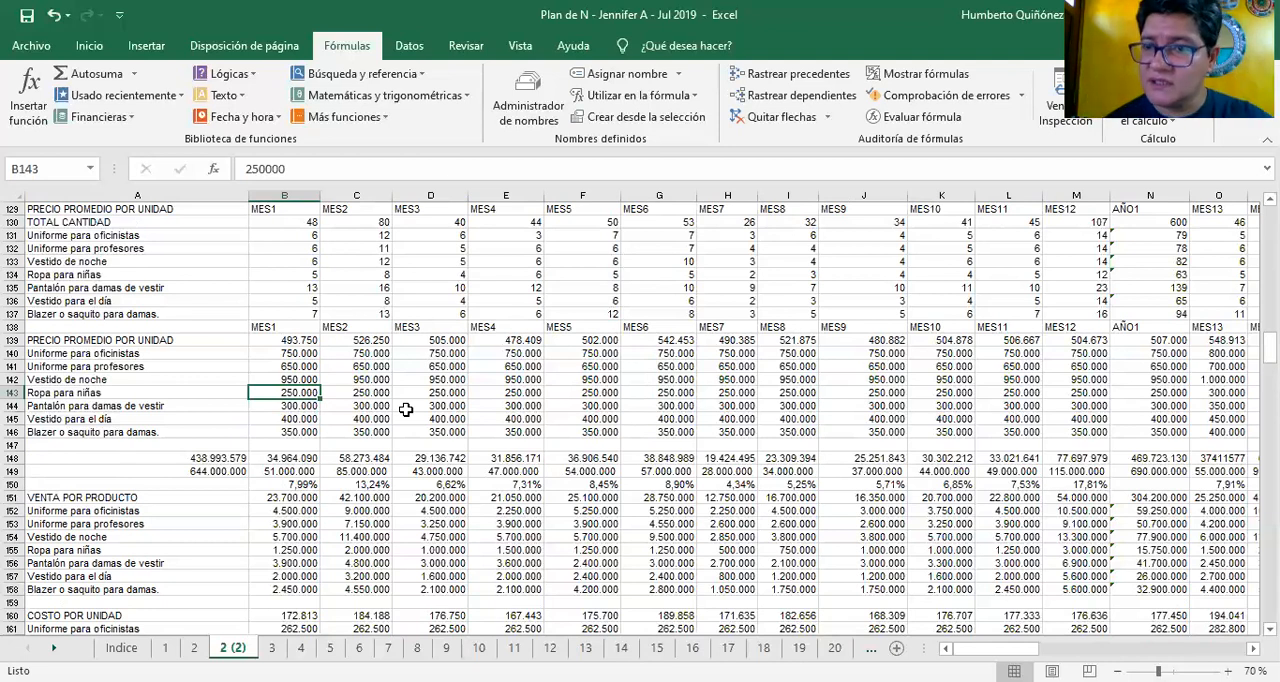
# Recheck the month 1 unit prices between Uniforme para oficinistas and Pantalón para damas de vestir, returning to B141
pyautogui.press('Up')
pyautogui.press('Up')
pyautogui.press('Up')
pyautogui.press('Up')
pyautogui.press('Down')
pyautogui.press('Down')
pyautogui.press('Down')
pyautogui.press('Down')
pyautogui.press('Down')
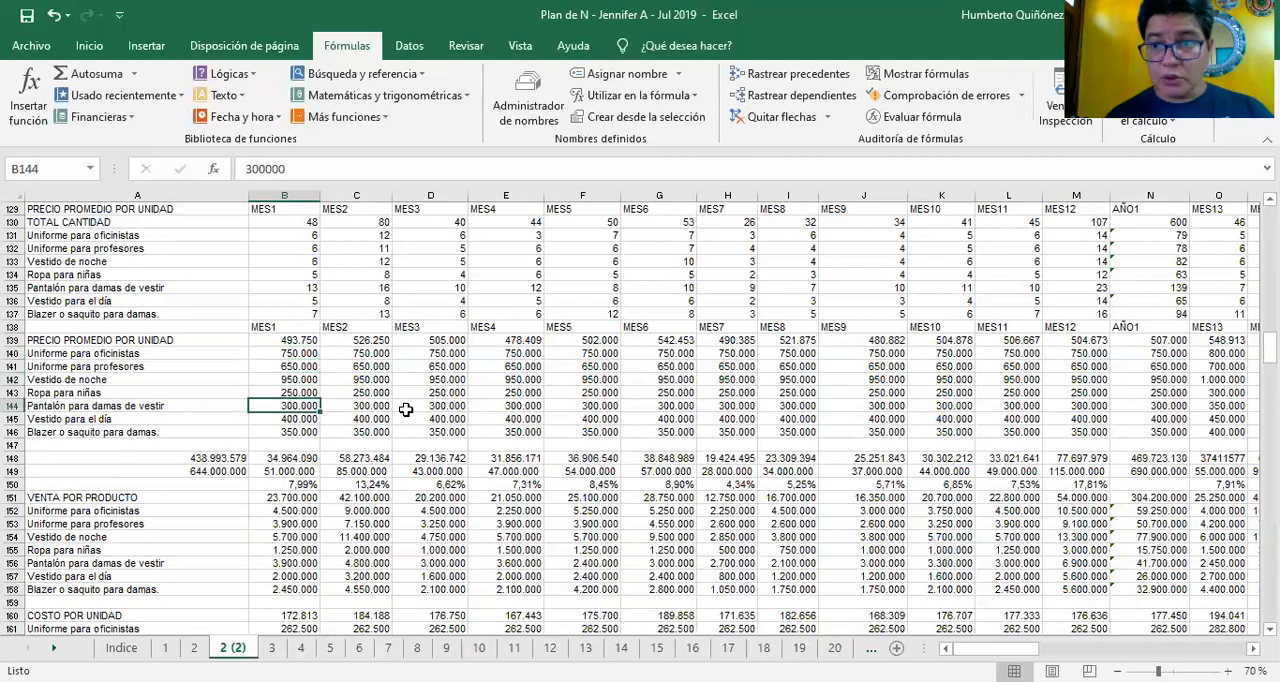
pyautogui.press('Up')
pyautogui.press('Up')
pyautogui.press('Up')
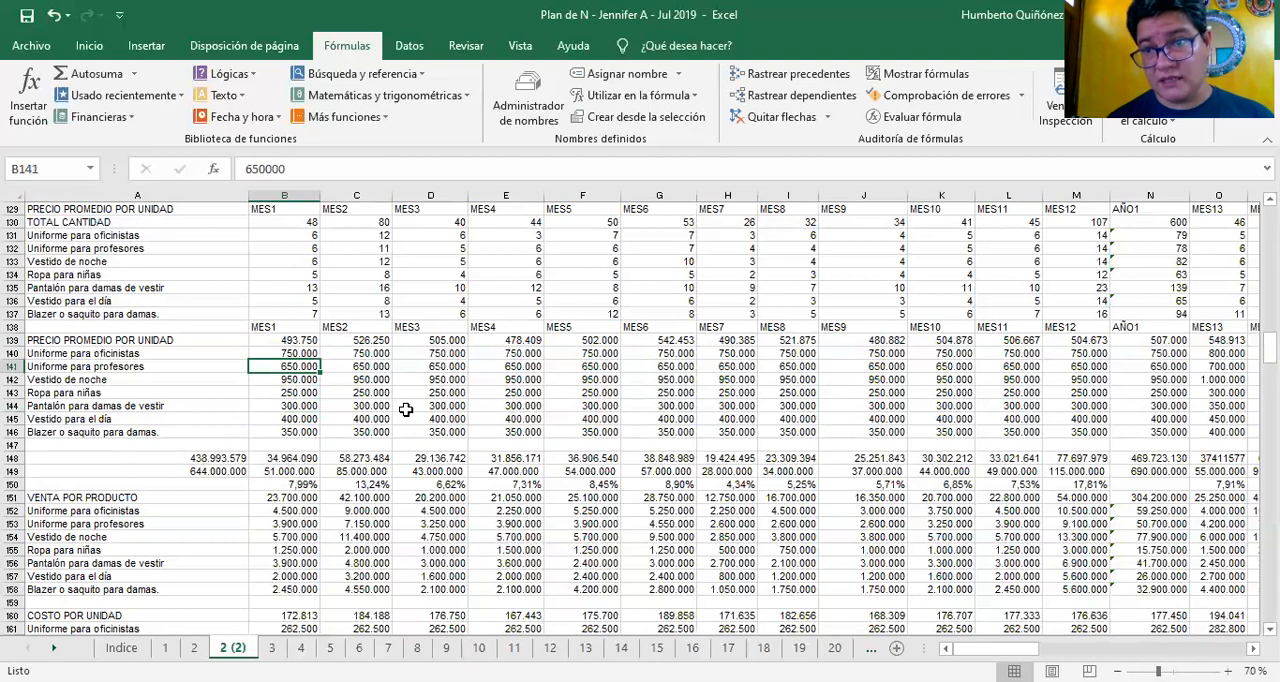
# Follow the Uniforme para profesores unit price across row 141 from month 1 to month 12
pyautogui.press('Up')
pyautogui.press('Down')
pyautogui.press('Right')
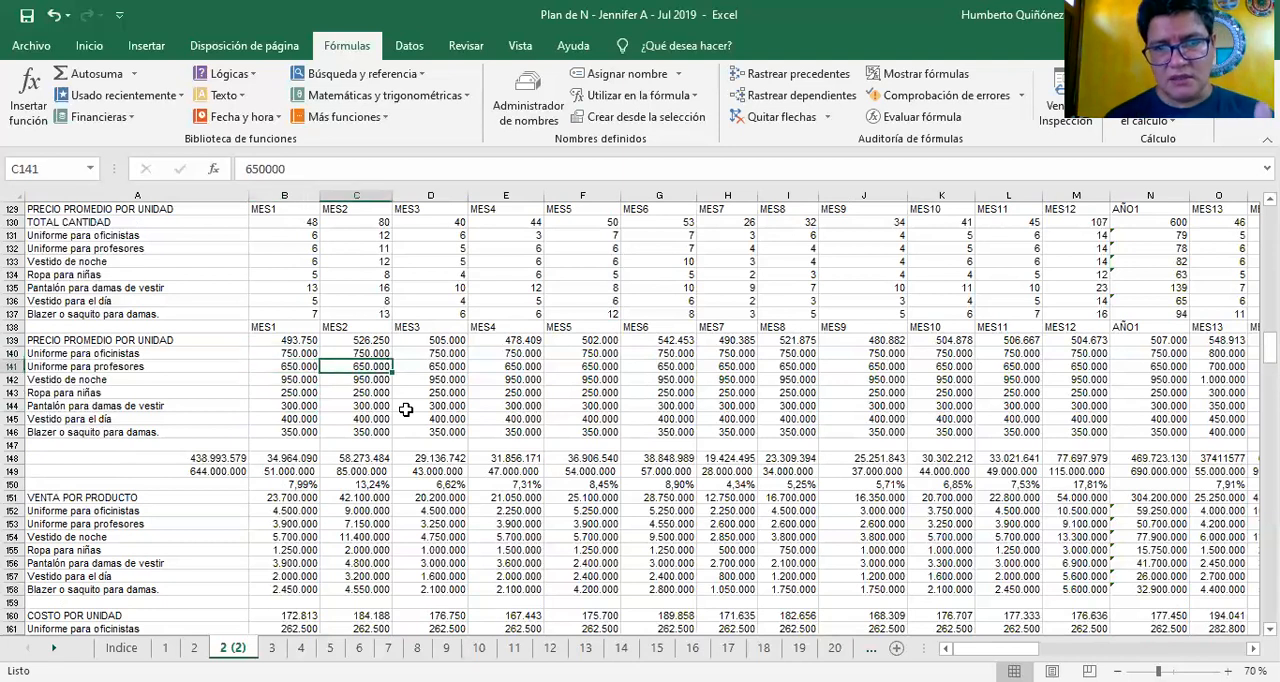
pyautogui.press('Right')
pyautogui.press('Right')
pyautogui.press('Right')
pyautogui.press('Right')
pyautogui.press('Right')
pyautogui.press('Right')
pyautogui.press('Right')
pyautogui.press('Right')
pyautogui.press('Right')
pyautogui.press('Right')
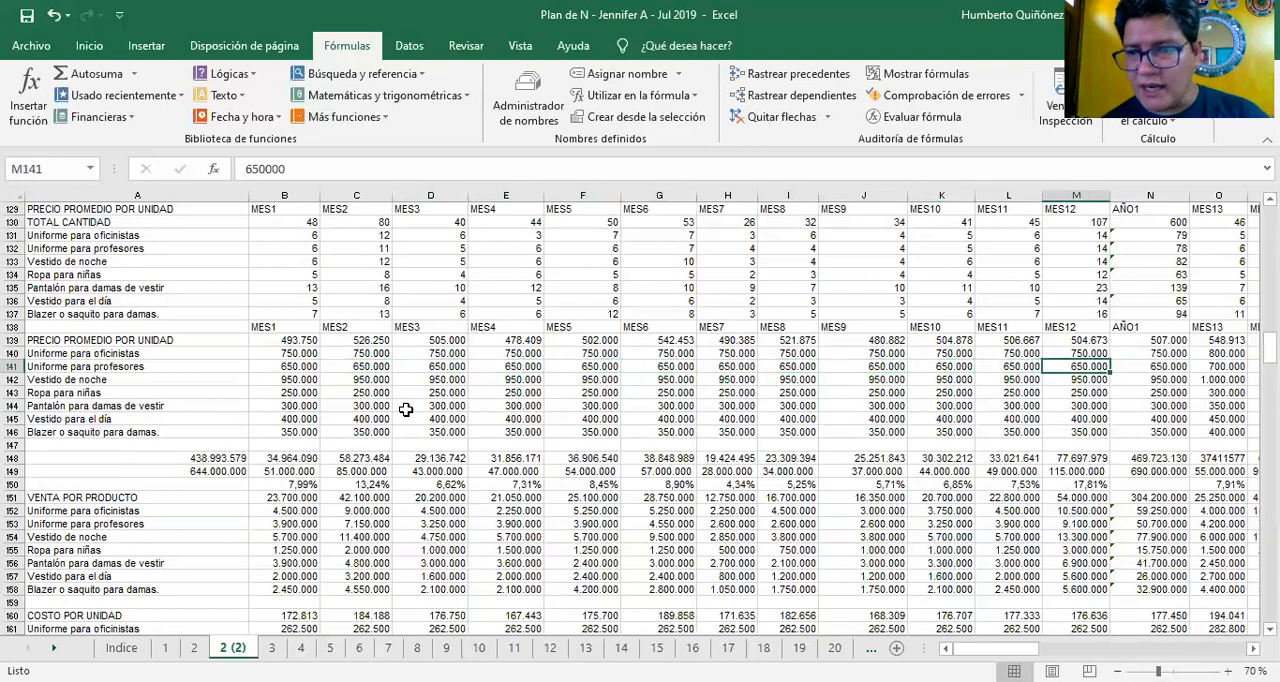
# Highlight the Uniforme para oficinistas unit prices for months 1 to 12 in B140:M140
pyautogui.press('Up')
pyautogui.press('Left')
pyautogui.press('Left')
pyautogui.press('Left')
pyautogui.press('Left')
pyautogui.press('Left')
pyautogui.press('Left')
pyautogui.press('Left')
pyautogui.press('Left')
pyautogui.press('Left')
pyautogui.press('Left')
pyautogui.press('Left')
pyautogui.press('Left')
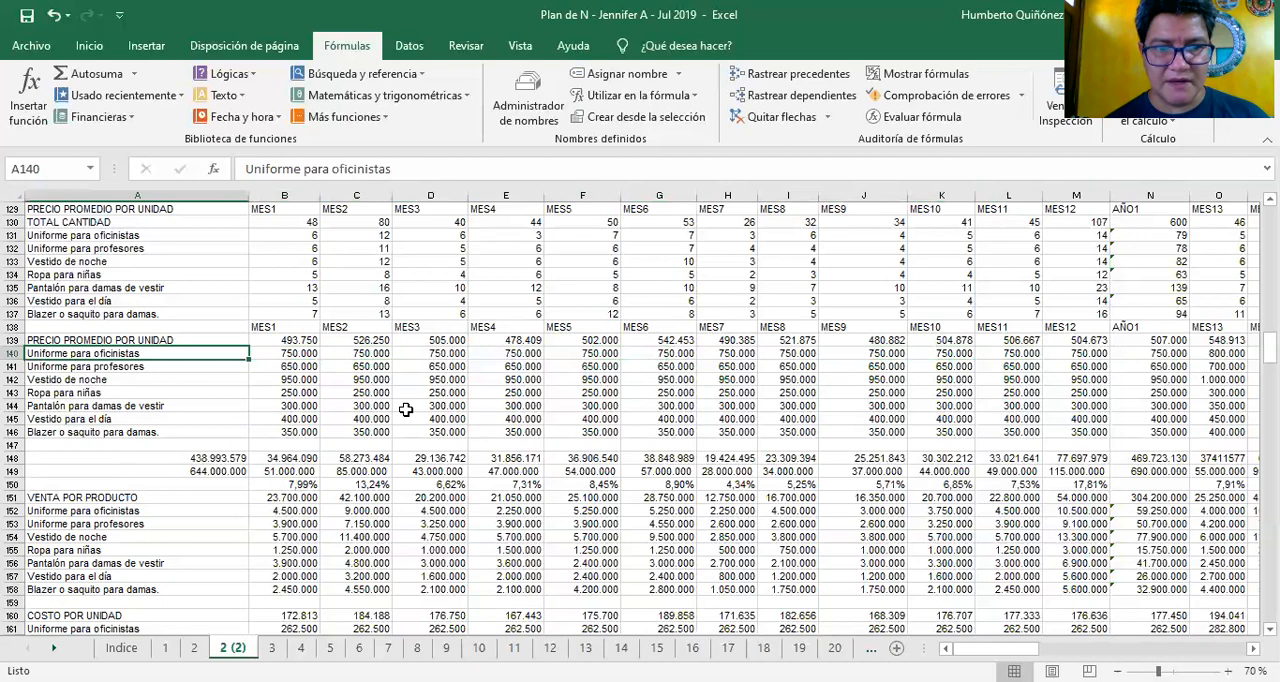
pyautogui.press('Right')
pyautogui.hotkey('shift', 'Right')
pyautogui.hotkey('shift', 'Right')
pyautogui.hotkey('shift', 'Right')
pyautogui.hotkey('shift', 'Right')
pyautogui.hotkey('shift', 'Right')
pyautogui.hotkey('shift', 'Right')
pyautogui.hotkey('shift', 'Right')
pyautogui.hotkey('shift', 'Right')
pyautogui.hotkey('shift', 'Right')
pyautogui.hotkey('shift', 'Right')
pyautogui.hotkey('shift', 'Right')
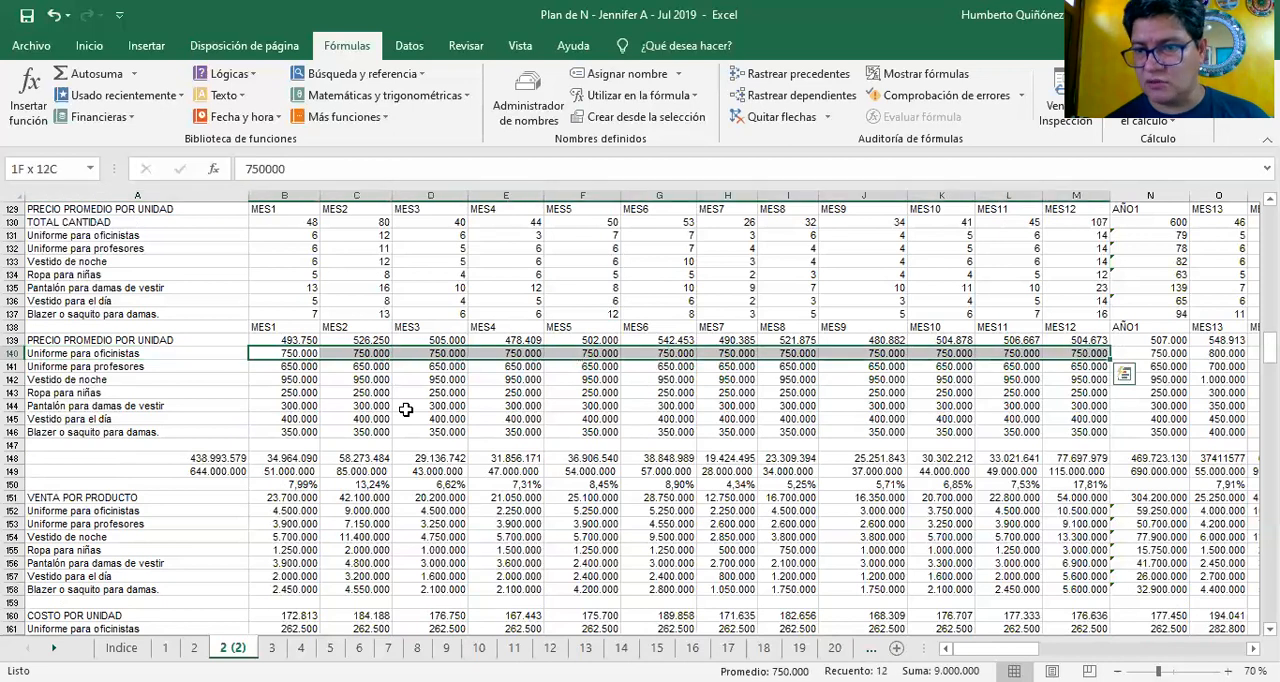
# Highlight the Uniforme para profesores unit prices in B141:L141, and shrink the selection back to month 1
pyautogui.press('Down')
pyautogui.hotkey('shift', 'Right')
pyautogui.hotkey('shift', 'Right')
pyautogui.hotkey('shift', 'Right')
pyautogui.hotkey('shift', 'Right')
pyautogui.hotkey('shift', 'Right')
pyautogui.hotkey('shift', 'Right')
pyautogui.hotkey('shift', 'Right')
pyautogui.hotkey('shift', 'Right')
pyautogui.hotkey('shift', 'Right')
pyautogui.hotkey('shift', 'Right')
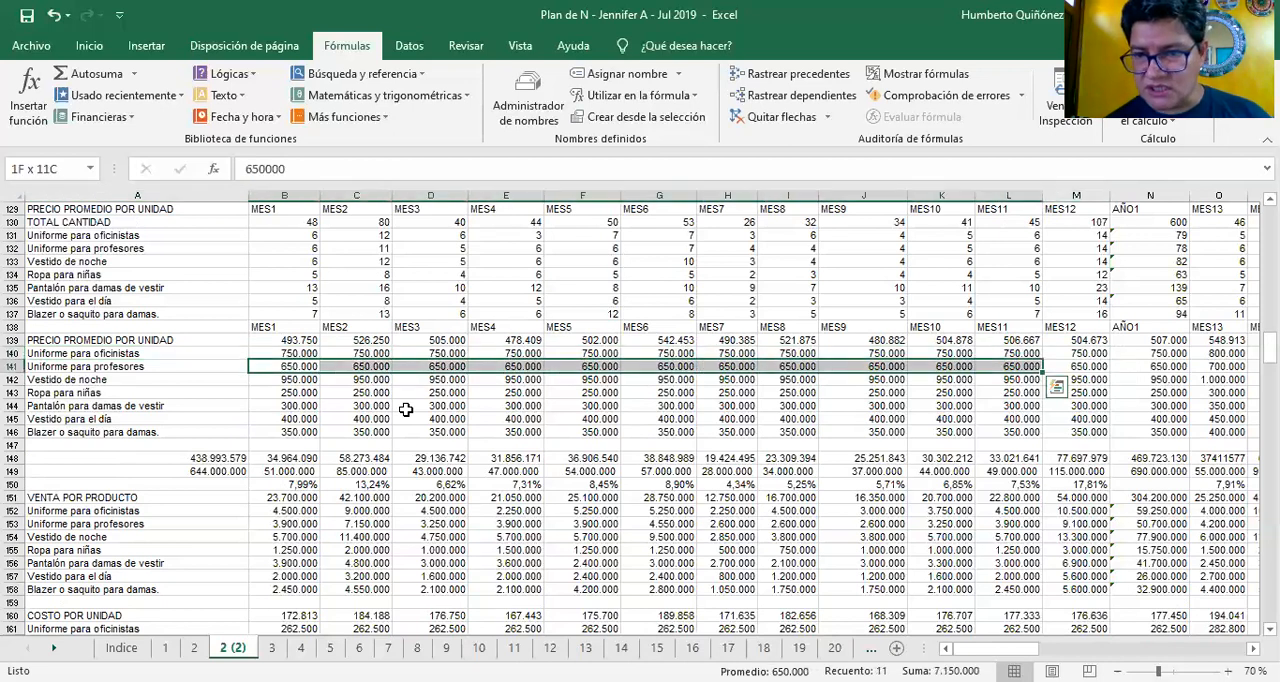
pyautogui.hotkey('shift', 'Left')
pyautogui.hotkey('shift', 'Left')
pyautogui.hotkey('shift', 'Left')
pyautogui.hotkey('shift', 'Left')
pyautogui.hotkey('shift', 'Left')
pyautogui.hotkey('shift', 'Left')
pyautogui.hotkey('shift', 'Left')
pyautogui.hotkey('shift', 'Left')
pyautogui.hotkey('shift', 'Left')
pyautogui.hotkey('shift', 'Left')
# Follow the Vestido de noche unit price across row 142 to month 12, and return to month 3 in D142
pyautogui.press('Down')
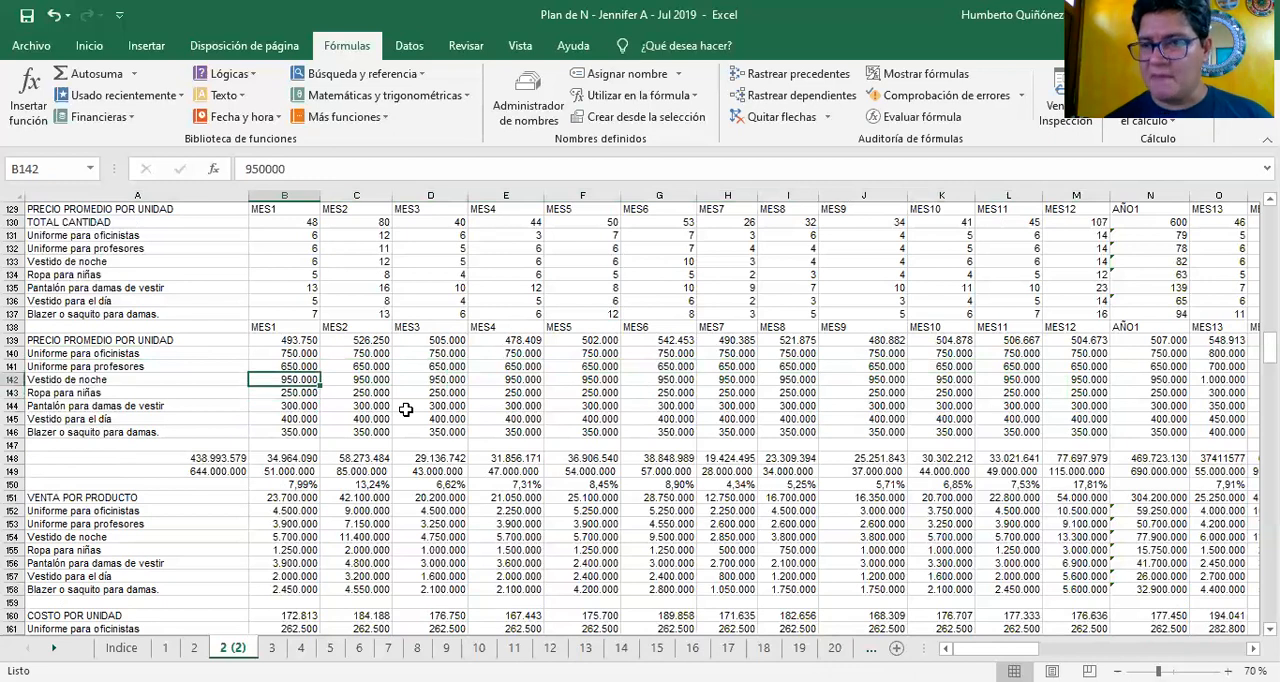
pyautogui.press('Right')
pyautogui.press('Right')
pyautogui.press('Right')
pyautogui.press('Right')
pyautogui.press('Right')
pyautogui.press('Right')
pyautogui.press('Right')
pyautogui.press('Right')
pyautogui.press('Right')
pyautogui.press('Right')
pyautogui.press('Right')
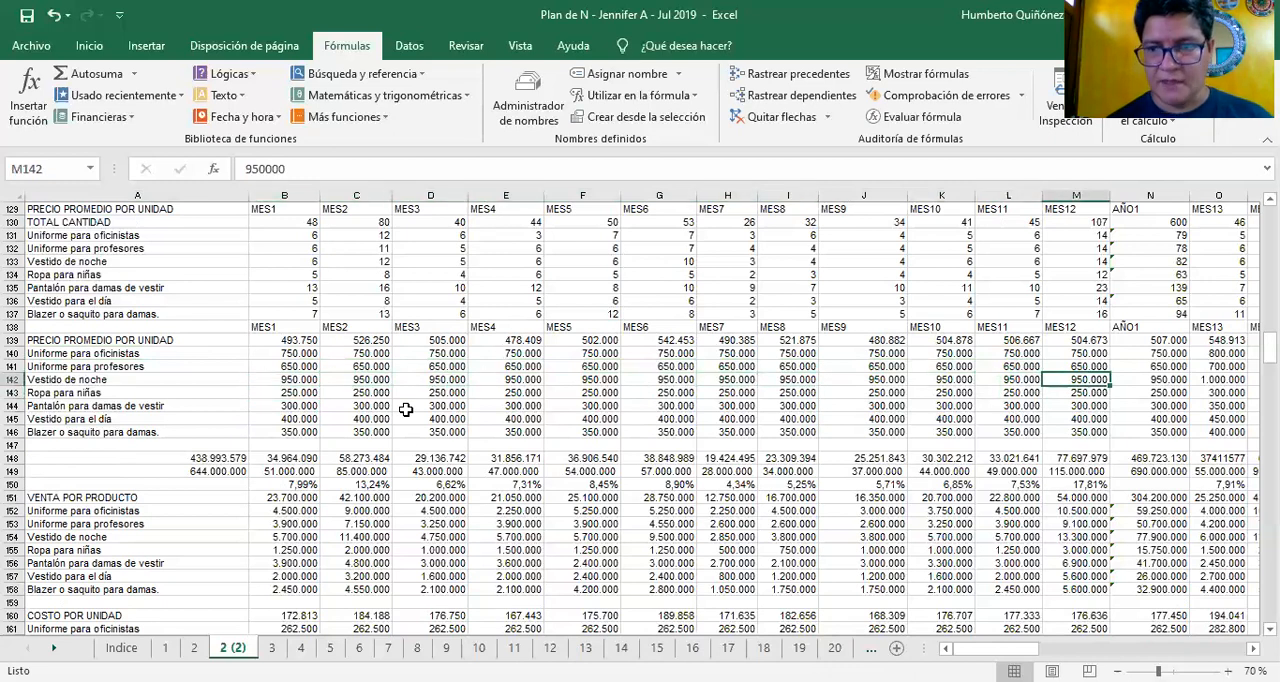
pyautogui.press('Left')
pyautogui.press('Left')
pyautogui.press('Left')
pyautogui.press('Left')
pyautogui.press('Left')
pyautogui.press('Left')
pyautogui.press('Left')
pyautogui.press('Left')
pyautogui.press('Left')
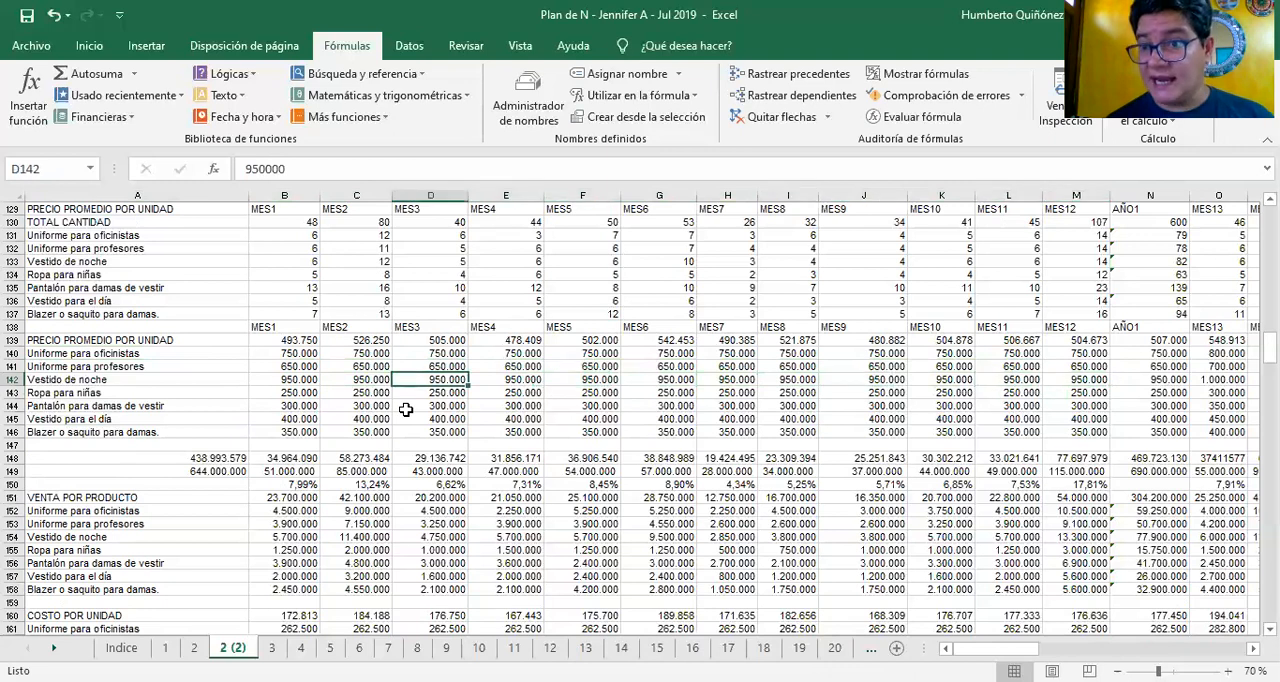
# Go up to the product quantities block and inspect the month 2 Ropa para niñas quantity formula in C134
pyautogui.press('Up')
pyautogui.press('Up')
pyautogui.press('Up')
pyautogui.press('Up')
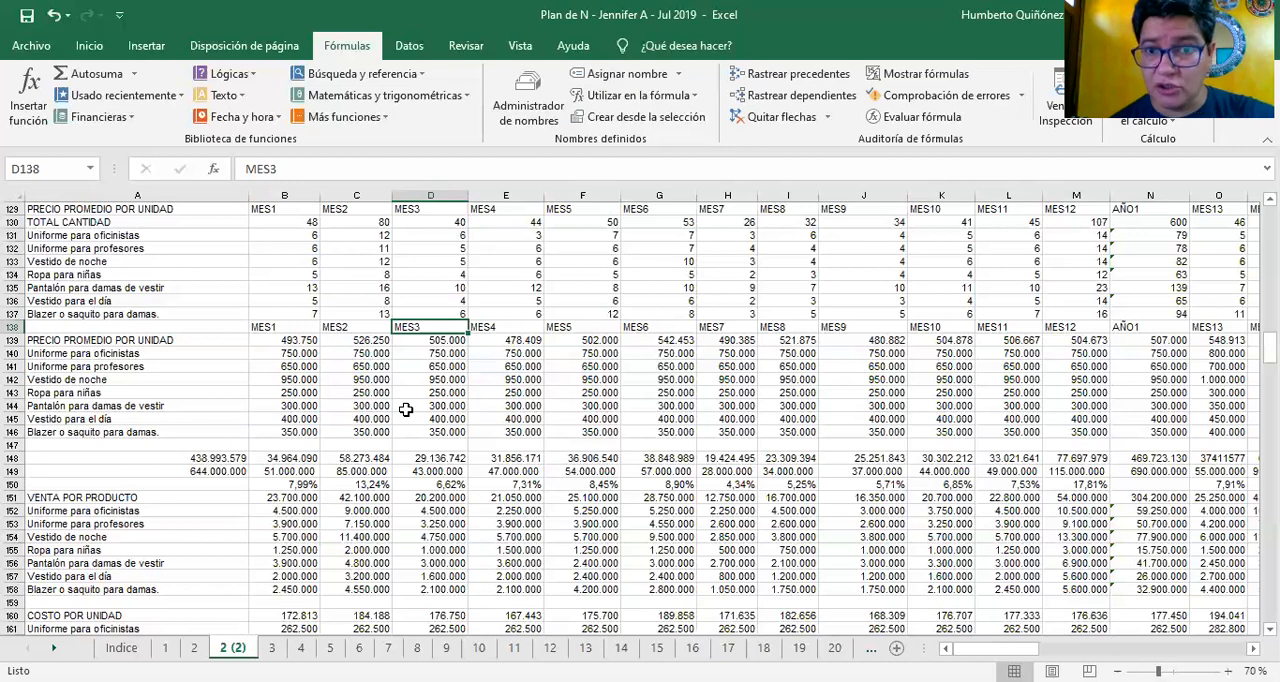
pyautogui.press('Up')
pyautogui.press('Up')
pyautogui.press('Up')
pyautogui.press('Up')
pyautogui.press('Left')
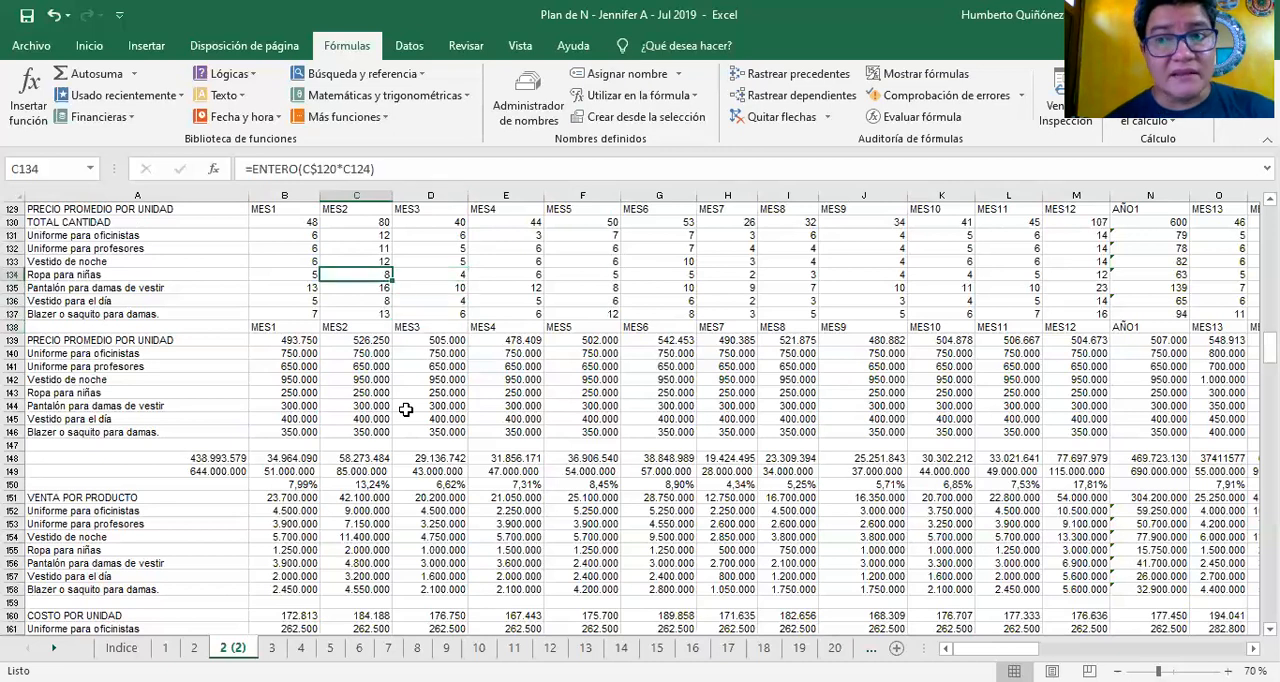
# Examine the product quantities for month 1 and inspect the Uniforme para oficinistas quantity formula in B131
pyautogui.press('Left')
pyautogui.press('Left')
pyautogui.press('Up')
pyautogui.press('Right')
pyautogui.press('Up')
pyautogui.press('Up')
pyautogui.press('Up')
pyautogui.press('Up')
pyautogui.press('Down')
pyautogui.press('Down')
pyautogui.press('Down')
pyautogui.press('Down')
# Check the MES1 heading in B129 and the month 1 quantities down to the Vestido de noche formula in B133
pyautogui.press('Down')
pyautogui.press('Up')
pyautogui.press('Up')
pyautogui.press('Up')
pyautogui.press('Up')
pyautogui.press('Up')
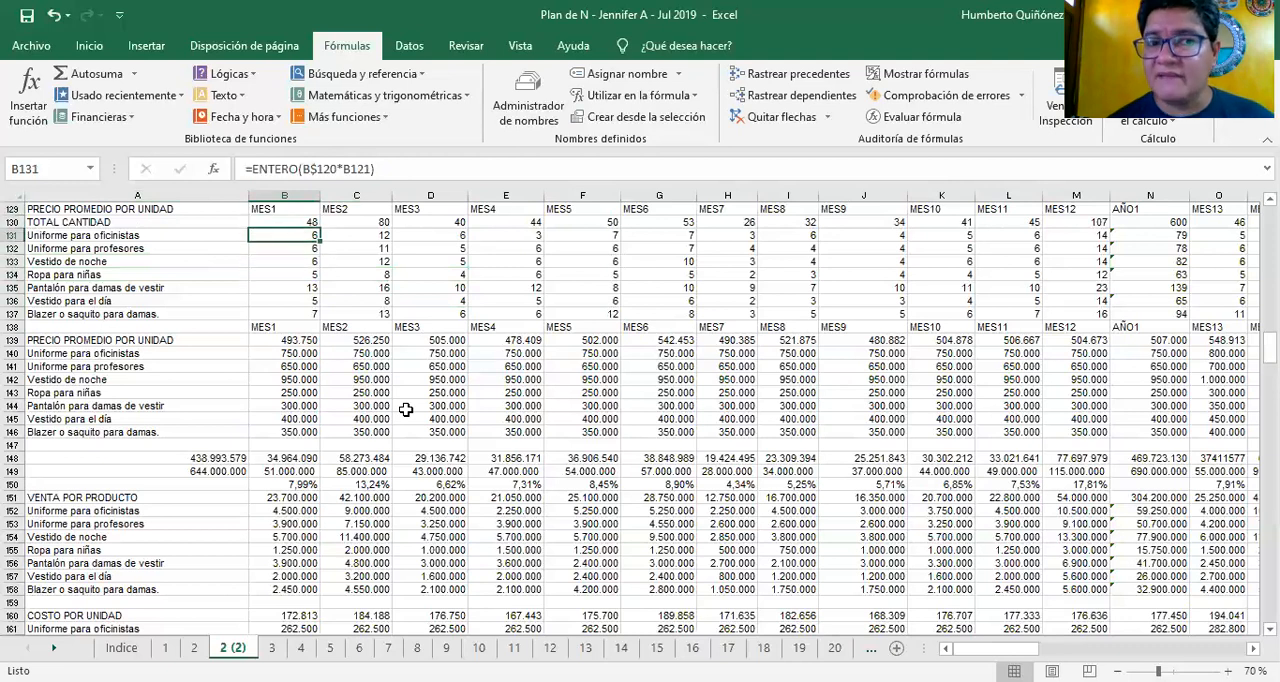
pyautogui.press('Up')
pyautogui.press('Up')
pyautogui.press('Down')
pyautogui.press('Down')
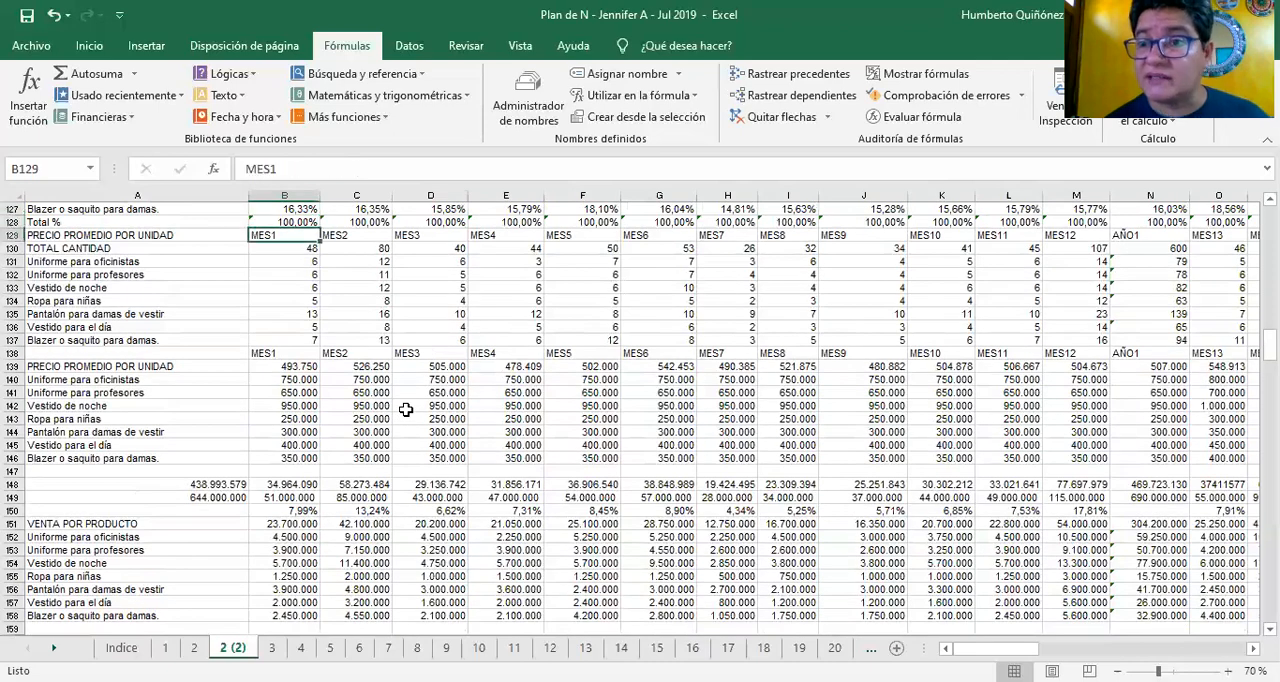
pyautogui.press('Down')
pyautogui.press('Down')
pyautogui.press('Down')
pyautogui.press('Down')
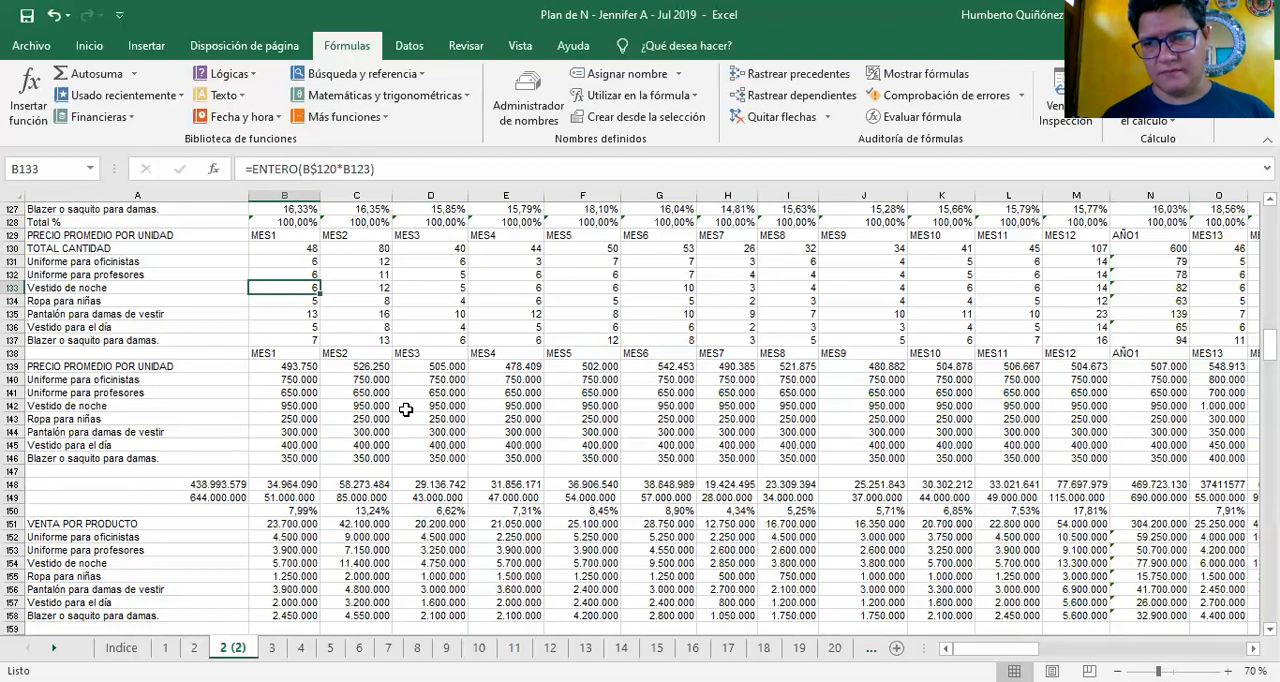
# Compare the Uniforme para oficinistas quantity formulas for months 1 to 4 in B131:E131, and return to B131
pyautogui.press('Up')
pyautogui.press('Up')
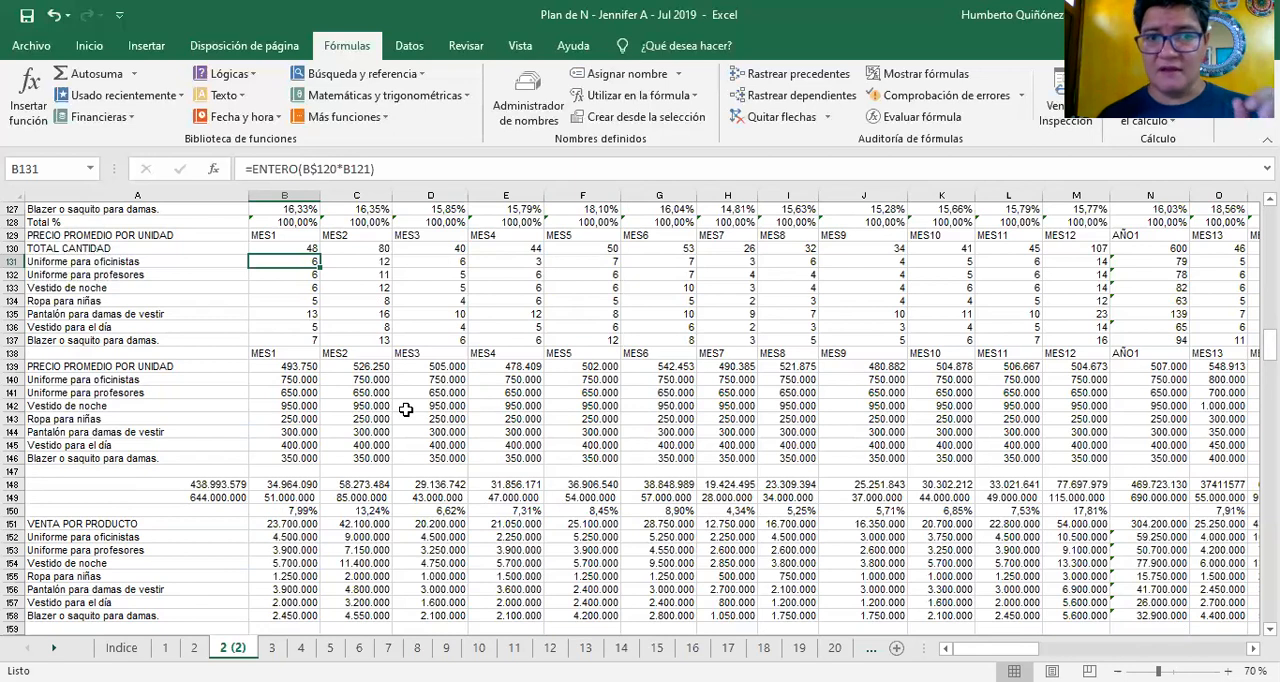
pyautogui.press('Right')
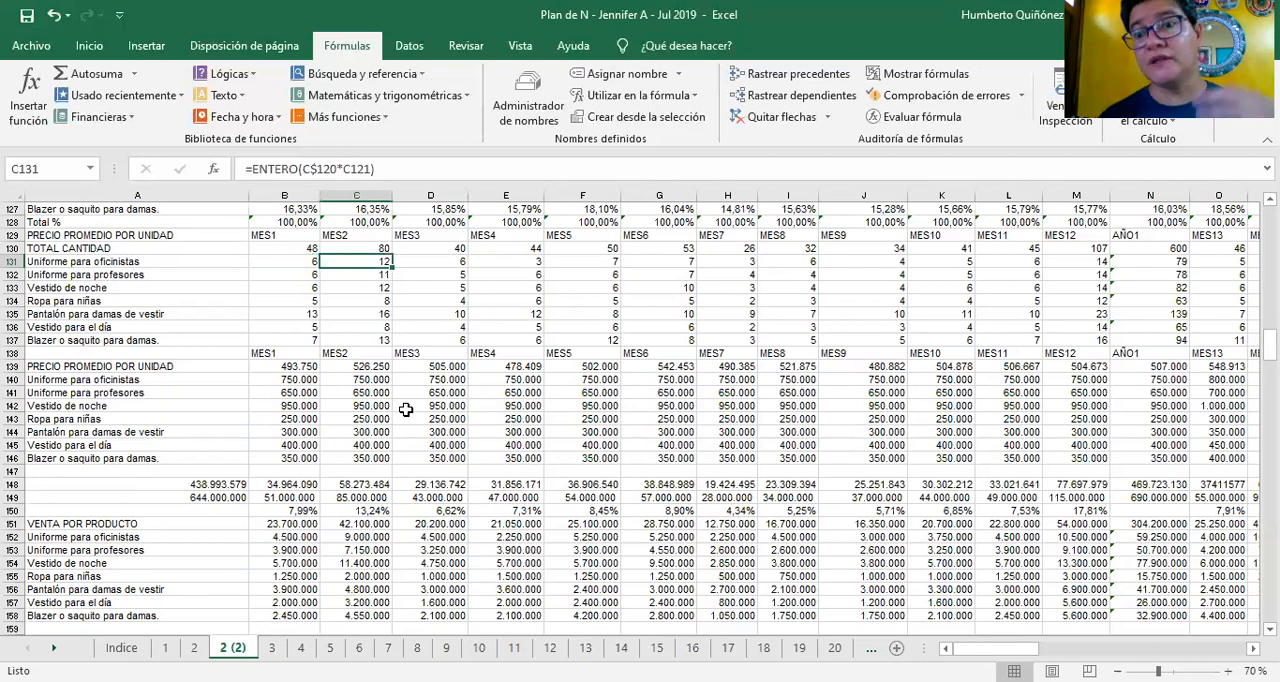
pyautogui.press('Right')
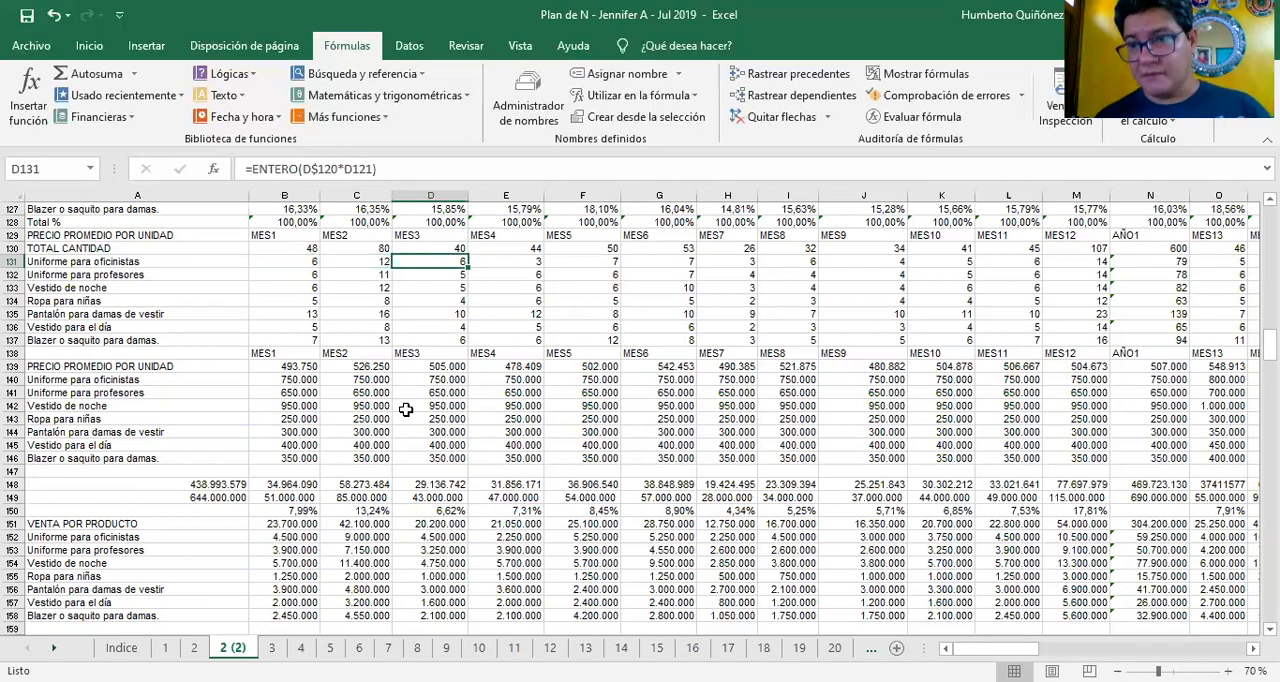
pyautogui.press('Right')
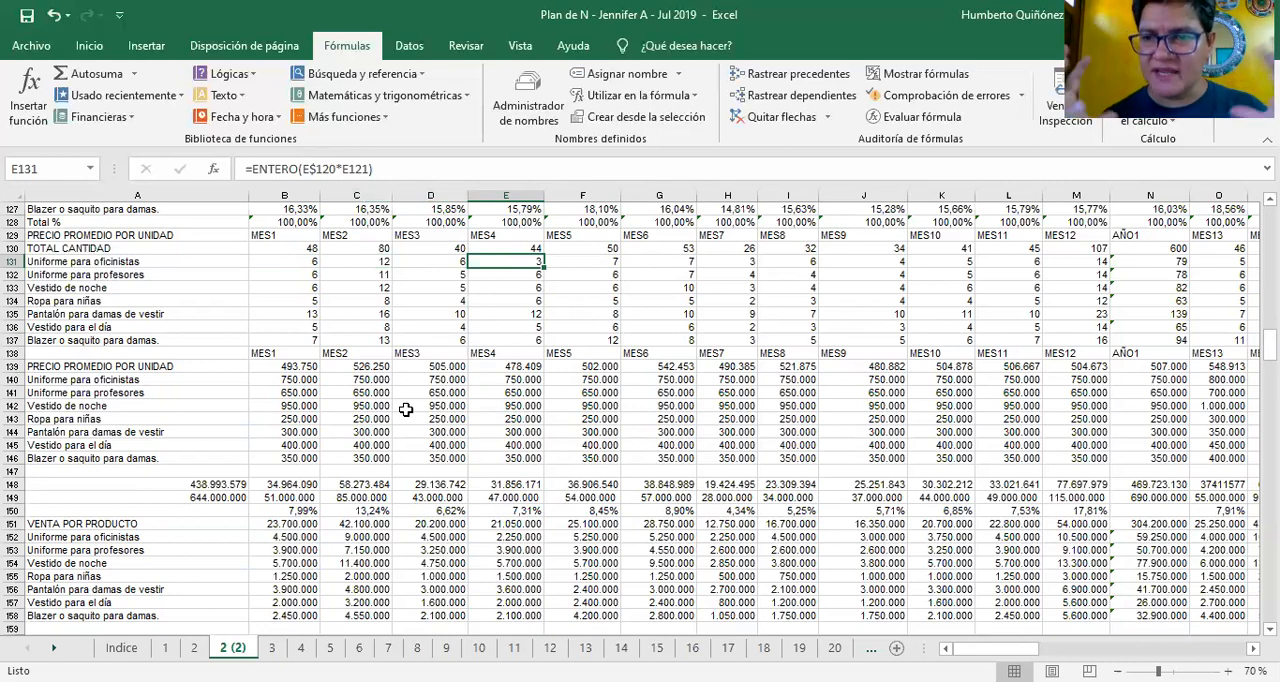
pyautogui.press('Left')
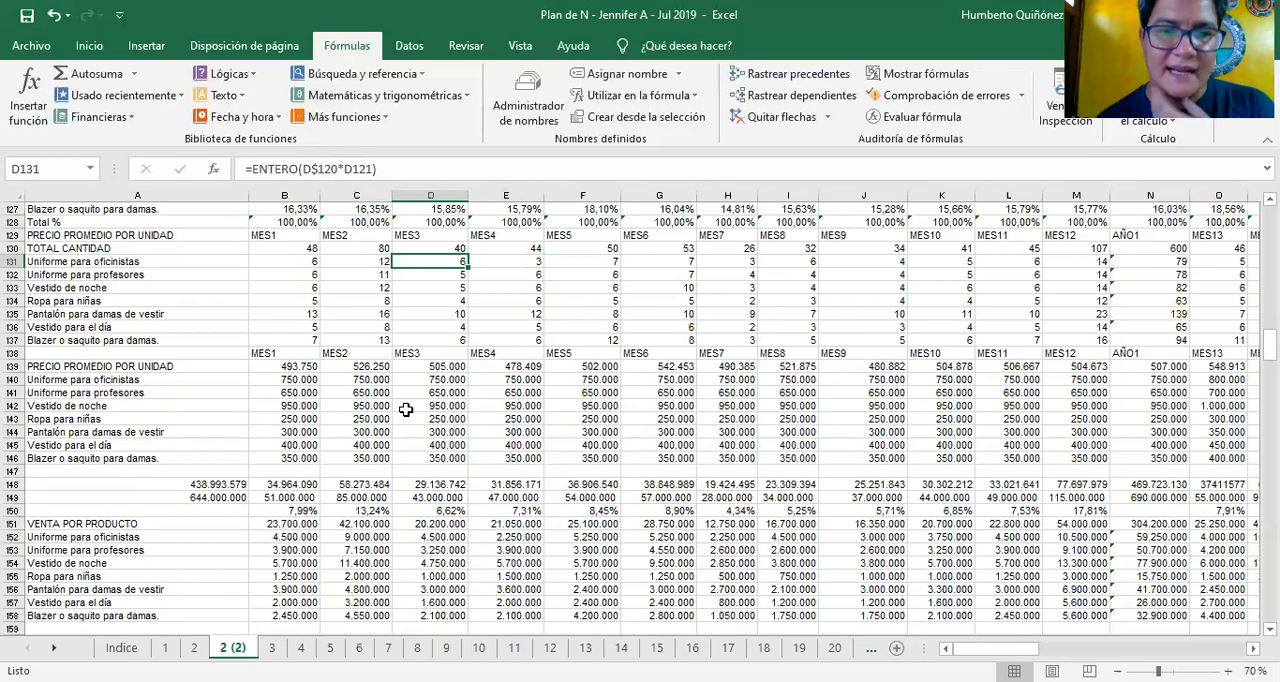
pyautogui.press('Left')
pyautogui.press('Left')
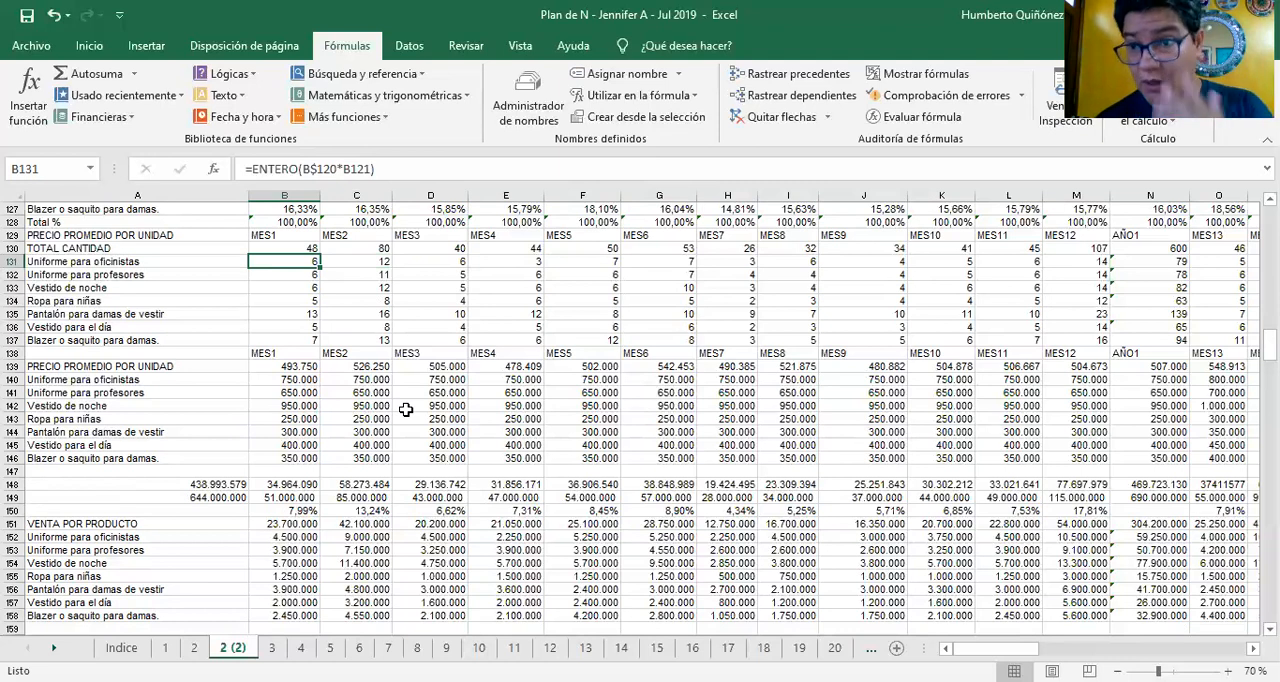
# Follow the Uniforme para oficinistas monthly quantities across row 131 and inspect the AÑO1 sum formula in N131
pyautogui.press('Right')
pyautogui.press('Right')
pyautogui.press('Right')
pyautogui.press('Right')
pyautogui.press('Right')
pyautogui.press('Right')
pyautogui.press('Right')
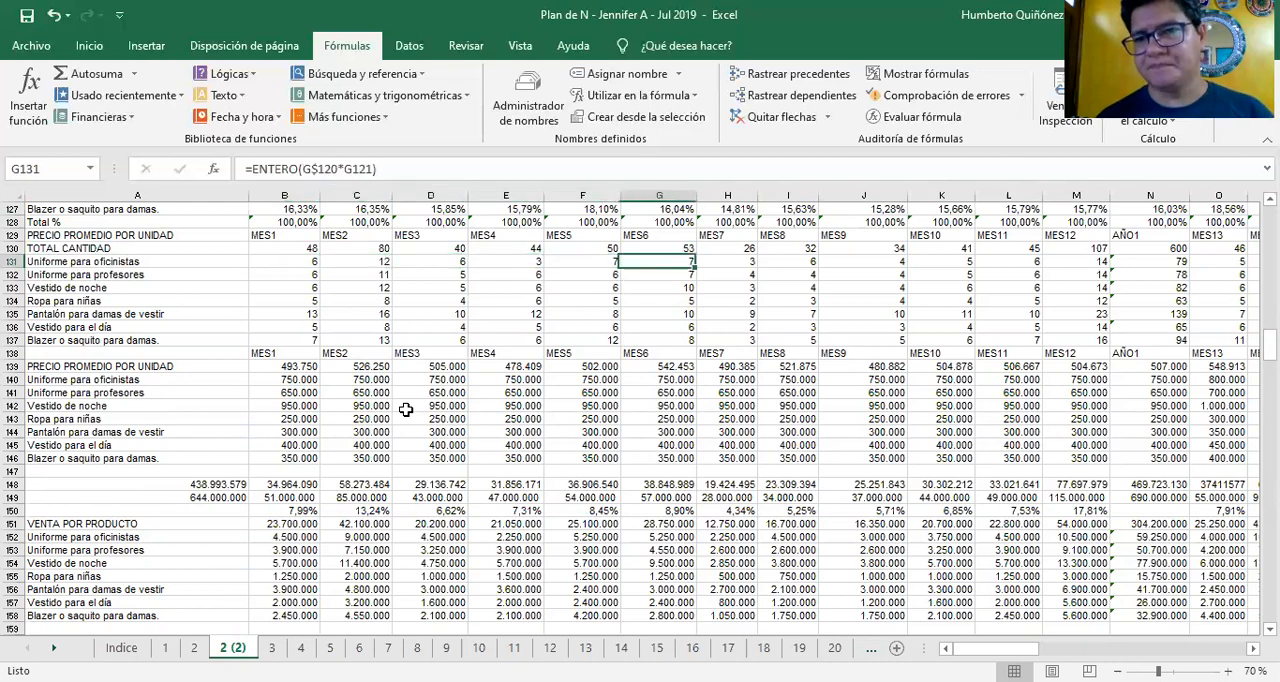
pyautogui.press('Right')
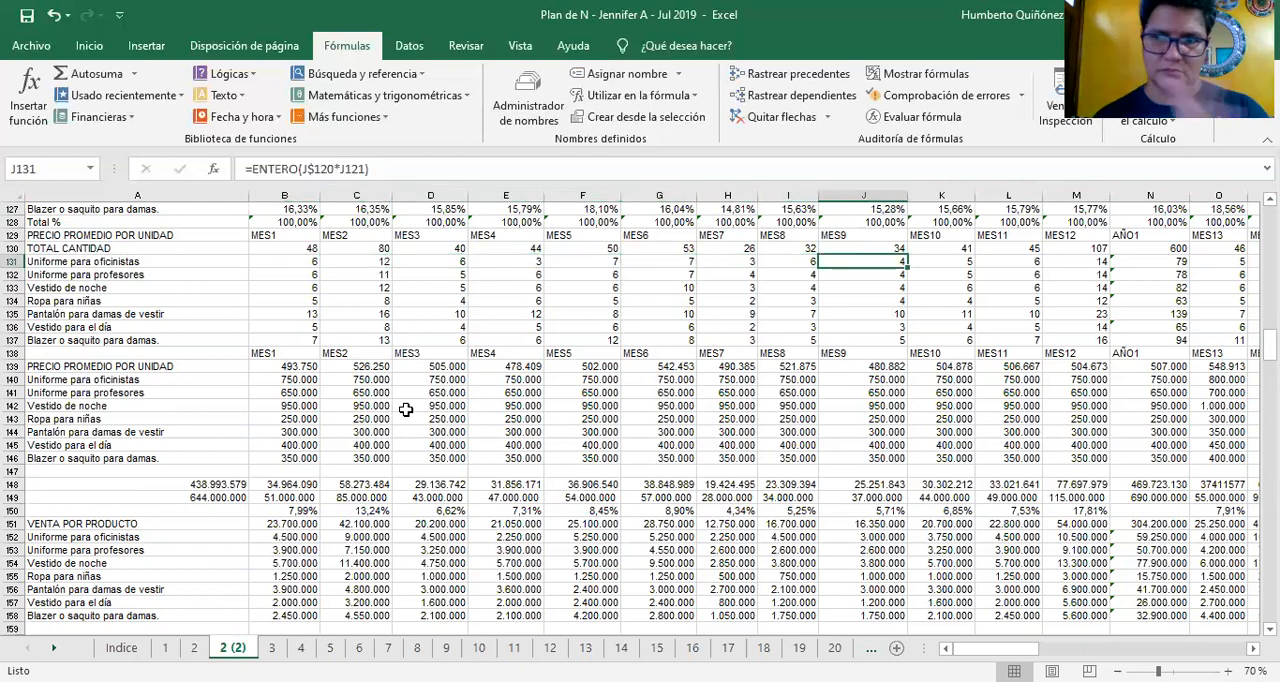
pyautogui.press('Right')
pyautogui.press('Right')
pyautogui.press('Right')
pyautogui.press('Right')
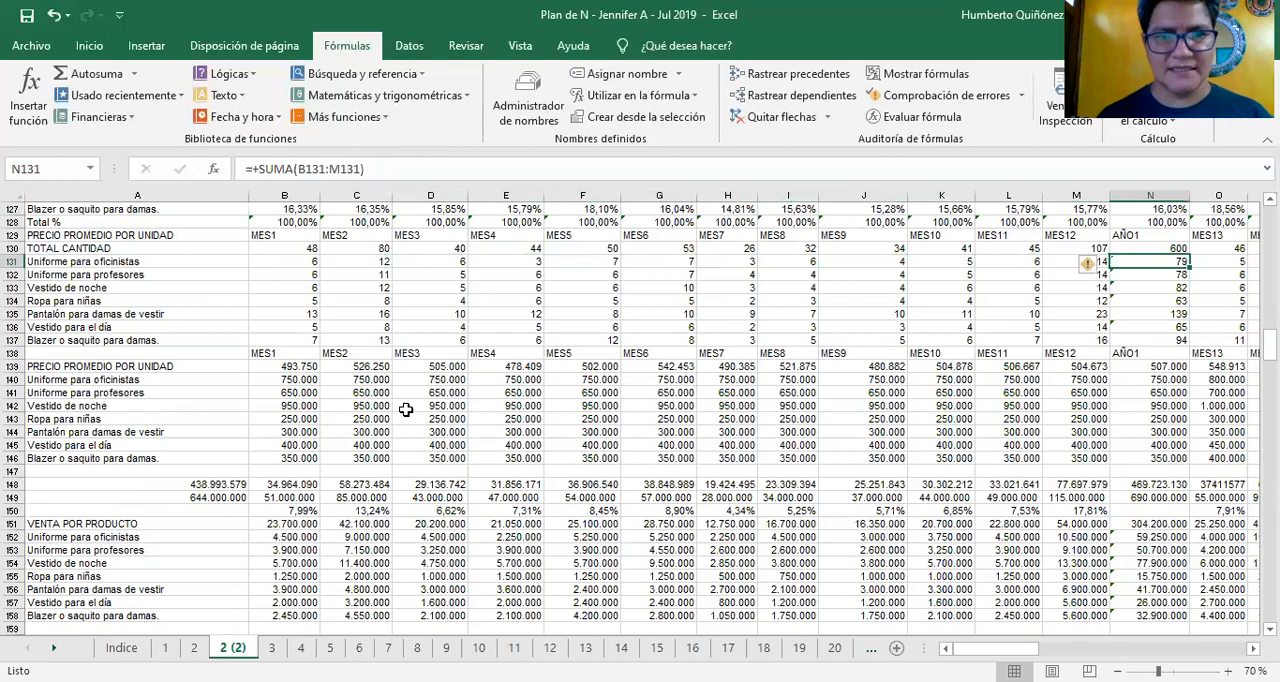
# Check the Uniforme para oficinistas quantities in row 131 into the year 2 months and look over the rows above
pyautogui.press('Right')
pyautogui.press('Right')
pyautogui.press('Right')
pyautogui.press('Right')
pyautogui.press('Right')
pyautogui.press('Right')
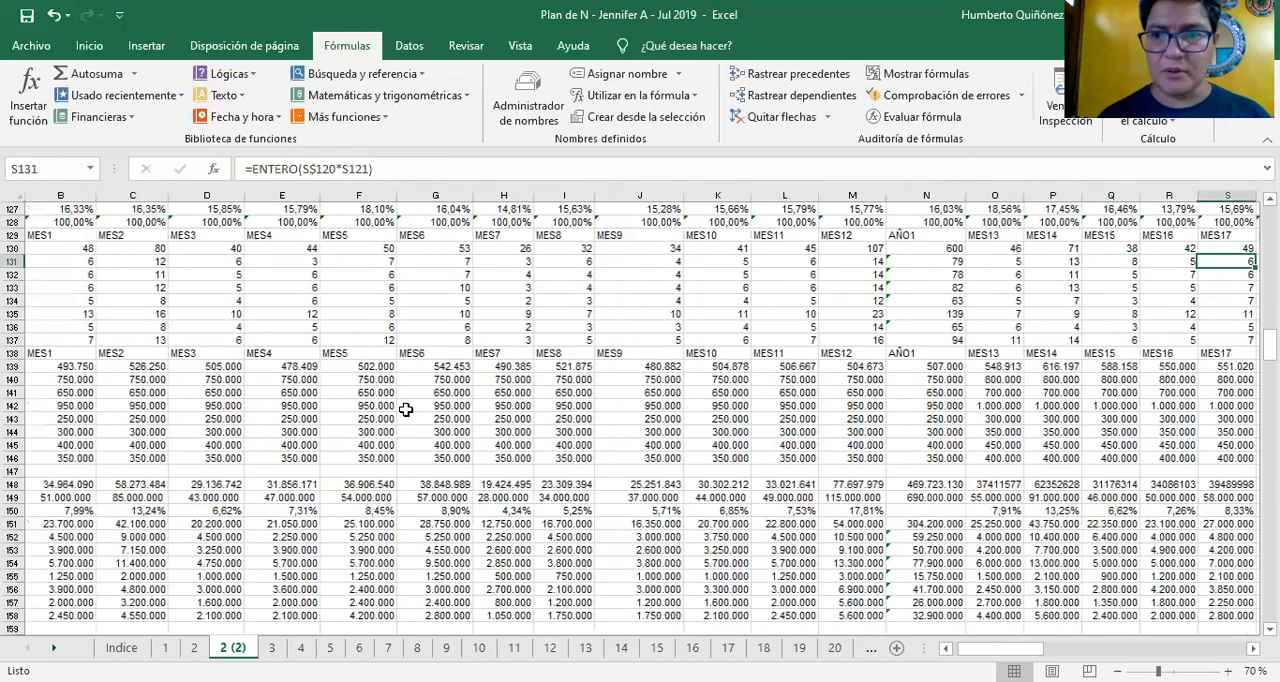
pyautogui.press('Up')
pyautogui.press('Up')
pyautogui.press('Up')
pyautogui.press('Up')
pyautogui.press('Up')
pyautogui.press('Up')
pyautogui.press('Up')
pyautogui.press('Up')
pyautogui.press('Up')
pyautogui.press('Up')
pyautogui.press('Up')
pyautogui.press('Up')
pyautogui.press('Up')
pyautogui.press('Up')
pyautogui.press('Up')
pyautogui.press('Up')
pyautogui.press('Up')
pyautogui.press('Up')
pyautogui.press('Up')
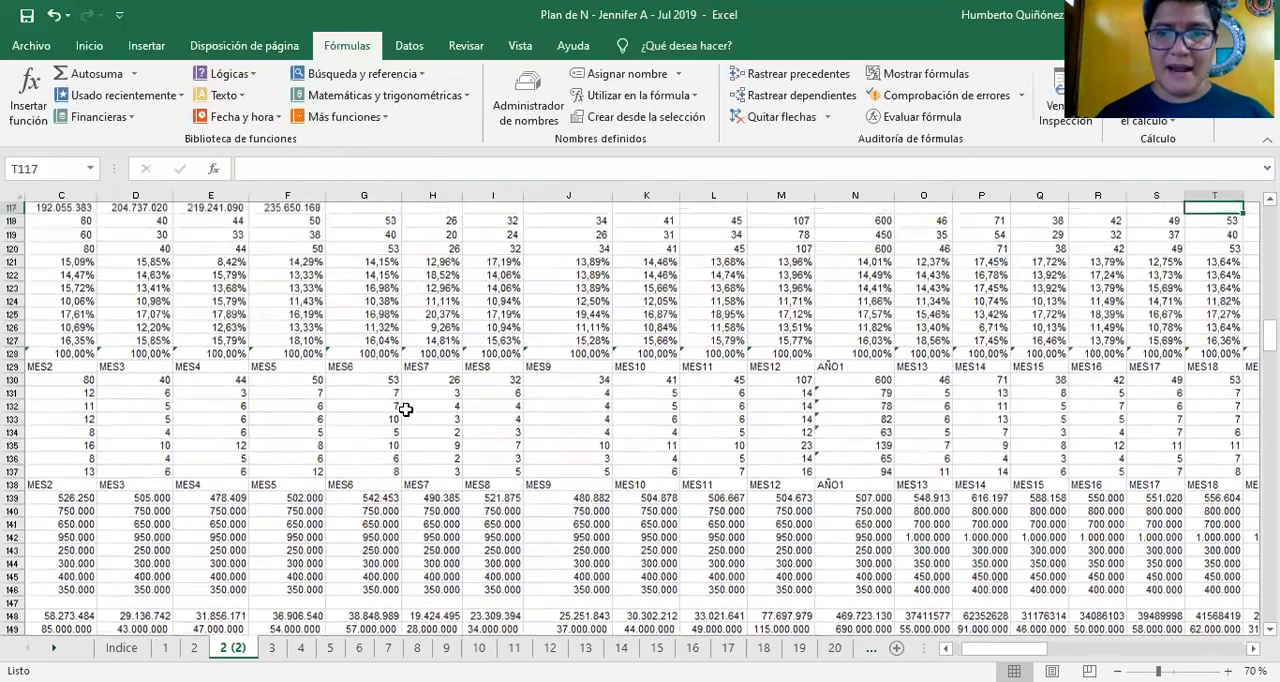
pyautogui.press('Up')
pyautogui.press('Up')
pyautogui.press('Up')
pyautogui.press('Up')
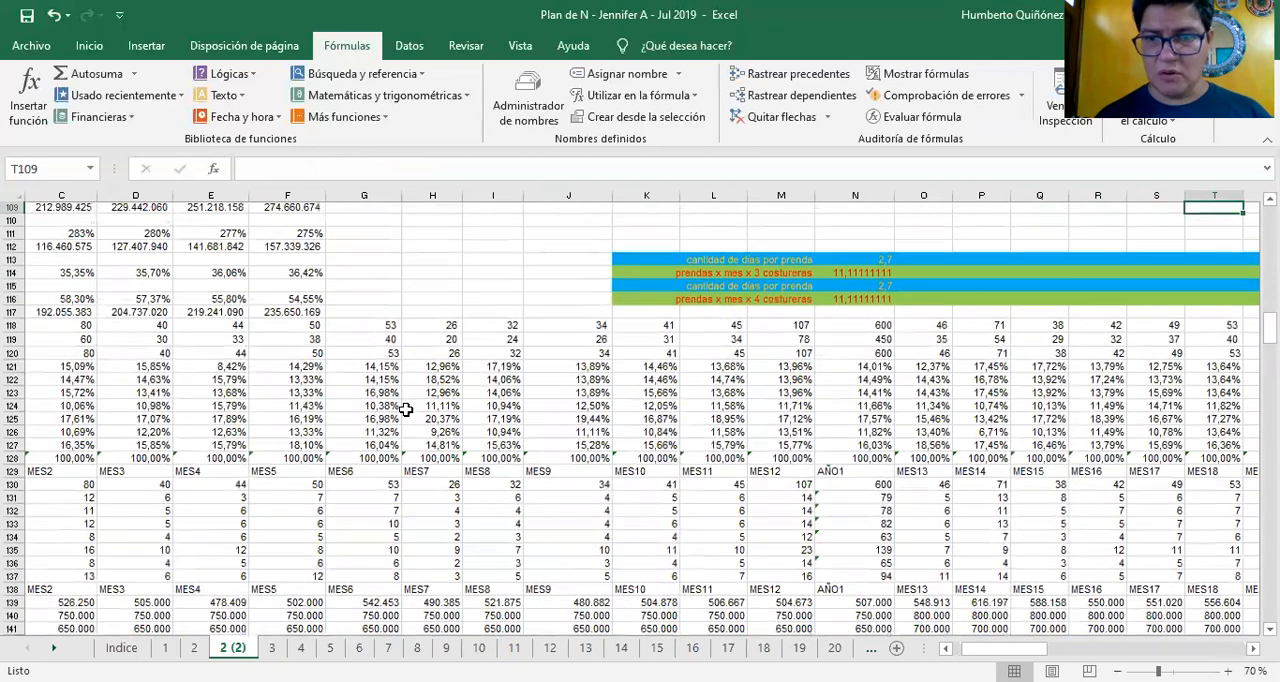
# Locate the garment production capacity block and inspect its days-per-garment label in M115
pyautogui.press('Left')
pyautogui.press('Left')
pyautogui.press('Left')
pyautogui.press('Left')
pyautogui.press('Left')
pyautogui.press('Left')
pyautogui.press('Down')
pyautogui.press('Down')
pyautogui.press('Down')
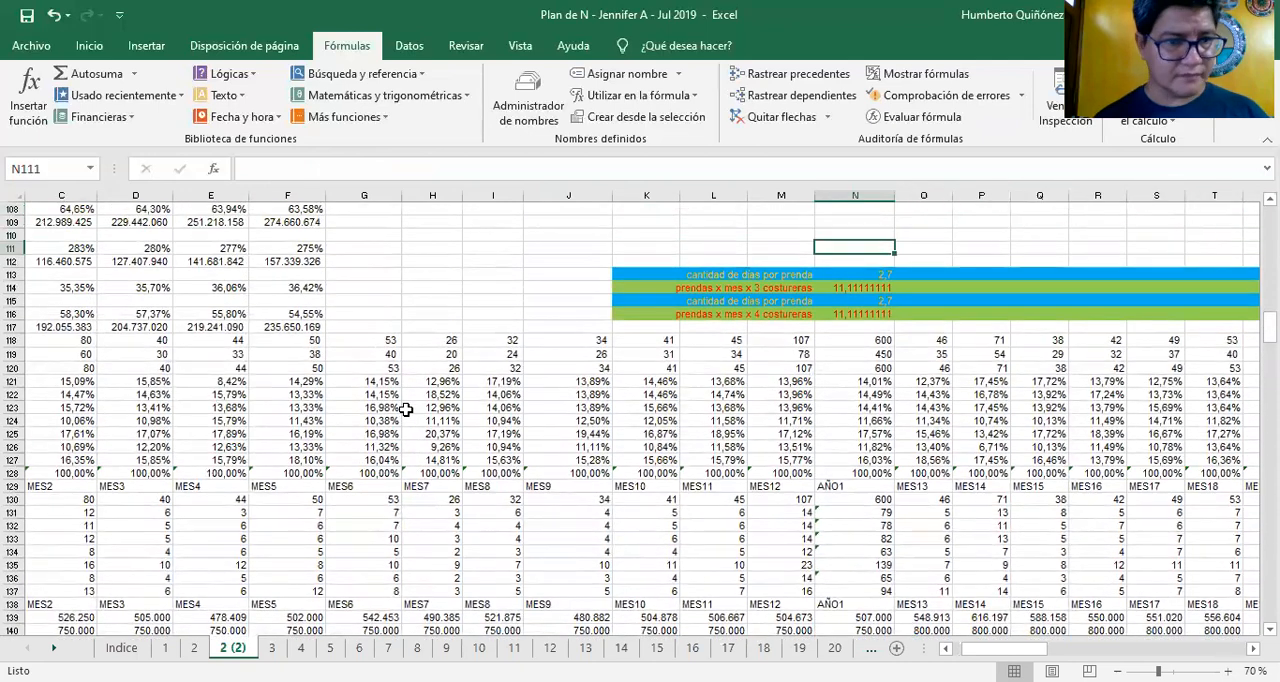
pyautogui.press('Left')
pyautogui.press('Left')
pyautogui.press('Down')
pyautogui.press('Down')
pyautogui.press('Down')
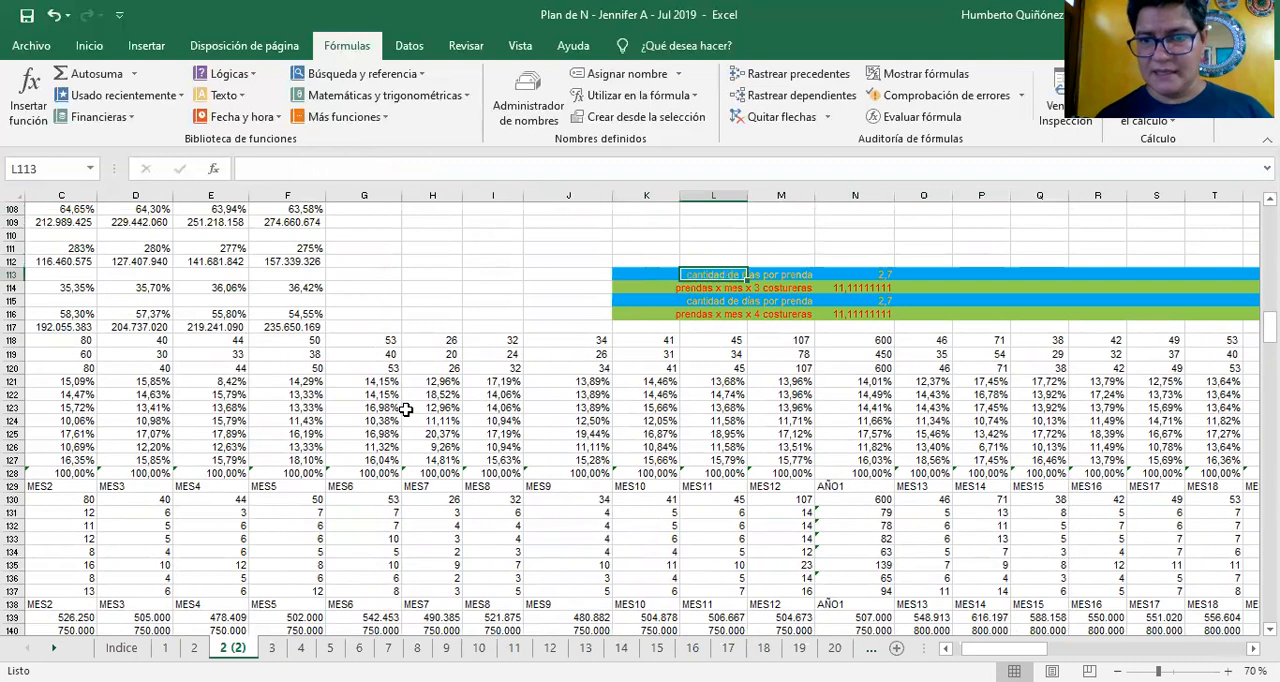
pyautogui.press('Right')
pyautogui.press('Down')
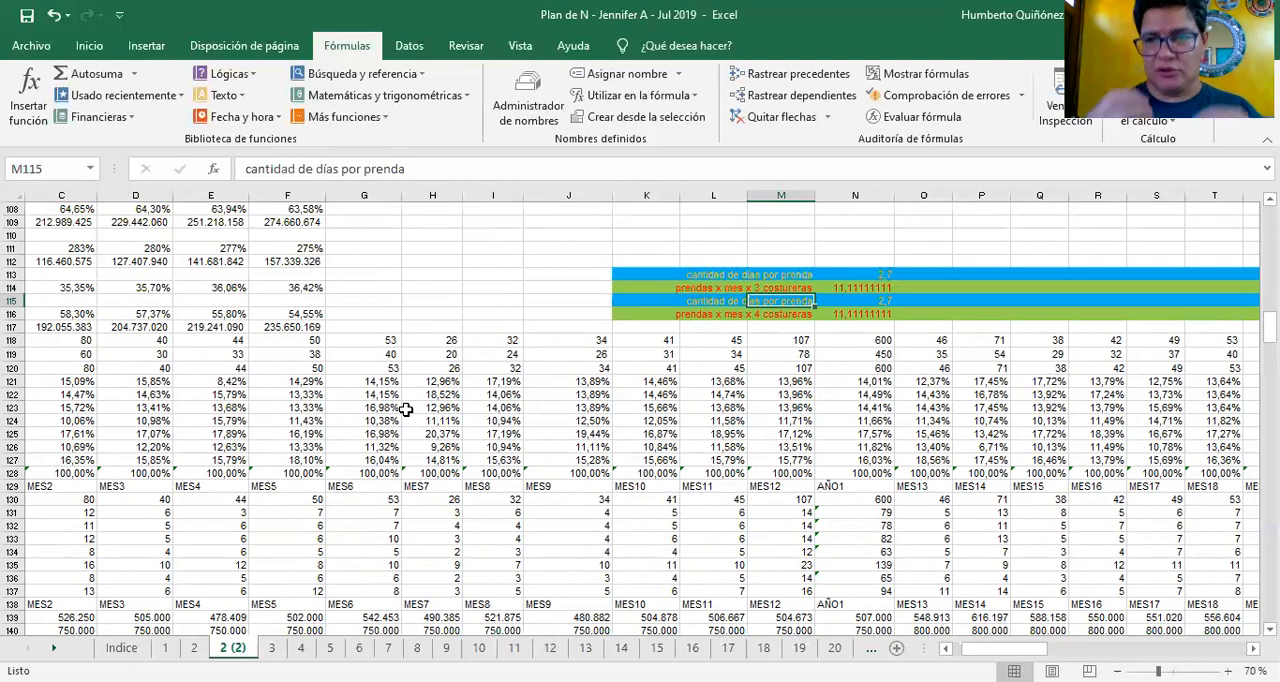
# Inspect the AÑO1 formulas for days per garment in N115 and garments per month with 4 seamstresses in N116
pyautogui.press('Right')
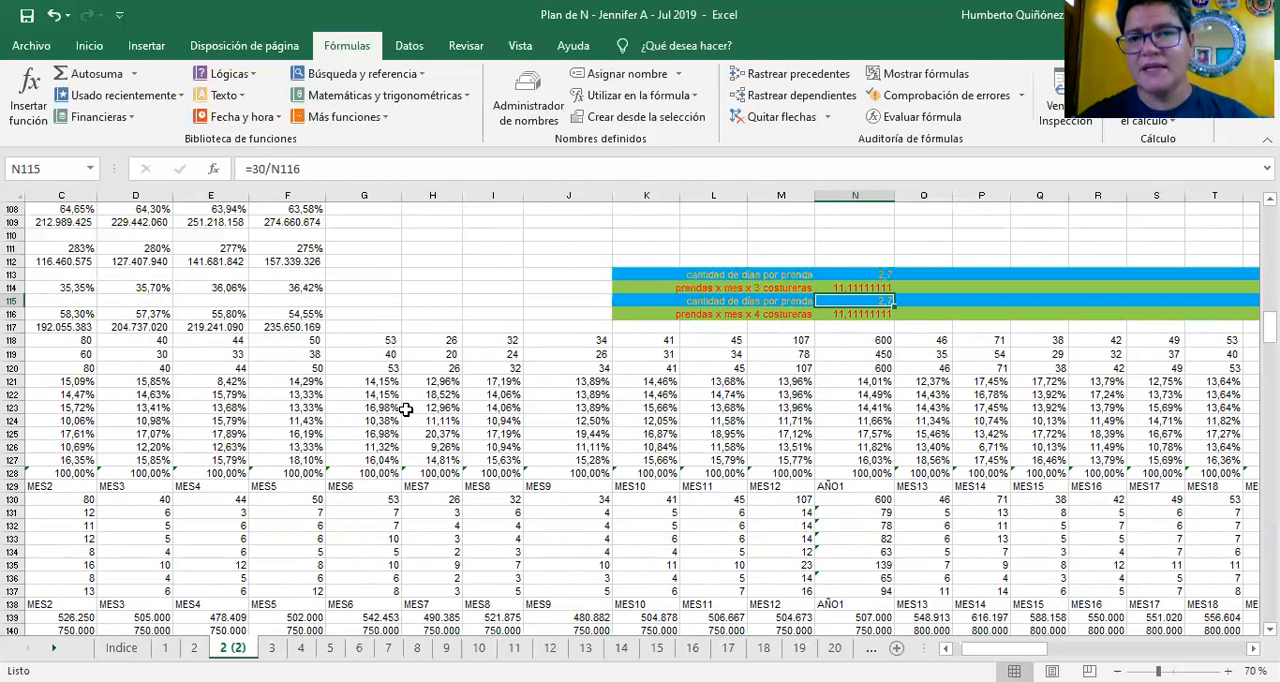
pyautogui.press('Down')
pyautogui.press('F2')
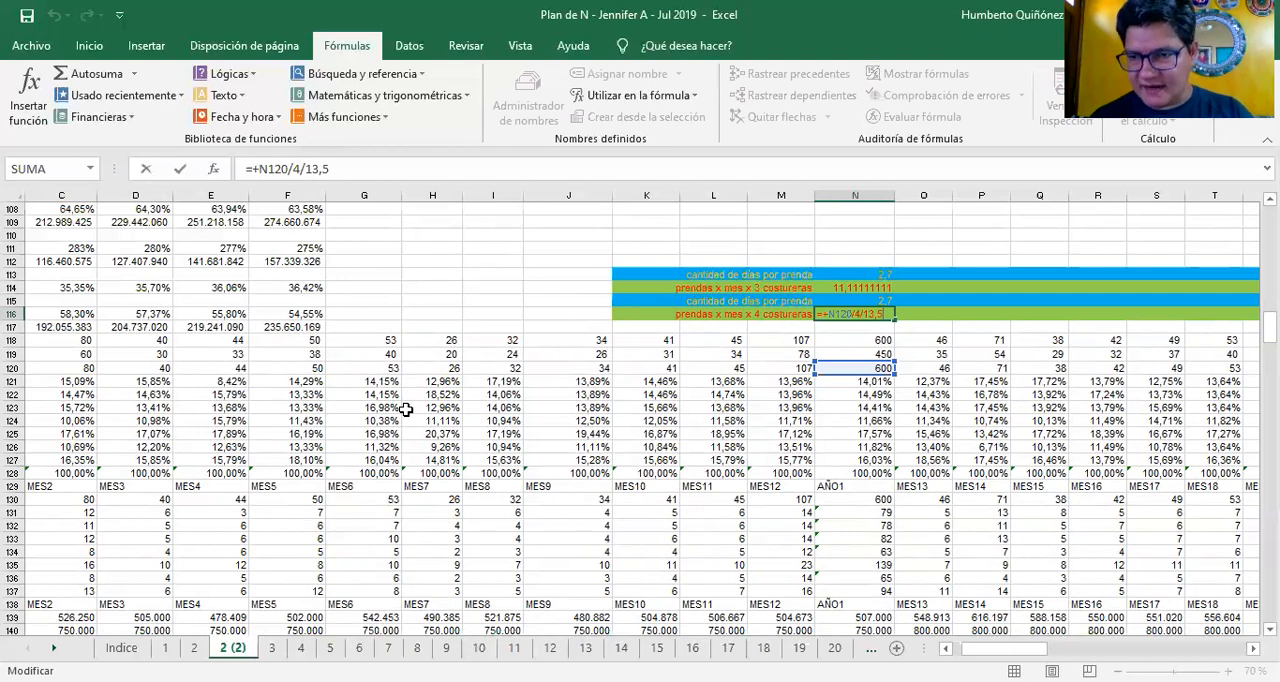
pyautogui.press('Return')
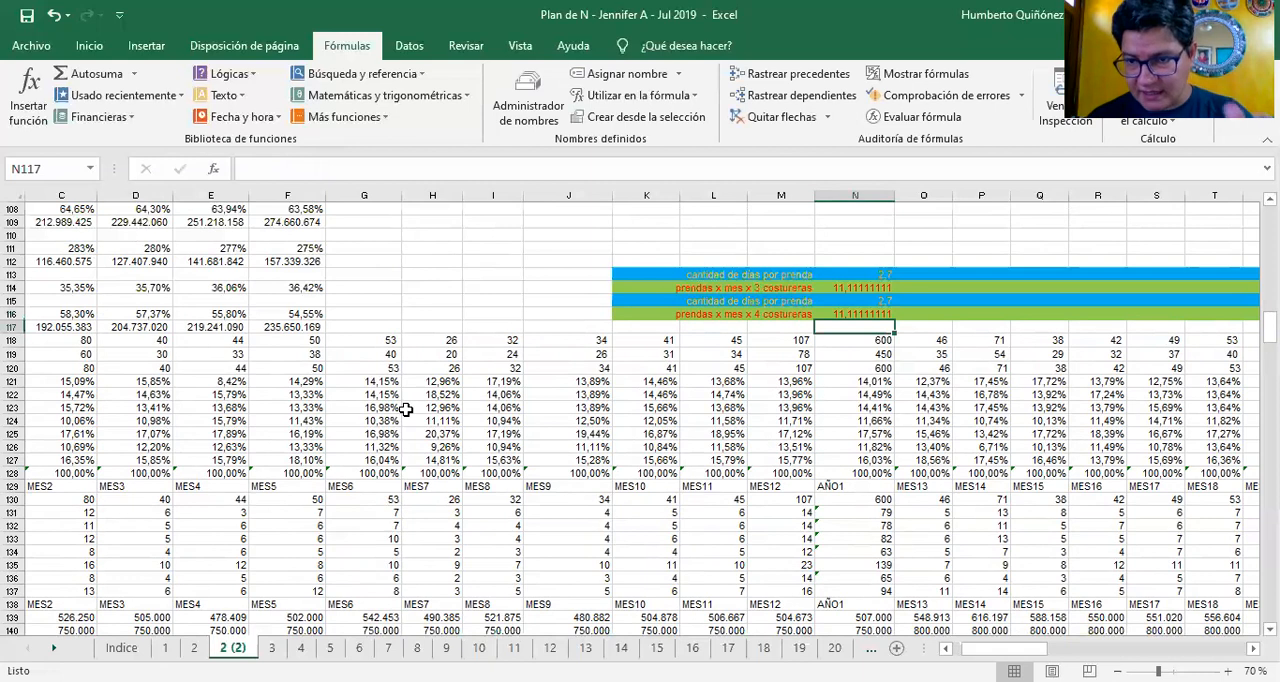
pyautogui.write('+')
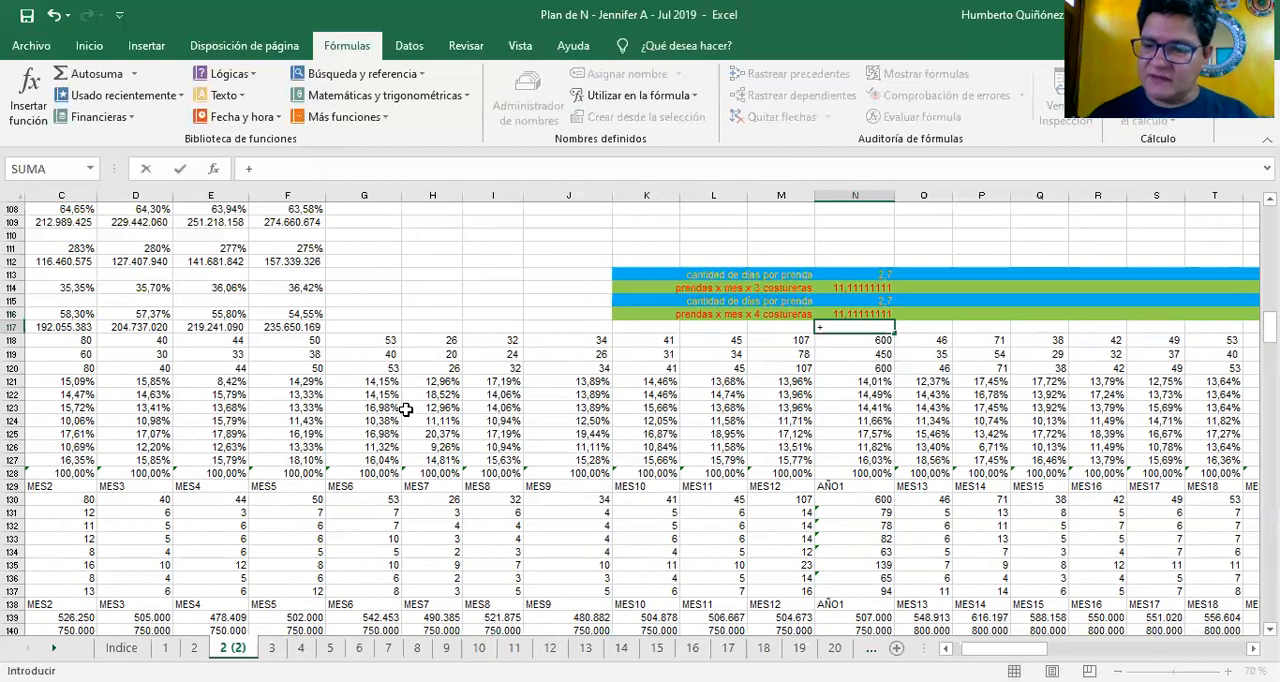
pyautogui.write('4*')
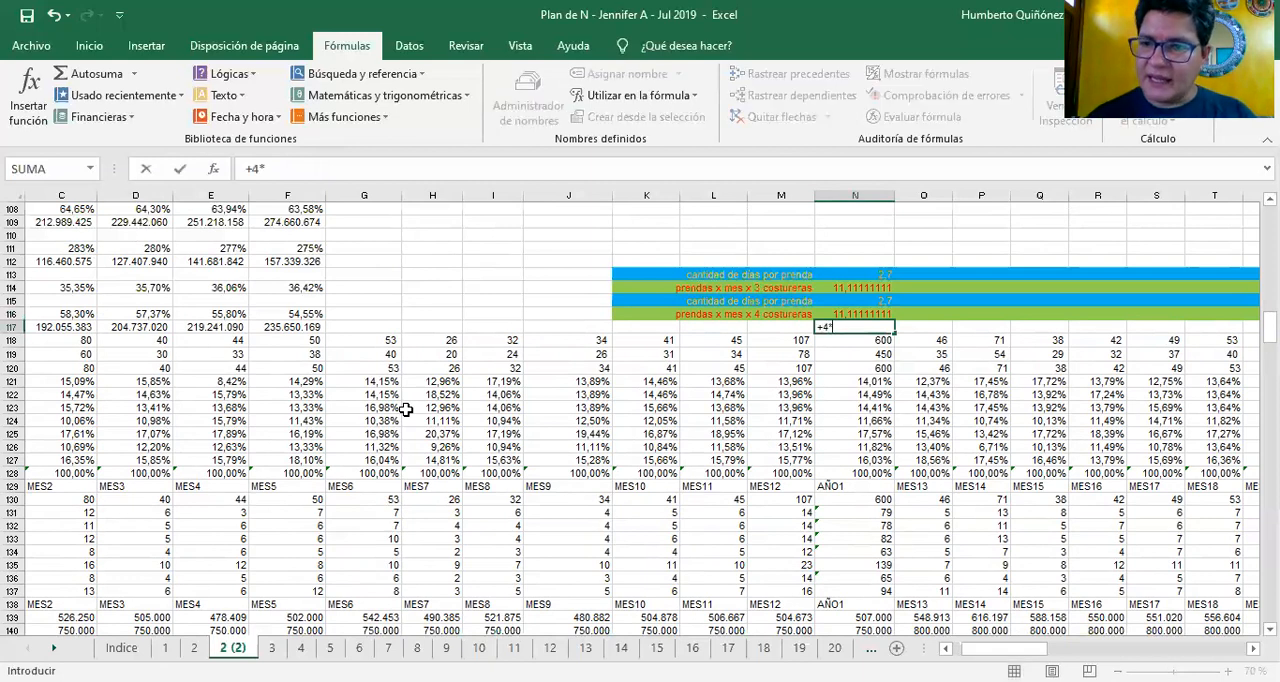
pyautogui.write('3')
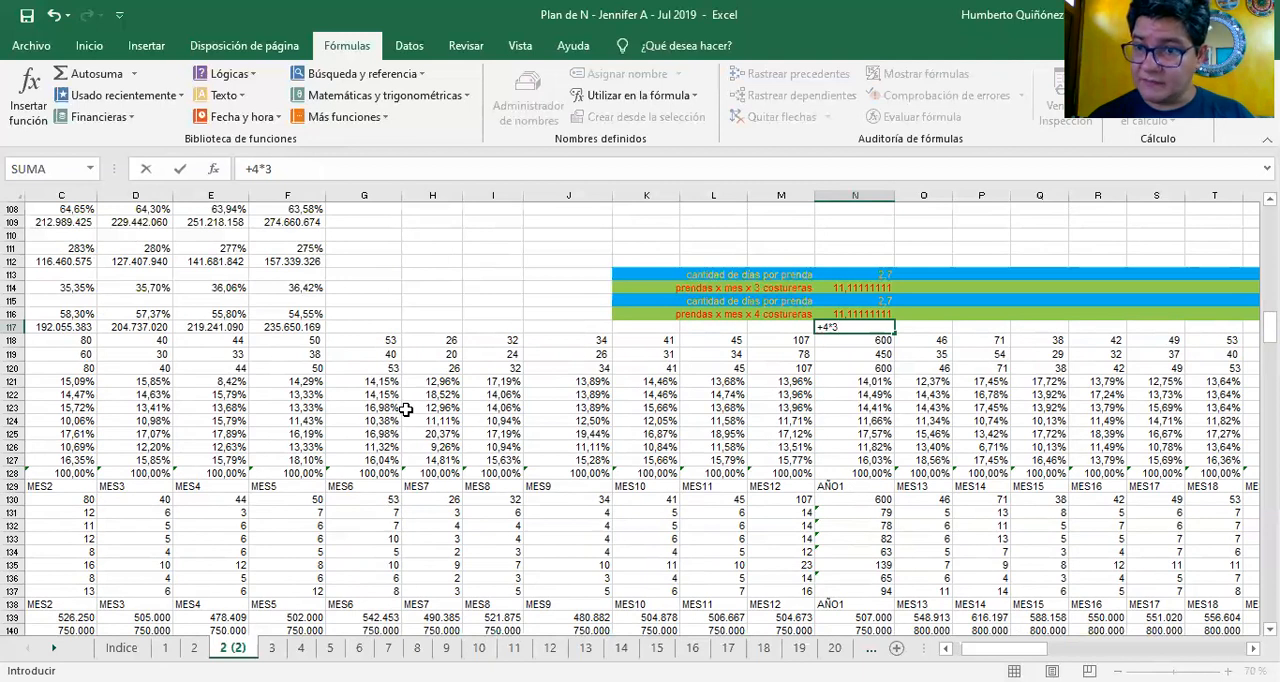
pyautogui.press('BackSpace')
pyautogui.press('BackSpace')
pyautogui.press('BackSpace')
pyautogui.press('Escape')
# Calculate one seamstress's monthly garments in N117 by dividing 30 days by 3
pyautogui.write('+30')
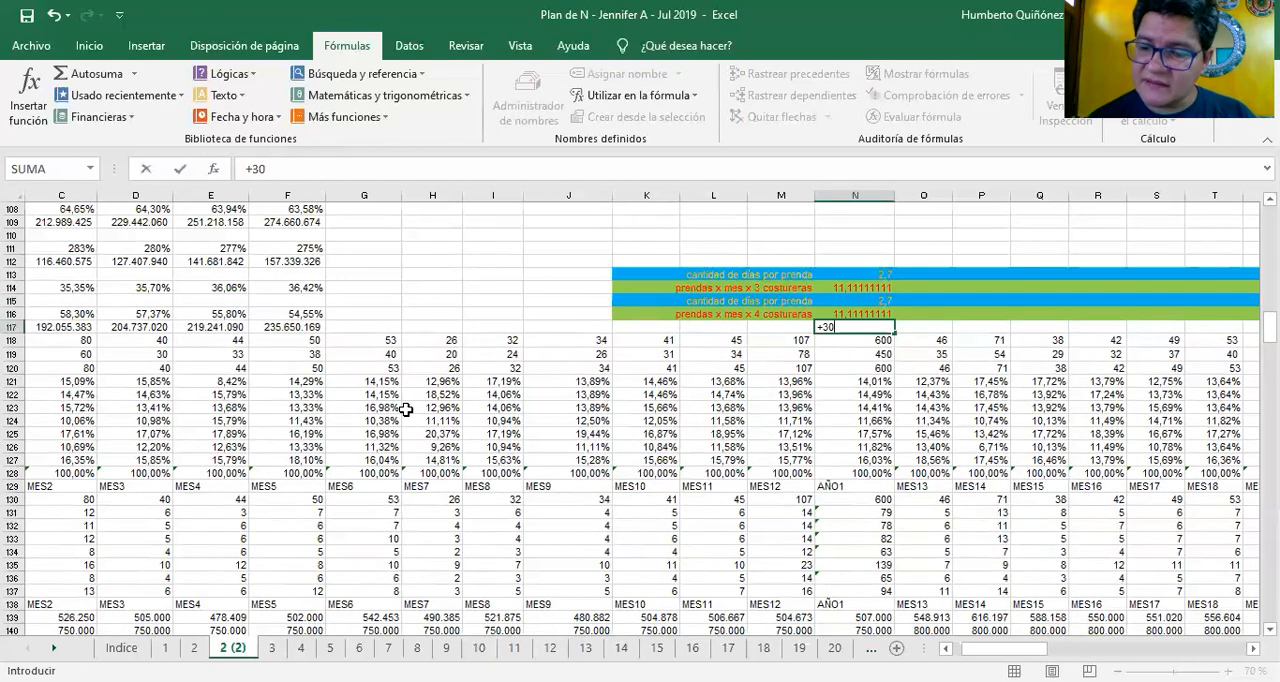
pyautogui.write('/3')
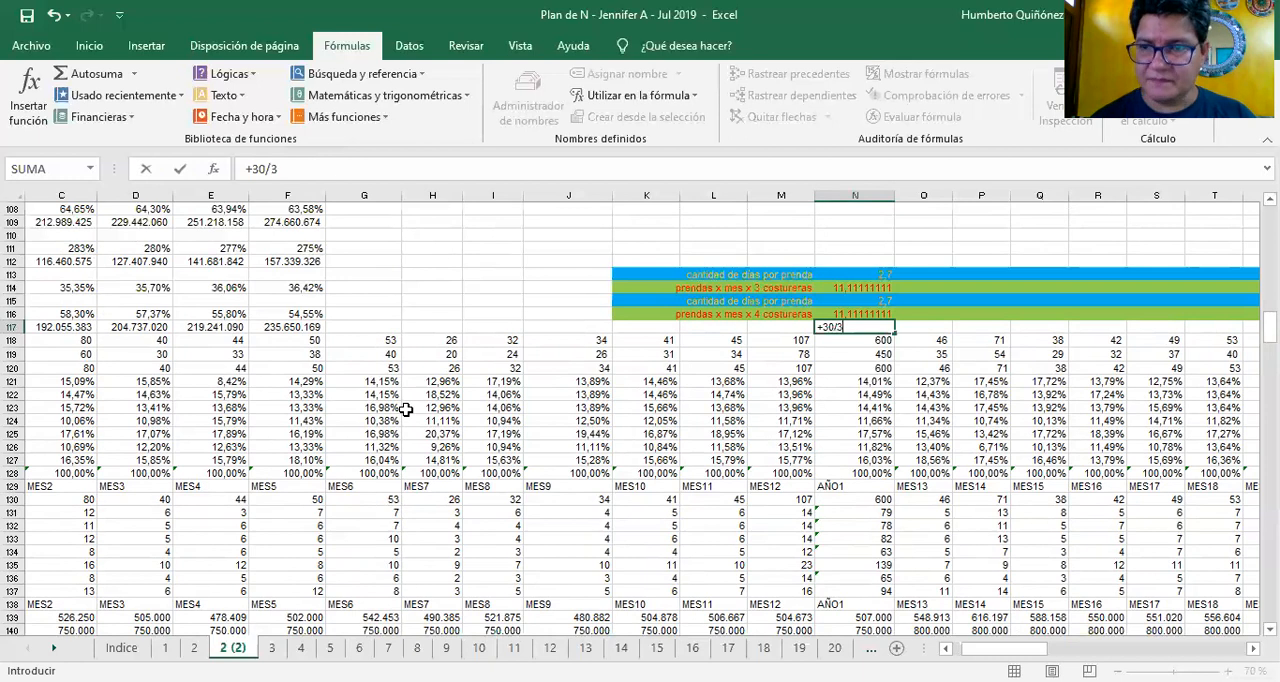
pyautogui.press('Return')
pyautogui.press('Up')
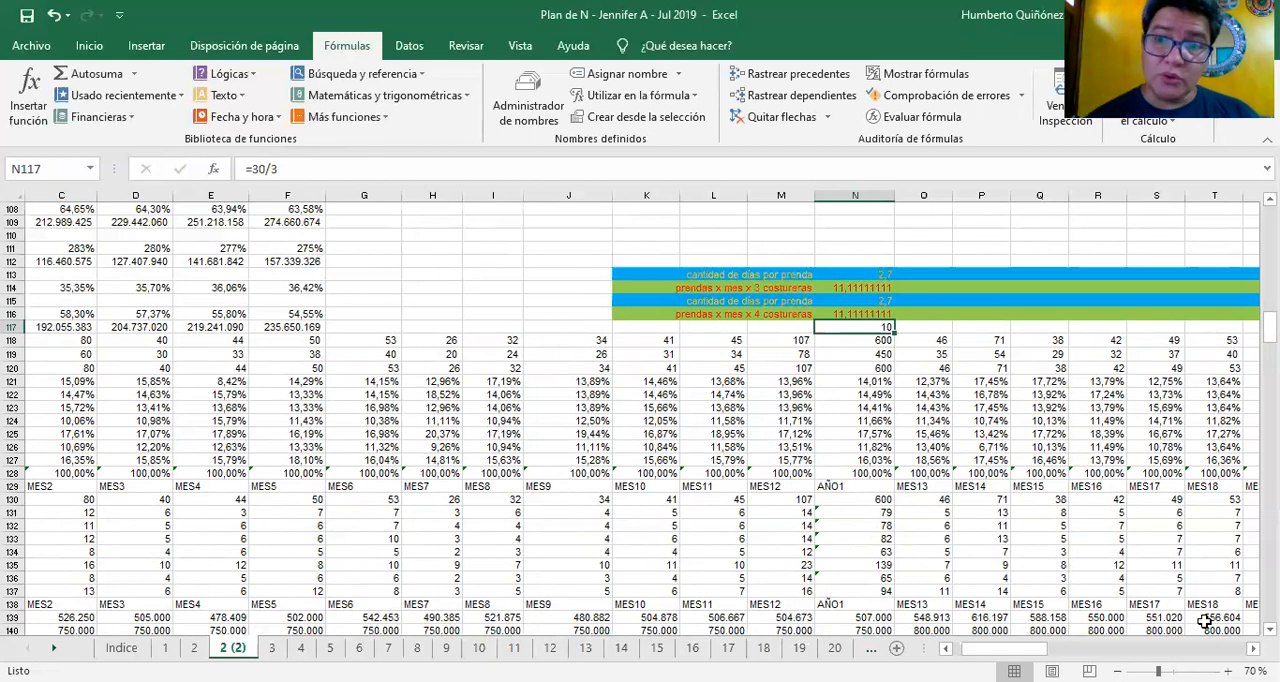
# Multiply the N117 calculation by 4 seamstresses, making the formula =30/3*4
pyautogui.press('F2')
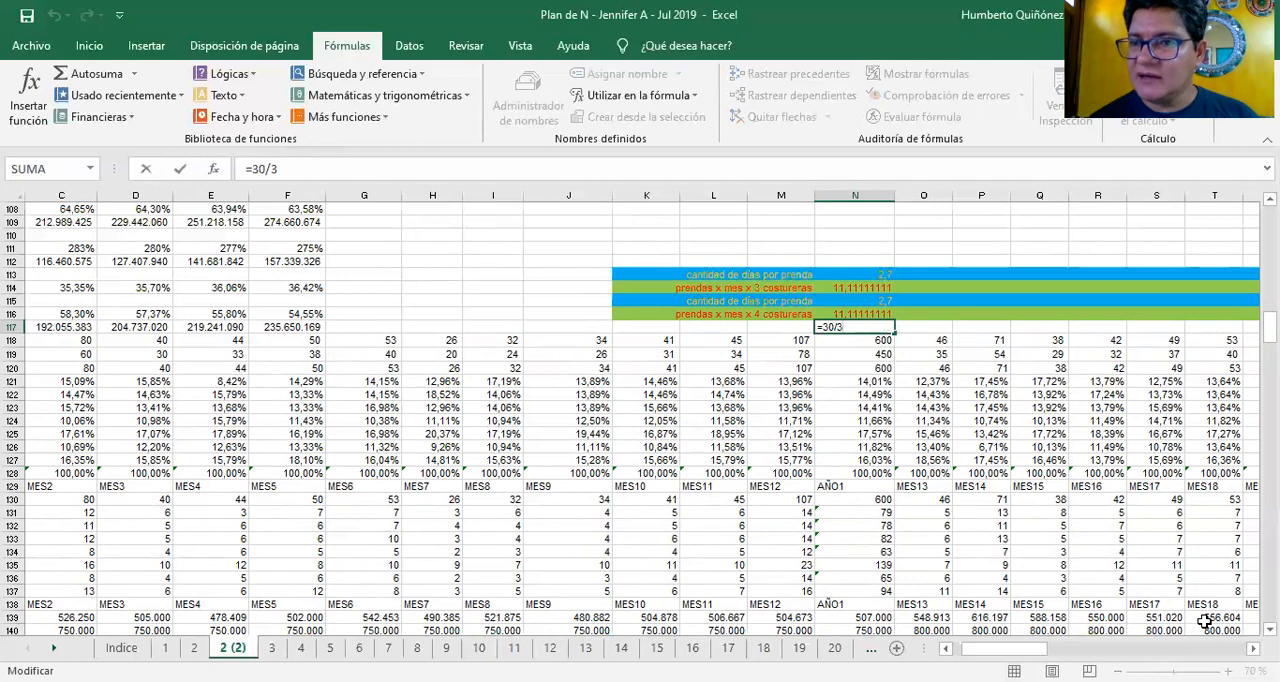
pyautogui.write('*')
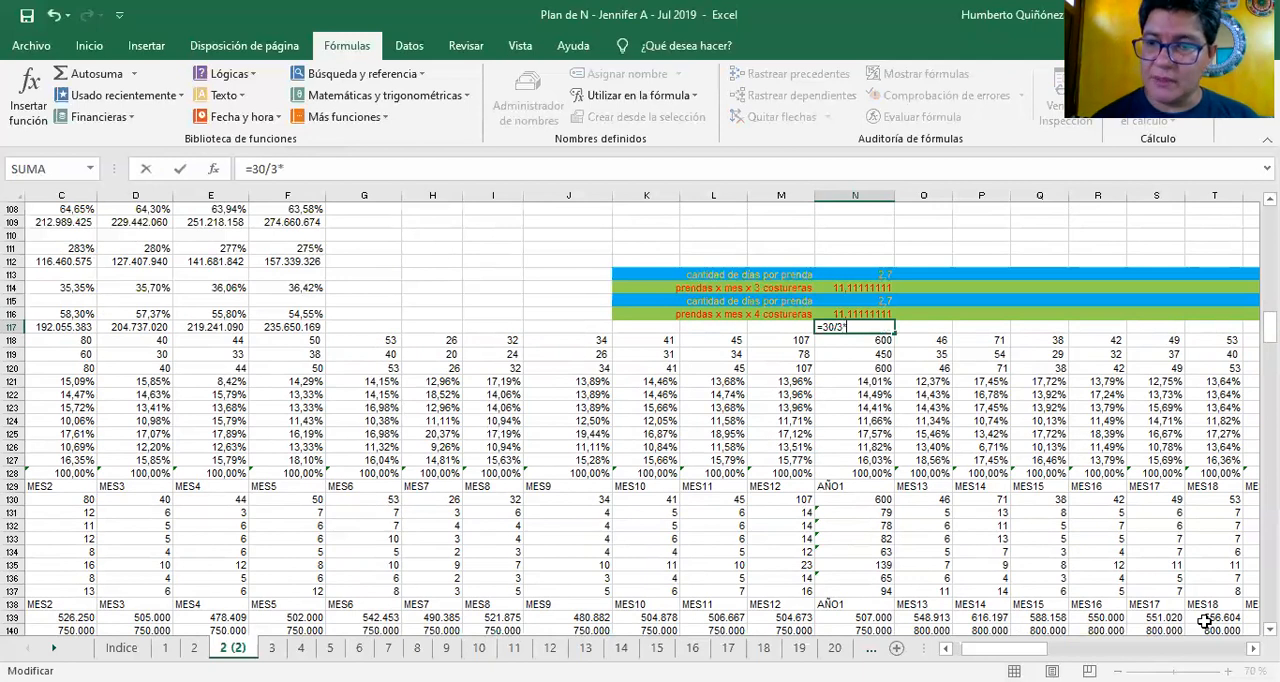
pyautogui.write('4')
pyautogui.press('Return')
pyautogui.press('Up')
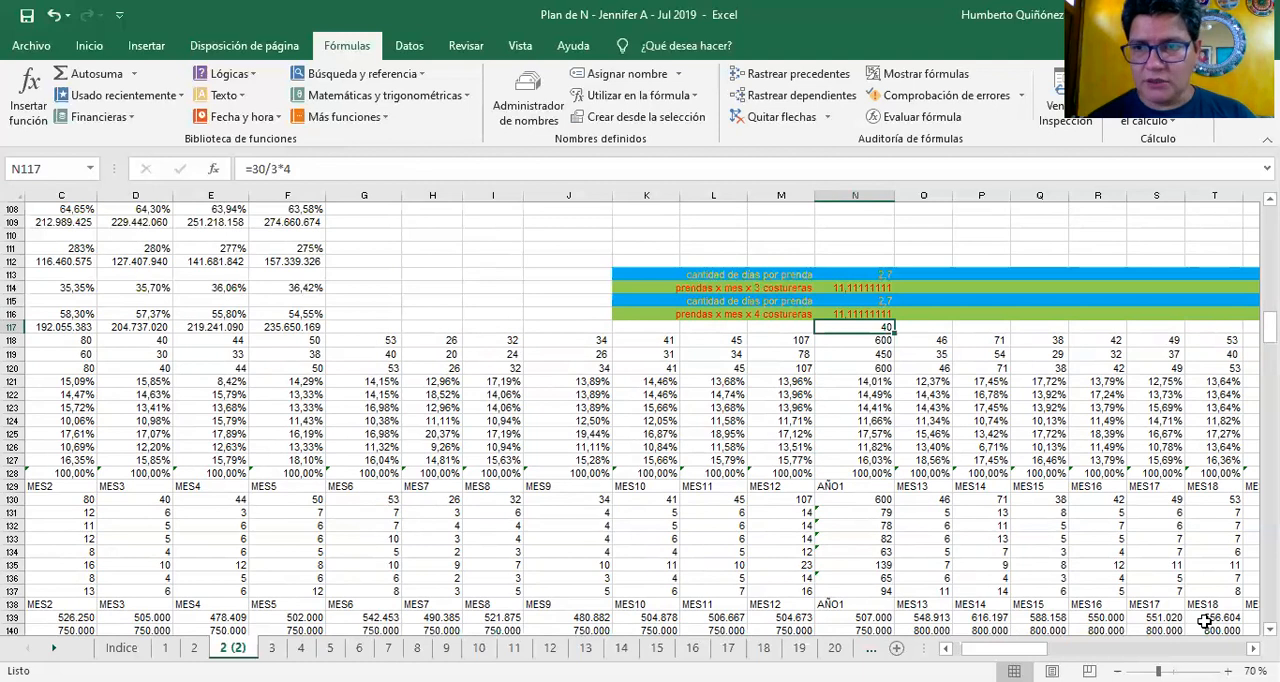
# Extend the N117 calculation to a full year with =30/3*4*12
pyautogui.press('F2')
pyautogui.write('*12')
pyautogui.press('Return')
pyautogui.press('Up')
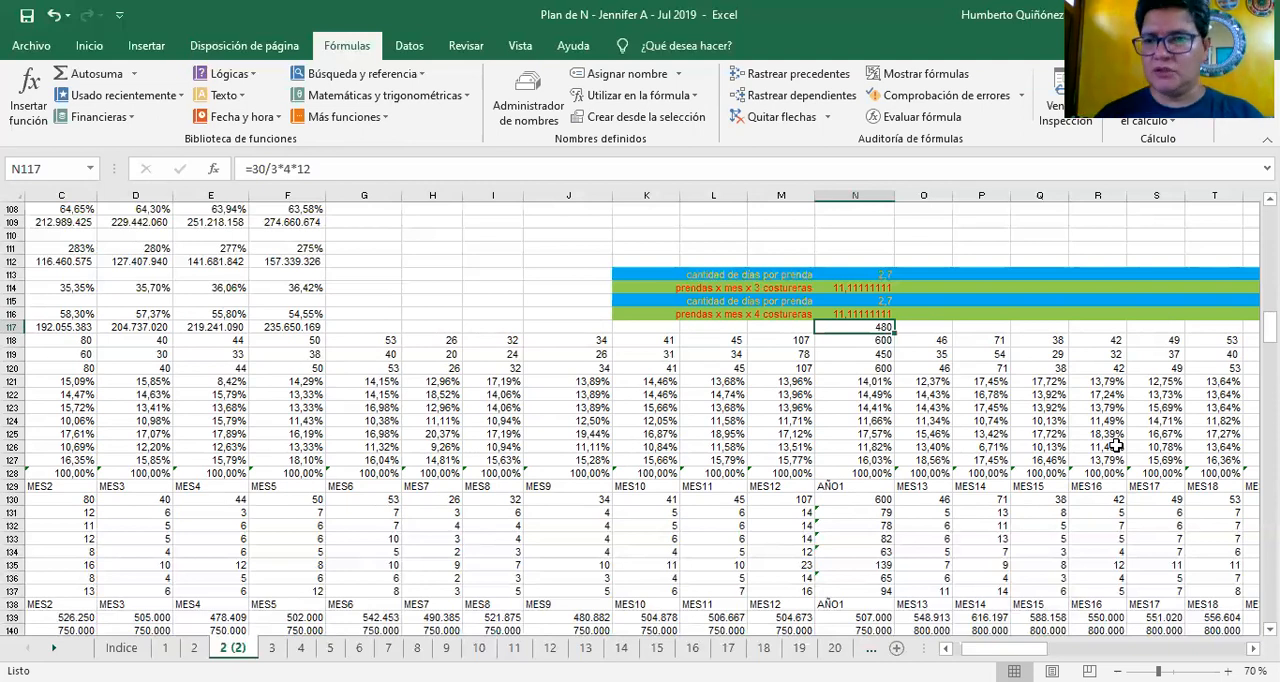
# Replace the factor 12 in N117 with 13,5, making the formula =30/3*4*13,5
pyautogui.press('F2')
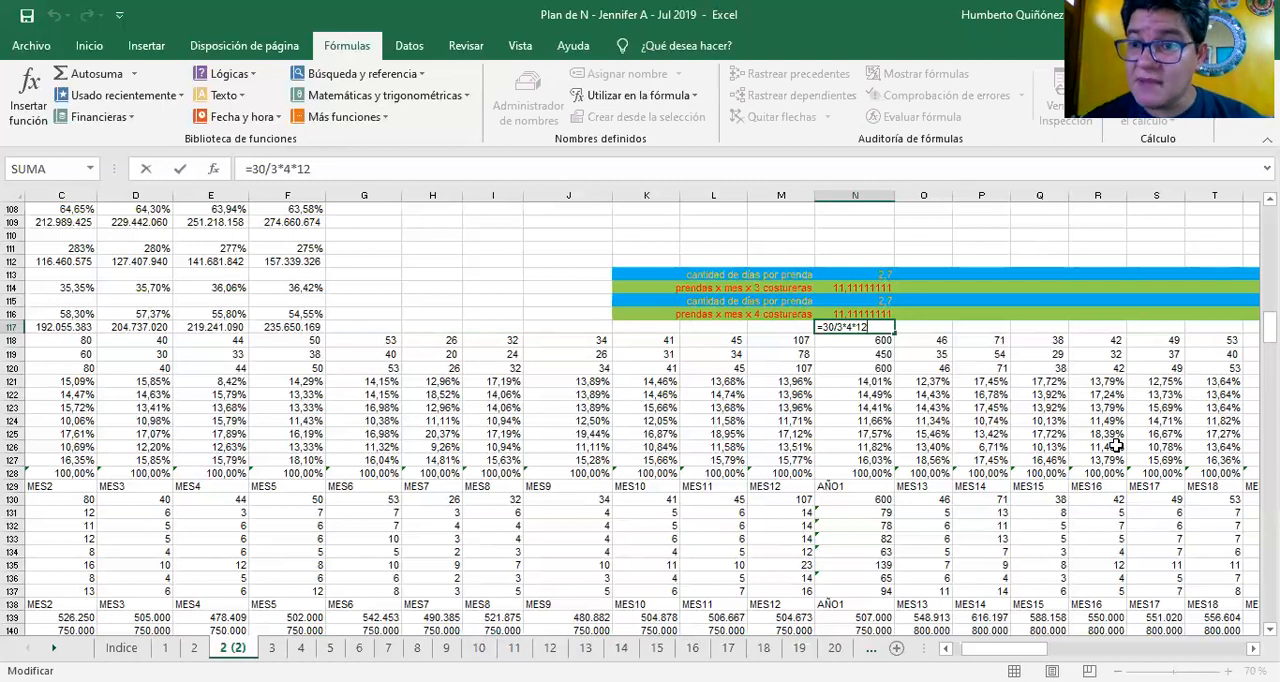
pyautogui.press('BackSpace')
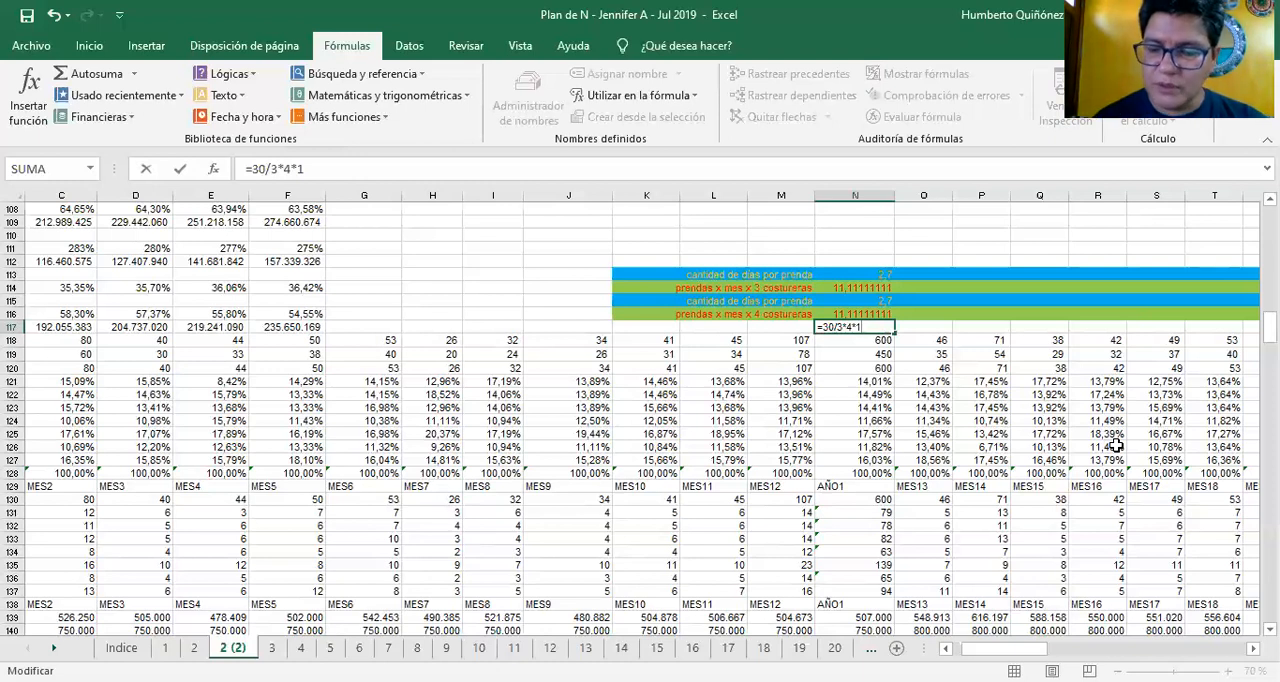
pyautogui.write('3,5')
pyautogui.press('Return')
pyautogui.press('Up')
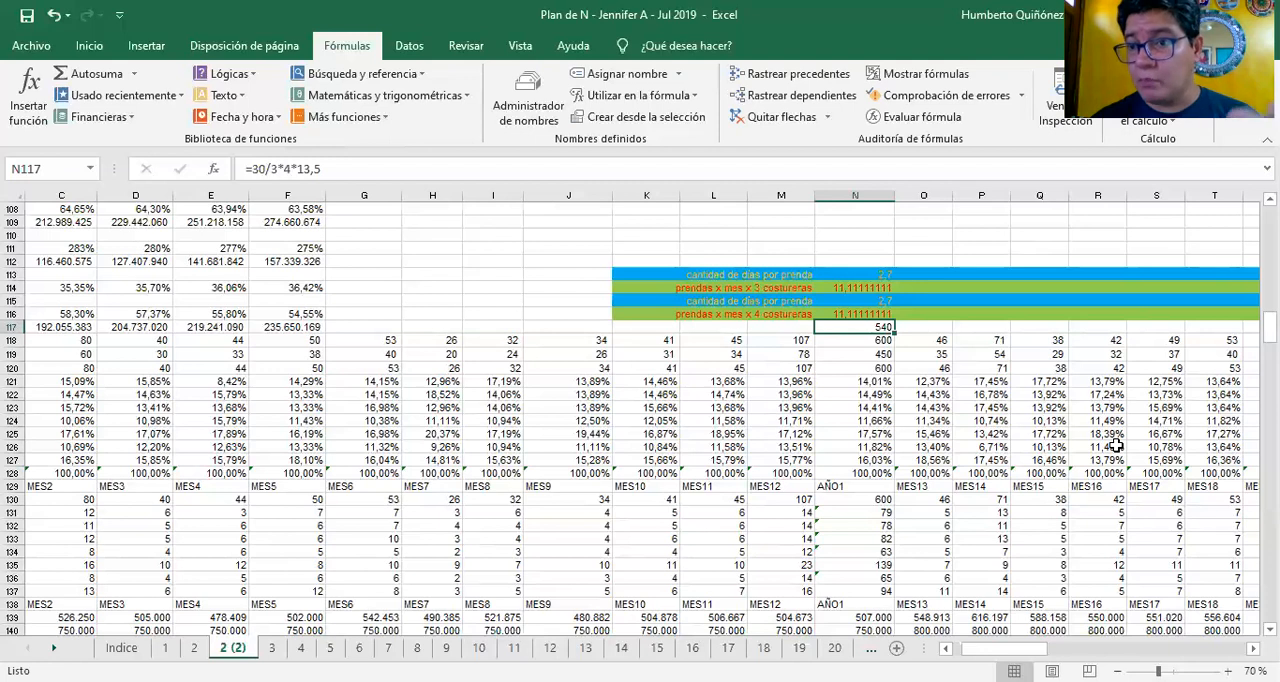
# Clear the trial calculation in N117 and undo the clearing after checking the AÑO1 totals in N118:N119
pyautogui.press('Delete')
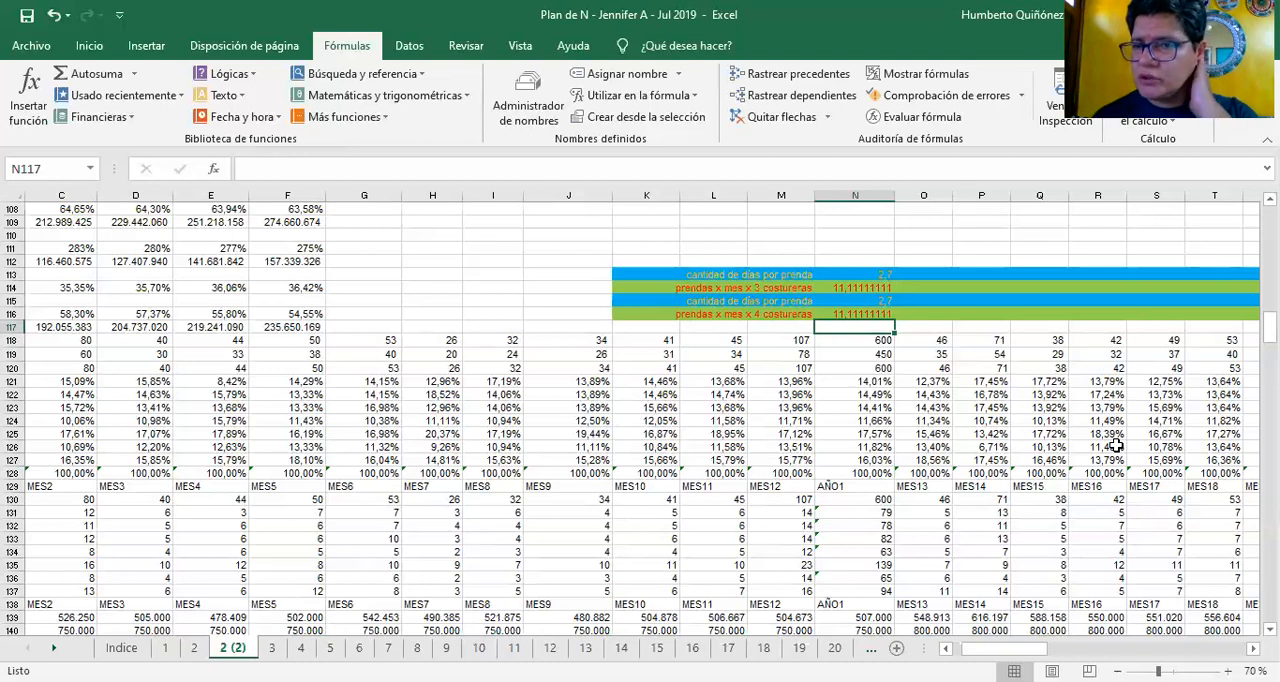
pyautogui.press('Down')
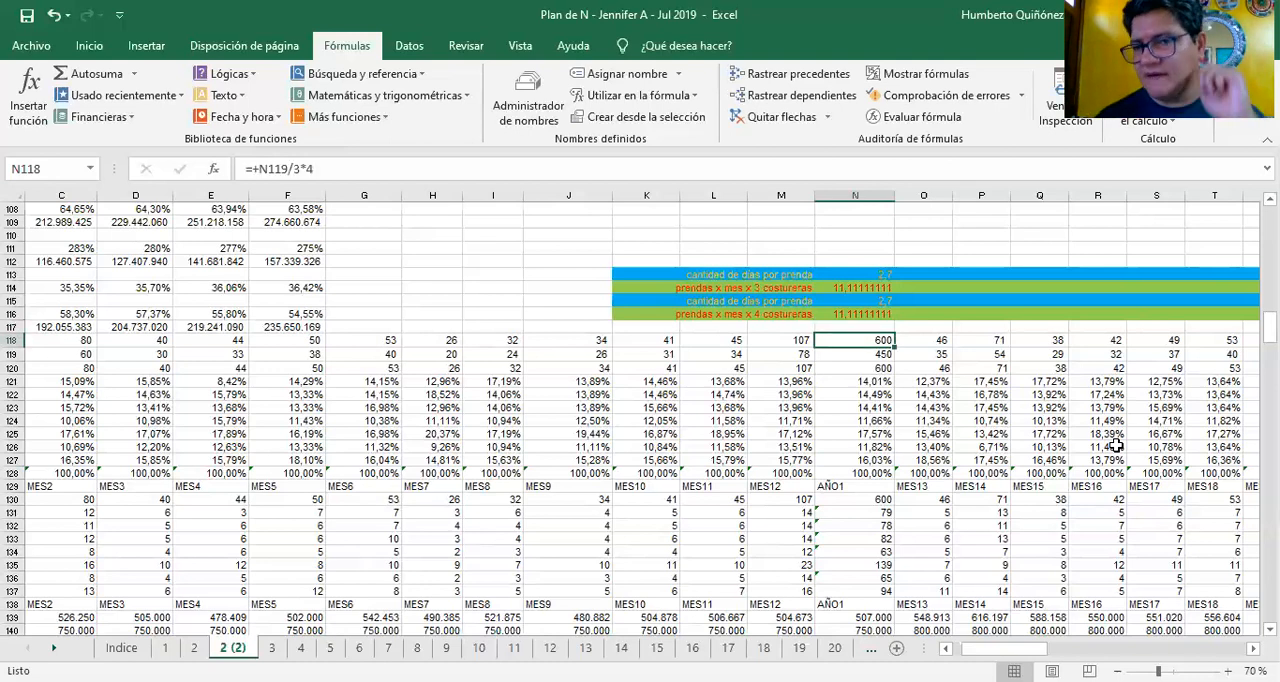
pyautogui.press('Down')
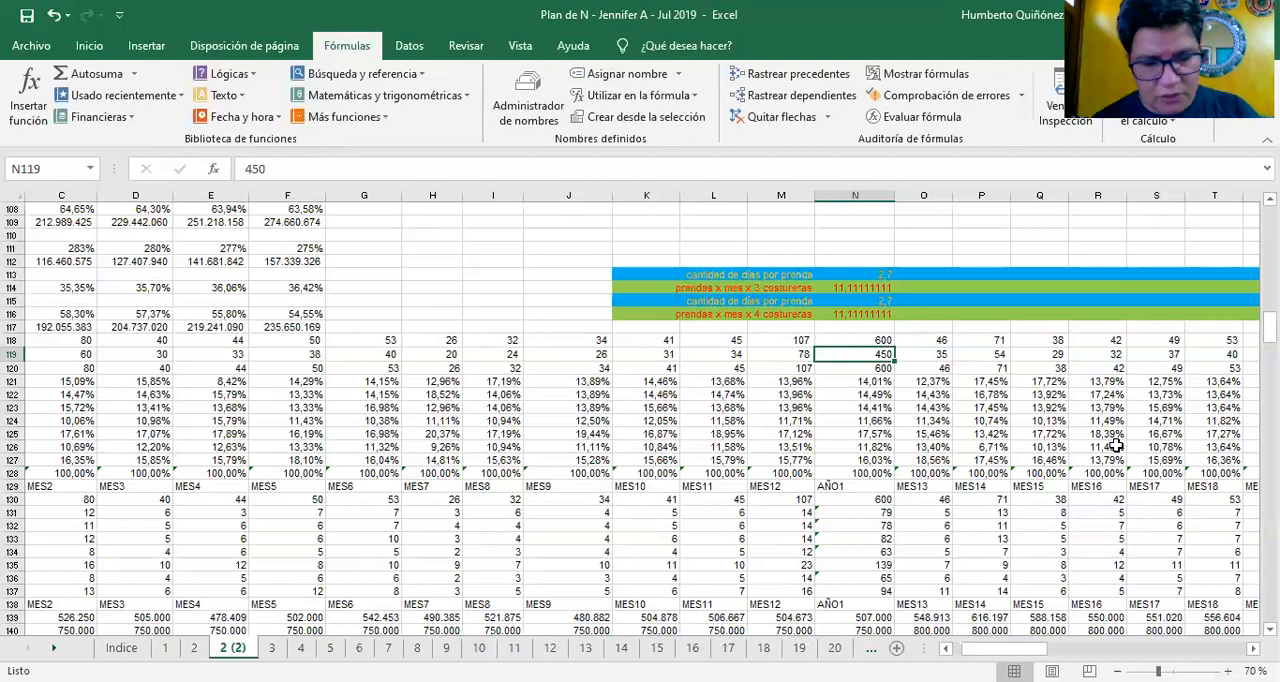
pyautogui.hotkey('ctrl', 'z')
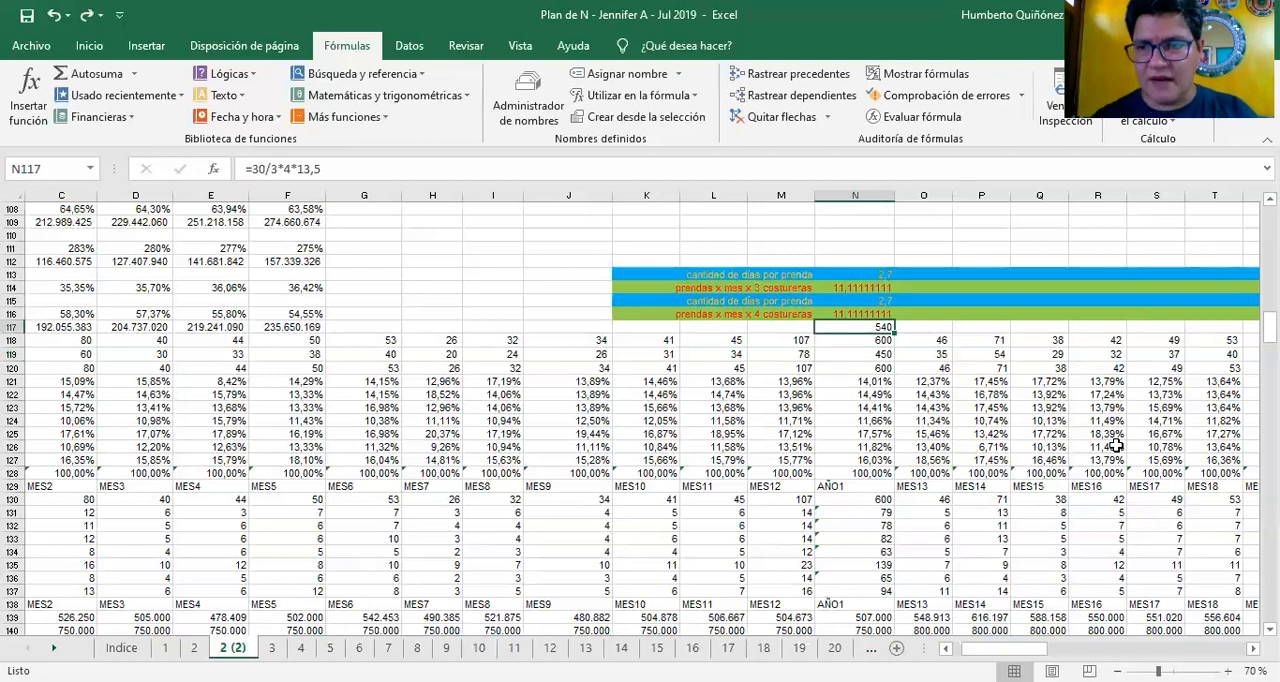
# Trace the N116 garments-per-month formula to the N120 total, and the N115 days-per-garment formula to N116
pyautogui.press('Up')
pyautogui.press('F2')
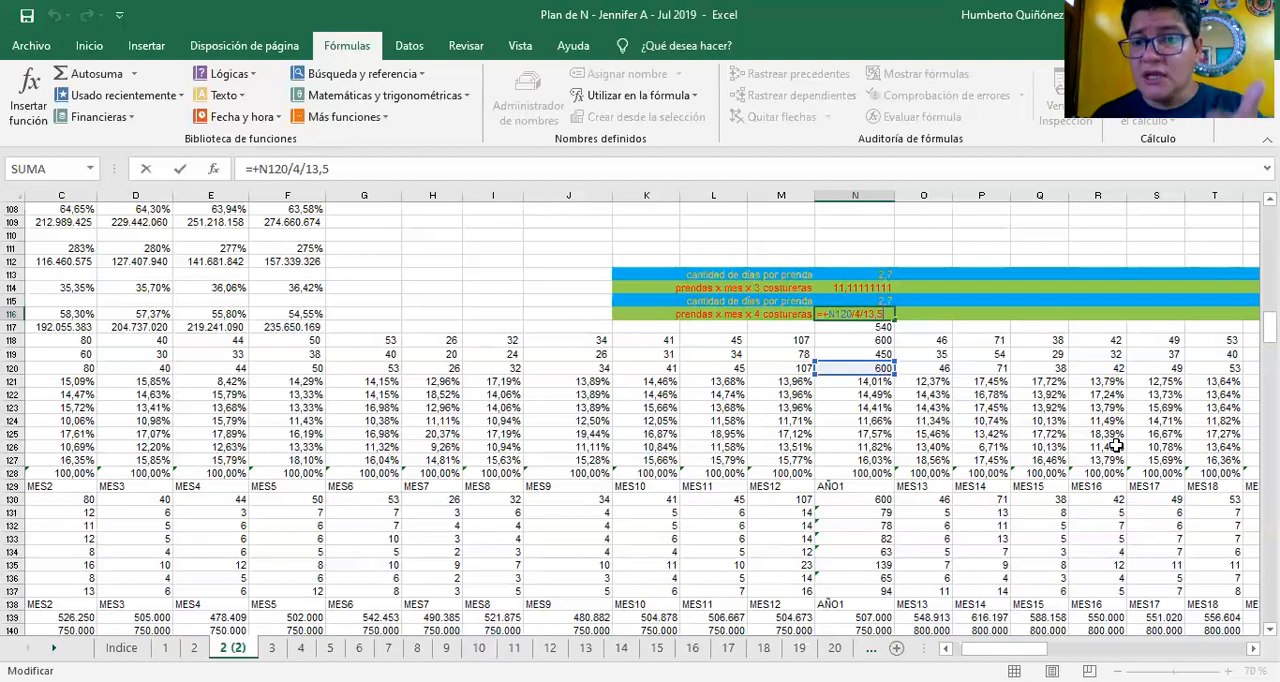
pyautogui.press('Return')
pyautogui.press('Up')
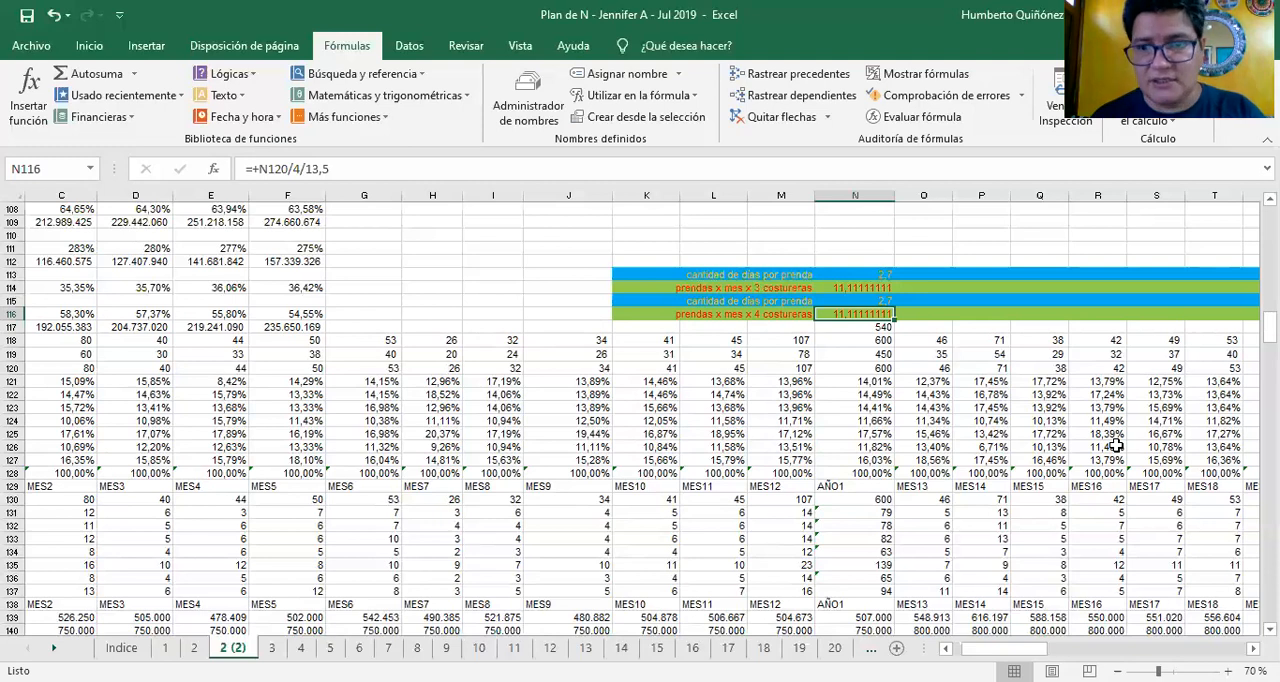
pyautogui.press('Up')
pyautogui.write('=30/')
pyautogui.press('Down')
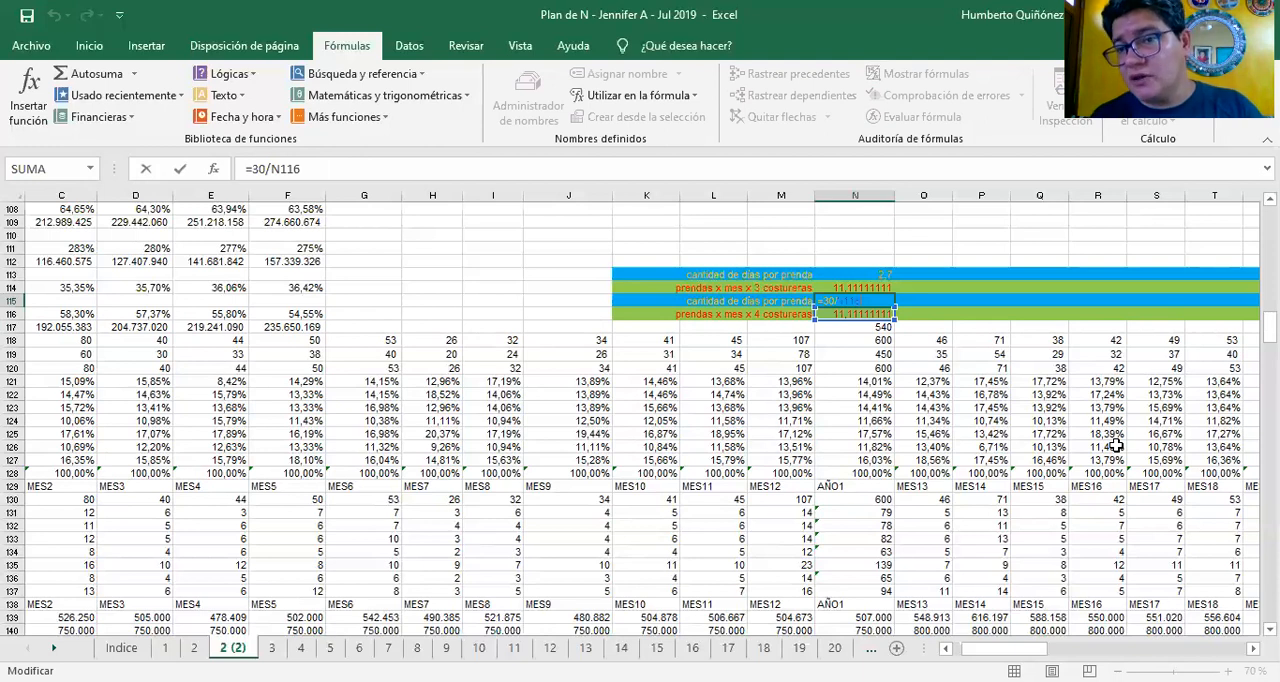
pyautogui.hotkey('ctrl', 'Return')
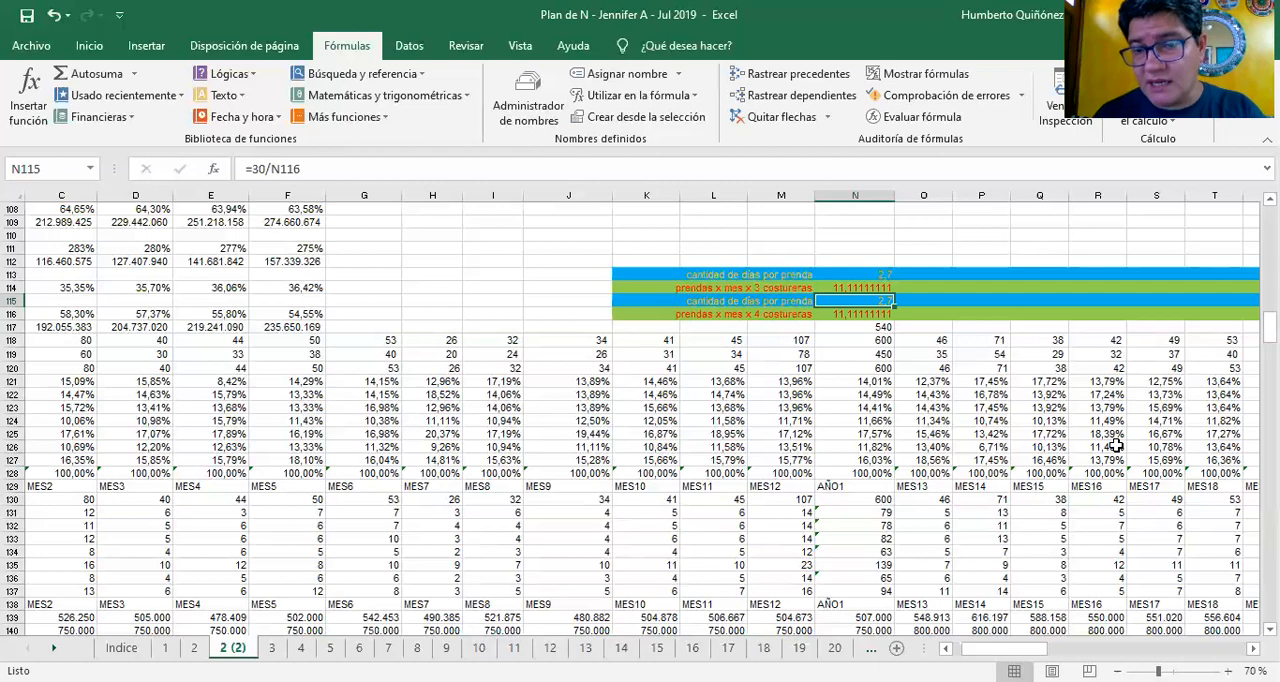
# Return to the TOTAL CANTIDAD row label in A120 and the Uniforme para oficinistas label below it
pyautogui.press('Down')
pyautogui.press('Down')
pyautogui.press('Down')
pyautogui.press('Down')
pyautogui.press('Down')
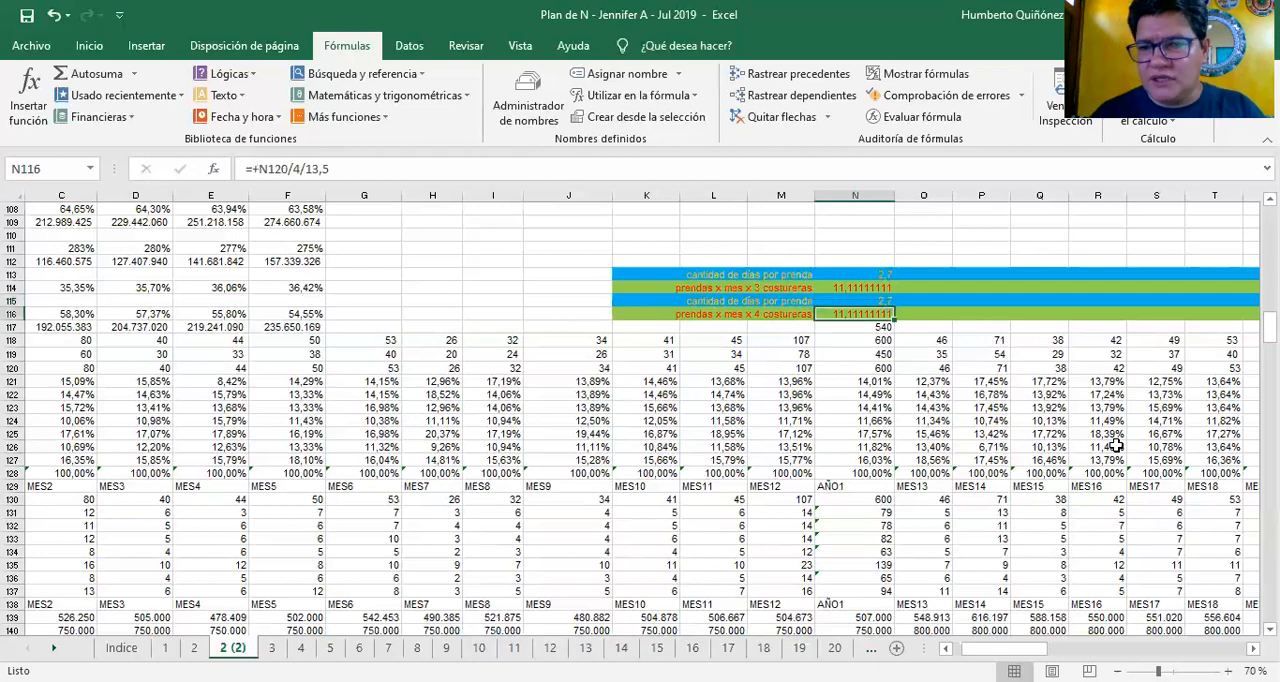
pyautogui.press('Left')
pyautogui.press('Left')
pyautogui.press('Left')
pyautogui.press('Left')
pyautogui.press('Left')
pyautogui.press('Left')
pyautogui.press('Left')
pyautogui.press('Left')
pyautogui.press('Left')
pyautogui.press('Left')
pyautogui.press('Left')
pyautogui.press('Left')
pyautogui.press('Left')
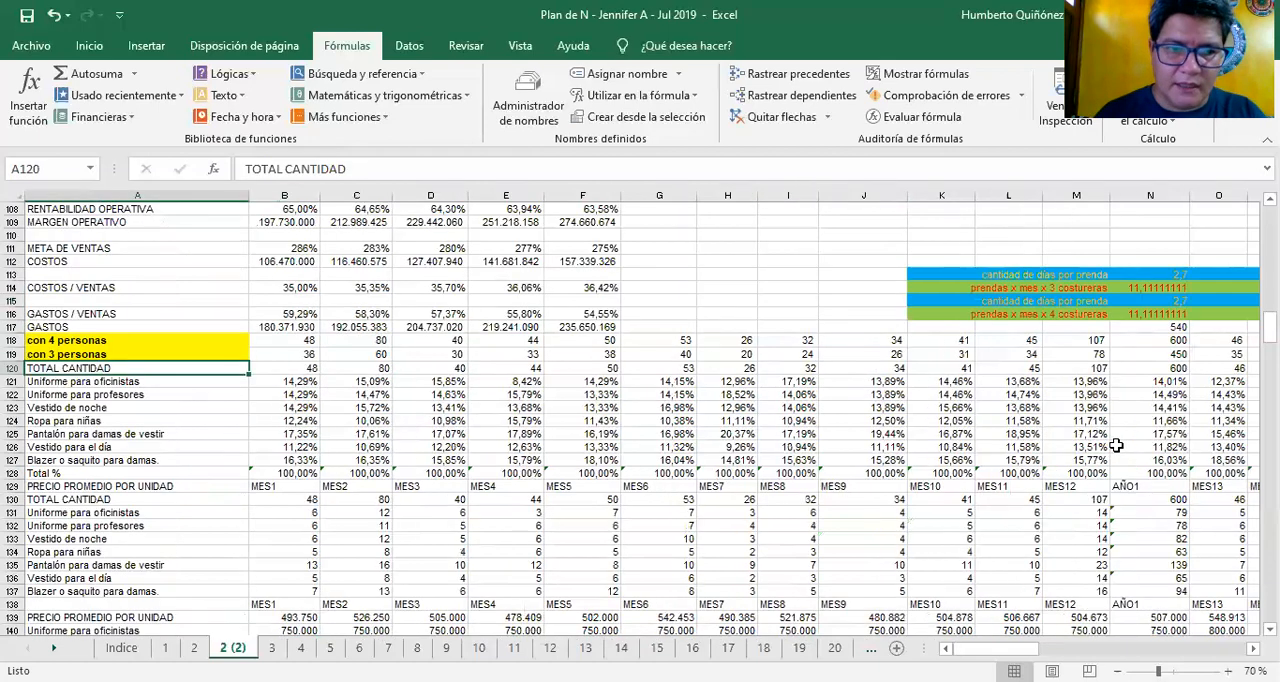
pyautogui.press('Down')
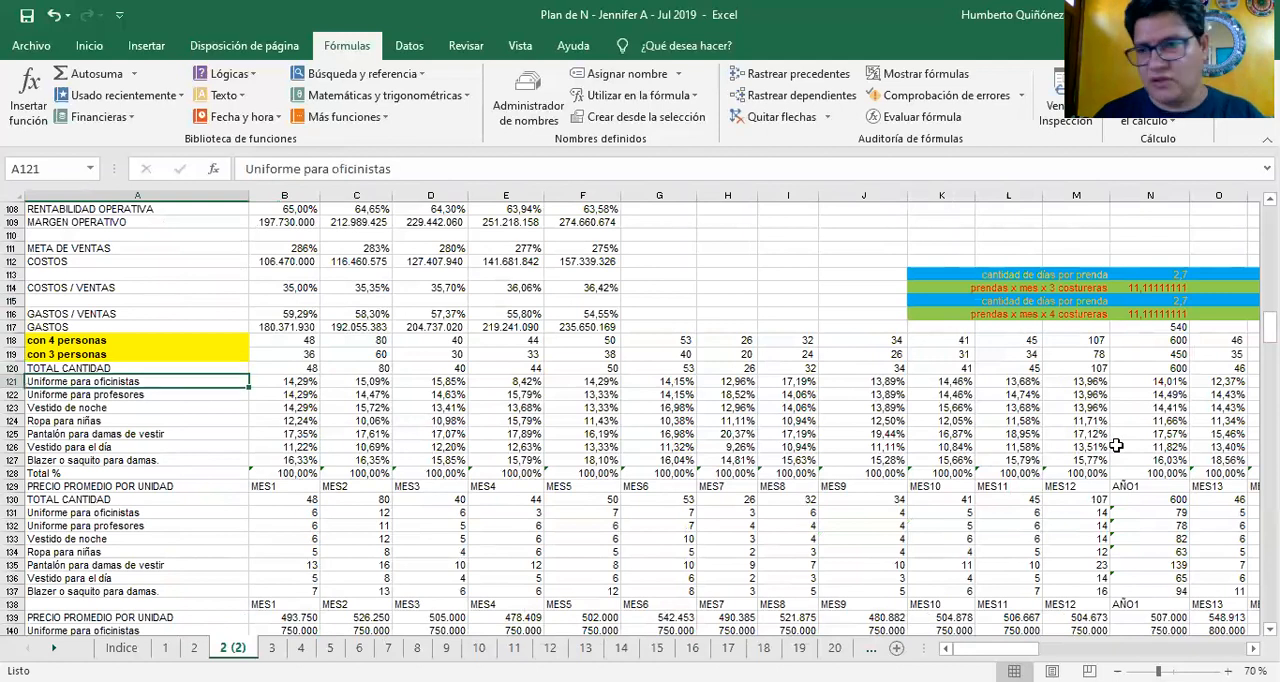
# Check the TOTAL CANTIDAD entries for months 1 and 2 in B120:C120 alongside the product percentages below
pyautogui.press('Right')
pyautogui.press('Right')
pyautogui.press('Left')
pyautogui.press('Up')
pyautogui.press('Right')
pyautogui.press('Right')
pyautogui.press('Left')
pyautogui.press('Left')
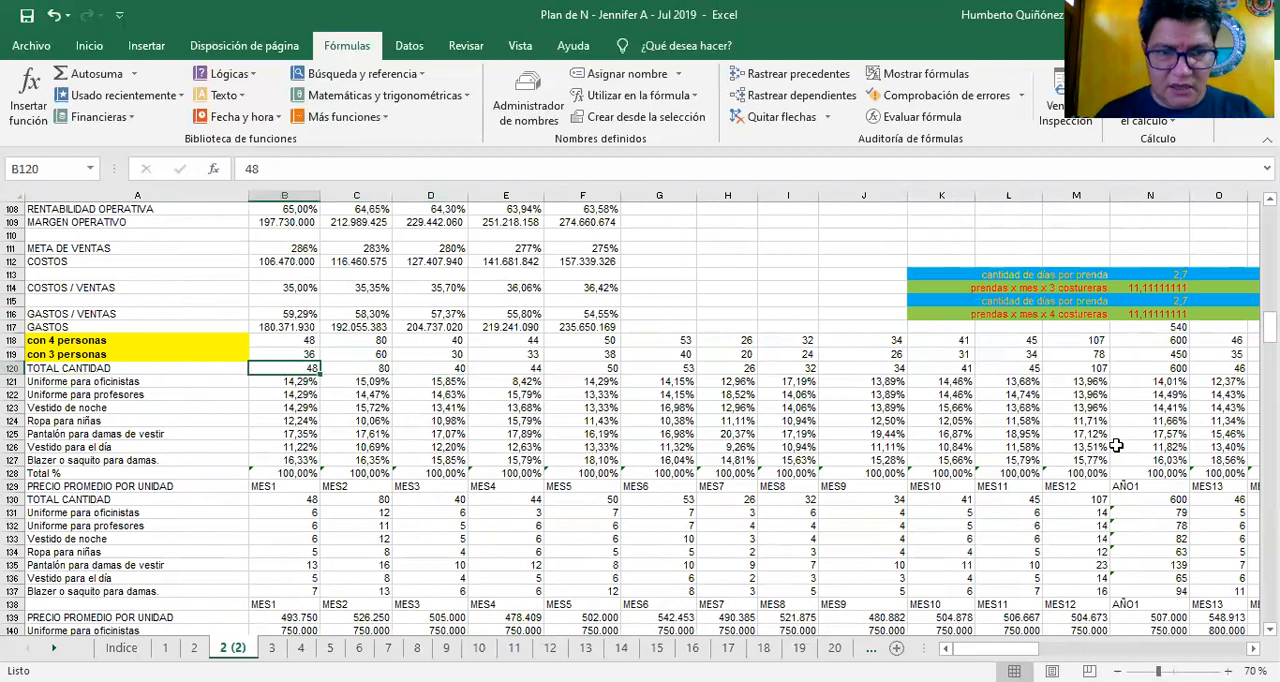
pyautogui.press('Right')
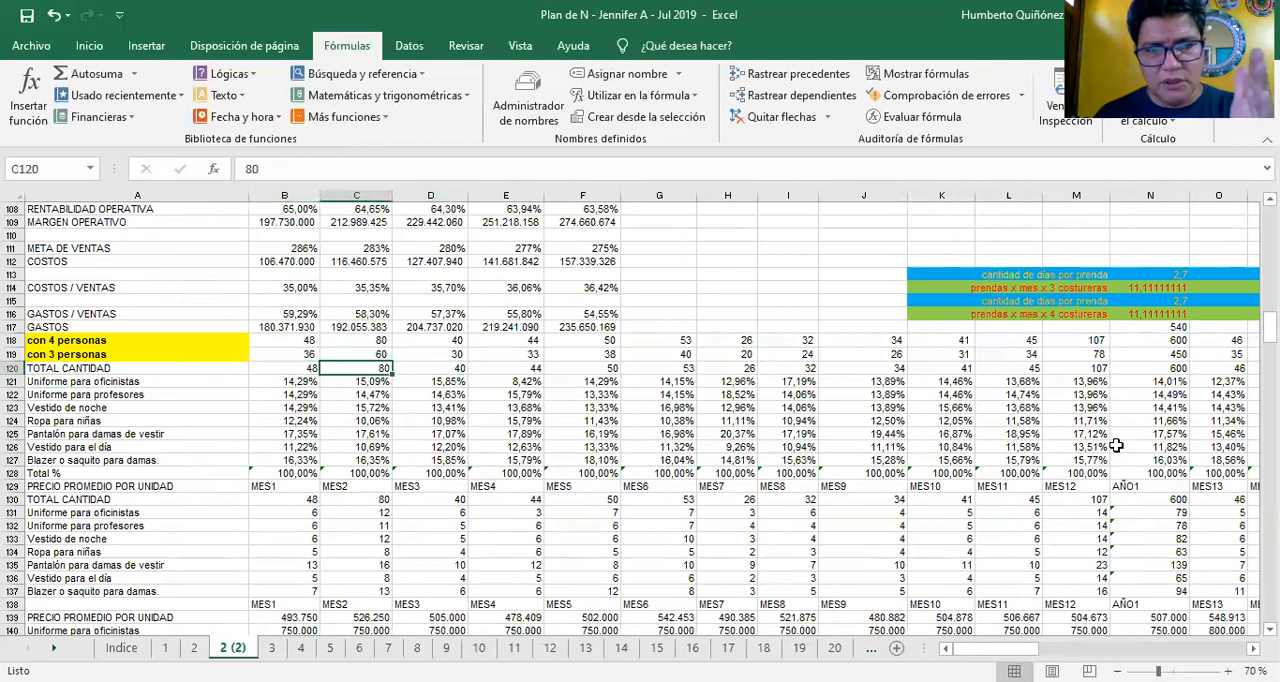
# Go through the monthly TOTAL CANTIDAD entries up to MES12 and select B120:M120 to check their sum
pyautogui.press('Right')
pyautogui.press('Right')
pyautogui.press('Right')
pyautogui.press('Right')
pyautogui.press('Right')
pyautogui.press('Right')
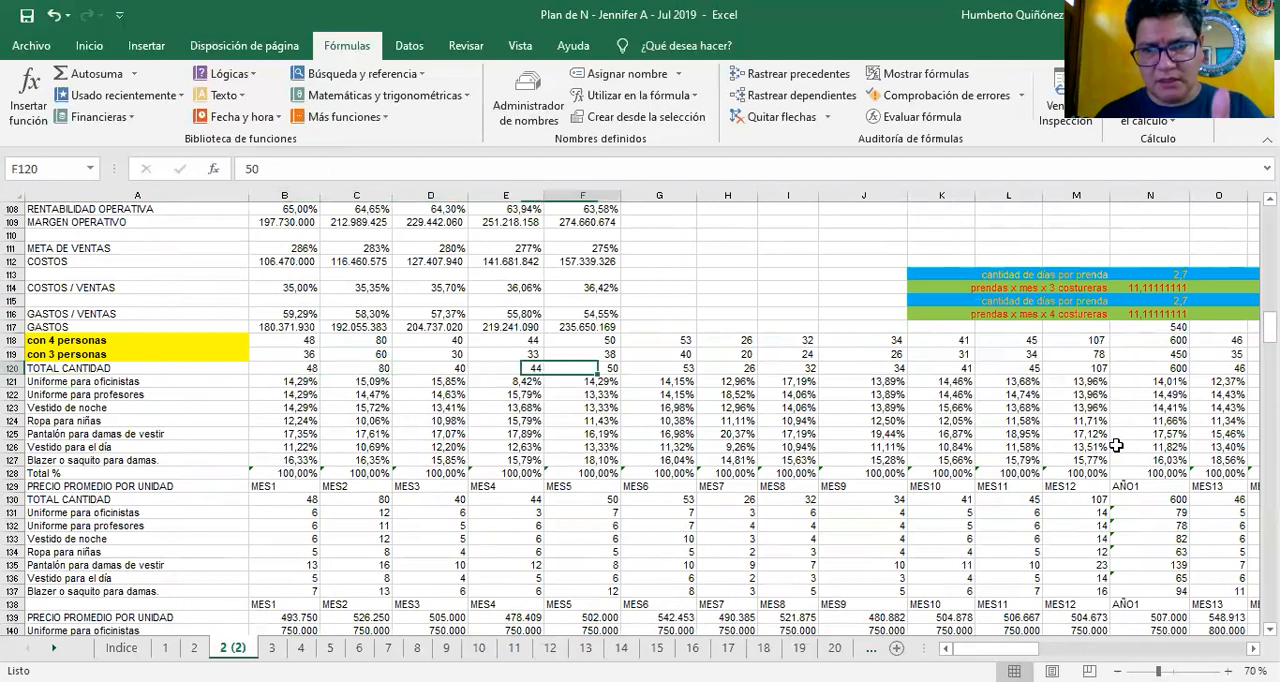
pyautogui.press('Right')
pyautogui.press('Right')
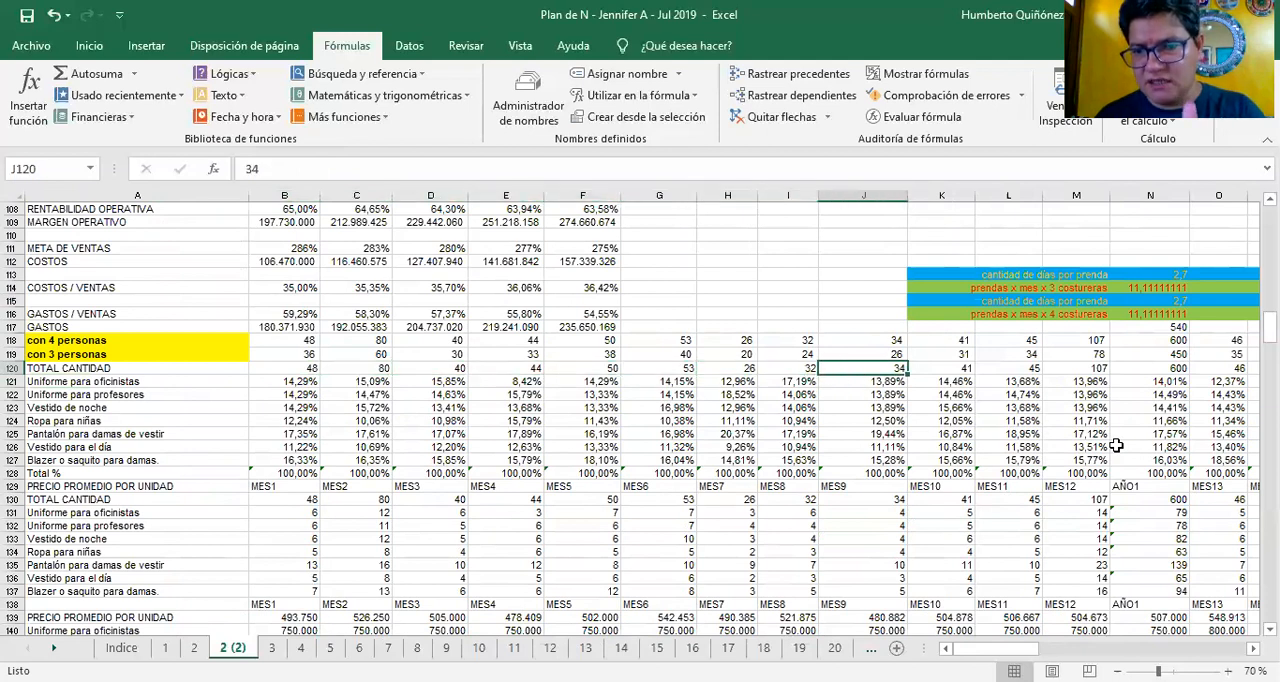
pyautogui.press('Right')
pyautogui.press('Right')
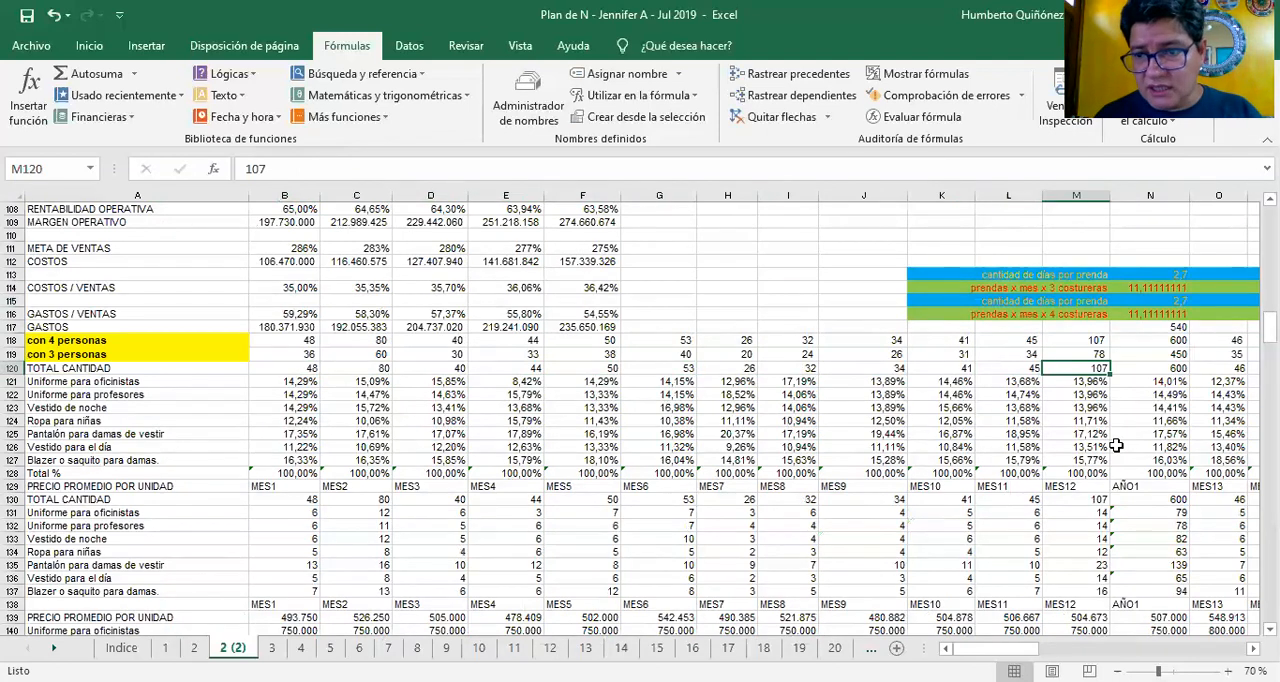
pyautogui.hotkey('shift', 'Left')
pyautogui.hotkey('shift', 'Left')
pyautogui.hotkey('shift', 'Left')
pyautogui.hotkey('shift', 'Left')
pyautogui.hotkey('shift', 'Left')
pyautogui.hotkey('shift', 'Left')
pyautogui.hotkey('shift', 'Left')
pyautogui.hotkey('shift', 'Left')
pyautogui.hotkey('shift', 'Left')
pyautogui.hotkey('shift', 'Left')
pyautogui.hotkey('shift', 'Left')
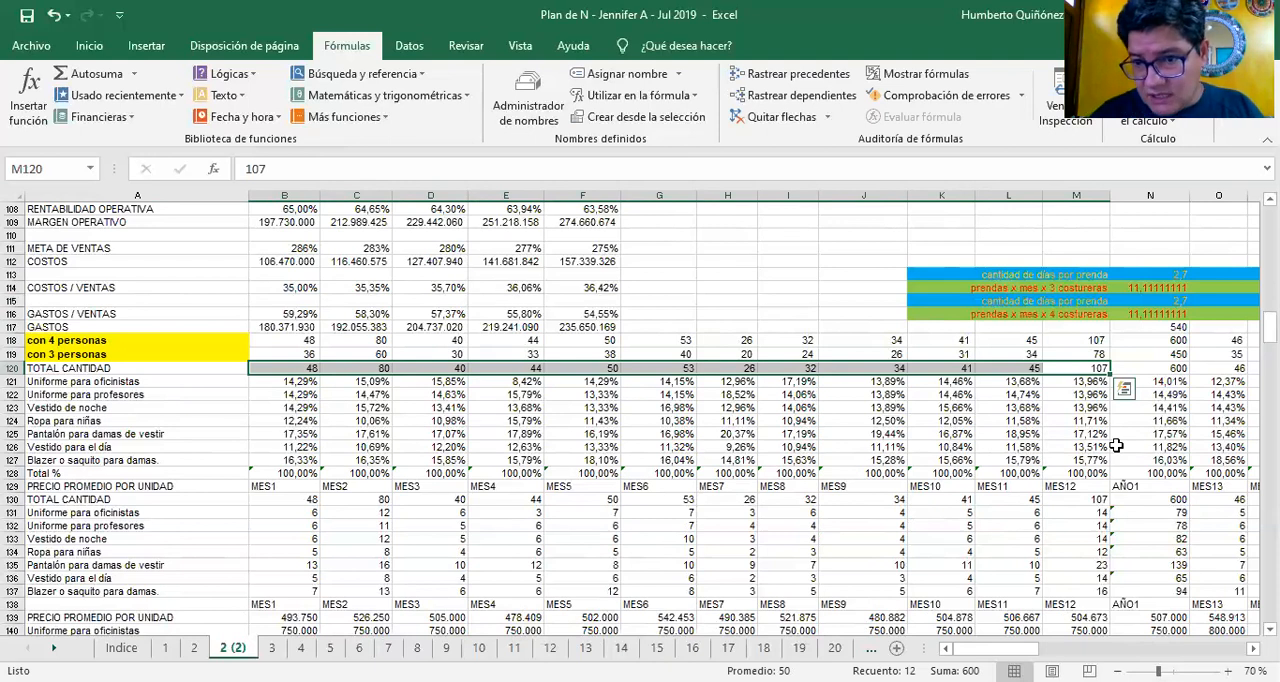
# Return to month 1 and look over the MES1 product quantity formulas from B131 downward
pyautogui.press('Left')
pyautogui.press('Left')
pyautogui.press('Left')
pyautogui.press('Left')
pyautogui.press('Left')
pyautogui.press('Left')
pyautogui.press('Left')
pyautogui.press('Left')
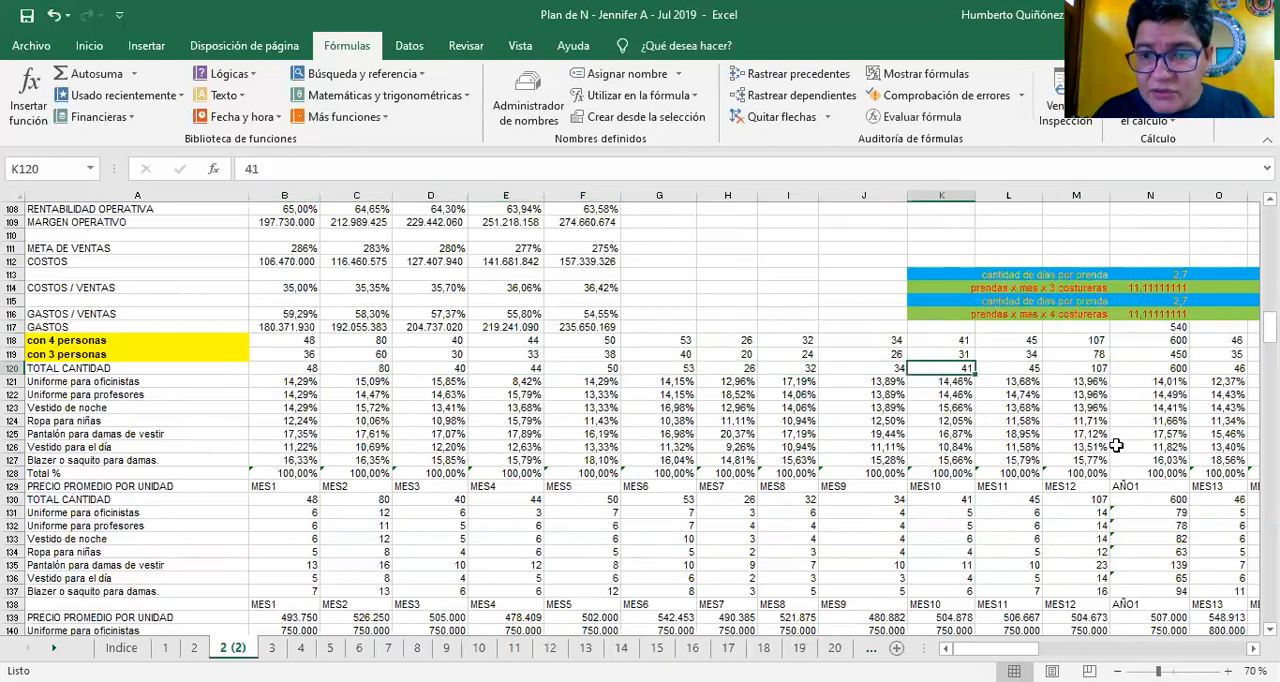
pyautogui.press('Left')
pyautogui.press('Left')
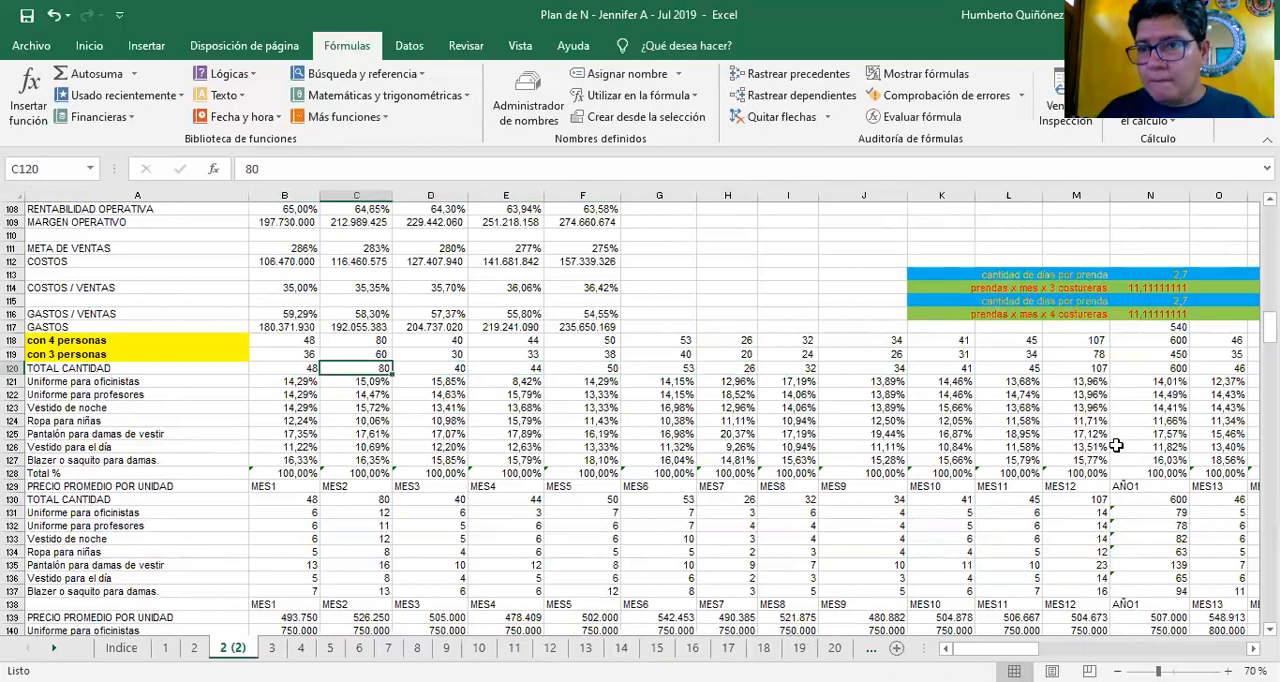
pyautogui.press('Left')
pyautogui.press('Down')
pyautogui.press('Down')
pyautogui.press('Down')
pyautogui.press('Down')
pyautogui.press('Down')
pyautogui.press('Down')
pyautogui.press('Down')
pyautogui.press('Down')
pyautogui.press('Down')
pyautogui.press('Down')
pyautogui.press('Down')
pyautogui.press('Down')
pyautogui.press('Down')
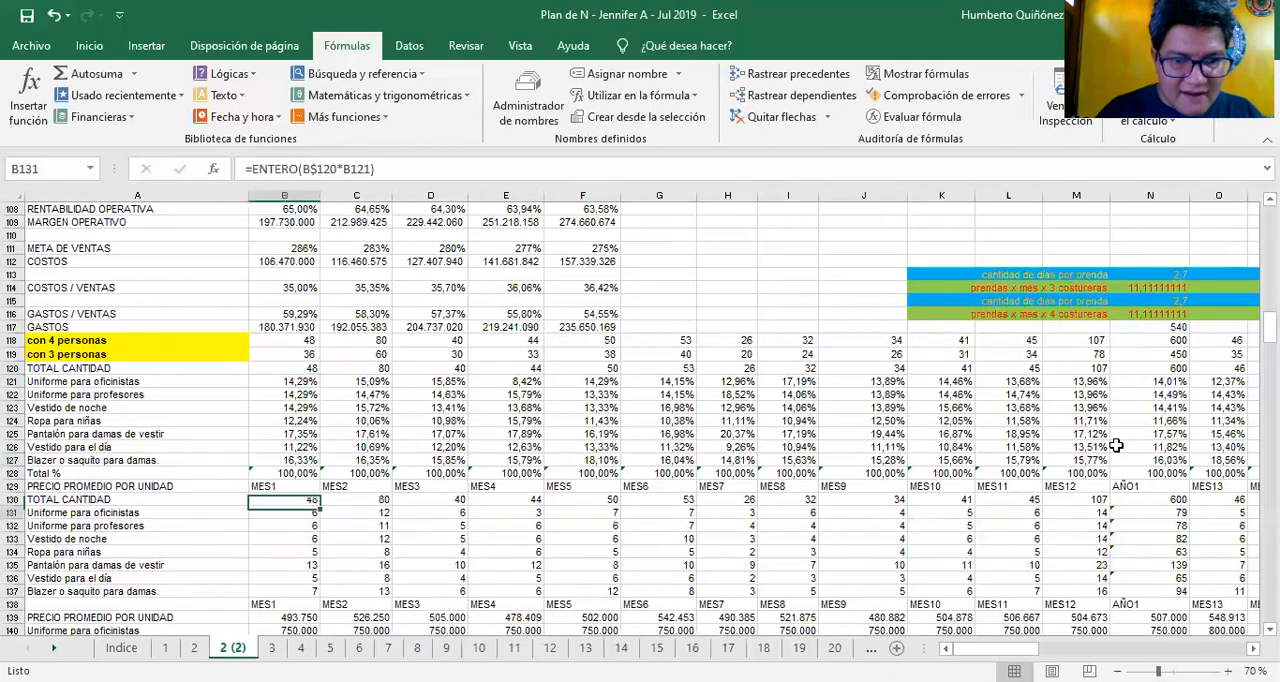
pyautogui.press('Down')
pyautogui.press('Down')
pyautogui.press('Down')
pyautogui.press('Down')
pyautogui.press('Down')
pyautogui.press('Down')
pyautogui.press('Down')
pyautogui.press('Up')
pyautogui.press('Up')
pyautogui.press('Up')
pyautogui.press('Up')
pyautogui.press('Up')
pyautogui.press('Up')
pyautogui.press('Up')
pyautogui.press('Up')
pyautogui.press('Up')
pyautogui.press('Up')
pyautogui.press('Up')
pyautogui.press('Up')
pyautogui.press('Up')
pyautogui.press('Up')
pyautogui.press('Up')
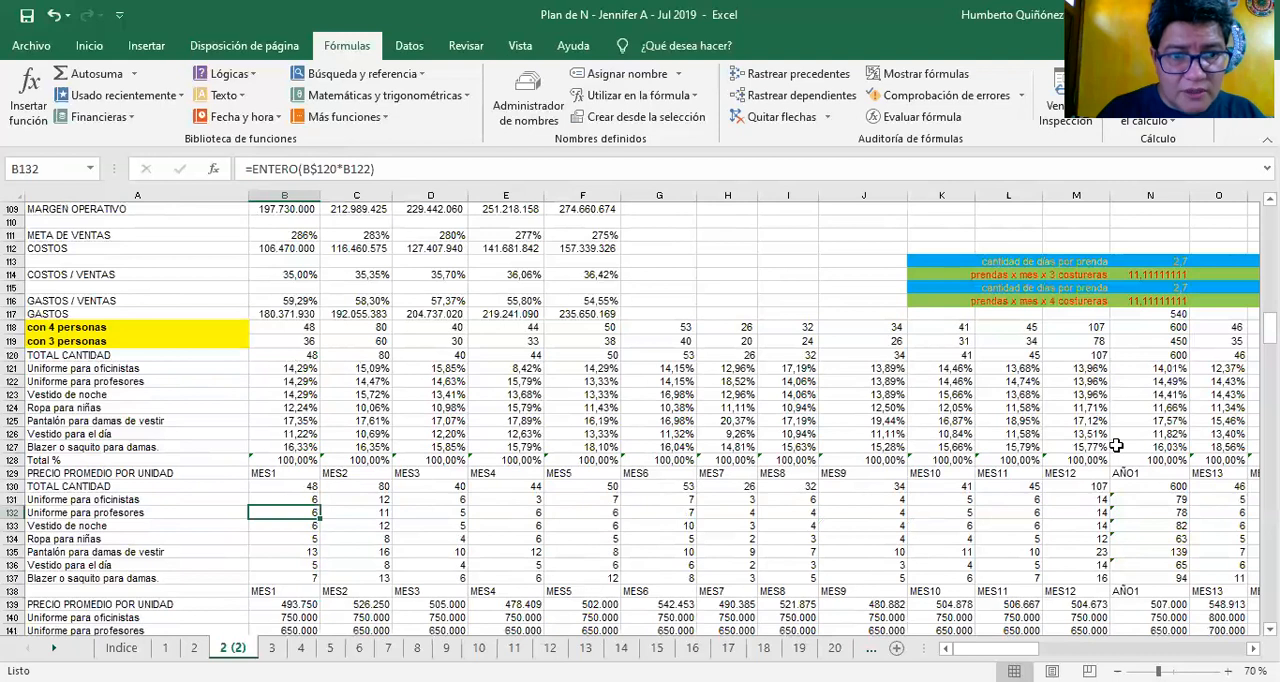
# Compare the month 1 and 2 product percentages in rows 121:122 with the quantity formulas in B131:B132
pyautogui.press('Up')
pyautogui.press('Up')
pyautogui.press('Up')
pyautogui.press('Up')
pyautogui.press('Right')
pyautogui.press('Down')
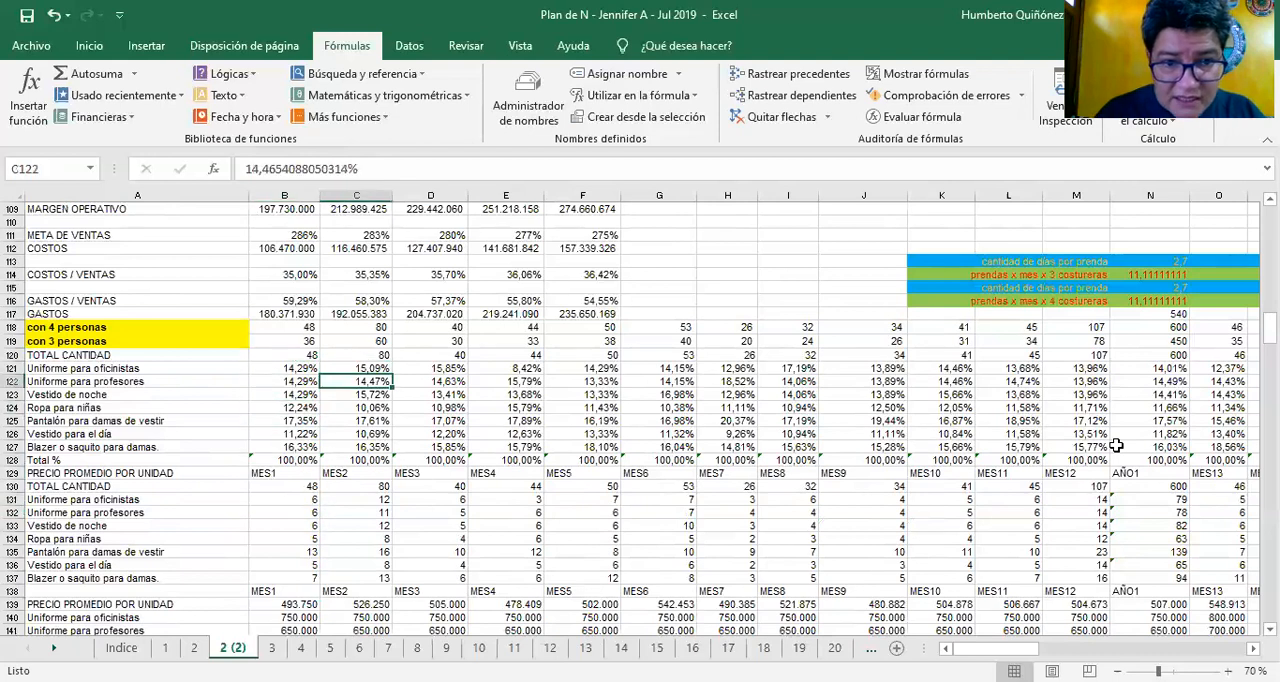
pyautogui.press('Left')
pyautogui.press('Down')
pyautogui.press('Down')
pyautogui.press('Down')
pyautogui.press('Down')
pyautogui.press('Down')
pyautogui.press('Down')
pyautogui.press('Down')
pyautogui.press('Down')
pyautogui.press('Down')
pyautogui.press('Down')
pyautogui.press('Down')
pyautogui.press('Up')
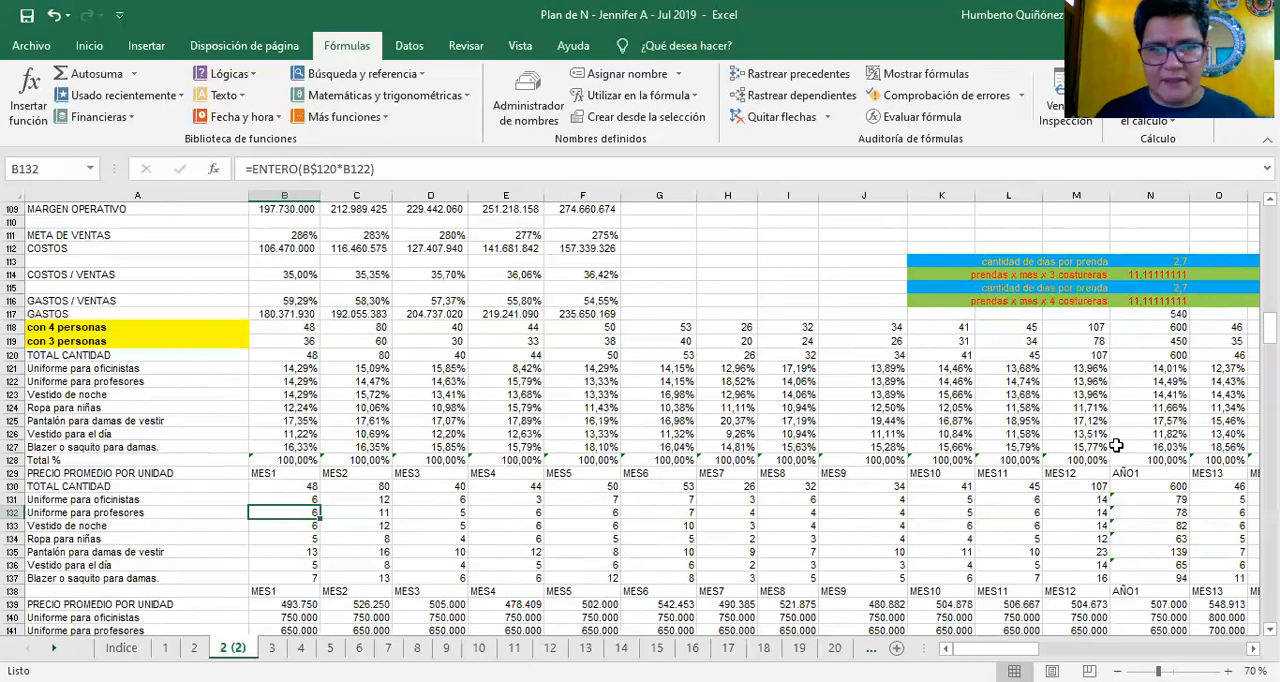
pyautogui.press('Up')
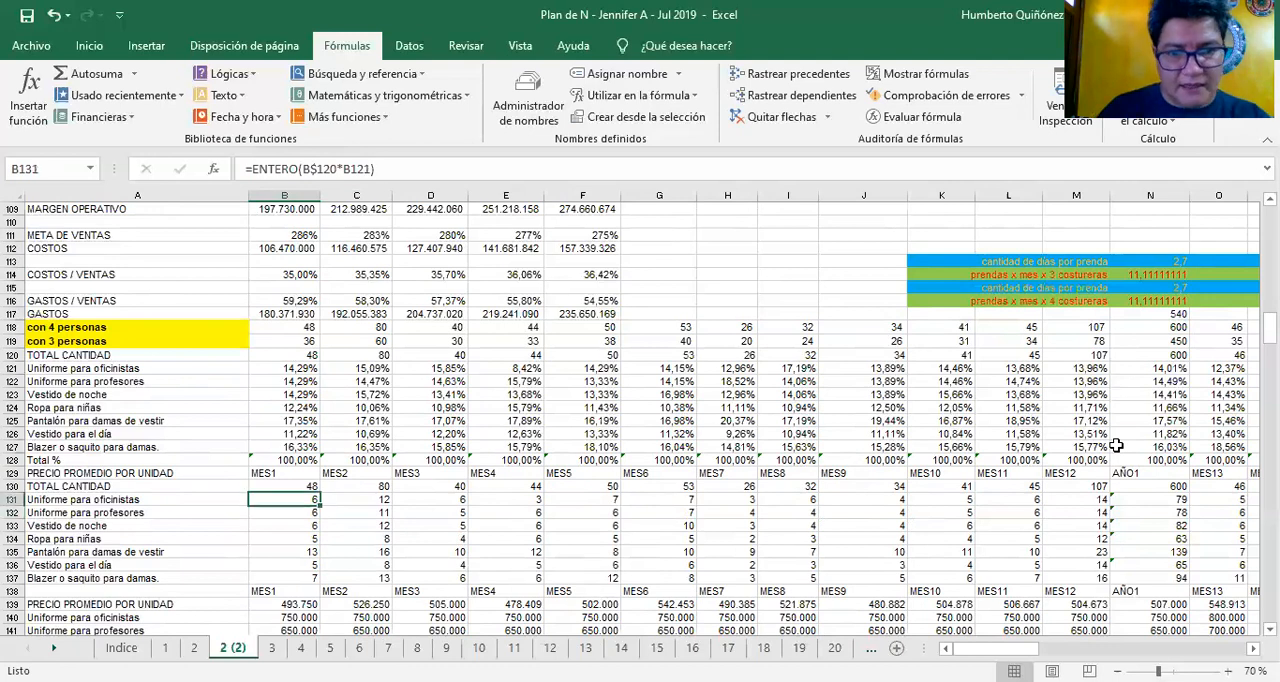
# Inspect the SUMA formula behind the MES1 TOTAL CANTIDAD in B130
pyautogui.press('Up')
pyautogui.press('F2')
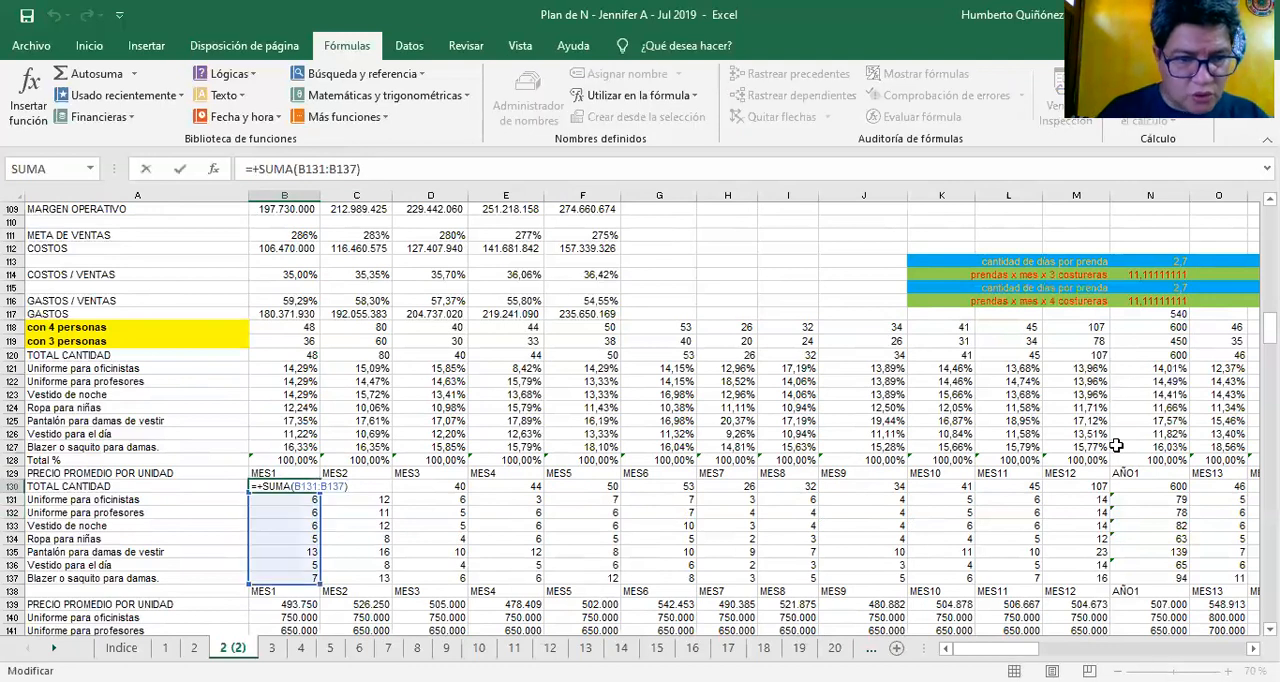
pyautogui.press('Escape')
pyautogui.press('Down')
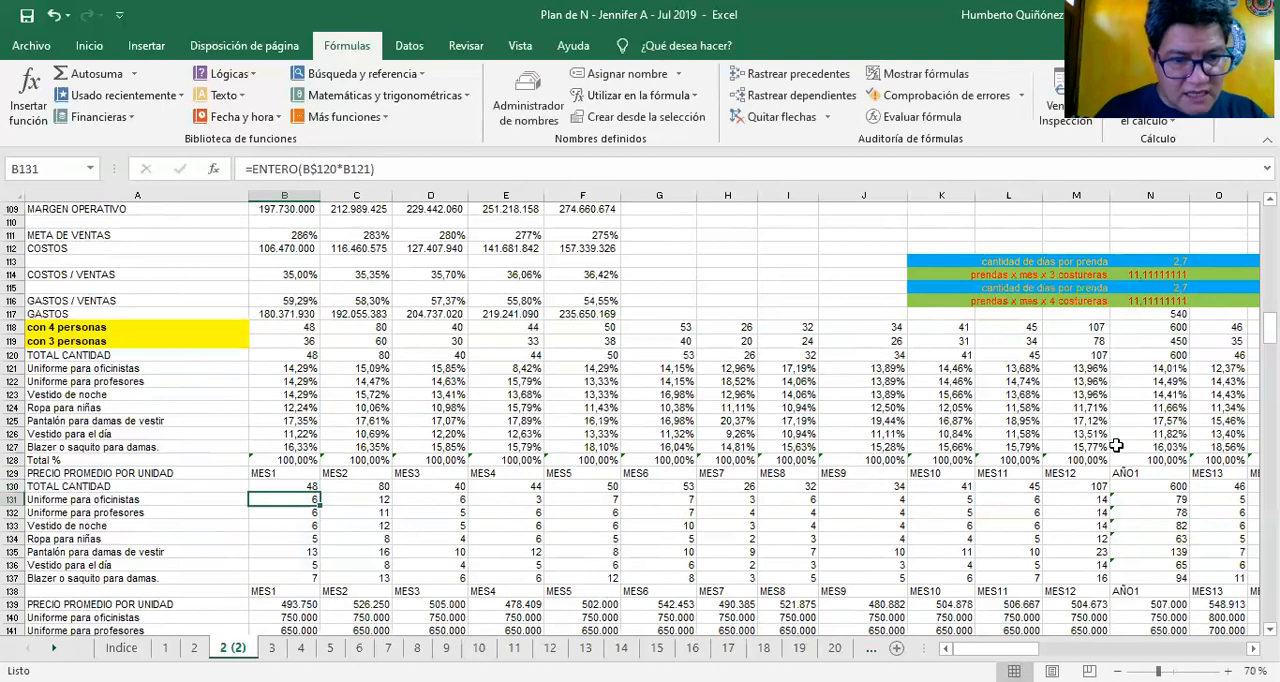
# Inspect the ENTERO formula of each MES1 product quantity from B131 down to B137
pyautogui.press('F2')
pyautogui.press('Escape')
pyautogui.press('Down')
pyautogui.press('F2')
pyautogui.press('Escape')
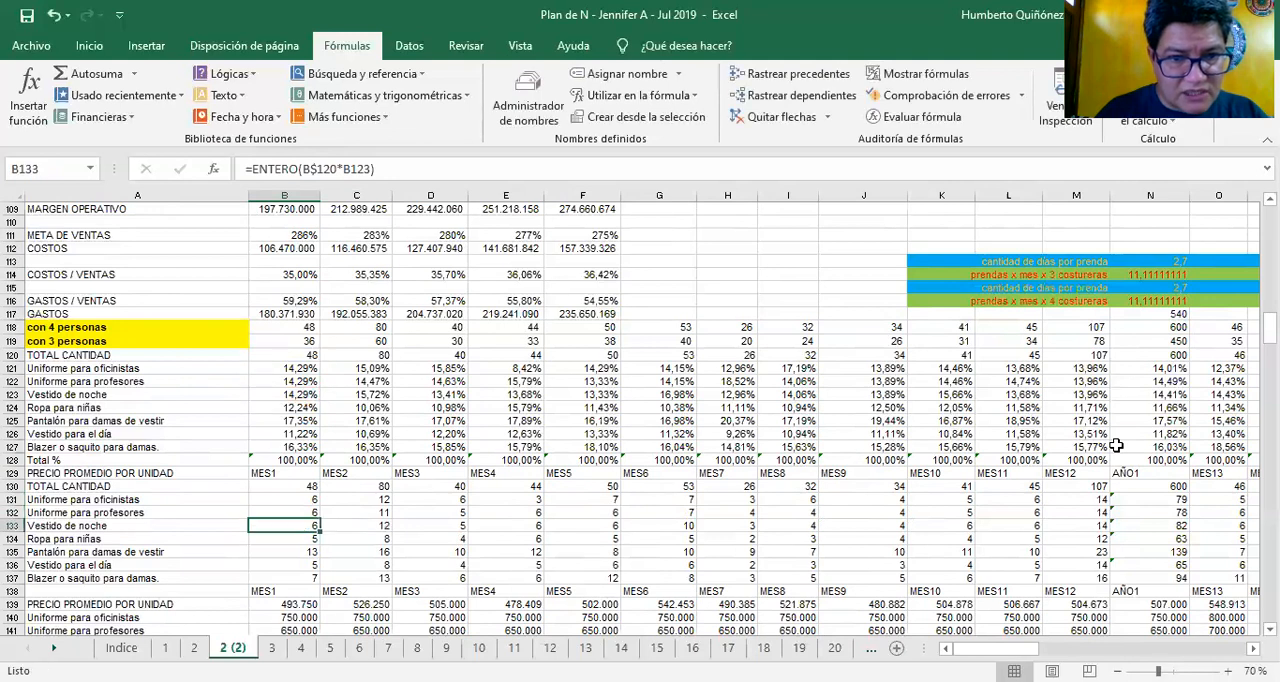
pyautogui.press('Down')
pyautogui.press('Down')
pyautogui.press('F2')
pyautogui.press('Escape')
pyautogui.press('Down')
pyautogui.press('F2')
pyautogui.press('Escape')
pyautogui.press('Down')
pyautogui.press('F2')
pyautogui.press('Escape')
pyautogui.press('Down')
pyautogui.press('F2')
pyautogui.press('Escape')
# Recheck the Uniforme para oficinistas formula in B131, tracing its references to B120 and B121
pyautogui.press('Up')
pyautogui.press('Up')
pyautogui.press('Up')
pyautogui.press('Up')
pyautogui.press('Up')
pyautogui.press('Up')
pyautogui.press('F2')
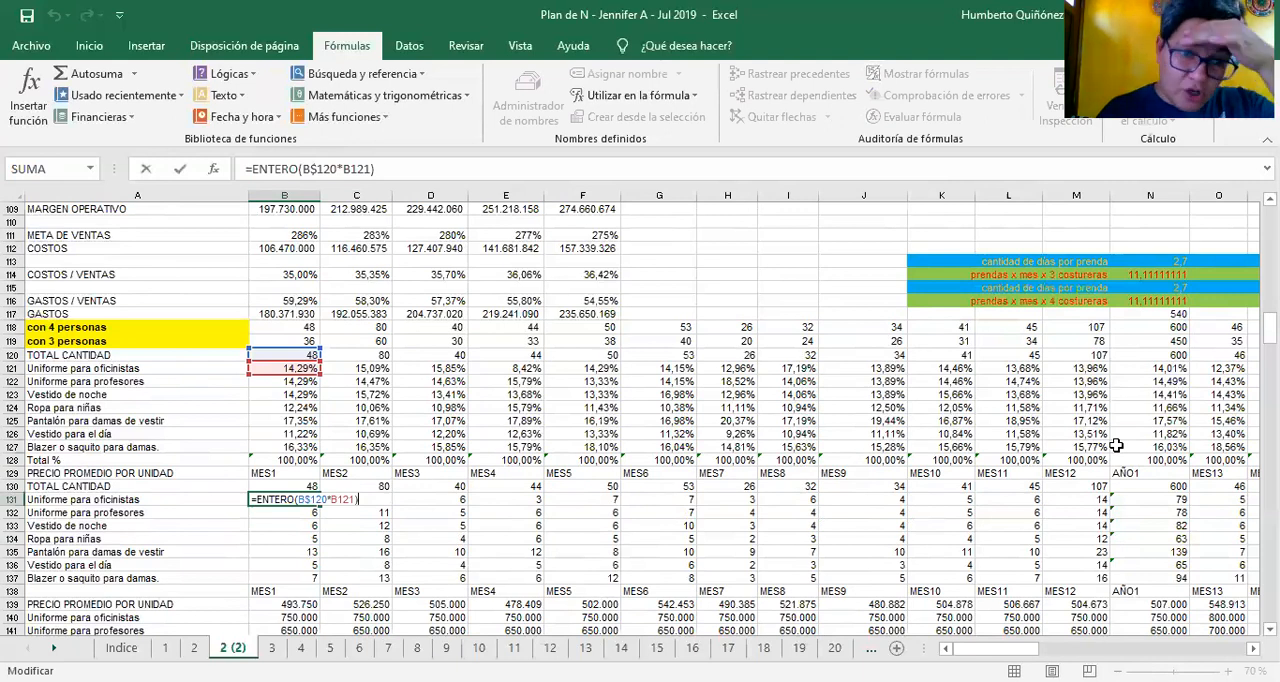
pyautogui.press('Escape')
# Review the product percentages for months 1 and 2 in columns B and C, ending at Total % in B128
pyautogui.press('Up')
pyautogui.press('Up')
pyautogui.press('Up')
pyautogui.press('Up')
pyautogui.press('Up')
pyautogui.press('Up')
pyautogui.press('Up')
pyautogui.press('Up')
pyautogui.press('Up')
pyautogui.press('Up')
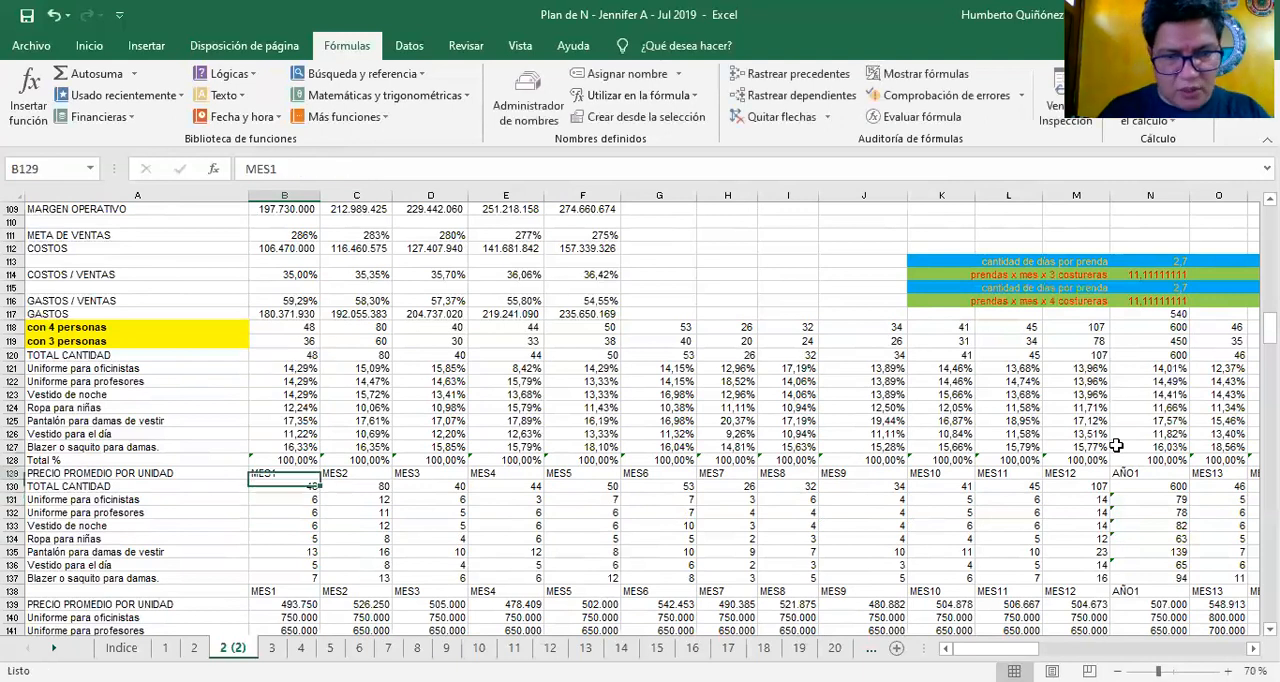
pyautogui.press('Down')
pyautogui.press('Down')
pyautogui.press('Down')
pyautogui.press('Down')
pyautogui.press('Down')
pyautogui.press('Down')
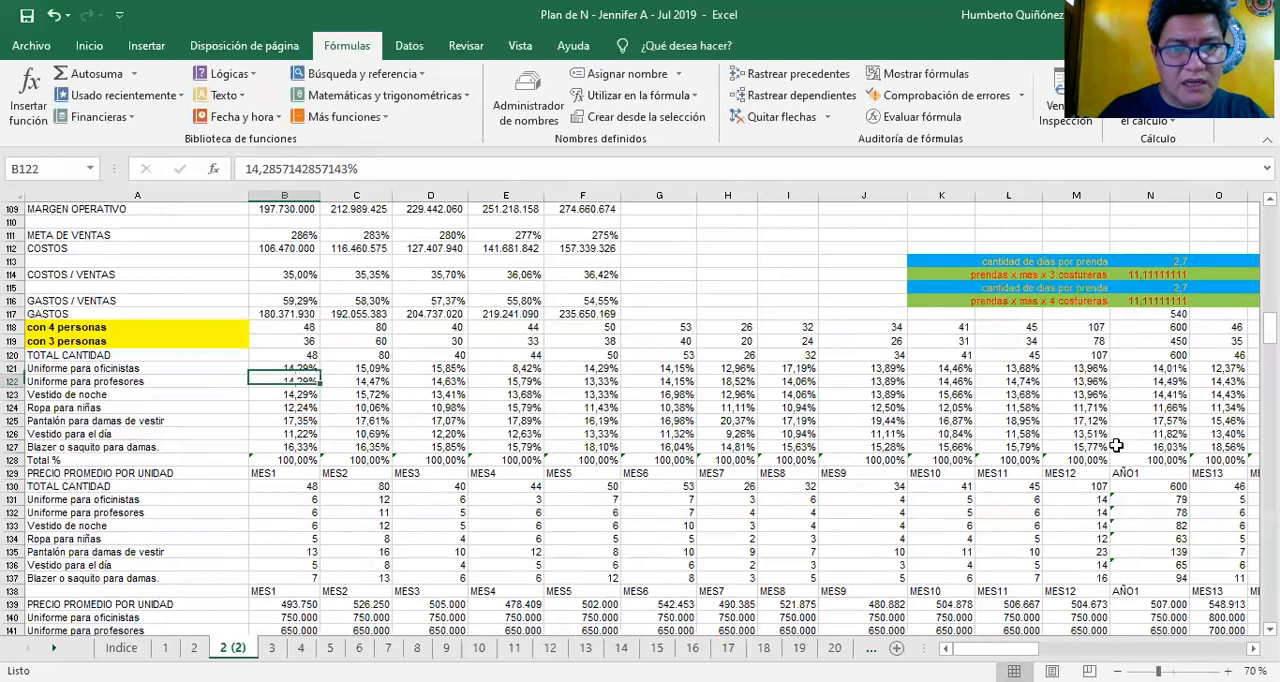
pyautogui.press('Down')
pyautogui.press('Up')
pyautogui.press('Up')
pyautogui.press('Up')
pyautogui.press('Up')
pyautogui.press('Up')
pyautogui.press('Up')
pyautogui.press('Up')
pyautogui.press('Right')
pyautogui.press('Down')
pyautogui.press('Down')
pyautogui.press('Down')
pyautogui.press('Down')
pyautogui.press('Down')
pyautogui.press('Down')
pyautogui.press('Down')
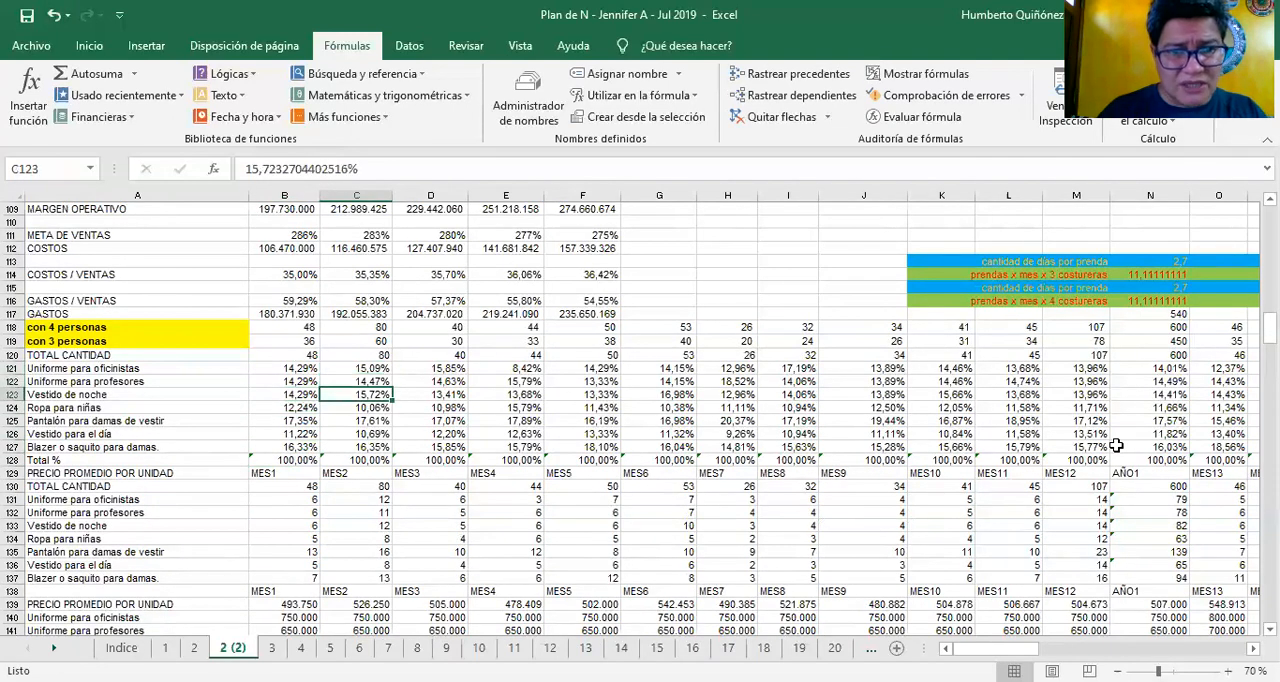
pyautogui.press('Left')
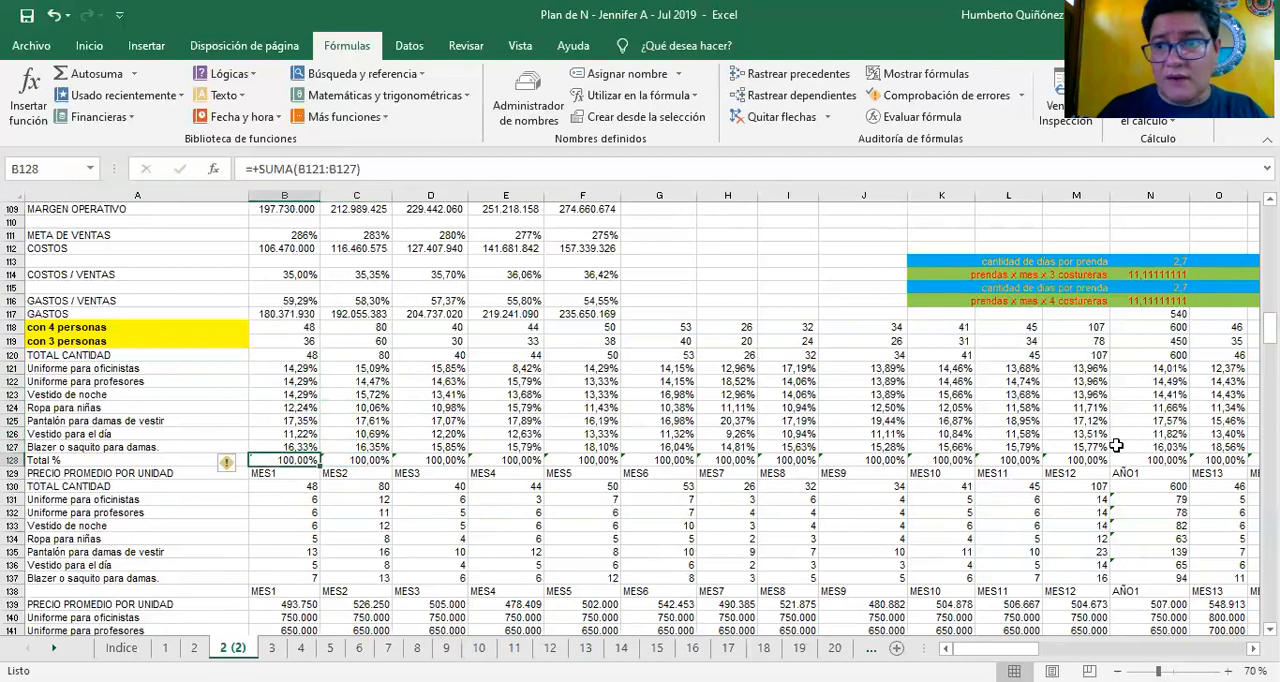
# Select the MES1 product percentages in B121:B127 to check their sum
pyautogui.press('Down')
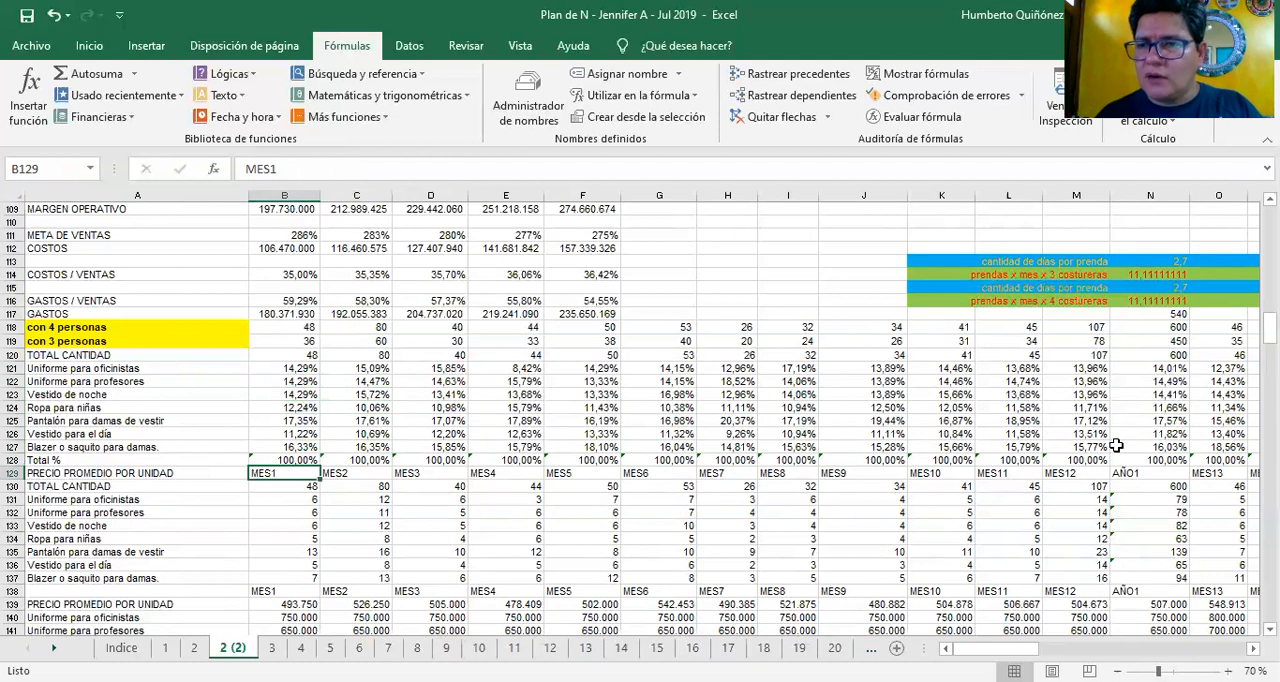
pyautogui.press('Up')
pyautogui.press('Up')
pyautogui.press('Up')
pyautogui.press('Up')
pyautogui.press('Up')
pyautogui.press('Up')
pyautogui.press('Up')
pyautogui.press('Up')
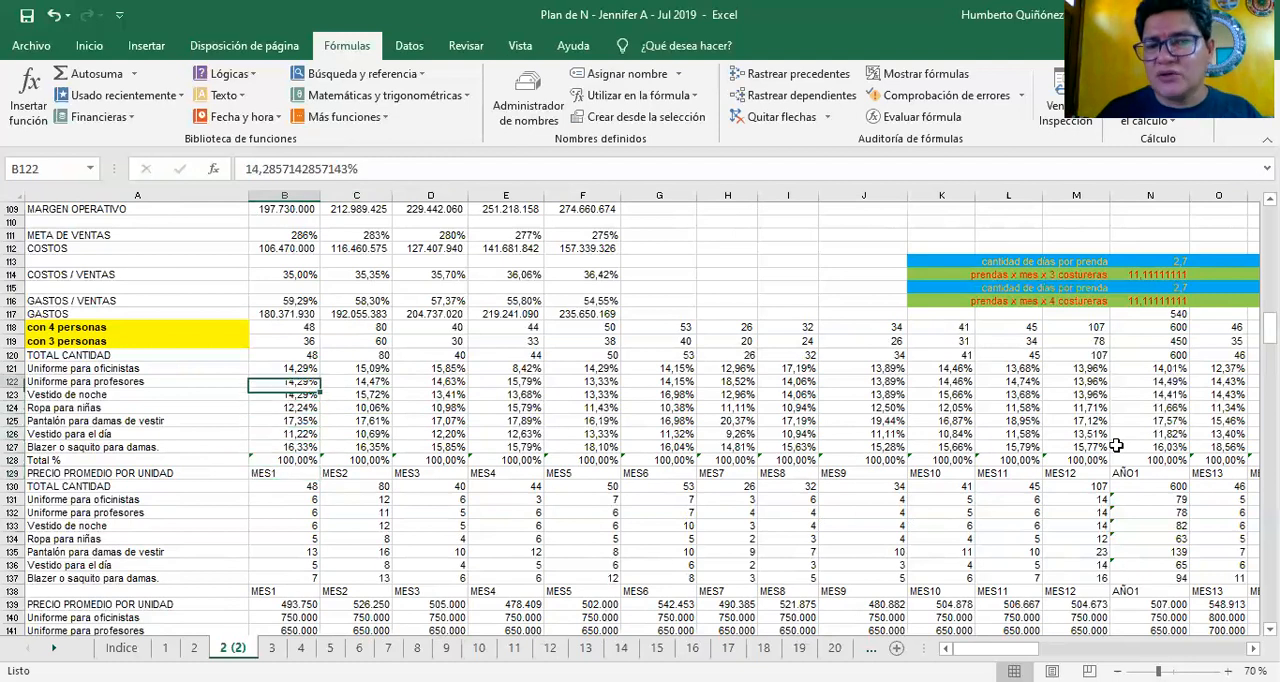
pyautogui.hotkey('shift', 'Down')
pyautogui.hotkey('shift', 'Down')
pyautogui.hotkey('shift', 'Down')
pyautogui.hotkey('shift', 'Down')
pyautogui.hotkey('shift', 'Down')
pyautogui.hotkey('shift', 'Down')
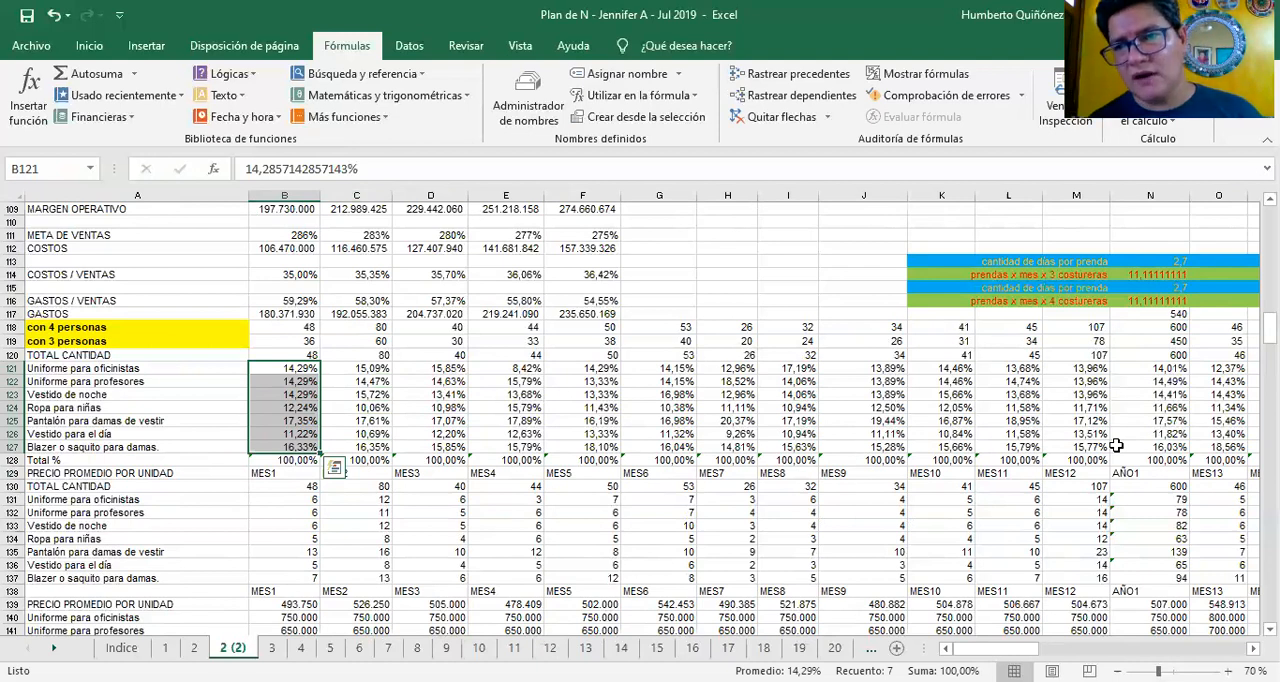
pyautogui.press('Down')
pyautogui.press('Down')
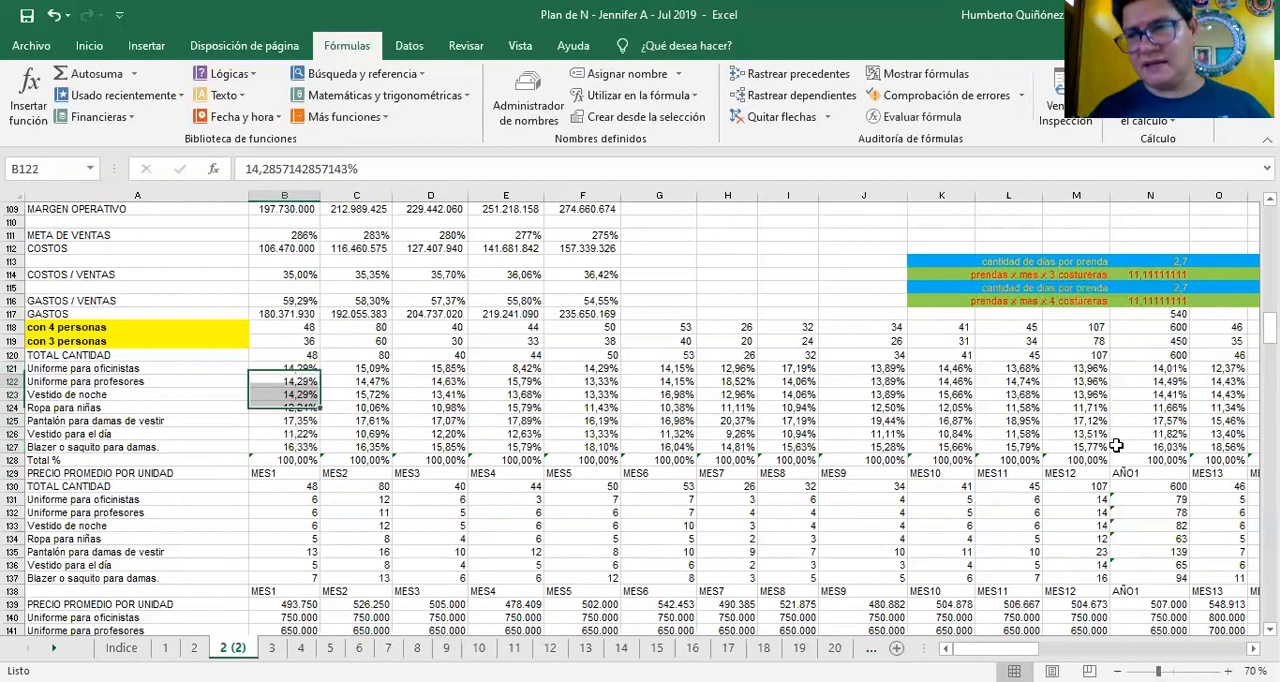
pyautogui.press('Up')
pyautogui.press('Up')
pyautogui.hotkey('shift', 'Down')
pyautogui.hotkey('shift', 'Down')
pyautogui.hotkey('shift', 'Down')
pyautogui.hotkey('shift', 'Down')
pyautogui.hotkey('shift', 'Down')
pyautogui.hotkey('shift', 'Down')
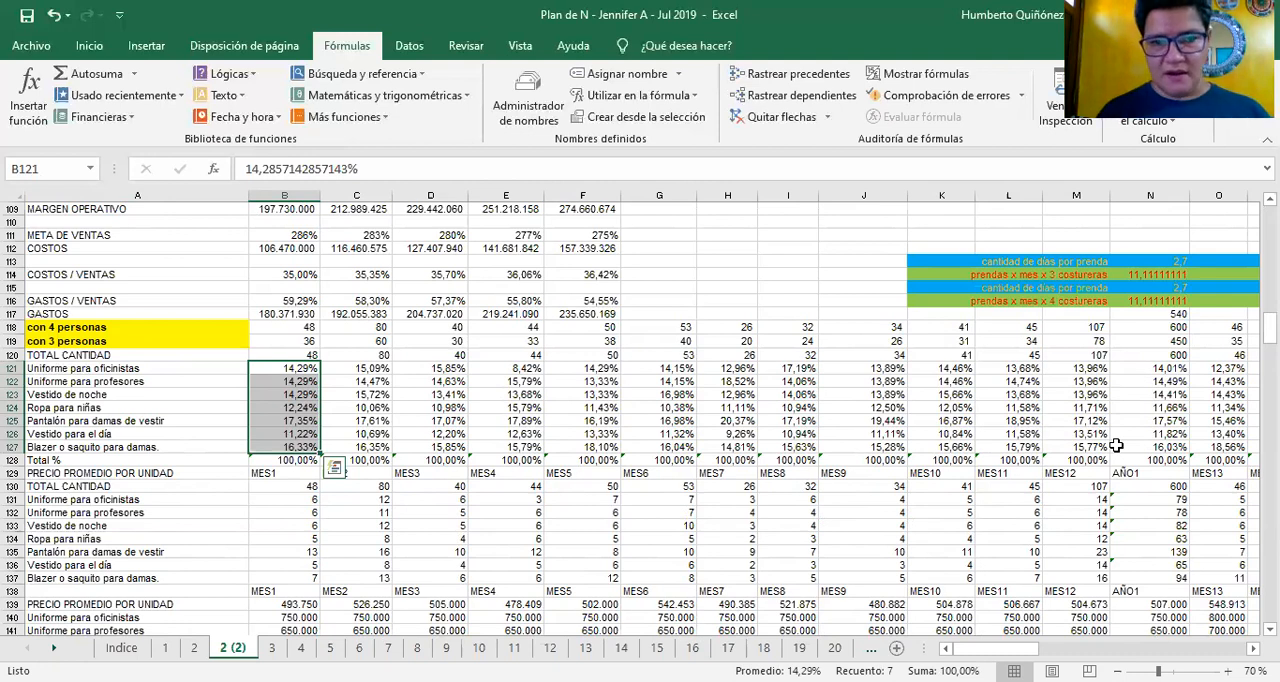
# Follow the Uniforme para oficinistas percentages in row 121 across the months to AÑO5 in BN121
pyautogui.press('Right')
pyautogui.press('Right')
pyautogui.press('Right')
pyautogui.press('Right')
pyautogui.press('Right')
pyautogui.press('Right')
pyautogui.press('Right')
pyautogui.press('Right')
pyautogui.press('Right')
pyautogui.press('Right')
pyautogui.press('Right')
pyautogui.press('Right')
pyautogui.press('Right')
pyautogui.press('Right')
pyautogui.press('Right')
pyautogui.press('Right')
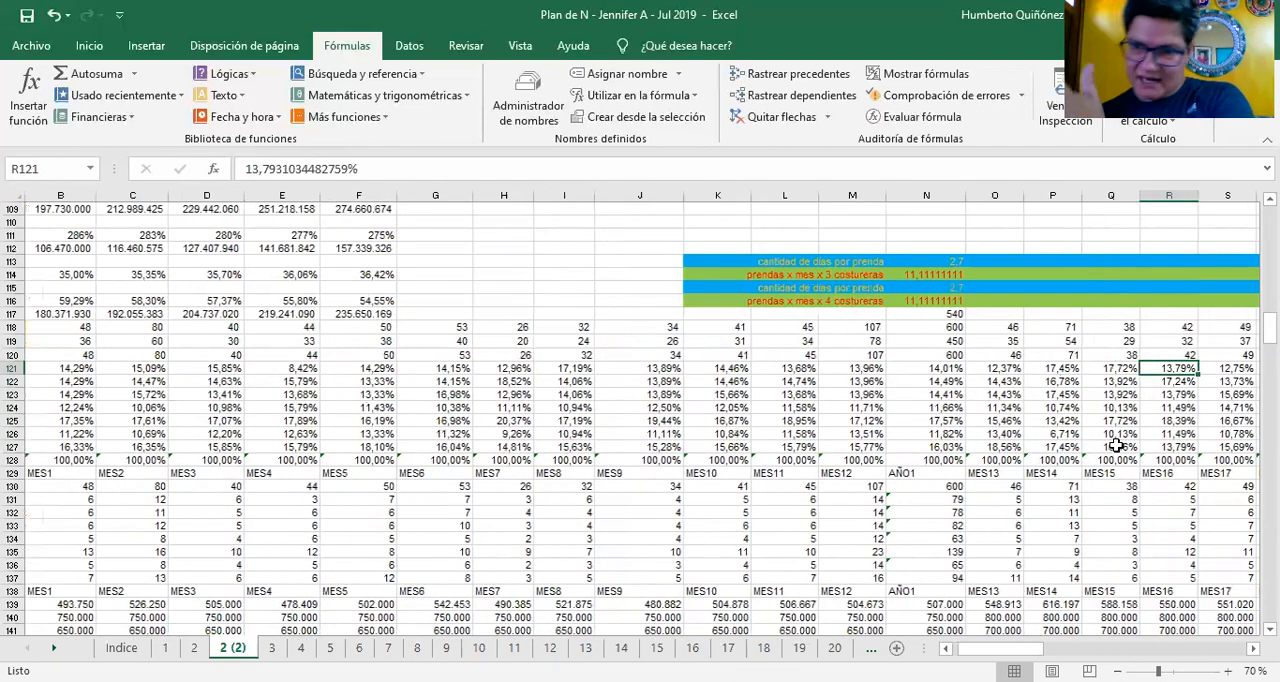
pyautogui.press('Right')
pyautogui.press('Right')
pyautogui.press('Right')
pyautogui.press('Right')
pyautogui.press('Right')
pyautogui.press('Right')
pyautogui.press('Right')
pyautogui.press('Right')
pyautogui.press('Right')
pyautogui.press('Right')
pyautogui.press('Right')
pyautogui.press('Right')
pyautogui.press('Right')
pyautogui.press('Right')
pyautogui.press('Right')
pyautogui.press('Right')
pyautogui.press('Right')
pyautogui.press('Right')
pyautogui.press('Right')
pyautogui.press('Right')
pyautogui.press('Right')
pyautogui.press('Right')
pyautogui.press('Right')
pyautogui.press('Right')
pyautogui.press('Right')
pyautogui.press('Right')
pyautogui.press('Right')
pyautogui.press('Right')
pyautogui.press('Right')
pyautogui.press('Right')
pyautogui.press('Right')
pyautogui.press('Right')
pyautogui.press('Right')
pyautogui.press('Right')
pyautogui.press('Right')
pyautogui.press('Right')
pyautogui.press('Right')
pyautogui.press('Right')
pyautogui.press('Right')
pyautogui.press('Right')
pyautogui.press('Right')
pyautogui.press('Right')
pyautogui.press('Right')
pyautogui.press('Right')
pyautogui.press('Right')
pyautogui.press('Right')
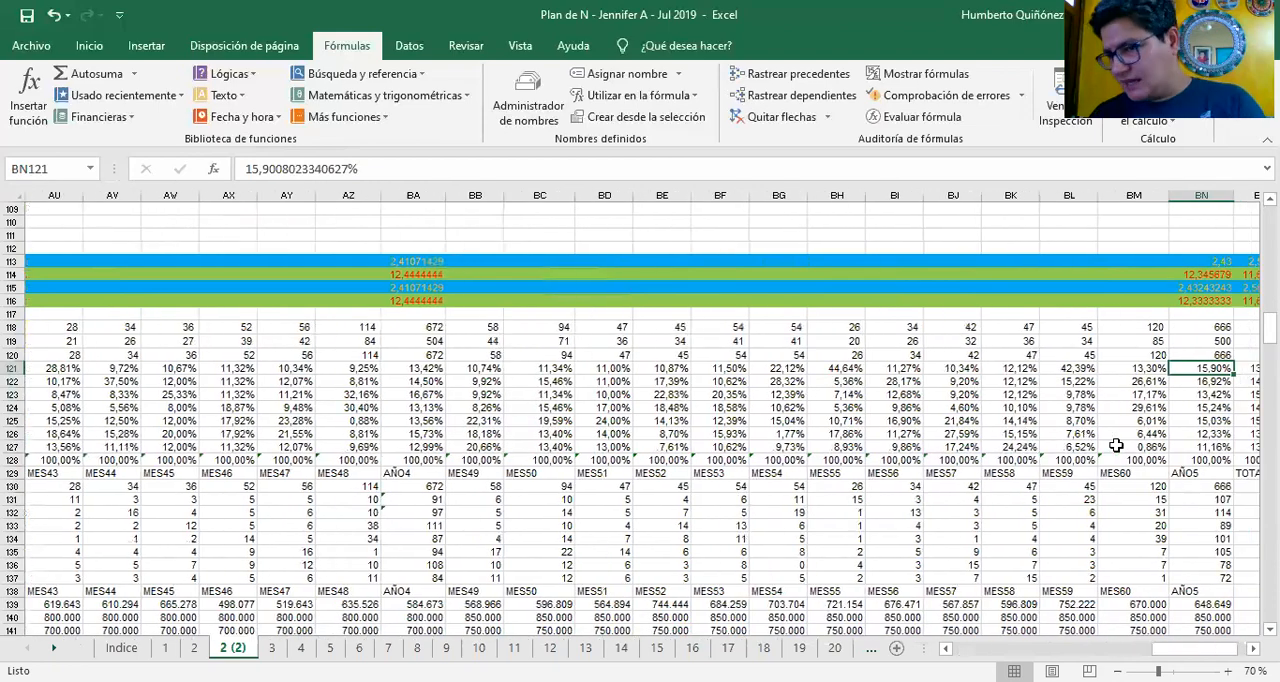
# Return to the MES1 quantities and trace how B131 multiplies the B120 total by the B121 percentage
pyautogui.press('Left')
pyautogui.press('Left')
pyautogui.press('Left')
pyautogui.press('Left')
pyautogui.press('Left')
pyautogui.press('Left')
pyautogui.press('Left')
pyautogui.press('Left')
pyautogui.press('Left')
pyautogui.press('Left')
pyautogui.press('Left')
pyautogui.press('Left')
pyautogui.press('Left')
pyautogui.press('Left')
pyautogui.press('Left')
pyautogui.press('Left')
pyautogui.press('Left')
pyautogui.press('Left')
pyautogui.press('Left')
pyautogui.press('Left')
pyautogui.press('Left')
pyautogui.press('Left')
pyautogui.press('Left')
pyautogui.press('Left')
pyautogui.press('Left')
pyautogui.press('Left')
pyautogui.press('Left')
pyautogui.press('Left')
pyautogui.press('Left')
pyautogui.press('Left')
pyautogui.press('Left')
pyautogui.press('Left')
pyautogui.press('Left')
pyautogui.press('Left')
pyautogui.press('Left')
pyautogui.press('Left')
pyautogui.press('Left')
pyautogui.press('Left')
pyautogui.press('Left')
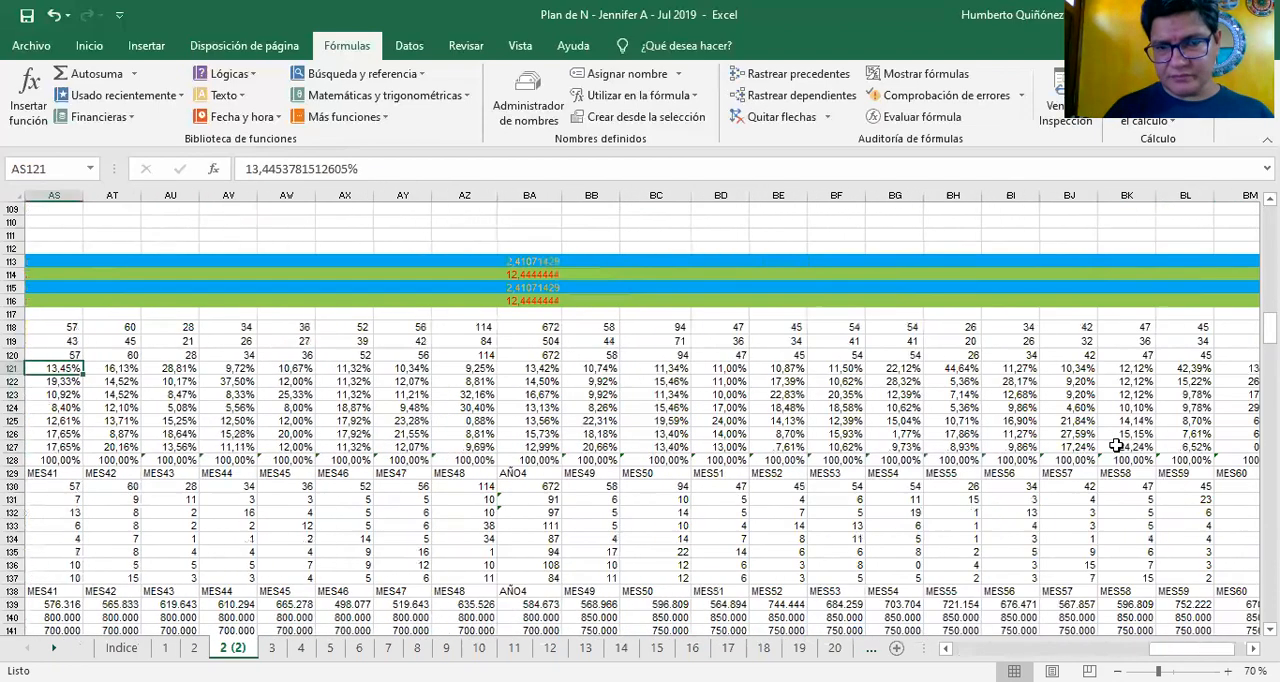
pyautogui.press('Down')
pyautogui.press('Down')
pyautogui.press('Down')
pyautogui.press('Down')
pyautogui.press('Down')
pyautogui.press('Down')
pyautogui.press('Down')
pyautogui.press('Down')
pyautogui.press('Down')
pyautogui.press('Down')
pyautogui.press('Down')
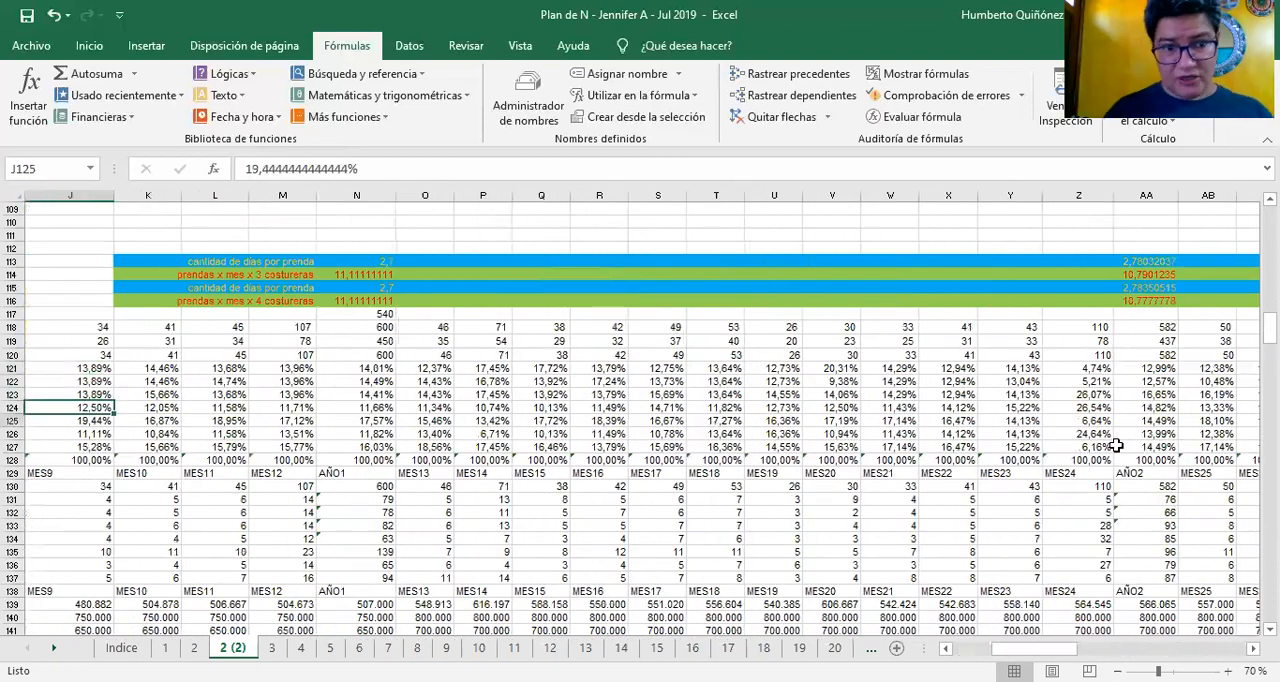
pyautogui.press('Left')
pyautogui.press('Left')
pyautogui.press('Left')
pyautogui.press('Left')
pyautogui.press('Left')
pyautogui.press('Left')
pyautogui.press('Left')
pyautogui.press('Left')
pyautogui.press('Up')
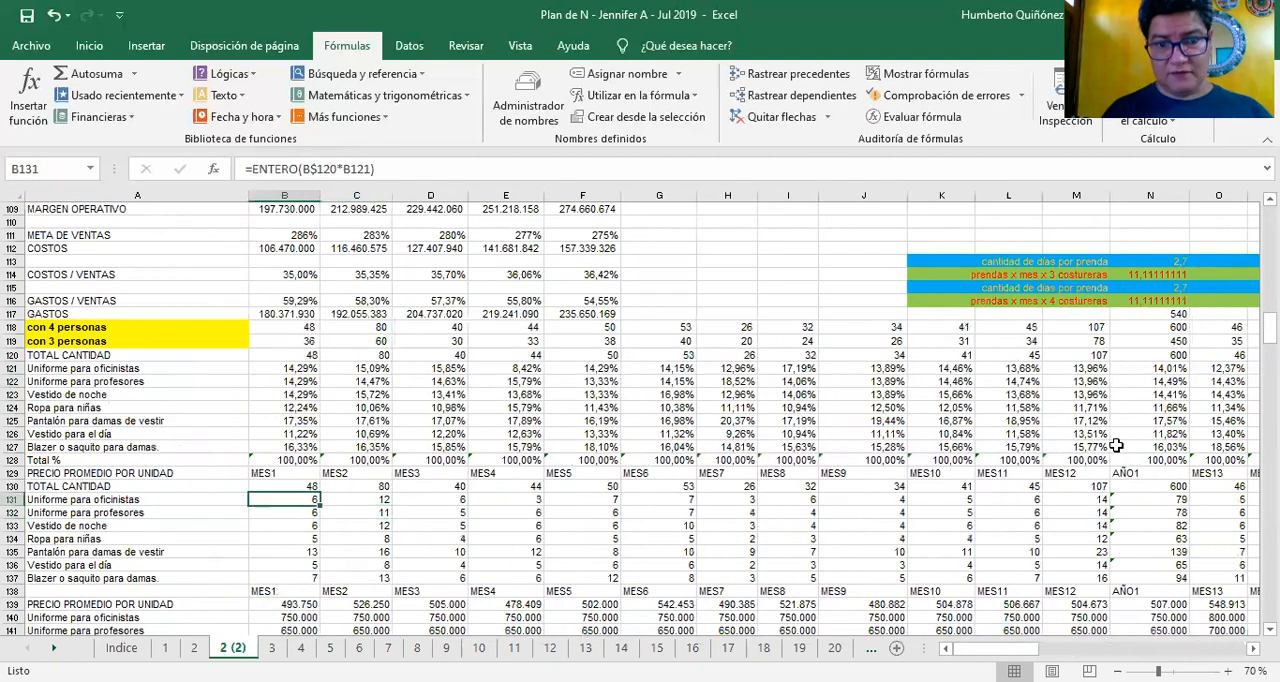
pyautogui.press('F2')
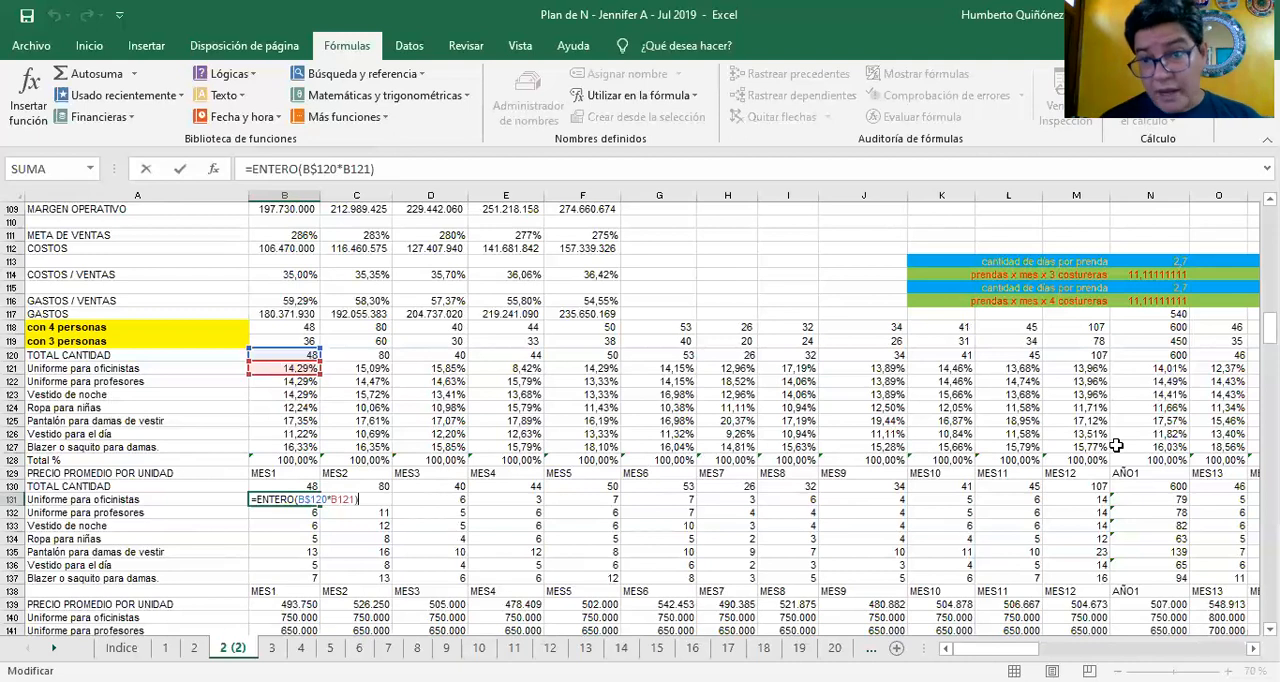
pyautogui.hotkey('ctrl', 'Return')
# Check the remaining MES1 quantity formulas and select B131:B137 to compare their sum with the TOTAL CANTIDAD
pyautogui.press('Down')
pyautogui.press('Down')
pyautogui.press('Down')
pyautogui.press('Down')
pyautogui.press('Down')
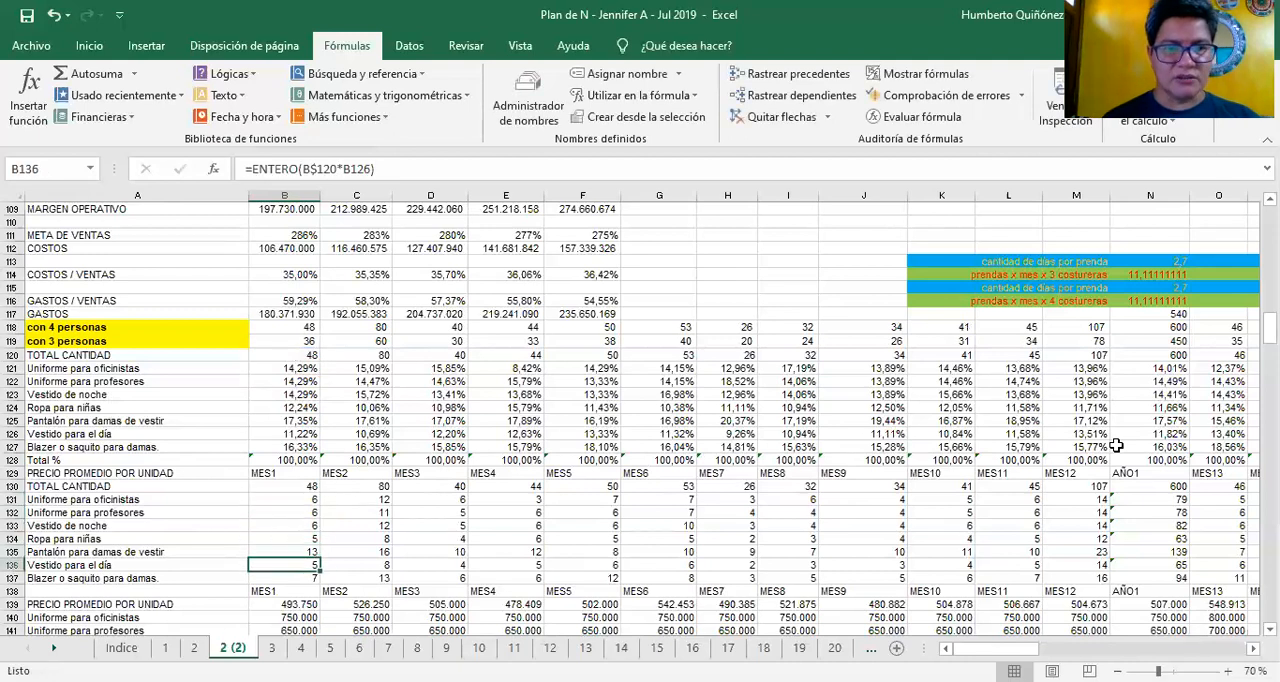
pyautogui.press('Down')
pyautogui.press('Up')
pyautogui.press('Up')
pyautogui.press('Up')
pyautogui.press('Up')
pyautogui.press('Up')
pyautogui.press('Up')
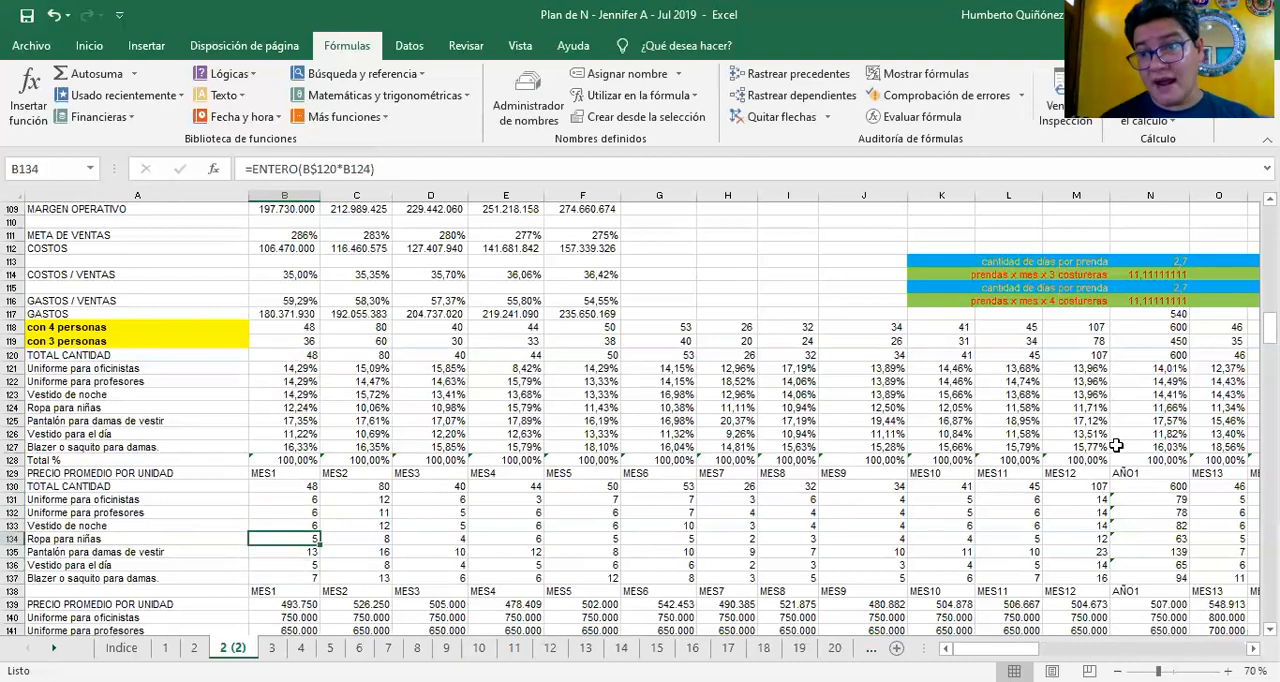
pyautogui.hotkey('shift', 'Down')
pyautogui.hotkey('shift', 'Down')
pyautogui.hotkey('shift', 'Down')
pyautogui.hotkey('shift', 'Down')
pyautogui.hotkey('shift', 'Down')
pyautogui.hotkey('shift', 'Down')
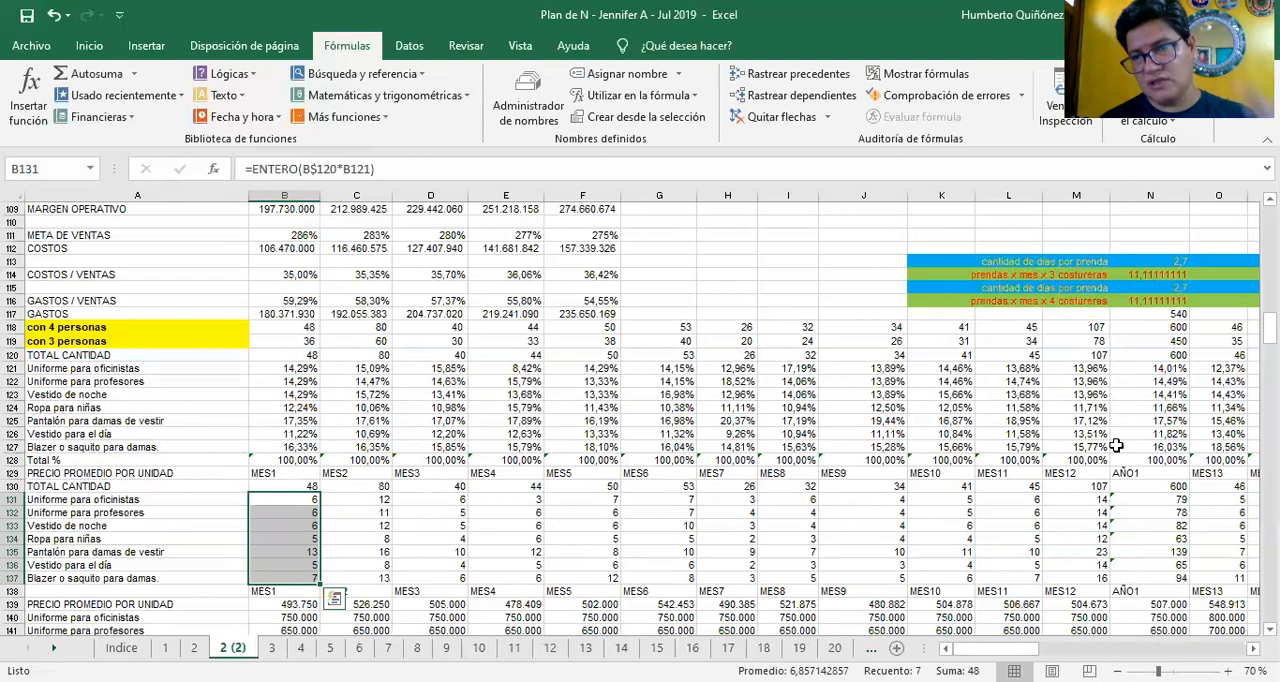
# Check the MES2 quantity formulas for Uniforme para oficinistas and Uniforme para profesores in C131:C132
pyautogui.press('Right')
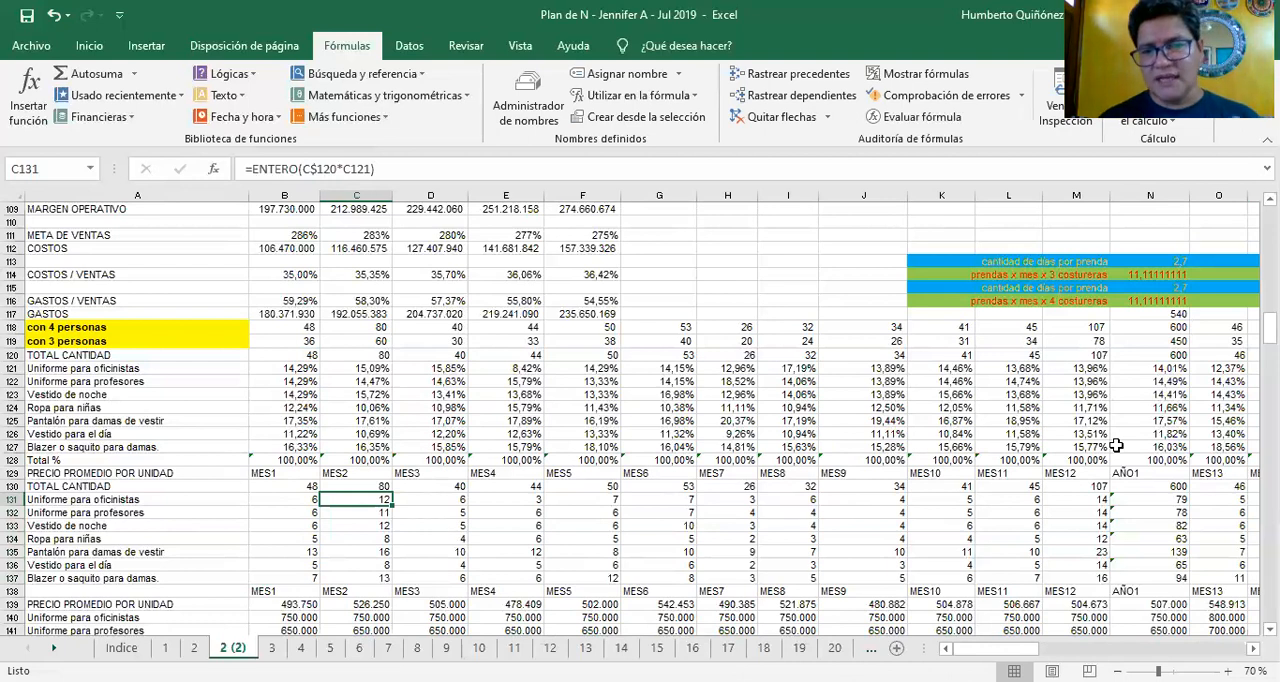
pyautogui.press('Down')
pyautogui.press('Down')
pyautogui.press('Down')
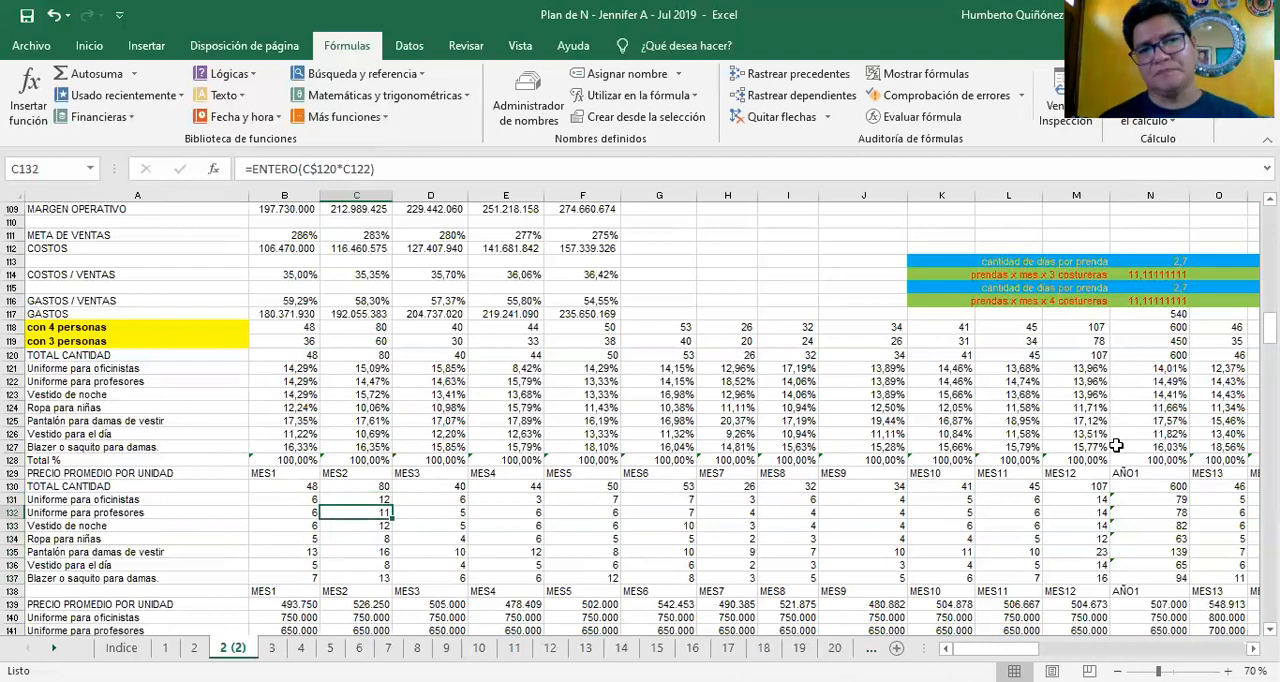
# Compare the Uniforme para profesores quantity formulas in row 132 from MES1 across to MES8
pyautogui.press('Up')
pyautogui.press('Left')
pyautogui.press('Up')
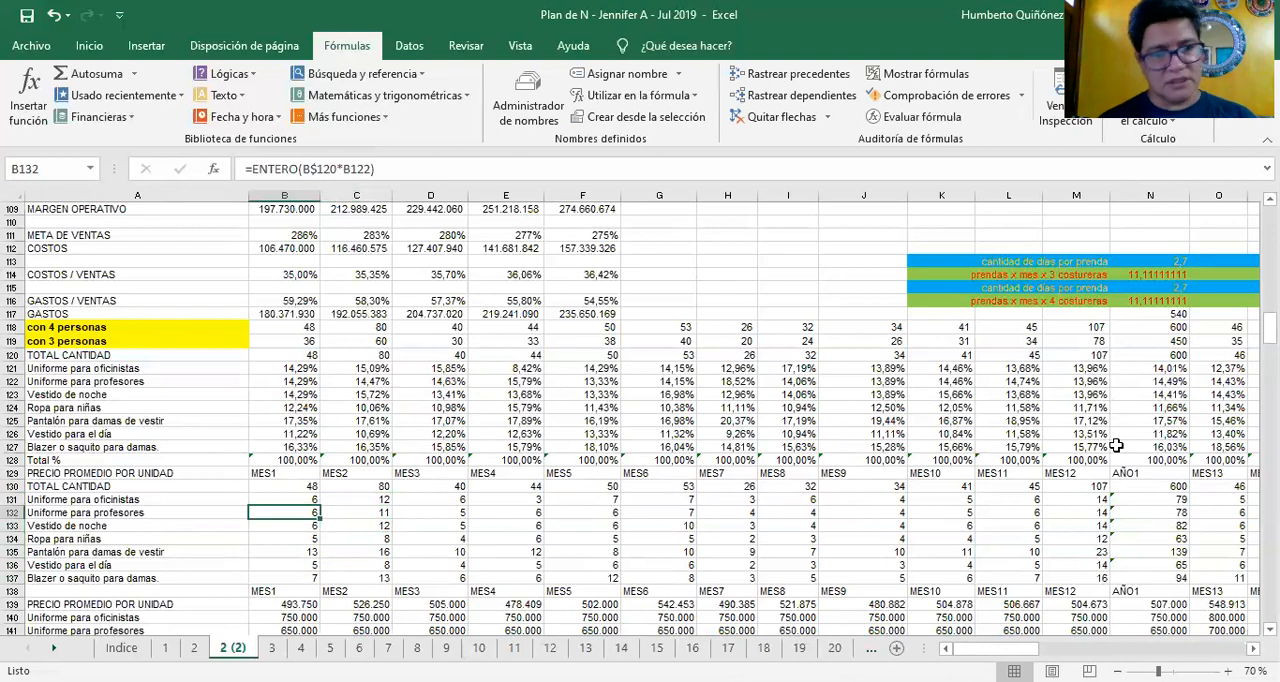
pyautogui.press('Right')
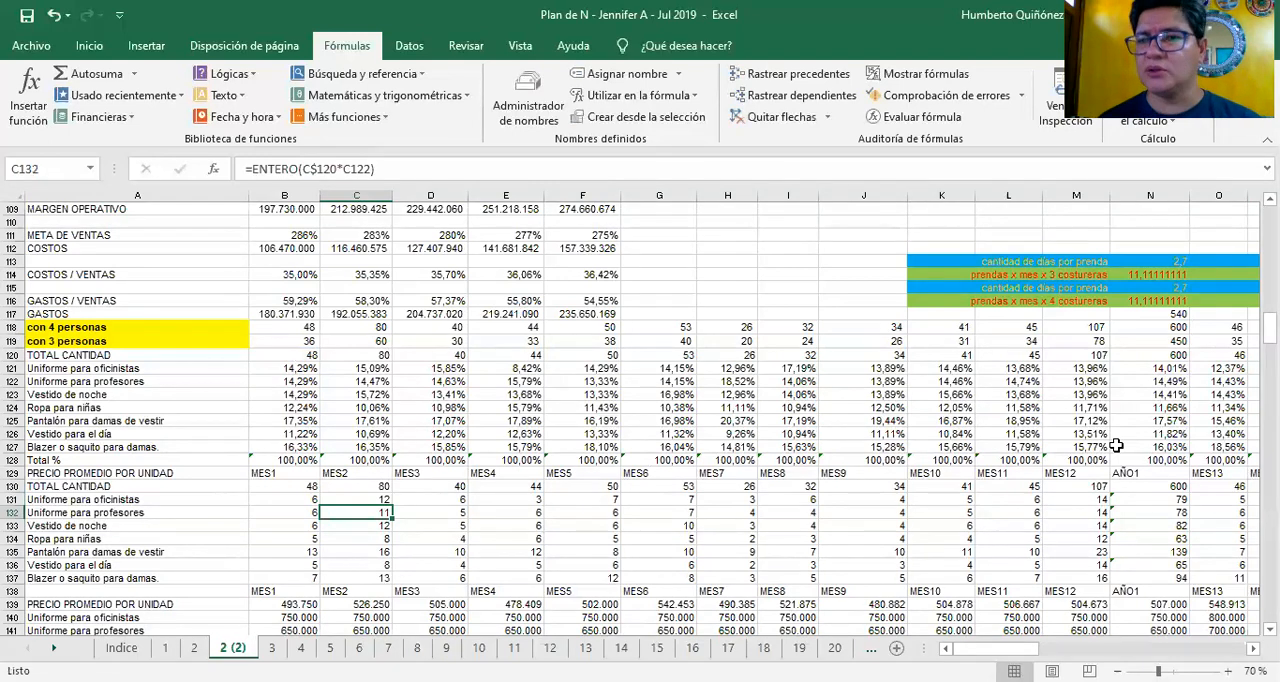
pyautogui.press('Right')
pyautogui.press('Right')
pyautogui.press('Right')
pyautogui.press('Right')
pyautogui.press('Right')
pyautogui.press('Right')
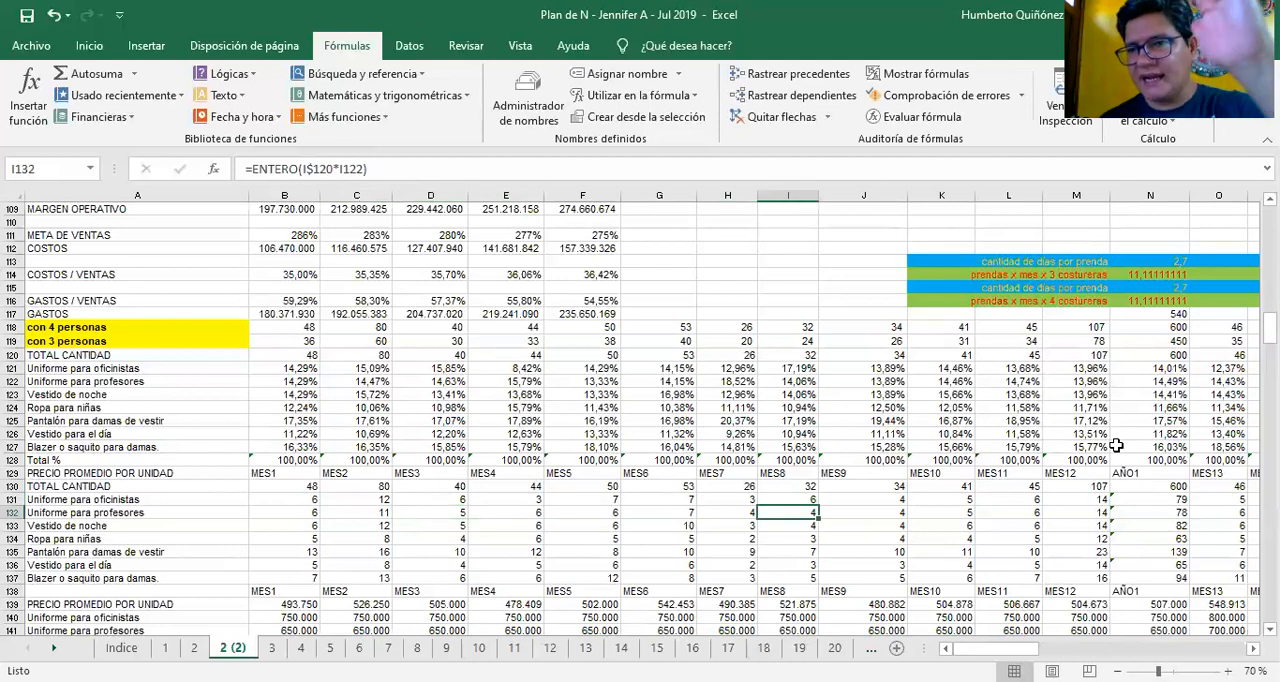
# Check the MES8 product quantity formulas in column I, including Ropa para niñas in I134
pyautogui.press('Down')
pyautogui.press('Down')
pyautogui.press('Down')
pyautogui.press('Up')
pyautogui.press('Up')
pyautogui.press('Up')
pyautogui.press('Up')
pyautogui.press('Up')
pyautogui.press('Up')
pyautogui.press('Up')
pyautogui.press('Up')
pyautogui.press('Up')
pyautogui.press('Up')
pyautogui.press('Up')
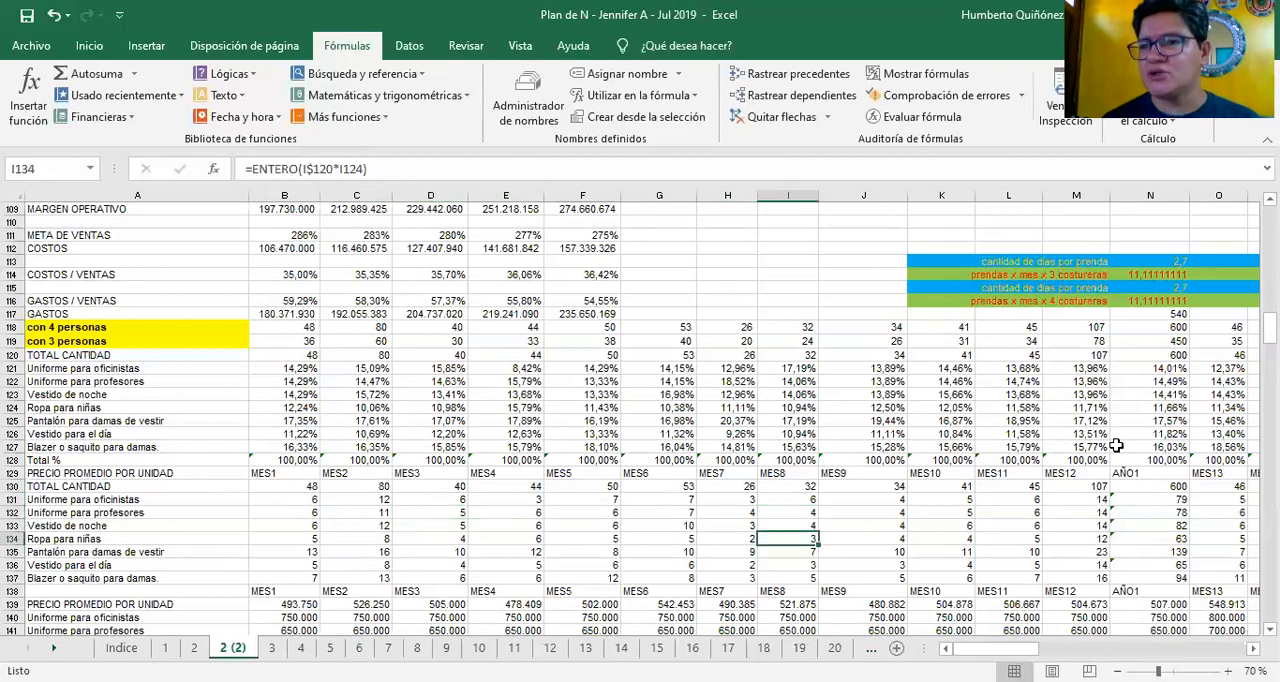
# Inspect the AÑO1 formulas for con 4 personas in N118 and TOTAL CANTIDAD in N120
pyautogui.press('Up')
pyautogui.press('Up')
pyautogui.press('Up')
pyautogui.press('Up')
pyautogui.press('Up')
pyautogui.press('Right')
pyautogui.press('Right')
pyautogui.press('Right')
pyautogui.press('Right')
pyautogui.press('Right')
pyautogui.press('Right')
pyautogui.press('Right')
pyautogui.press('Right')
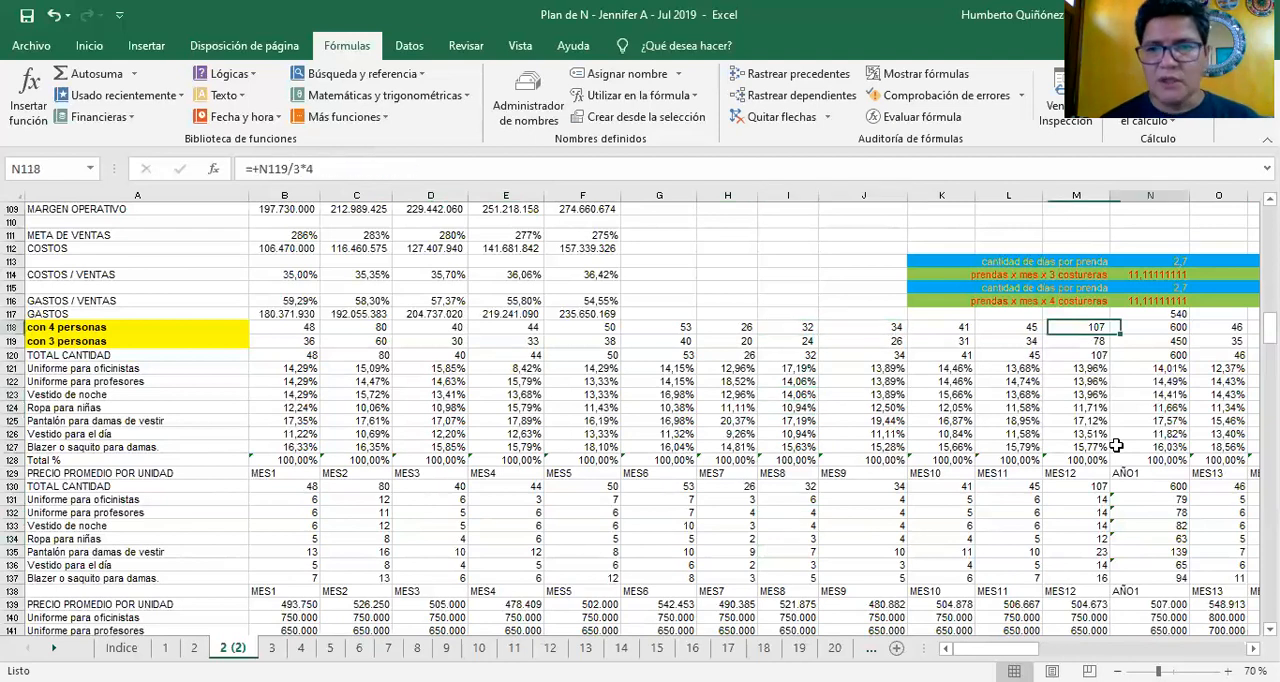
pyautogui.press('Down')
pyautogui.press('Down')
pyautogui.press('Left')
pyautogui.press('Left')
pyautogui.press('Left')
pyautogui.press('Up')
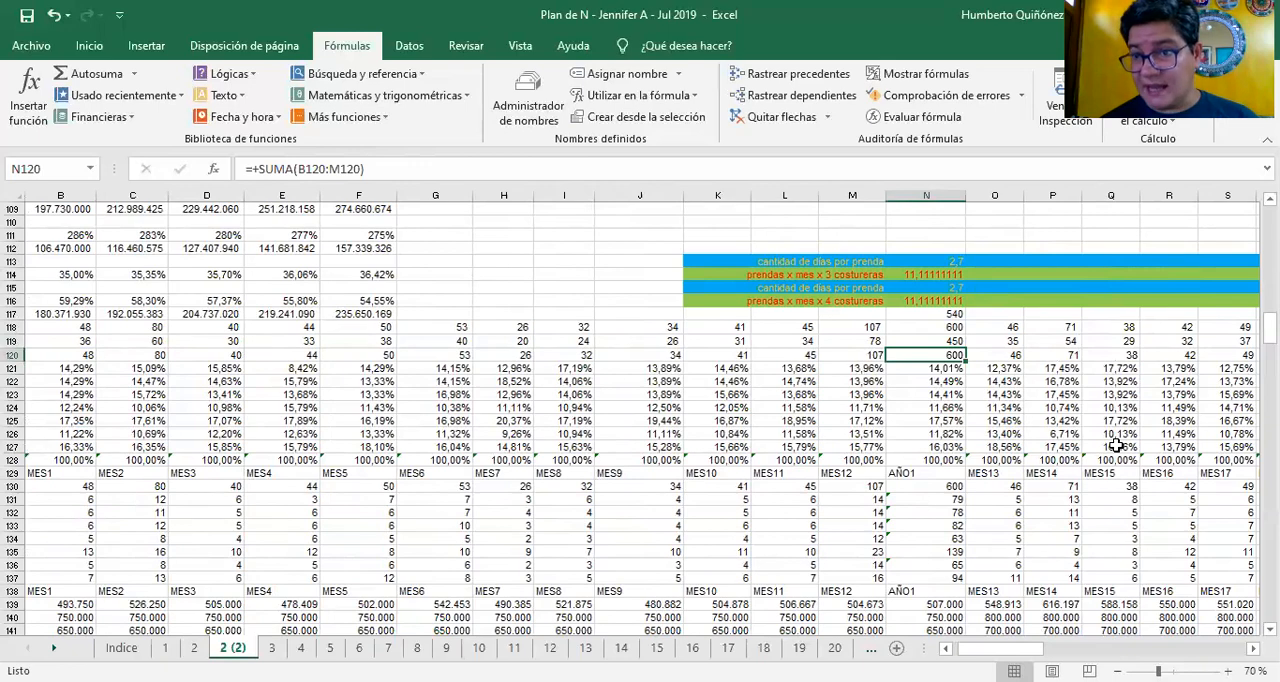
# Examine the monthly TOTAL CANTIDAD values after AÑO1 and the AÑO2 sum formula in AA120
pyautogui.press('Right')
pyautogui.press('Right')
pyautogui.press('Right')
pyautogui.press('Right')
pyautogui.press('Right')
pyautogui.press('Right')
pyautogui.press('Right')
pyautogui.press('Right')
pyautogui.press('Right')
pyautogui.press('Right')
pyautogui.press('Right')
pyautogui.press('Right')
pyautogui.press('Right')
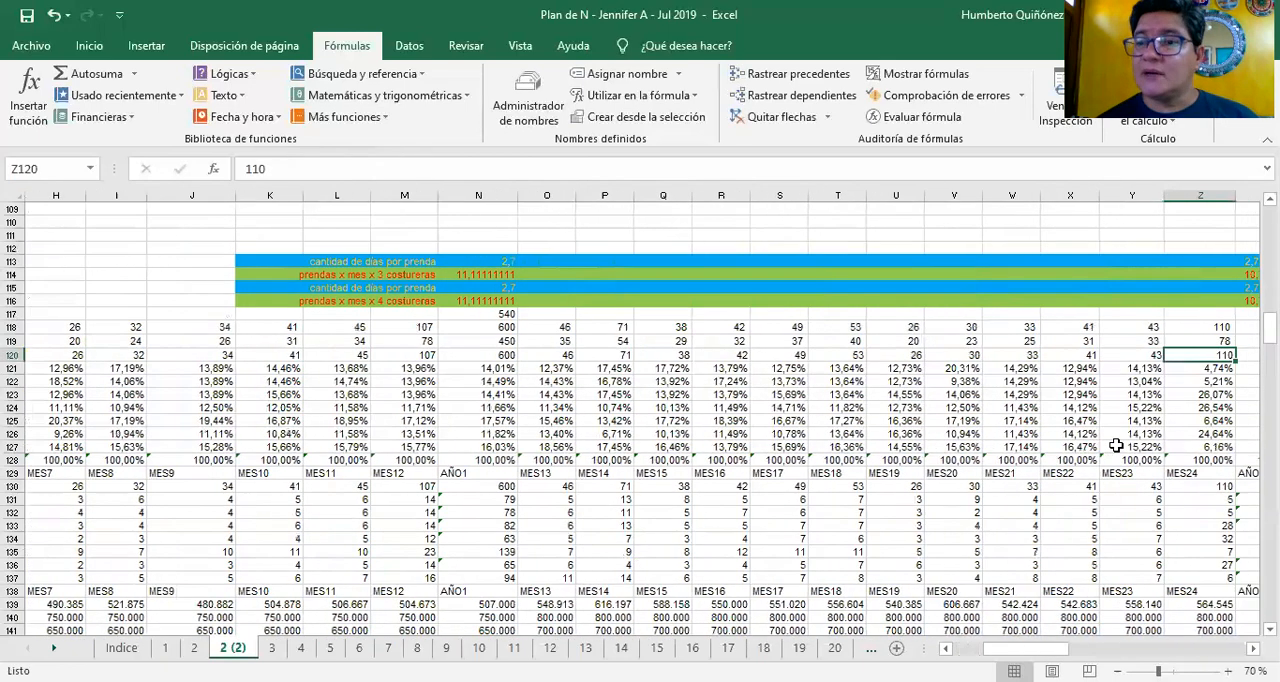
pyautogui.press('Right')
pyautogui.press('Left')
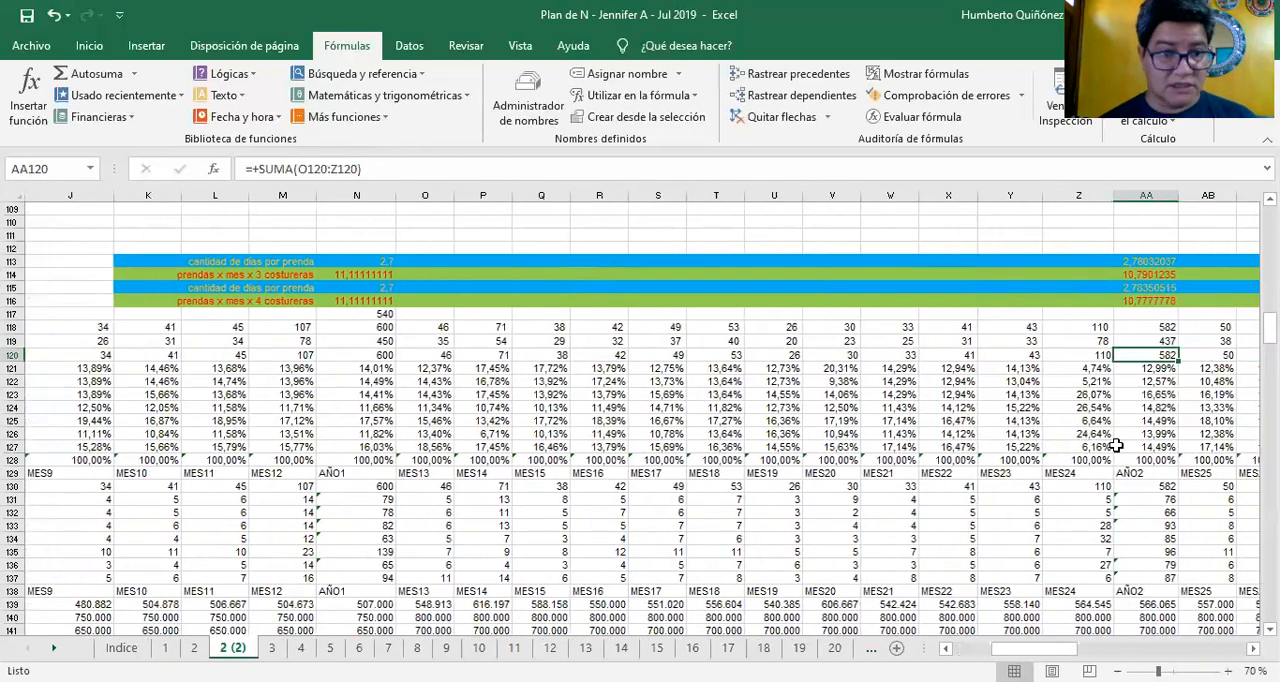
pyautogui.press('Left')
pyautogui.press('Left')
pyautogui.press('Left')
pyautogui.press('Left')
pyautogui.press('Left')
pyautogui.press('Left')
pyautogui.press('Right')
pyautogui.press('Right')
pyautogui.press('Right')
pyautogui.press('Right')
pyautogui.press('Right')
pyautogui.press('Right')
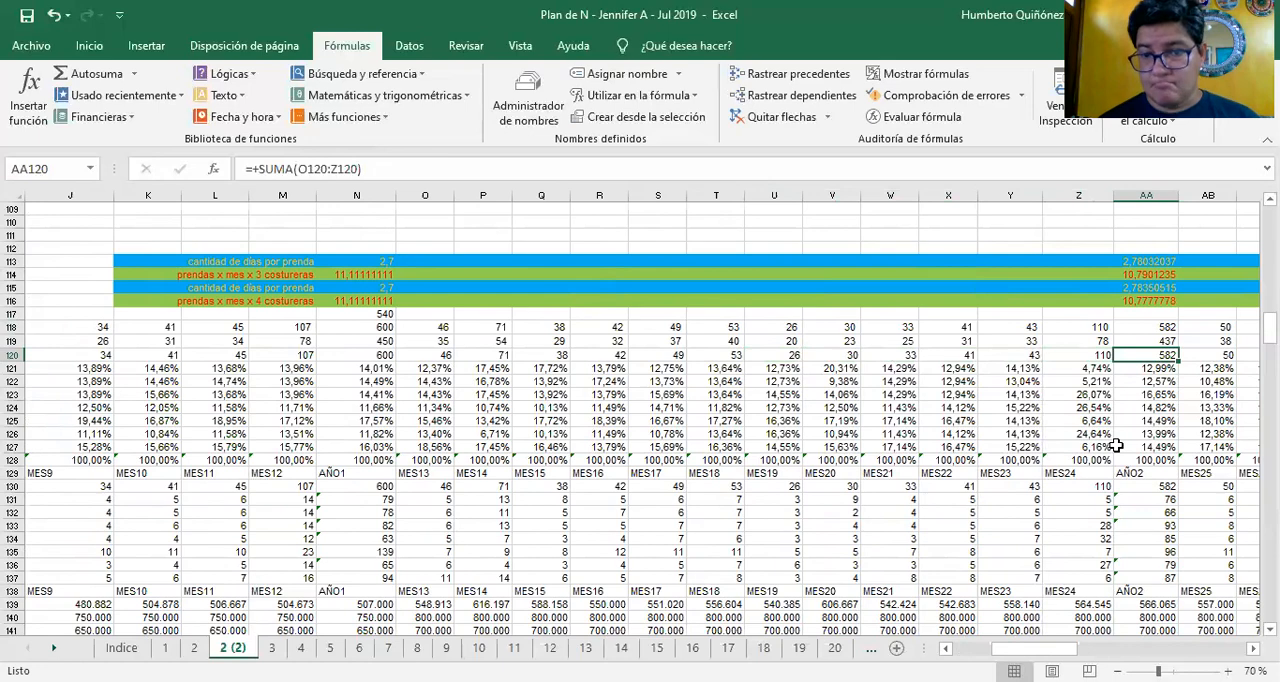
# Go back along the TOTAL CANTIDAD row to the MES1 quantity in B120
pyautogui.press('Left')
pyautogui.press('Left')
pyautogui.press('Left')
pyautogui.press('Left')
pyautogui.press('Left')
pyautogui.press('Left')
pyautogui.press('Left')
pyautogui.press('Left')
pyautogui.press('Left')
pyautogui.press('Left')
pyautogui.press('Left')
pyautogui.press('Left')
pyautogui.press('Left')
pyautogui.press('Left')
pyautogui.press('Left')
pyautogui.press('Left')
pyautogui.press('Left')
pyautogui.press('Left')
pyautogui.press('Left')
pyautogui.press('Left')
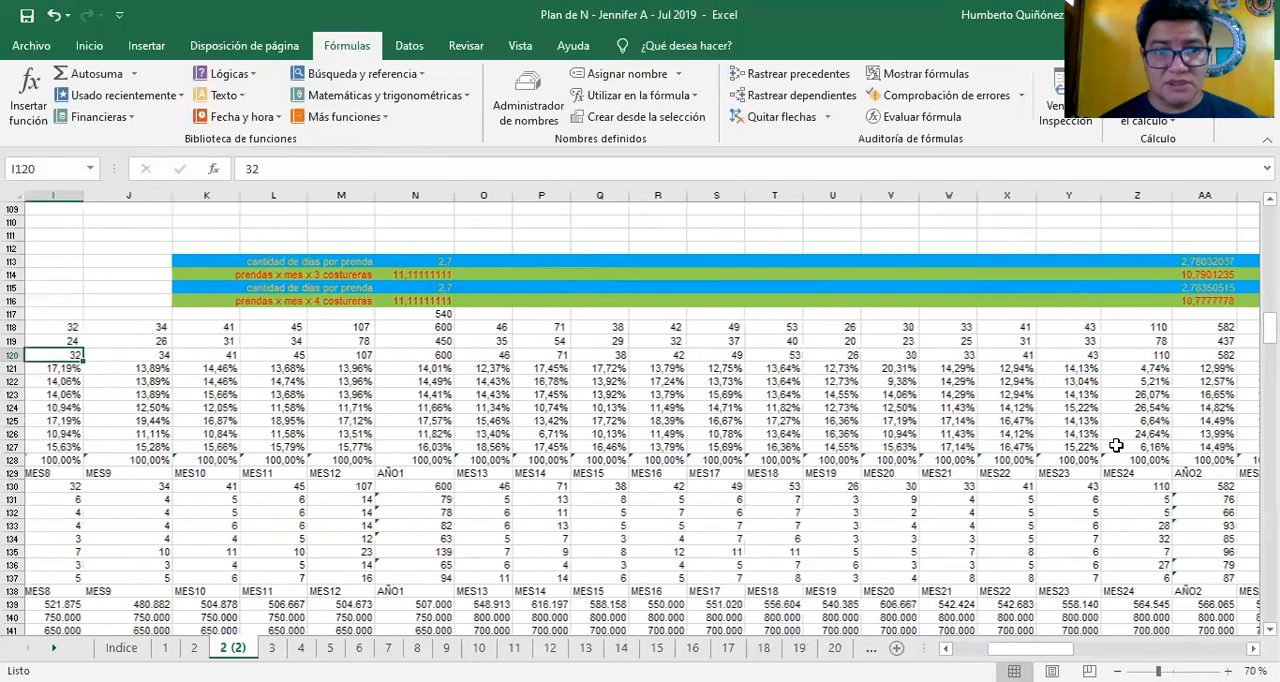
pyautogui.press('Left')
pyautogui.press('Left')
pyautogui.press('Left')
pyautogui.press('Left')
pyautogui.press('Left')
pyautogui.press('Right')
pyautogui.press('Right')
pyautogui.press('Right')
pyautogui.press('Right')
pyautogui.press('Right')
pyautogui.press('Right')
pyautogui.press('Right')
pyautogui.press('Right')
pyautogui.press('Right')
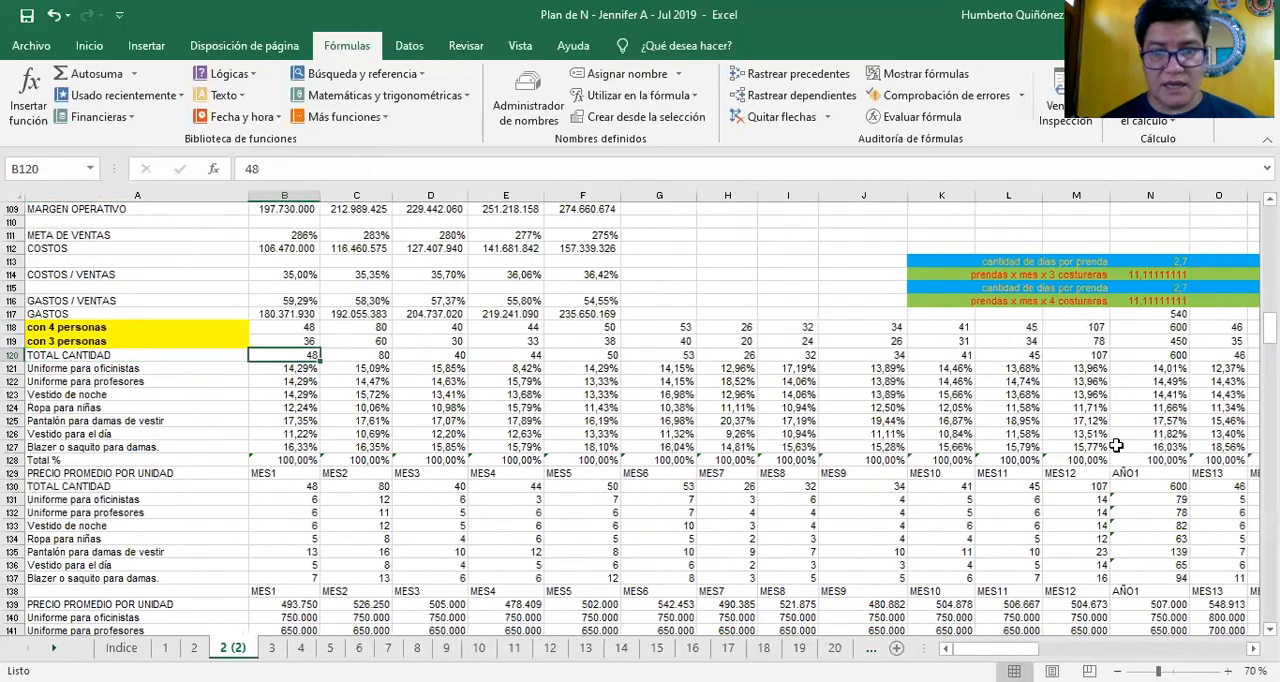
# Follow the monthly totals in row 120 from MES1 through MES24 to AÑO2 in AA120
pyautogui.press('Right')
pyautogui.press('Right')
pyautogui.press('Right')
pyautogui.press('Right')
pyautogui.press('Right')
pyautogui.press('Right')
pyautogui.press('Right')
pyautogui.press('Right')
pyautogui.press('Right')
pyautogui.press('Right')
pyautogui.press('Right')
pyautogui.press('Right')
pyautogui.press('Right')
pyautogui.press('Right')
pyautogui.press('Right')
pyautogui.press('Right')
pyautogui.press('Right')
pyautogui.press('Right')
pyautogui.press('Right')
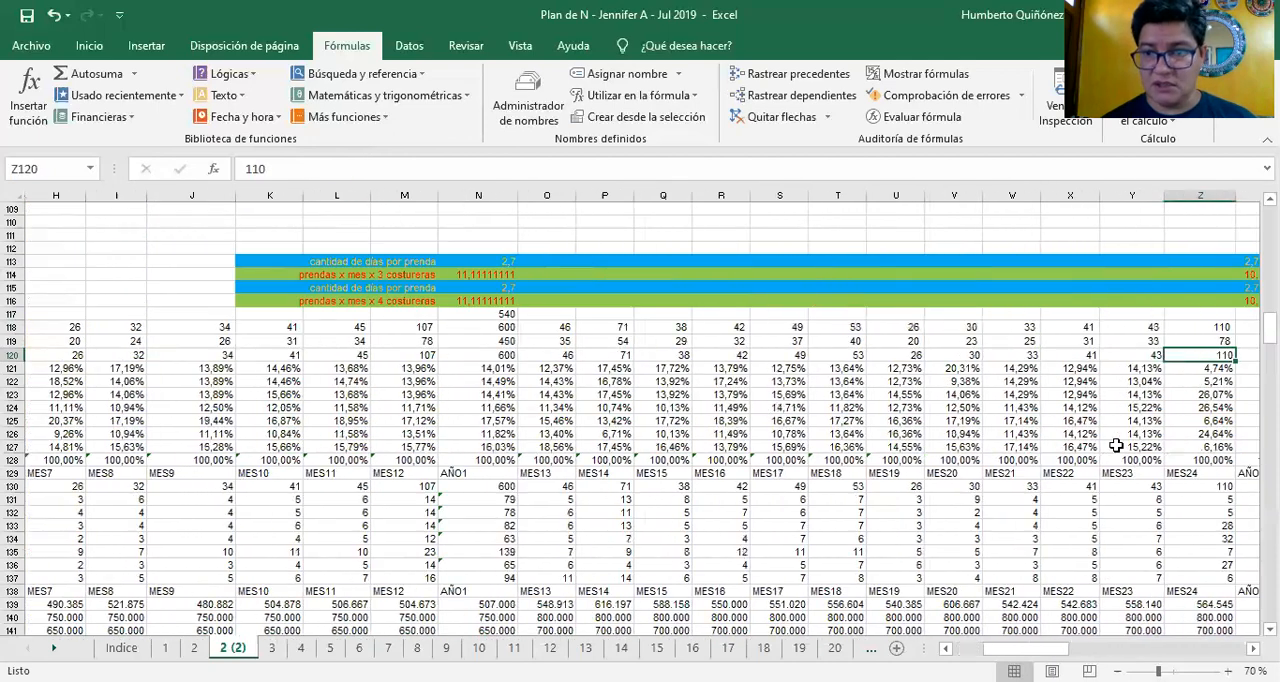
pyautogui.press('Left')
pyautogui.press('Left')
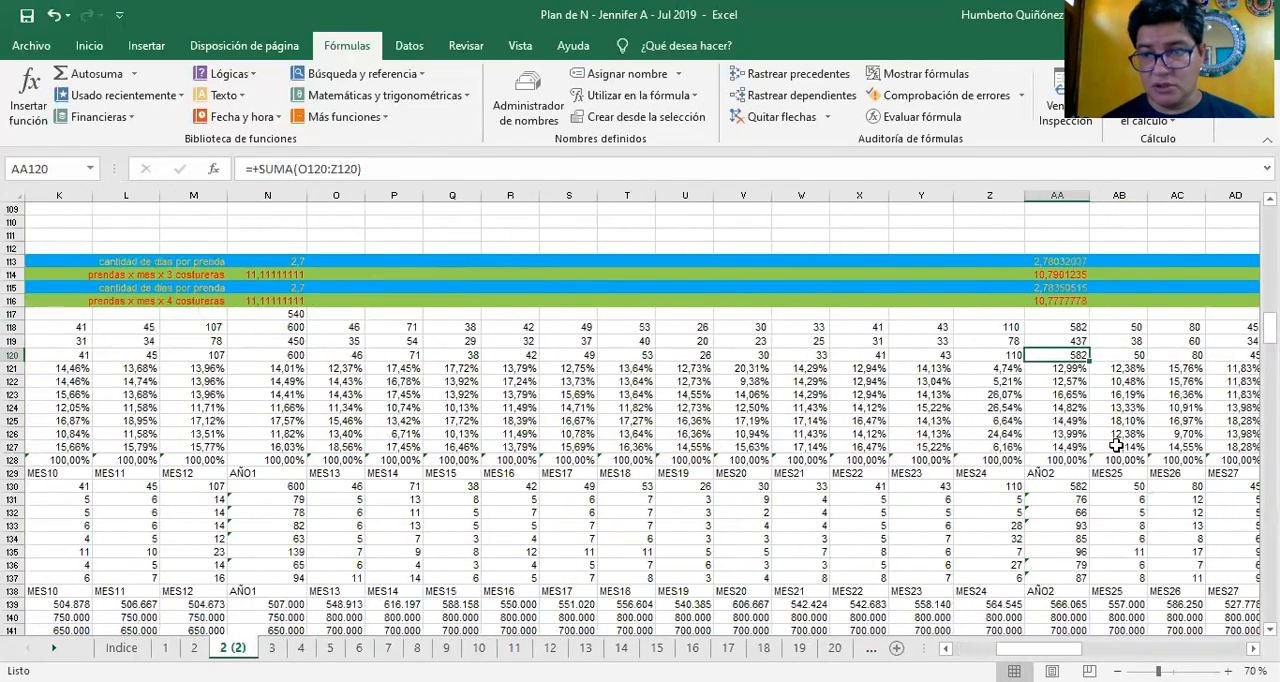
# Continue reviewing the TOTAL CANTIDAD row from MES25 to the AÑO4 sum in BA120
pyautogui.press('Right')
pyautogui.press('Right')
pyautogui.press('Right')
pyautogui.press('Right')
pyautogui.press('Right')
pyautogui.press('Right')
pyautogui.press('Right')
pyautogui.press('Right')
pyautogui.press('Right')
pyautogui.press('Right')
pyautogui.press('Right')
pyautogui.press('Right')
pyautogui.press('Right')
pyautogui.press('Right')
pyautogui.press('Right')
pyautogui.press('Right')
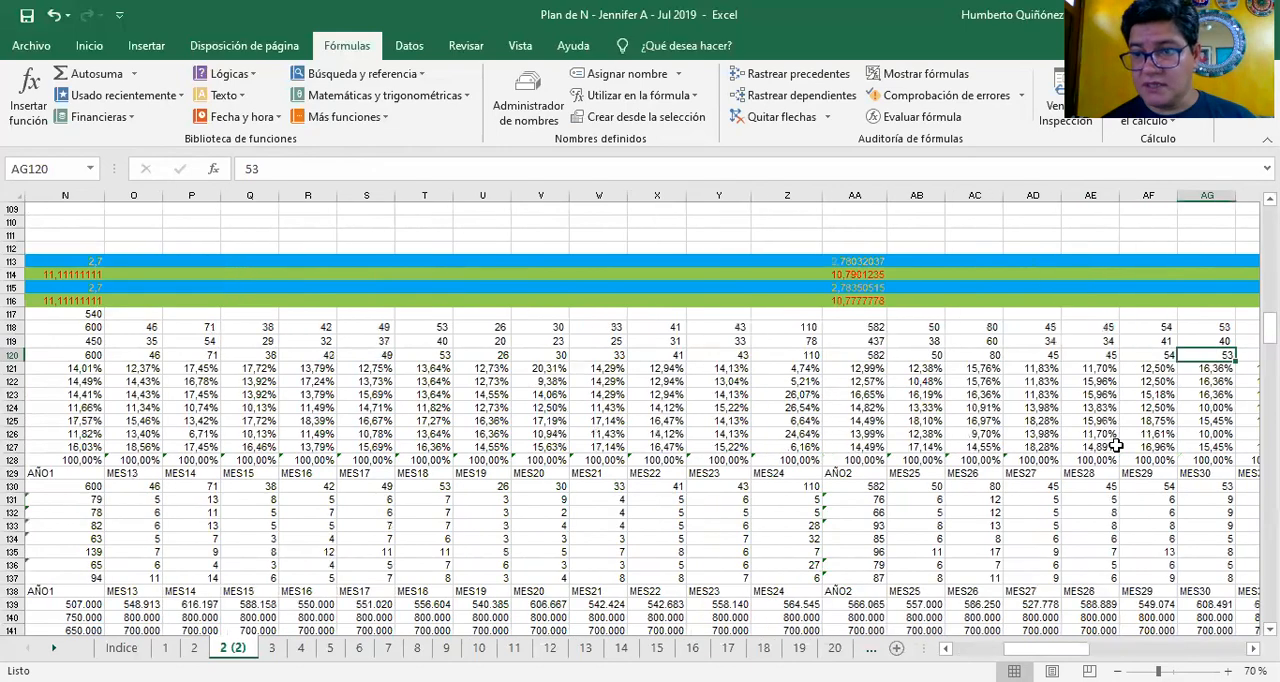
pyautogui.press('Right')
pyautogui.press('Right')
pyautogui.press('Right')
pyautogui.press('Right')
pyautogui.press('Right')
pyautogui.press('Right')
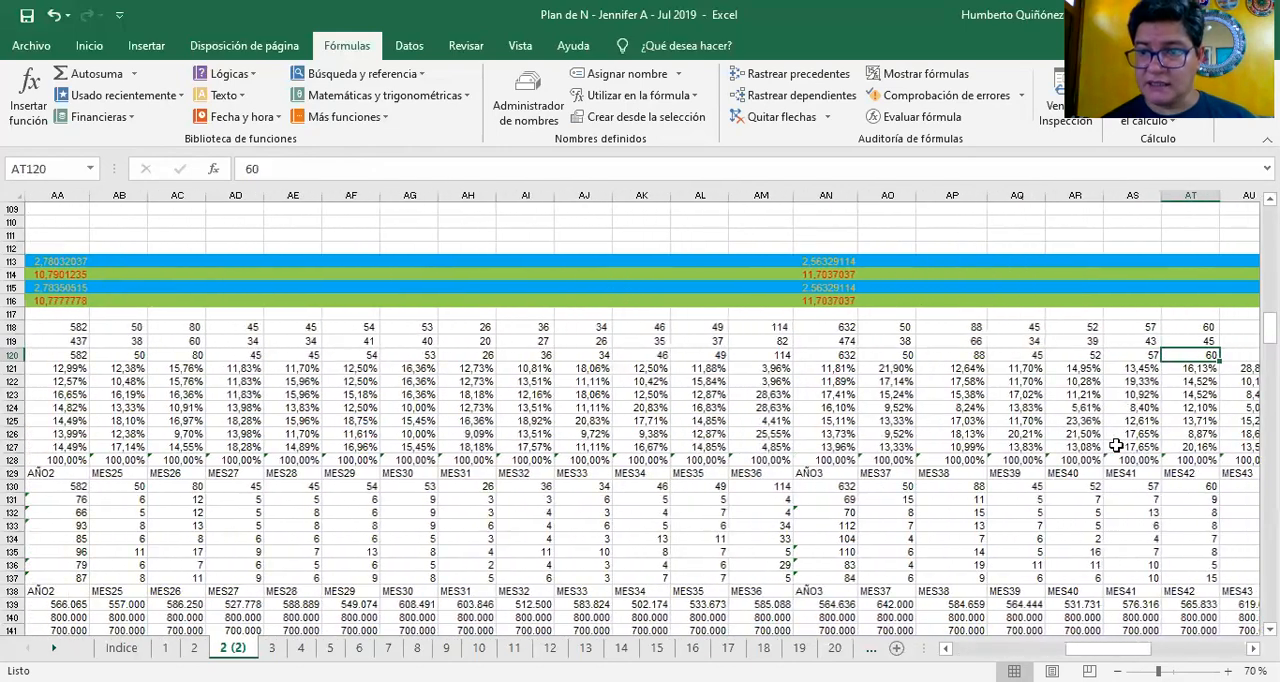
pyautogui.press('Right')
pyautogui.press('Right')
pyautogui.press('Right')
pyautogui.press('Right')
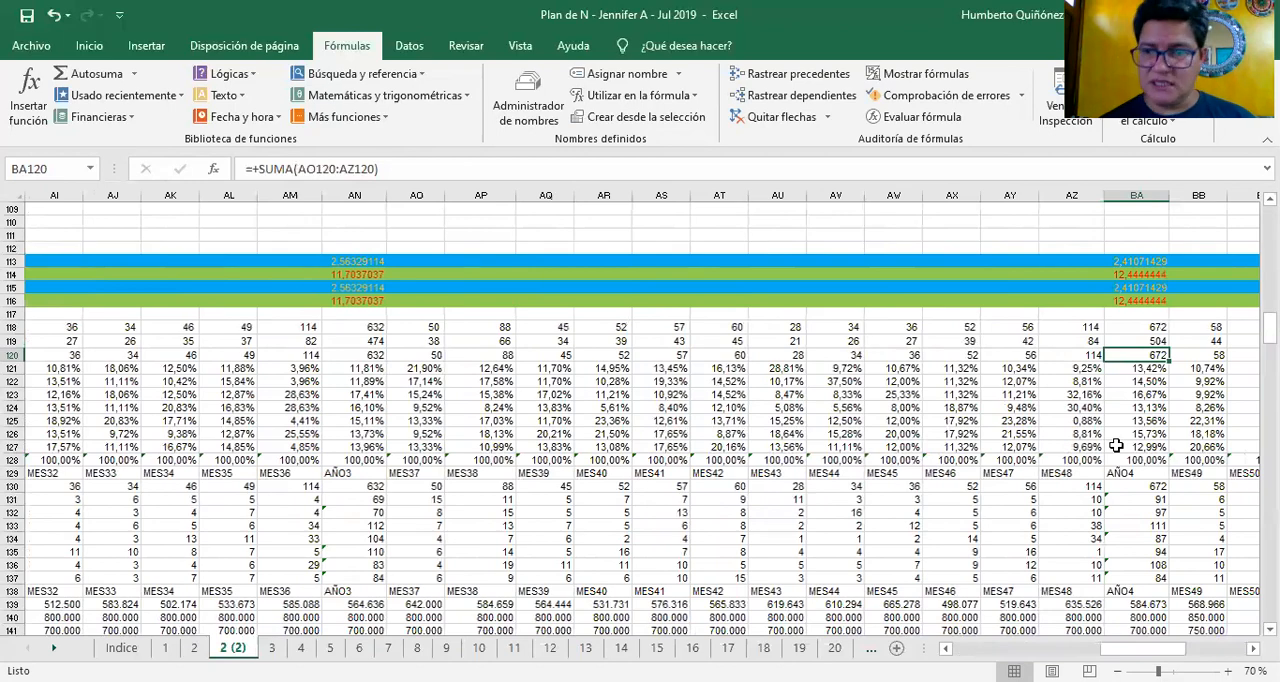
# Review the MES49 to MES60 total quantities through AÑO5 to the end of row 120
pyautogui.press('Right')
pyautogui.press('Right')
pyautogui.press('Right')
pyautogui.press('Right')
pyautogui.press('Right')
pyautogui.press('Right')
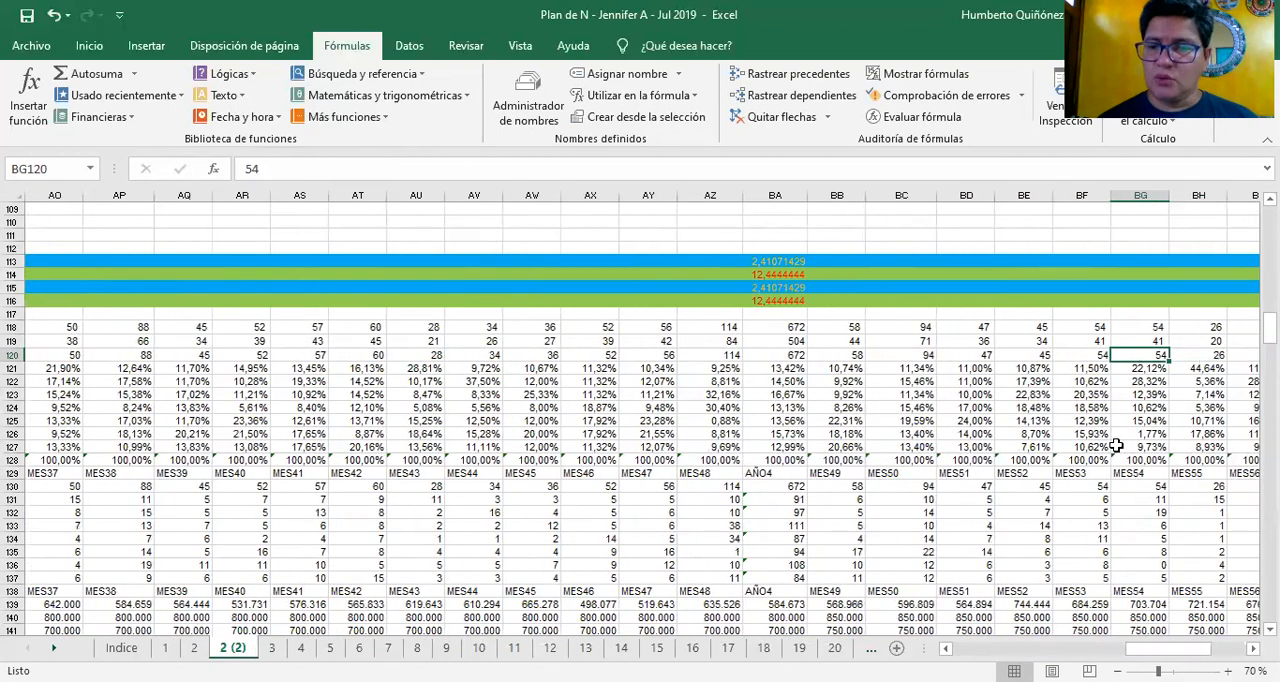
pyautogui.press('Right')
pyautogui.press('Right')
pyautogui.press('Right')
pyautogui.press('Right')
pyautogui.press('Right')
pyautogui.press('Right')
pyautogui.press('Right')
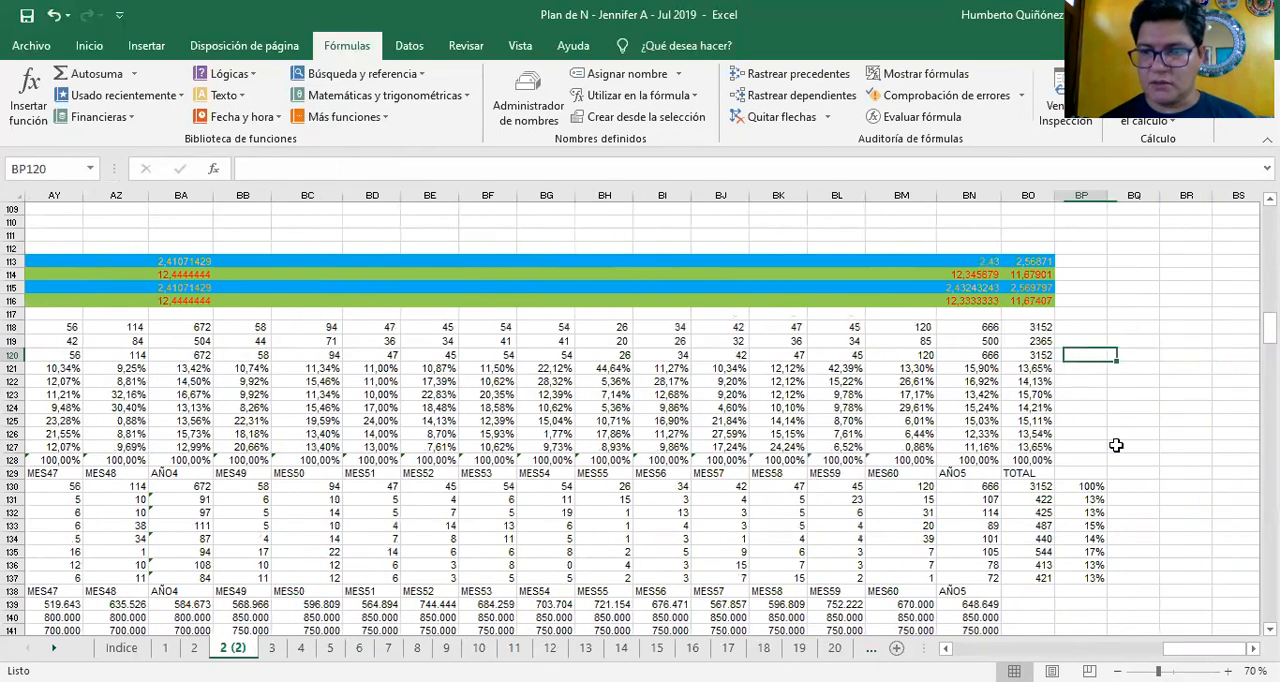
# Return to the start of row 120 and check the first-year quantities against the AÑO1 sum in N120
pyautogui.press('Left')
pyautogui.press('Home')
pyautogui.press('Right')
pyautogui.press('Right')
pyautogui.press('Right')
pyautogui.press('Right')
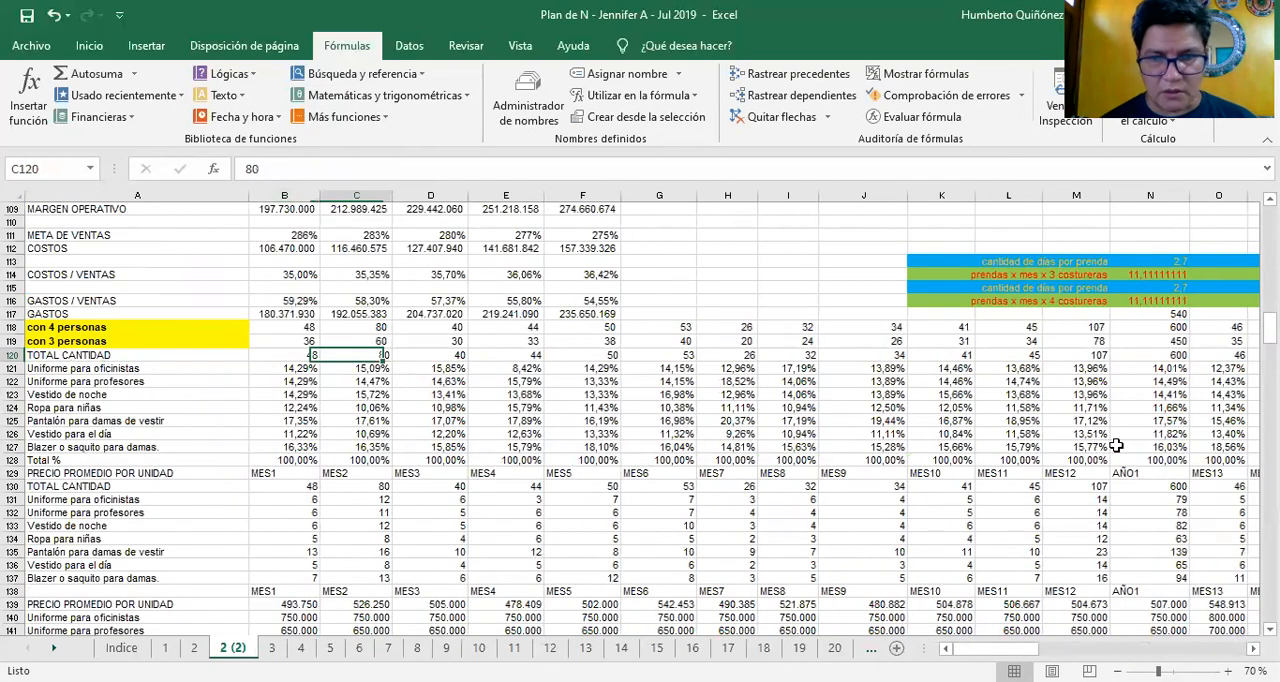
pyautogui.press('Right')
pyautogui.press('Right')
pyautogui.press('Right')
pyautogui.press('Right')
pyautogui.press('Right')
pyautogui.press('Right')
pyautogui.press('Right')
pyautogui.press('Right')
pyautogui.press('Right')
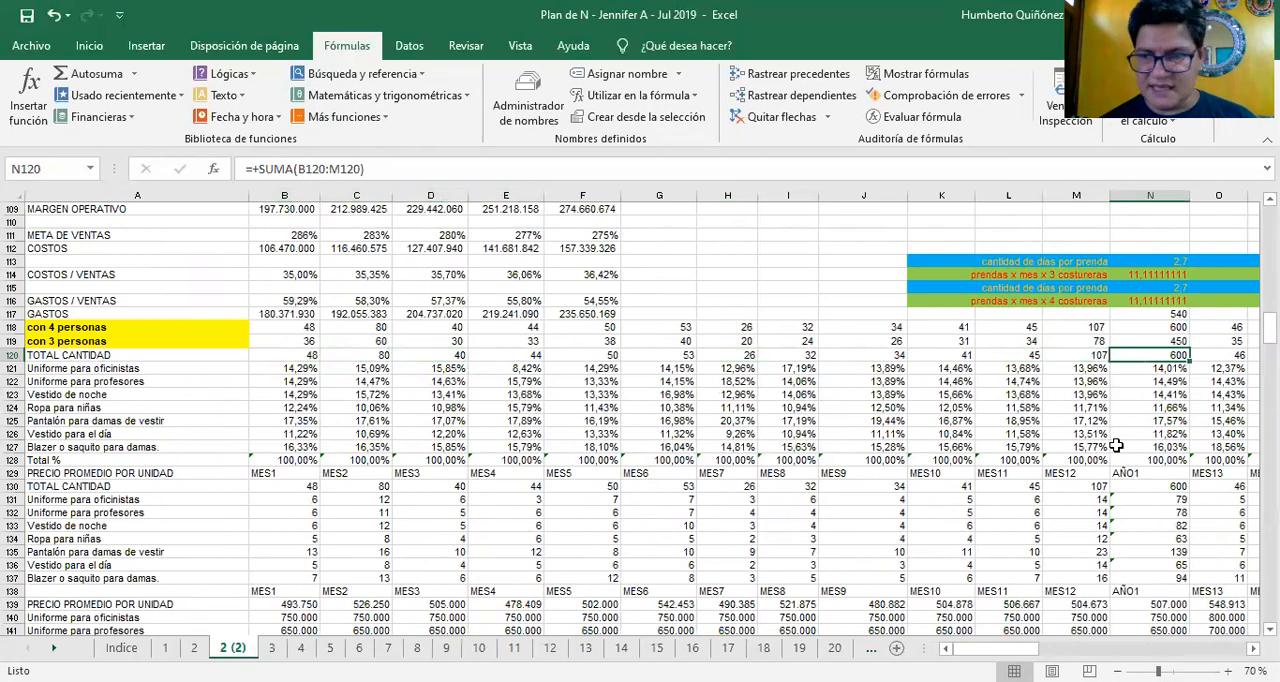
# Check the second-year monthly total quantities from MES13 to MES24, continuing past AÑO2 to MES25 in AB120
pyautogui.press('Right')
pyautogui.press('Right')
pyautogui.press('Right')
pyautogui.press('Right')
pyautogui.press('Right')
pyautogui.press('Right')
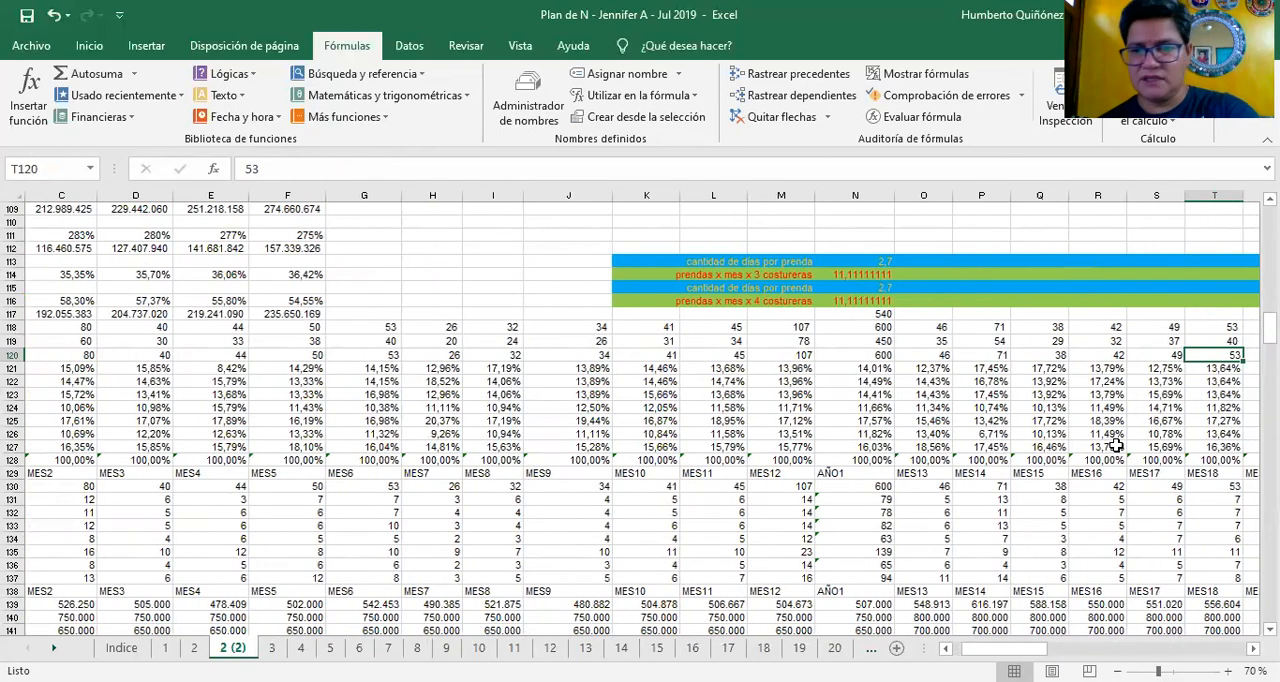
pyautogui.press('Right')
pyautogui.press('Right')
pyautogui.press('Right')
pyautogui.press('Right')
pyautogui.press('Right')
pyautogui.press('Right')
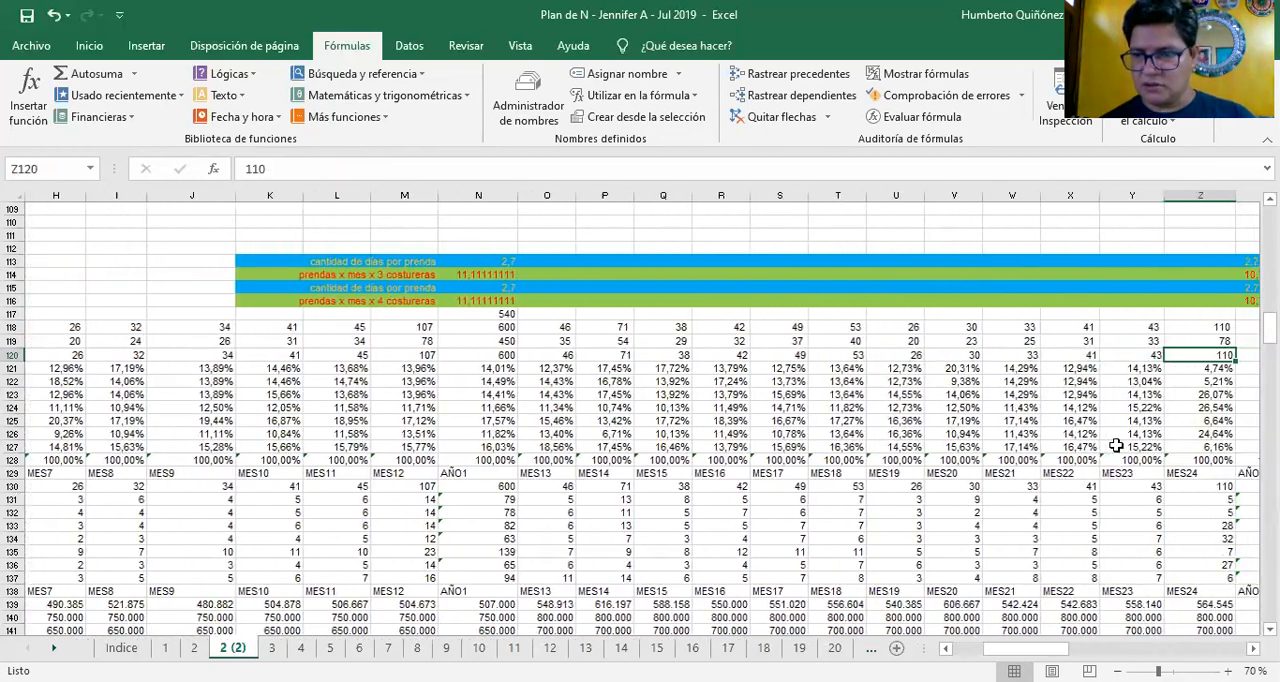
pyautogui.press('Right')
# Review the third- and fourth-year monthly total quantities in row 120 up to MES48 in AZ120
pyautogui.press('Right')
pyautogui.press('Right')
pyautogui.press('Right')
pyautogui.press('Right')
pyautogui.press('Right')
pyautogui.press('Right')
pyautogui.press('Right')
pyautogui.press('Right')
pyautogui.press('Right')
pyautogui.press('Right')
pyautogui.press('Right')
pyautogui.press('Right')
pyautogui.press('Right')
pyautogui.press('Right')
pyautogui.press('Right')
pyautogui.press('Right')
pyautogui.press('Right')
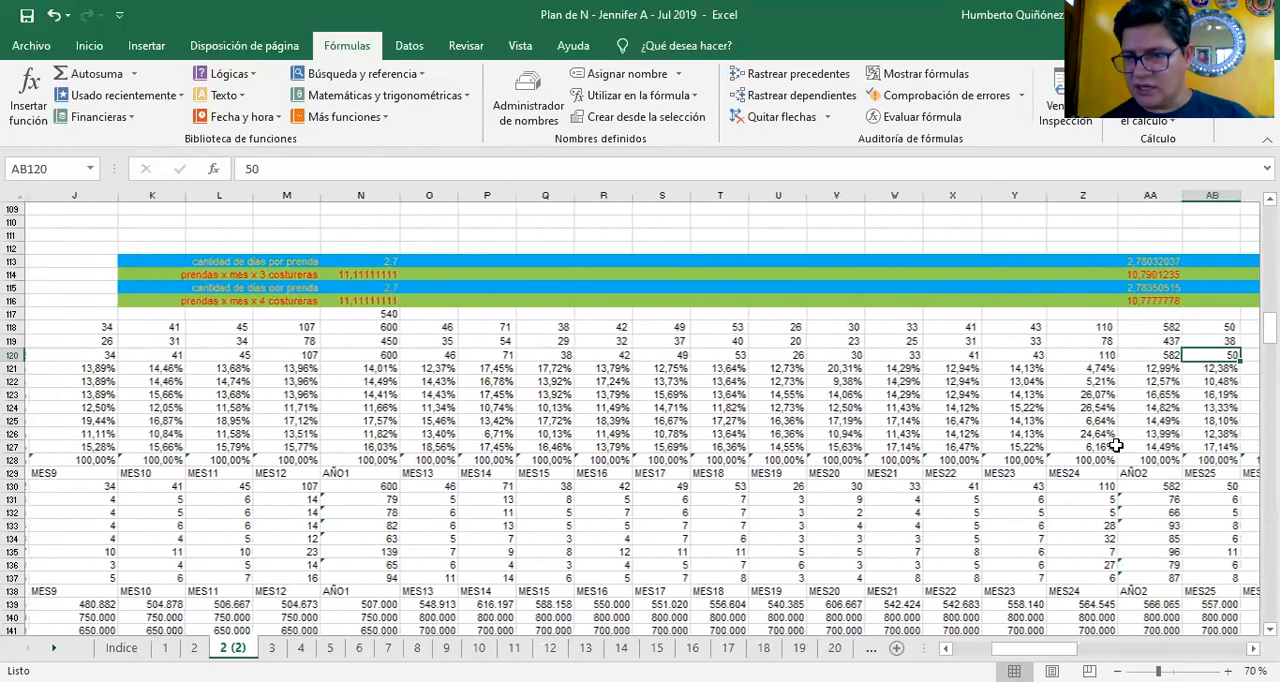
pyautogui.press('Right')
pyautogui.press('Right')
pyautogui.press('Right')
pyautogui.press('Right')
pyautogui.press('Right')
pyautogui.press('Right')
pyautogui.press('Right')
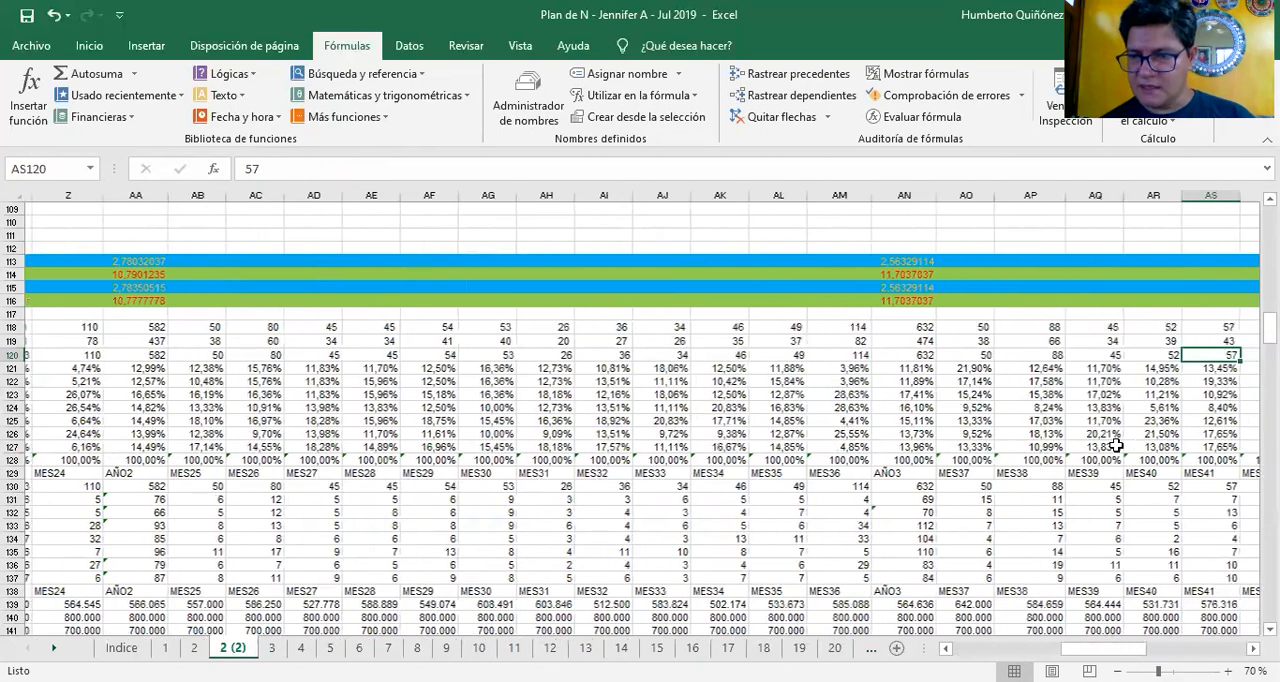
pyautogui.press('Right')
pyautogui.press('Right')
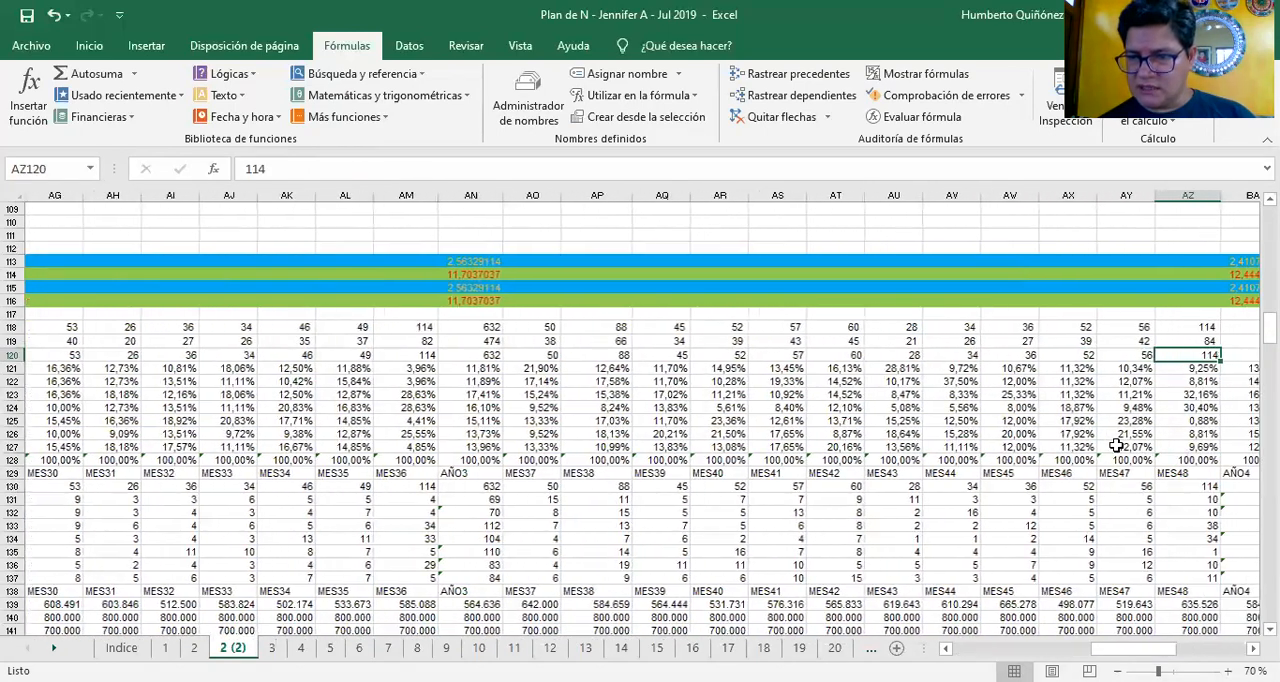
pyautogui.press('Left')
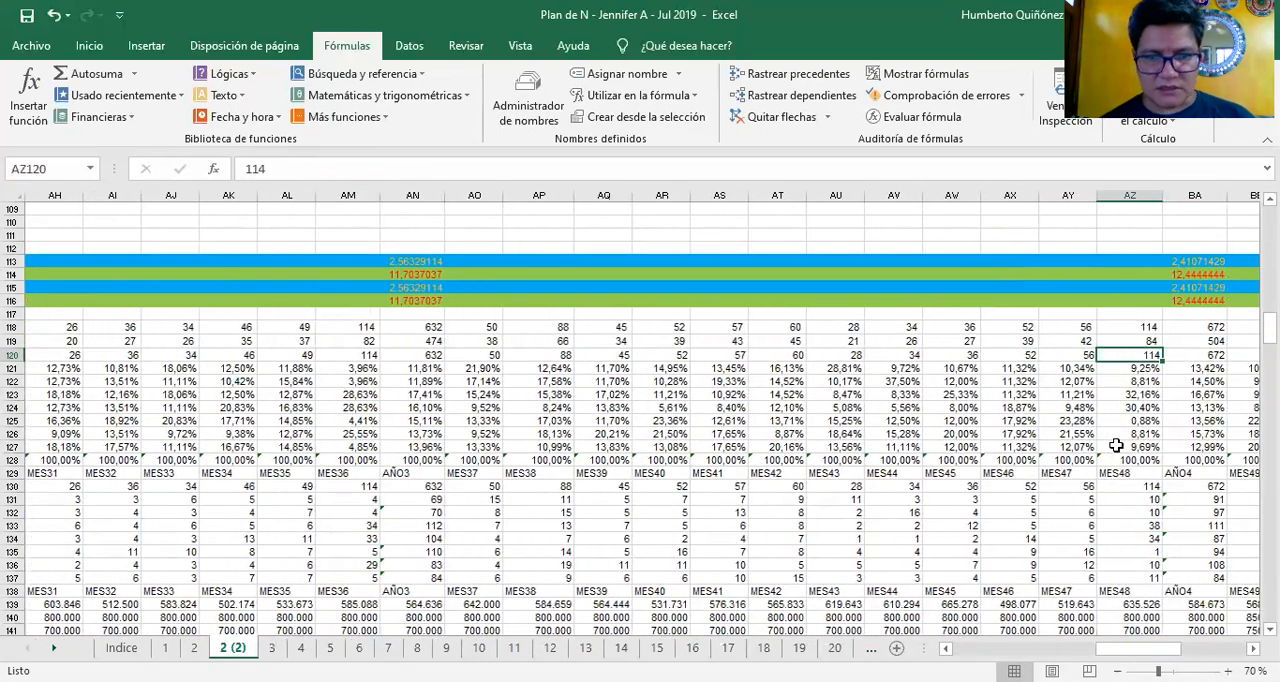
# Inspect the AÑO3 TOTAL CANTIDAD sum formula in AN120 and go back to MES23 in Y120
pyautogui.press('Left')
pyautogui.press('Left')
pyautogui.press('Left')
pyautogui.press('Left')
pyautogui.press('Left')
pyautogui.press('Left')
pyautogui.press('Left')
pyautogui.press('Left')
pyautogui.press('Left')
pyautogui.press('Left')
pyautogui.press('Left')
pyautogui.press('Left')
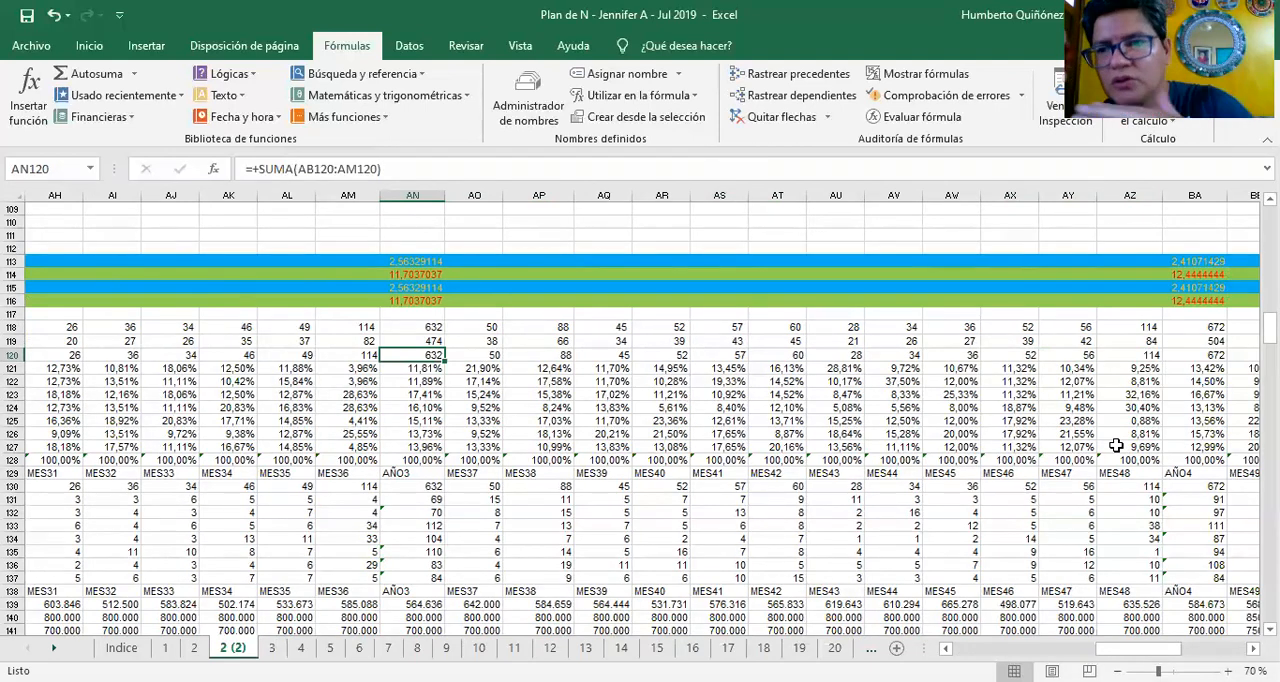
pyautogui.press('Left')
pyautogui.press('Left')
pyautogui.press('Left')
pyautogui.press('Left')
pyautogui.press('Left')
pyautogui.press('Left')
pyautogui.press('Left')
pyautogui.press('Left')
pyautogui.press('Left')
pyautogui.press('Left')
pyautogui.press('Left')
pyautogui.press('Left')
pyautogui.press('Left')
pyautogui.press('Left')
pyautogui.press('Left')
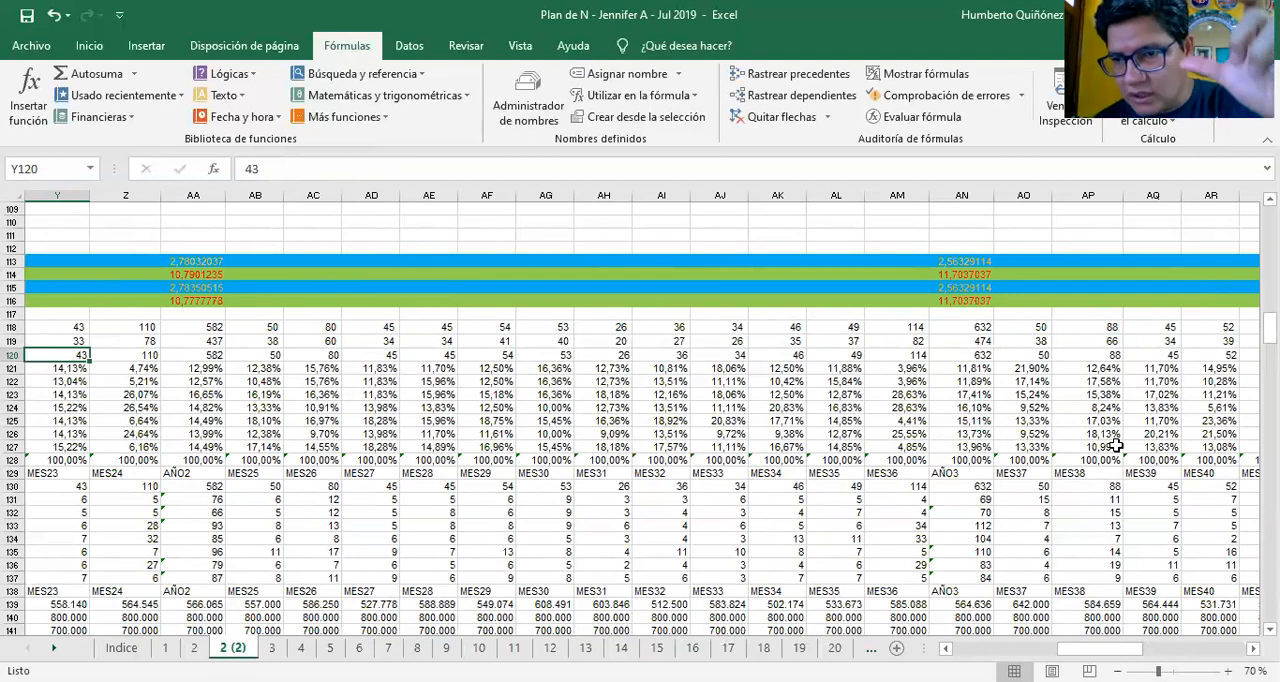
# Recheck the total quantities in row 120 from MES23 past AÑO3 to MES37 in AO120
pyautogui.press('Right')
pyautogui.press('Right')
pyautogui.press('Right')
pyautogui.press('Right')
pyautogui.press('Right')
pyautogui.press('Right')
pyautogui.press('Right')
pyautogui.press('Right')
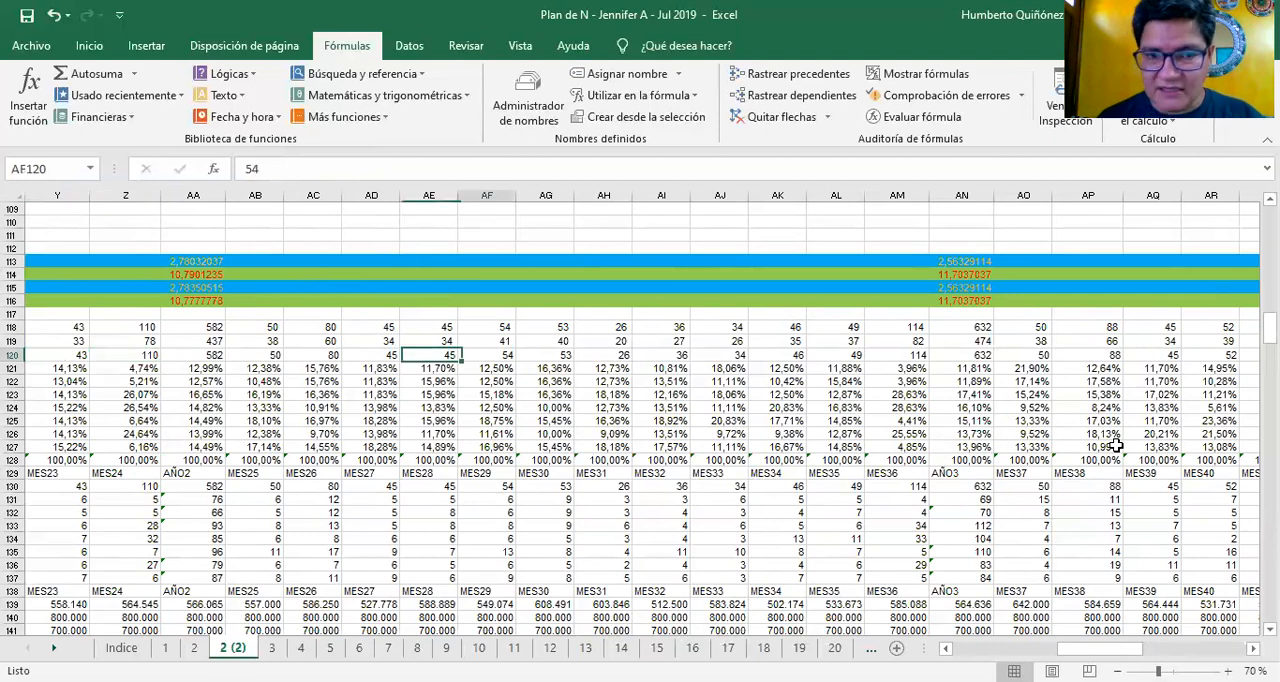
pyautogui.press('Right')
pyautogui.press('Right')
pyautogui.press('Right')
pyautogui.press('Right')
pyautogui.press('Right')
pyautogui.press('Right')
pyautogui.press('Right')
pyautogui.press('Right')
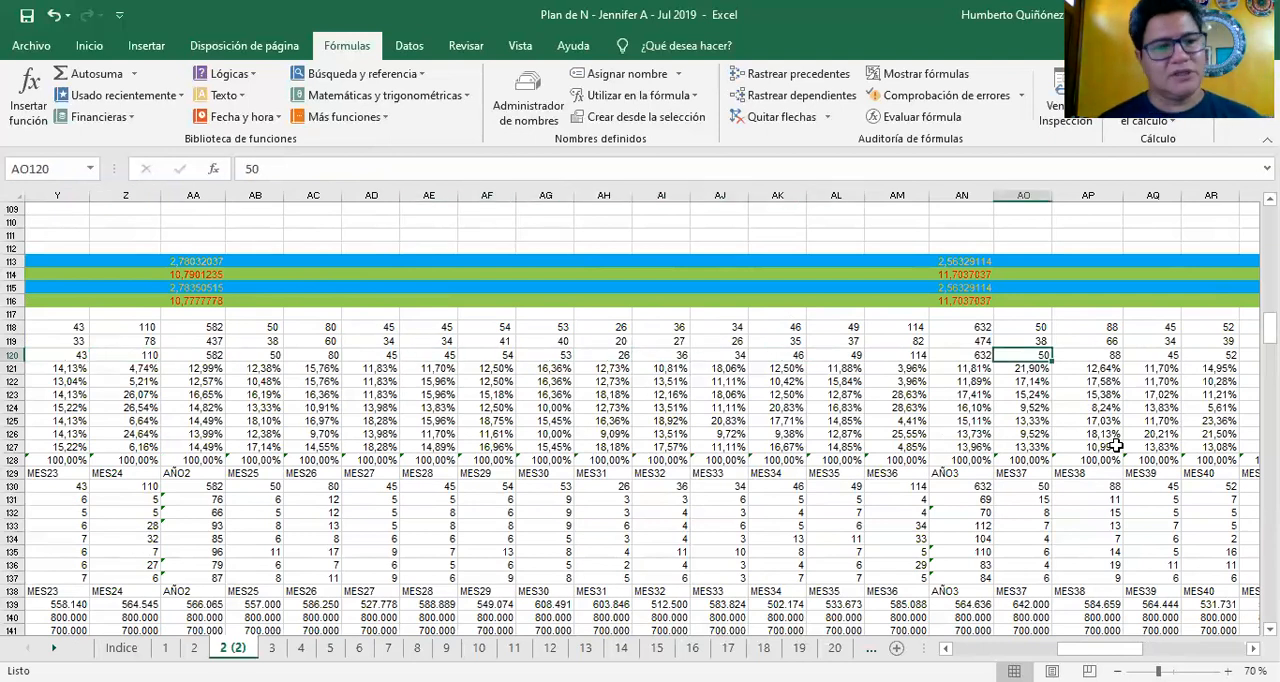
# Review the fourth-year monthly total quantities and the AÑO4 sum formula in BA120
pyautogui.press('Left')
pyautogui.press('Right')
pyautogui.press('Right')
pyautogui.press('Right')
pyautogui.press('Right')
pyautogui.press('Right')
pyautogui.press('Right')
pyautogui.press('Right')
pyautogui.press('Right')
pyautogui.press('Right')
pyautogui.press('Right')
pyautogui.press('Right')
pyautogui.press('Right')
pyautogui.press('Right')
pyautogui.press('Right')
pyautogui.press('Right')
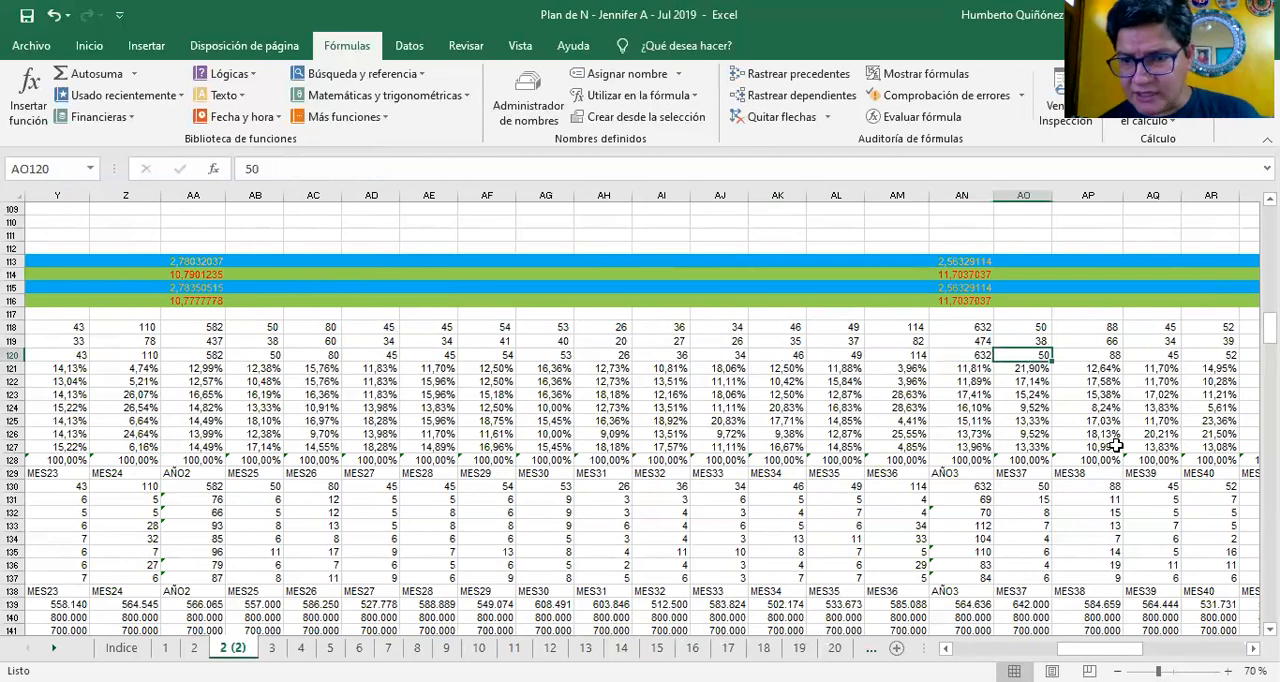
pyautogui.press('Left')
pyautogui.press('Left')
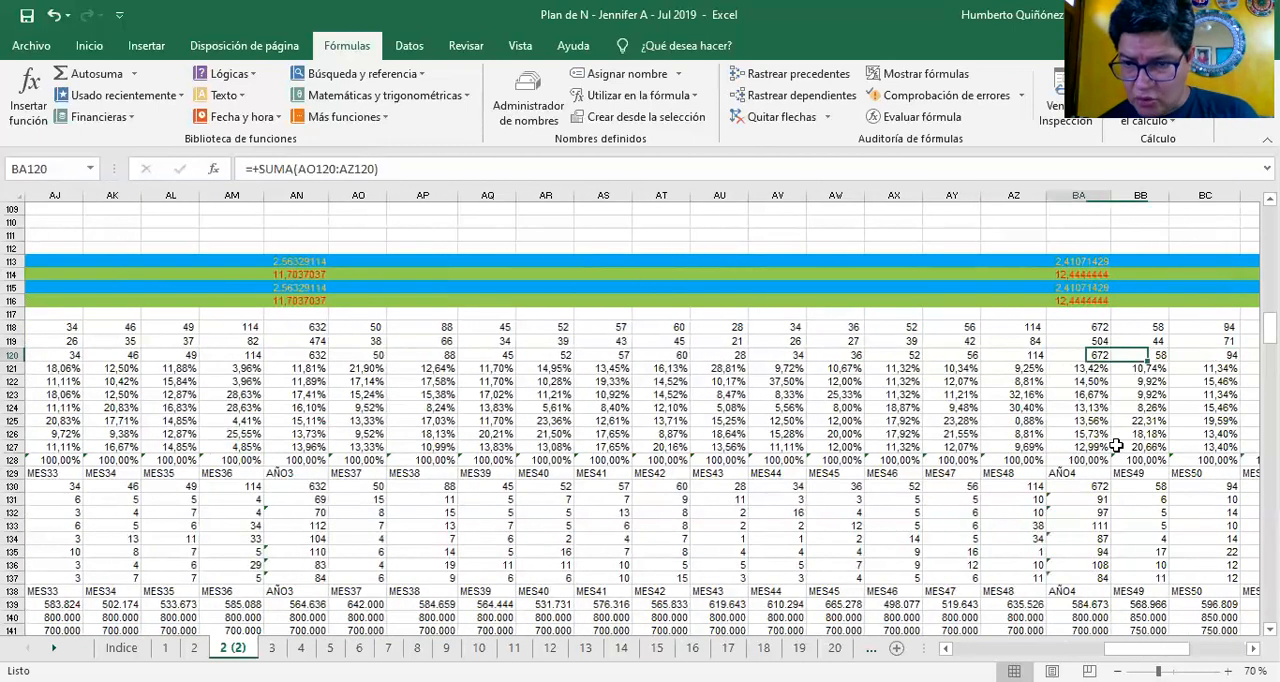
# Inspect the AÑO5 TOTAL CANTIDAD sum in BN120 and the five-year total formula in BO120
pyautogui.press('Right')
pyautogui.press('Right')
pyautogui.press('Right')
pyautogui.press('Right')
pyautogui.press('Right')
pyautogui.press('Right')
pyautogui.press('Right')
pyautogui.press('Right')
pyautogui.press('Right')
pyautogui.press('Right')
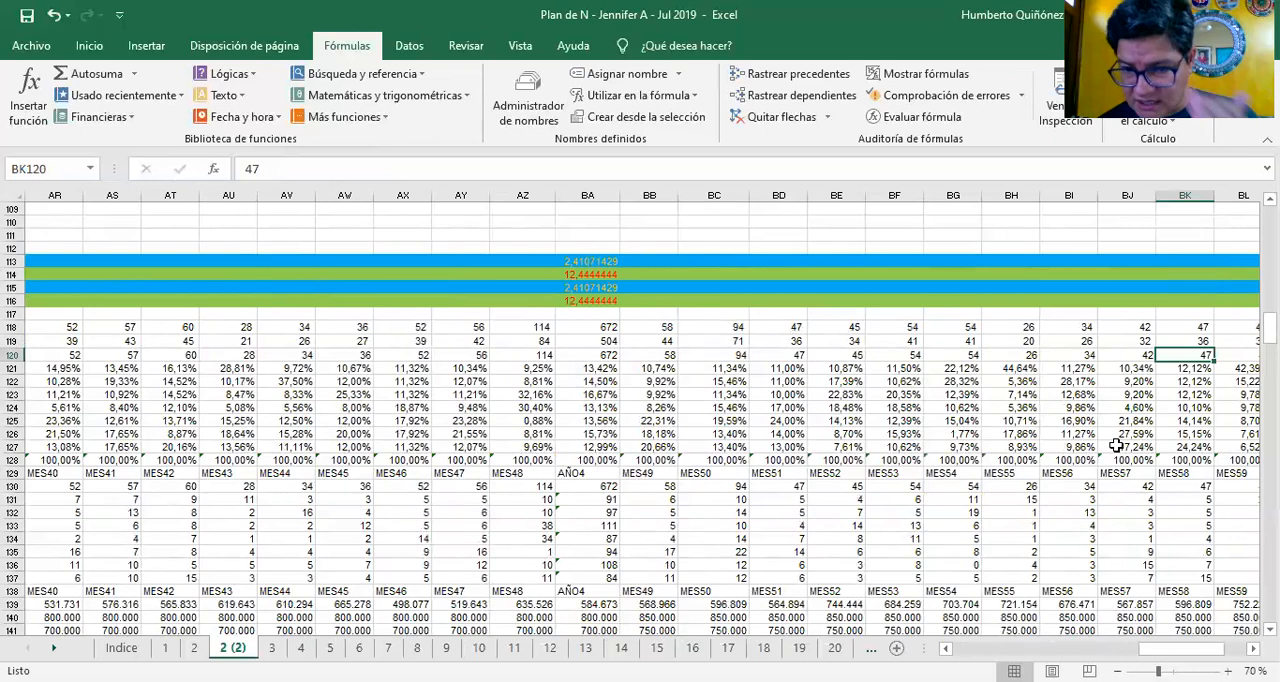
pyautogui.press('Right')
pyautogui.press('Right')
pyautogui.press('Right')
pyautogui.press('Right')
pyautogui.press('Right')
pyautogui.press('Left')
pyautogui.press('Left')
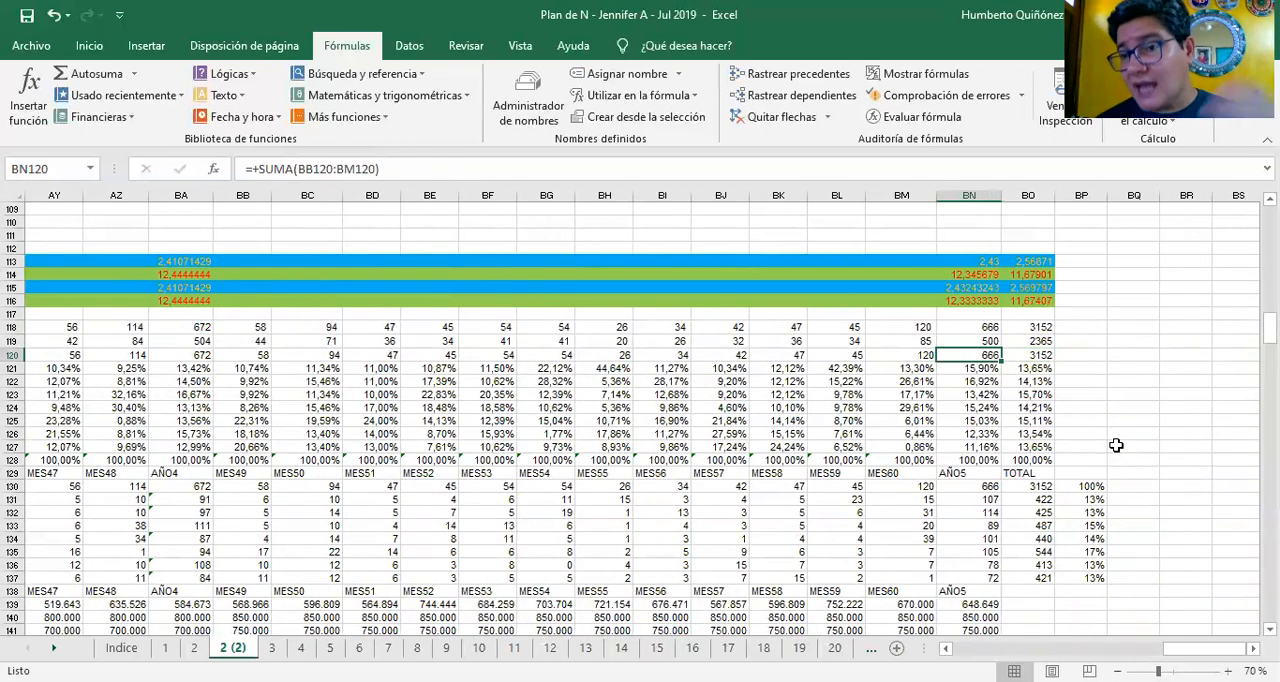
pyautogui.press('Right')
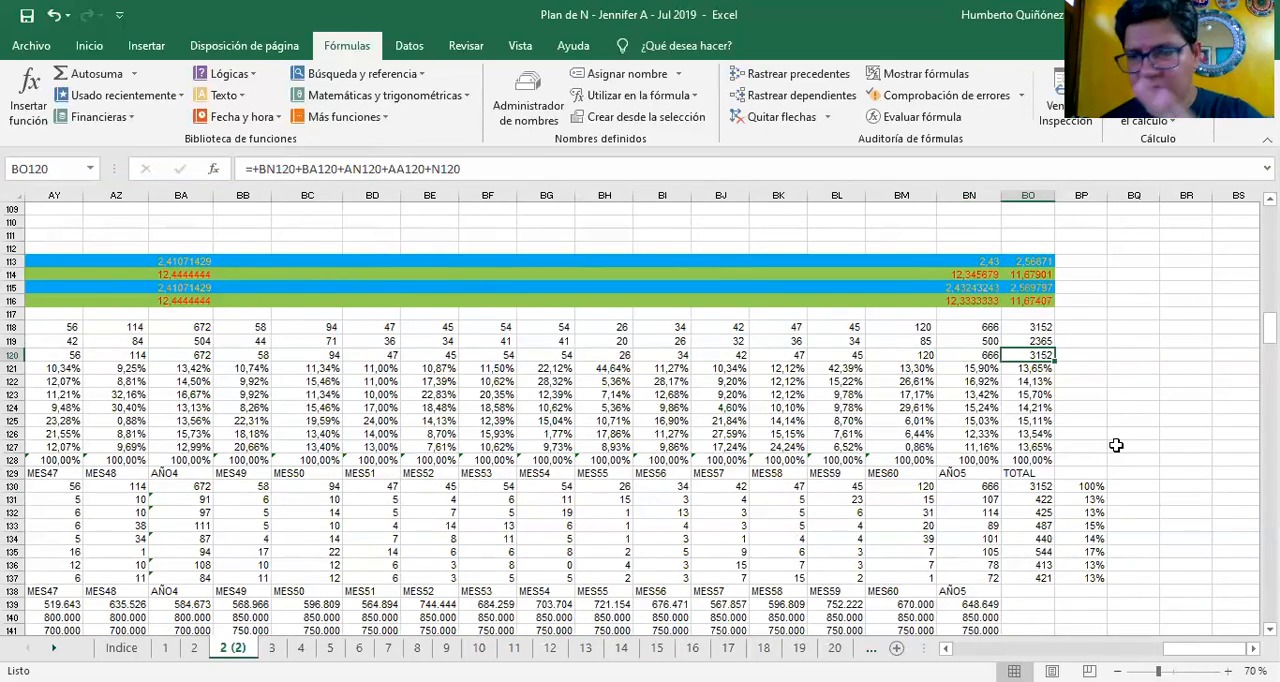
# Return to the first months and inspect the MES2 percentage in C121 and the product quantity formulas in C131 and C132
pyautogui.press('Left')
pyautogui.press('Home')
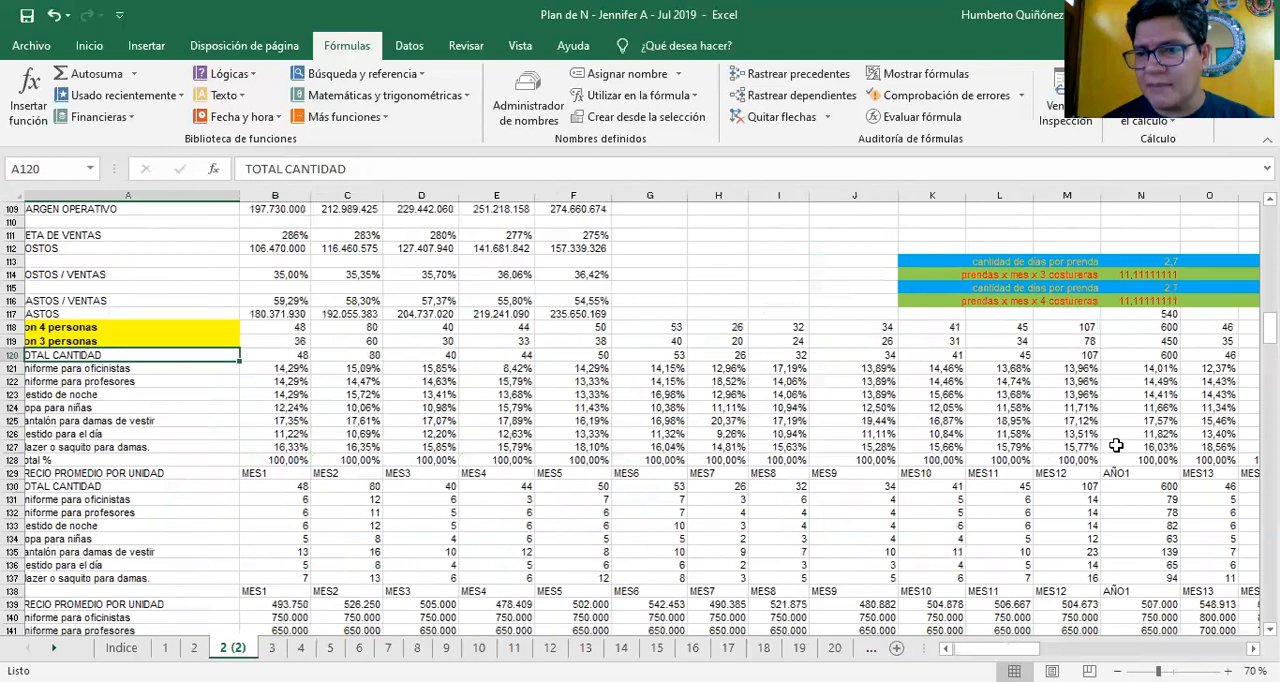
pyautogui.press('Right')
pyautogui.press('Right')
pyautogui.press('Down')
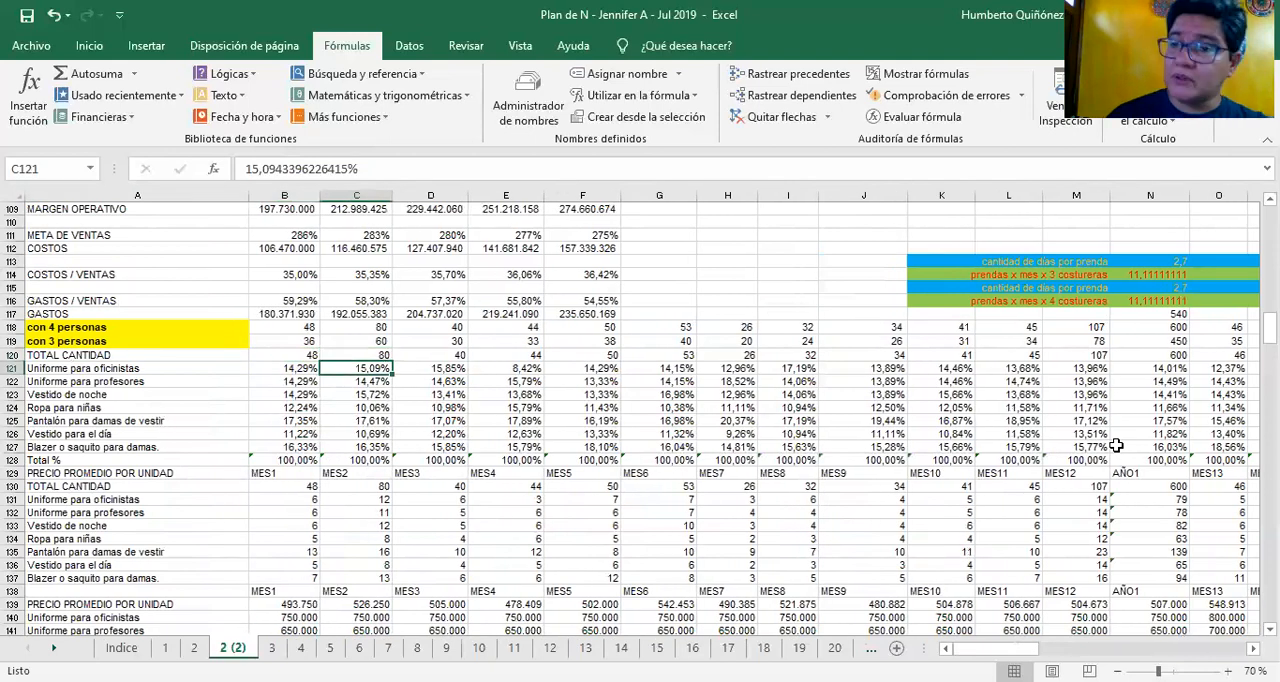
pyautogui.press('Down')
pyautogui.press('Down')
pyautogui.press('Down')
pyautogui.press('Down')
pyautogui.press('Down')
pyautogui.press('Down')
pyautogui.press('Down')
pyautogui.press('Down')
pyautogui.press('Down')
pyautogui.press('Down')
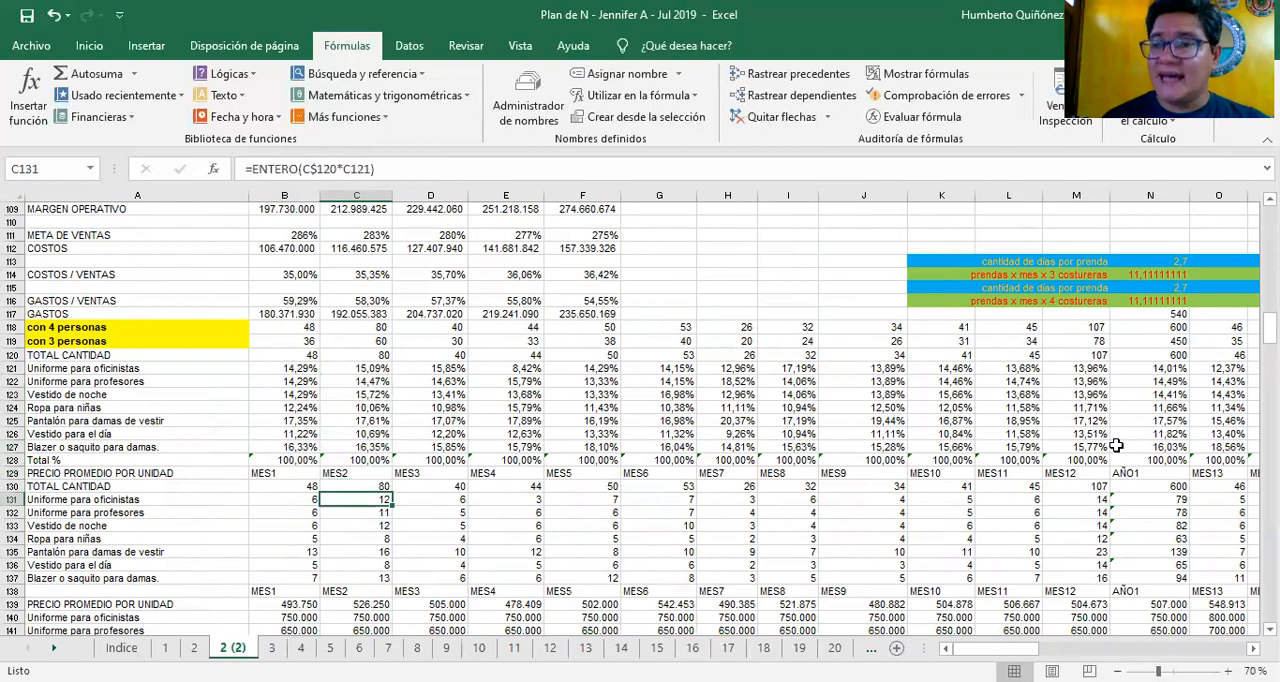
pyautogui.press('Down')
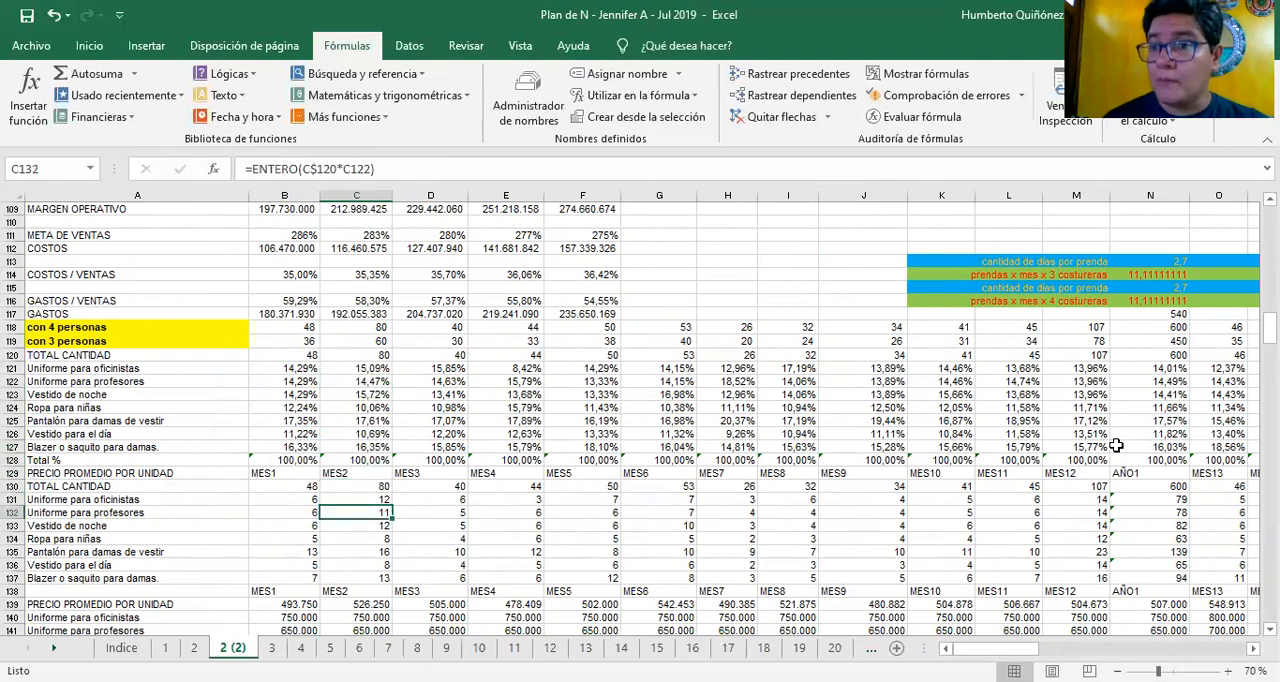
# Look through the MES2 unit prices down to C146 and inspect the MES1 average unit price formula in B139
pyautogui.press('Down')
pyautogui.press('Down')
pyautogui.press('Down')
pyautogui.press('Down')
pyautogui.press('Down')
pyautogui.press('Down')
pyautogui.press('Down')
pyautogui.press('Down')
pyautogui.press('Down')
pyautogui.press('Down')
pyautogui.press('Down')
pyautogui.press('Down')
pyautogui.press('Down')
pyautogui.press('Down')
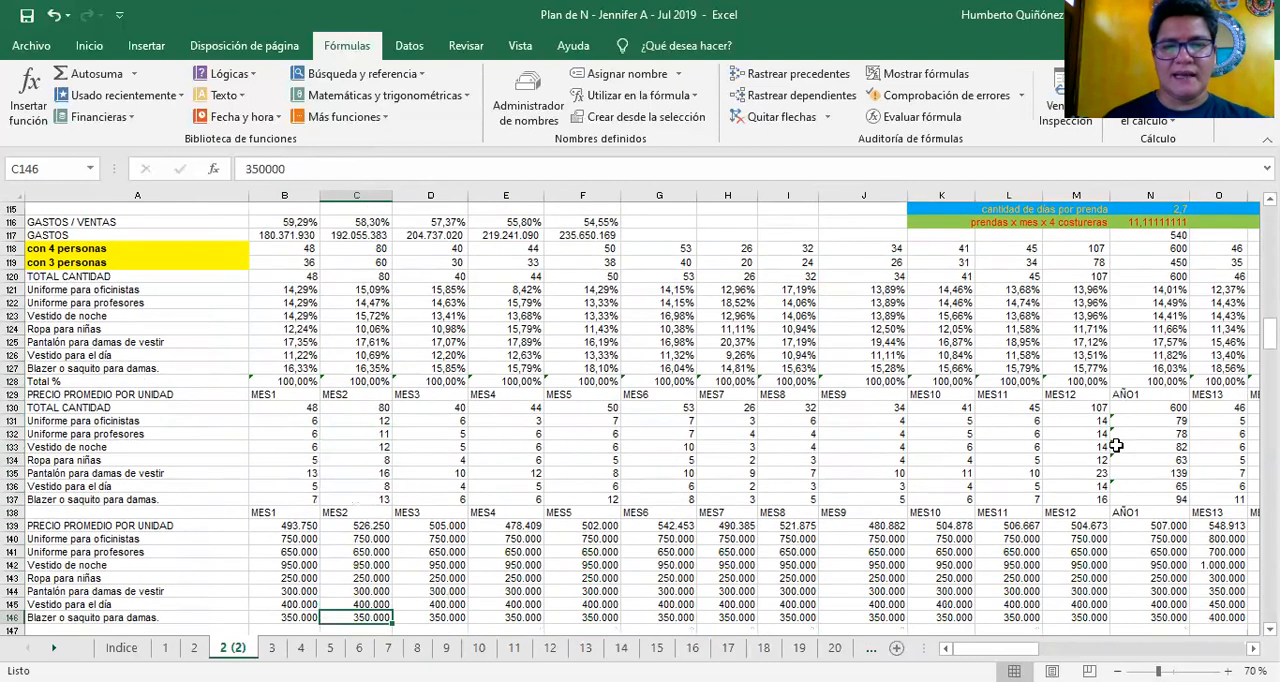
pyautogui.press('Left')
pyautogui.press('Up')
pyautogui.press('Up')
pyautogui.press('Up')
pyautogui.press('Up')
pyautogui.press('Up')
pyautogui.press('Up')
pyautogui.press('Up')
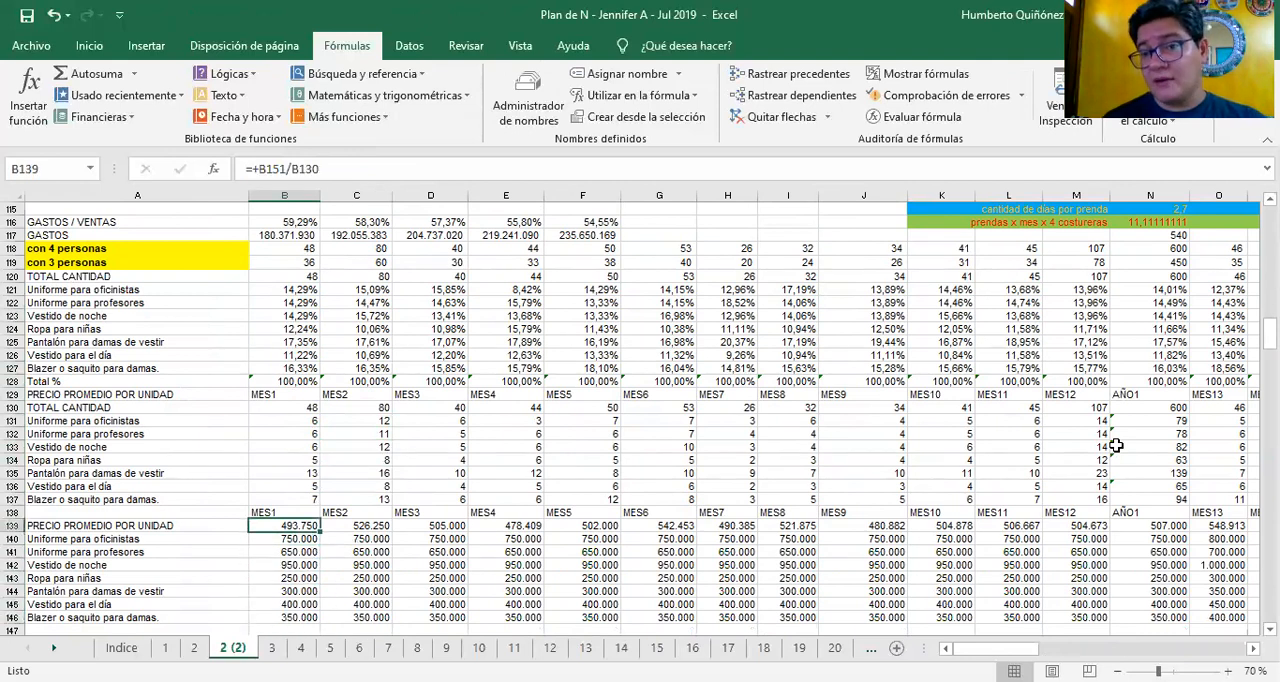
# Review the Uniforme para oficinistas unit prices in row 140 across the first year to MES12 and back
pyautogui.press('Down')
pyautogui.press('Right')
pyautogui.press('Right')
pyautogui.press('Right')
pyautogui.press('Right')
pyautogui.press('Right')
pyautogui.press('Right')
pyautogui.press('Right')
pyautogui.press('Right')
pyautogui.press('Right')
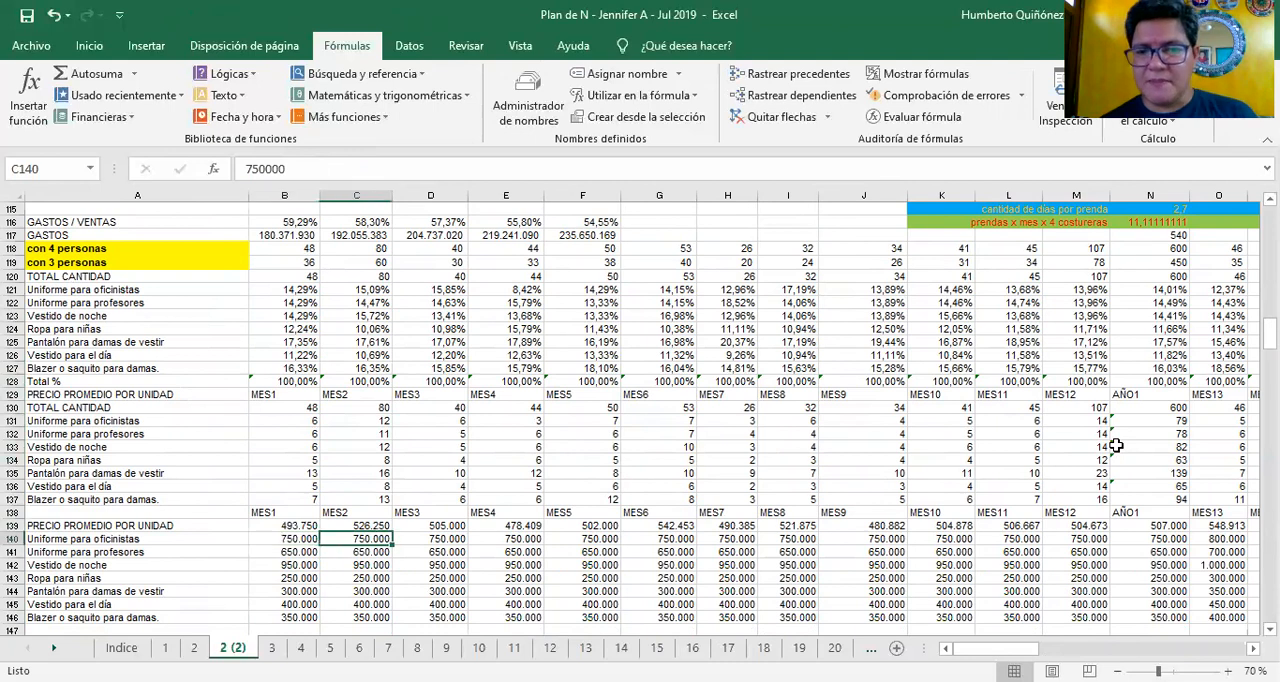
pyautogui.press('Right')
pyautogui.press('Right')
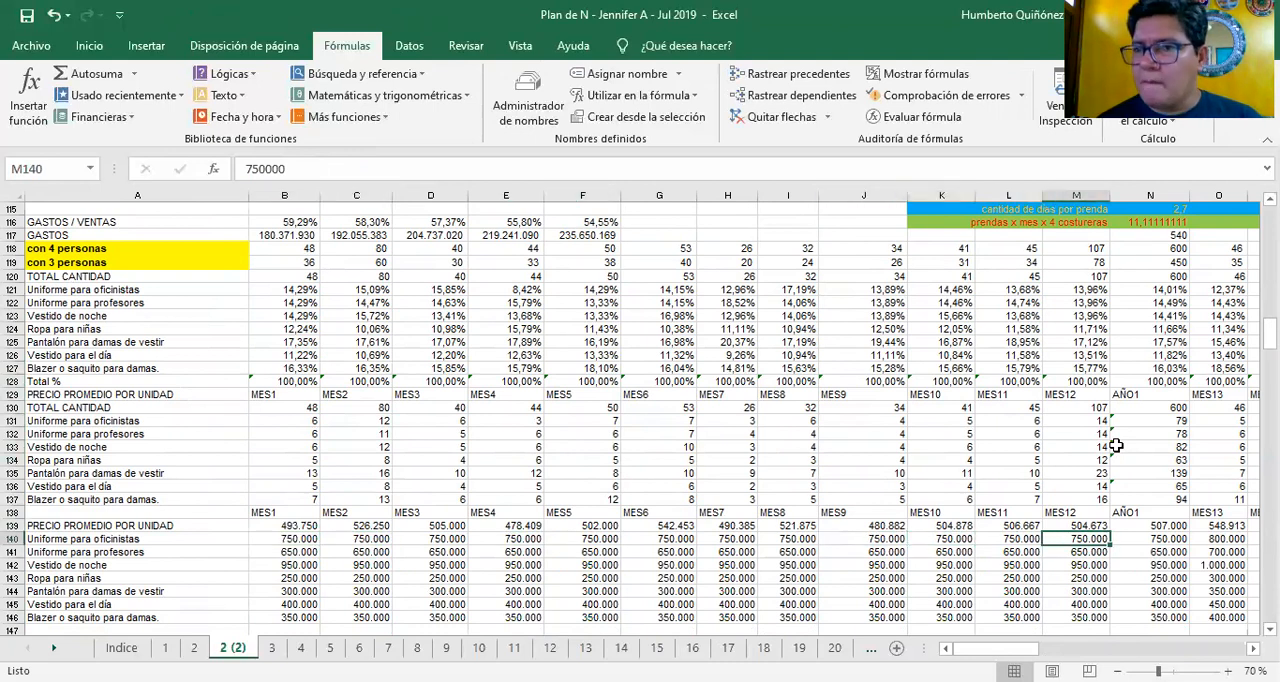
pyautogui.press('Left')
pyautogui.press('Left')
pyautogui.press('Left')
pyautogui.press('Left')
pyautogui.press('Left')
pyautogui.press('Left')
pyautogui.press('Left')
pyautogui.press('Left')
pyautogui.press('Left')
pyautogui.press('Left')
pyautogui.press('Left')
pyautogui.press('Left')
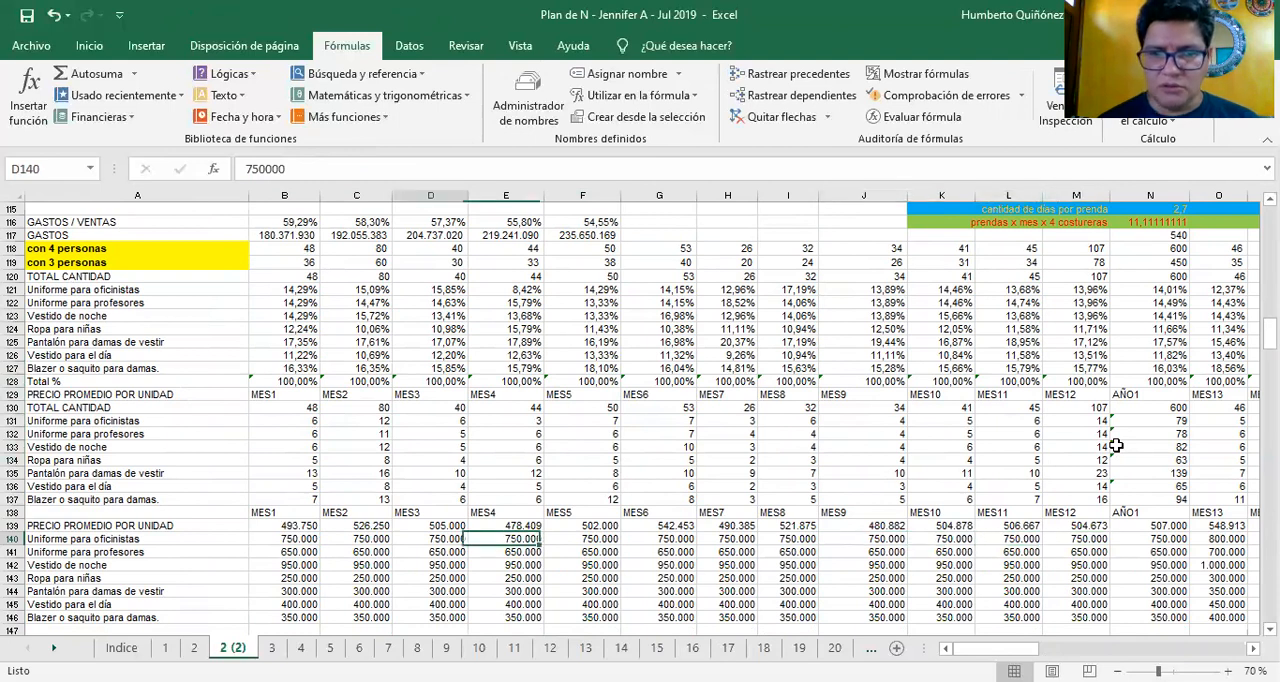
# Check the references of the average price formula in B139 and look down the MES1 product prices to B144
pyautogui.press('Up')
pyautogui.press('Right')
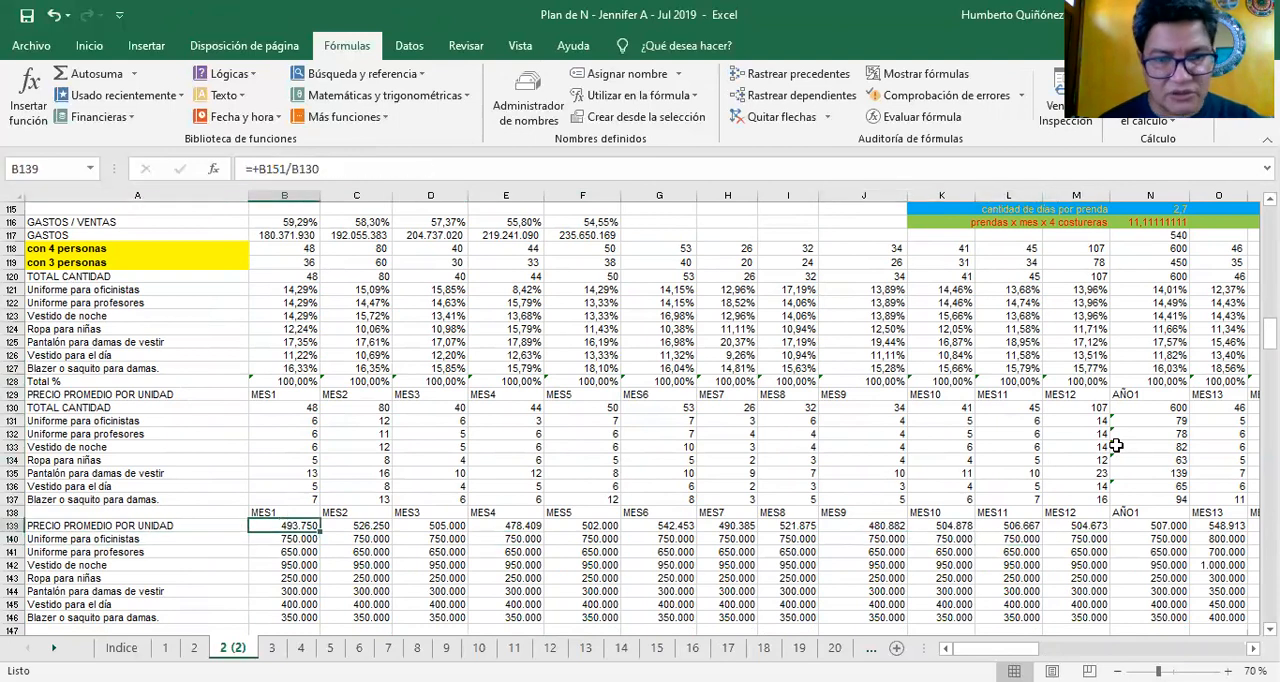
pyautogui.press('F2')
pyautogui.press('Return')
pyautogui.press('Down')
pyautogui.press('Down')
pyautogui.press('Down')
pyautogui.press('Down')
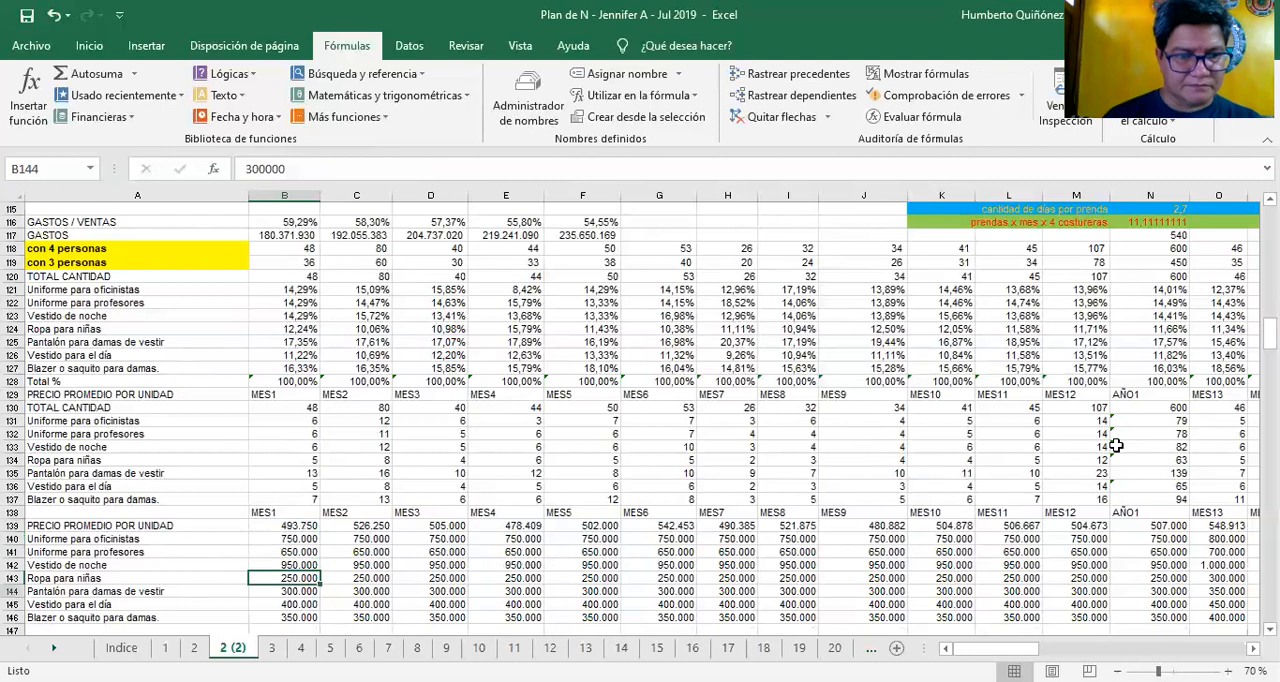
# Trace the B139 average price formula to its product sales cell B151 and total quantity cell B130
pyautogui.press('Down')
pyautogui.press('Down')
pyautogui.press('Down')
pyautogui.press('Down')
pyautogui.press('Up')
pyautogui.press('Up')
pyautogui.press('Up')
pyautogui.press('Up')
pyautogui.press('Up')
pyautogui.press('Up')
pyautogui.press('Up')
pyautogui.press('Up')
pyautogui.press('Up')
pyautogui.press('F2')
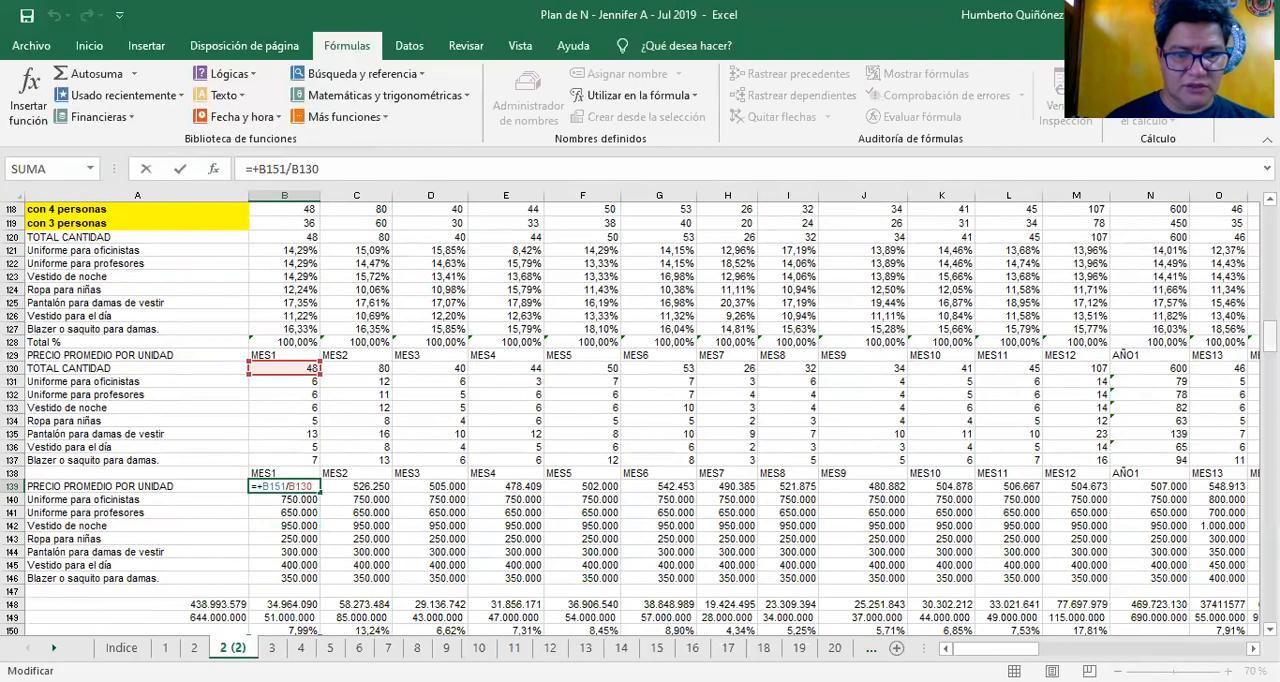
pyautogui.scroll(-3, 630, 418)
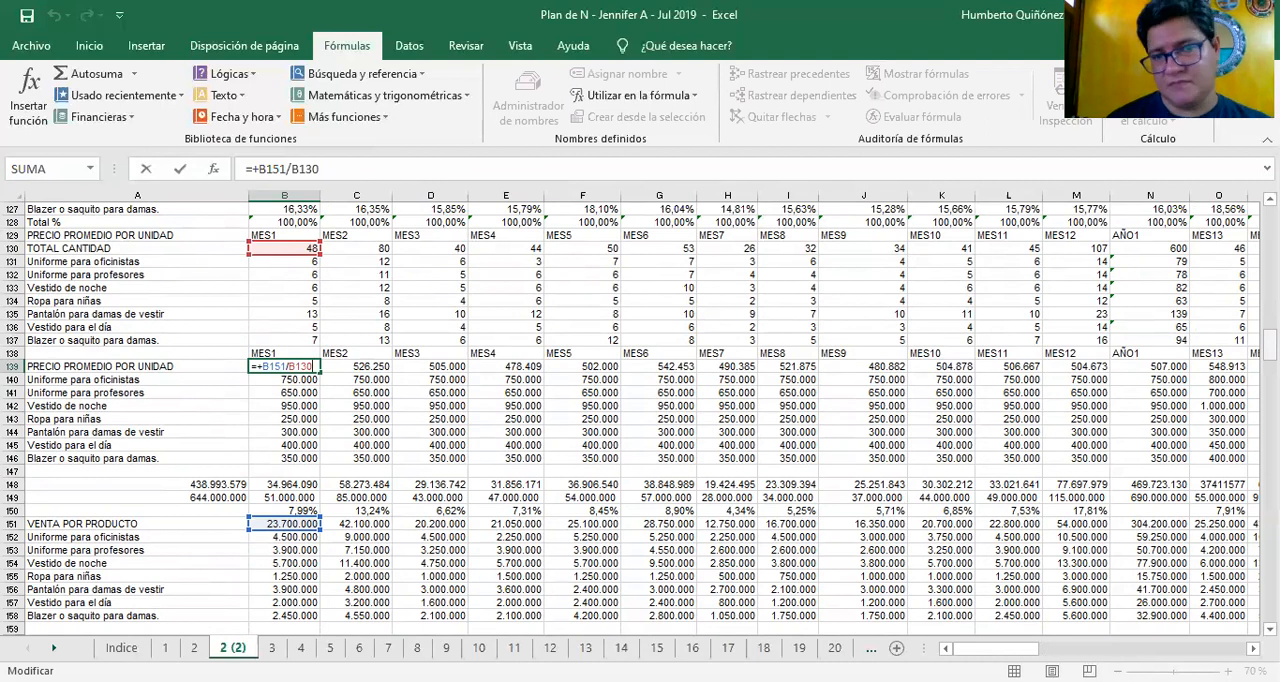
pyautogui.press('Return')
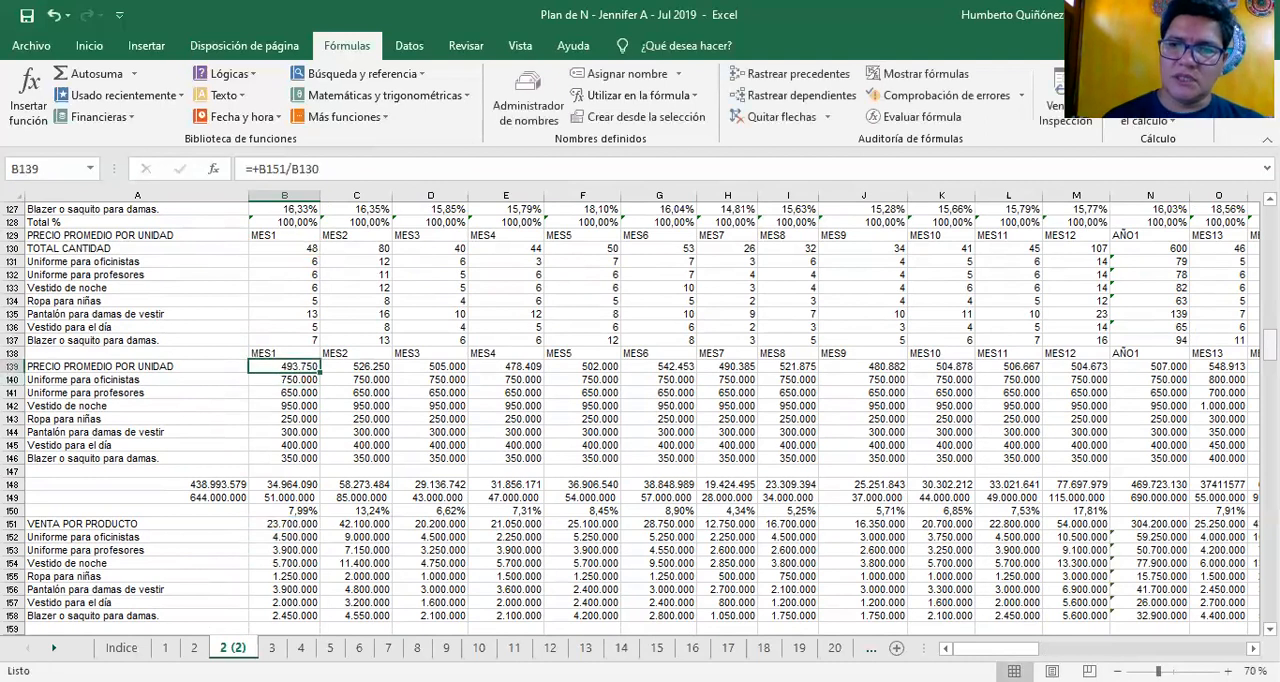
# Review the average unit price formulas in row 139 from MES2 through MES12 to AÑO1 in N139
pyautogui.press('Right')
pyautogui.press('Right')
pyautogui.press('Right')
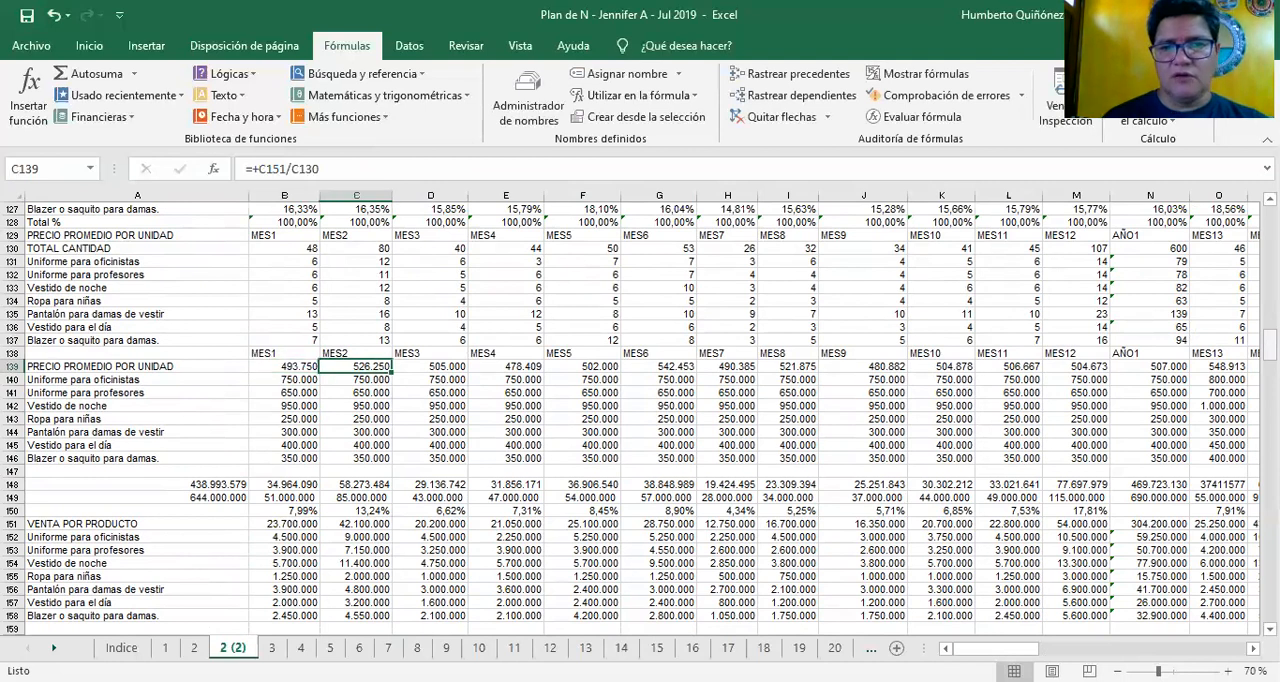
pyautogui.press('Left')
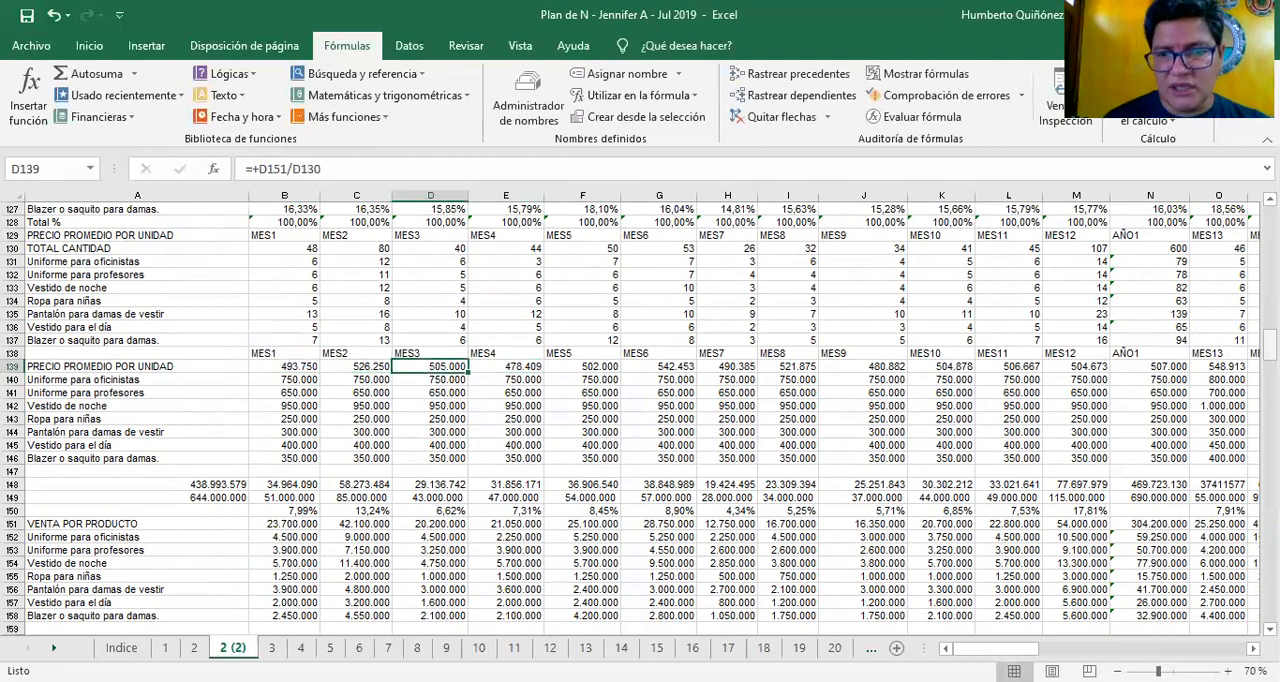
pyautogui.press('Right')
pyautogui.press('Right')
pyautogui.press('Right')
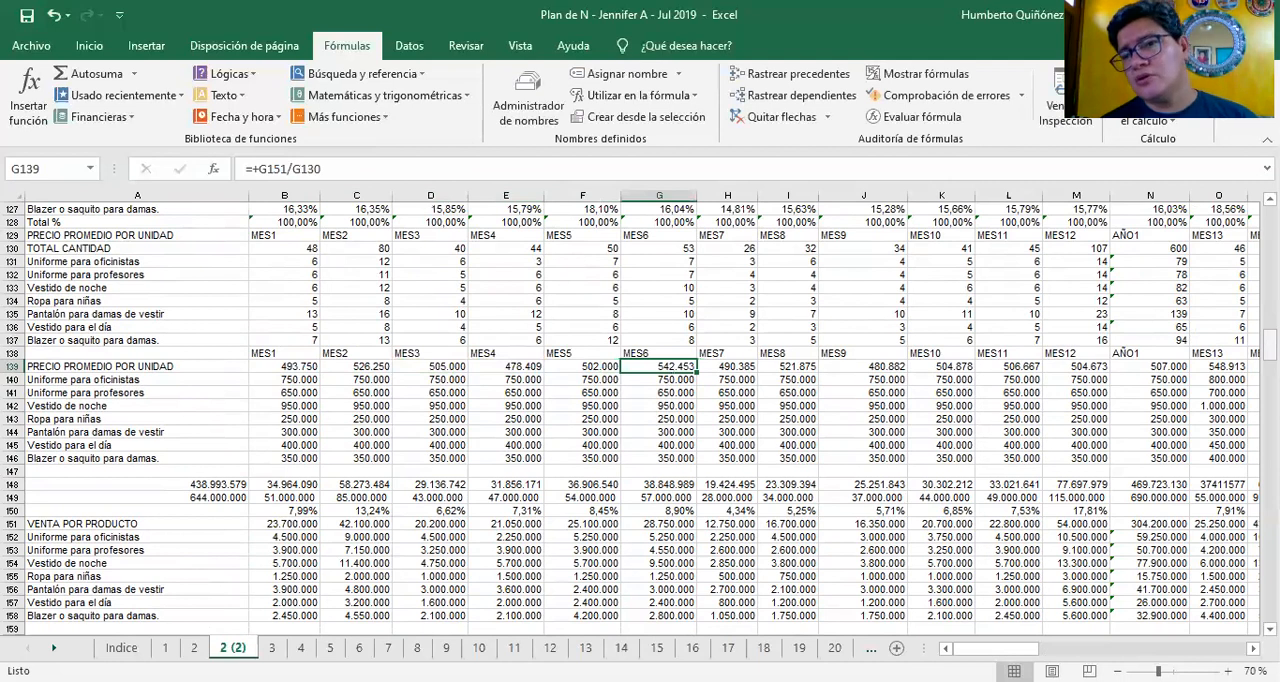
pyautogui.press('Right')
pyautogui.press('Right')
pyautogui.press('Right')
pyautogui.press('Right')
pyautogui.press('Right')
pyautogui.press('Right')
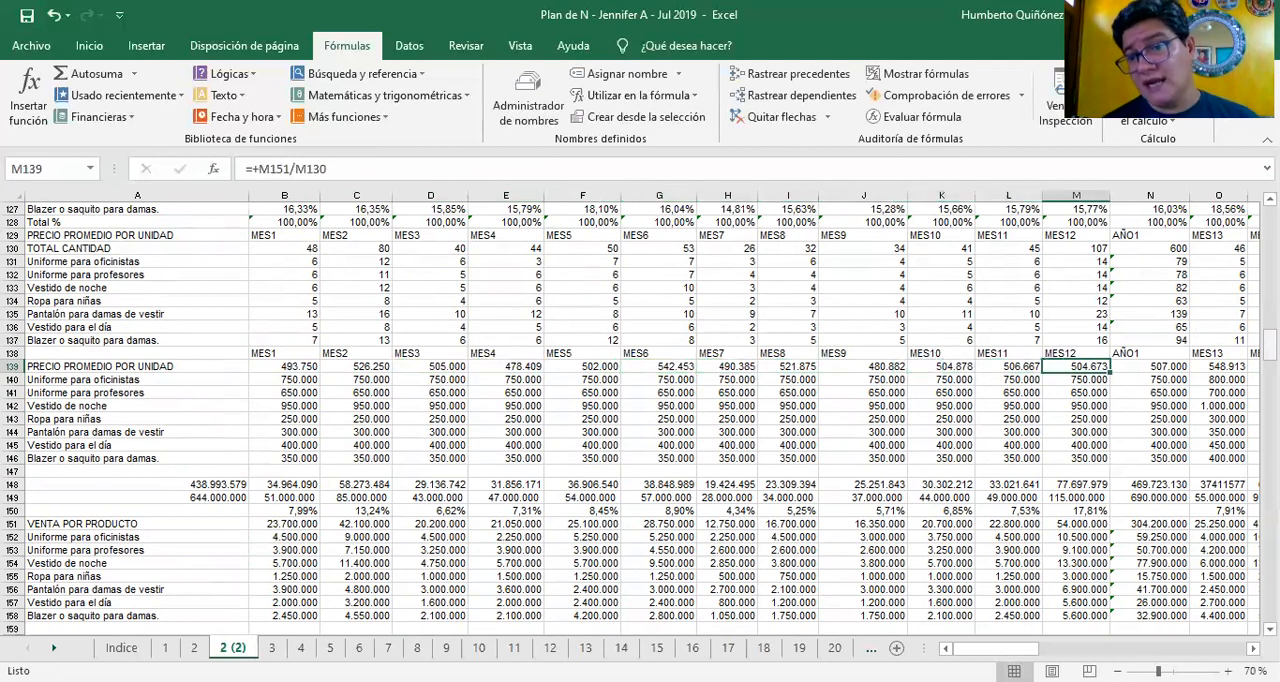
# Check the average unit price formulas in row 139 from MES13 through AÑO2 to AÑO5 in BN139
pyautogui.press('Right')
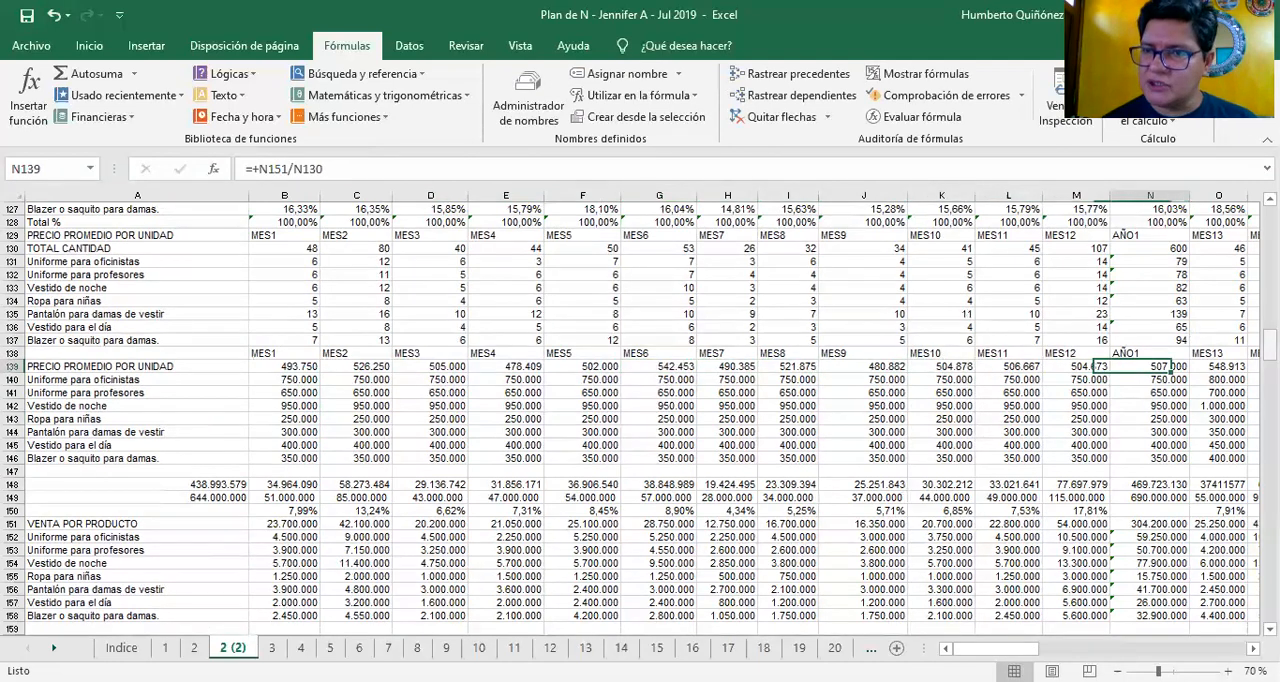
pyautogui.press('Right')
pyautogui.press('Right')
pyautogui.press('Right')
pyautogui.press('Right')
pyautogui.press('Right')
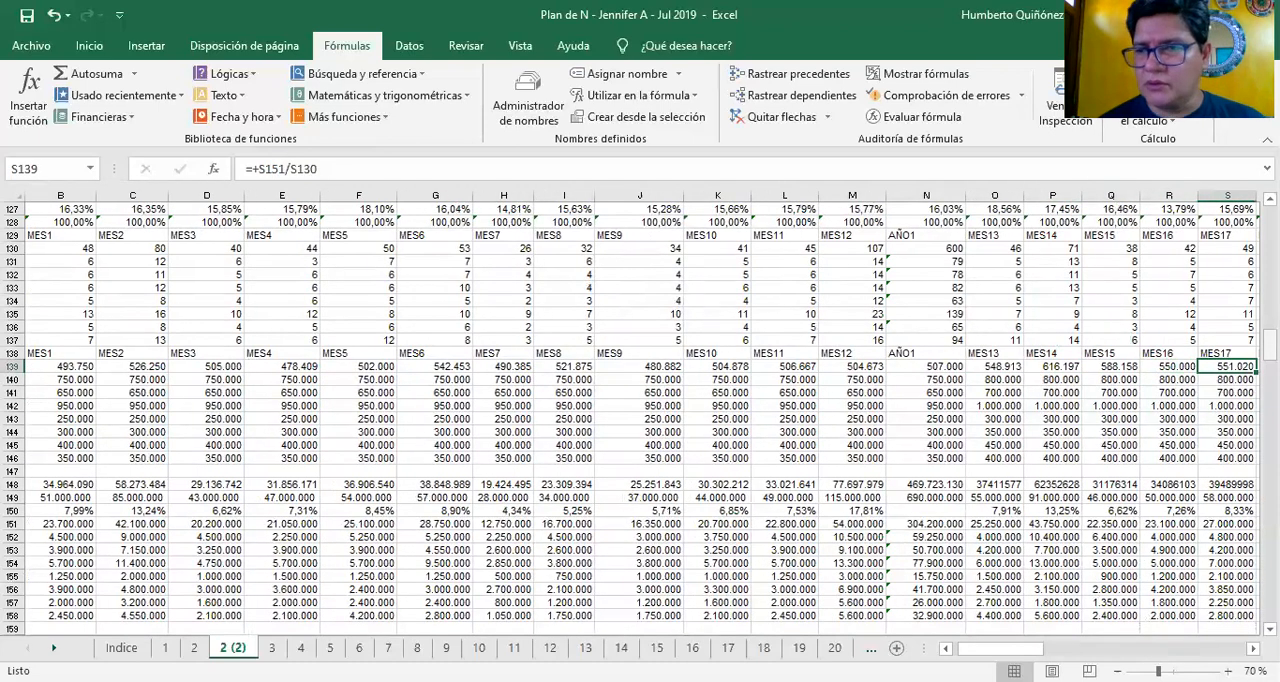
pyautogui.press('Right')
pyautogui.press('Right')
pyautogui.press('Right')
pyautogui.press('Right')
pyautogui.press('Right')
pyautogui.press('Right')
pyautogui.press('Right')
pyautogui.press('Right')
pyautogui.press('Right')
pyautogui.press('Right')
pyautogui.press('Right')
pyautogui.press('Right')
pyautogui.press('Right')
pyautogui.press('Right')
pyautogui.press('Right')
pyautogui.press('Right')
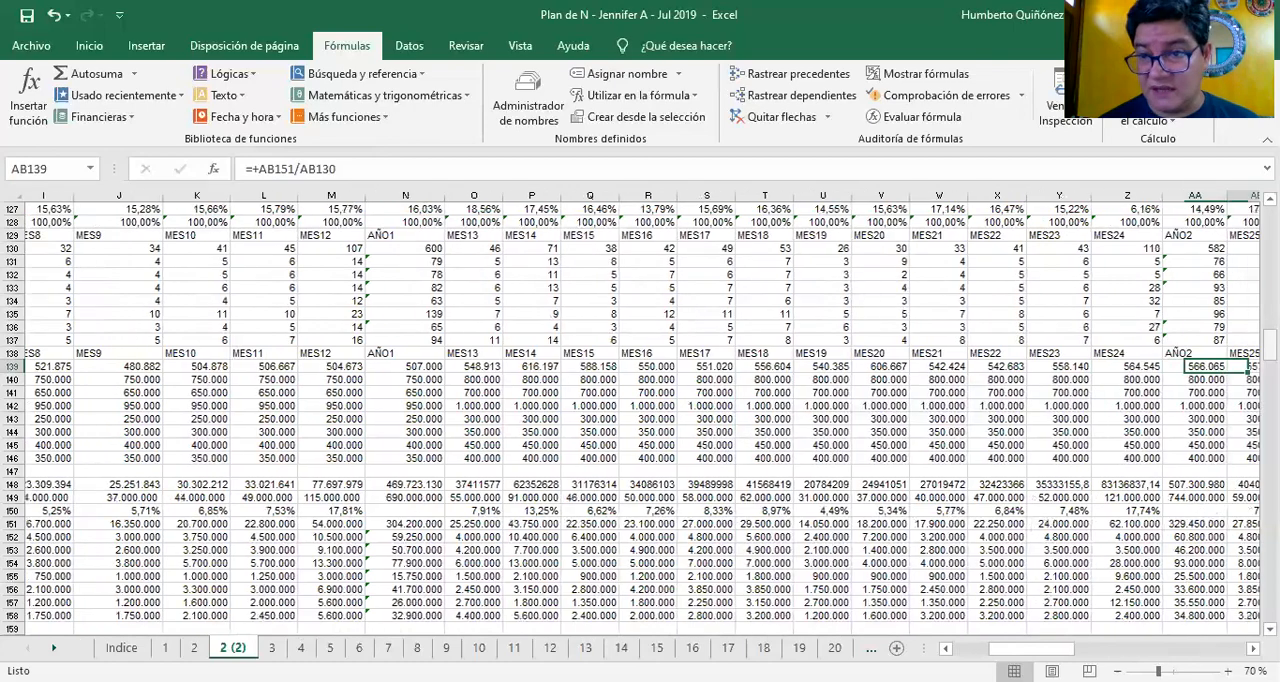
pyautogui.press('Right')
pyautogui.press('Right')
pyautogui.press('Right')
pyautogui.press('Right')
pyautogui.press('Right')
pyautogui.press('Right')
pyautogui.press('Right')
pyautogui.press('Right')
pyautogui.press('Right')
pyautogui.press('Right')
pyautogui.press('Right')
pyautogui.press('Right')
pyautogui.press('Right')
pyautogui.press('Right')
pyautogui.press('Right')
pyautogui.press('Right')
pyautogui.press('Right')
pyautogui.press('Right')
pyautogui.press('Right')
pyautogui.press('Right')
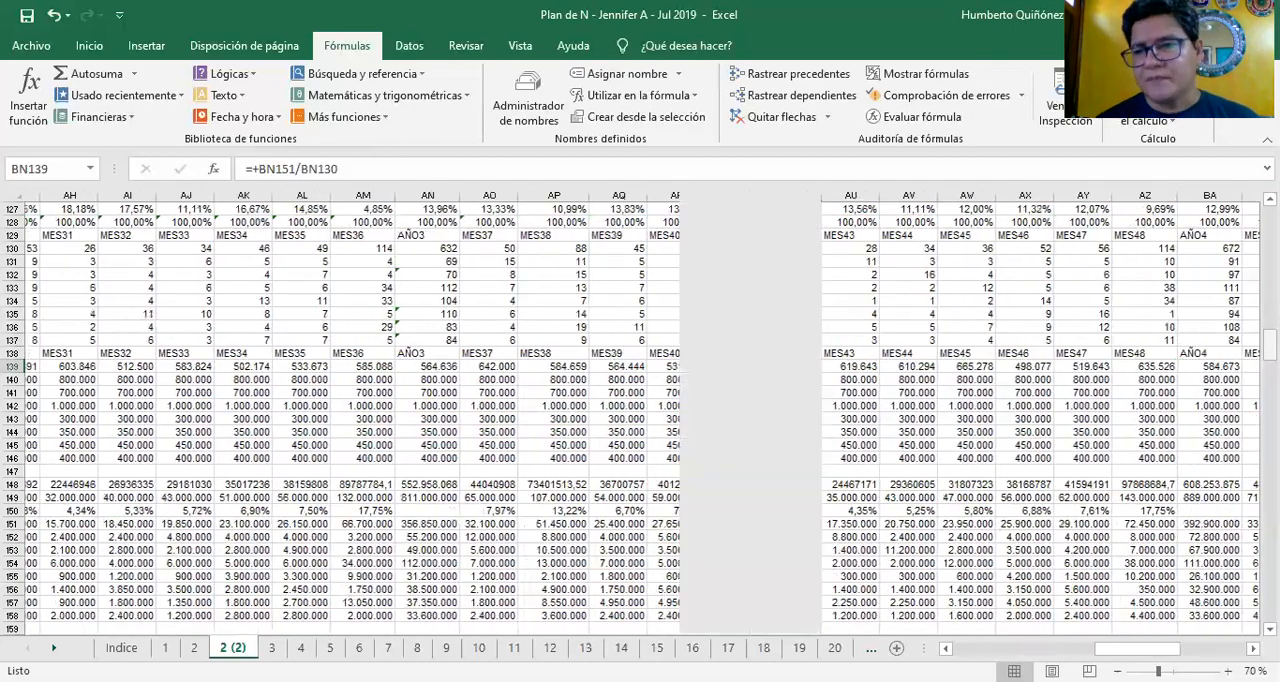
# Return to column A and look over the product names in the unit price and quantity blocks
pyautogui.press('Home')
pyautogui.press('Down')
pyautogui.press('Down')
pyautogui.press('Down')
pyautogui.press('Down')
pyautogui.press('Down')
pyautogui.press('Down')
pyautogui.press('Down')
pyautogui.press('Down')
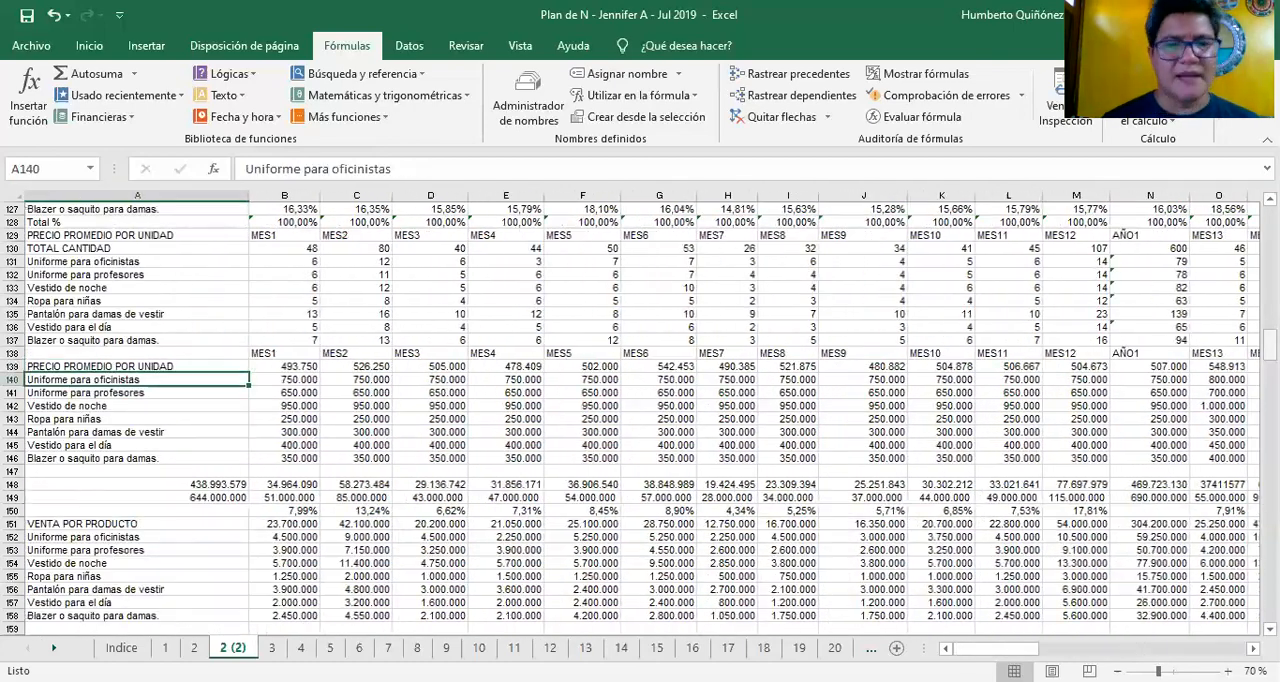
pyautogui.press('Up')
pyautogui.press('Up')
pyautogui.press('Up')
pyautogui.press('Up')
pyautogui.press('Up')
pyautogui.press('Up')
pyautogui.press('Up')
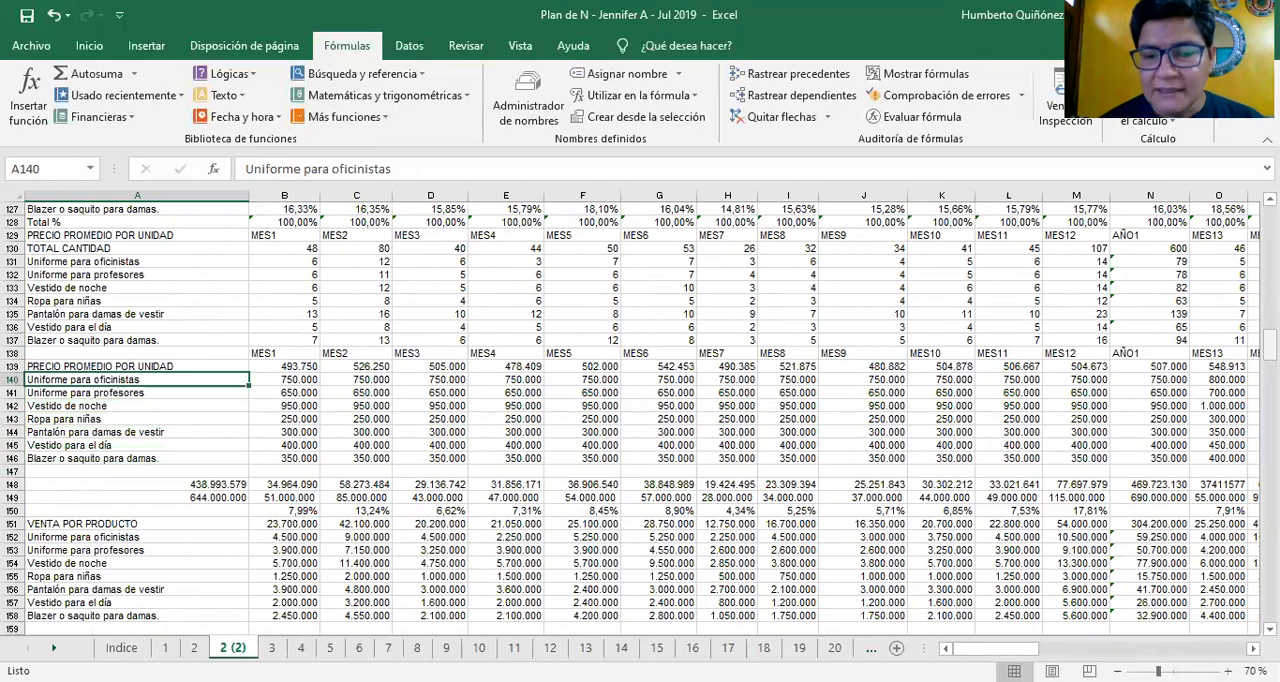
pyautogui.press('Up')
pyautogui.press('Up')
pyautogui.press('Up')
pyautogui.press('Up')
pyautogui.press('Up')
pyautogui.press('Up')
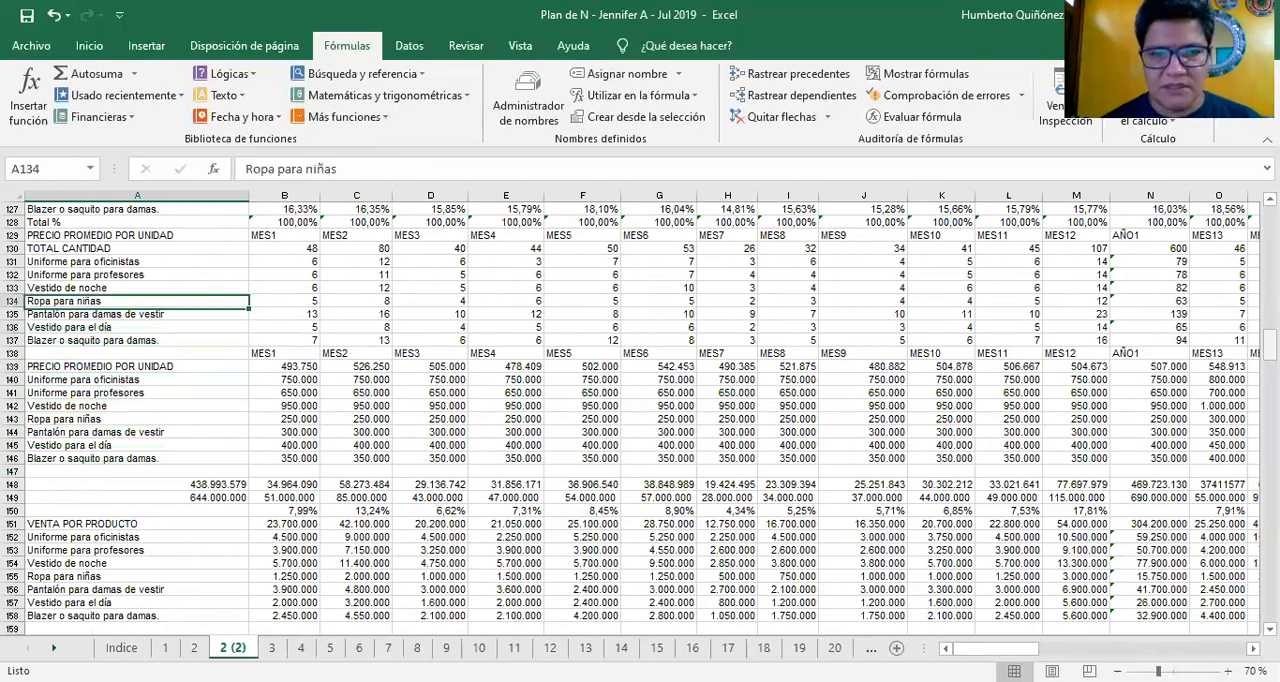
# Look down MES1 from the quantity in B135 through prices and sales to the unit cost formula in B166
pyautogui.press('Right')
pyautogui.press('Down')
pyautogui.press('Down')
pyautogui.press('Down')
pyautogui.press('Down')
pyautogui.press('Down')
pyautogui.press('Down')
pyautogui.press('Down')
pyautogui.press('Down')
pyautogui.press('Down')
pyautogui.press('Down')
pyautogui.press('Down')
pyautogui.press('Down')
pyautogui.press('Down')
pyautogui.press('Down')
pyautogui.press('Down')
pyautogui.press('Down')
pyautogui.press('Down')
pyautogui.press('Down')
pyautogui.press('Down')
pyautogui.press('Down')
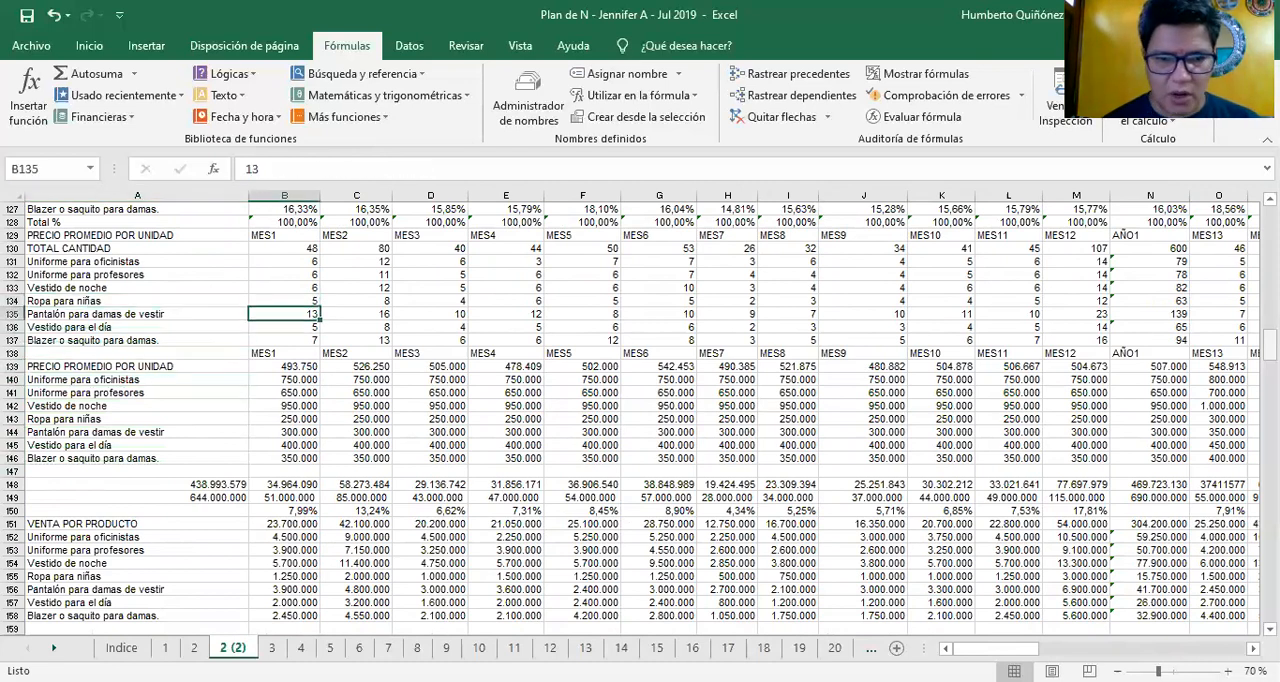
pyautogui.press('Down')
pyautogui.press('Down')
pyautogui.press('Down')
pyautogui.press('Down')
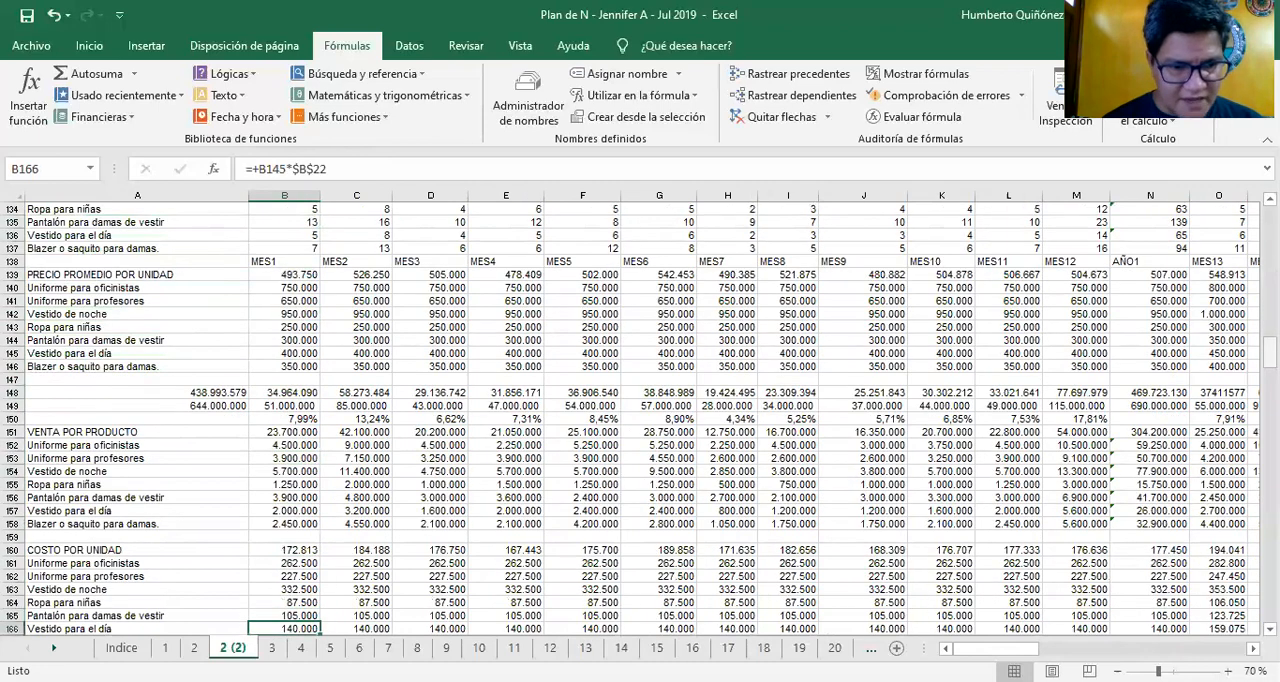
# Examine the MES1 VENTA POR PRODUCTO formulas in B154 to B158 and the COSTO POR UNIDAD formula in B160
pyautogui.press('Up')
pyautogui.press('Up')
pyautogui.press('Up')
pyautogui.press('Up')
pyautogui.press('Up')
pyautogui.press('Up')
pyautogui.press('Up')
pyautogui.press('Up')
pyautogui.press('Up')
pyautogui.press('Up')
pyautogui.press('Up')
pyautogui.press('Up')
pyautogui.press('Up')
pyautogui.press('Up')
pyautogui.press('Up')
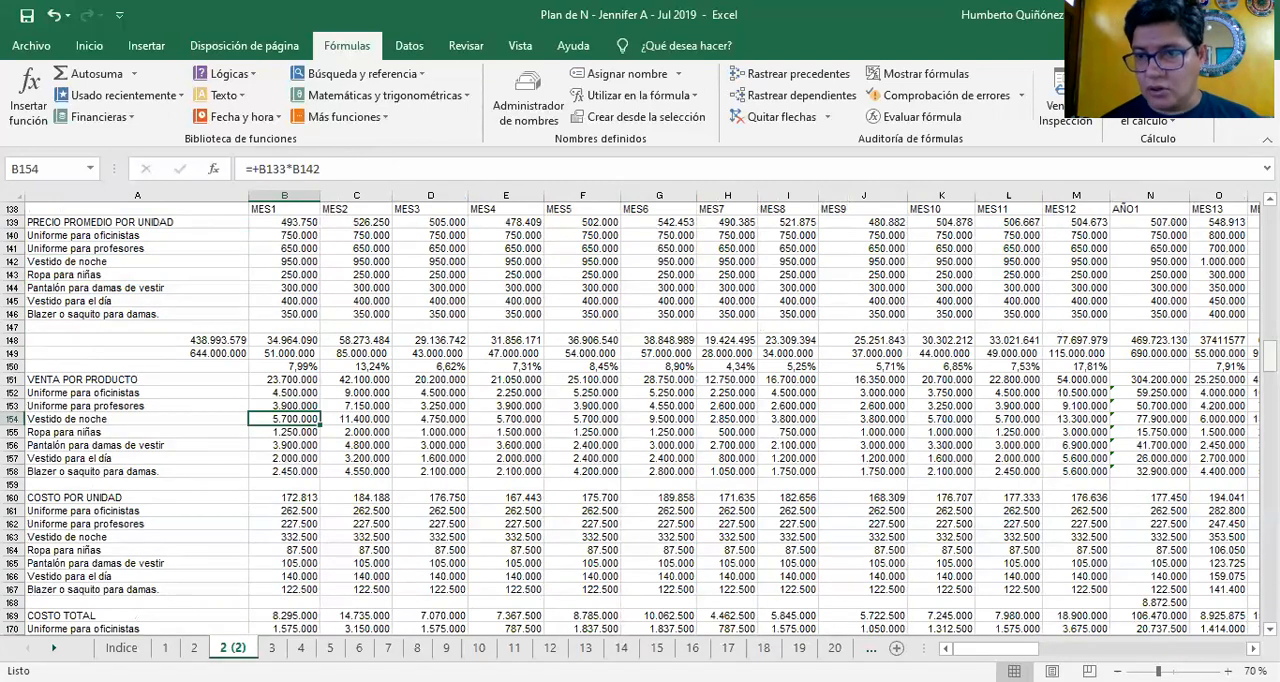
pyautogui.press('Down')
pyautogui.press('Down')
pyautogui.press('Down')
pyautogui.press('Down')
pyautogui.press('Down')
pyautogui.press('Down')
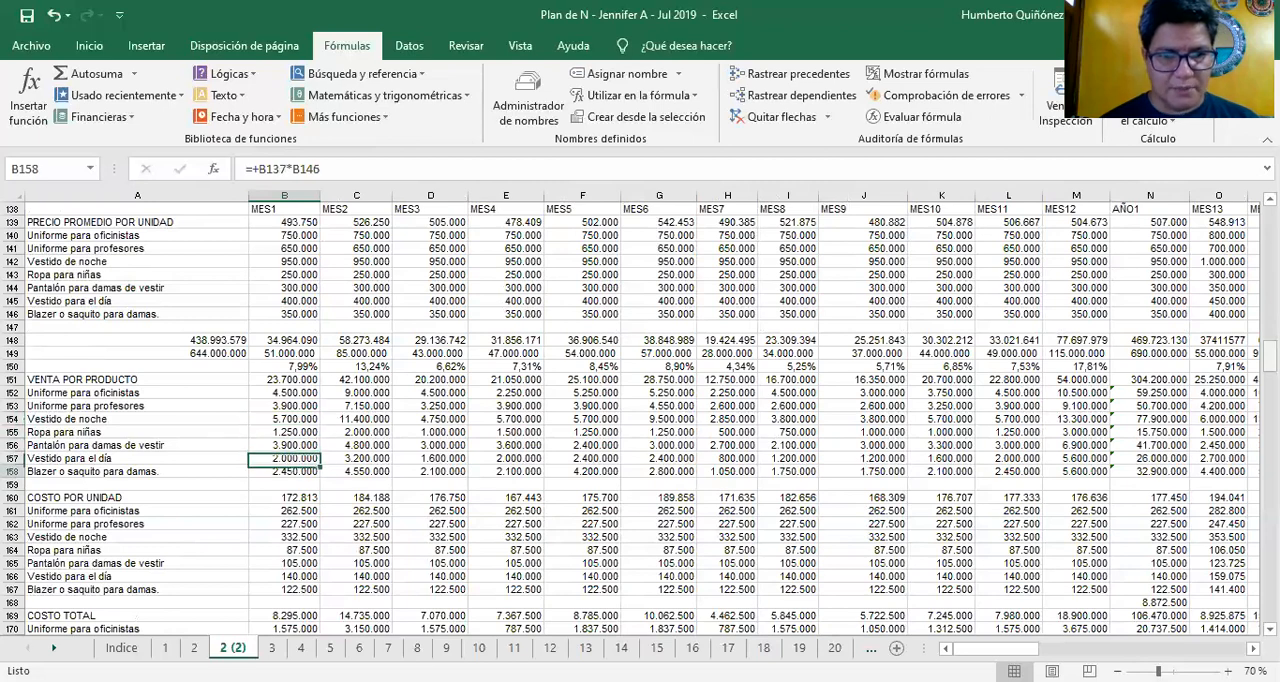
pyautogui.press('Down')
pyautogui.press('Up')
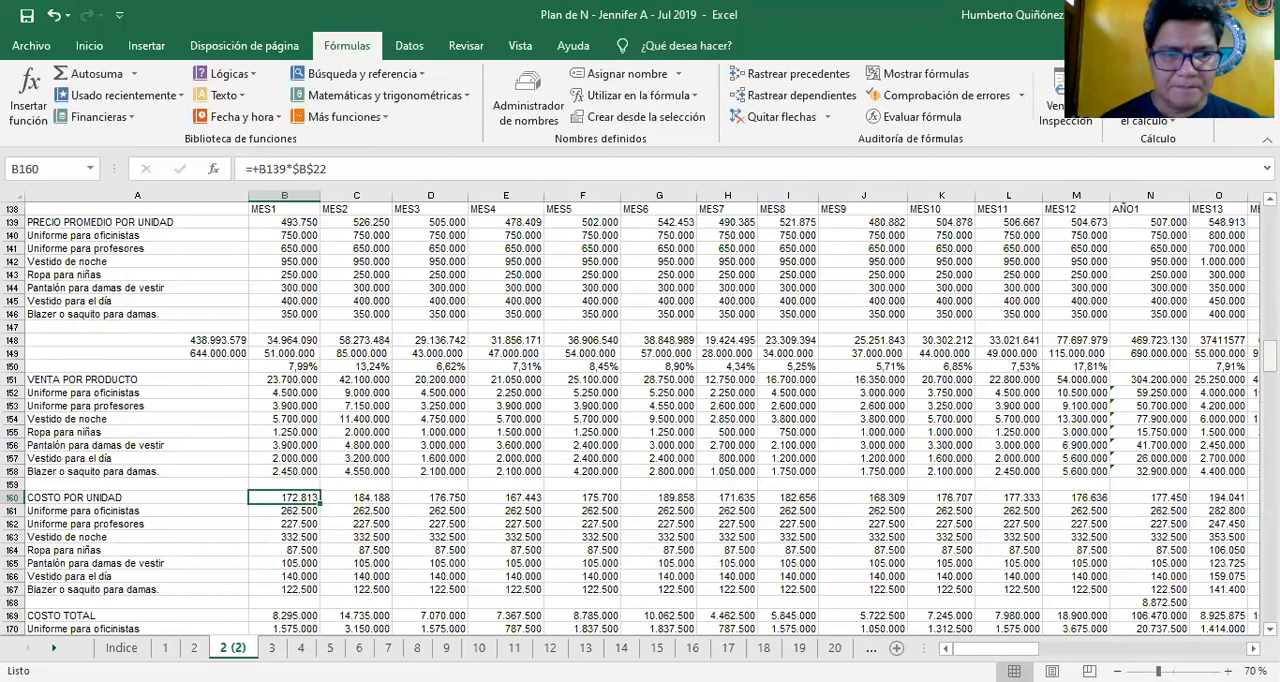
# Look down the MES1 unit costs and check the references of the Uniforme para oficinistas cost formula in B161
pyautogui.press('Down')
pyautogui.press('Down')
pyautogui.press('Down')
pyautogui.press('Down')
pyautogui.press('Down')
pyautogui.press('Down')
pyautogui.press('Down')
pyautogui.press('Down')
pyautogui.press('Down')
pyautogui.press('Down')
pyautogui.press('Down')
pyautogui.press('Down')
pyautogui.press('Down')
pyautogui.press('Down')
pyautogui.press('Down')
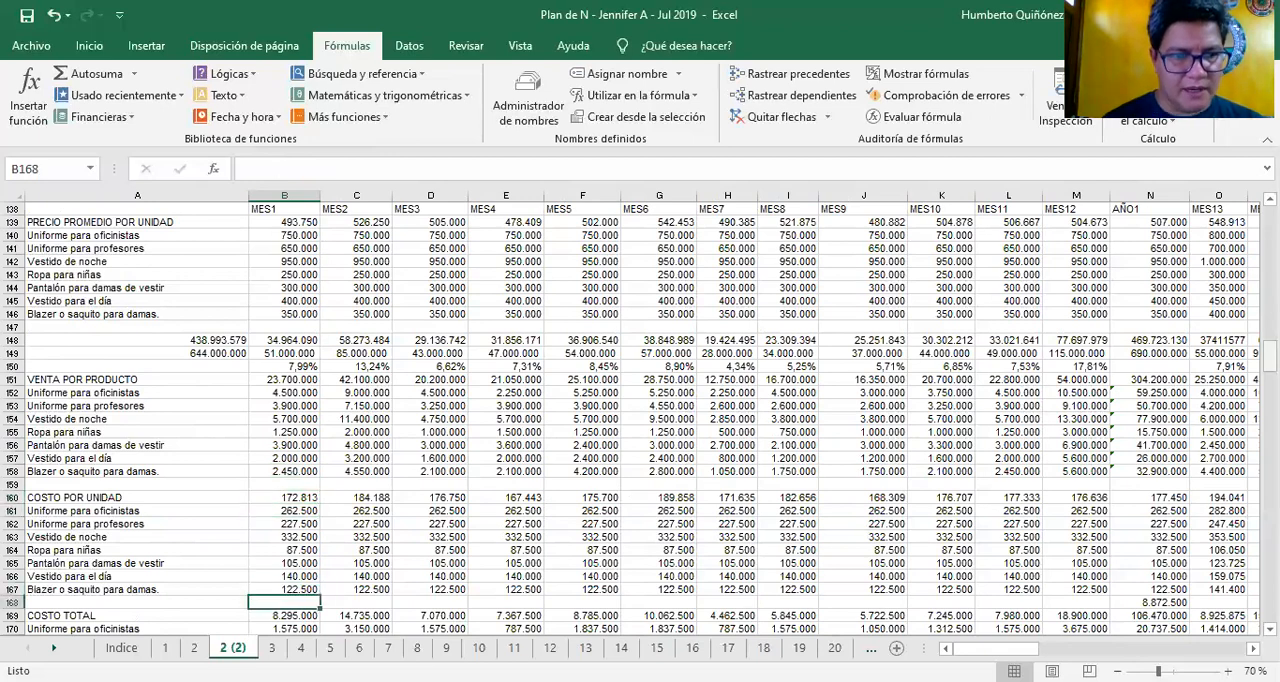
pyautogui.press('Up')
pyautogui.press('Up')
pyautogui.press('Up')
pyautogui.press('Up')
pyautogui.press('Up')
pyautogui.press('Up')
pyautogui.press('Up')
pyautogui.press('Up')
pyautogui.press('Up')
pyautogui.press('Up')
pyautogui.press('Up')
pyautogui.press('Up')
pyautogui.press('Up')
pyautogui.press('Up')
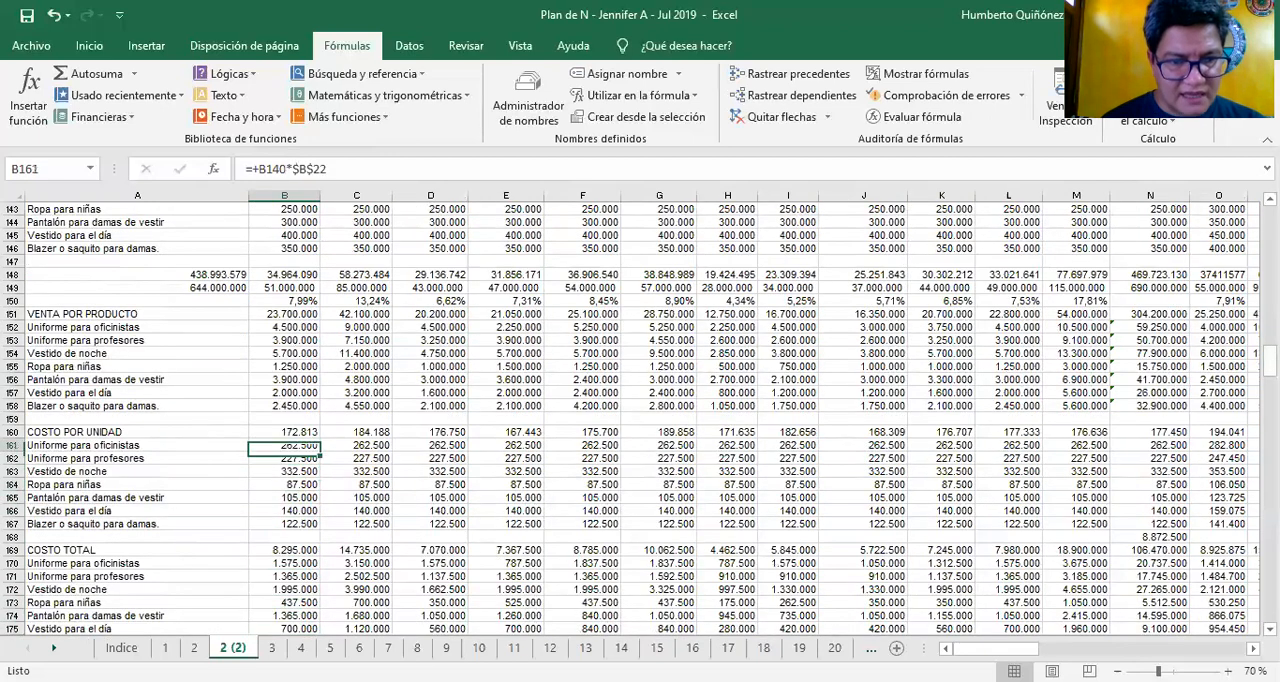
pyautogui.press('F2')
pyautogui.press('Escape')
# Look over the MES1 COSTO TOTAL block down to row 177 and go back to the unit cost in B167
pyautogui.press('Down')
pyautogui.press('Down')
pyautogui.press('Down')
pyautogui.press('Down')
pyautogui.press('Down')
pyautogui.press('Down')
pyautogui.press('Down')
pyautogui.press('Down')
pyautogui.press('Down')
pyautogui.press('Down')
pyautogui.press('Down')
pyautogui.press('Down')
pyautogui.press('Down')
pyautogui.press('Down')
pyautogui.press('Down')
pyautogui.press('Down')
pyautogui.press('Down')
pyautogui.press('Down')
pyautogui.press('Down')
pyautogui.press('Down')
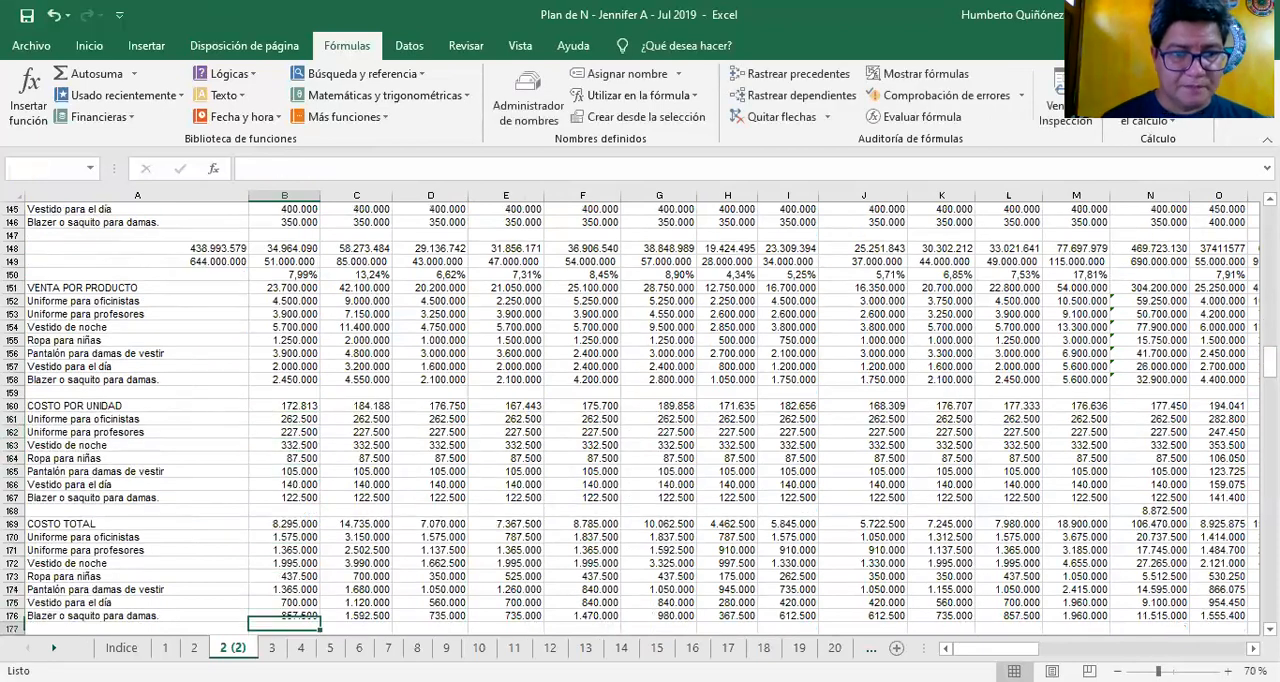
pyautogui.press('Up')
pyautogui.press('Up')
pyautogui.press('Up')
pyautogui.press('Up')
pyautogui.press('Up')
pyautogui.press('Up')
pyautogui.press('Up')
pyautogui.press('Up')
pyautogui.press('Up')
pyautogui.press('Up')
pyautogui.press('Up')
pyautogui.press('Up')
pyautogui.press('Up')
pyautogui.press('Up')
pyautogui.press('Up')
pyautogui.press('Up')
pyautogui.press('Up')
pyautogui.press('Up')
pyautogui.press('Up')
pyautogui.press('Up')
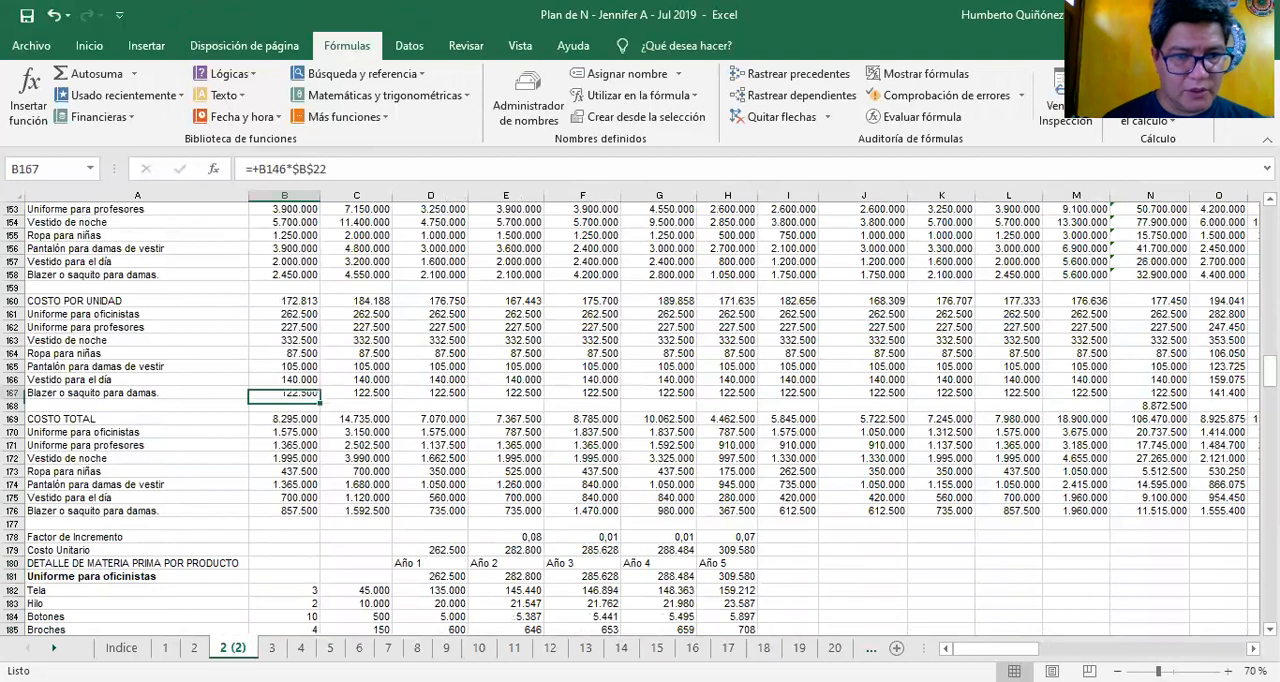
# Trace the B161 unit cost formula to the product price in B140 and the % Costo value in B22
pyautogui.press('Up')
pyautogui.press('F2')
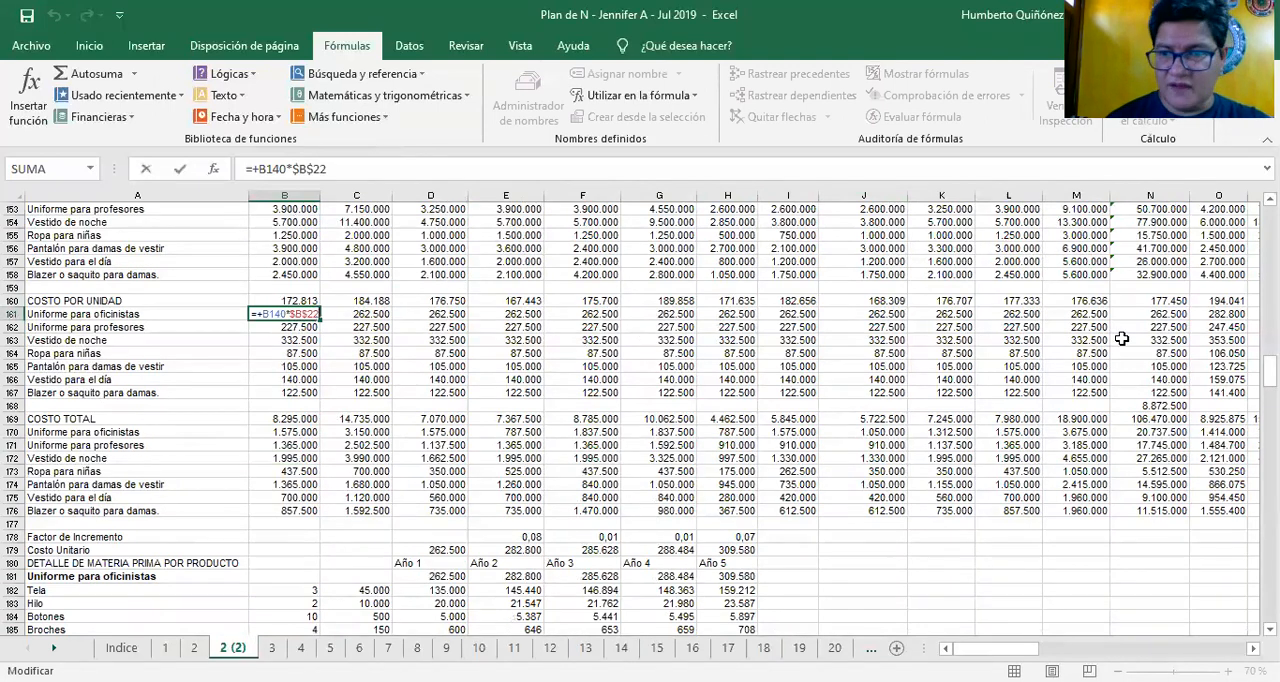
pyautogui.moveTo(1268, 372); pyautogui.dragTo(1268, 346)
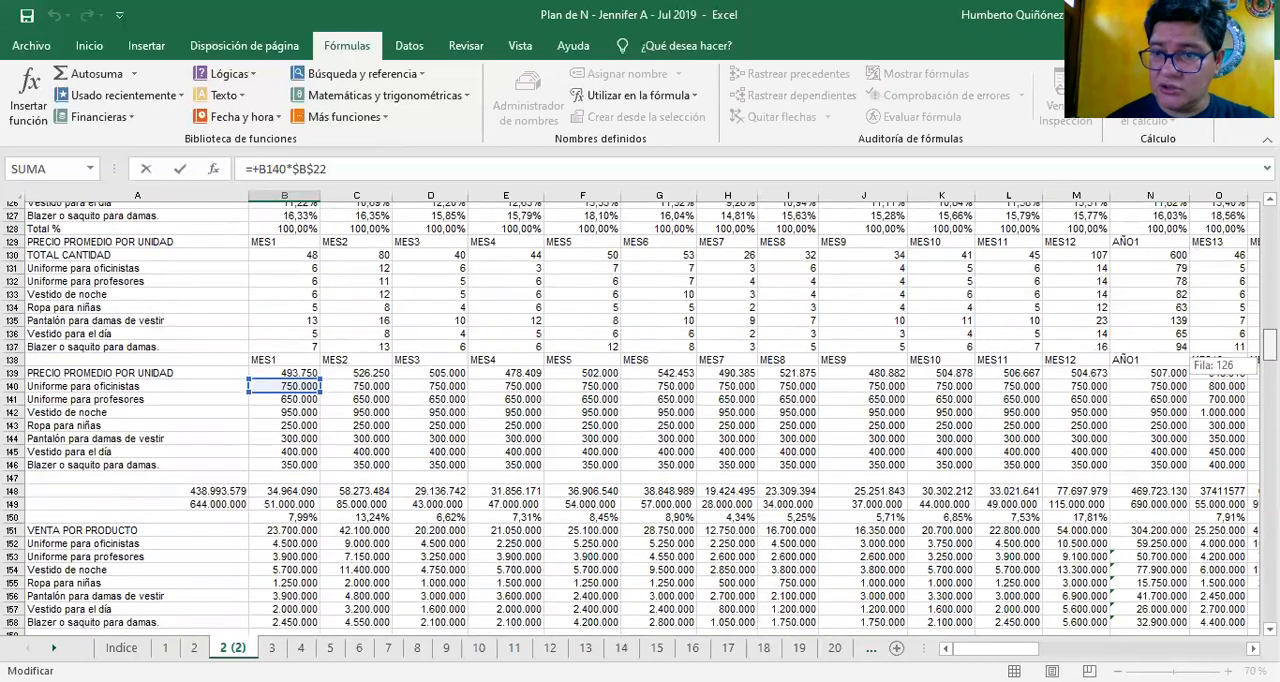
pyautogui.moveTo(1268, 346); pyautogui.dragTo(1268, 255)
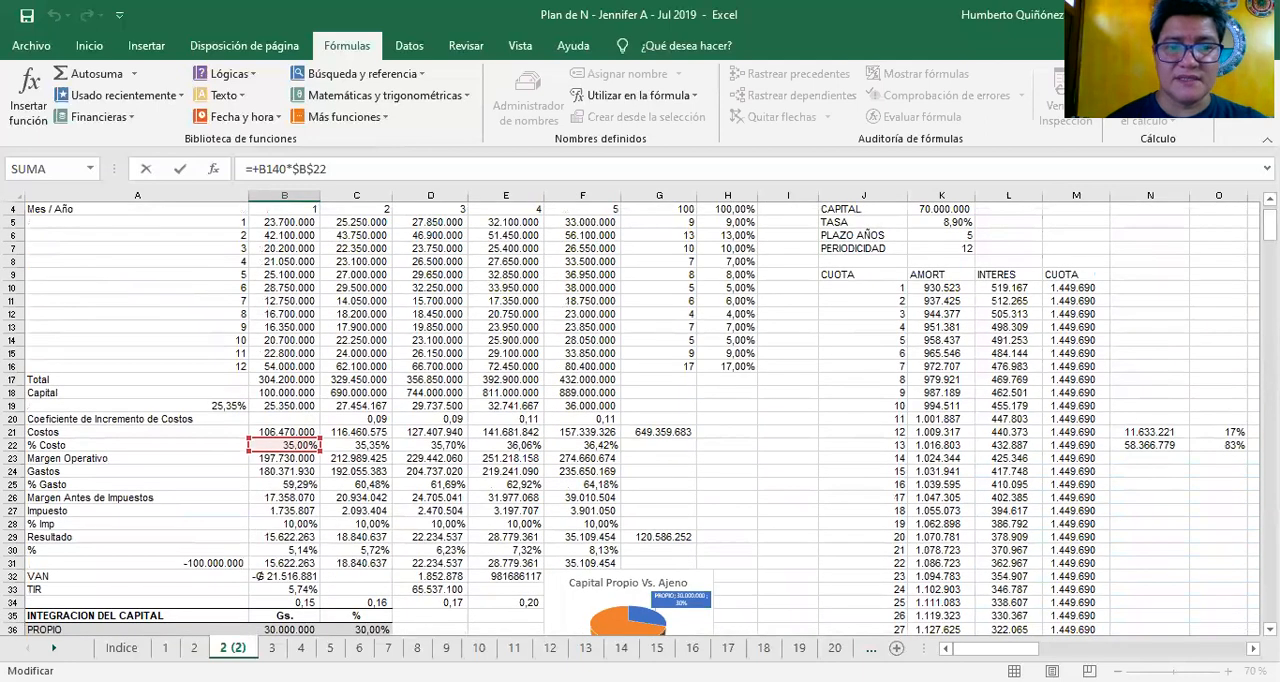
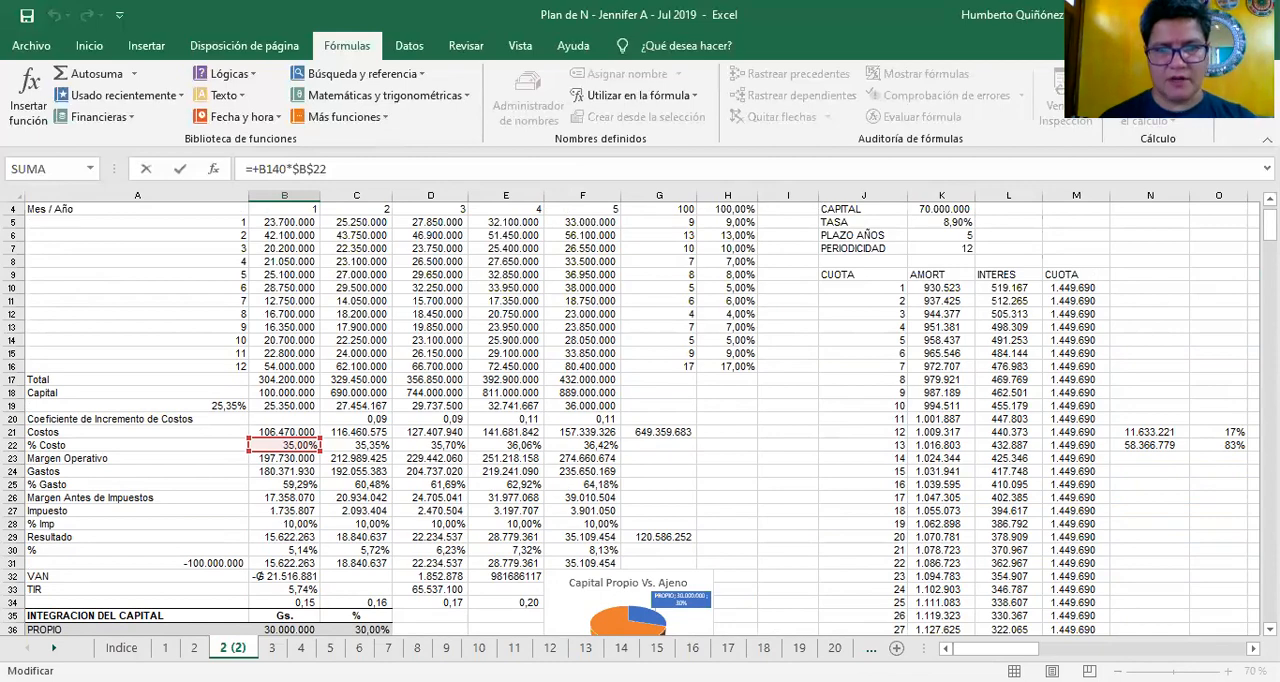
# Close the B161 formula and inspect the references of the MES1 COSTO TOTAL formula for Uniforme para oficinistas in B170
pyautogui.press('Return')
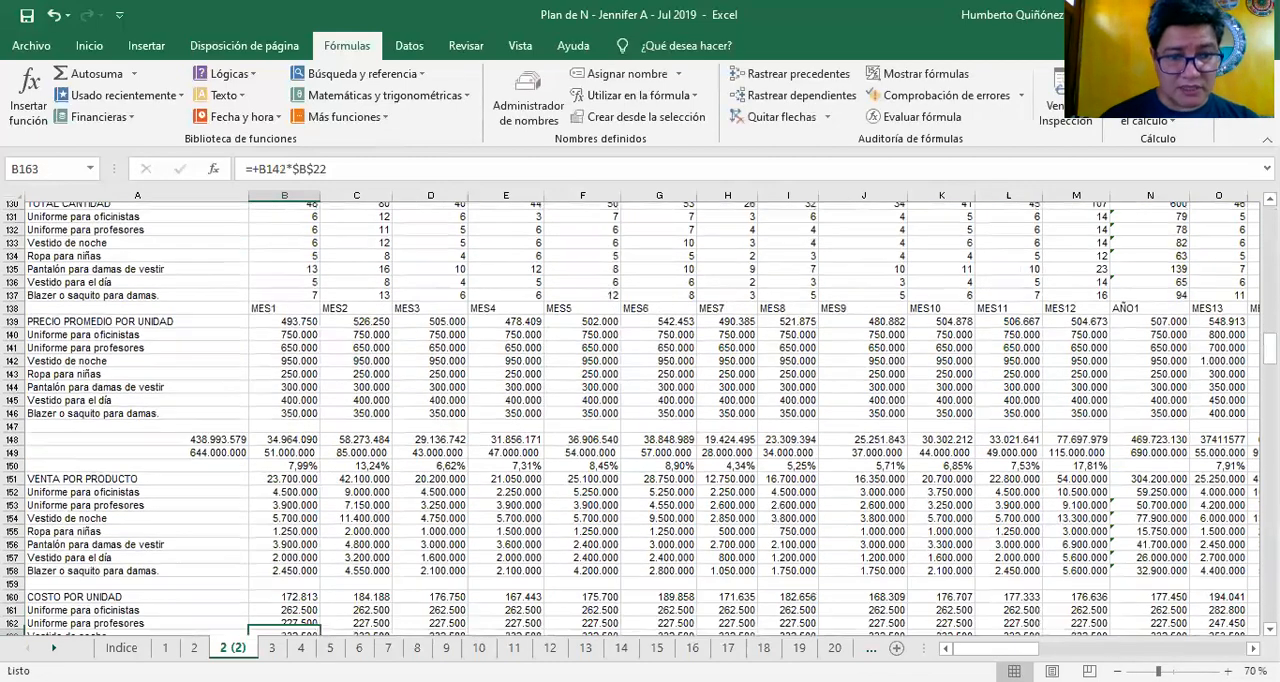
pyautogui.press('Down')
pyautogui.press('Down')
pyautogui.press('Down')
pyautogui.press('Down')
pyautogui.press('Down')
pyautogui.press('Down')
pyautogui.press('Down')
pyautogui.press('Down')
pyautogui.press('Down')
pyautogui.press('Down')
pyautogui.press('Down')
pyautogui.press('Down')
pyautogui.press('Down')
pyautogui.press('Down')
pyautogui.press('Down')
pyautogui.press('Up')
pyautogui.press('Up')
pyautogui.press('Up')
pyautogui.press('Up')
pyautogui.press('Up')
pyautogui.press('Up')
pyautogui.press('Up')
pyautogui.press('Up')
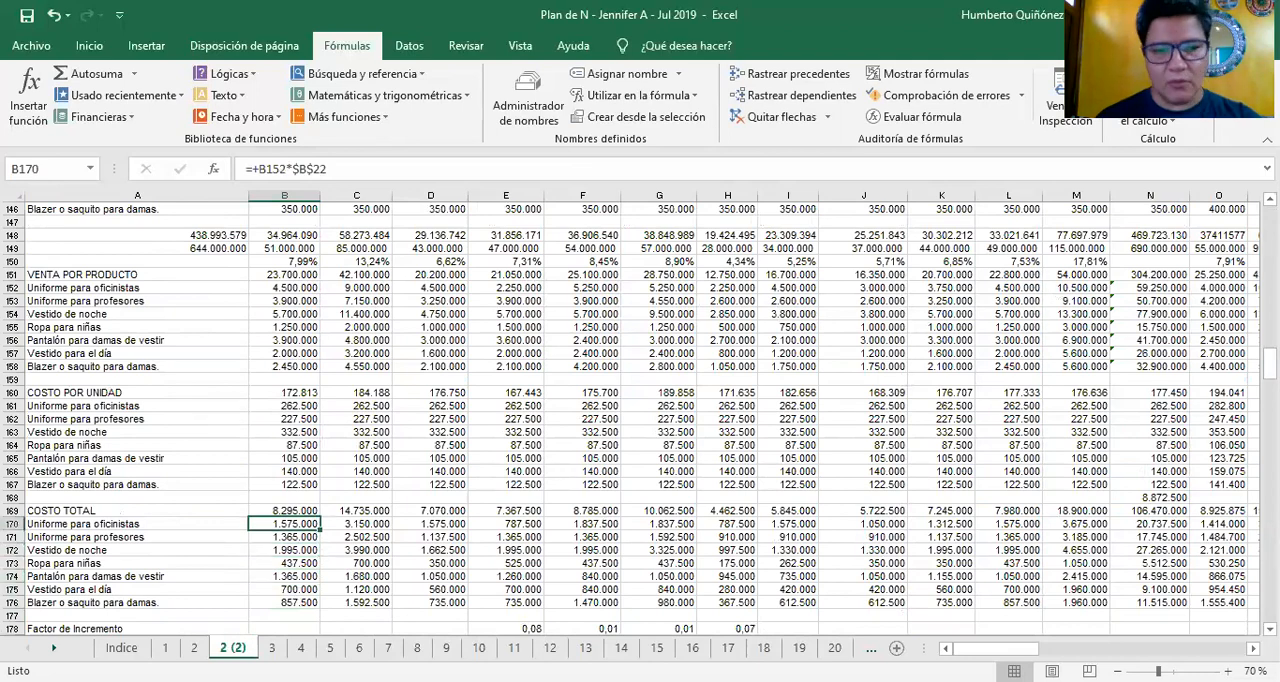
pyautogui.press('F2')
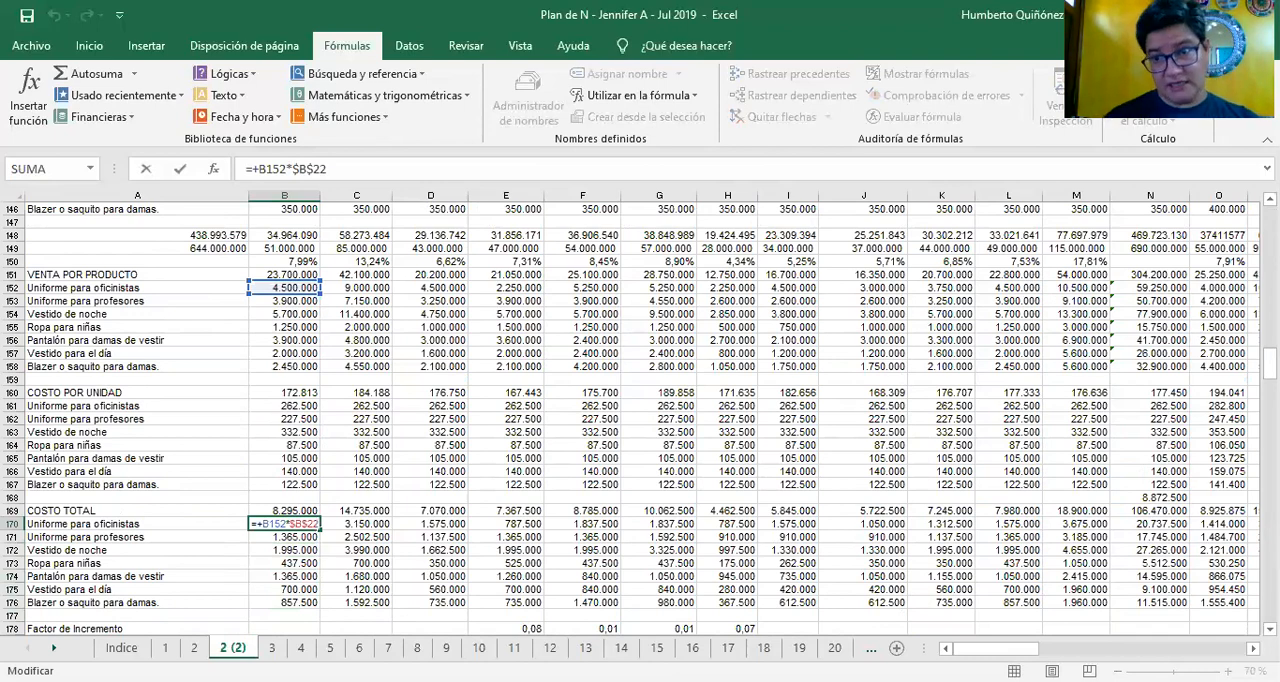
pyautogui.press('Escape')
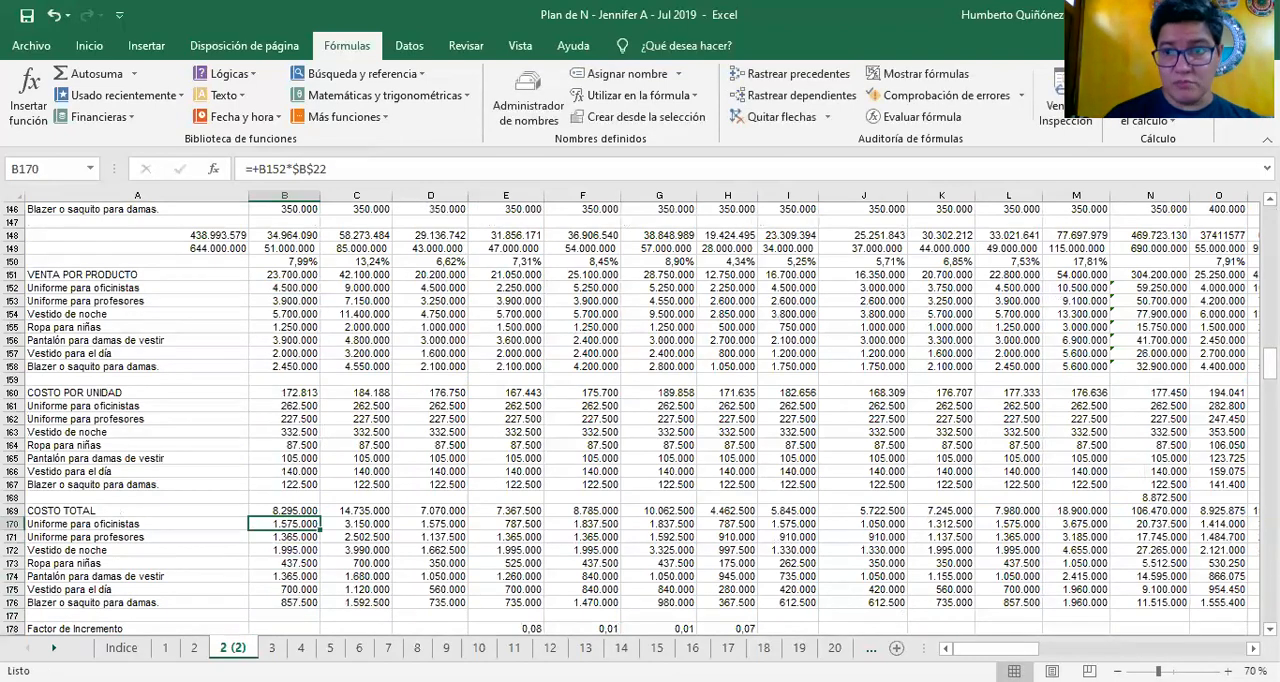
# Check the references of the overall COSTO TOTAL formula in B169 and follow it across the first-year months
pyautogui.press('Up')
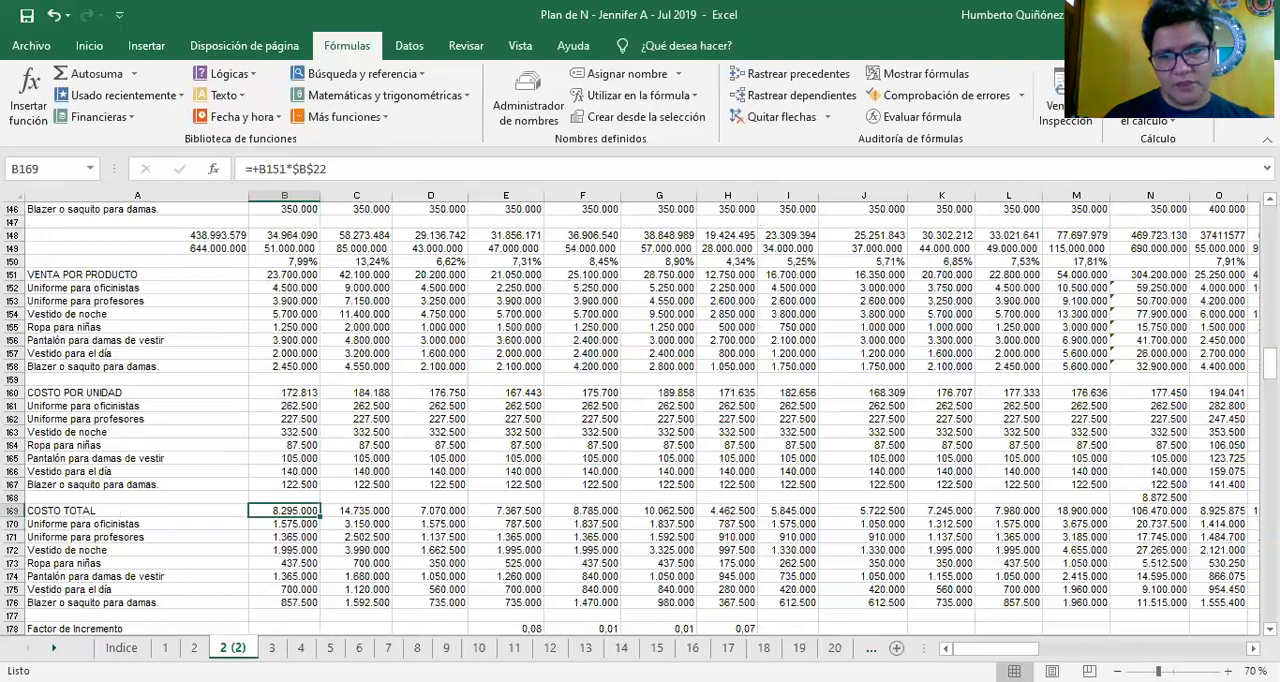
pyautogui.press('F2')
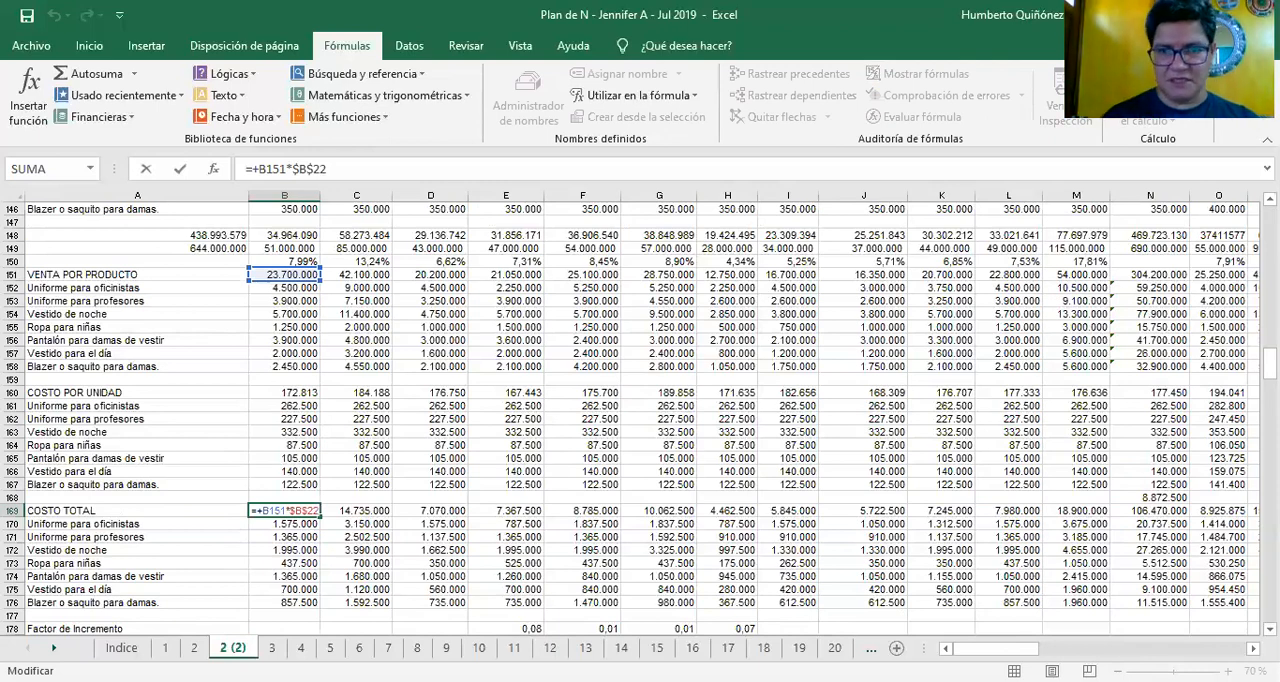
pyautogui.press('Tab')
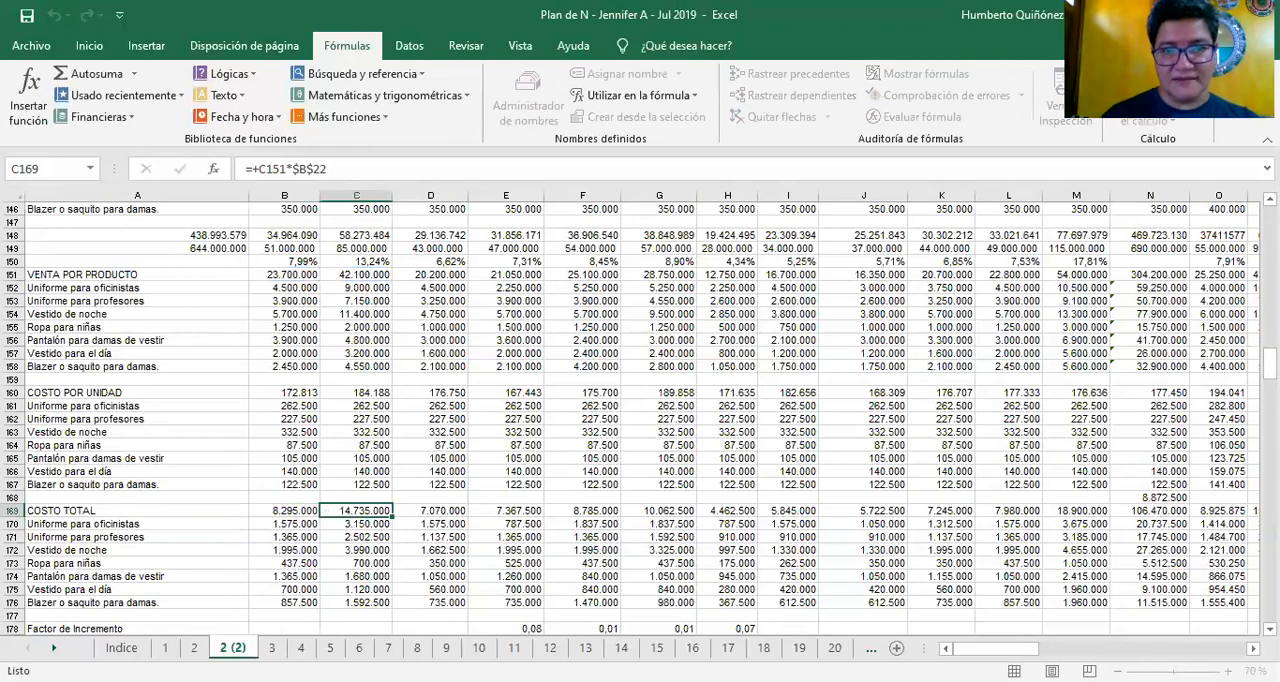
pyautogui.press('Right')
pyautogui.press('Right')
pyautogui.press('Right')
pyautogui.press('Right')
pyautogui.press('Right')
pyautogui.press('Right')
pyautogui.press('Right')
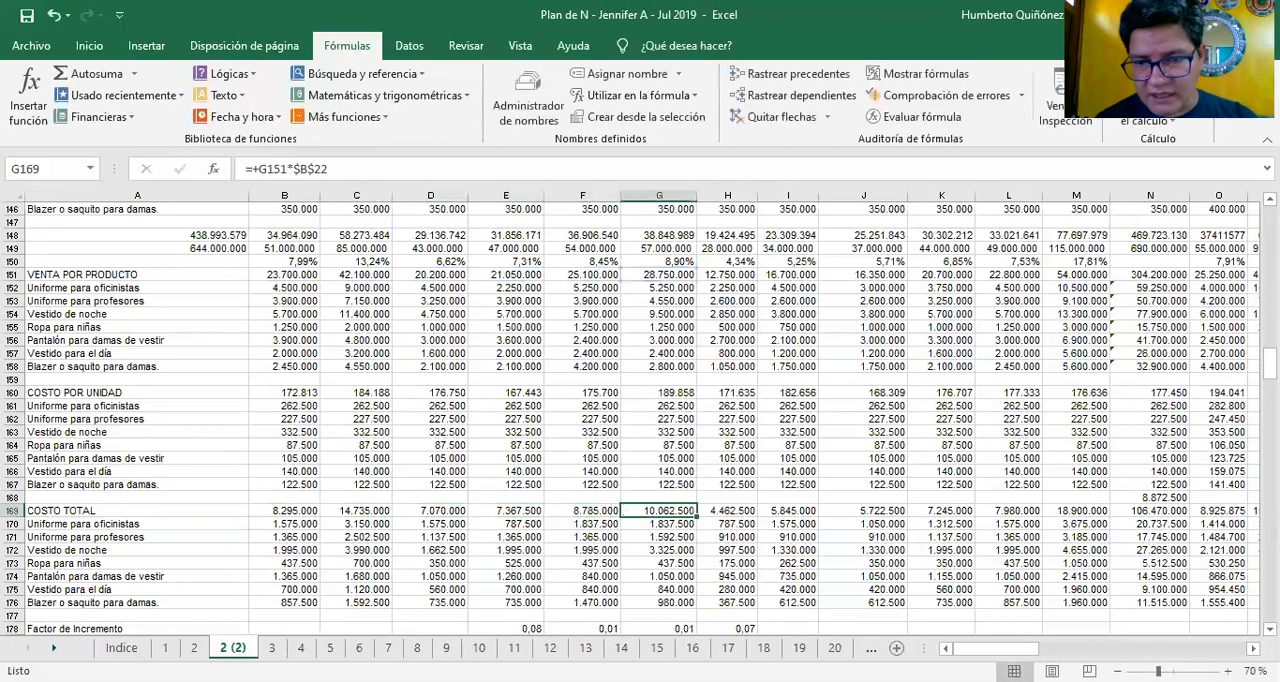
pyautogui.press('Right')
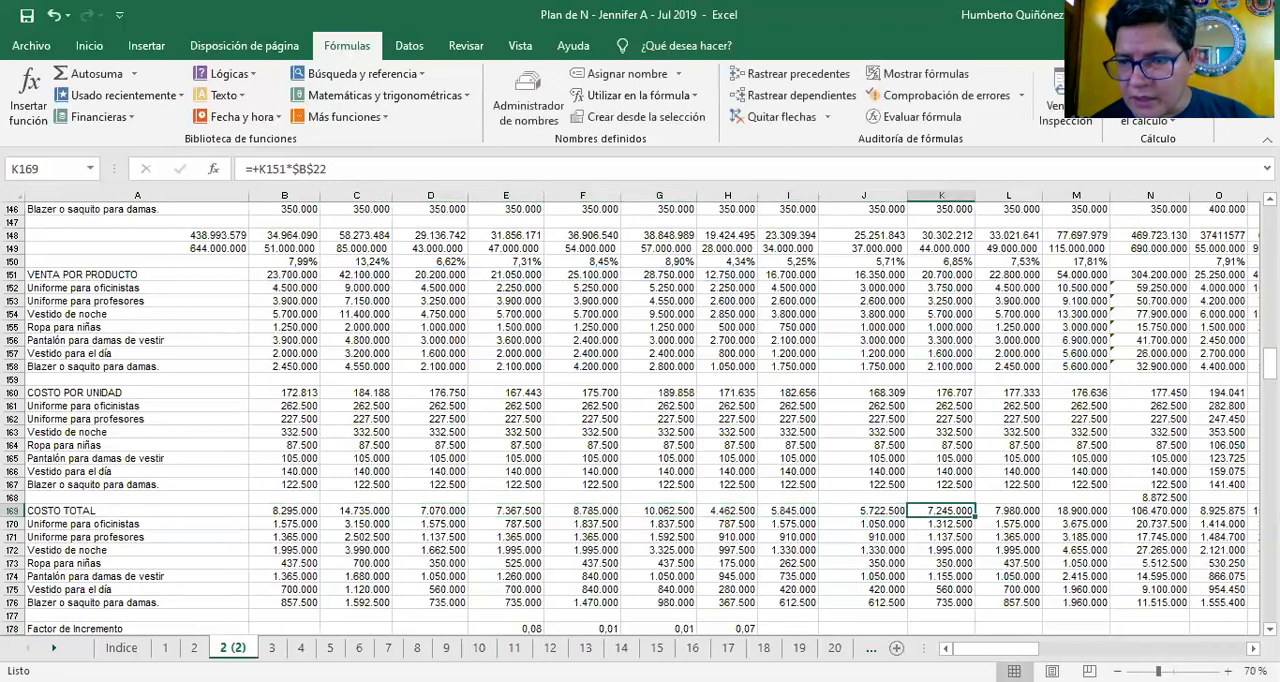
# Return to the start of row 169 and recheck the COSTO TOTAL formula references month by month up to M169
pyautogui.press('Right')
pyautogui.press('Right')
pyautogui.press('F2')
pyautogui.press('Escape')
pyautogui.press('Left')
pyautogui.press('Home')
pyautogui.press('Right')
pyautogui.press('F2')
pyautogui.press('Tab')
pyautogui.press('F2')
pyautogui.press('Tab')
pyautogui.press('F2')
pyautogui.press('Tab')
pyautogui.press('F2')
pyautogui.press('Escape')
pyautogui.press('Right')
pyautogui.press('F2')
pyautogui.press('Escape')
pyautogui.press('Right')
pyautogui.press('Right')
pyautogui.press('Right')
pyautogui.press('Right')
pyautogui.press('Right')
pyautogui.press('Right')
pyautogui.press('F2')
pyautogui.press('Escape')
# View the AÑO1 COSTO TOTAL in N169 and check the MES13 formula in O169, continuing across to T169
pyautogui.press('Right')
pyautogui.press('F2')
pyautogui.press('Escape')
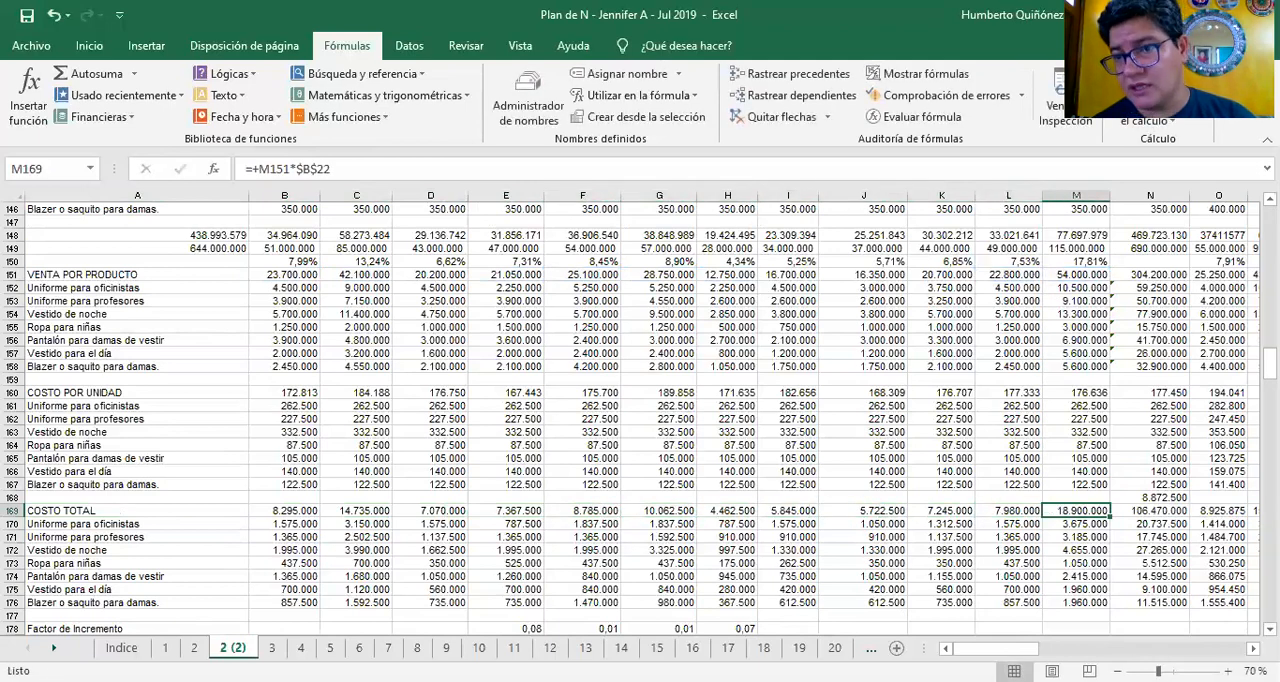
pyautogui.press('Right')
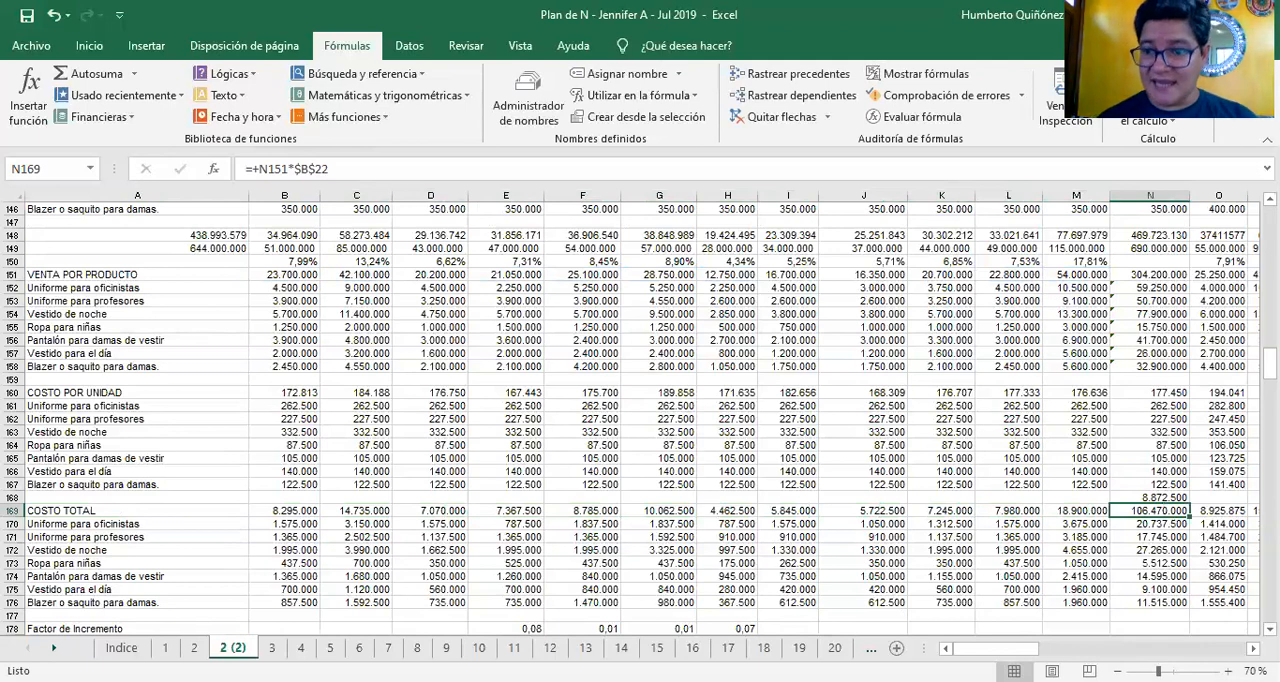
pyautogui.press('Right')
pyautogui.press('Right')
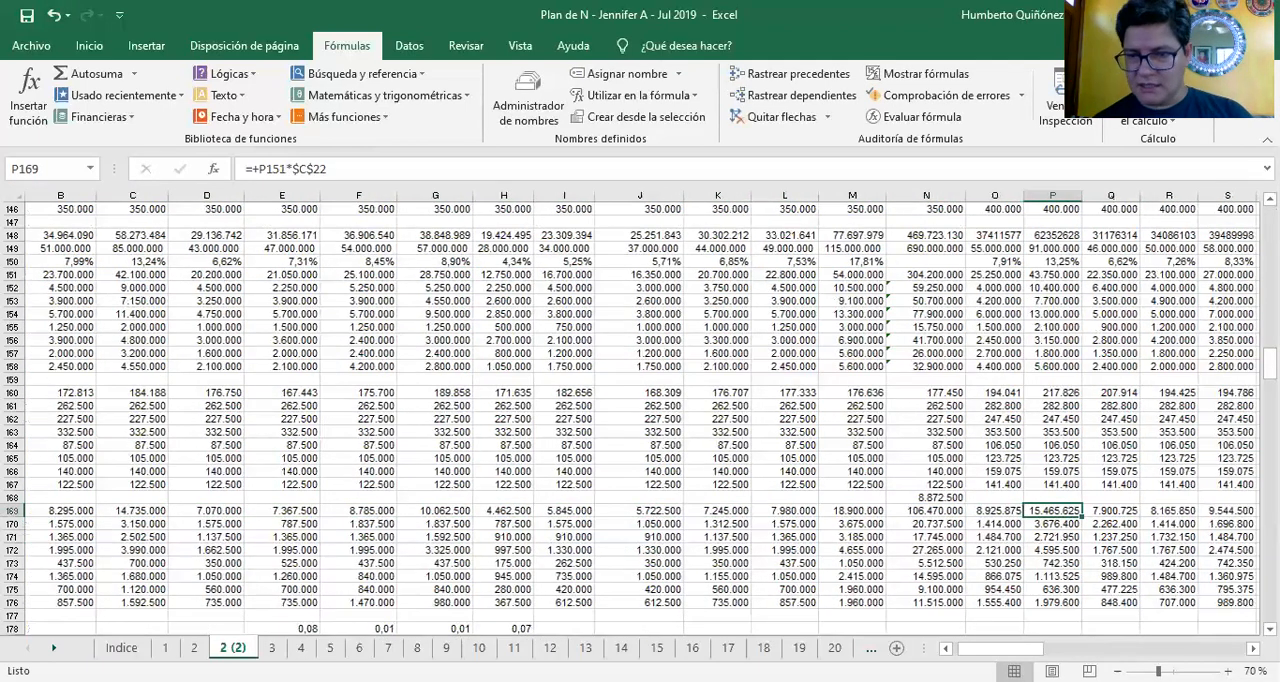
pyautogui.press('Left')
pyautogui.press('F2')
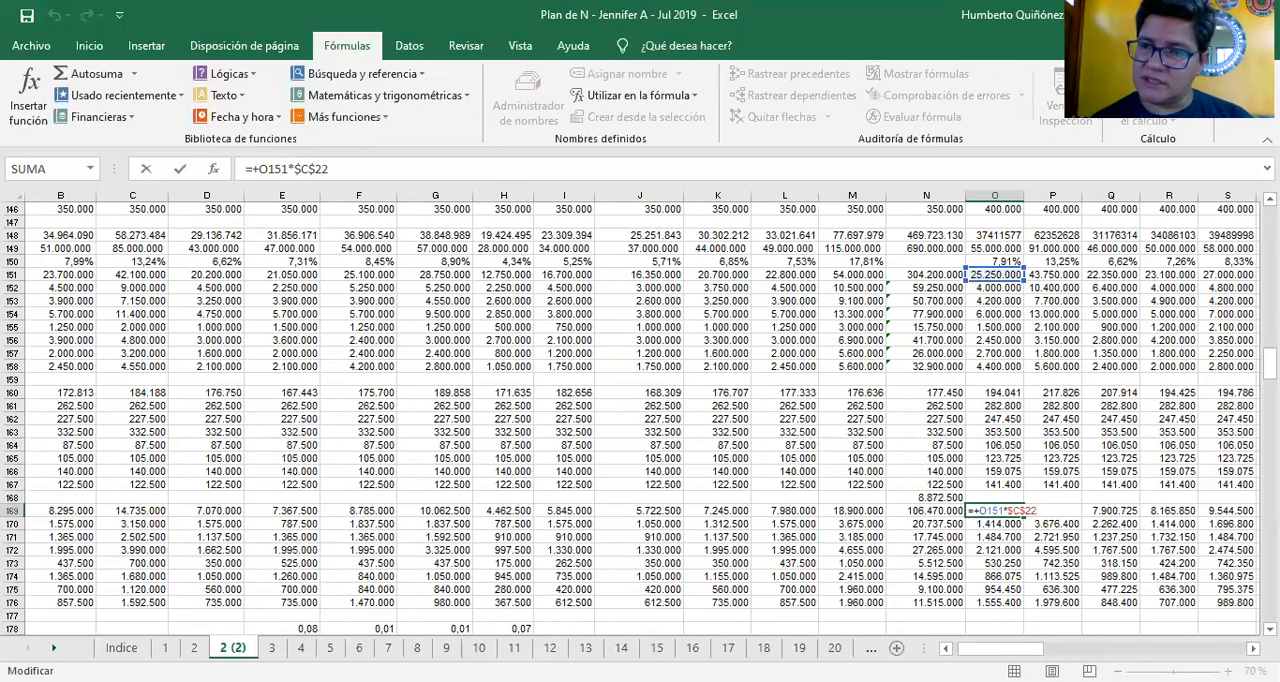
pyautogui.press('Tab')
pyautogui.press('Right')
pyautogui.press('Right')
# Examine the remaining second-year COSTO TOTAL formulas from T169 and continue into the third year at AD169
pyautogui.press('Right')
pyautogui.press('Right')
pyautogui.press('Right')
pyautogui.press('Right')
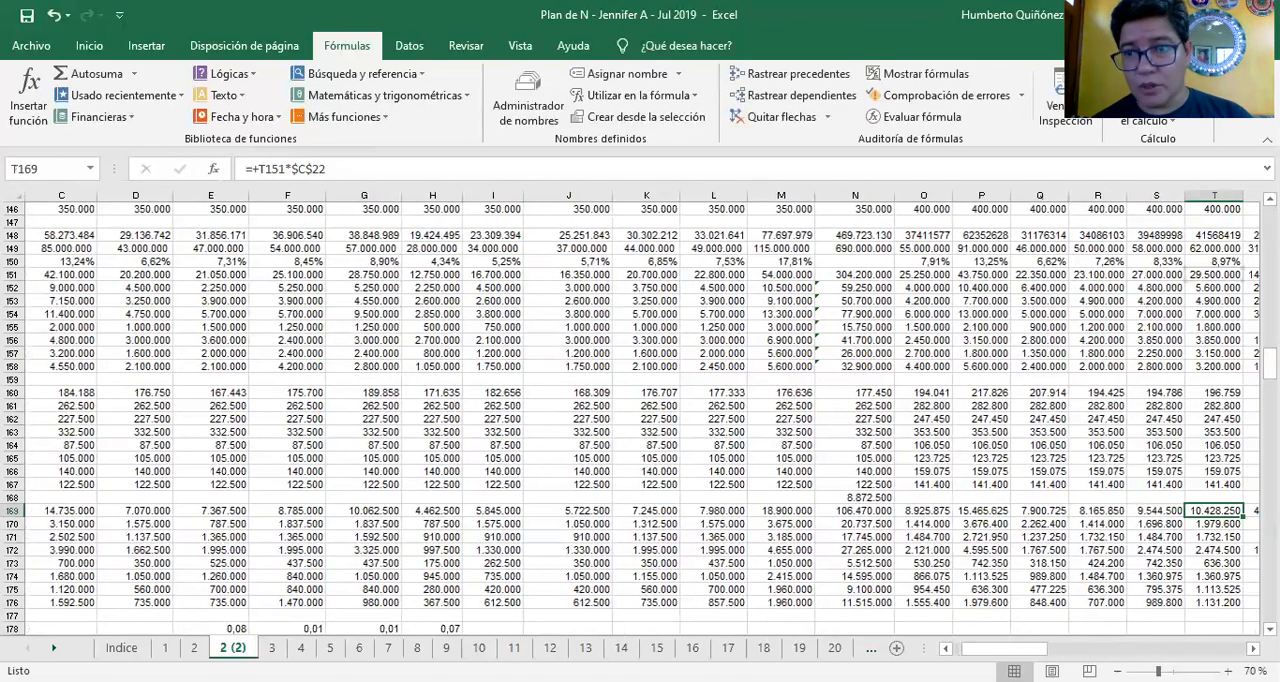
pyautogui.press('F2')
pyautogui.press('Tab')
pyautogui.press('Right')
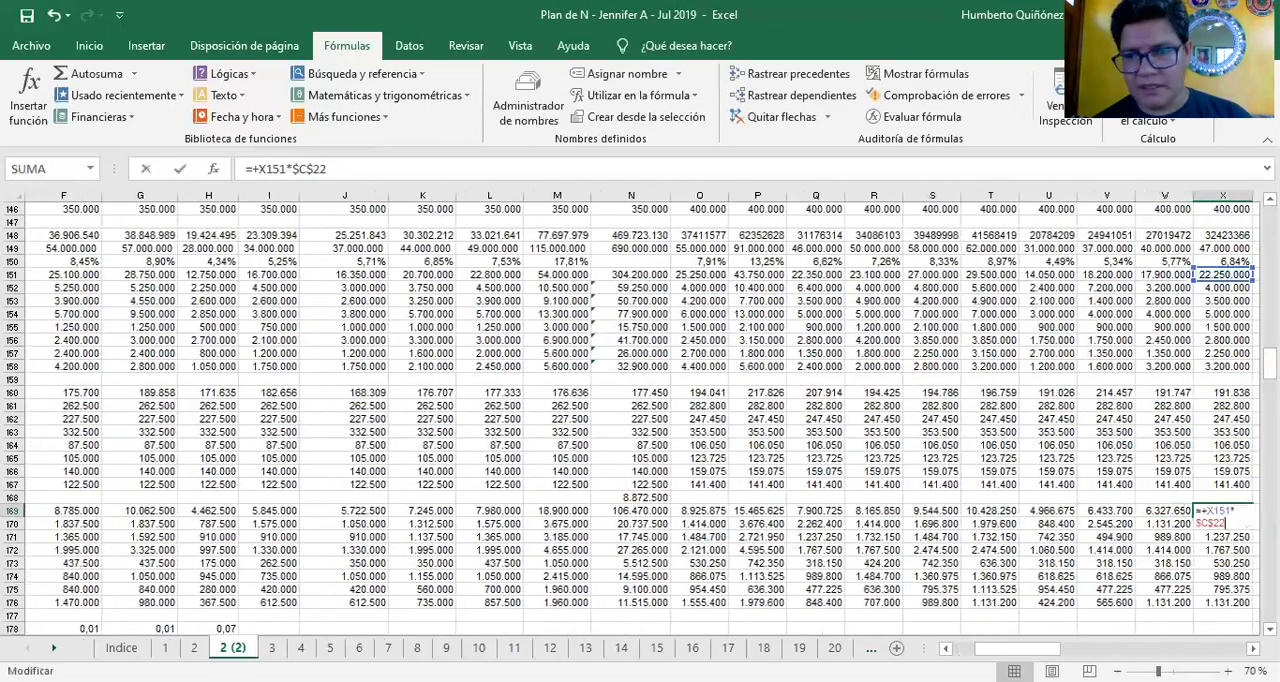
pyautogui.press('Right')
pyautogui.press('Right')
pyautogui.press('Right')
pyautogui.press('Right')
pyautogui.press('Right')
pyautogui.press('Right')
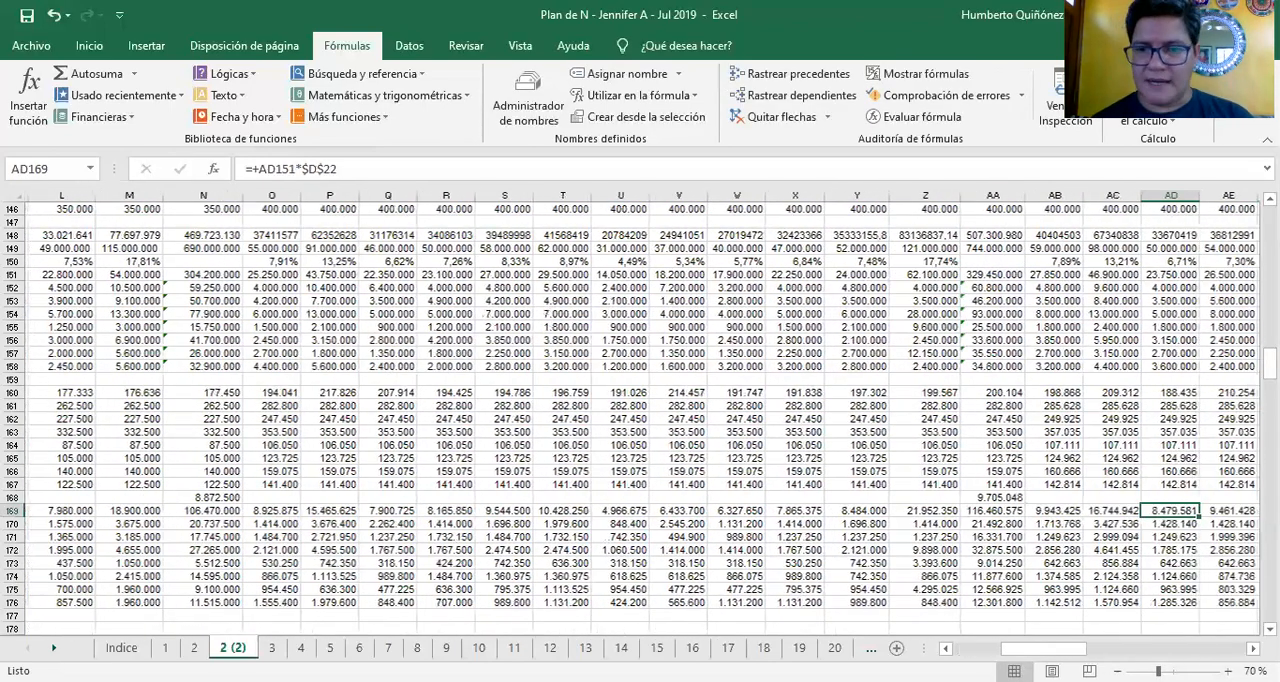
# Check which sales and % Costo cells the third year's first COSTO TOTAL formula in AB169 references
pyautogui.press('Left')
pyautogui.press('Left')
pyautogui.press('F2')
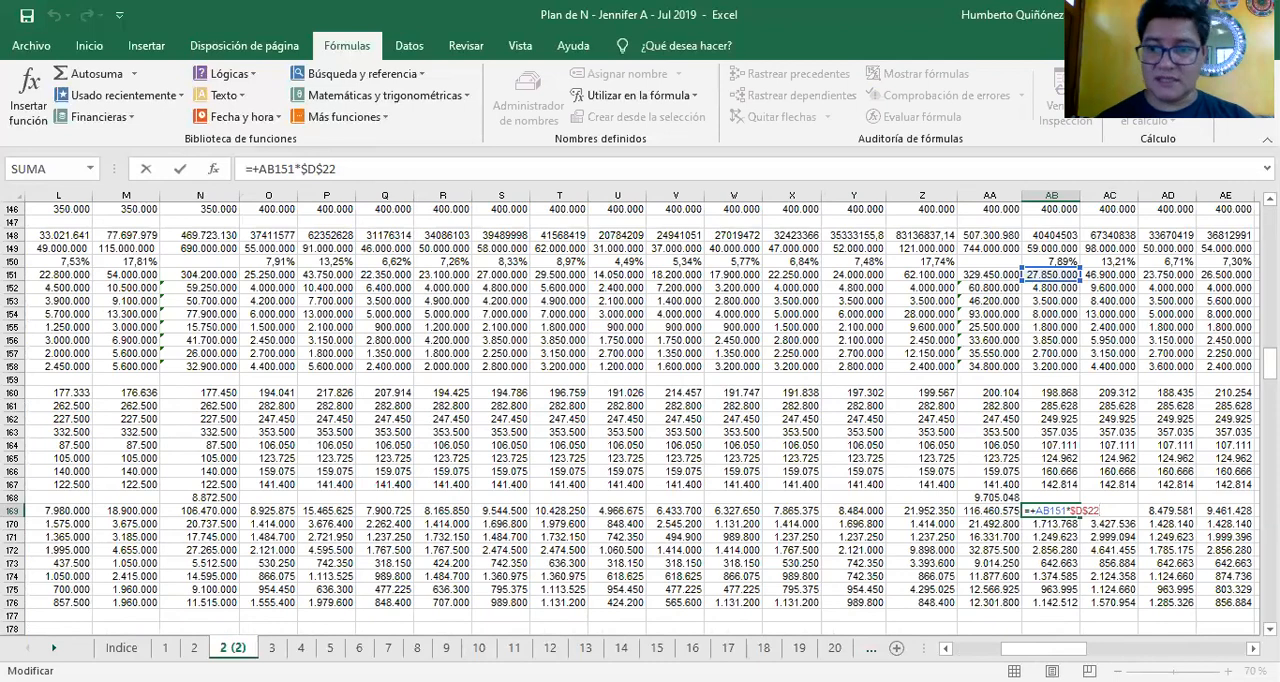
pyautogui.hotkey('ctrl', 'Return')
pyautogui.press('Right')
pyautogui.press('Right')
pyautogui.press('Right')
pyautogui.press('Right')
pyautogui.press('Right')
pyautogui.press('Right')
pyautogui.press('Right')
pyautogui.press('Right')
pyautogui.press('Right')
pyautogui.press('Right')
pyautogui.press('Right')
pyautogui.press('Right')
pyautogui.press('Right')
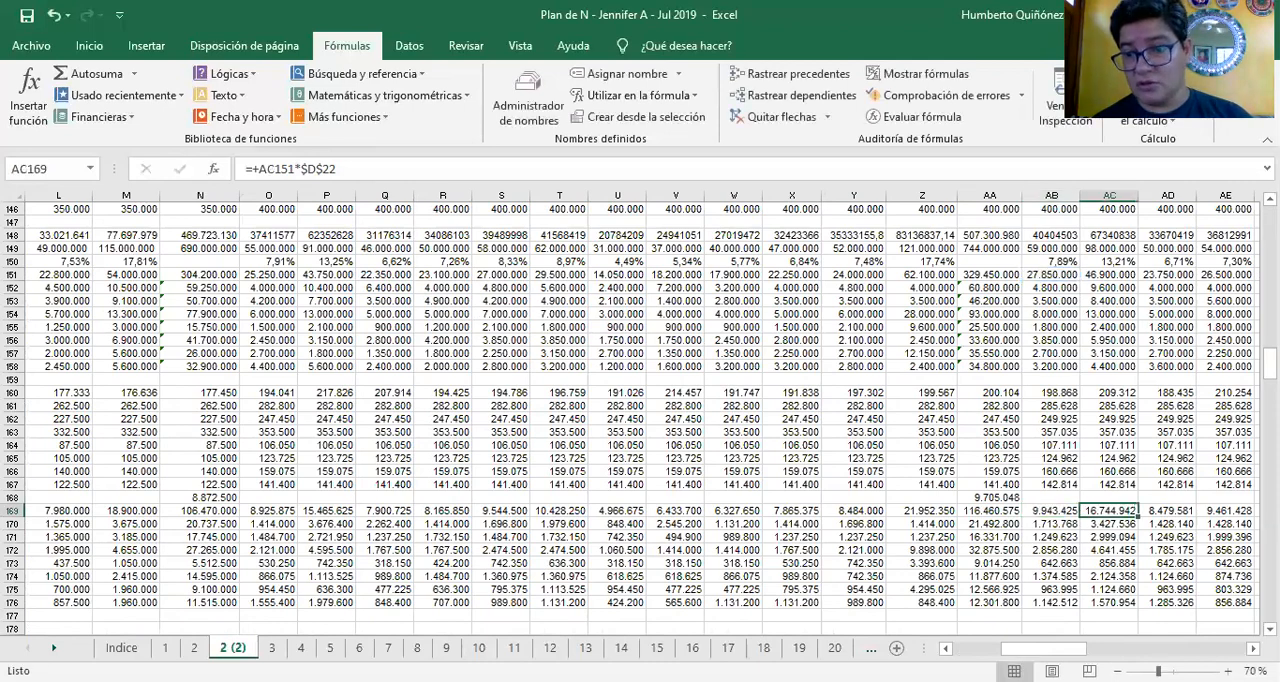
# Follow the COSTO TOTAL formulas along row 169 from AC169 through the fourth year to BD169
pyautogui.press('F2')
pyautogui.press('Escape')
pyautogui.press('Right')
pyautogui.press('F2')
pyautogui.press('Escape')
pyautogui.press('Right')
pyautogui.press('F2')
pyautogui.press('Escape')
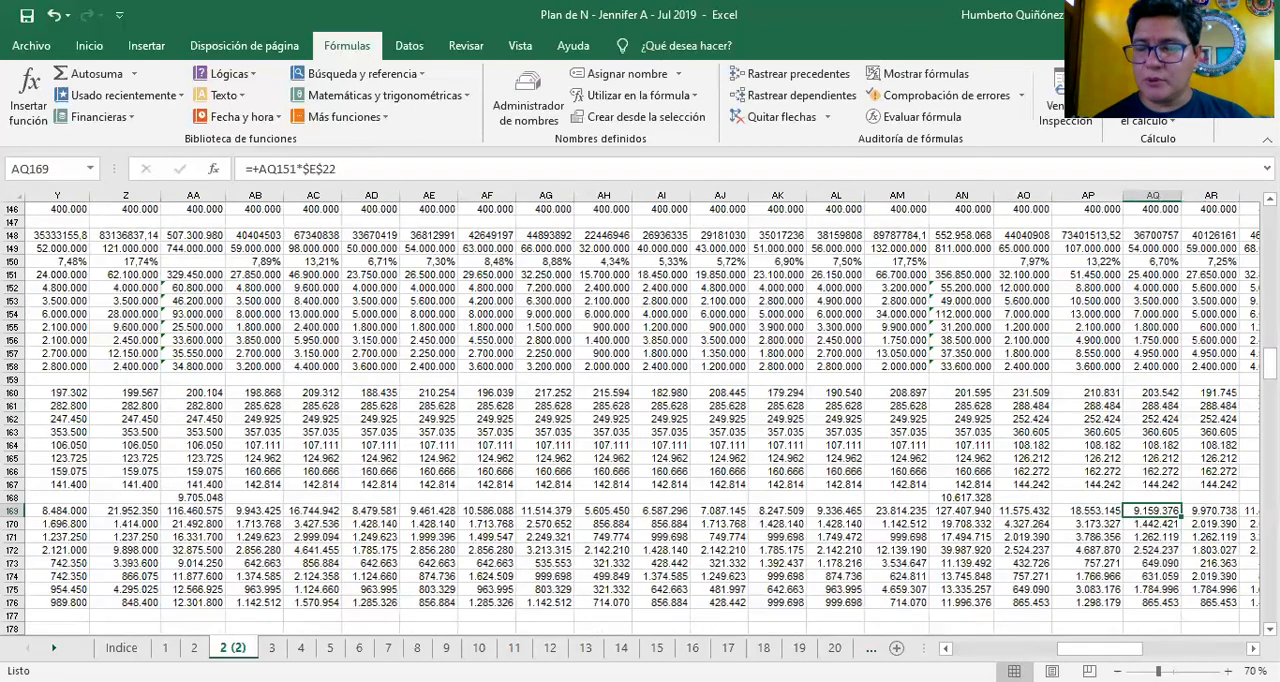
pyautogui.press('Right')
pyautogui.press('Right')
pyautogui.press('Right')
pyautogui.press('Right')
pyautogui.press('Right')
pyautogui.press('Right')
pyautogui.press('Right')
pyautogui.press('Right')
pyautogui.press('Right')
pyautogui.press('Right')
pyautogui.press('Right')
pyautogui.press('Right')
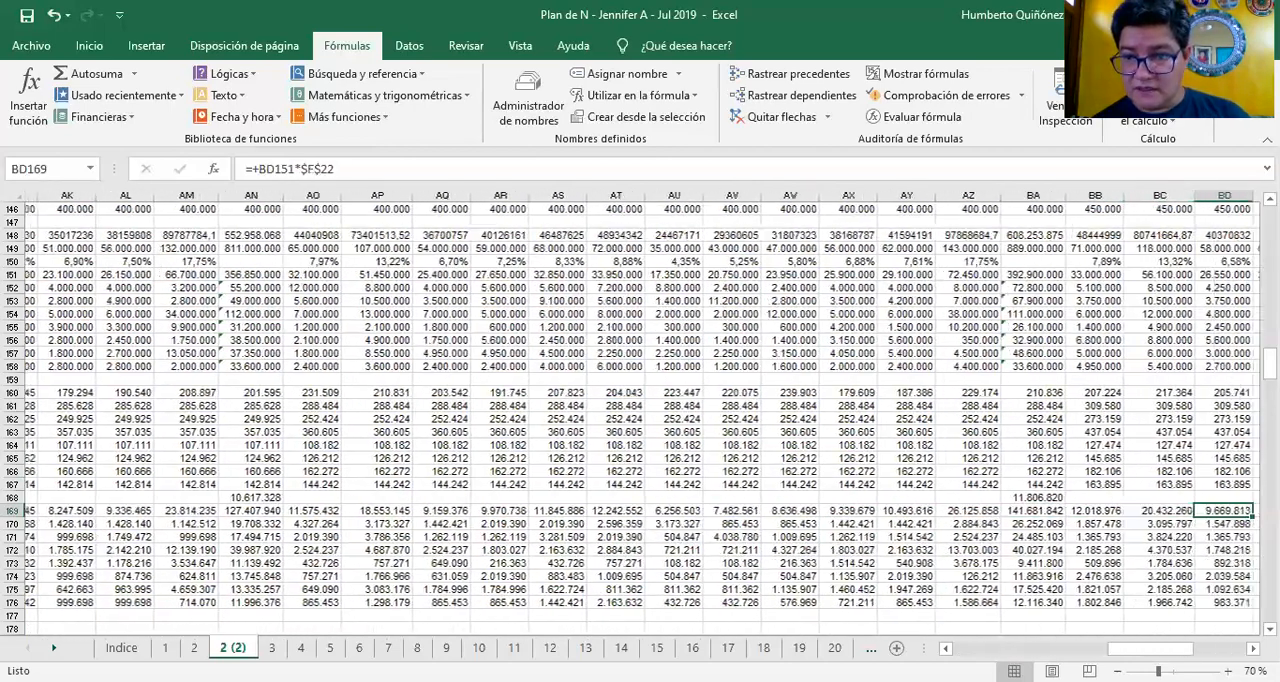
# Check the fifth-year COSTO TOTAL formula references in BB169 and the following months up to BH169
pyautogui.press('Left')
pyautogui.press('F2')
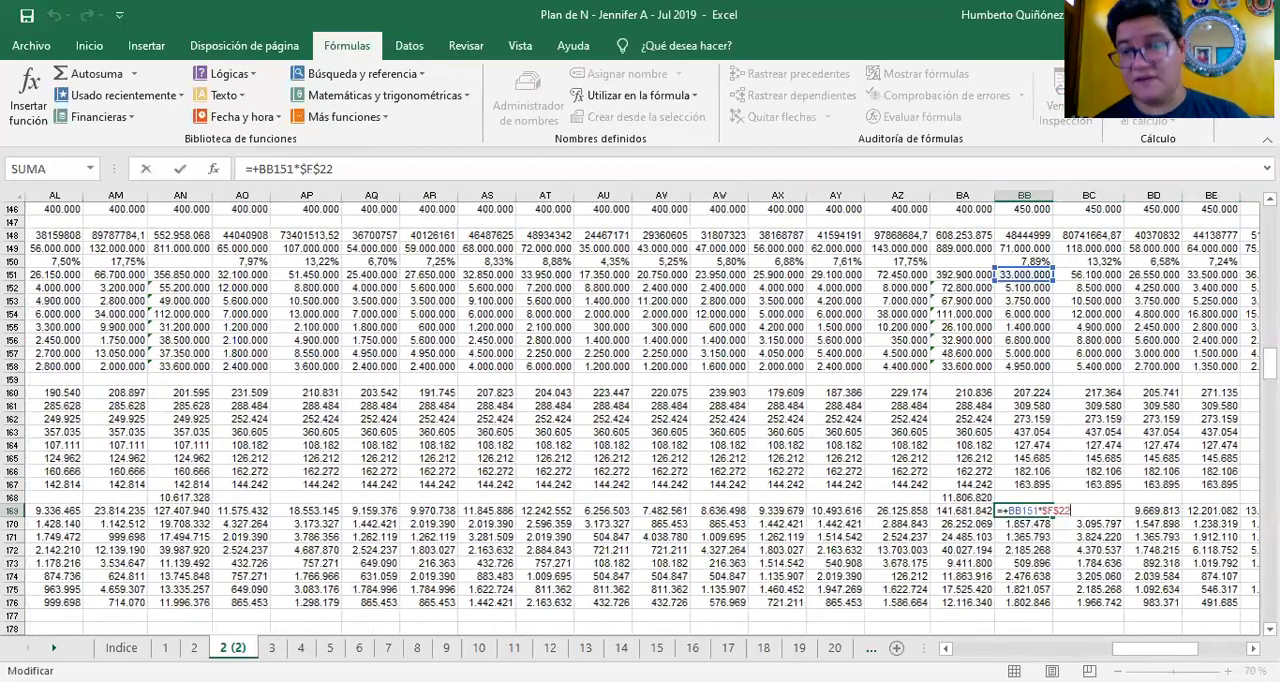
pyautogui.press('Escape')
pyautogui.press('Right')
pyautogui.press('Right')
pyautogui.press('Right')
pyautogui.press('Right')
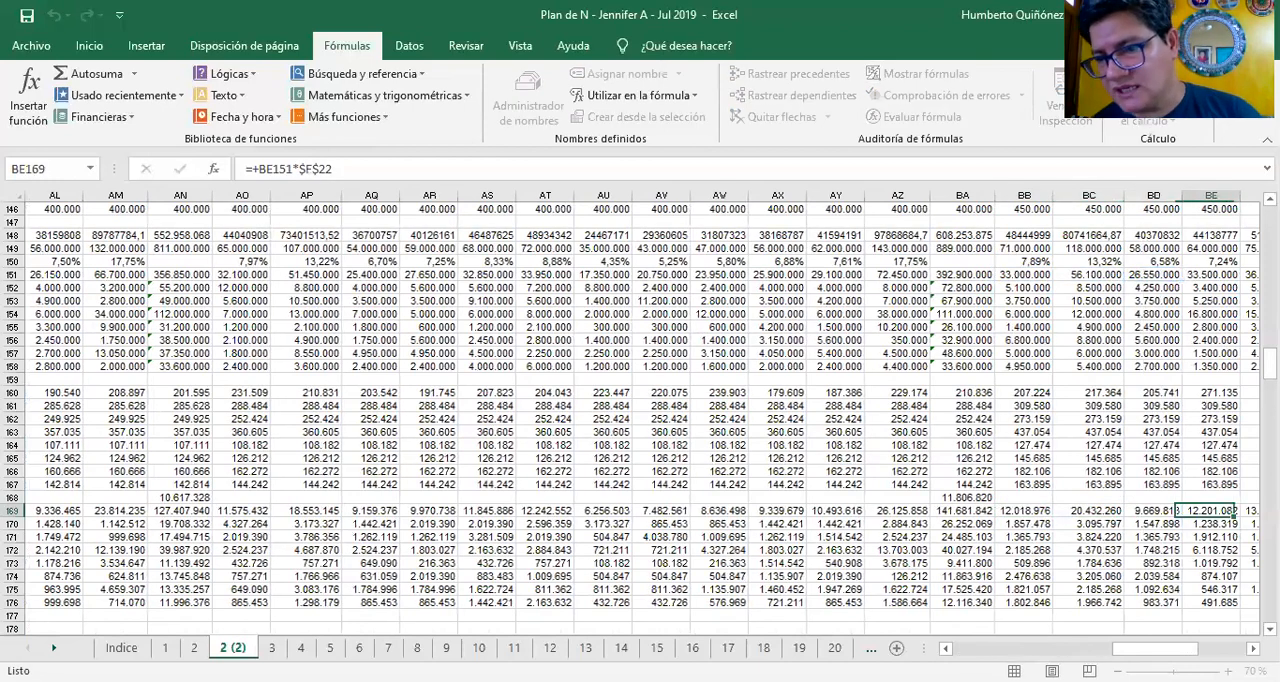
pyautogui.press('Right')
pyautogui.press('F2')
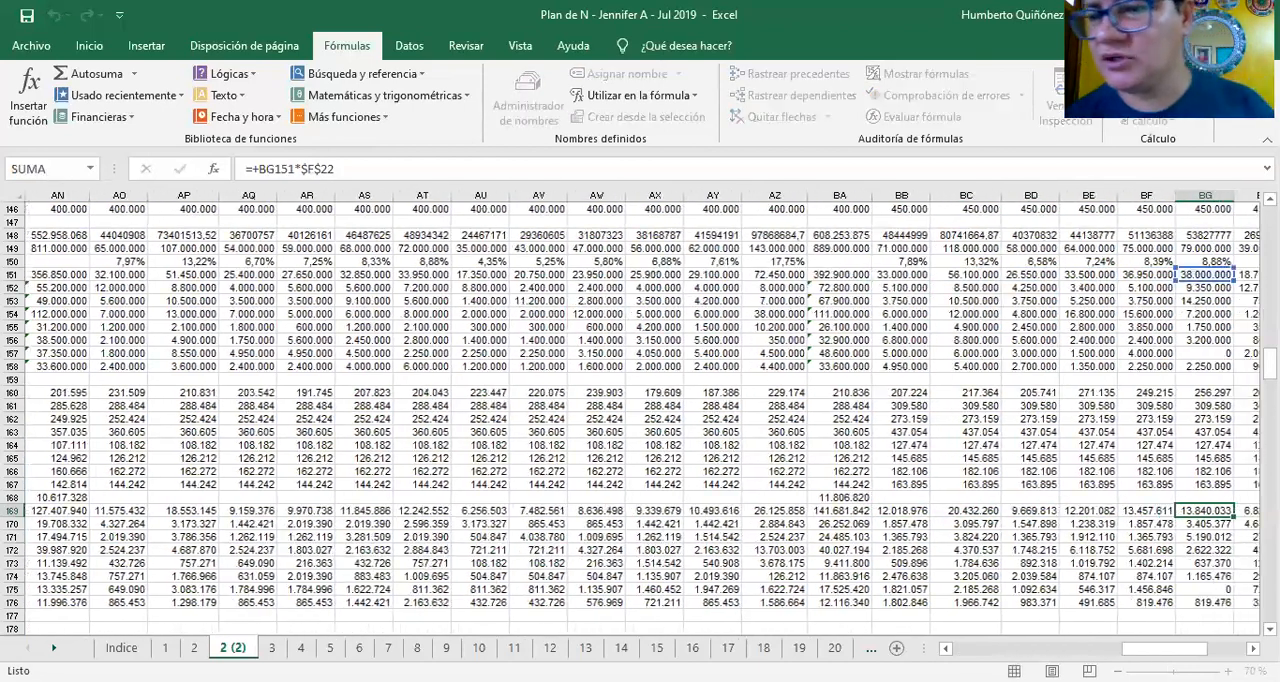
pyautogui.press('Escape')
pyautogui.press('Right')
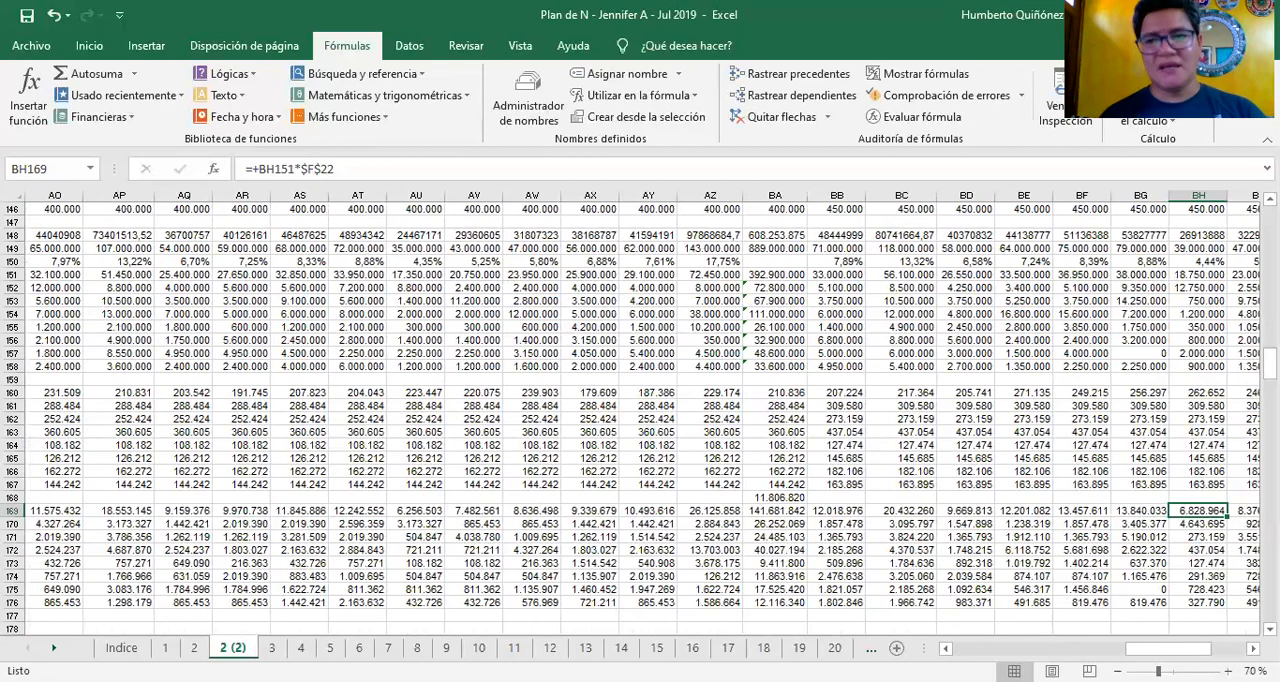
# Look over the last fifth-year COSTO TOTAL months and the annual total formula in BN169
pyautogui.press('Right')
pyautogui.press('Right')
pyautogui.press('Right')
pyautogui.press('Right')
pyautogui.press('Right')
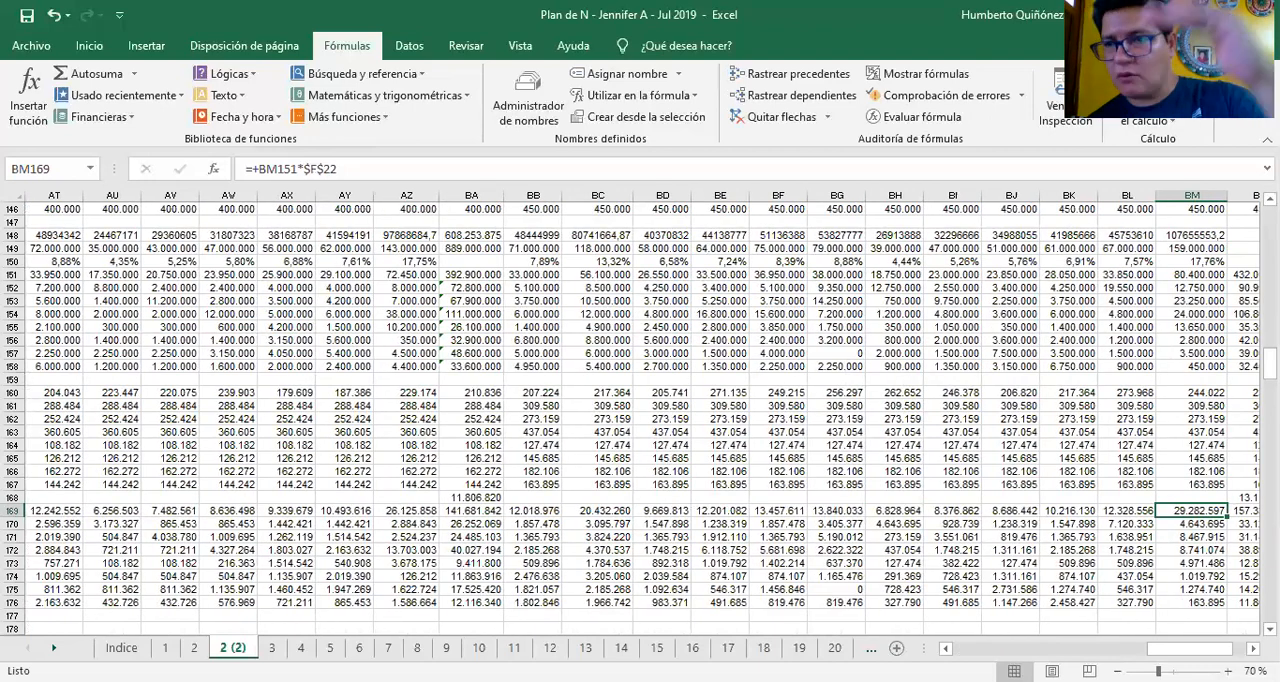
pyautogui.press('Right')
pyautogui.press('Right')
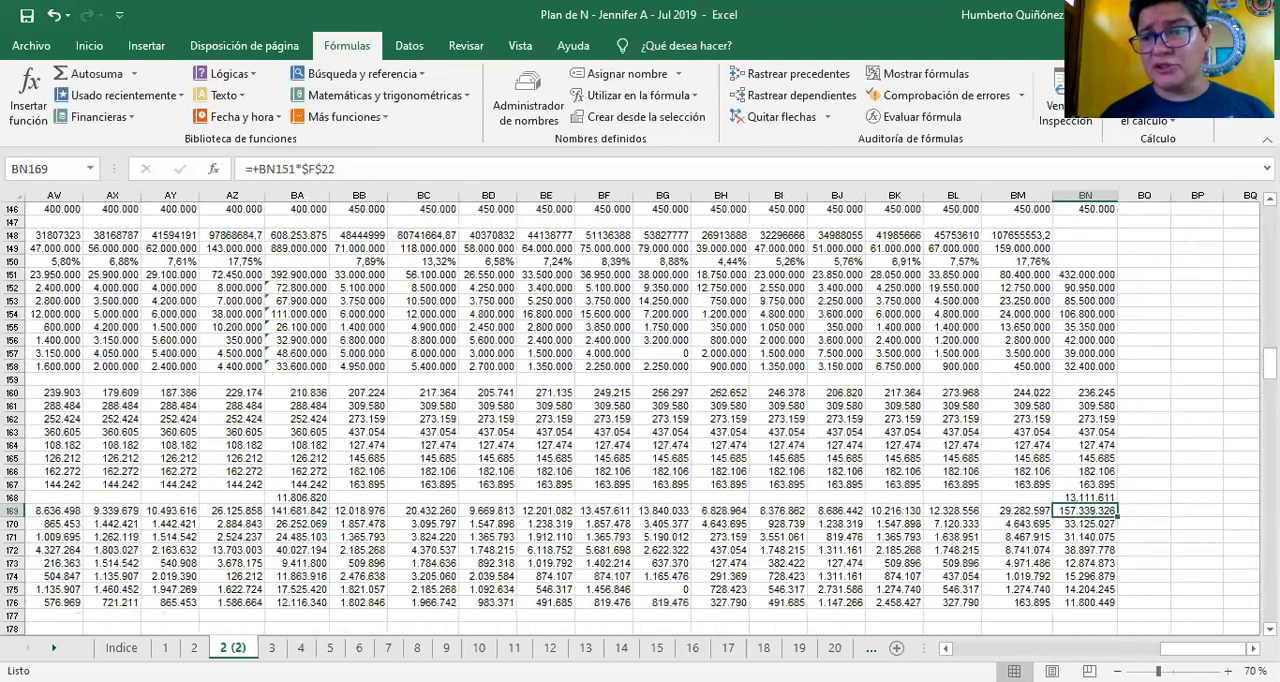
# Return to the COSTO TOTAL label in A169 and look down the Uniforme para oficinistas raw material detail to row 195
pyautogui.press('Home')
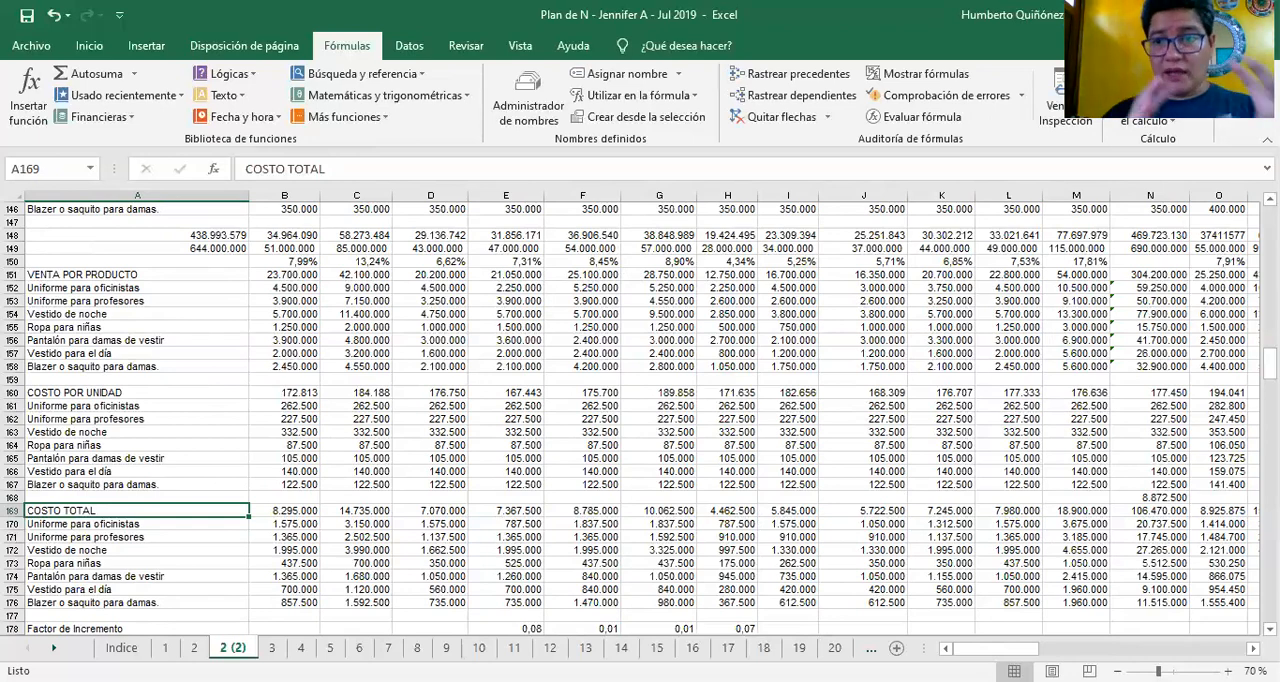
pyautogui.press('Down')
pyautogui.press('Down')
pyautogui.press('Down')
pyautogui.press('Down')
pyautogui.press('Down')
pyautogui.press('Down')
pyautogui.press('Down')
pyautogui.press('Down')
pyautogui.press('Down')
pyautogui.press('Down')
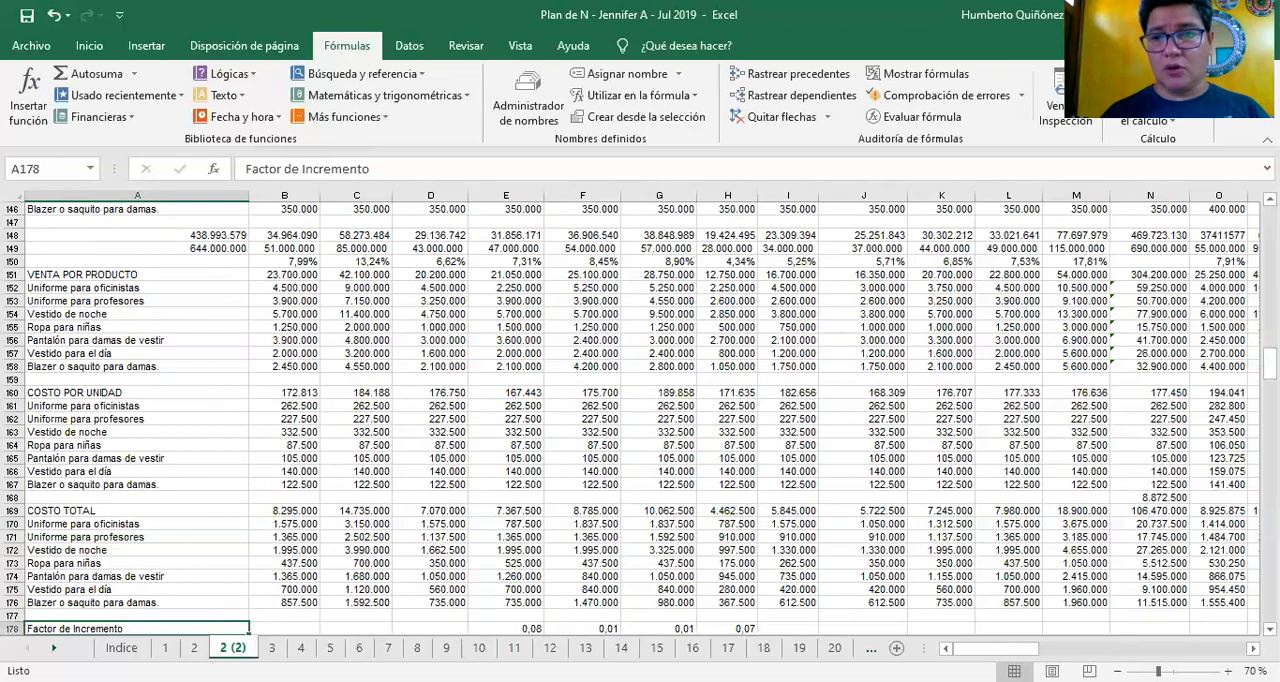
pyautogui.press('Up')
pyautogui.press('Down')
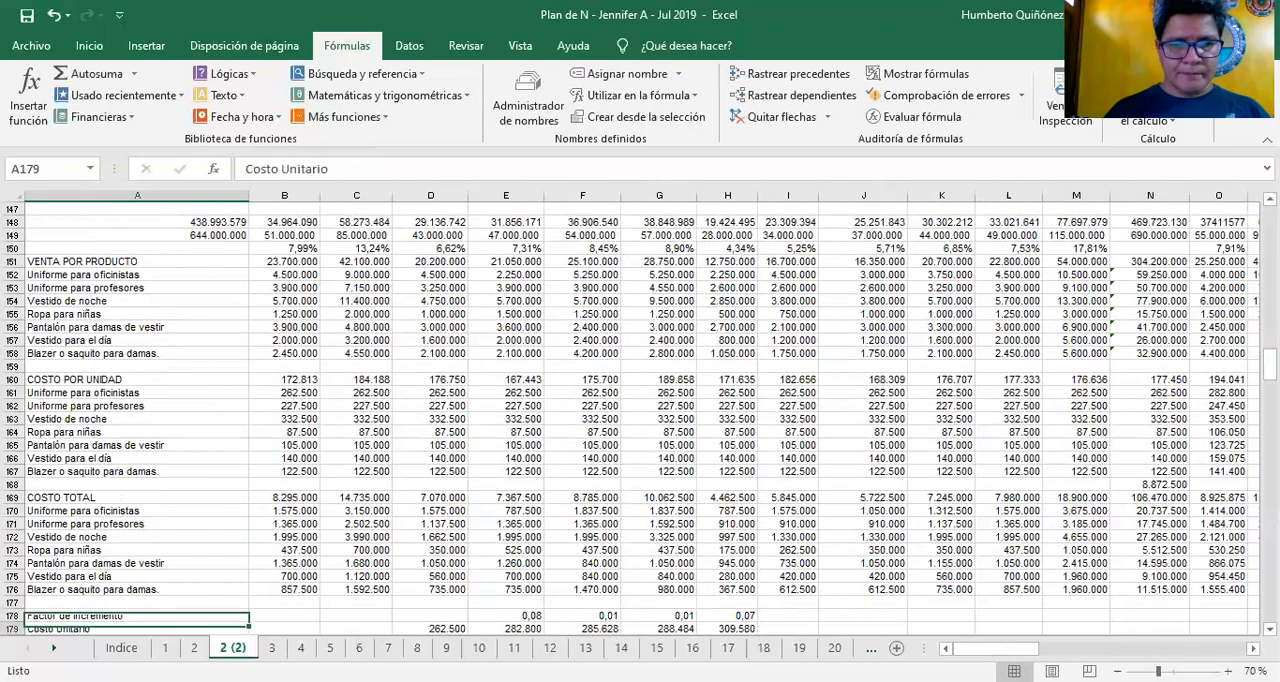
pyautogui.press('Down')
pyautogui.press('Down')
pyautogui.press('Down')
pyautogui.press('Down')
pyautogui.press('Down')
pyautogui.press('Down')
pyautogui.press('Down')
pyautogui.press('Down')
pyautogui.press('Down')
pyautogui.press('Down')
pyautogui.press('Down')
pyautogui.press('Down')
pyautogui.press('Down')
pyautogui.press('Down')
pyautogui.press('Down')
pyautogui.press('Down')
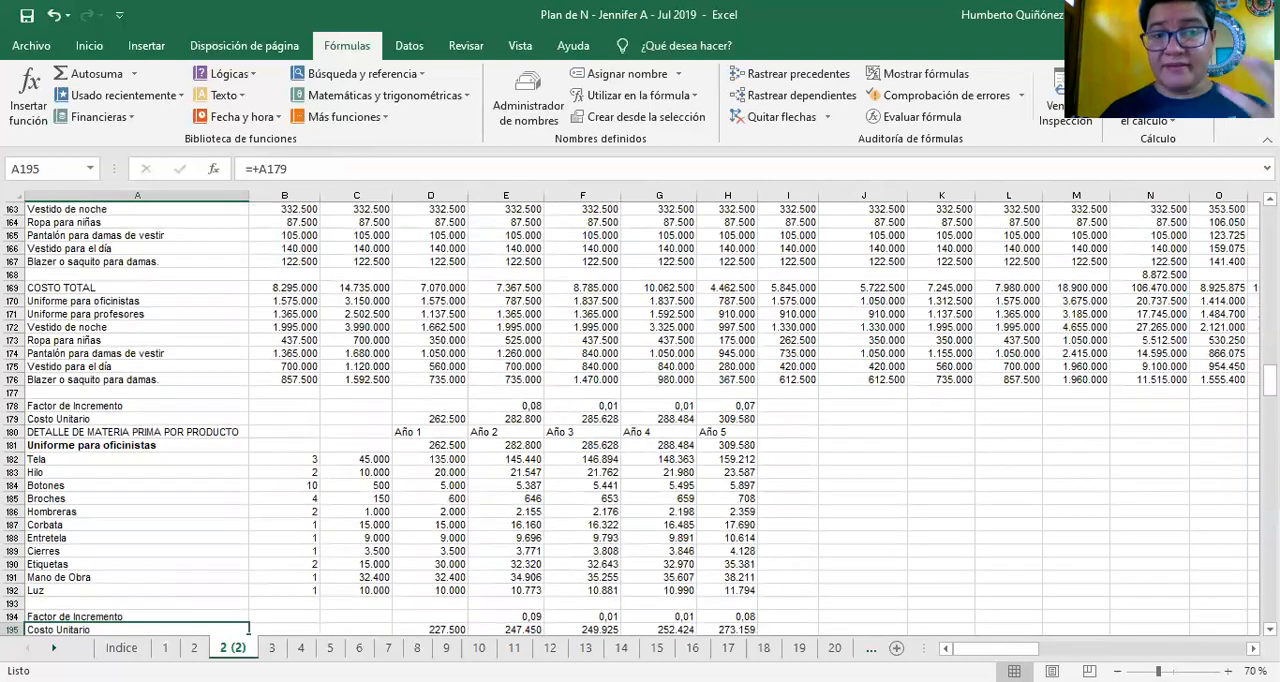
# Review the Uniforme para oficinistas cost items, including Mano de Obra and Entretela, and the start of the Uniforme para profesores block
pyautogui.press('Up')
pyautogui.press('Up')
pyautogui.press('Up')
pyautogui.press('Up')
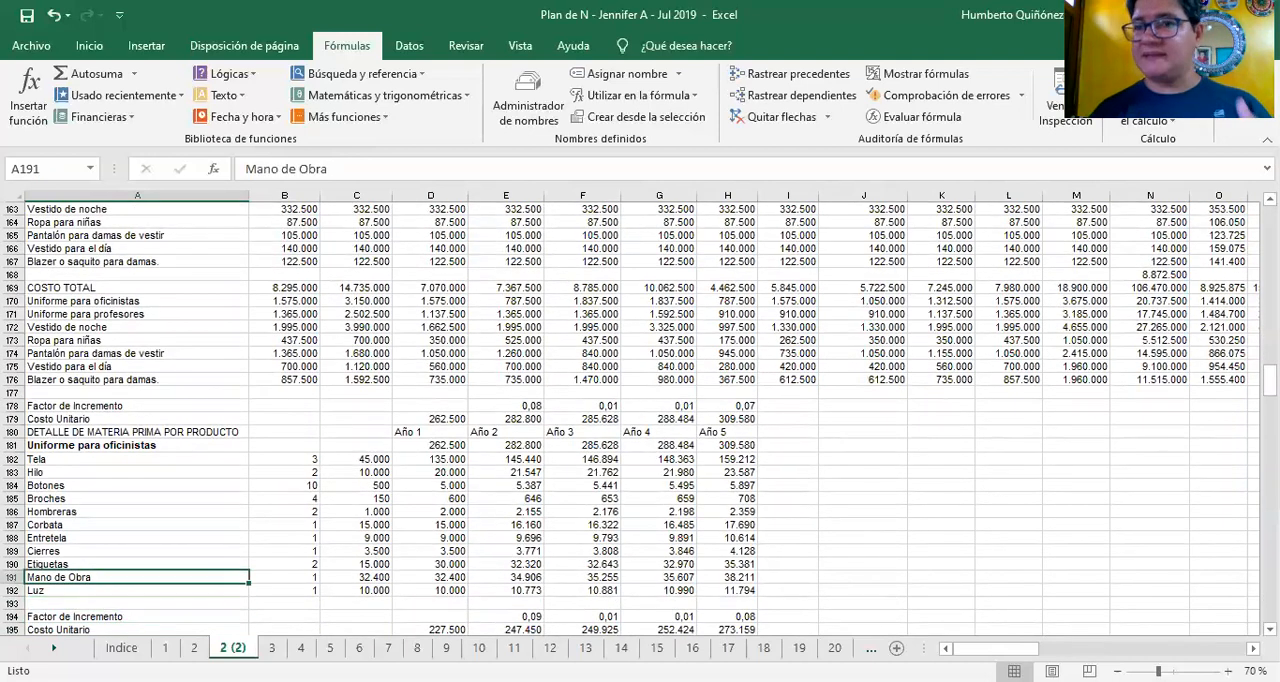
pyautogui.press('Up')
pyautogui.press('Up')
pyautogui.press('Up')
pyautogui.press('Up')
pyautogui.press('Up')
pyautogui.press('Up')
pyautogui.press('Up')
pyautogui.press('Up')
pyautogui.press('Up')
pyautogui.press('Up')
pyautogui.press('Up')
pyautogui.press('Up')
pyautogui.press('Down')
pyautogui.press('Down')
pyautogui.press('Down')
pyautogui.press('Down')
pyautogui.press('Down')
pyautogui.press('Down')
pyautogui.press('Down')
pyautogui.press('Down')
pyautogui.press('Down')
pyautogui.press('Down')
pyautogui.press('Down')
pyautogui.press('Down')
pyautogui.press('Down')
pyautogui.press('Down')
pyautogui.press('Down')
pyautogui.press('Down')
pyautogui.press('Down')
pyautogui.press('Down')
pyautogui.press('Down')
pyautogui.press('Down')
pyautogui.press('Down')
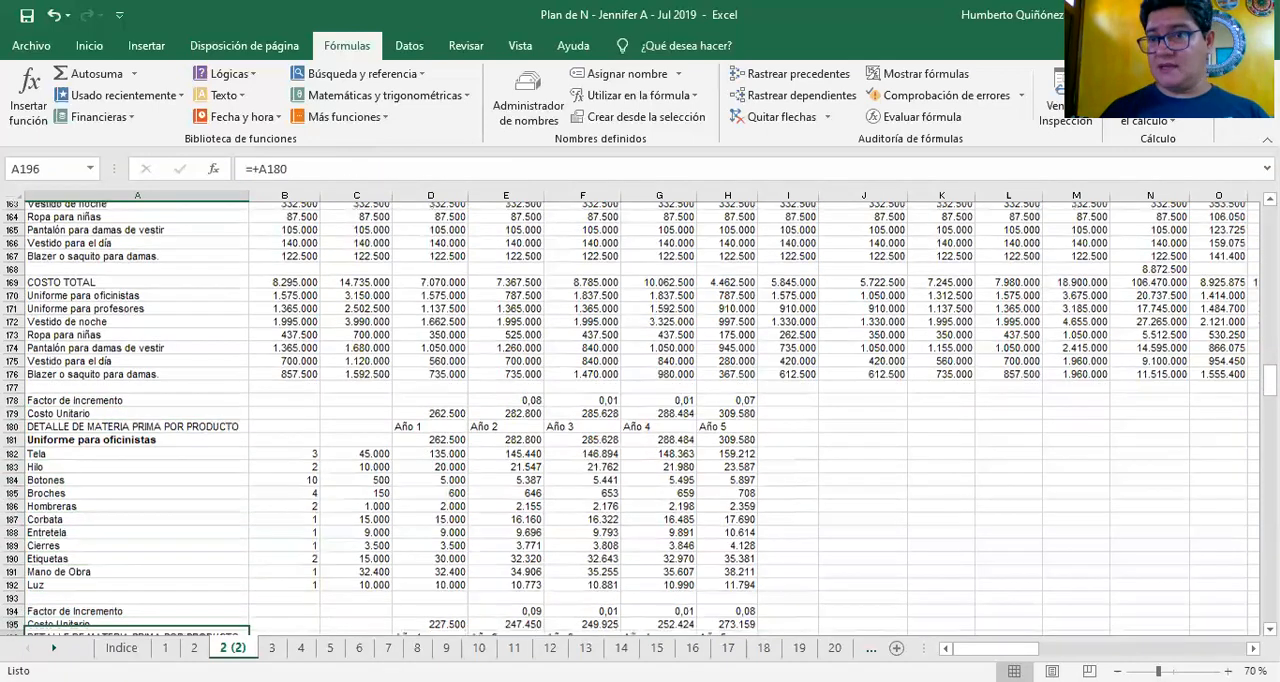
pyautogui.press('Up')
pyautogui.press('Up')
pyautogui.press('Up')
pyautogui.press('Up')
pyautogui.press('Up')
pyautogui.press('Up')
pyautogui.press('Up')
pyautogui.press('Up')
pyautogui.press('Up')
pyautogui.press('Up')
pyautogui.press('Up')
pyautogui.press('Up')
pyautogui.press('Up')
pyautogui.press('Up')
pyautogui.press('Up')
pyautogui.press('Up')
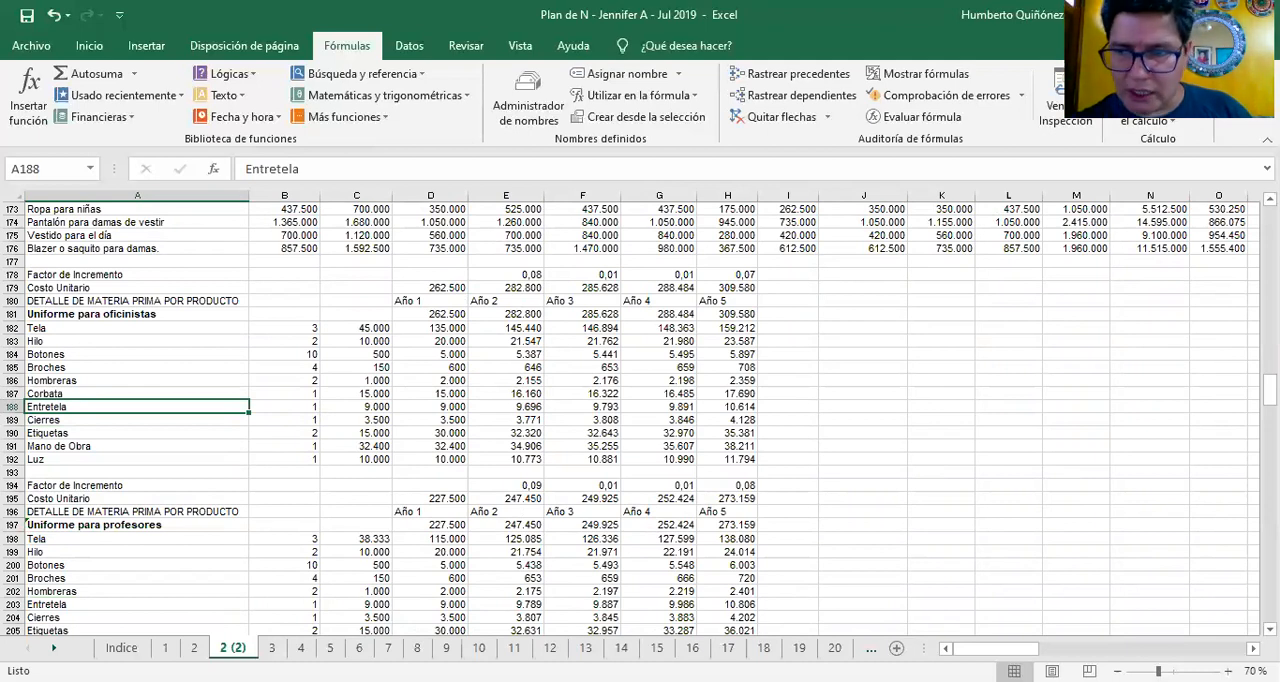
# Go back up to the Costo Unitario row and the DETALLE DE MATERIA PRIMA POR PRODUCTO heading in A180
pyautogui.press('Up')
pyautogui.press('Up')
pyautogui.press('Up')
pyautogui.press('Up')
pyautogui.press('Up')
pyautogui.press('Up')
pyautogui.press('Up')
pyautogui.press('Up')
pyautogui.press('Up')
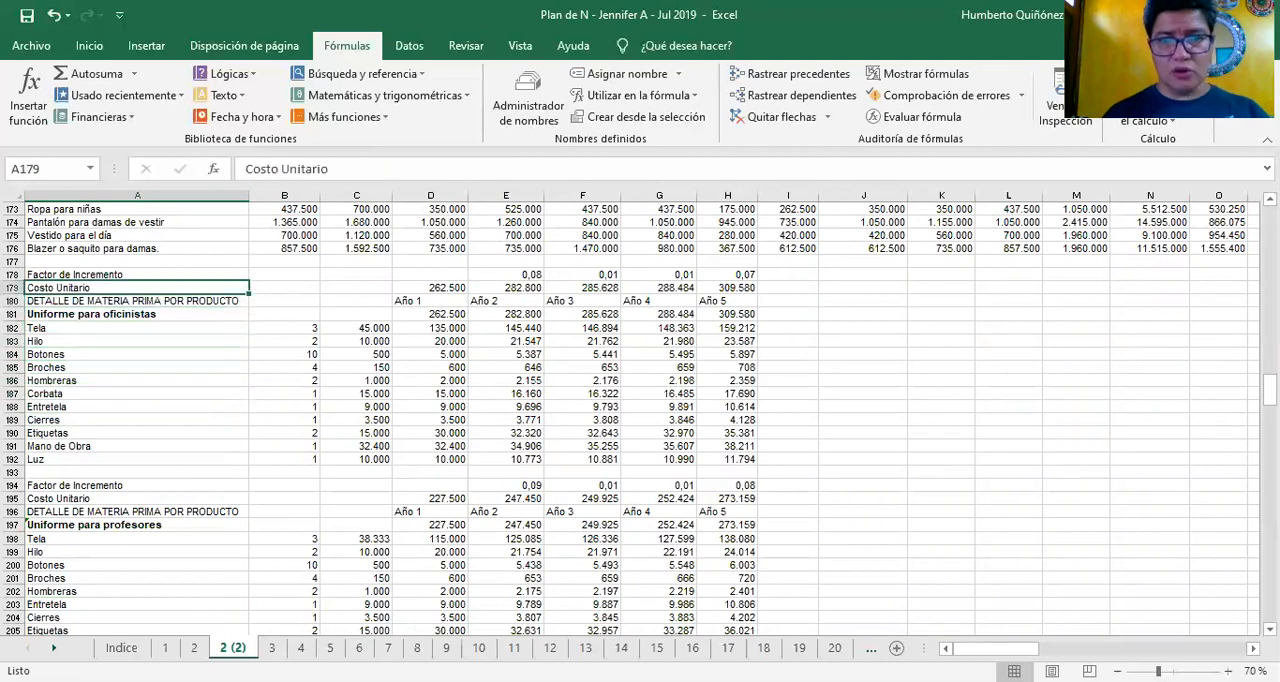
pyautogui.press('Down')
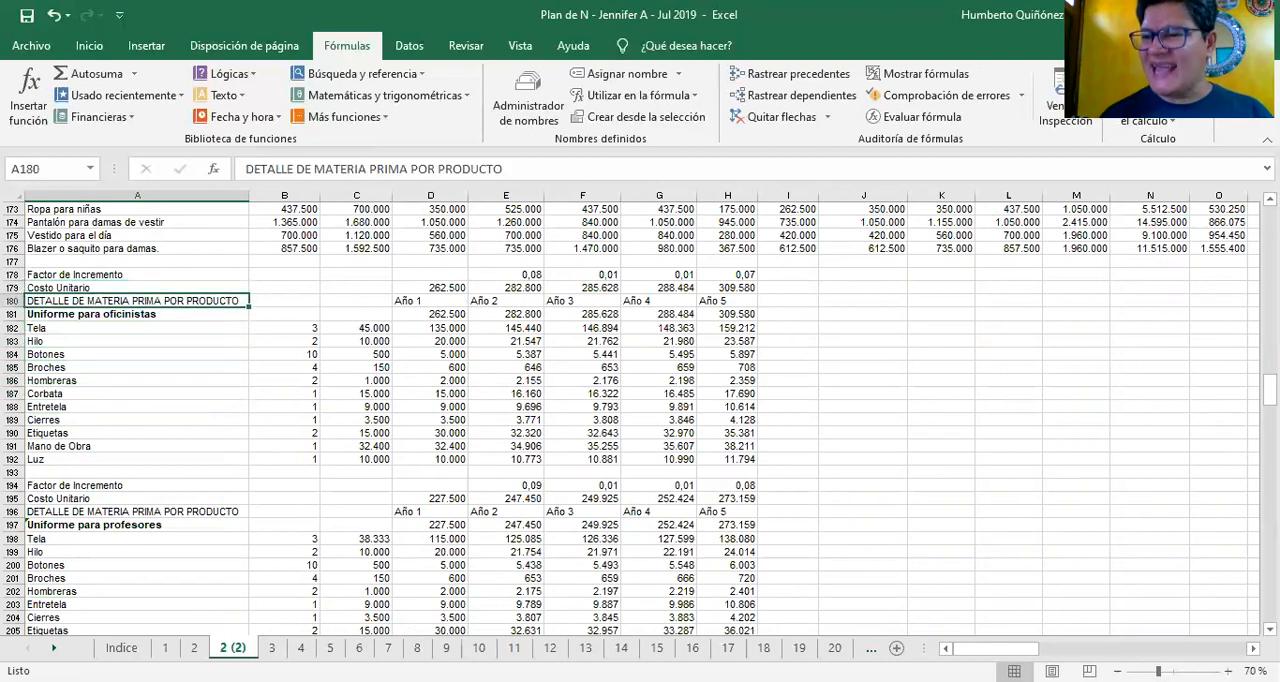
# Review the Uniforme para oficinistas raw material names from the product heading in A181 down to Etiquetas in A190
pyautogui.press('Down')
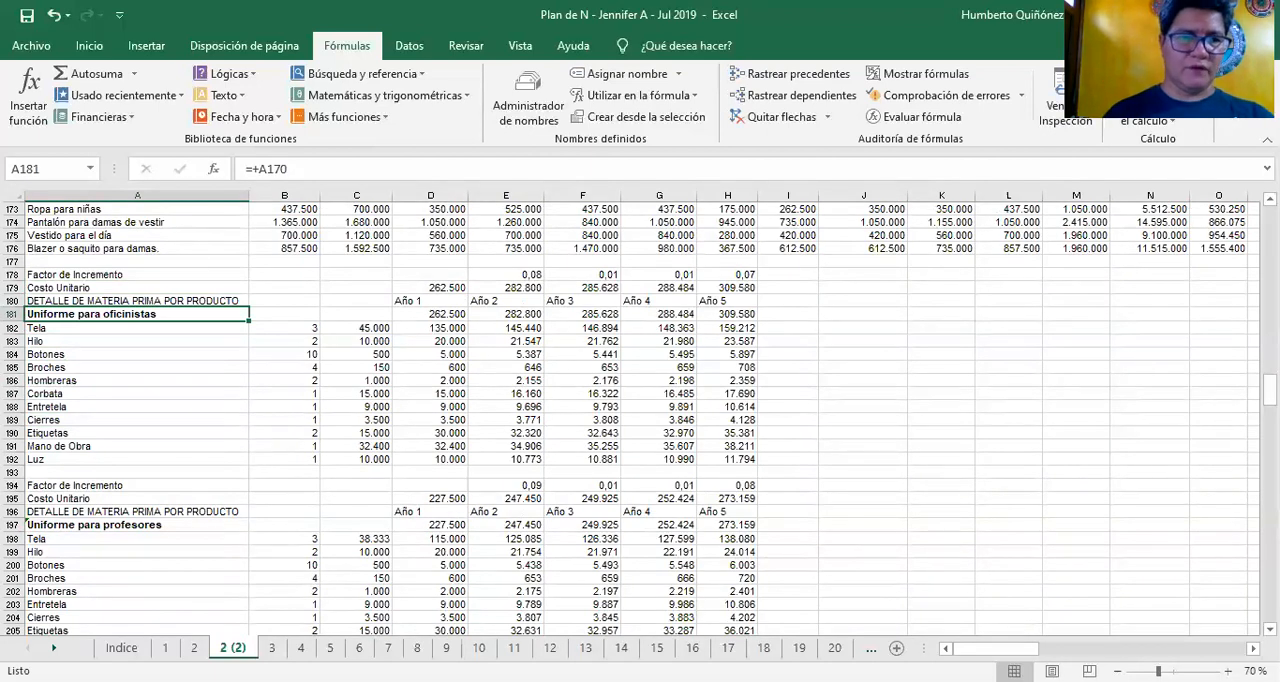
pyautogui.press('Down')
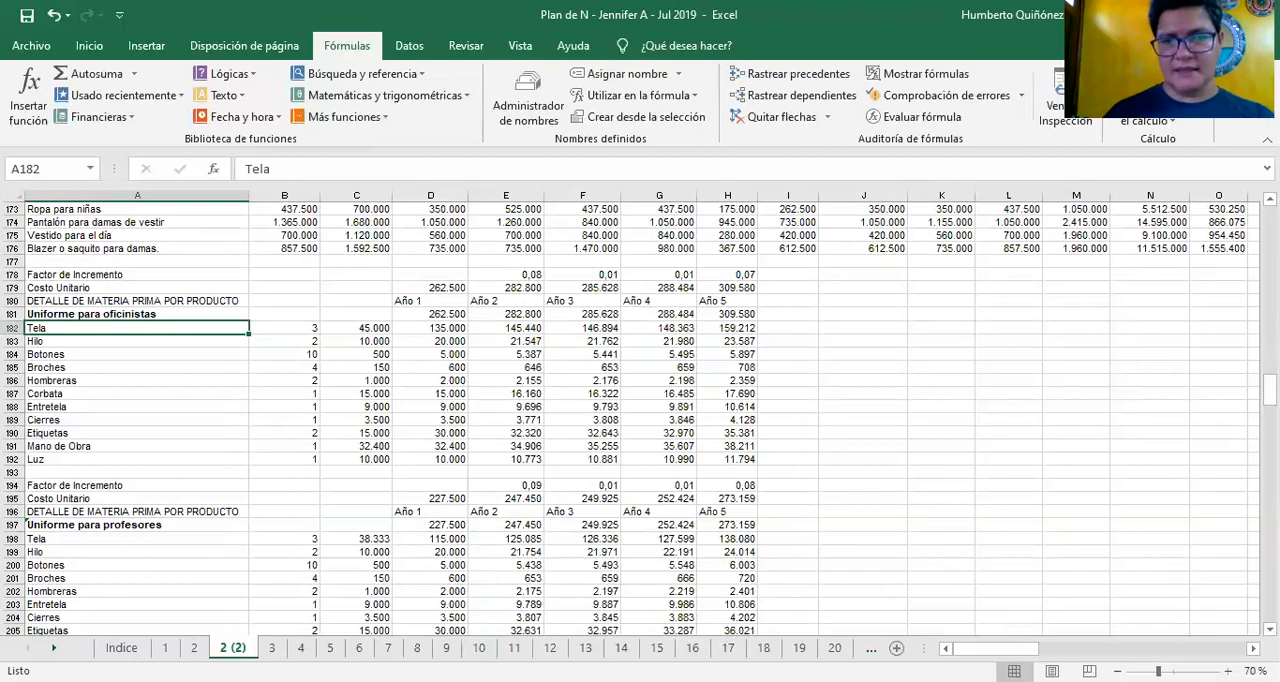
pyautogui.press('Down')
pyautogui.press('Down')
pyautogui.press('Down')
pyautogui.press('Down')
pyautogui.press('Down')
pyautogui.press('Down')
pyautogui.press('Down')
pyautogui.press('Down')
pyautogui.press('Down')
pyautogui.press('Down')
pyautogui.press('Right')
pyautogui.press('Up')
pyautogui.press('Up')
pyautogui.press('Left')
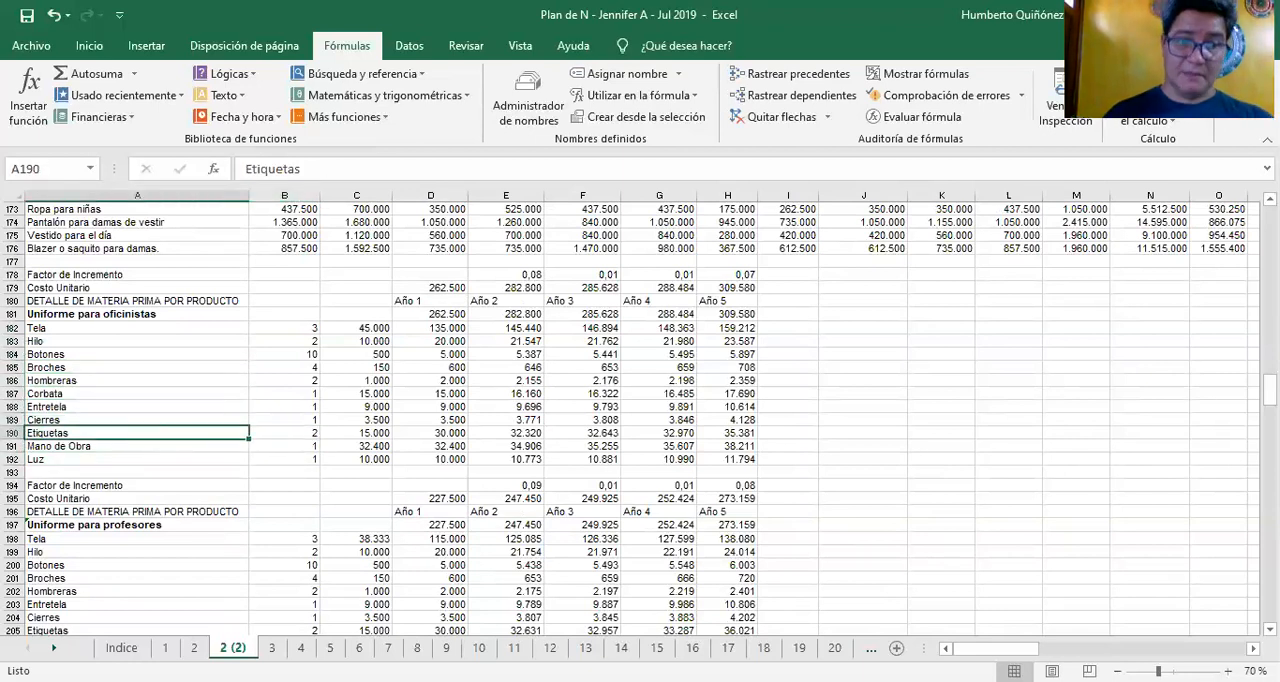
# Look at the Mano de Obra and Luz items in rows 191 and 192, including Luz's quantity and unit price
pyautogui.press('Down')
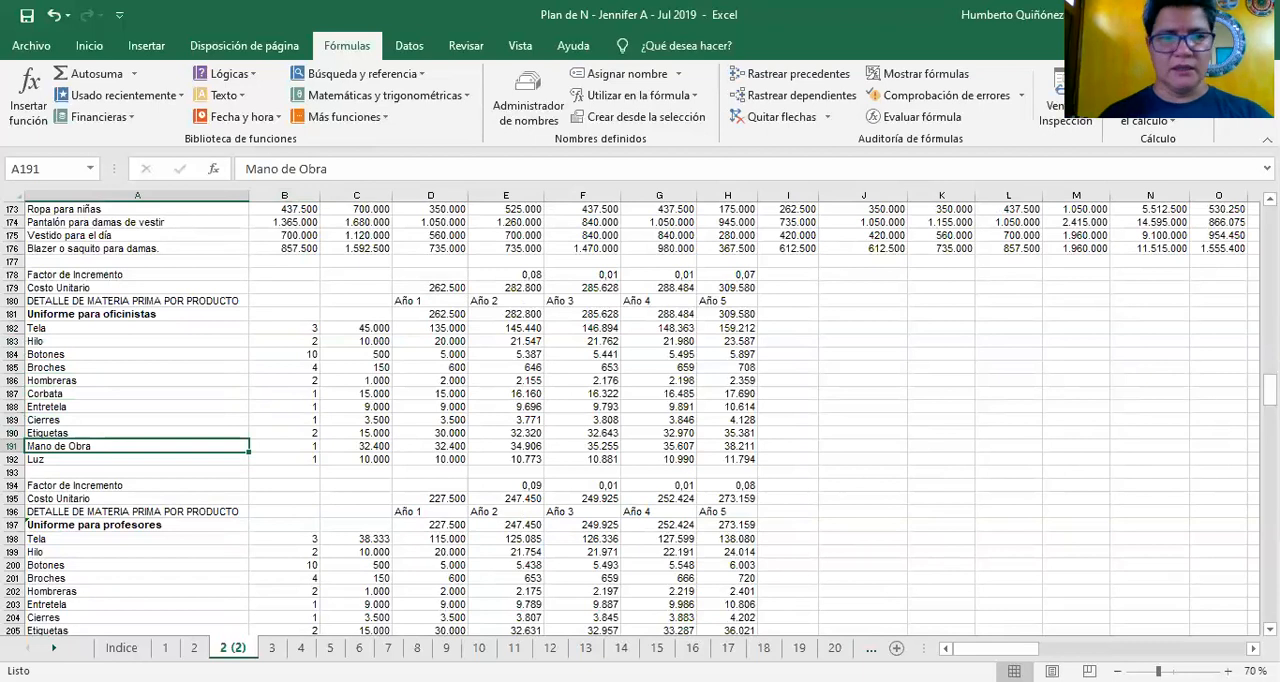
pyautogui.press('Down')
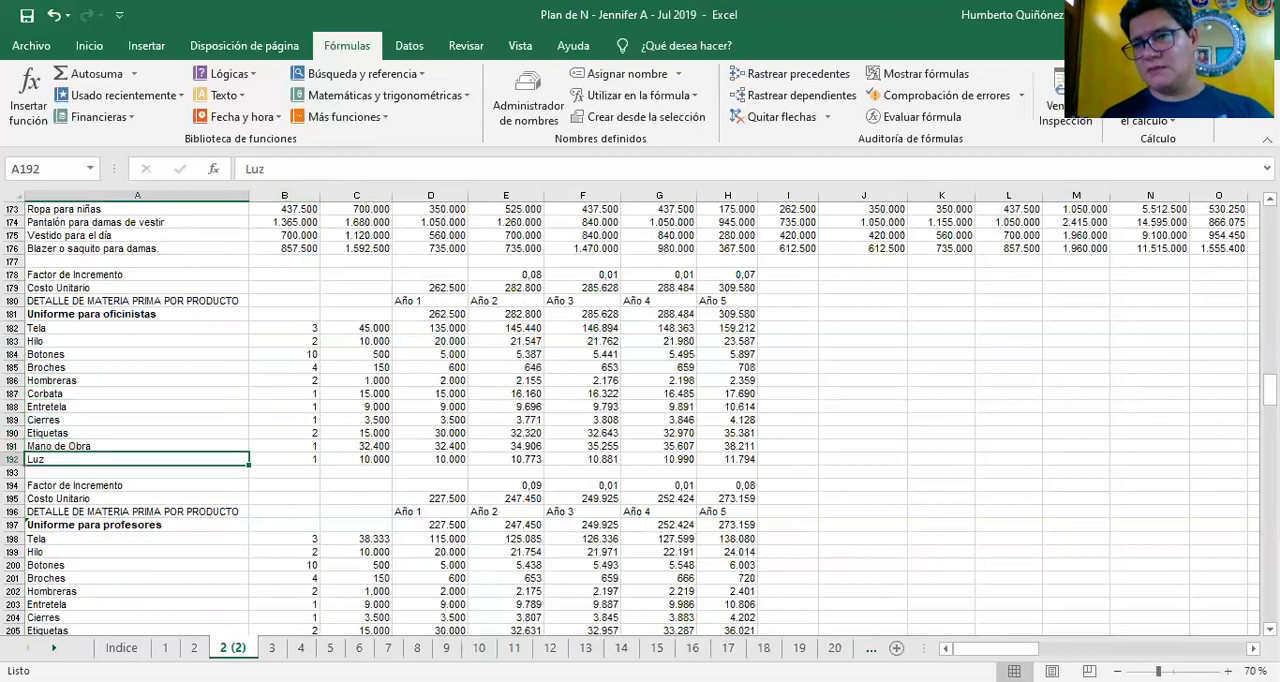
pyautogui.press('Right')
pyautogui.press('Right')
pyautogui.press('Left')
pyautogui.press('Left')
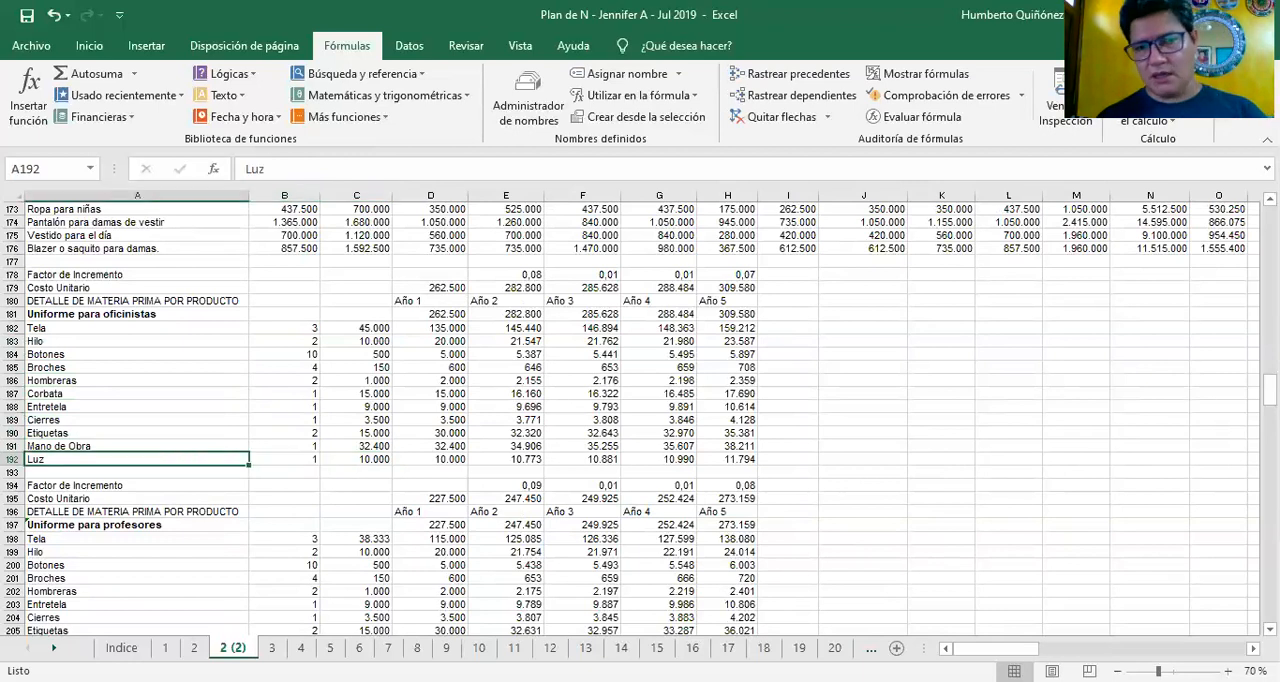
# Examine the material quantities in column B of the Uniforme para oficinistas block
pyautogui.press('Right')
pyautogui.press('Right')
pyautogui.press('Up')
pyautogui.press('Left')
pyautogui.press('Up')
pyautogui.press('Up')
pyautogui.press('Up')
pyautogui.press('Up')
pyautogui.press('Up')
pyautogui.press('Up')
pyautogui.press('Up')
pyautogui.press('Up')
pyautogui.press('Up')
pyautogui.press('Down')
pyautogui.press('Down')
pyautogui.press('Down')
pyautogui.press('Down')
pyautogui.press('Down')
pyautogui.press('Down')
pyautogui.press('Down')
pyautogui.press('Down')
pyautogui.press('Down')
pyautogui.press('Down')
pyautogui.press('Up')
pyautogui.press('Up')
pyautogui.press('Up')
pyautogui.press('Up')
pyautogui.press('Up')
pyautogui.press('Up')
pyautogui.press('Up')
pyautogui.press('Up')
pyautogui.press('Up')
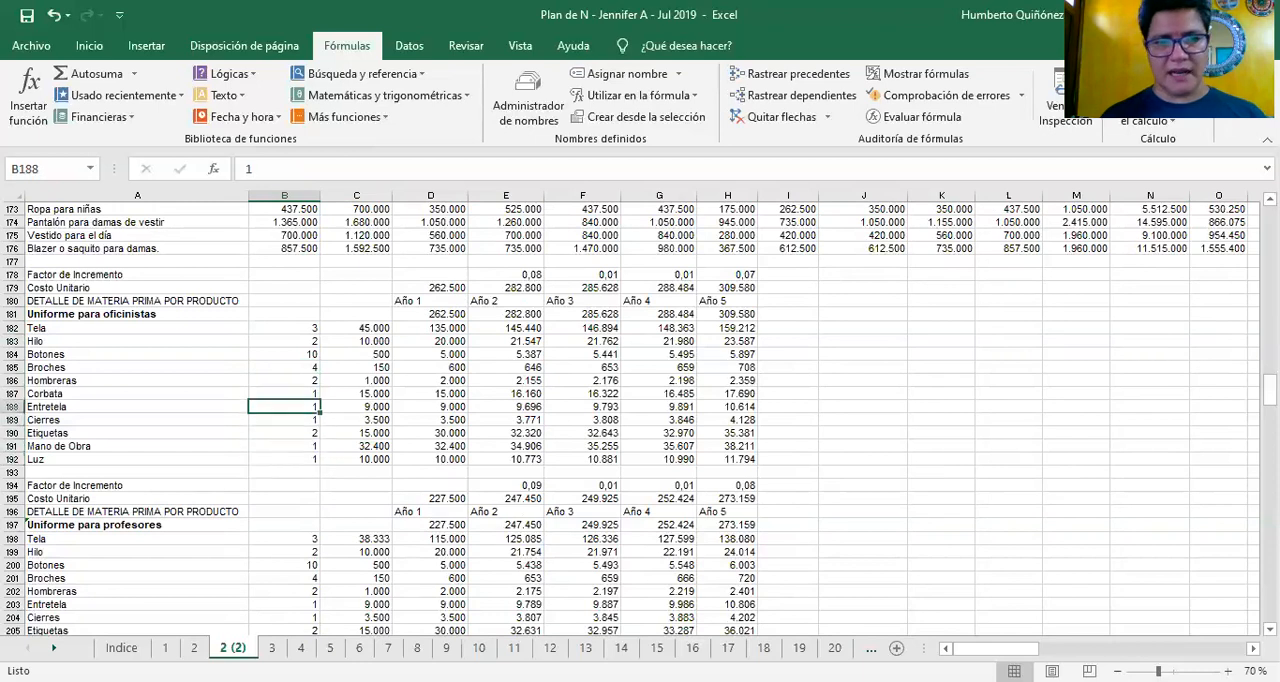
# Examine the material unit prices in column C of the Uniforme para oficinistas block, down to Mano de Obra in C191
pyautogui.press('Right')
pyautogui.press('Down')
pyautogui.press('Down')
pyautogui.press('Up')
pyautogui.press('Up')
pyautogui.press('Down')
pyautogui.press('Down')
pyautogui.press('Down')
pyautogui.press('Down')
pyautogui.press('Down')
pyautogui.press('Down')
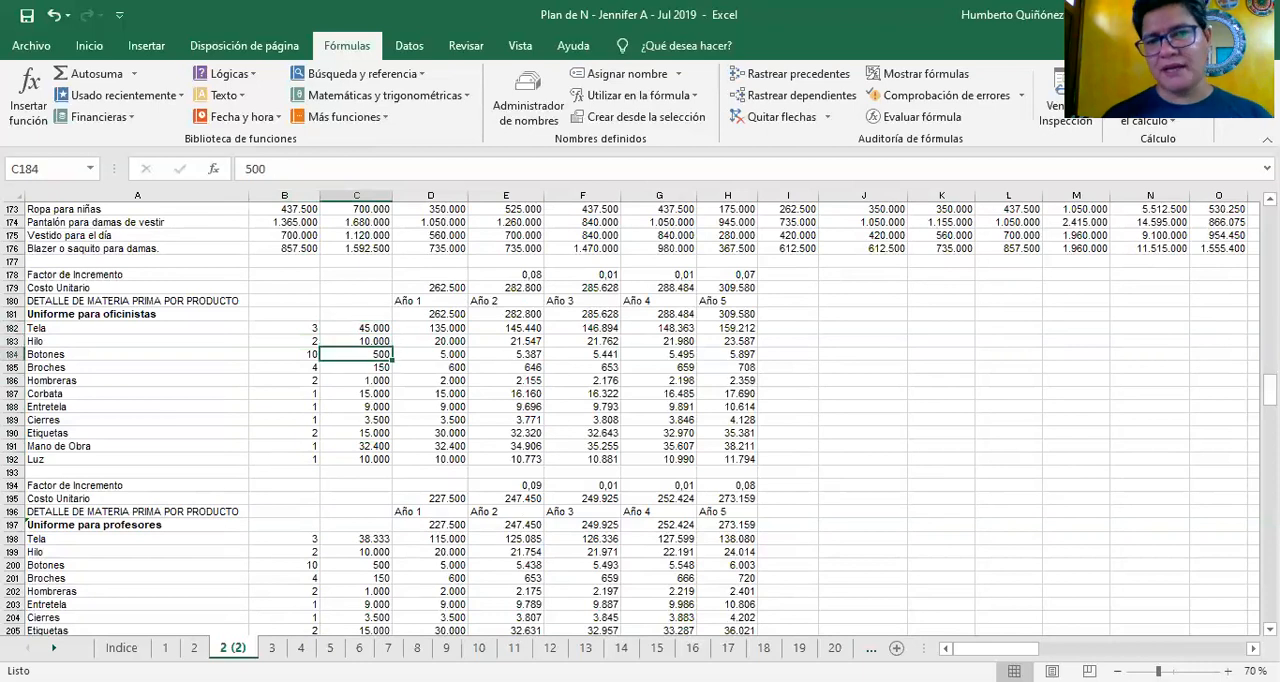
pyautogui.press('Down')
pyautogui.press('Down')
pyautogui.press('Down')
pyautogui.press('Down')
pyautogui.press('Down')
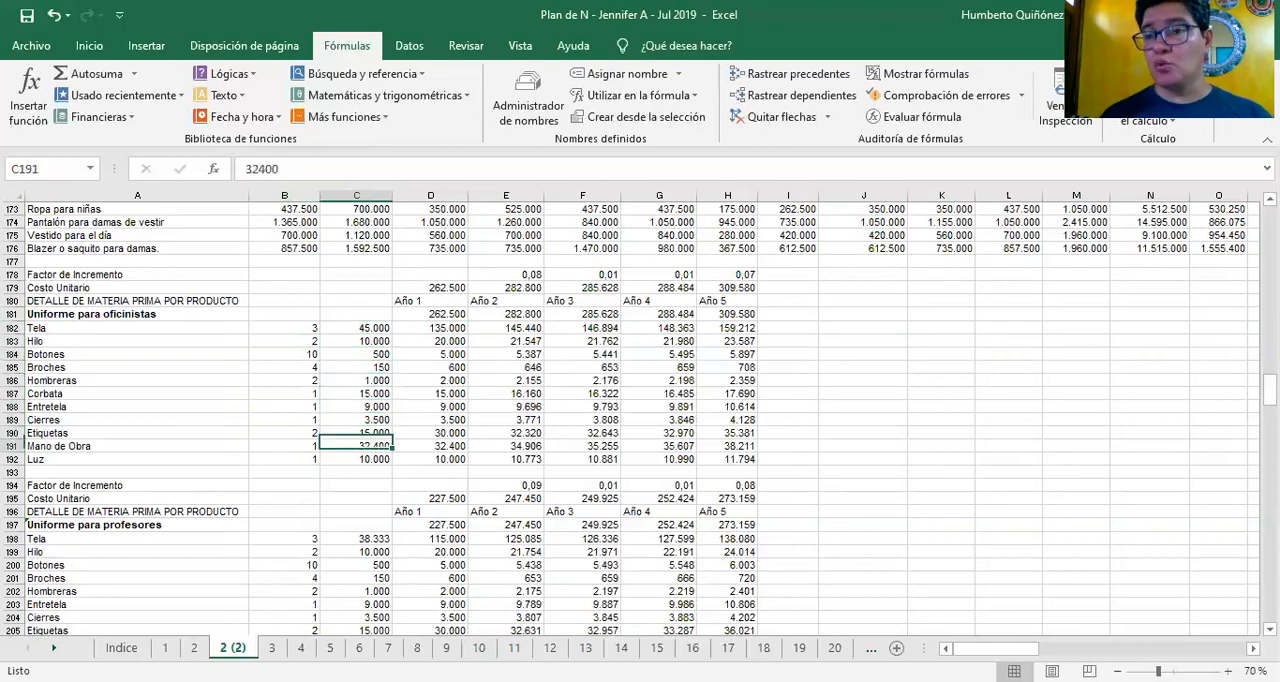
# Go back up through the column C unit prices to the Tela price in C182
pyautogui.press('Up')
pyautogui.press('Up')
pyautogui.press('Up')
pyautogui.press('Up')
pyautogui.press('Up')
pyautogui.press('Up')
pyautogui.press('Up')
pyautogui.press('Up')
pyautogui.press('Up')
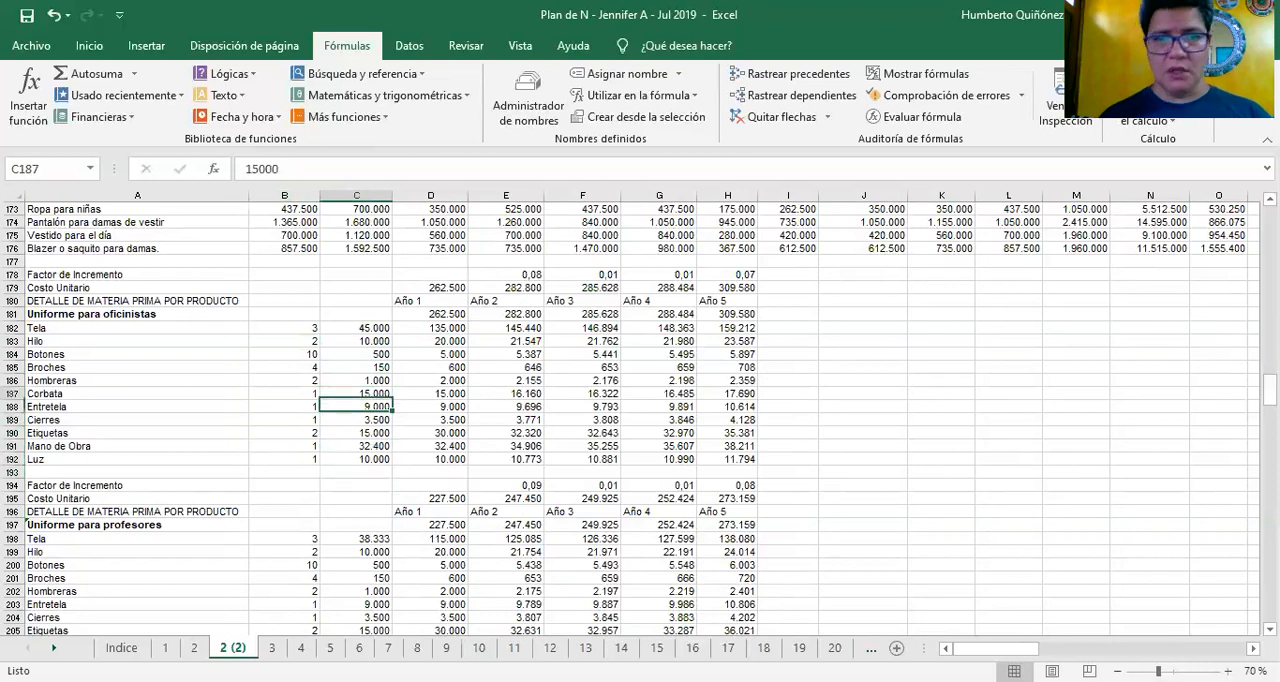
pyautogui.press('Down')
pyautogui.press('Down')
pyautogui.press('Up')
pyautogui.press('Up')
pyautogui.press('Up')
pyautogui.press('Up')
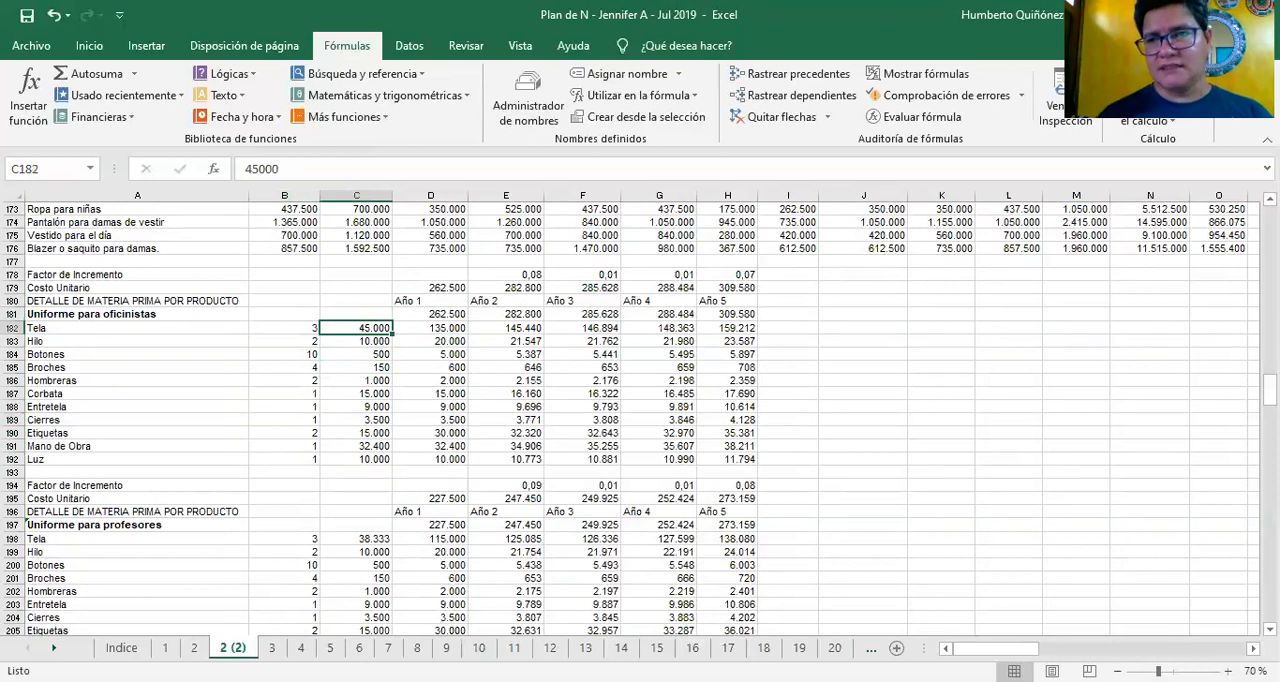
# Compare the quantity and unit price of Tela in row 182 and Hilo in row 183
pyautogui.press('Left')
pyautogui.press('Left')
pyautogui.press('Up')
pyautogui.press('Down')
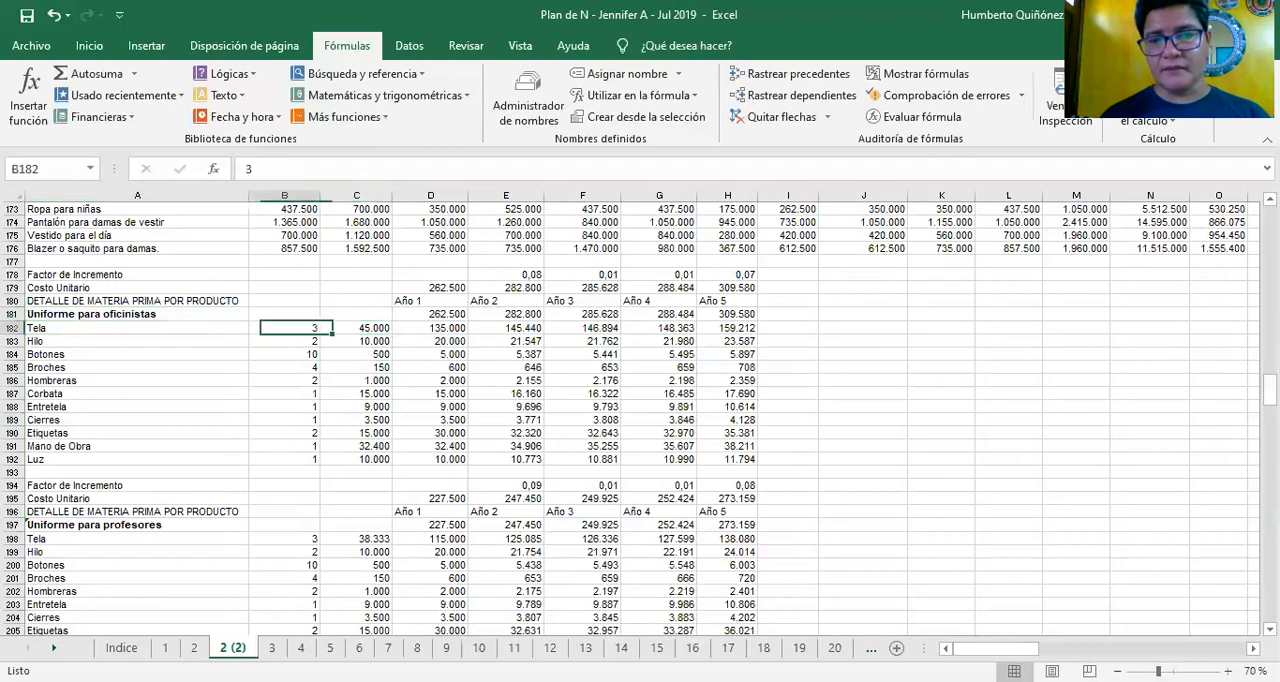
pyautogui.press('Right')
pyautogui.press('Down')
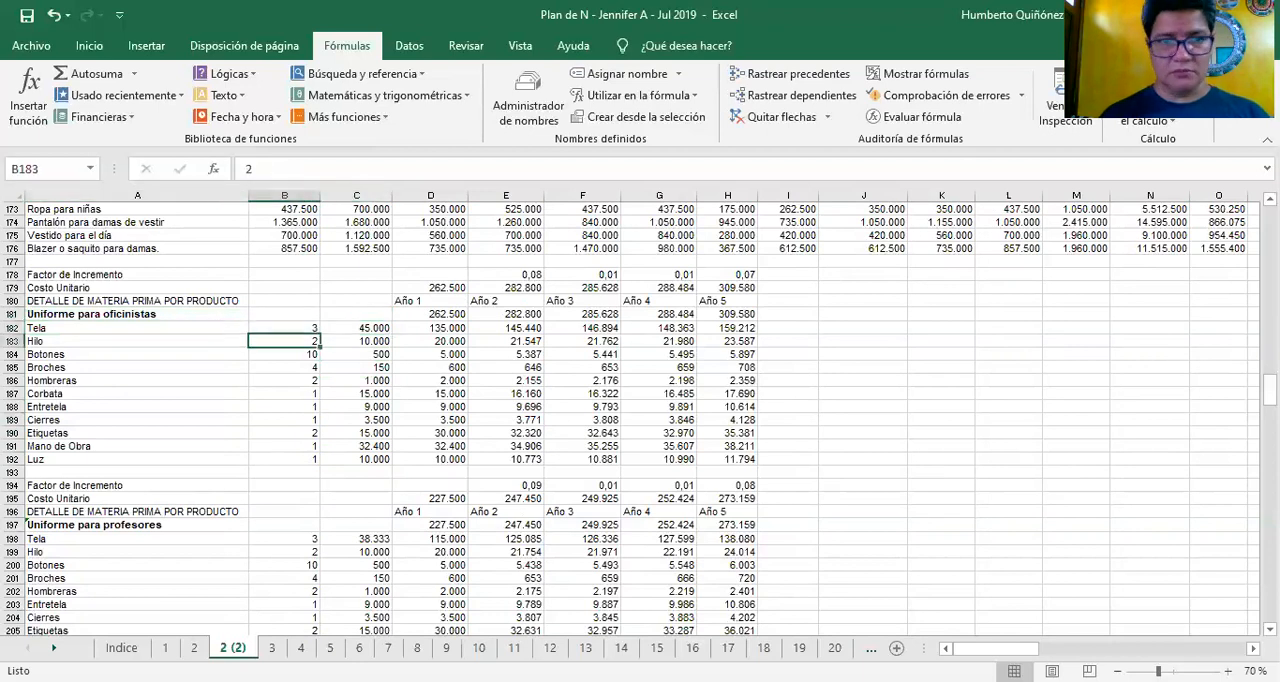
pyautogui.press('Right')
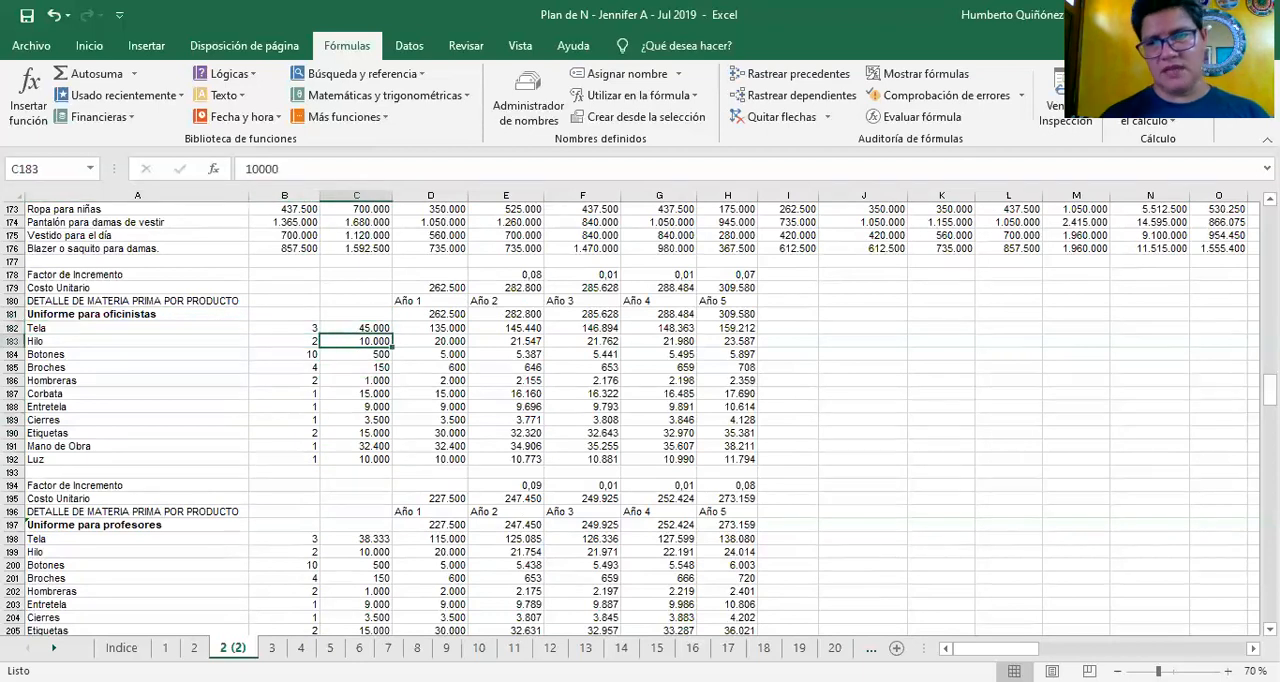
pyautogui.press('Left')
pyautogui.press('Left')
pyautogui.press('Right')
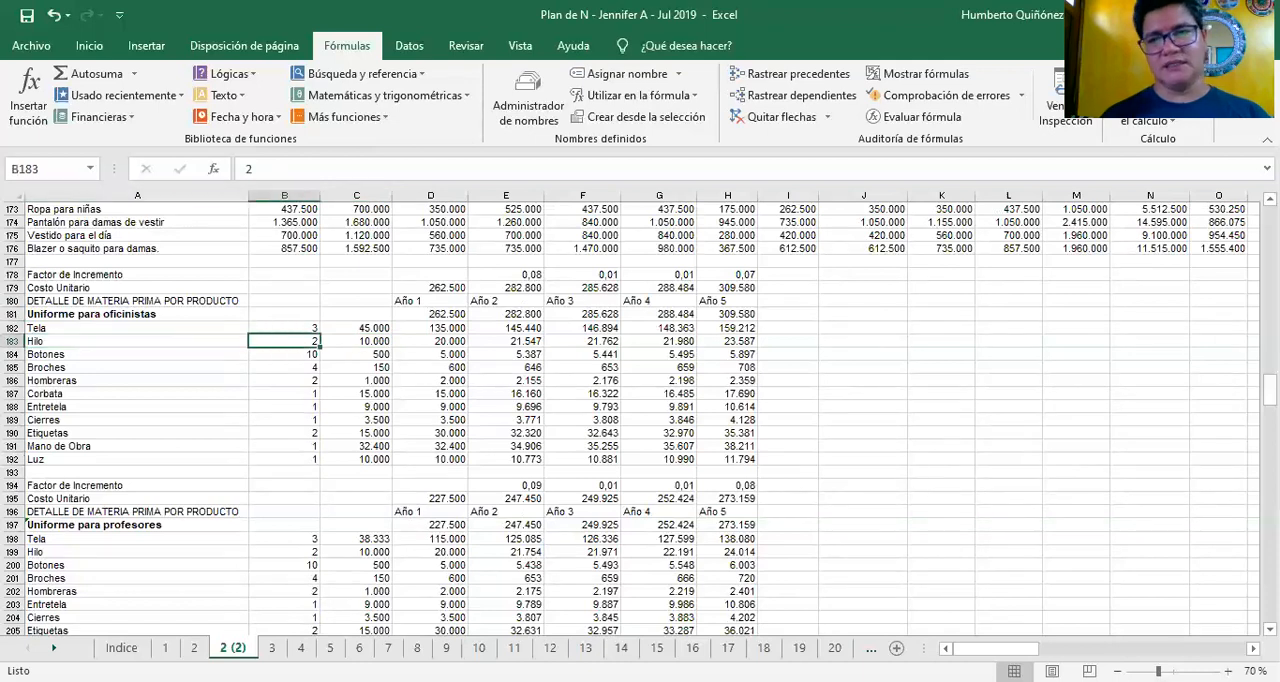
# Check the quantity and unit price of Botones in row 184 and Broches in row 185
pyautogui.press('Down')
pyautogui.press('Left')
pyautogui.press('Right')
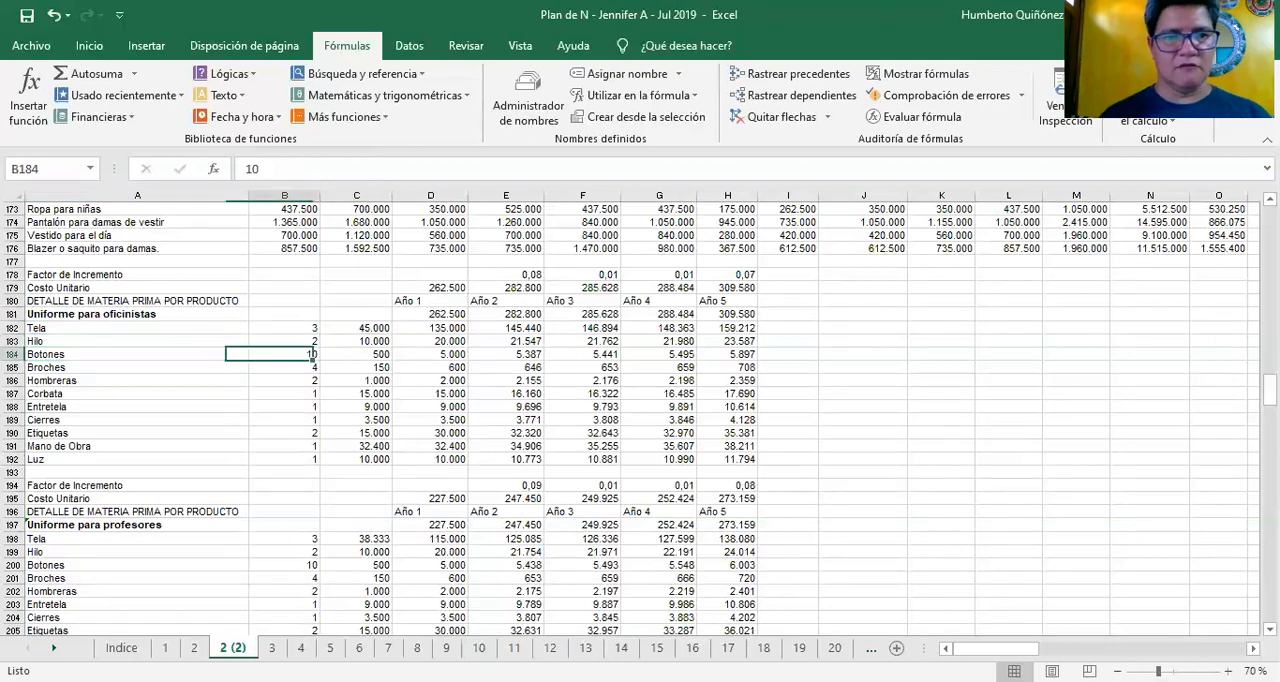
pyautogui.press('Right')
pyautogui.press('Left')
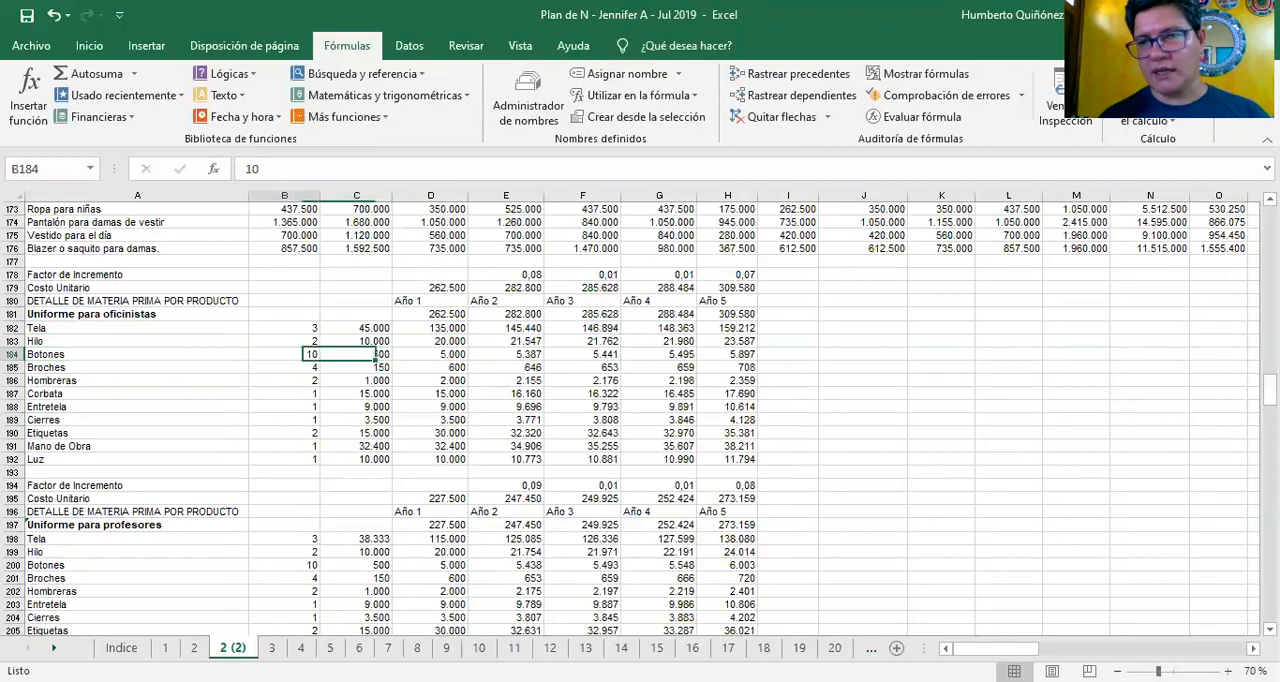
pyautogui.press('Down')
pyautogui.press('Left')
pyautogui.press('Right')
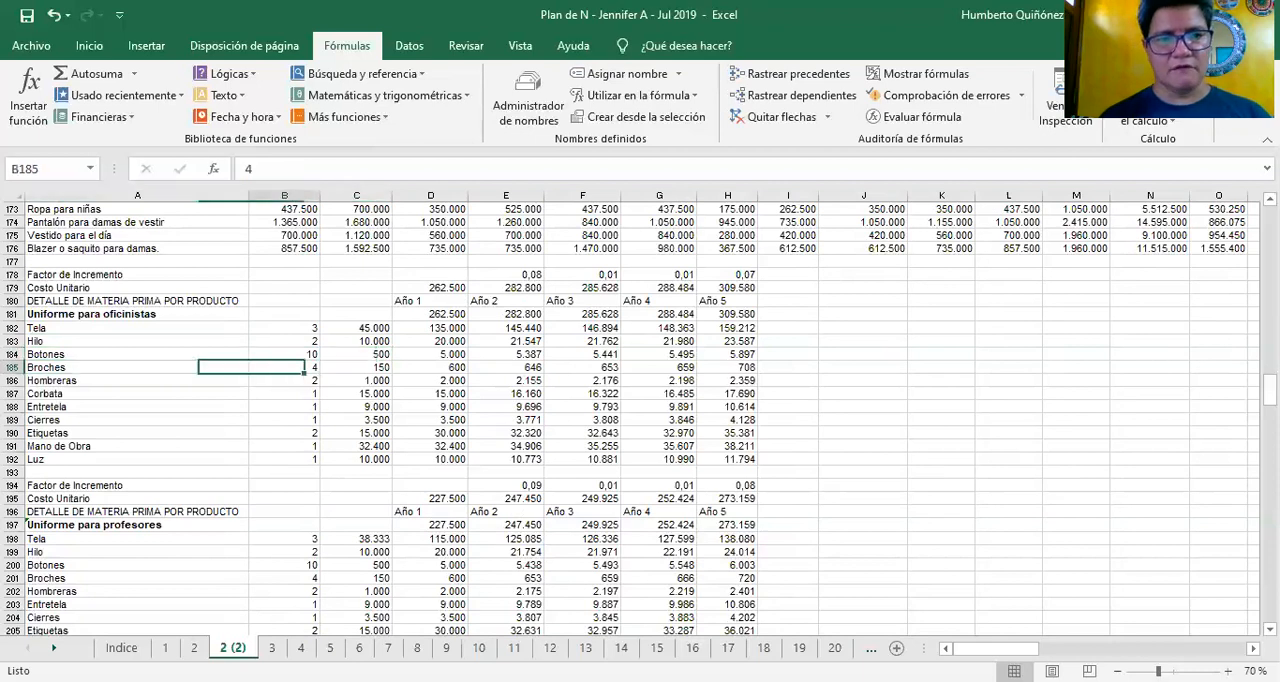
pyautogui.press('Right')
pyautogui.press('Left')
pyautogui.press('Right')
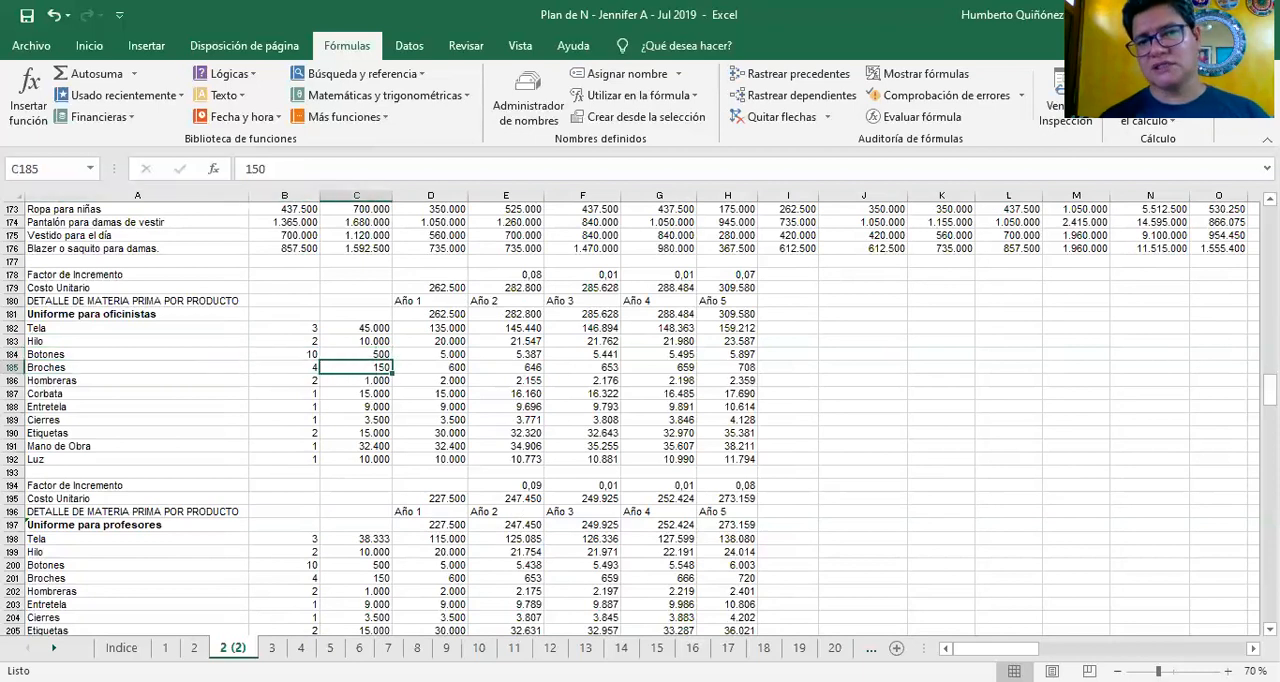
# Check the quantity and unit price of Hombreras in row 186 and Corbata in row 187
pyautogui.press('Down')
pyautogui.press('Left')
pyautogui.press('Left')
pyautogui.press('Right')
pyautogui.press('Right')
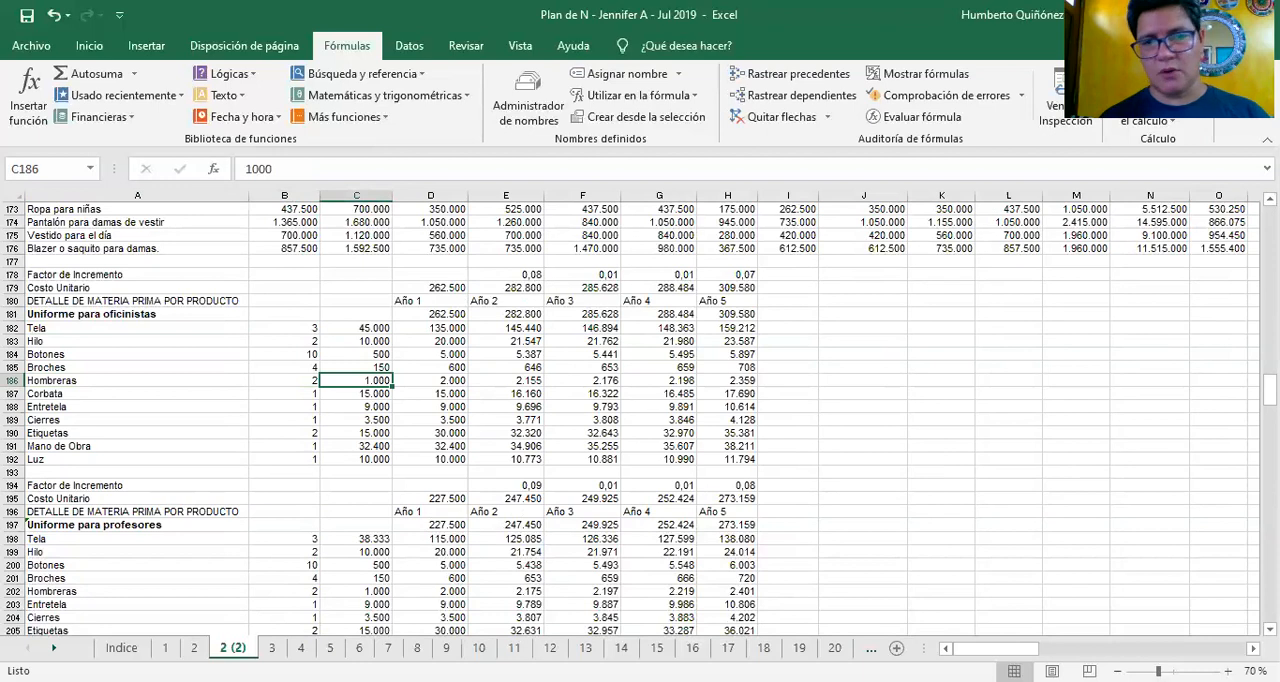
pyautogui.press('Down')
pyautogui.press('Left')
pyautogui.press('Left')
pyautogui.press('Right')
pyautogui.press('Right')
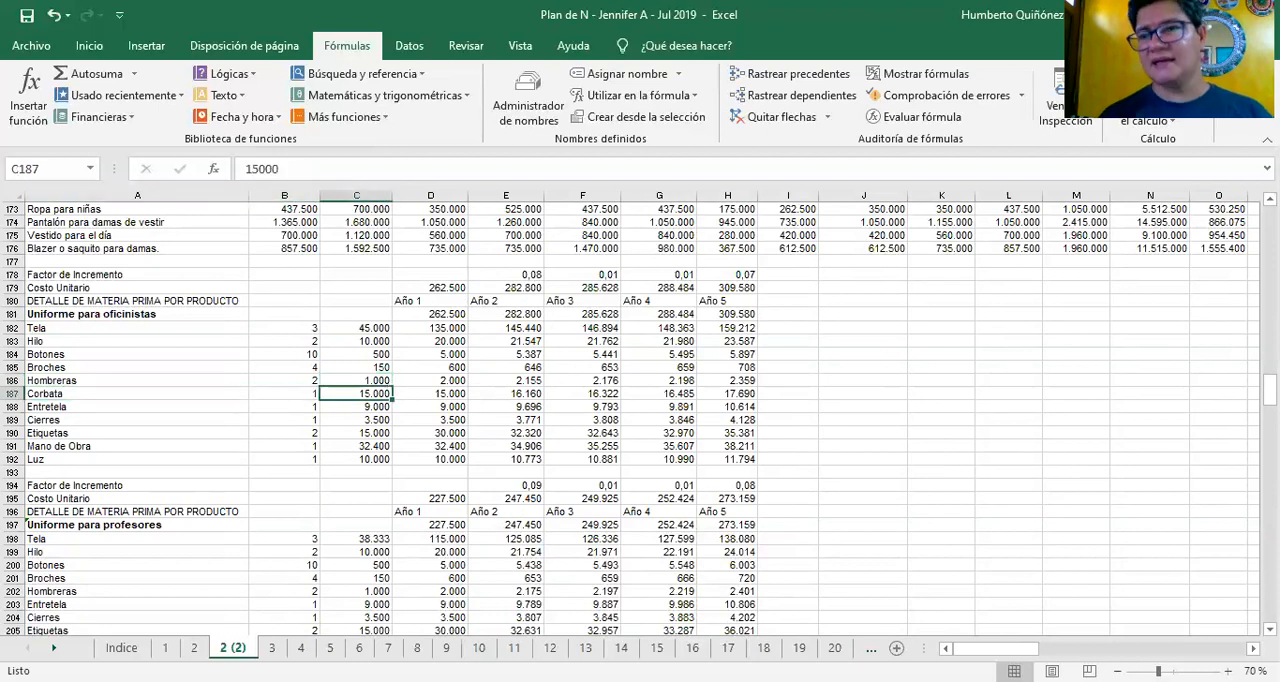
# Look over the unit prices below Corbata, including Cierres in C189, and return up to the Hilo price in C183
pyautogui.press('Down')
pyautogui.press('Down')
pyautogui.press('Down')
pyautogui.press('Down')
pyautogui.press('Down')
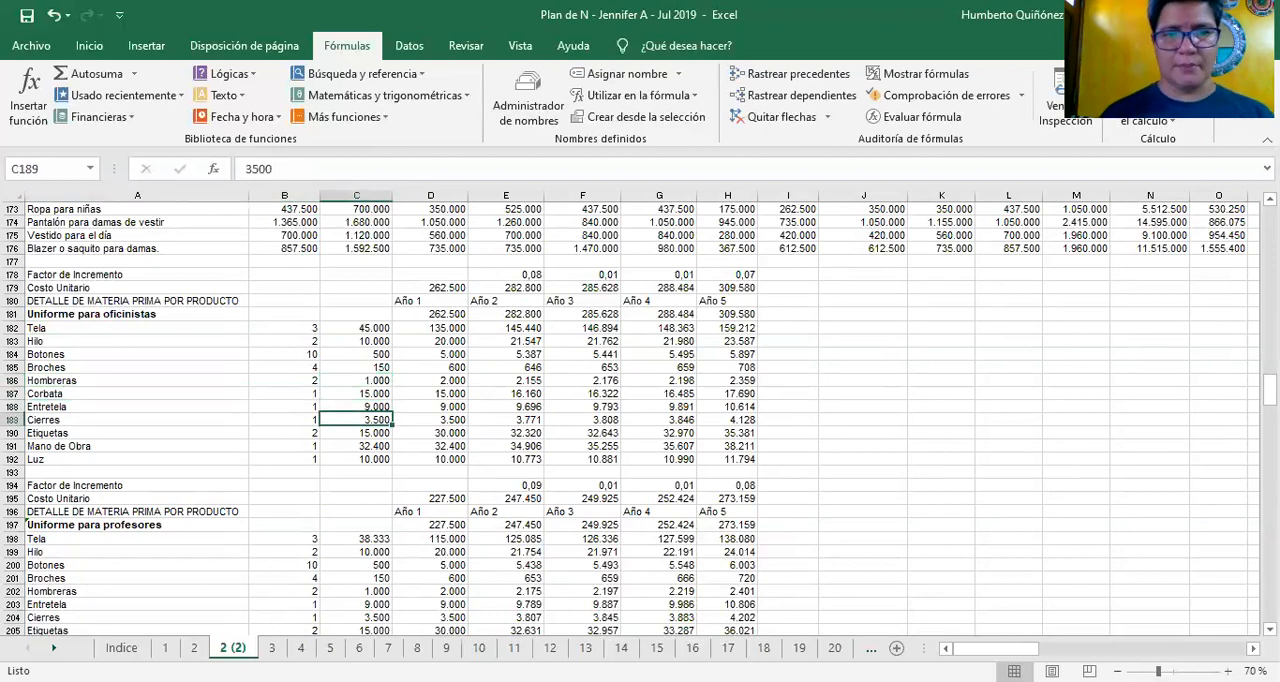
pyautogui.press('Up')
pyautogui.press('Up')
pyautogui.press('Up')
pyautogui.press('Up')
pyautogui.press('Up')
pyautogui.press('Up')
pyautogui.press('Up')
pyautogui.press('Up')
pyautogui.press('Up')
pyautogui.press('Up')
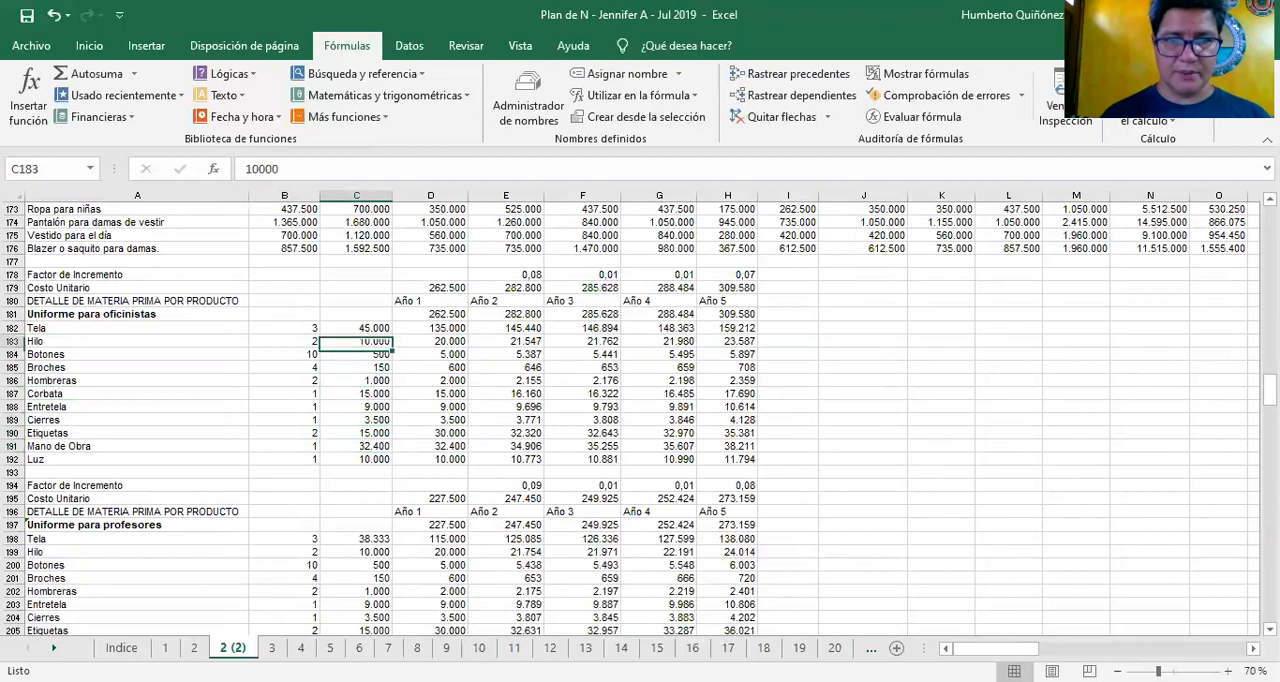
# Inspect the Año 1 cost formulas in column D for the Uniforme para oficinistas materials, one cell after another
pyautogui.press('Right')
pyautogui.press('F2')
pyautogui.press('Escape')
pyautogui.press('F2')
pyautogui.press('Escape')
pyautogui.press('Down')
pyautogui.press('F2')
pyautogui.press('Escape')
pyautogui.press('Down')
pyautogui.press('Down')
pyautogui.press('F2')
pyautogui.press('Escape')
pyautogui.press('Down')
pyautogui.press('F2')
pyautogui.press('Escape')
pyautogui.press('Down')
pyautogui.press('F2')
pyautogui.press('Escape')
pyautogui.press('Down')
pyautogui.press('F2')
pyautogui.press('Escape')
pyautogui.press('Down')
pyautogui.press('Down')
# Go back up column D and inspect the Año 1 total formula for Uniforme para oficinistas in D181
pyautogui.press('F2')
pyautogui.press('Escape')
pyautogui.press('Up')
pyautogui.press('Up')
pyautogui.press('Up')
pyautogui.press('Up')
pyautogui.press('Up')
pyautogui.press('Up')
pyautogui.press('Up')
pyautogui.press('Up')
pyautogui.press('Up')
pyautogui.press('F2')
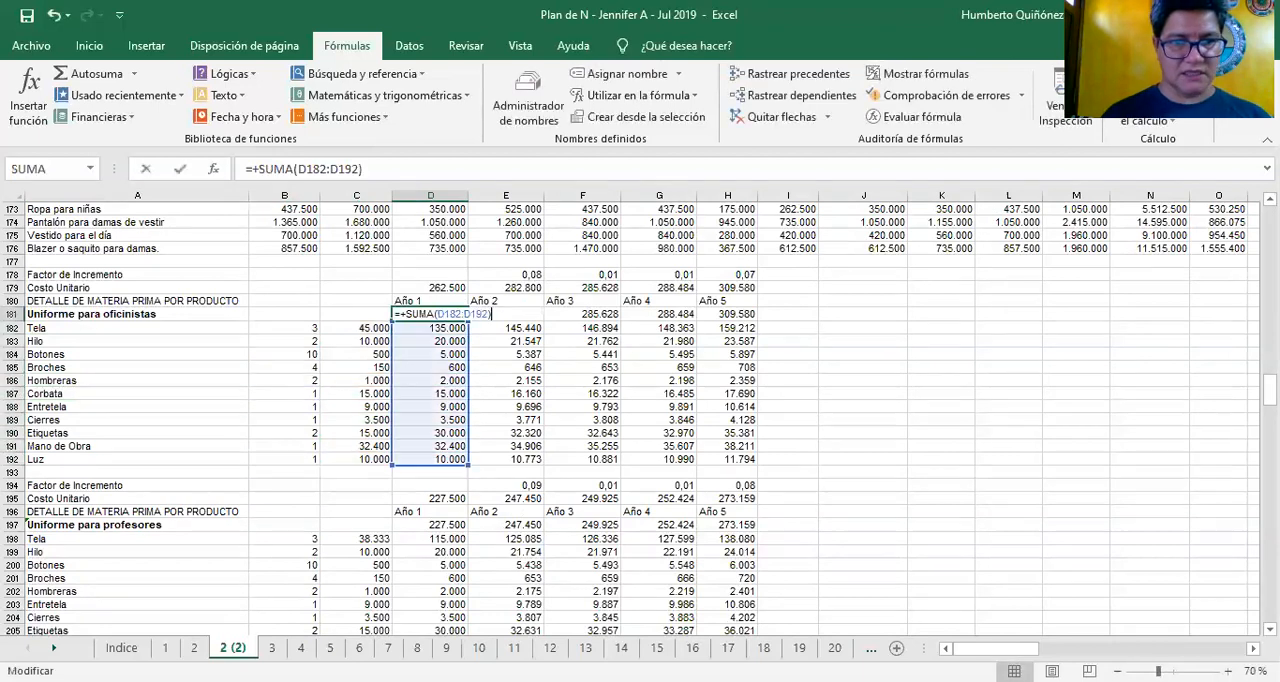
pyautogui.press('Escape')
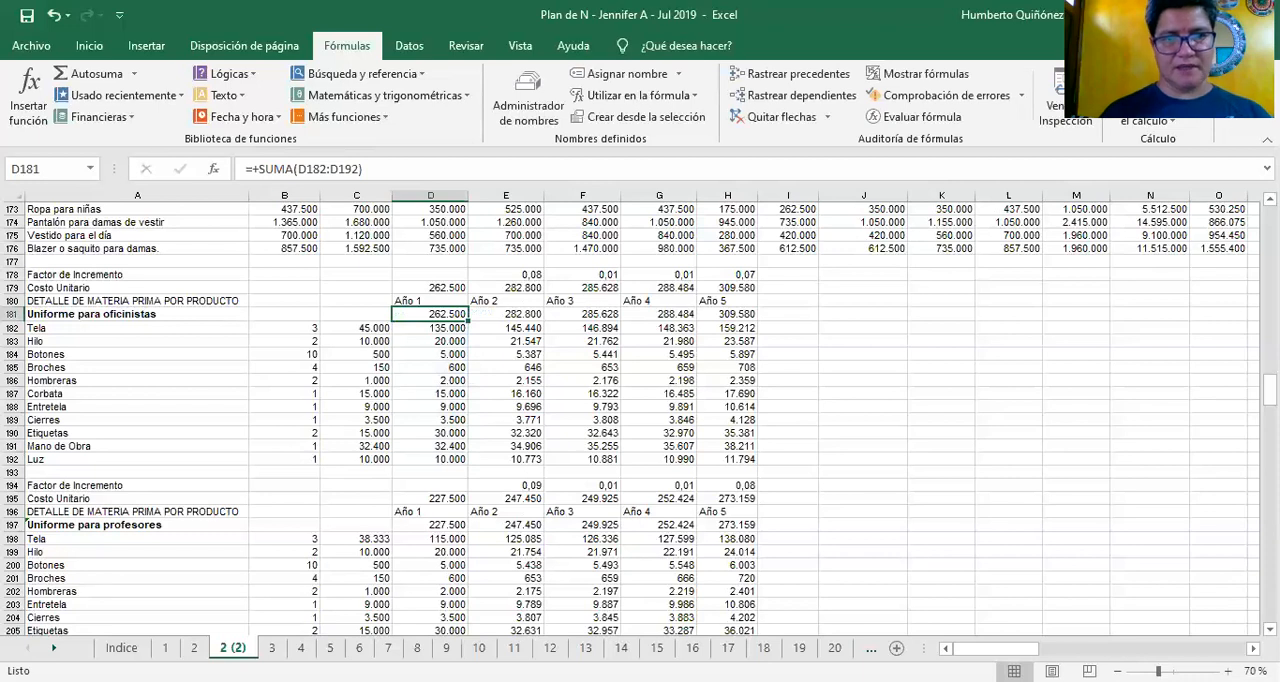
# Step down the Año 1 material costs again from Tela in D182, inspecting the formula behind each item
pyautogui.press('Down')
pyautogui.press('F2')
pyautogui.press('Escape')
pyautogui.press('Down')
pyautogui.press('F2')
pyautogui.press('Escape')
pyautogui.press('Down')
pyautogui.press('F2')
pyautogui.press('Escape')
pyautogui.press('Down')
pyautogui.press('F2')
pyautogui.press('Escape')
pyautogui.press('Down')
pyautogui.press('F2')
pyautogui.press('Escape')
pyautogui.press('Down')
pyautogui.press('F2')
pyautogui.press('Escape')
pyautogui.press('Down')
pyautogui.press('F2')
pyautogui.press('Escape')
pyautogui.press('Down')
pyautogui.press('F2')
pyautogui.press('Escape')
pyautogui.press('Down')
pyautogui.press('F2')
pyautogui.press('Escape')
# Return to D181 and examine which material costs its Año 1 total formula covers
pyautogui.press('Down')
pyautogui.press('F2')
pyautogui.press('Escape')
pyautogui.press('Down')
pyautogui.press('Up')
pyautogui.press('Up')
pyautogui.press('Up')
pyautogui.press('Up')
pyautogui.press('Up')
pyautogui.press('Up')
pyautogui.press('Up')
pyautogui.press('Up')
pyautogui.press('Up')
pyautogui.press('Up')
pyautogui.press('Up')
pyautogui.press('Up')
pyautogui.press('Down')
pyautogui.press('F2')
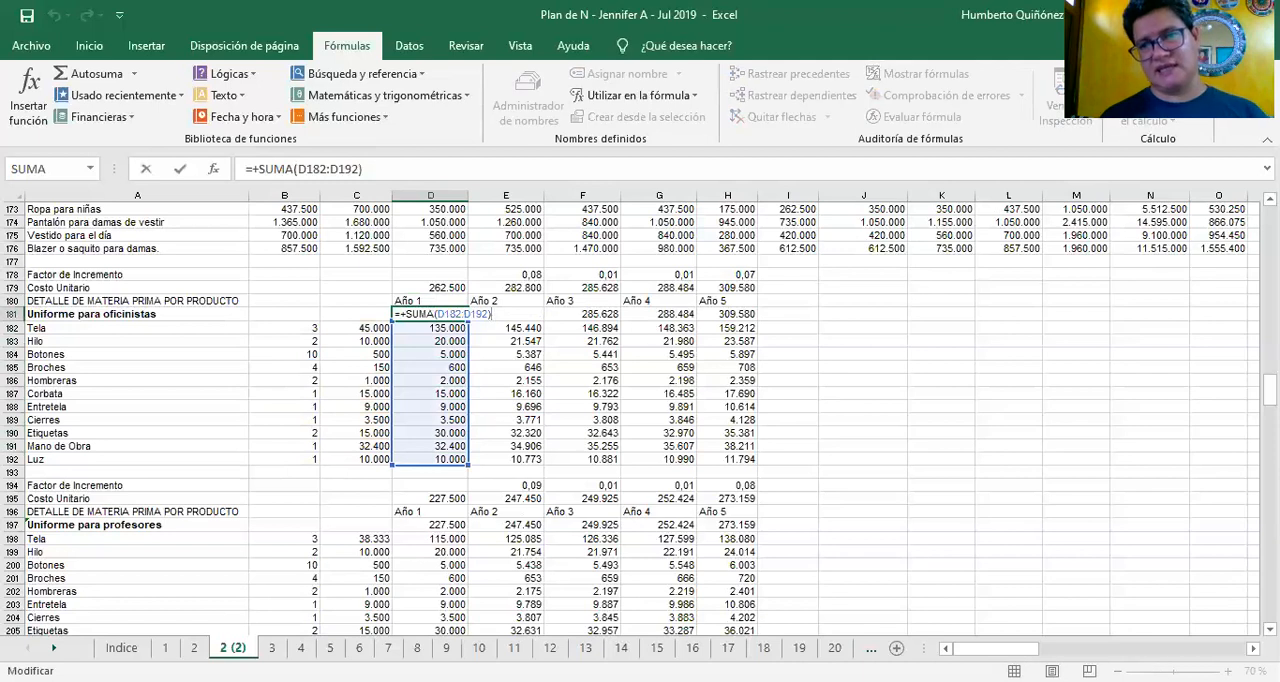
pyautogui.press('Escape')
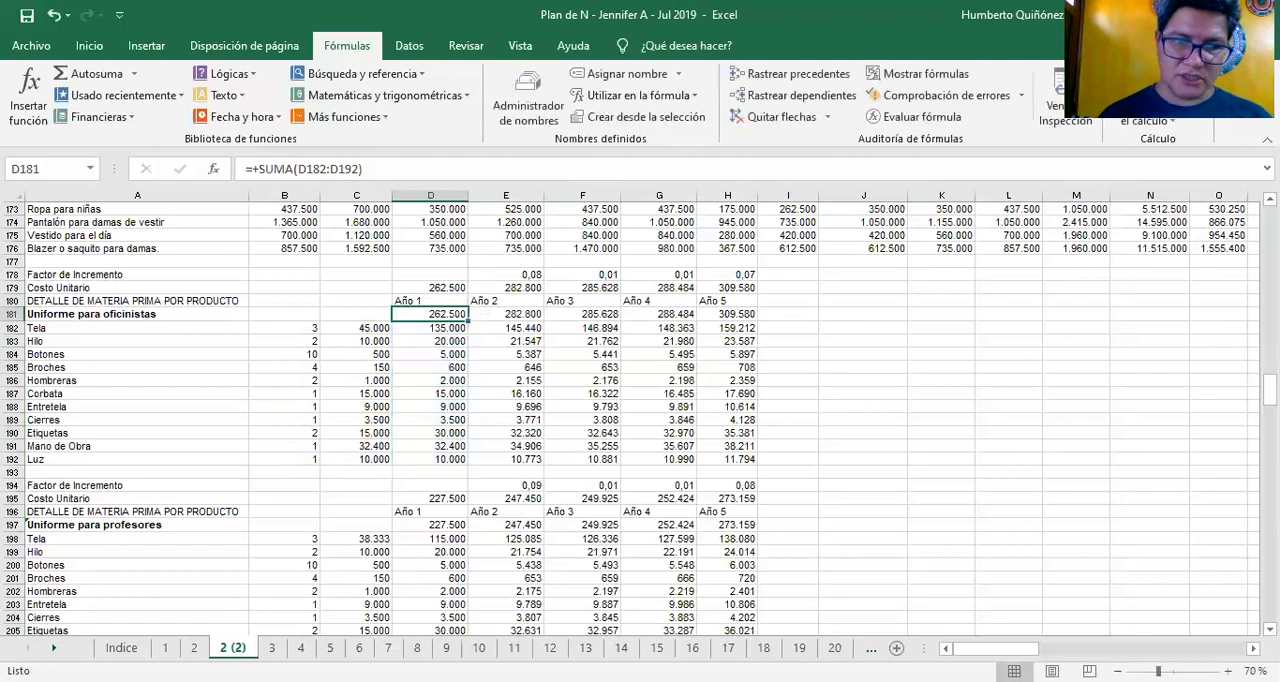
# Review the Uniforme para oficinistas total formulas for Año 2, Año 3 and Año 4 in E181 to G181
pyautogui.press('Right')
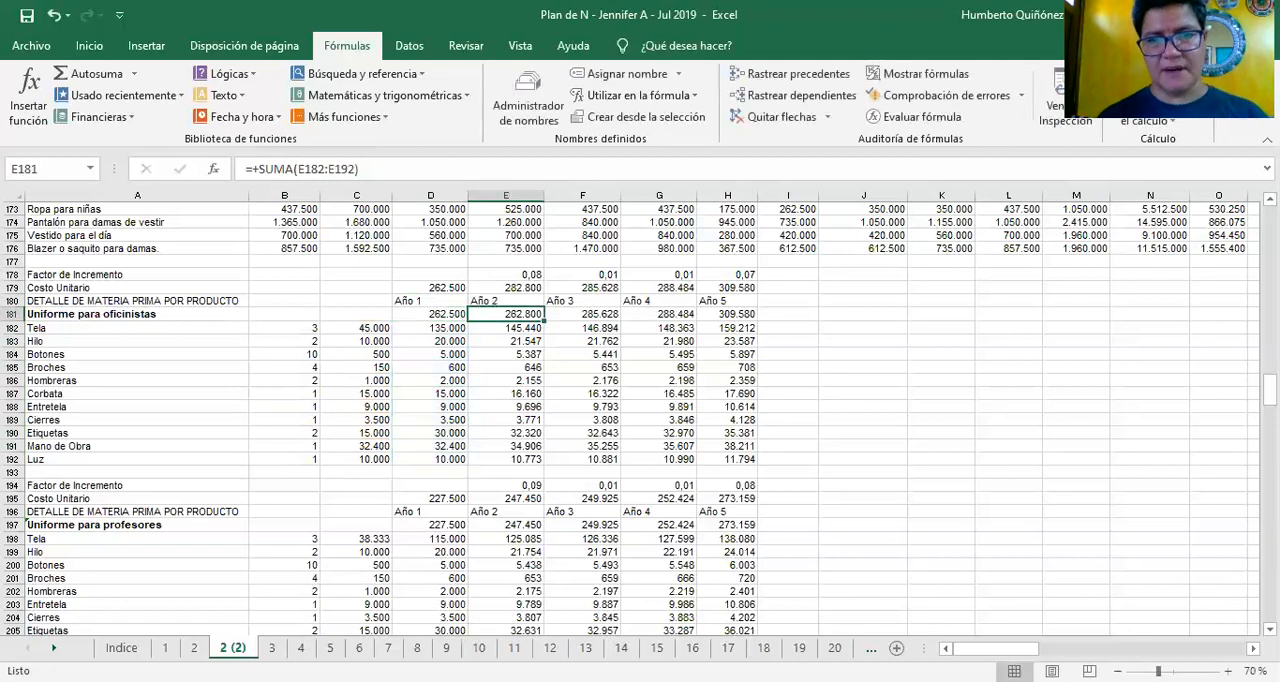
pyautogui.press('Right')
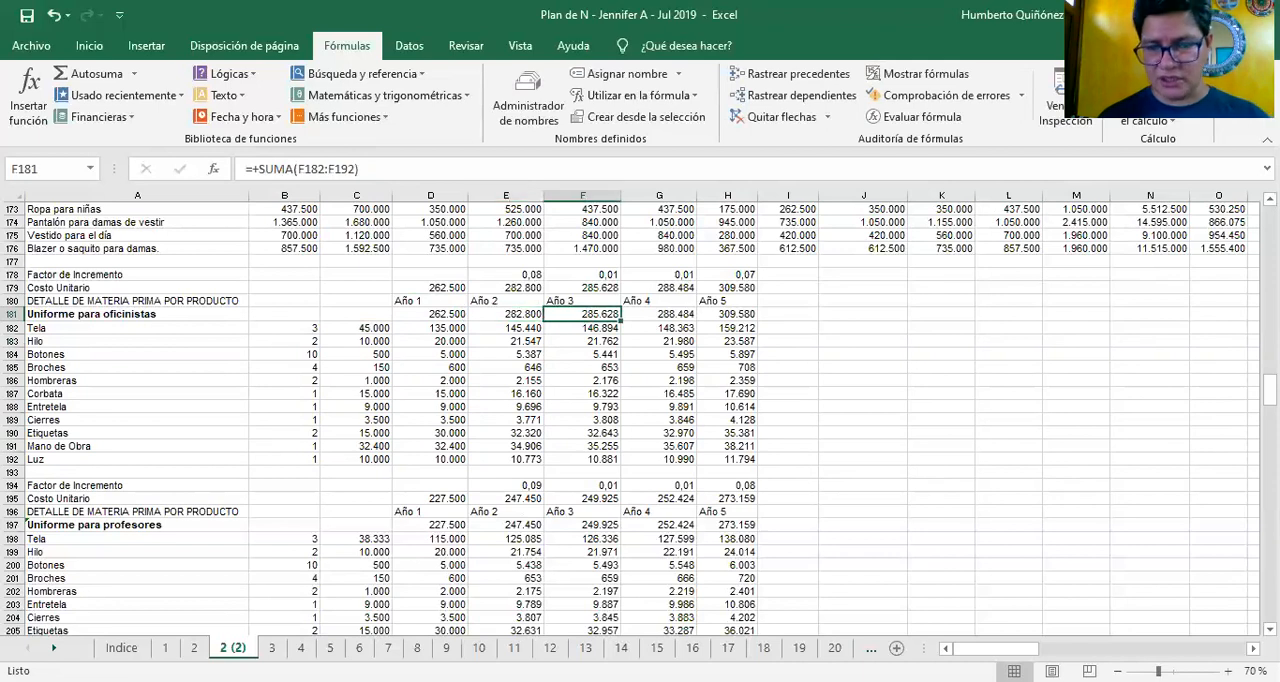
pyautogui.press('Right')
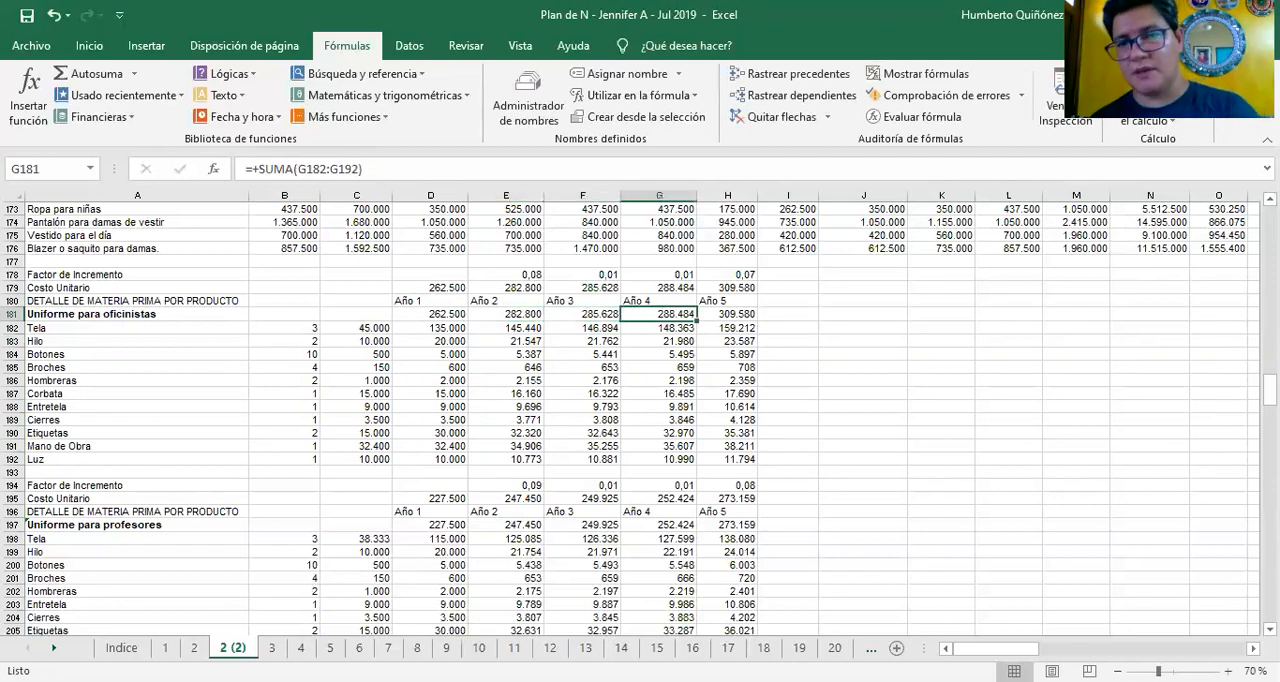
# Check the Año 4 and Año 3 material cost formulas for Uniforme para oficinistas, ending on the Mano de Obra unit price in C191
pyautogui.press('Down')
pyautogui.press('Down')
pyautogui.press('Down')
pyautogui.press('Down')
pyautogui.press('Down')
pyautogui.press('Down')
pyautogui.press('Down')
pyautogui.press('Down')
pyautogui.press('Down')
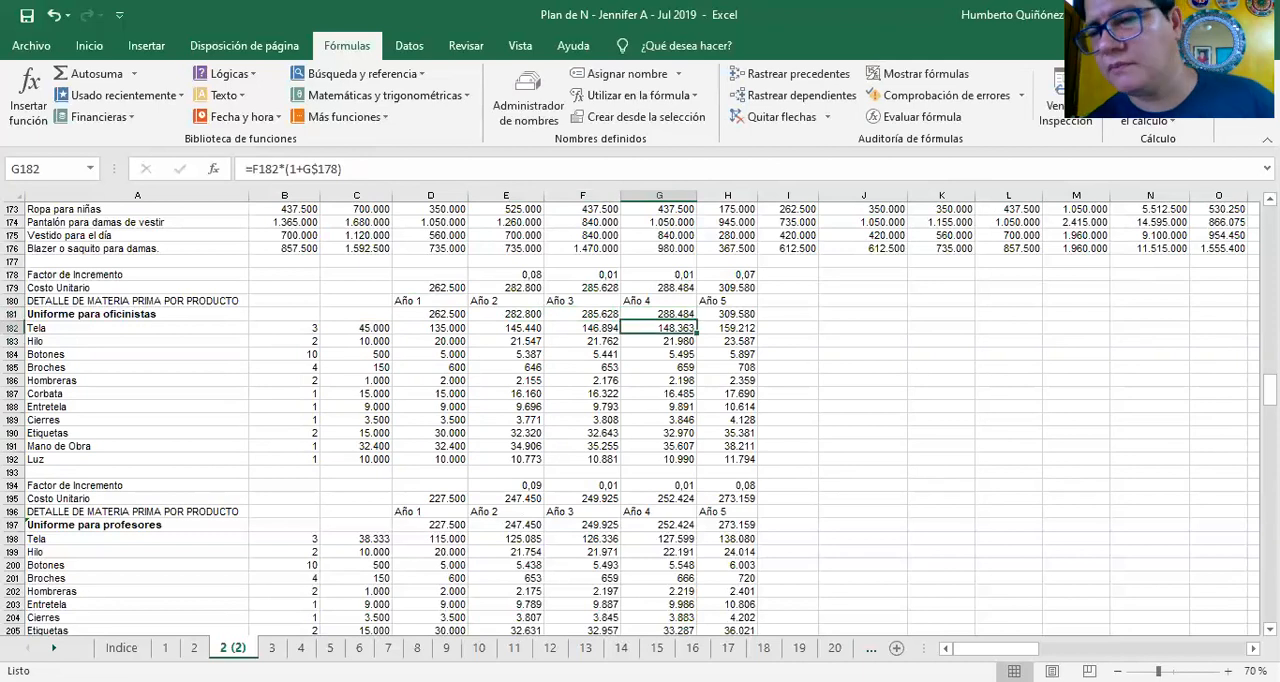
pyautogui.press('Left')
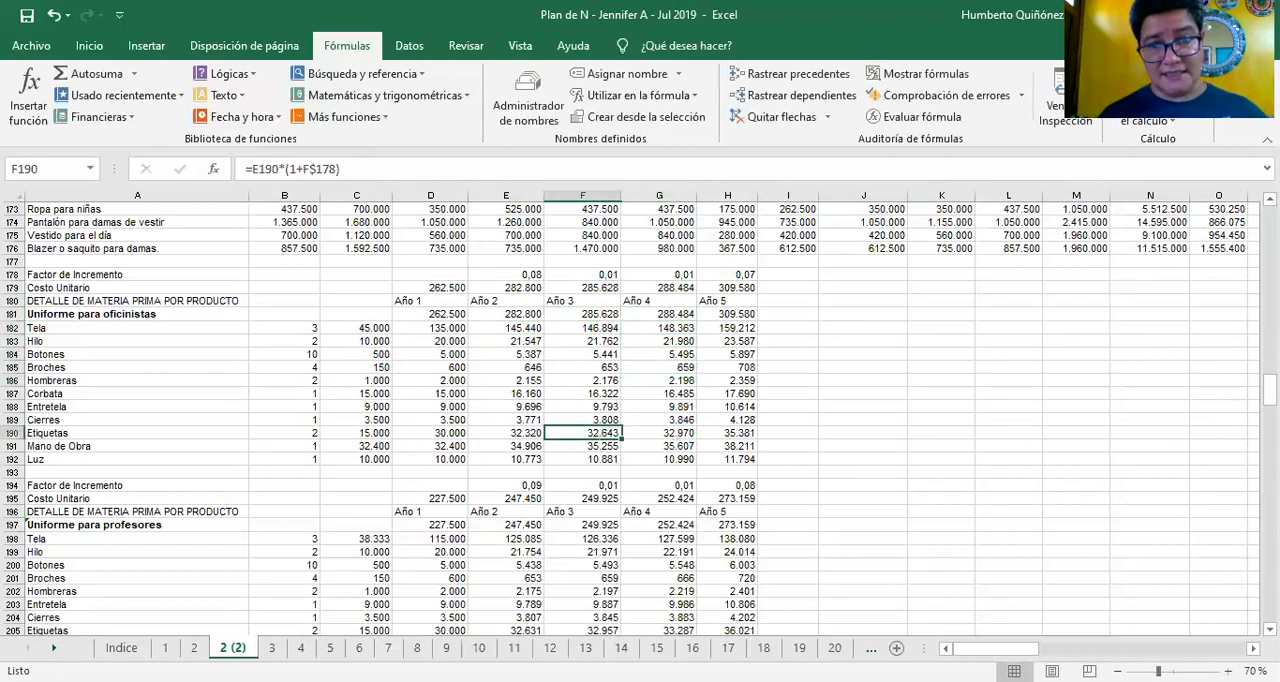
pyautogui.press('Left')
pyautogui.press('Left')
pyautogui.press('Left')
pyautogui.press('Down')
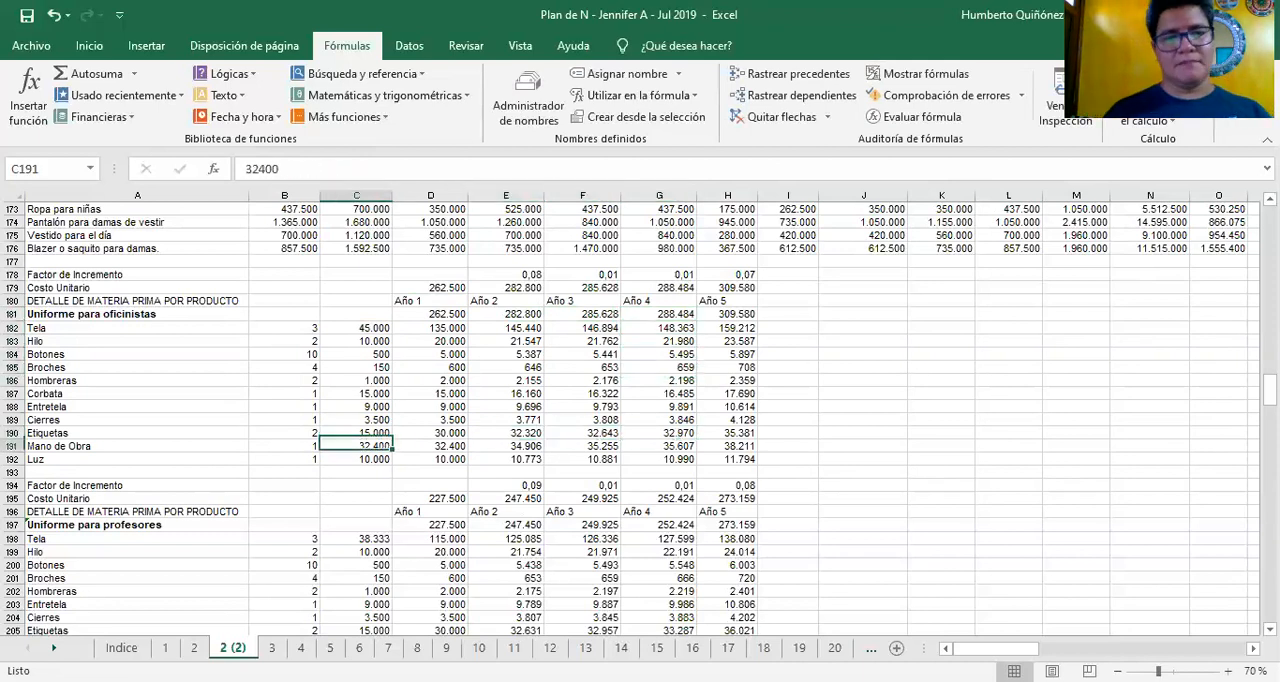
# Review the material breakdowns of Uniforme para profesores, Vestido de noche and Ropa para niñas down column C
pyautogui.press('Down')
pyautogui.press('Down')
pyautogui.press('Down')
pyautogui.press('Down')
pyautogui.press('Down')
pyautogui.press('Down')
pyautogui.press('Down')
pyautogui.press('Down')
pyautogui.press('Down')
pyautogui.press('Down')
pyautogui.press('Down')
pyautogui.press('Down')
pyautogui.press('Down')
pyautogui.press('Down')
pyautogui.press('Down')
pyautogui.press('Down')
pyautogui.press('Down')
pyautogui.press('Down')
pyautogui.press('Down')
pyautogui.press('Down')
pyautogui.press('Down')
pyautogui.press('Down')
pyautogui.press('Down')
pyautogui.press('Down')
pyautogui.press('Down')
pyautogui.press('Down')
pyautogui.press('Down')
pyautogui.press('Down')
pyautogui.press('Down')
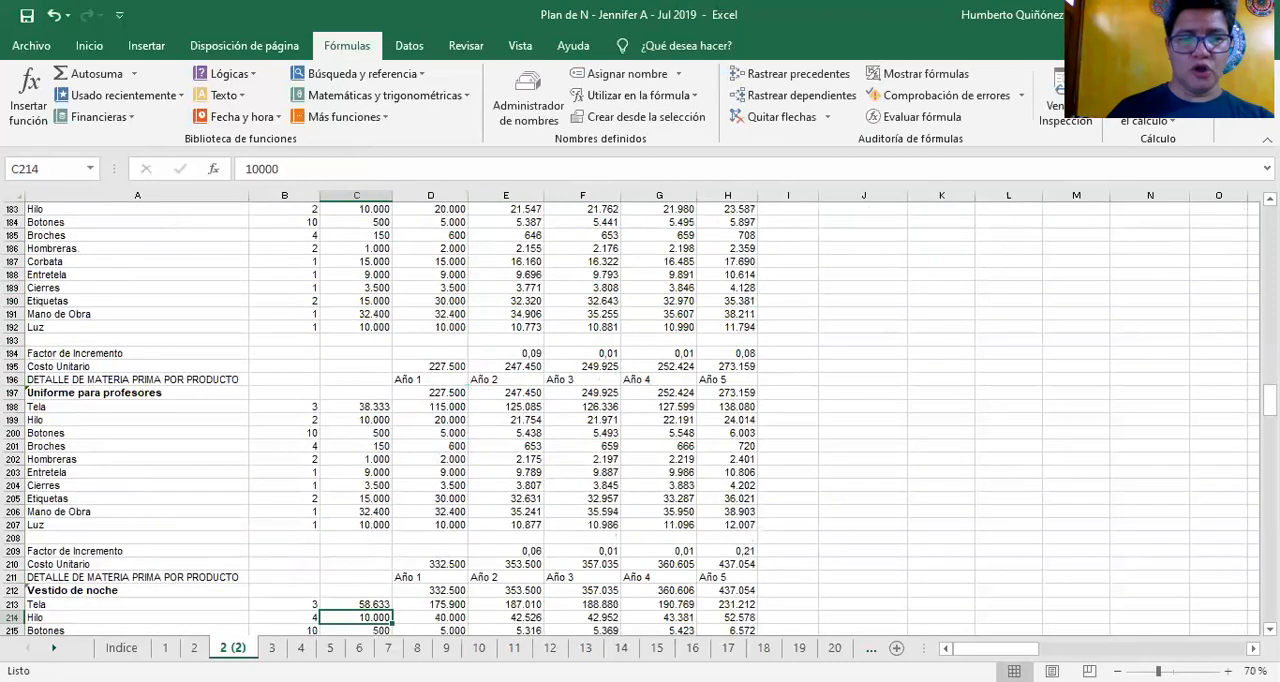
pyautogui.press('Down')
pyautogui.press('Down')
pyautogui.press('Down')
pyautogui.press('Down')
pyautogui.press('Down')
pyautogui.press('Down')
pyautogui.press('Down')
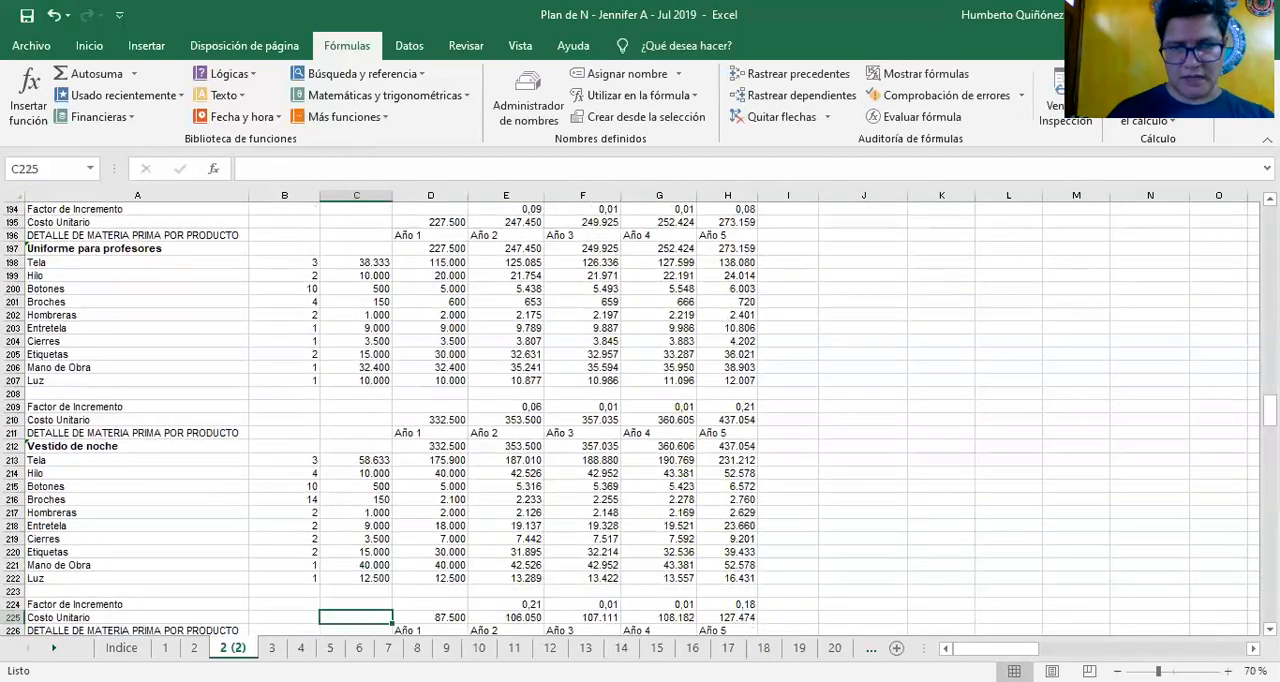
# Continue down column C through the material breakdowns of Pantalón para damas de vestir, Vestido para el día and Blazer o saquito para damas
pyautogui.press('Down')
pyautogui.press('Down')
pyautogui.press('Down')
pyautogui.press('Down')
pyautogui.press('Down')
pyautogui.press('Down')
pyautogui.press('Down')
pyautogui.press('Down')
pyautogui.press('Down')
pyautogui.press('Down')
pyautogui.press('Down')
pyautogui.press('Down')
pyautogui.press('Down')
pyautogui.press('Down')
pyautogui.press('Down')
pyautogui.press('Down')
pyautogui.press('Down')
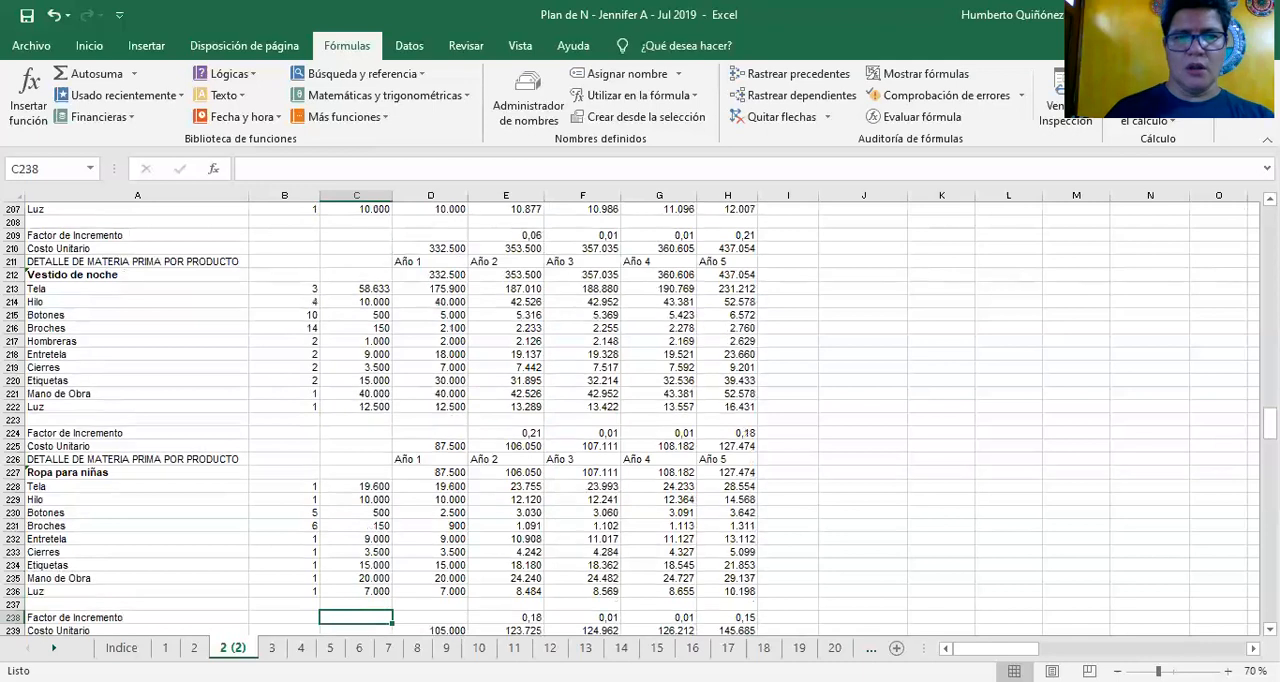
pyautogui.press('Down')
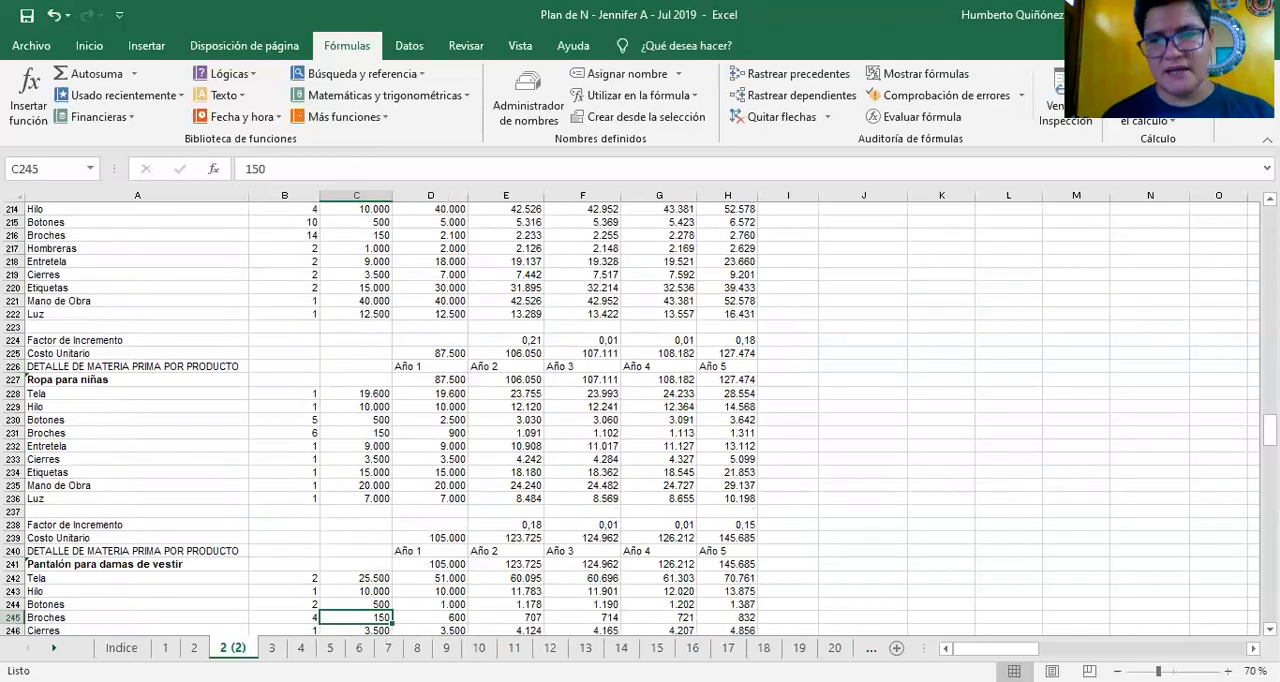
pyautogui.press('Down')
pyautogui.press('Down')
pyautogui.press('Down')
pyautogui.press('Down')
pyautogui.press('Down')
pyautogui.press('Down')
pyautogui.press('Down')
pyautogui.press('Down')
pyautogui.press('Down')
pyautogui.press('Down')
pyautogui.press('Down')
pyautogui.press('Down')
pyautogui.press('Down')
pyautogui.press('Down')
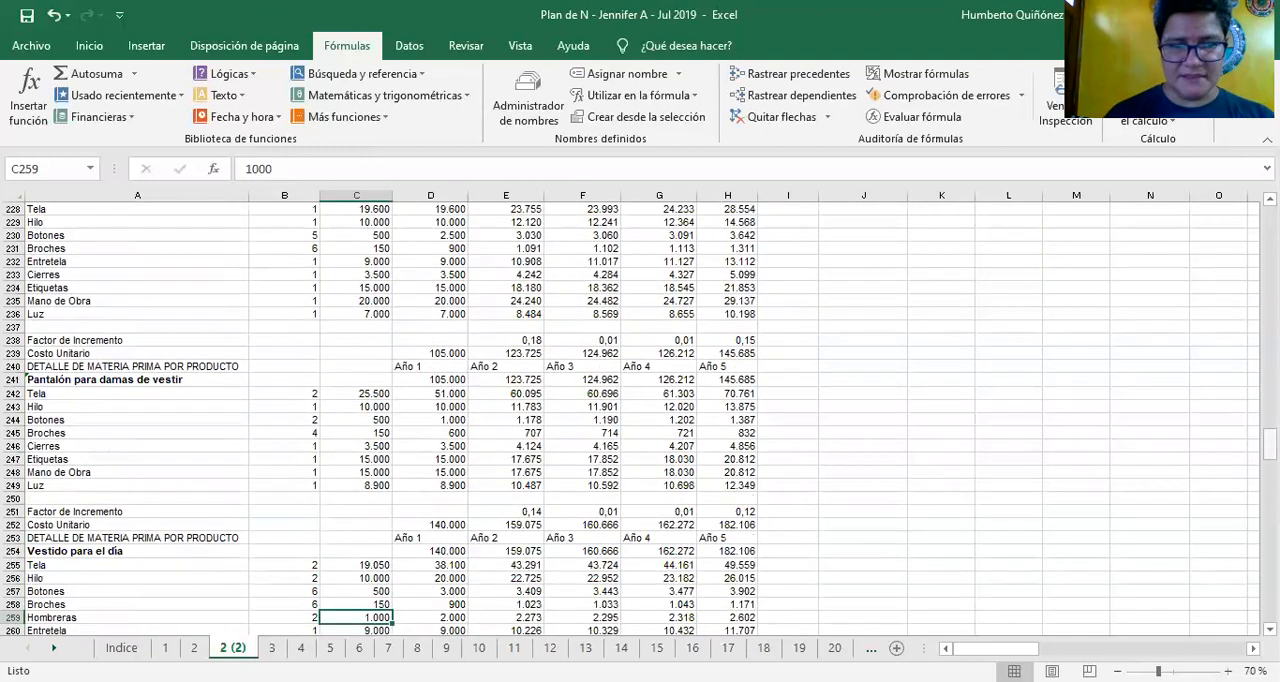
pyautogui.press('Down')
pyautogui.press('Down')
pyautogui.press('Down')
pyautogui.press('Down')
pyautogui.press('Down')
pyautogui.press('Down')
pyautogui.press('Down')
pyautogui.press('Down')
pyautogui.press('Down')
pyautogui.press('Down')
pyautogui.press('Down')
pyautogui.press('Down')
pyautogui.press('Down')
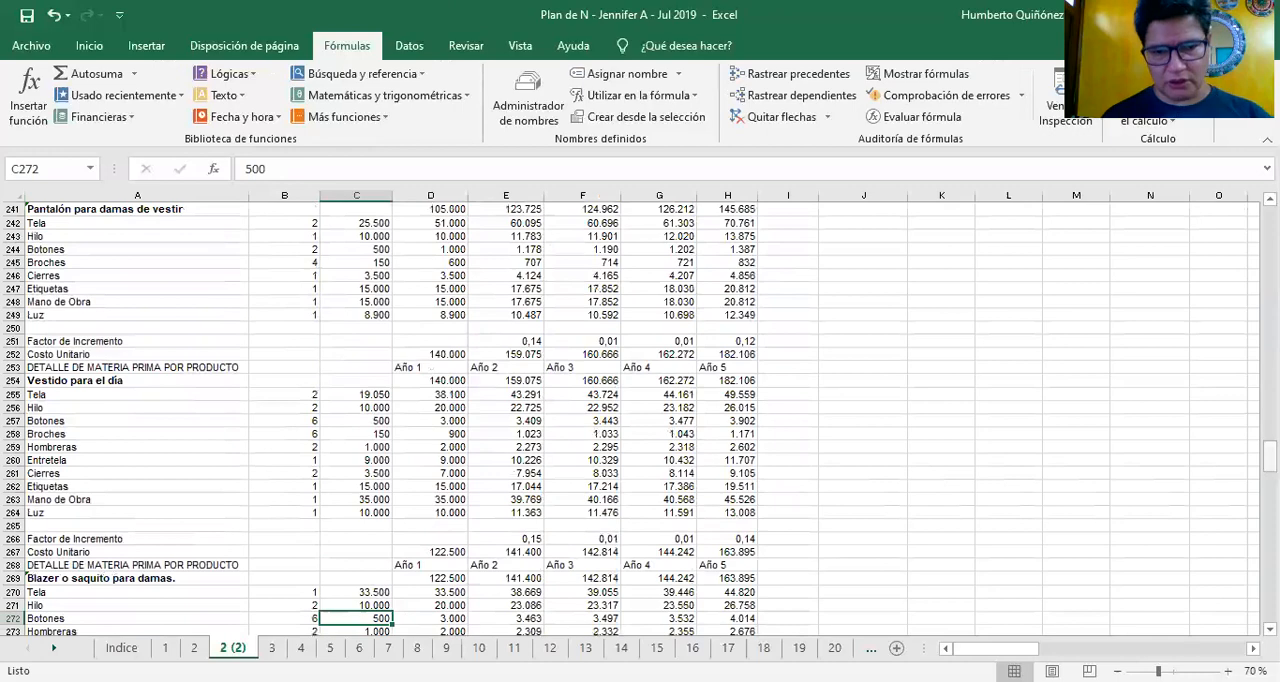
pyautogui.press('Down')
pyautogui.press('Down')
pyautogui.press('Down')
pyautogui.press('Down')
pyautogui.press('Down')
pyautogui.press('Down')
pyautogui.press('Down')
pyautogui.press('Down')
pyautogui.press('Down')
pyautogui.press('Down')
pyautogui.press('Down')
pyautogui.press('Down')
pyautogui.press('Down')
pyautogui.press('Down')
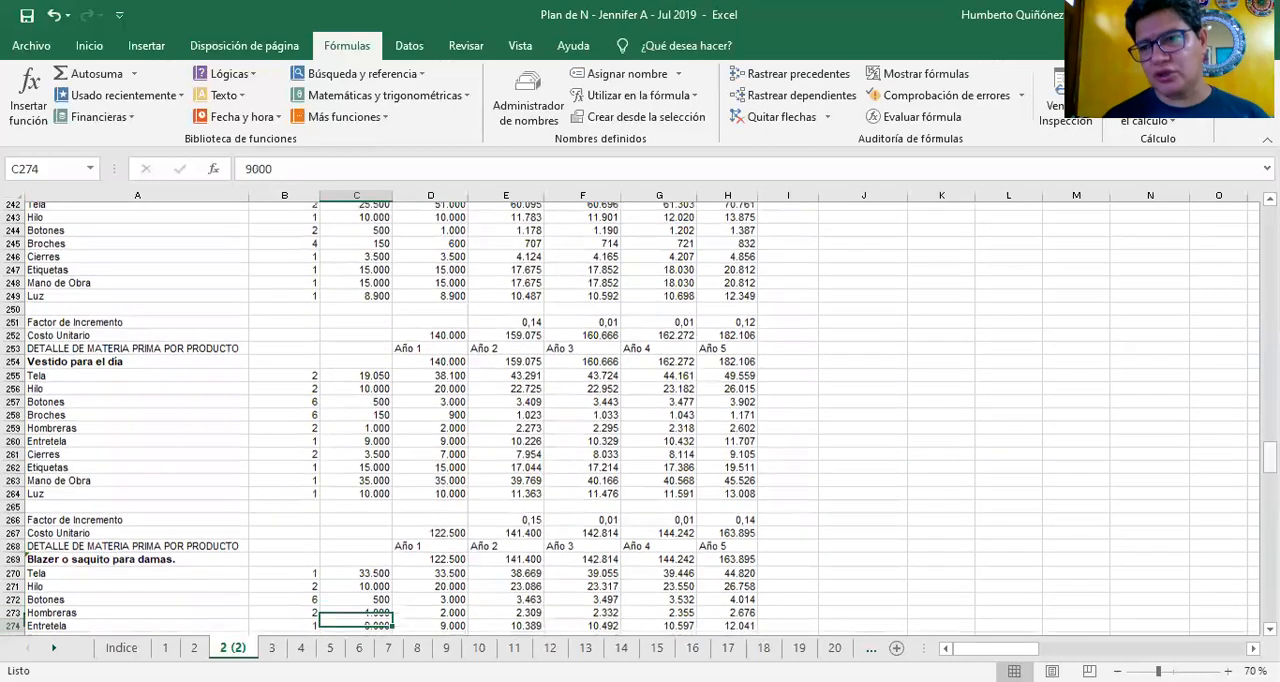
# Go back up column C past the product breakdowns to the COSTO TOTAL section above Uniforme para oficinistas
pyautogui.press('Up')
pyautogui.press('Up')
pyautogui.press('Up')
pyautogui.press('Up')
pyautogui.press('Up')
pyautogui.press('Up')
pyautogui.press('Up')
pyautogui.press('Up')
pyautogui.press('Up')
pyautogui.press('Up')
pyautogui.press('Up')
pyautogui.press('Up')
pyautogui.press('Up')
pyautogui.press('Up')
pyautogui.press('Up')
pyautogui.press('Up')
pyautogui.press('Up')
pyautogui.press('Up')
pyautogui.press('Up')
pyautogui.press('Up')
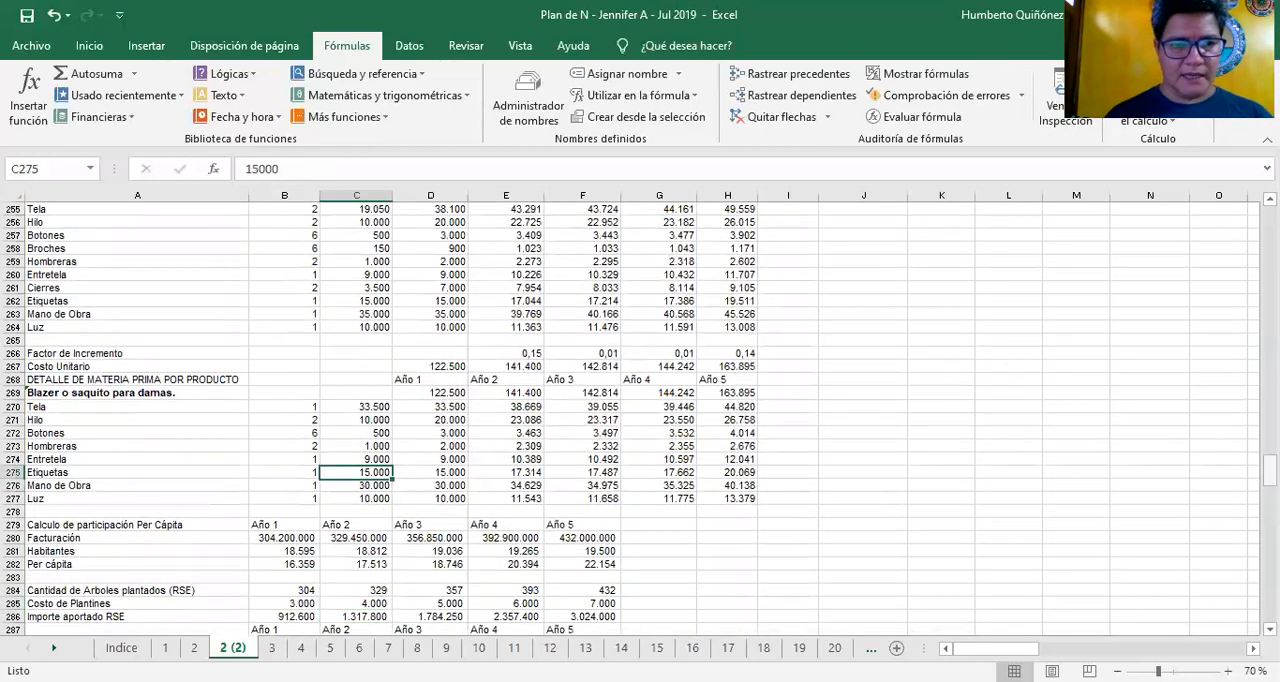
pyautogui.press('Up')
pyautogui.press('Up')
pyautogui.press('Up')
pyautogui.press('Up')
pyautogui.press('Up')
pyautogui.press('Up')
pyautogui.press('Up')
pyautogui.press('Up')
pyautogui.press('Up')
pyautogui.press('Up')
pyautogui.press('Up')
pyautogui.press('Up')
pyautogui.press('Up')
pyautogui.press('Up')
pyautogui.press('Up')
pyautogui.press('Up')
pyautogui.press('Up')
pyautogui.press('Up')
pyautogui.press('Up')
pyautogui.press('Up')
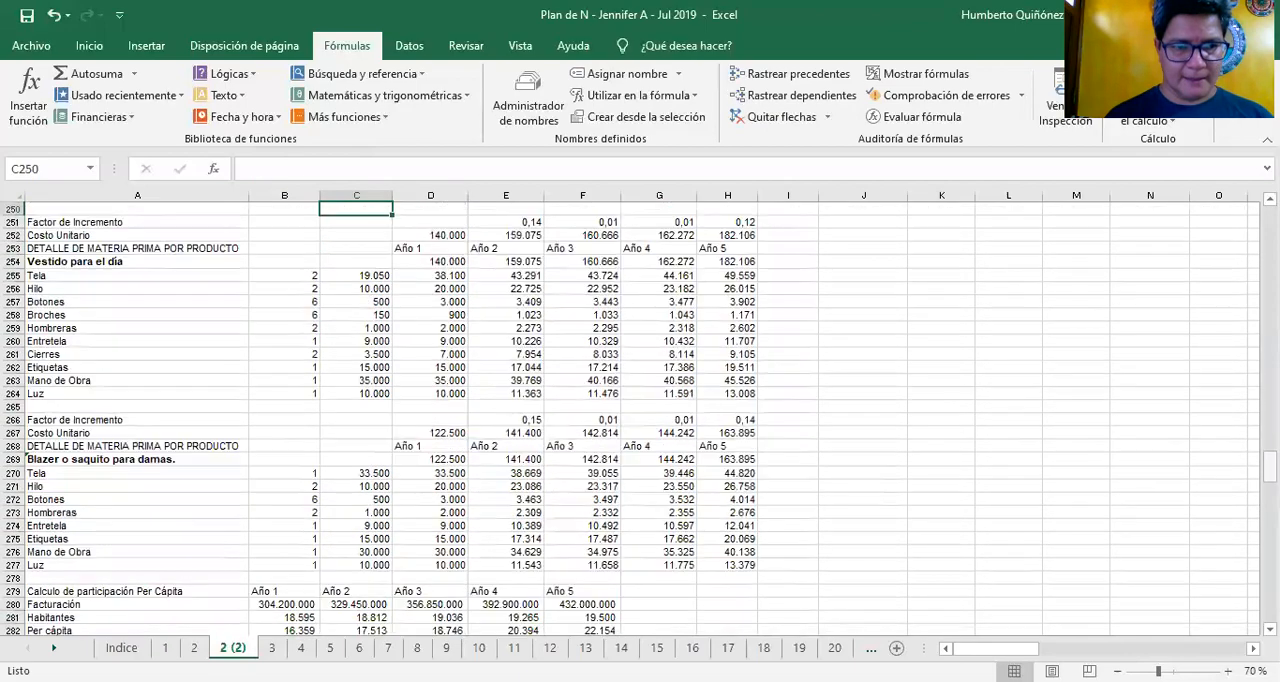
pyautogui.press('Up')
pyautogui.press('Up')
pyautogui.press('Up')
pyautogui.press('Up')
pyautogui.press('Up')
pyautogui.press('Up')
pyautogui.press('Up')
pyautogui.press('Up')
pyautogui.press('Up')
pyautogui.press('Up')
pyautogui.press('Up')
pyautogui.press('Up')
pyautogui.press('Up')
pyautogui.press('Up')
pyautogui.press('Up')
pyautogui.press('Up')
pyautogui.press('Up')
pyautogui.press('Up')
pyautogui.press('Up')
pyautogui.press('Up')
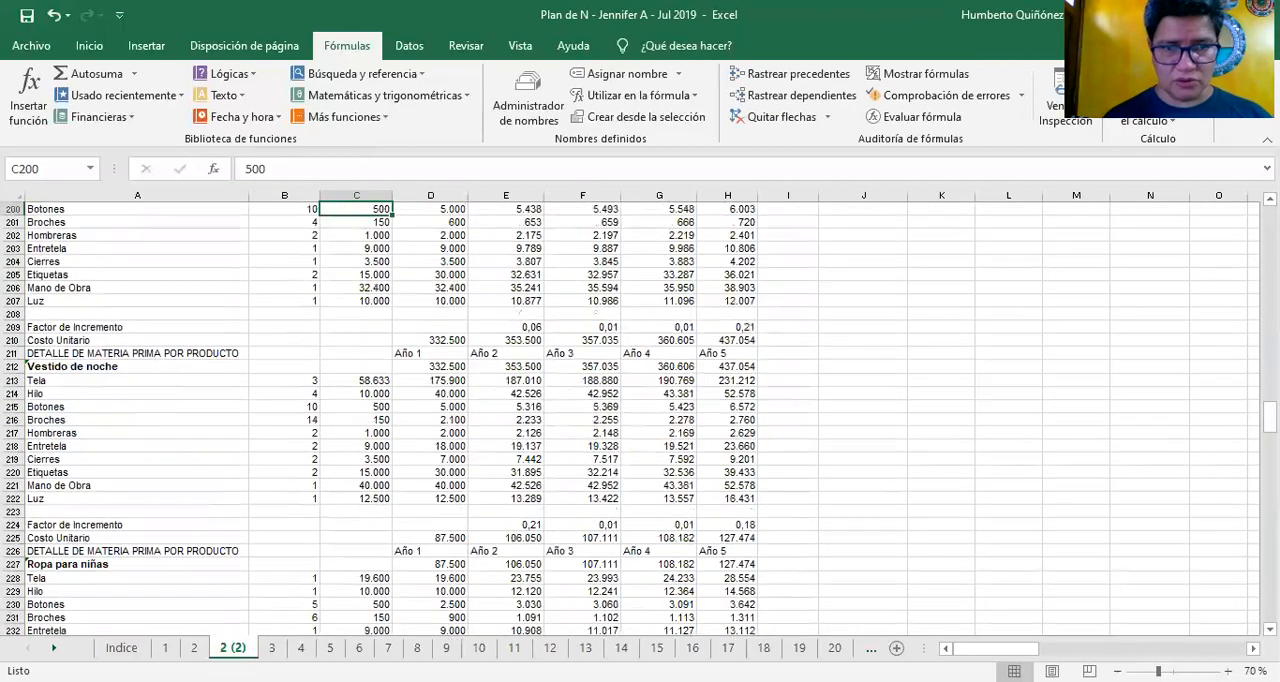
pyautogui.press('Up')
pyautogui.press('Up')
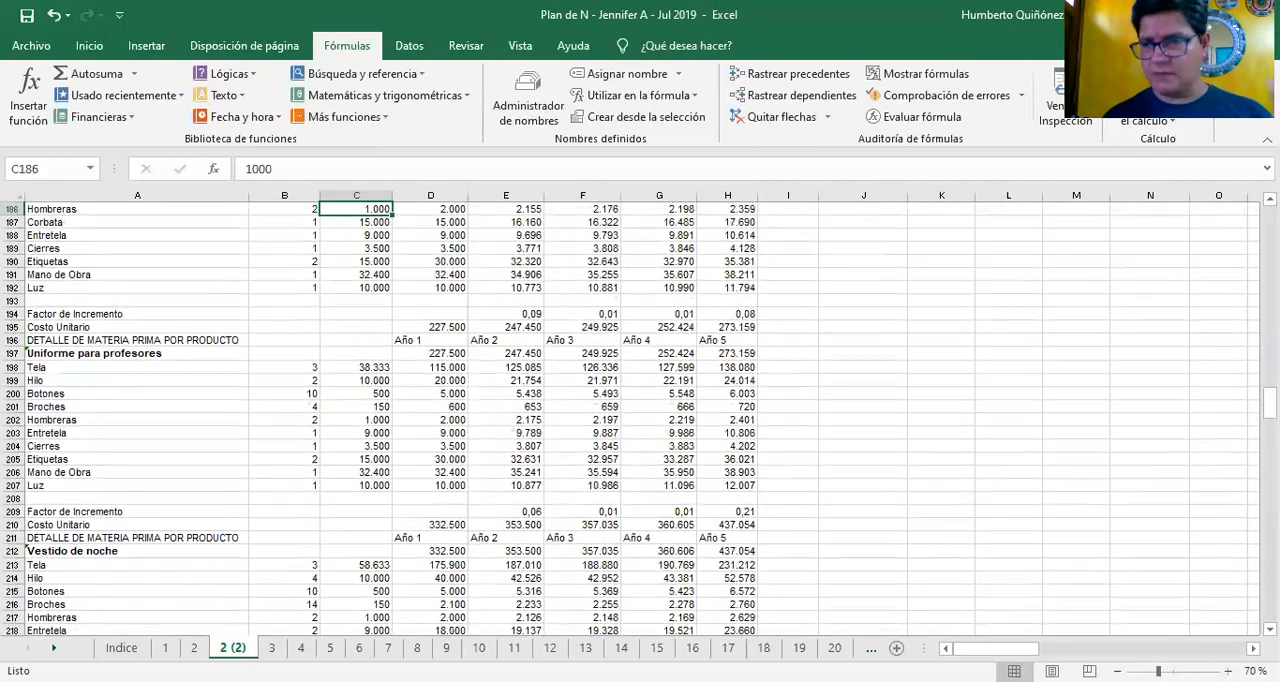
pyautogui.press('Up')
pyautogui.press('Up')
pyautogui.press('Up')
pyautogui.press('Up')
pyautogui.press('Up')
pyautogui.press('Up')
pyautogui.press('Up')
pyautogui.press('Up')
pyautogui.press('Up')
pyautogui.press('Up')
pyautogui.press('Up')
pyautogui.press('Up')
pyautogui.press('Up')
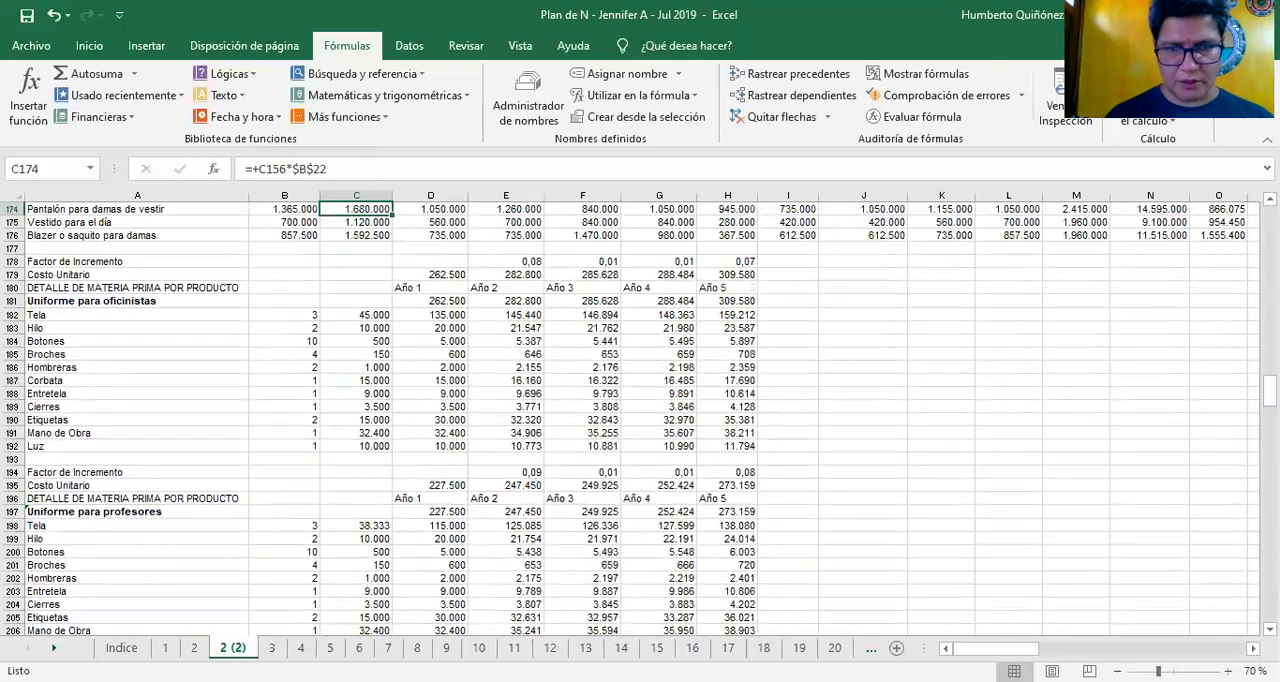
pyautogui.press('Up')
pyautogui.press('Up')
pyautogui.press('Up')
pyautogui.press('Up')
pyautogui.press('Up')
pyautogui.press('Up')
# Inspect the Año 2 Factor de Incremento in E178 and the Costo Unitario in E179 for Uniforme para oficinistas
pyautogui.press('Down')
pyautogui.press('Down')
pyautogui.press('Down')
pyautogui.press('Down')
pyautogui.press('Down')
pyautogui.press('Down')
pyautogui.press('Down')
pyautogui.press('Down')
pyautogui.press('Down')
pyautogui.press('Down')
pyautogui.press('Down')
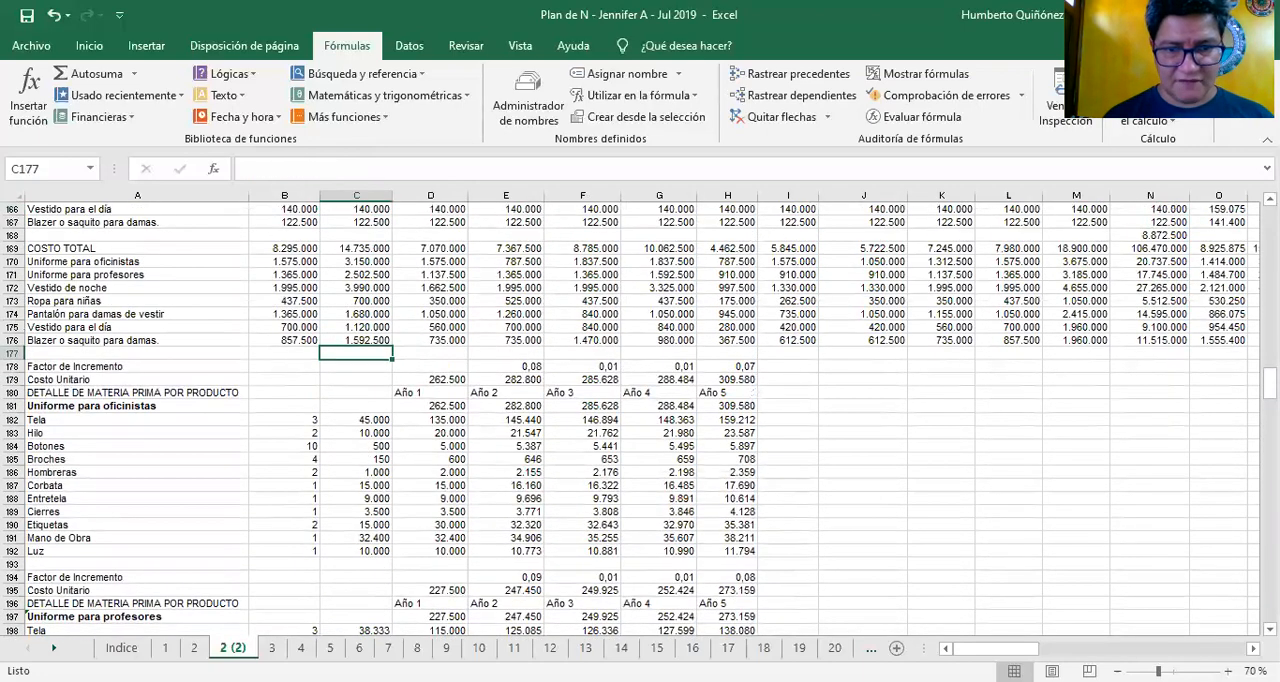
pyautogui.press('Right')
# Trace the Factor de Incremento formulas for Año 3, Año 4 and Año 5 in F178 to H178
pyautogui.press('Right')
pyautogui.press('F2')
pyautogui.press('Escape')
pyautogui.press('Down')
pyautogui.press('F2')
pyautogui.press('Escape')
pyautogui.press('Up')
pyautogui.press('Right')
pyautogui.press('F2')
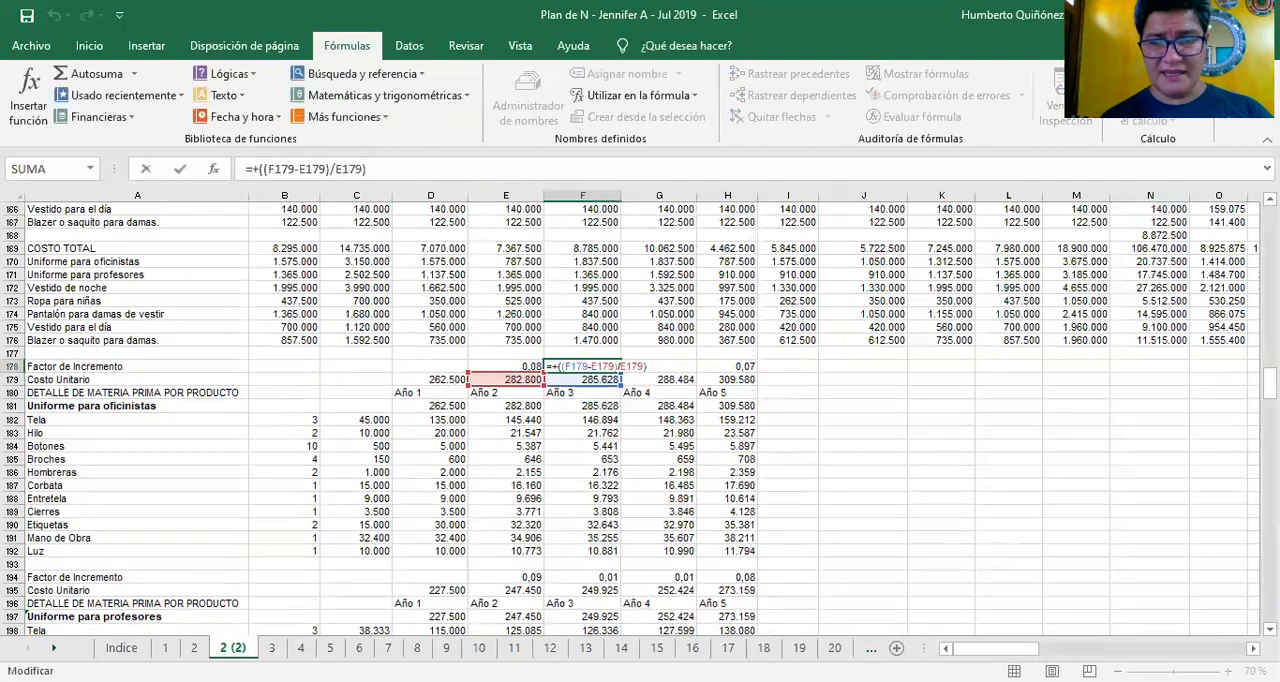
pyautogui.press('Escape')
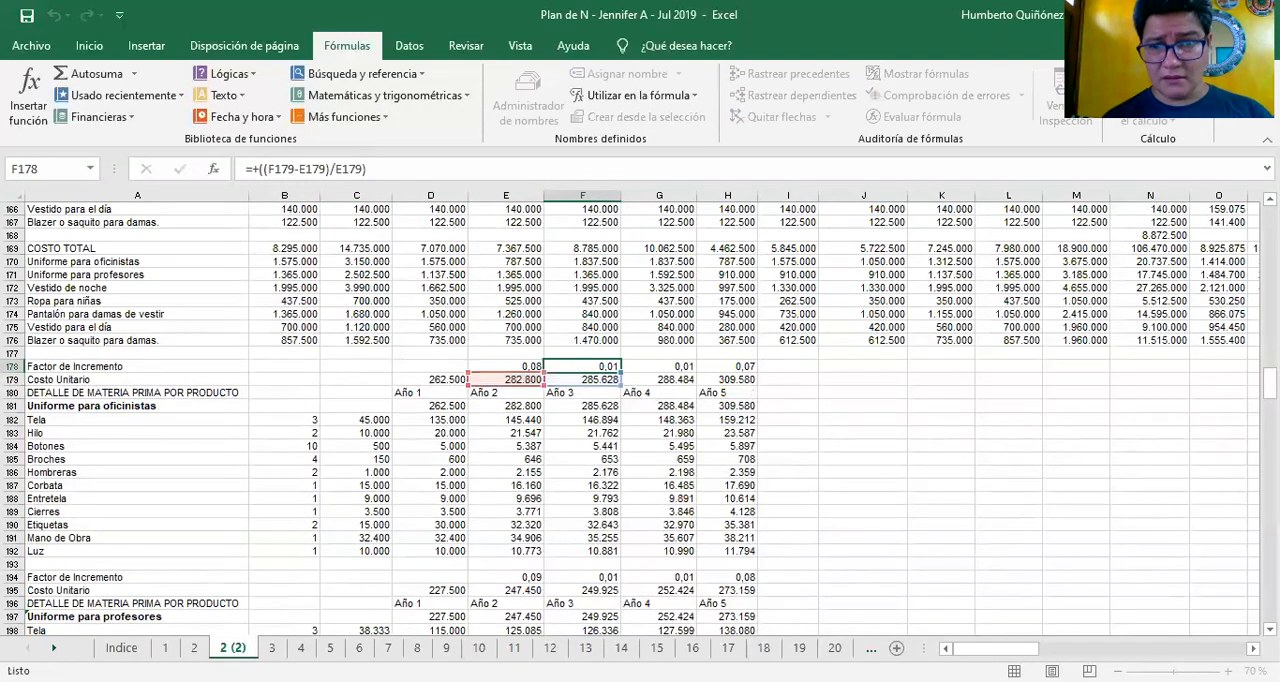
pyautogui.press('Right')
pyautogui.press('F2')
pyautogui.press('Escape')
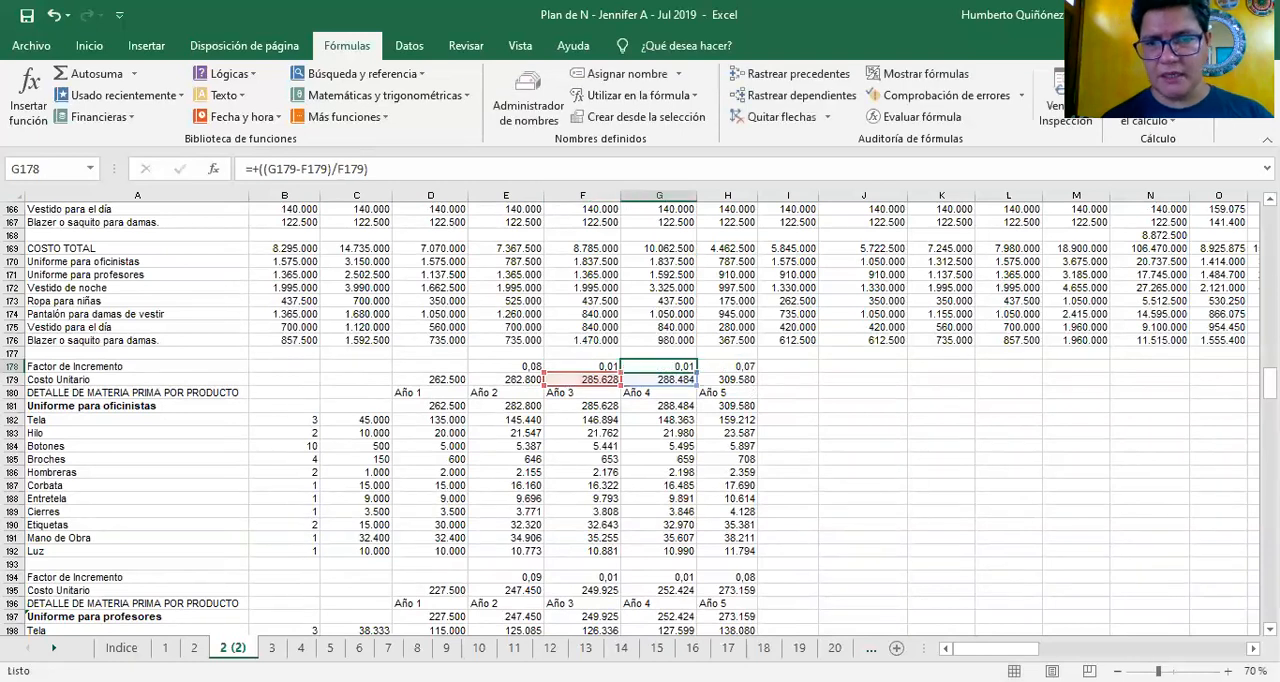
pyautogui.press('Right')
pyautogui.press('F2')
pyautogui.press('Escape')
# Compare the Uniforme para oficinistas totals in row 181 with the Costo Unitario entries in E179 and F179
pyautogui.press('Down')
pyautogui.press('Down')
pyautogui.press('Down')
pyautogui.press('Left')
pyautogui.press('Left')
pyautogui.press('Left')
pyautogui.press('Up')
pyautogui.press('Up')
pyautogui.press('Right')
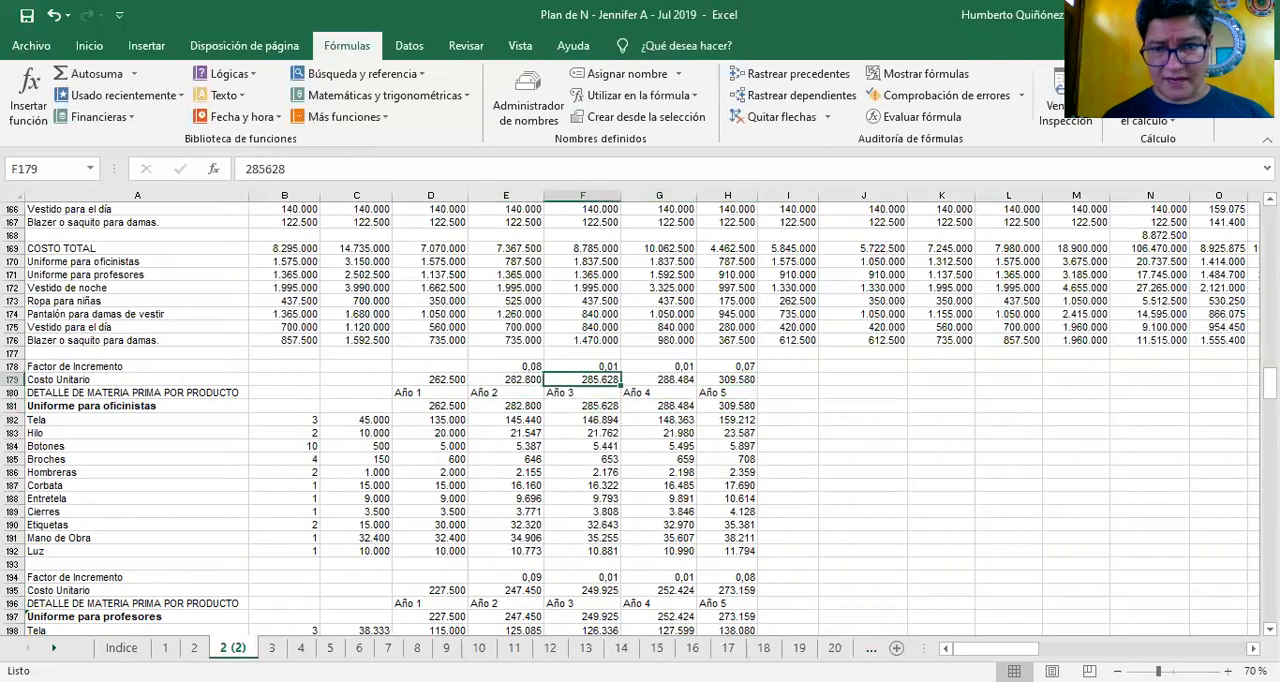
# Review the Año 3 cost formulas down column F from Uniforme para oficinistas to the Ropa para niñas block
pyautogui.press('Down')
pyautogui.press('Down')
pyautogui.press('Down')
pyautogui.press('Down')
pyautogui.press('Down')
pyautogui.press('Down')
pyautogui.press('Down')
pyautogui.press('Down')
pyautogui.press('Down')
pyautogui.press('Down')
pyautogui.press('Down')
pyautogui.press('Down')
pyautogui.press('Down')
pyautogui.press('Down')
pyautogui.press('Down')
pyautogui.press('Down')
pyautogui.press('Down')
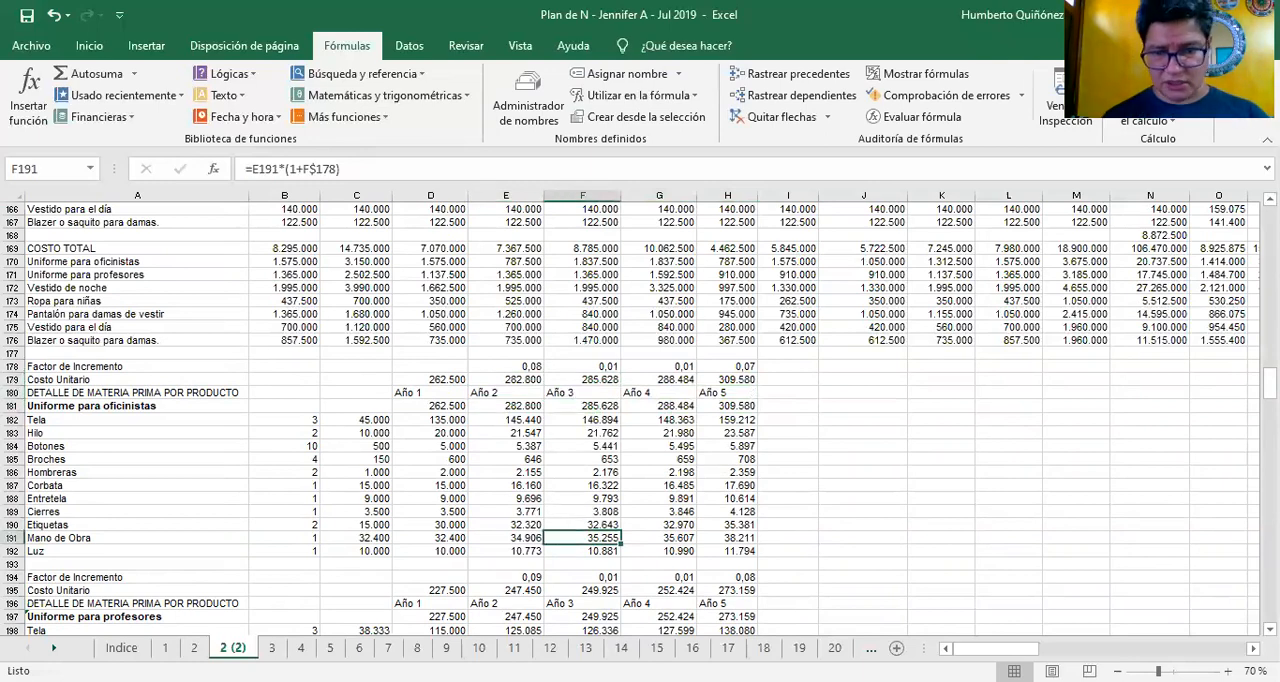
pyautogui.press('Down')
pyautogui.press('Down')
pyautogui.press('Down')
pyautogui.press('Down')
pyautogui.press('Down')
pyautogui.press('Down')
pyautogui.press('Down')
pyautogui.press('Down')
pyautogui.press('Down')
pyautogui.press('Down')
pyautogui.press('Down')
pyautogui.press('Down')
pyautogui.press('Down')
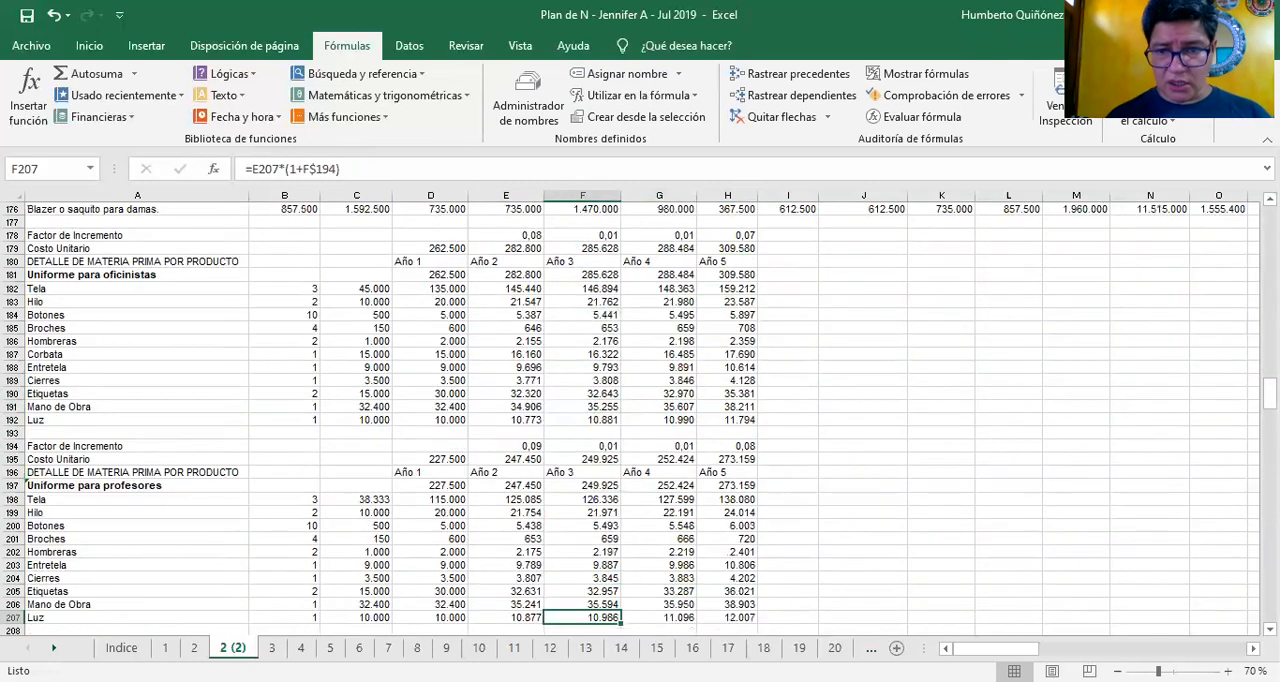
pyautogui.press('Down')
pyautogui.press('Down')
pyautogui.press('Down')
pyautogui.press('Down')
pyautogui.press('Down')
pyautogui.press('Down')
pyautogui.press('Down')
pyautogui.press('Down')
pyautogui.press('Down')
pyautogui.press('Down')
pyautogui.press('Down')
pyautogui.press('Down')
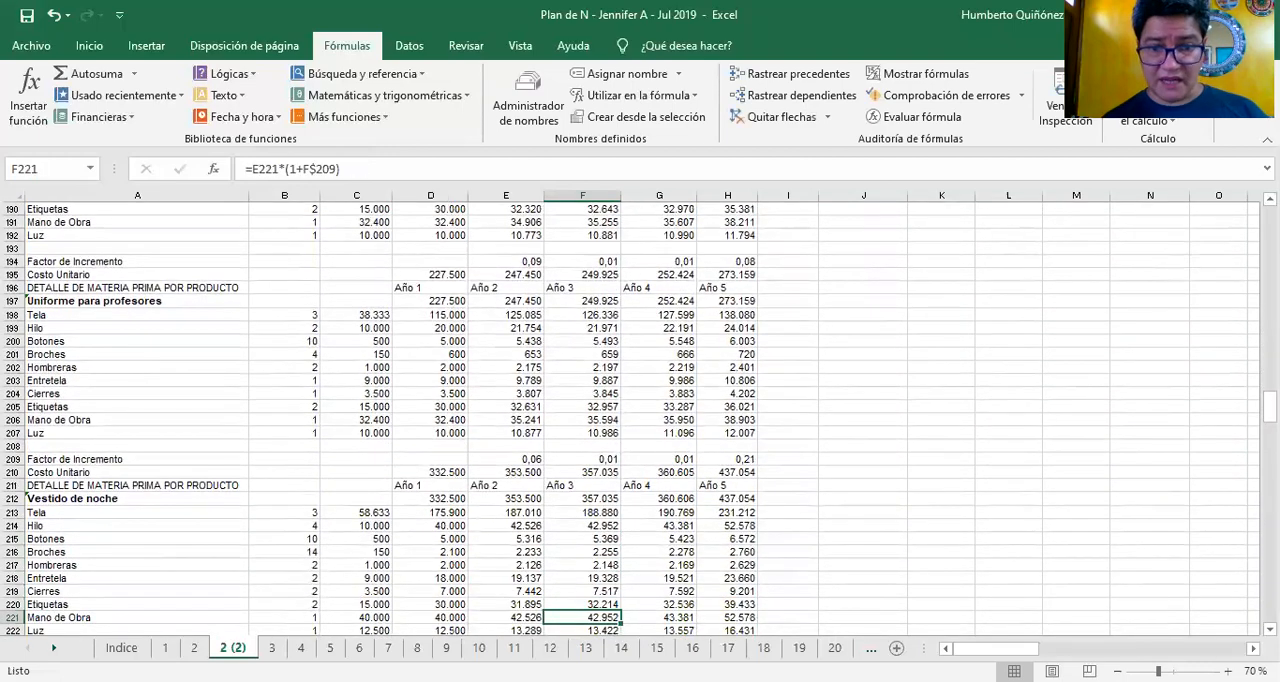
pyautogui.press('Down')
pyautogui.press('Down')
pyautogui.press('Down')
pyautogui.press('Down')
pyautogui.press('Down')
pyautogui.press('Down')
pyautogui.press('Down')
pyautogui.press('Down')
pyautogui.press('Down')
pyautogui.press('Down')
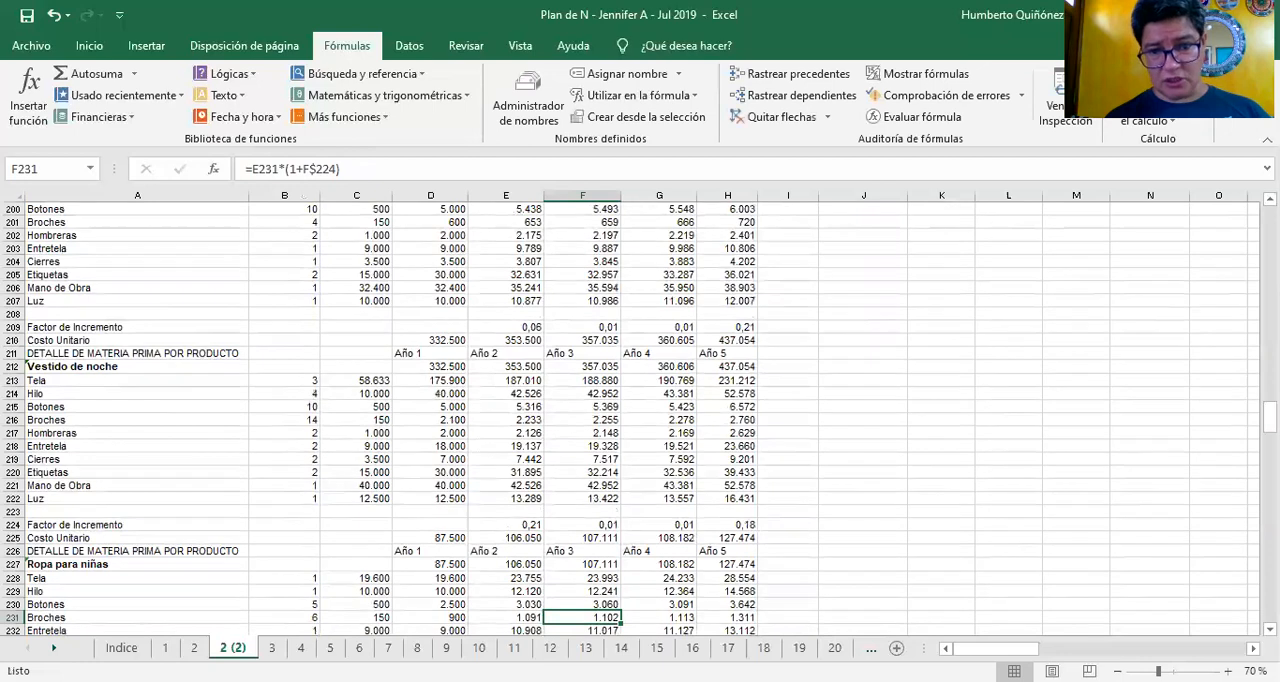
# Continue reviewing the Año 3 cost formulas in column F down to Luz in the Blazer o saquito para damas block
pyautogui.press('Down')
pyautogui.press('Down')
pyautogui.press('Down')
pyautogui.press('Down')
pyautogui.press('Down')
pyautogui.press('Down')
pyautogui.press('Down')
pyautogui.press('Down')
pyautogui.press('Down')
pyautogui.press('Down')
pyautogui.press('Down')
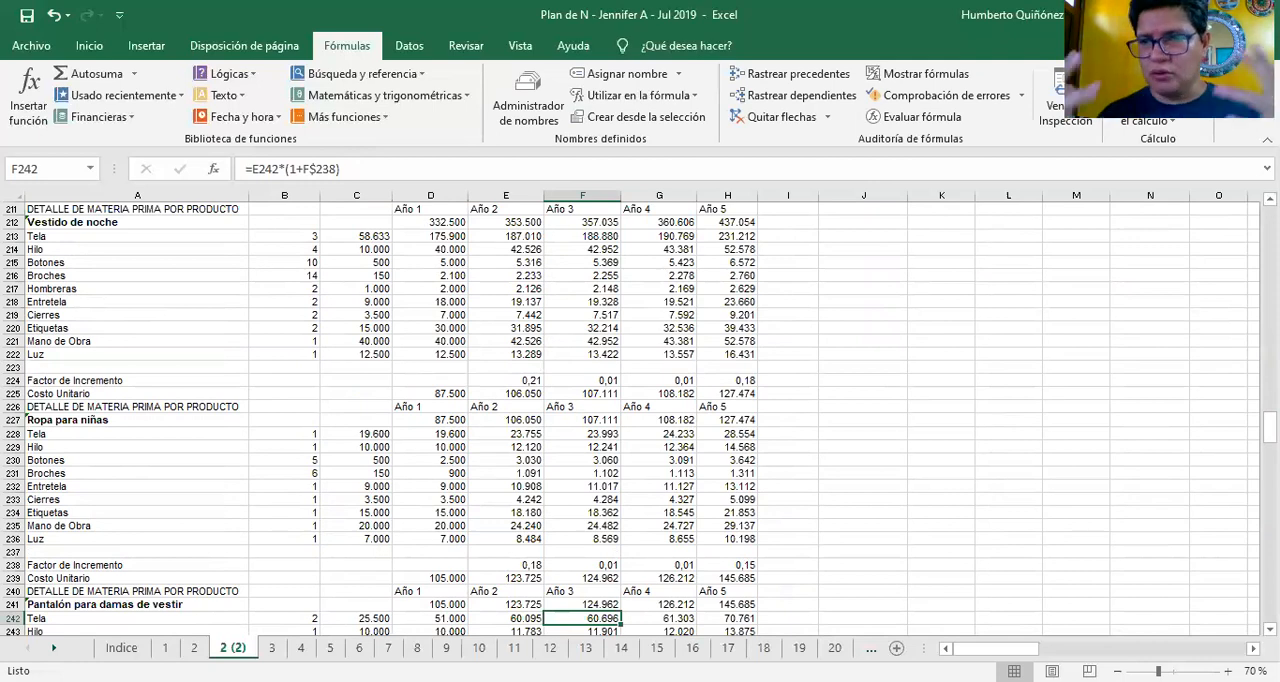
pyautogui.press('Down')
pyautogui.press('Down')
pyautogui.press('Down')
pyautogui.press('Down')
pyautogui.press('Down')
pyautogui.press('Down')
pyautogui.press('Down')
pyautogui.press('Down')
pyautogui.press('Down')
pyautogui.press('Down')
pyautogui.press('Down')
pyautogui.press('Down')
pyautogui.press('Down')
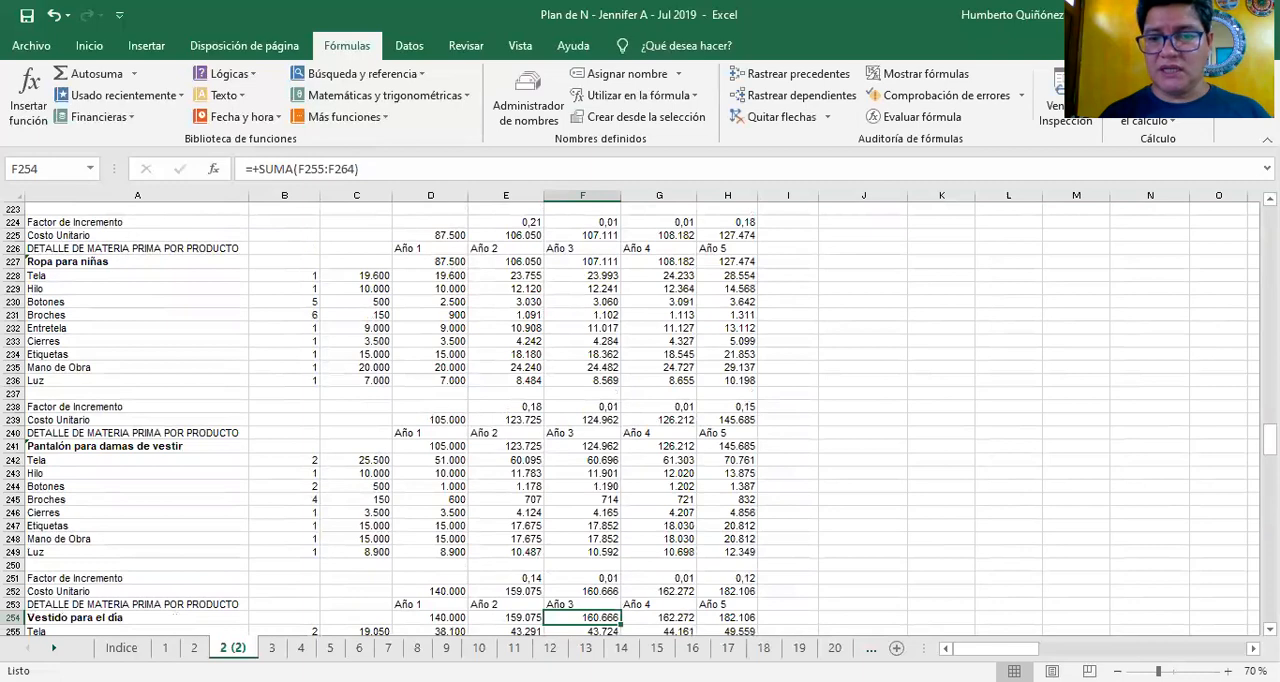
pyautogui.press('Down')
pyautogui.press('Down')
pyautogui.press('Down')
pyautogui.press('Down')
pyautogui.press('Down')
pyautogui.press('Down')
pyautogui.press('Down')
pyautogui.press('Down')
pyautogui.press('Down')
pyautogui.press('Down')
pyautogui.press('Down')
pyautogui.press('Down')
pyautogui.press('Down')
pyautogui.press('Down')
pyautogui.press('Down')
pyautogui.press('Down')
pyautogui.press('Down')
pyautogui.press('Down')
pyautogui.press('Down')
pyautogui.press('Down')
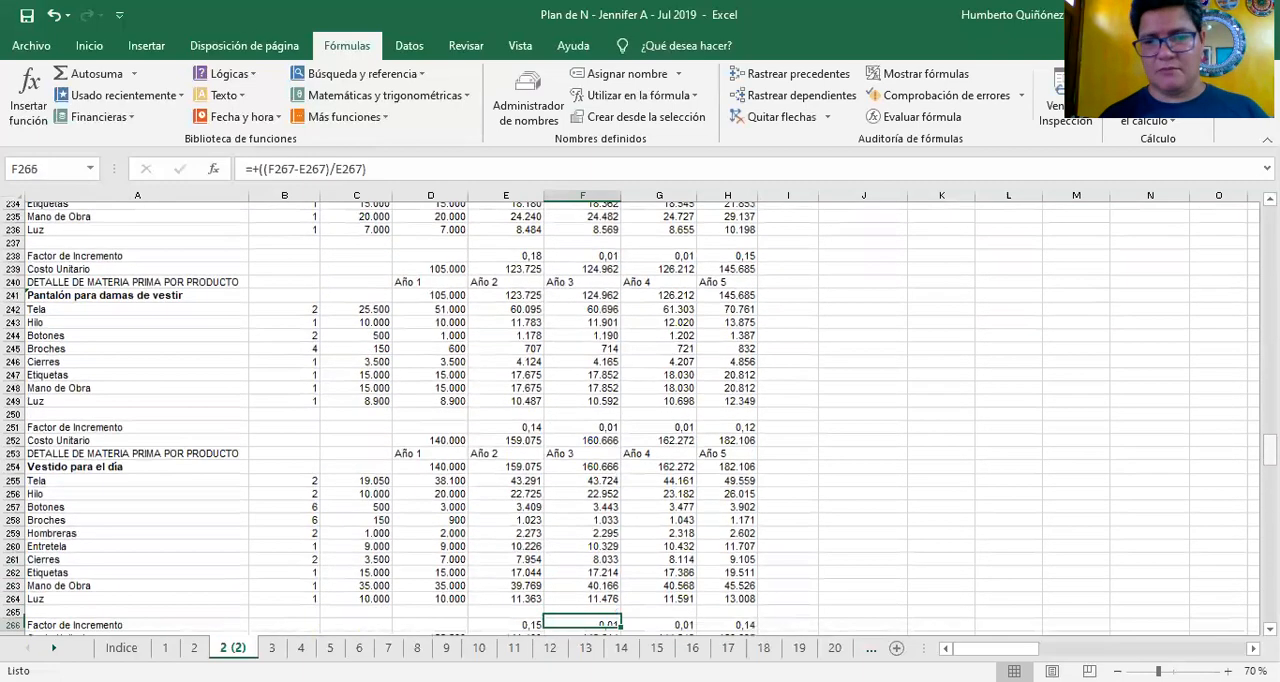
pyautogui.press('Down')
pyautogui.press('Down')
pyautogui.press('Down')
pyautogui.press('Down')
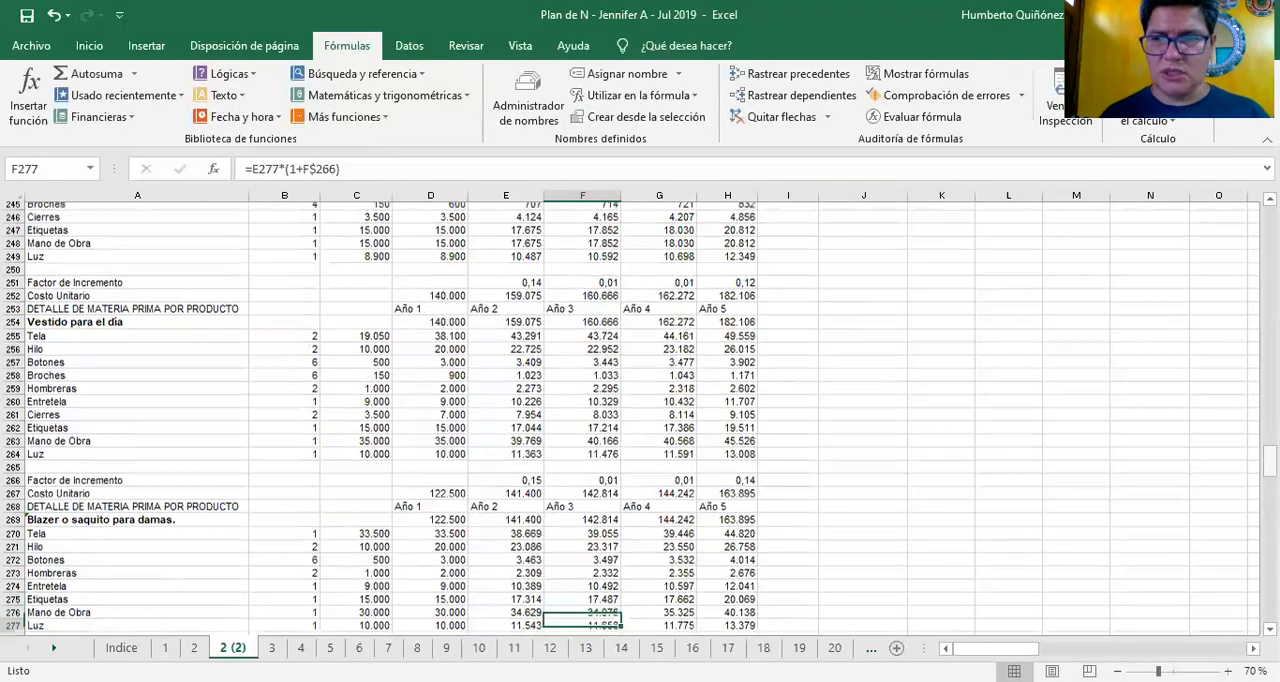
# Return up column F to the top of the sheet and check the Incremento de Ventas % formula in F2
pyautogui.press('Up')
pyautogui.press('Up')
pyautogui.press('Up')
pyautogui.press('Up')
pyautogui.press('Up')
pyautogui.press('Up')
pyautogui.press('Up')
pyautogui.press('Up')
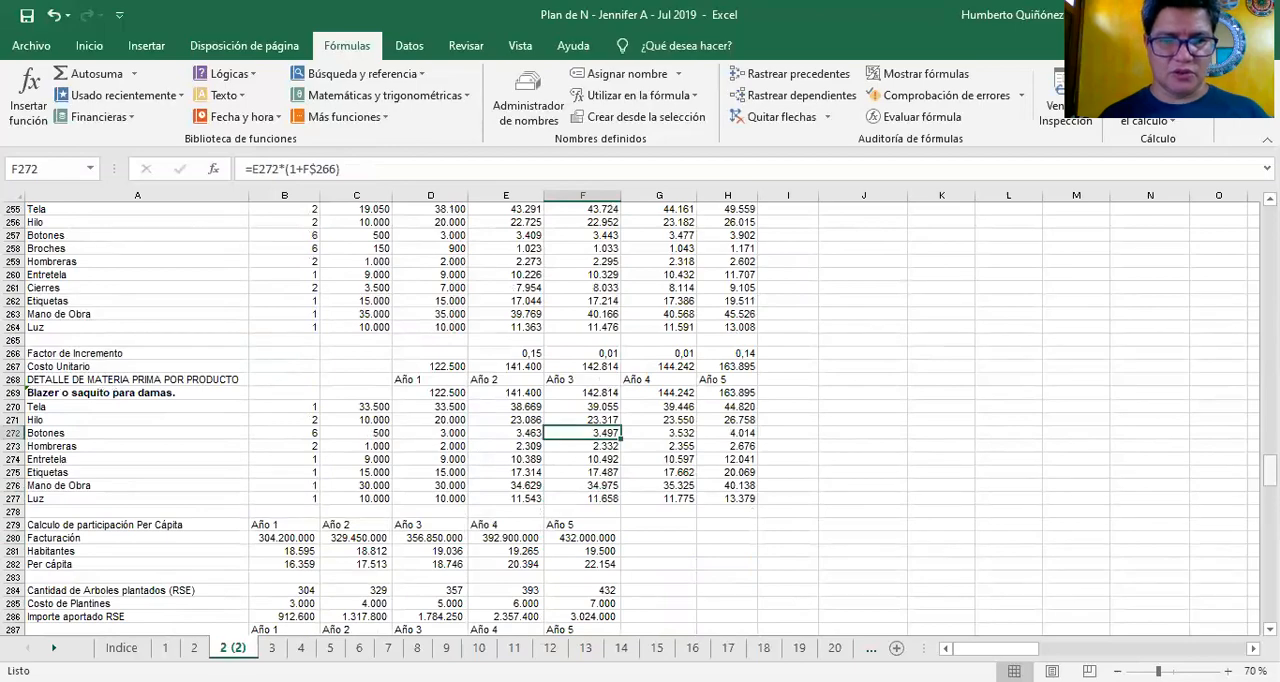
pyautogui.press('Up')
pyautogui.press('Up')
pyautogui.press('Up')
pyautogui.press('Up')
pyautogui.press('Up')
pyautogui.press('Up')
pyautogui.press('Up')
pyautogui.press('Up')
pyautogui.press('Up')
pyautogui.press('Up')
pyautogui.press('Up')
pyautogui.press('Up')
pyautogui.press('Up')
pyautogui.press('Up')
pyautogui.press('Up')
pyautogui.press('Up')
pyautogui.press('Up')
pyautogui.press('Up')
pyautogui.press('Up')
pyautogui.press('Up')
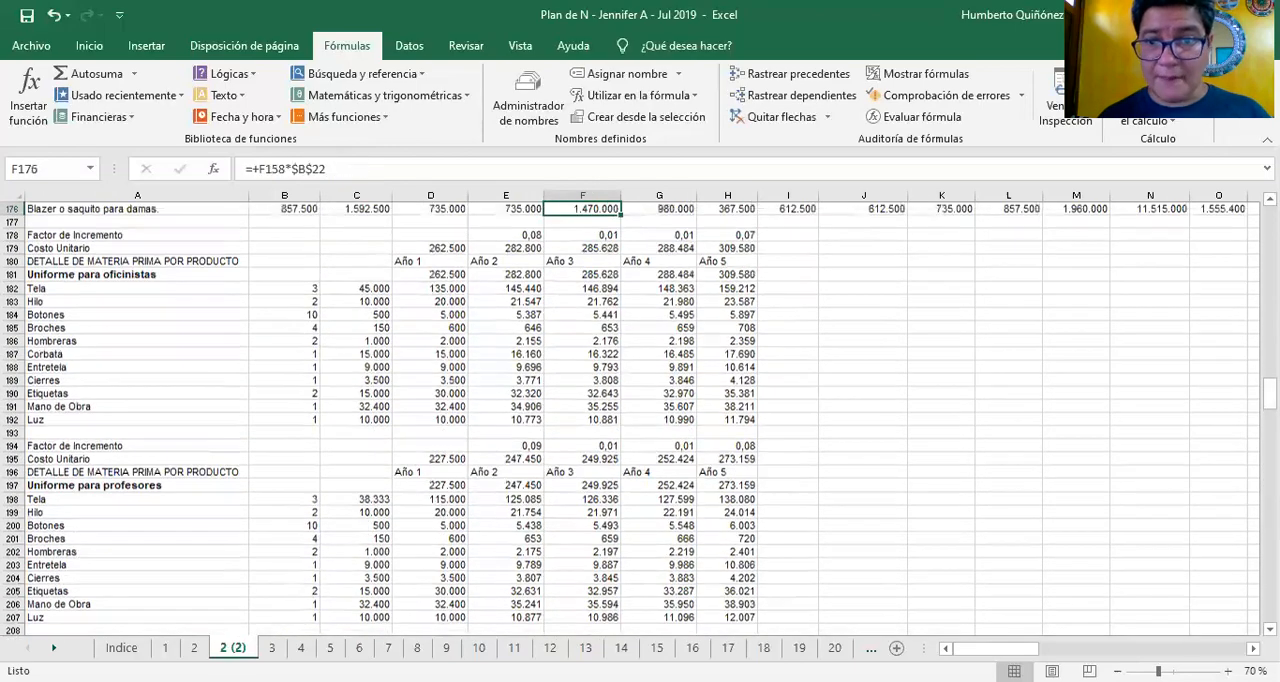
pyautogui.press('Up')
pyautogui.press('Up')
pyautogui.press('Up')
pyautogui.press('Up')
pyautogui.press('Up')
pyautogui.press('Up')
pyautogui.press('Up')
pyautogui.press('Up')
pyautogui.press('Up')
pyautogui.press('Up')
pyautogui.press('Up')
pyautogui.press('Up')
pyautogui.press('Up')
pyautogui.press('Up')
pyautogui.press('Up')
pyautogui.press('Up')
pyautogui.press('Up')
pyautogui.press('Up')
pyautogui.press('Up')
pyautogui.press('Up')
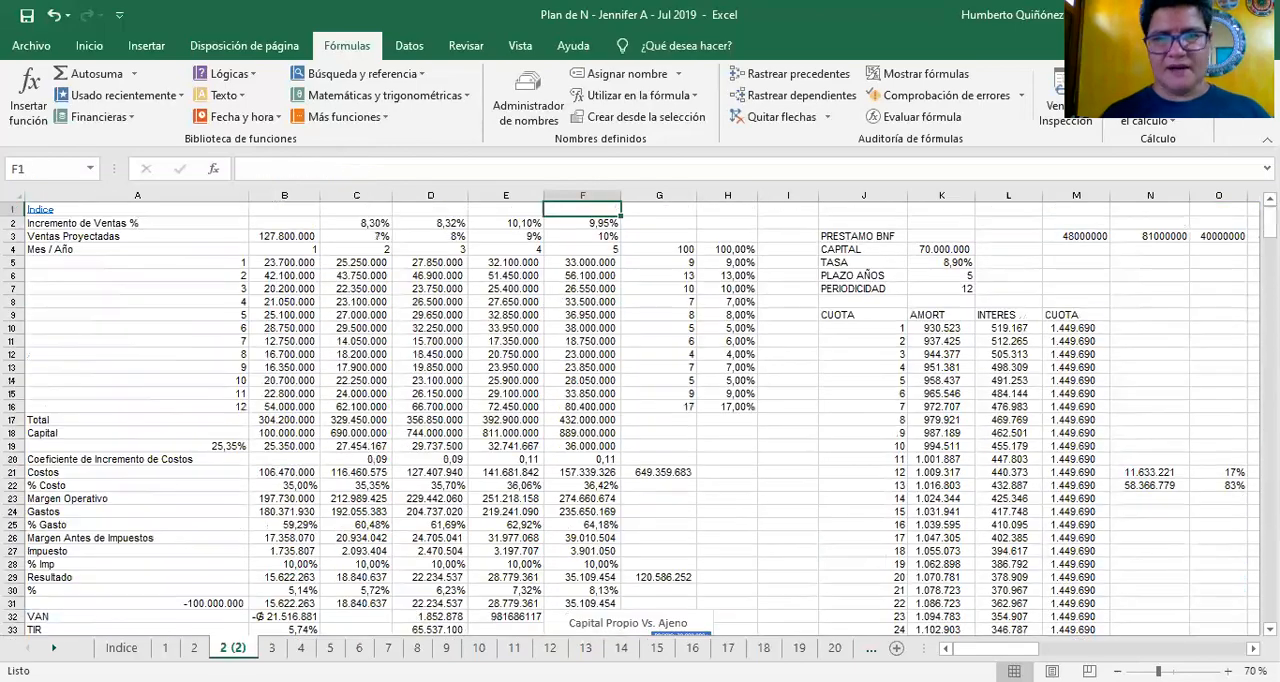
pyautogui.press('Down')
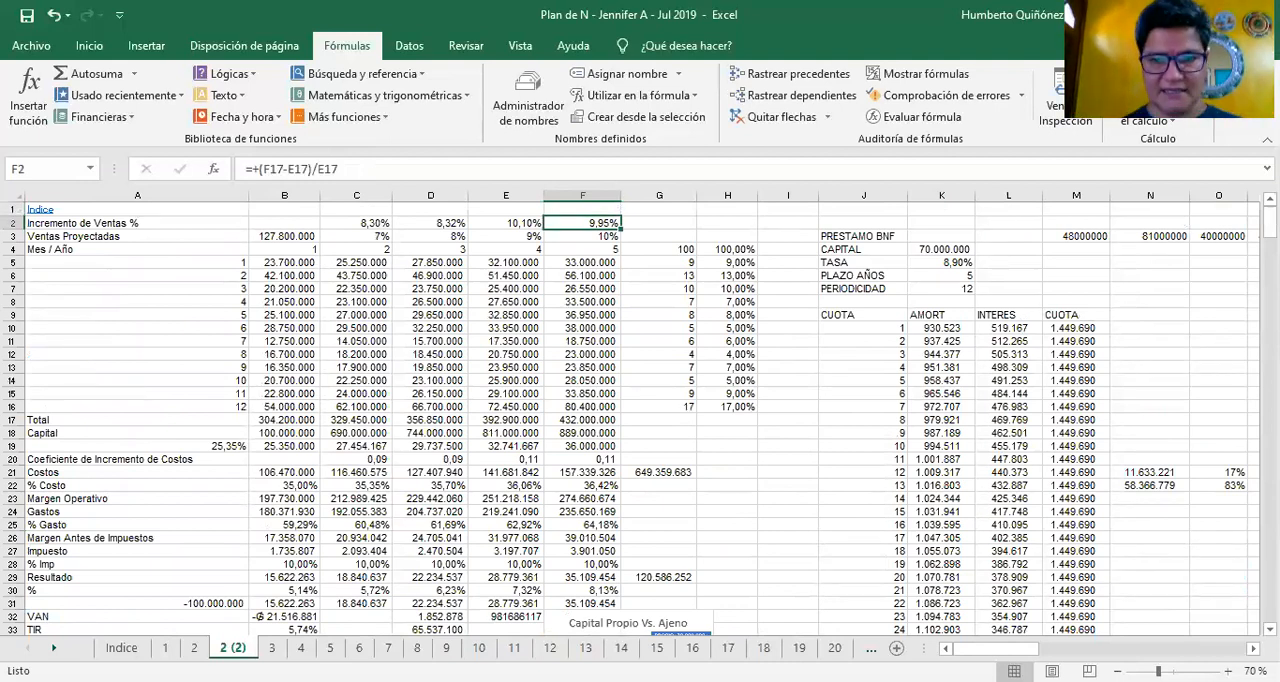
# Look over the summary results, capital and assets figures, then go to the Costos row label in A21
pyautogui.press('Down')
pyautogui.press('Down')
pyautogui.press('Down')
pyautogui.press('Down')
pyautogui.press('Down')
pyautogui.press('Down')
pyautogui.press('Down')
pyautogui.press('Down')
pyautogui.press('Down')
pyautogui.press('Down')
pyautogui.press('Down')
pyautogui.press('Down')
pyautogui.press('Down')
pyautogui.press('Down')
pyautogui.press('Down')
pyautogui.press('Down')
pyautogui.press('Down')
pyautogui.press('Down')
pyautogui.press('Down')
pyautogui.press('Down')
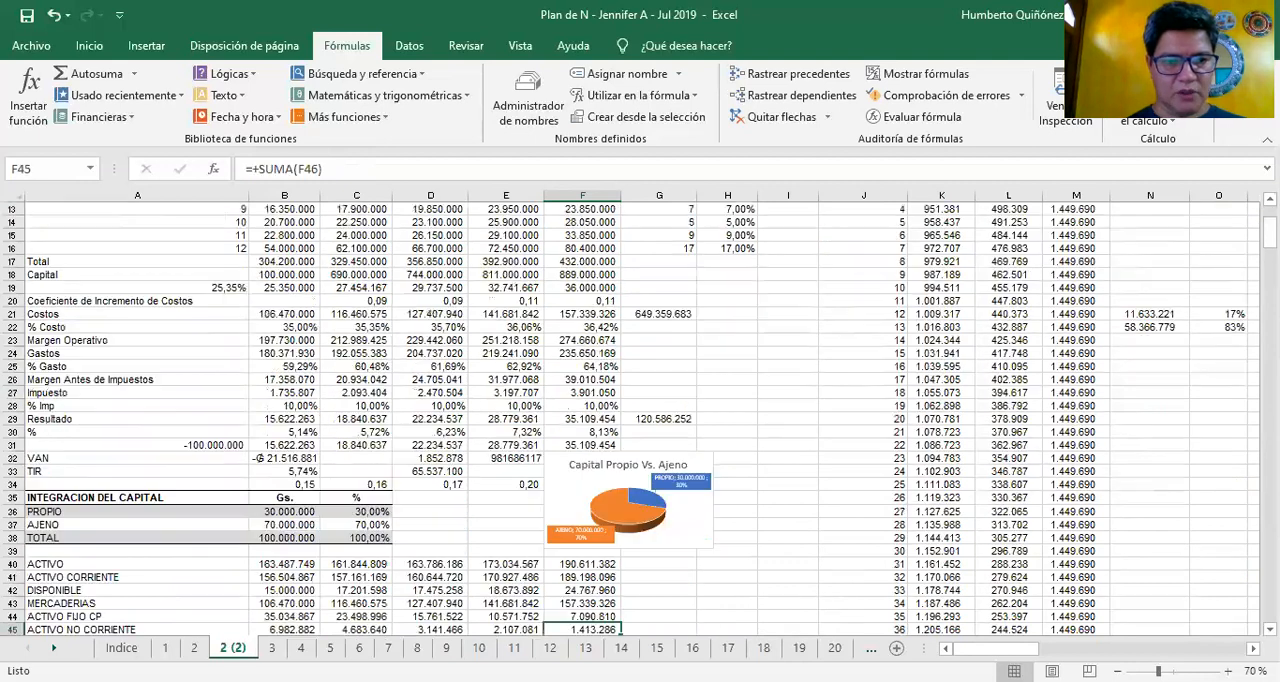
pyautogui.press('Left')
pyautogui.press('Left')
pyautogui.press('Up')
pyautogui.press('Up')
pyautogui.press('Up')
pyautogui.press('Up')
pyautogui.press('Up')
pyautogui.press('Up')
pyautogui.press('Up')
pyautogui.press('Up')
pyautogui.press('Up')
pyautogui.press('Up')
pyautogui.press('Up')
pyautogui.press('Up')
pyautogui.press('Up')
pyautogui.press('Up')
pyautogui.press('Up')
pyautogui.press('Up')
pyautogui.press('Up')
pyautogui.press('Left')
pyautogui.press('Up')
pyautogui.press('Left')
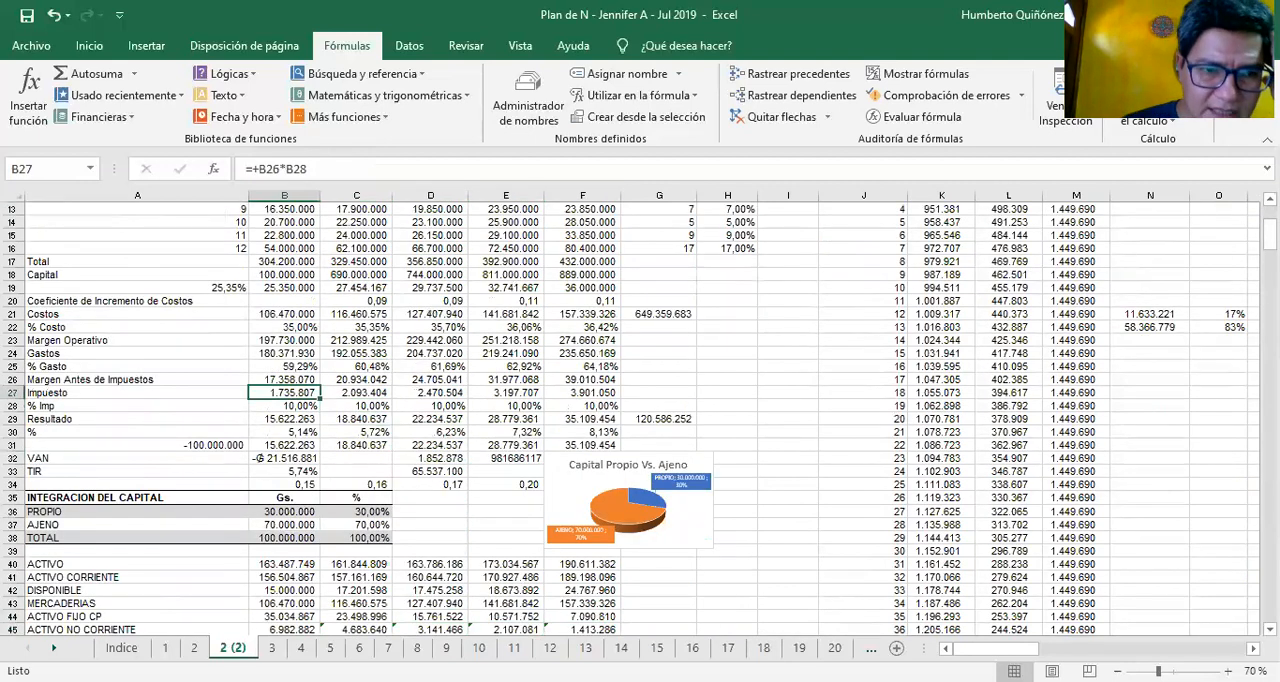
pyautogui.press('Left')
pyautogui.press('Up')
pyautogui.press('Up')
pyautogui.press('Up')
pyautogui.press('Up')
pyautogui.press('Up')
pyautogui.press('Up')
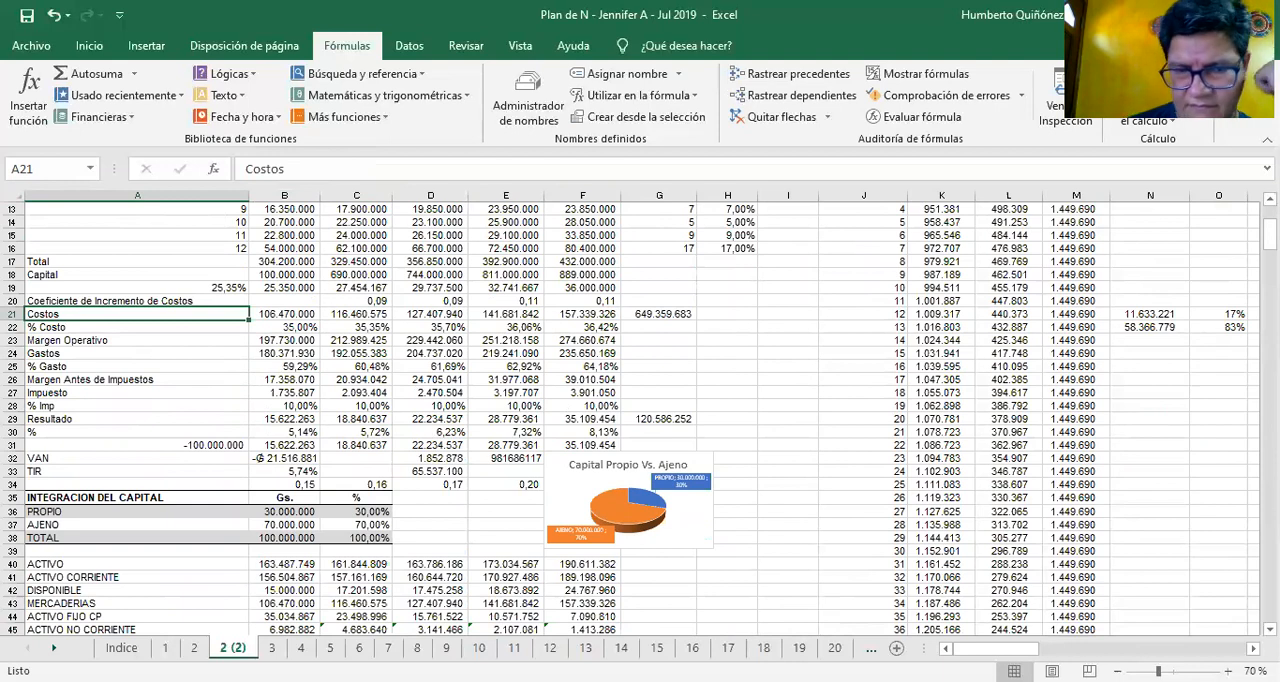
# Review the summary row labels from Costos to % Imp, and check the Year 1 formula in B19 below Capital
pyautogui.press('Down')
pyautogui.press('Down')
pyautogui.press('Down')
pyautogui.press('Down')
pyautogui.press('Down')
pyautogui.press('Down')
pyautogui.press('Down')
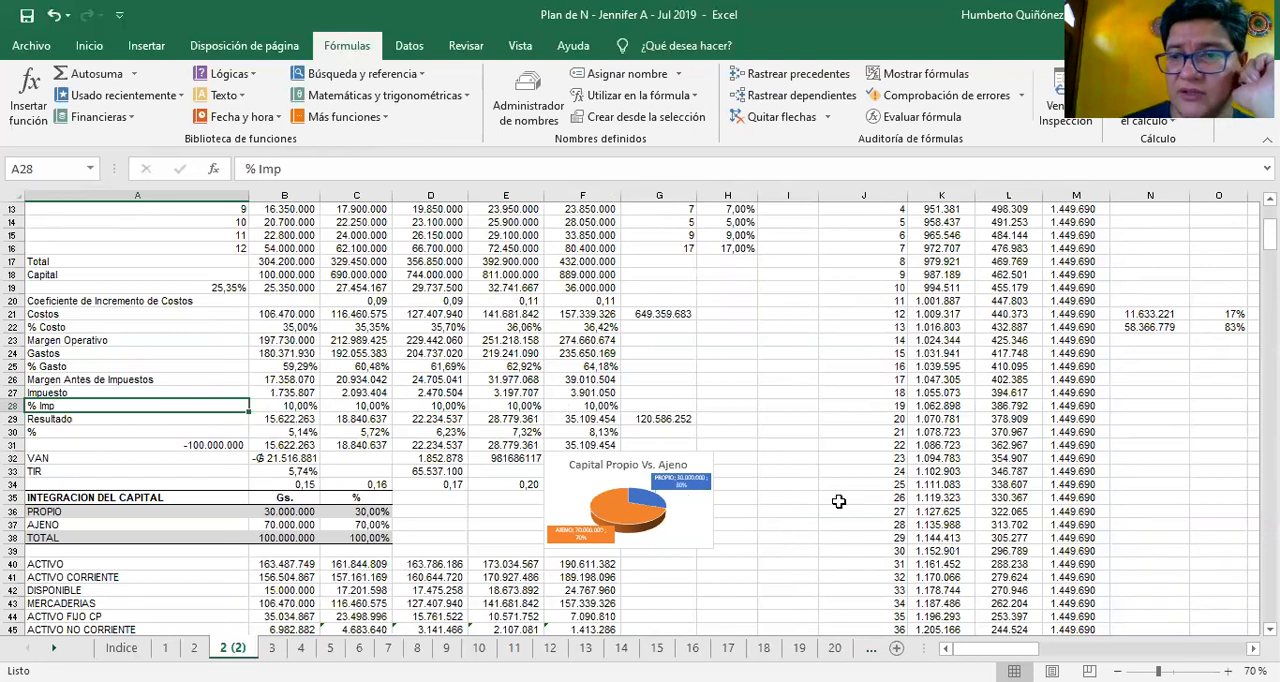
pyautogui.press('Up')
pyautogui.press('Up')
pyautogui.press('Up')
pyautogui.press('Right')
pyautogui.press('Up')
pyautogui.press('Up')
pyautogui.press('Up')
pyautogui.press('Up')
pyautogui.press('Up')
pyautogui.press('Up')
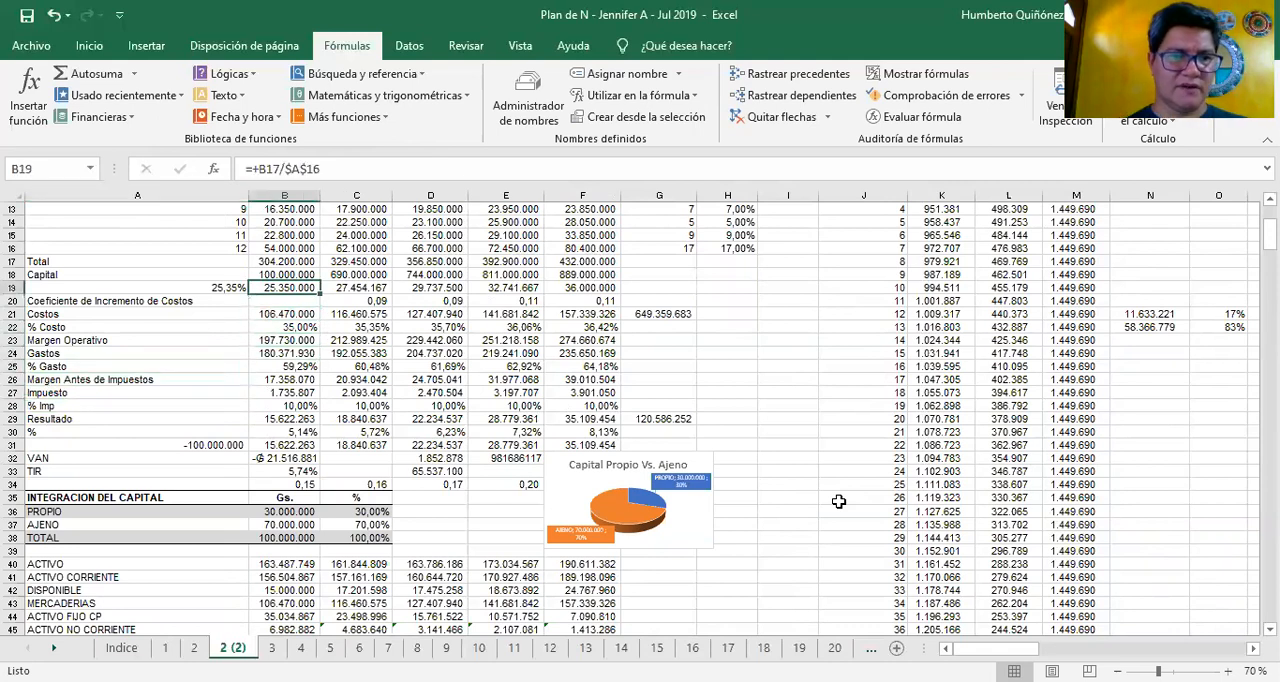
# Look over the Year 1 figures in column B around the monthly sales, Total and Capital rows, ending at Capital in B18
pyautogui.press('Up')
pyautogui.press('Up')
pyautogui.press('Up')
pyautogui.press('Up')
pyautogui.press('Up')
pyautogui.press('Up')
pyautogui.press('Up')
pyautogui.press('Up')
pyautogui.press('Up')
pyautogui.press('Up')
pyautogui.press('Up')
pyautogui.press('Up')
pyautogui.press('Up')
pyautogui.press('Up')
pyautogui.press('Down')
pyautogui.press('Down')
pyautogui.press('Down')
pyautogui.press('Down')
pyautogui.press('Down')
pyautogui.press('Down')
pyautogui.press('Down')
pyautogui.press('Down')
pyautogui.press('Down')
pyautogui.press('Down')
pyautogui.press('Down')
pyautogui.press('Down')
pyautogui.press('Down')
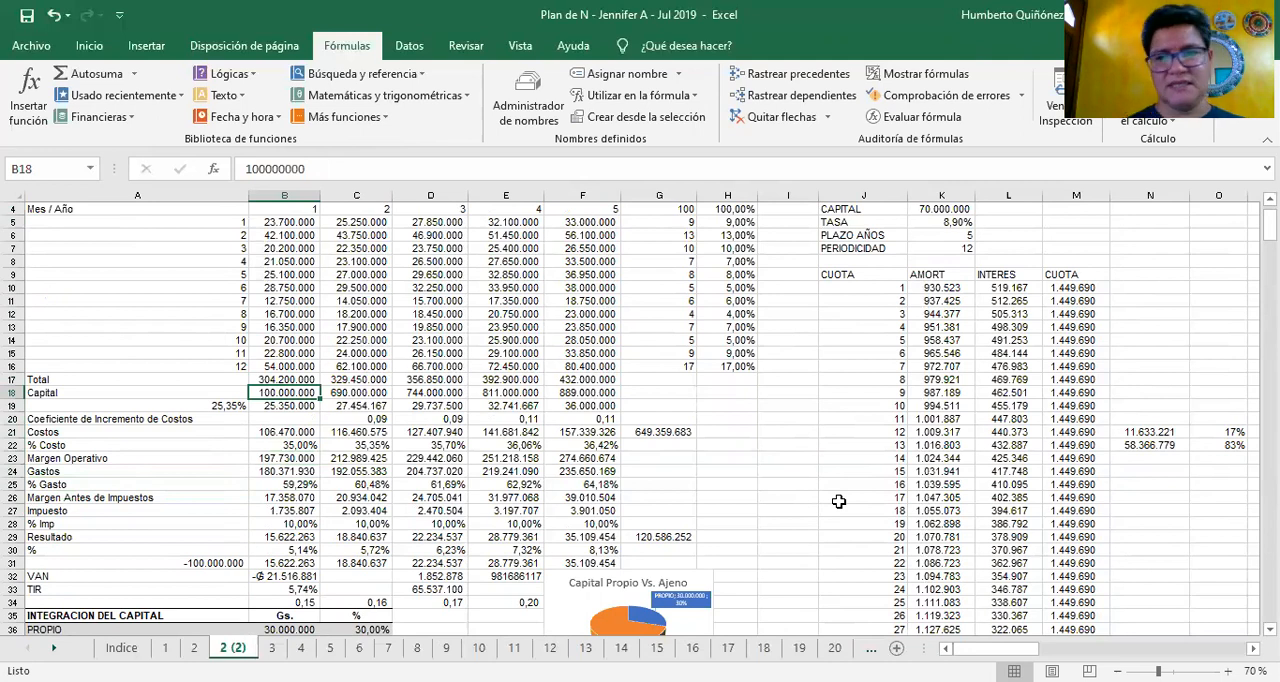
pyautogui.press('Up')
pyautogui.press('Down')
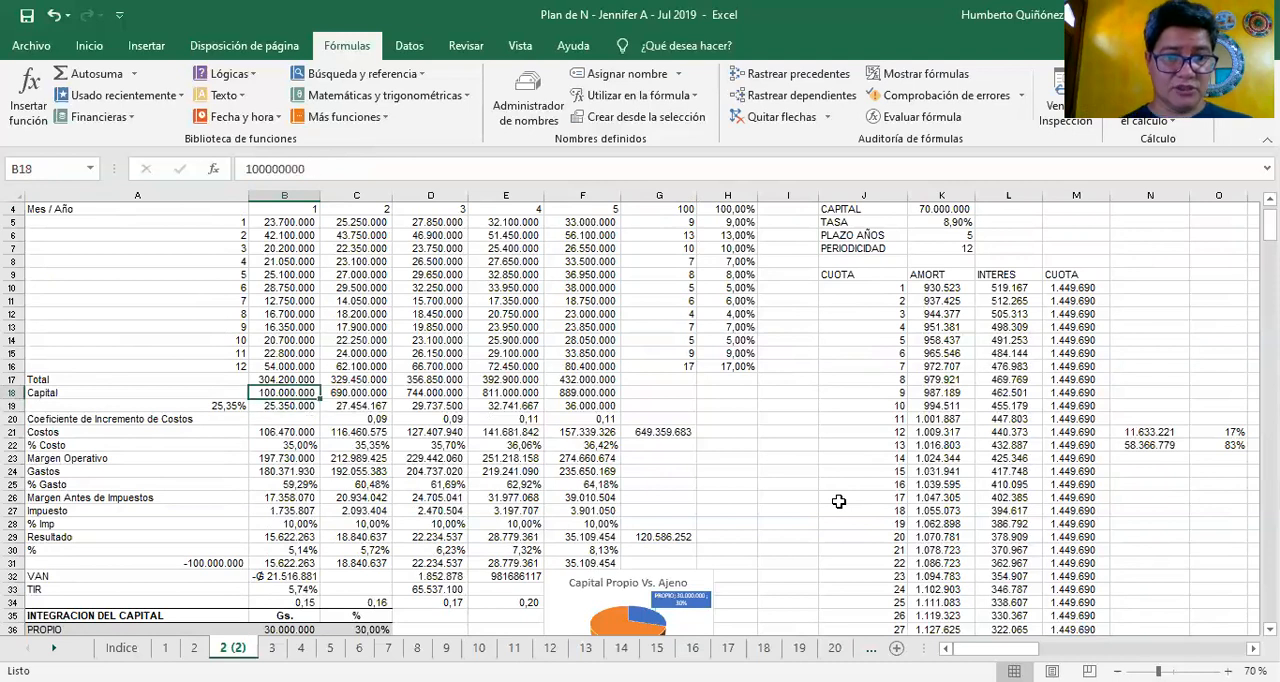
# Check the Year 1 formulas for Gastos, % Gasto, Costos and Margen Operativo in column B
pyautogui.press('Down')
pyautogui.press('Down')
pyautogui.press('Down')
pyautogui.press('Down')
pyautogui.press('Down')
pyautogui.press('Down')
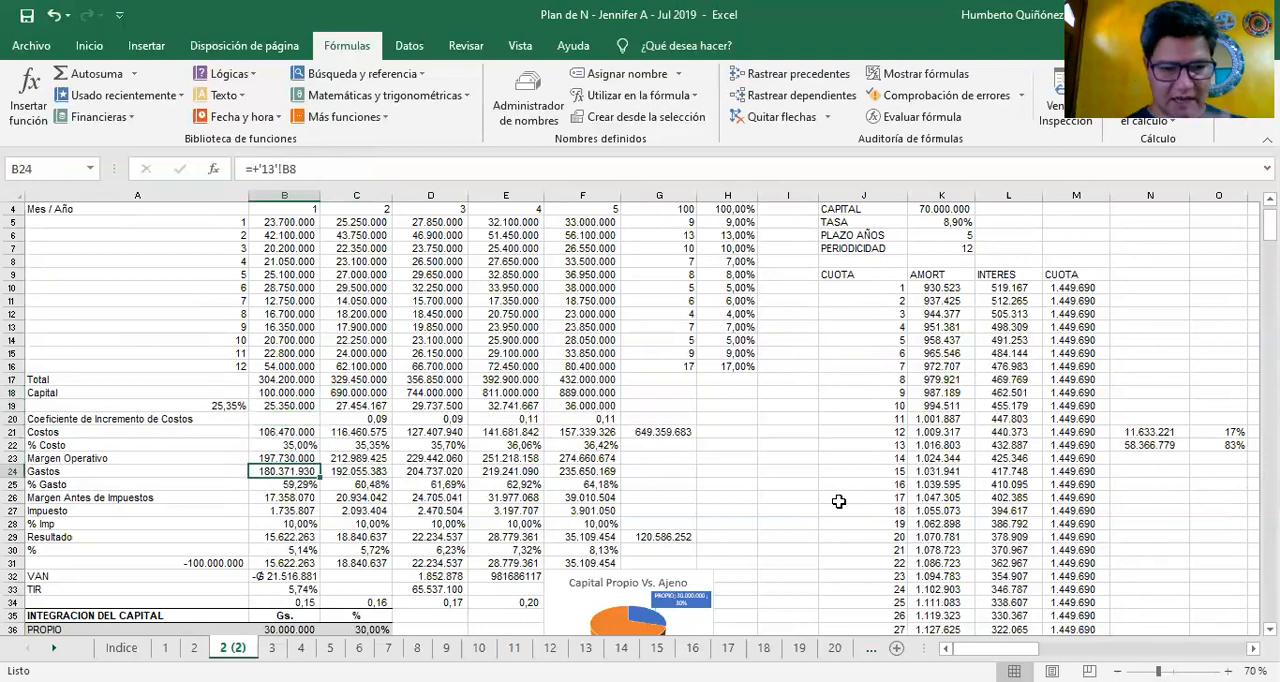
pyautogui.press('Down')
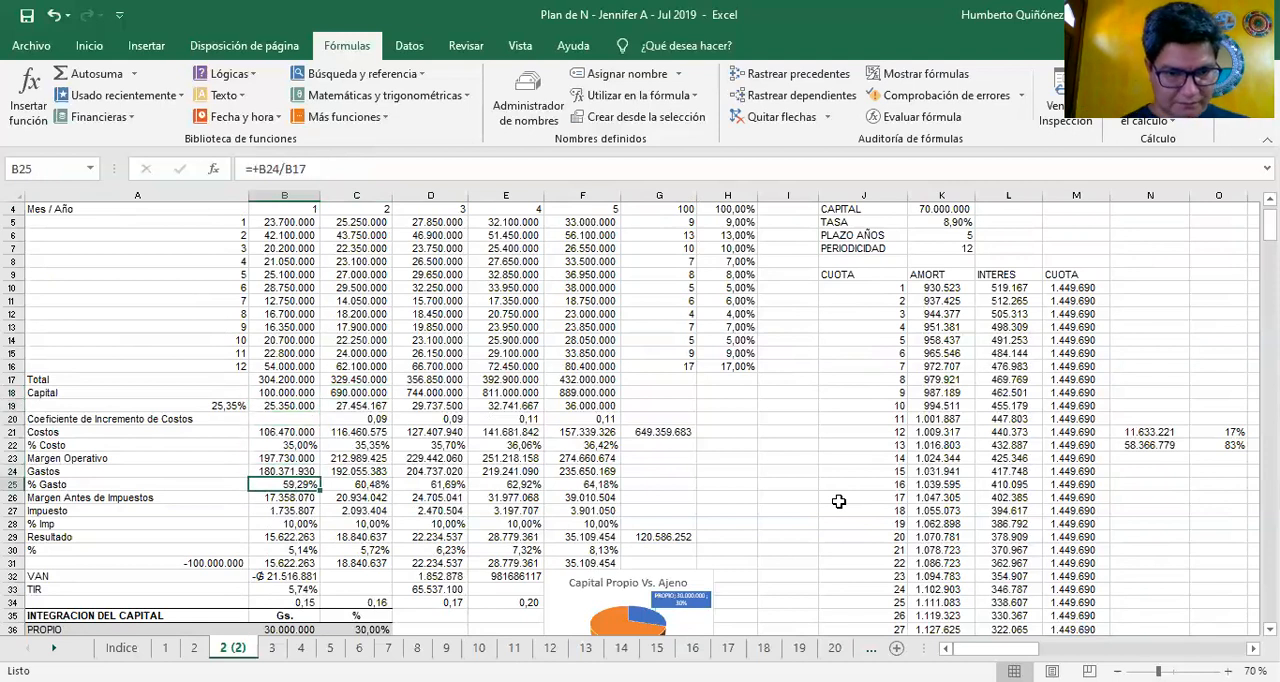
pyautogui.press('Up')
pyautogui.press('Up')
pyautogui.press('Up')
pyautogui.press('Up')
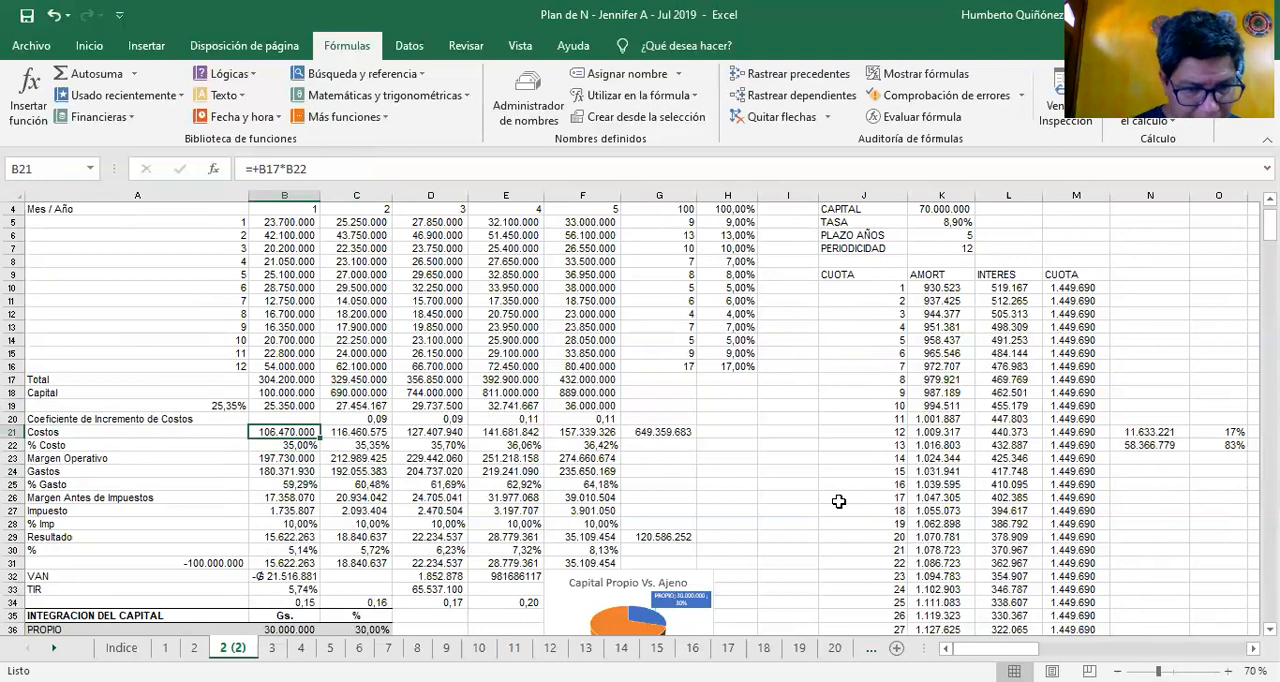
pyautogui.press('Down')
pyautogui.press('Down')
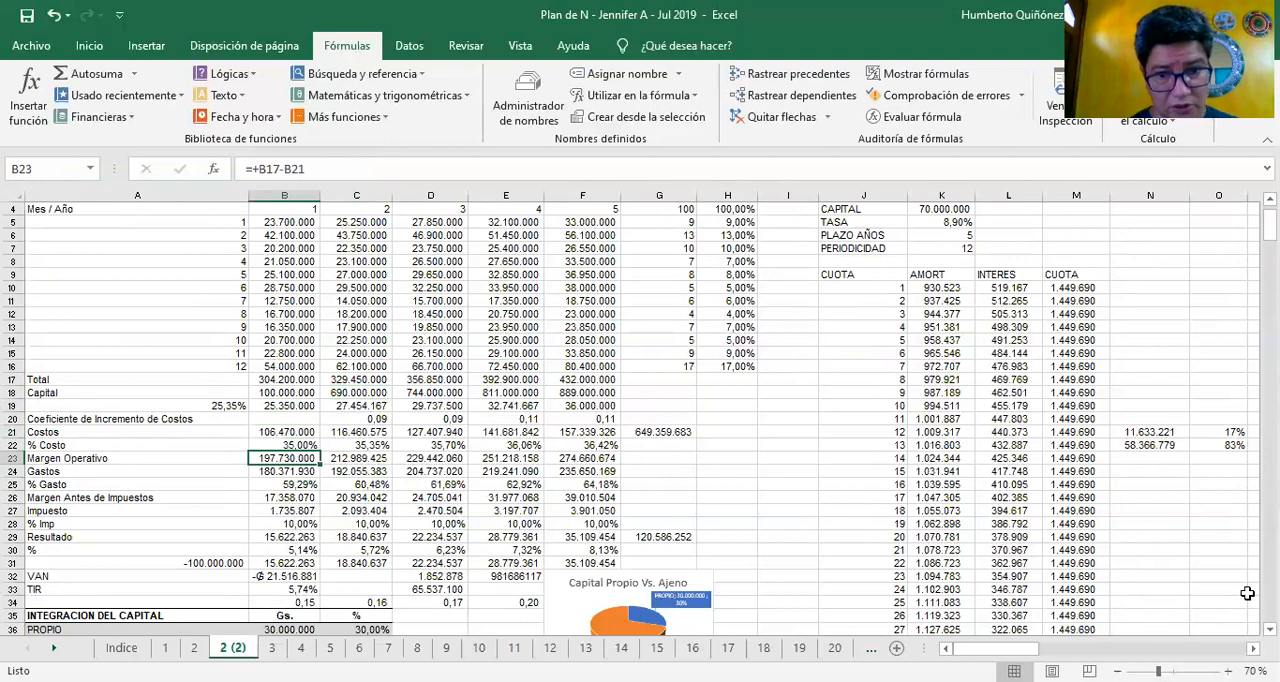
# Compare the Margen Operativo formulas across the years in row 23, returning to B23
pyautogui.press('Right')
pyautogui.press('Right')
pyautogui.press('Right')
pyautogui.press('Right')
pyautogui.press('Left')
pyautogui.press('Left')
pyautogui.press('Left')
pyautogui.press('Left')
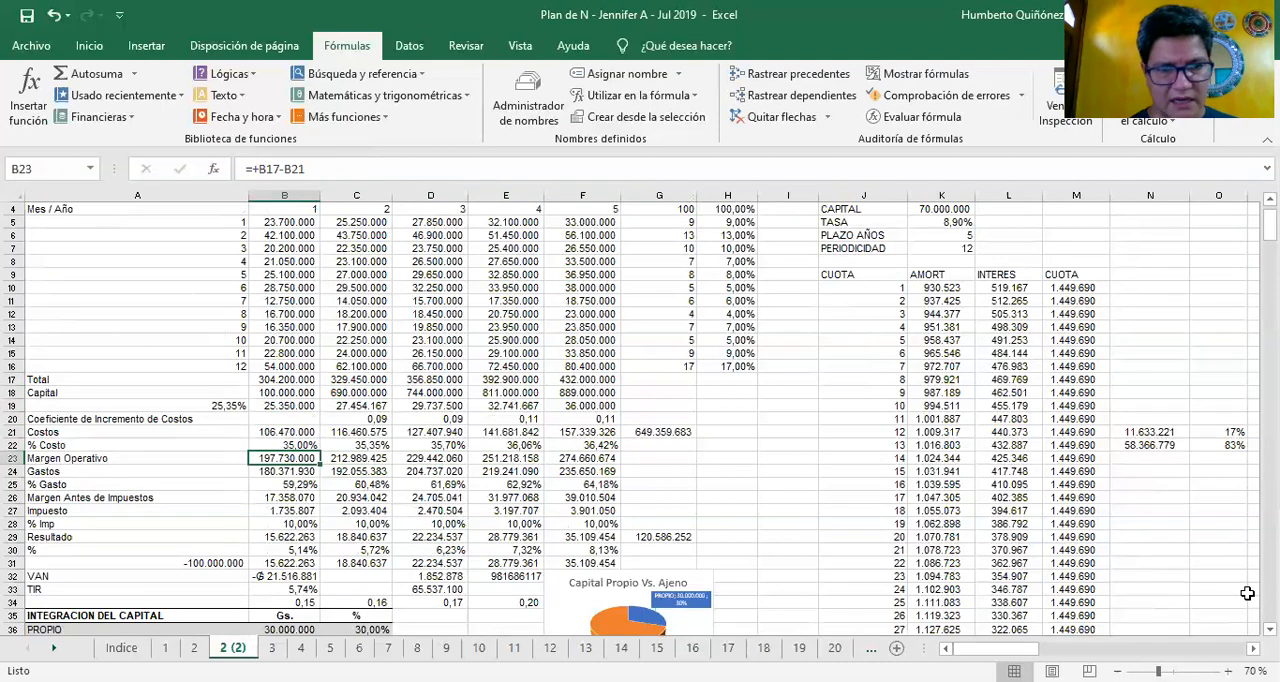
# Check the % Gasto formula in B25 and the Gastos links to sheet 13 across the years in row 24
pyautogui.press('Down')
pyautogui.press('Down')
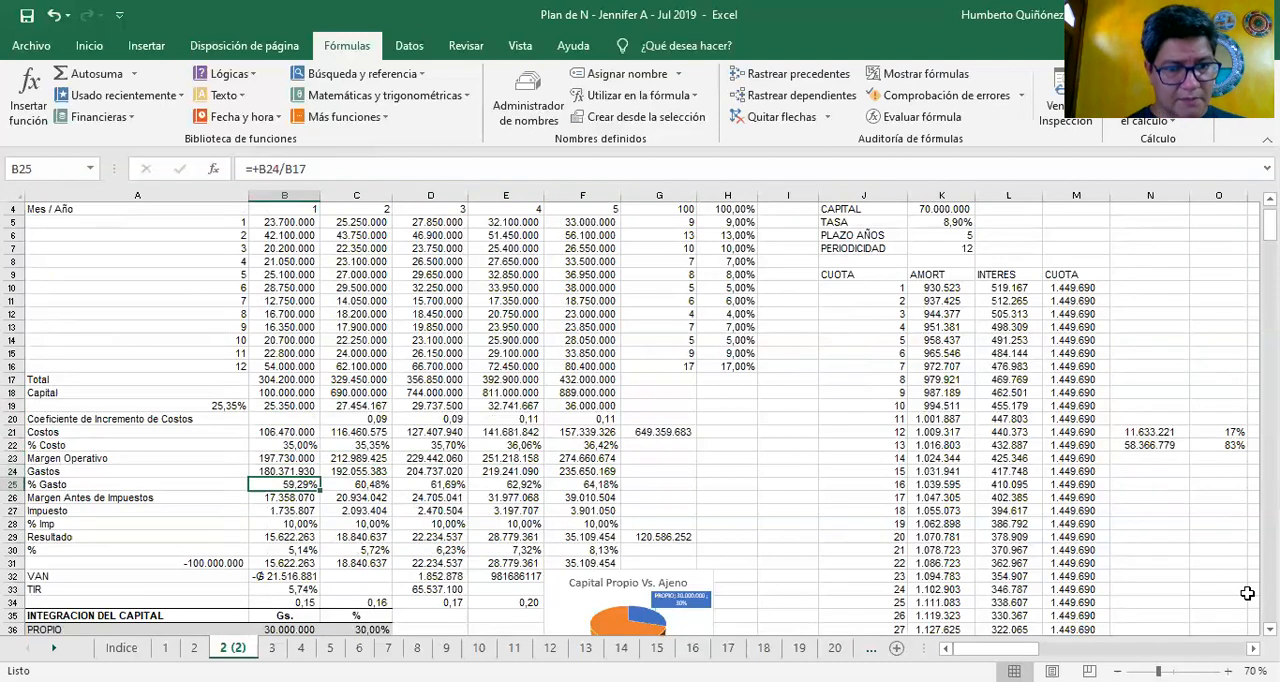
pyautogui.press('Up')
pyautogui.press('Down')
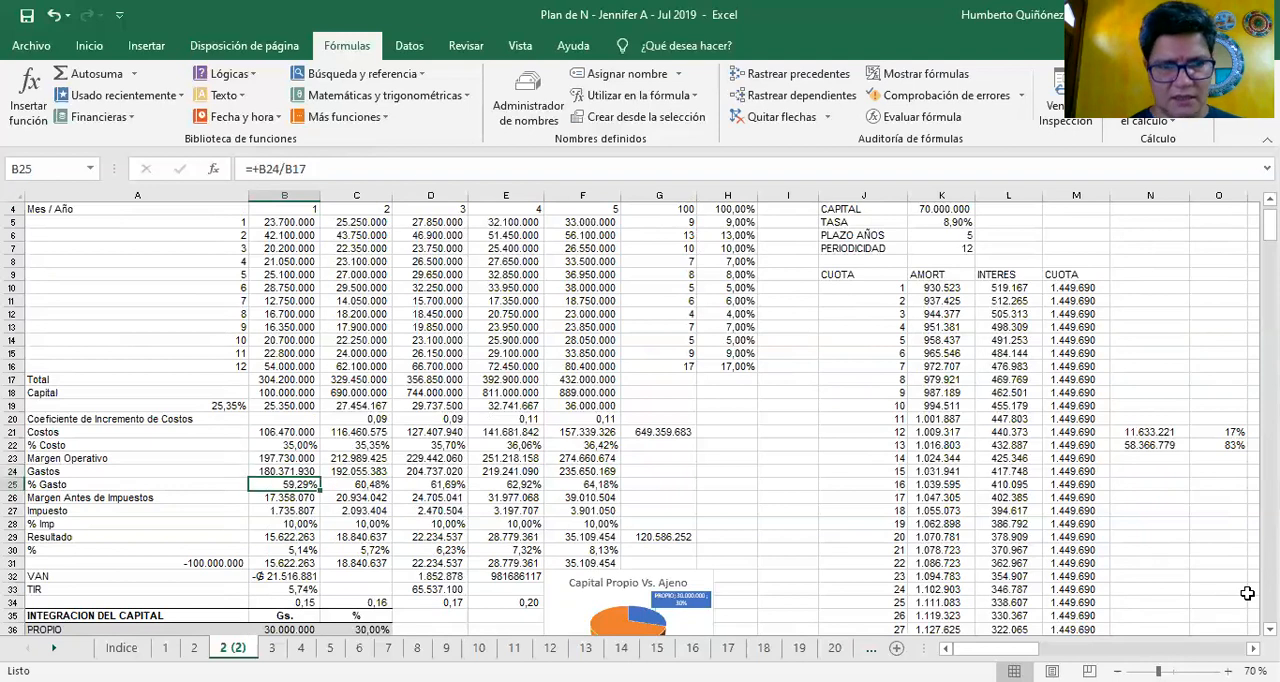
pyautogui.press('Up')
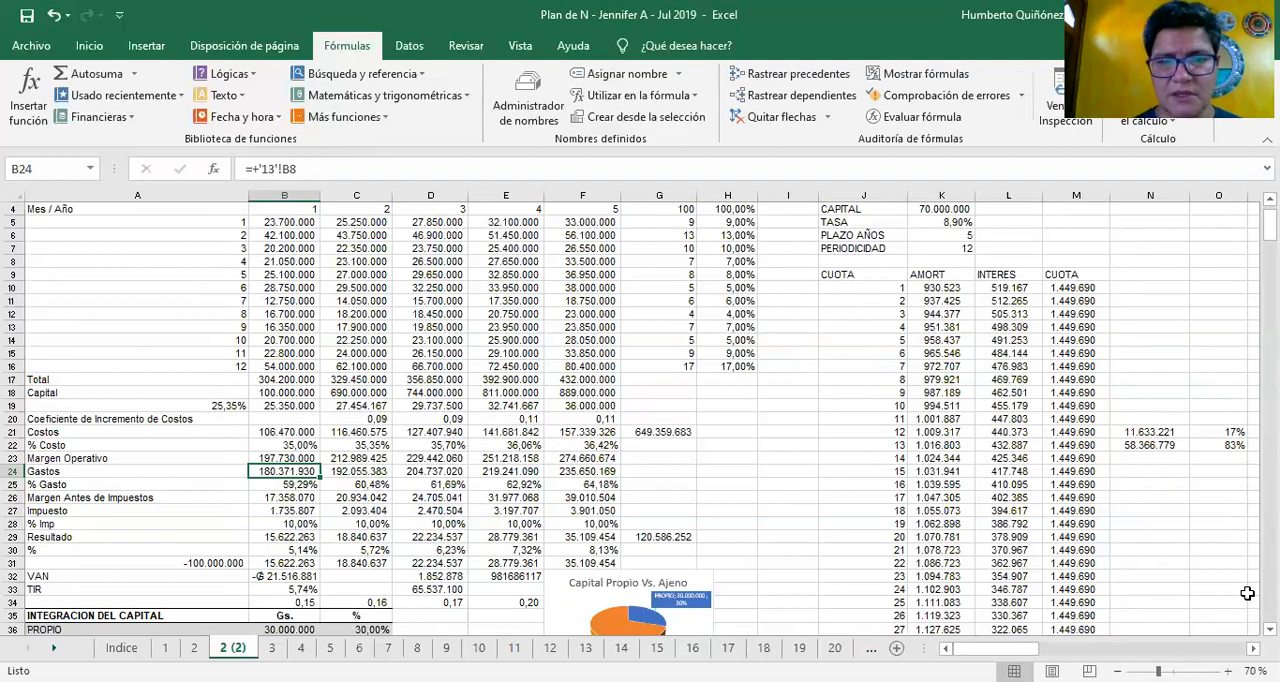
pyautogui.press('Right')
pyautogui.press('Right')
pyautogui.press('Right')
pyautogui.press('Right')
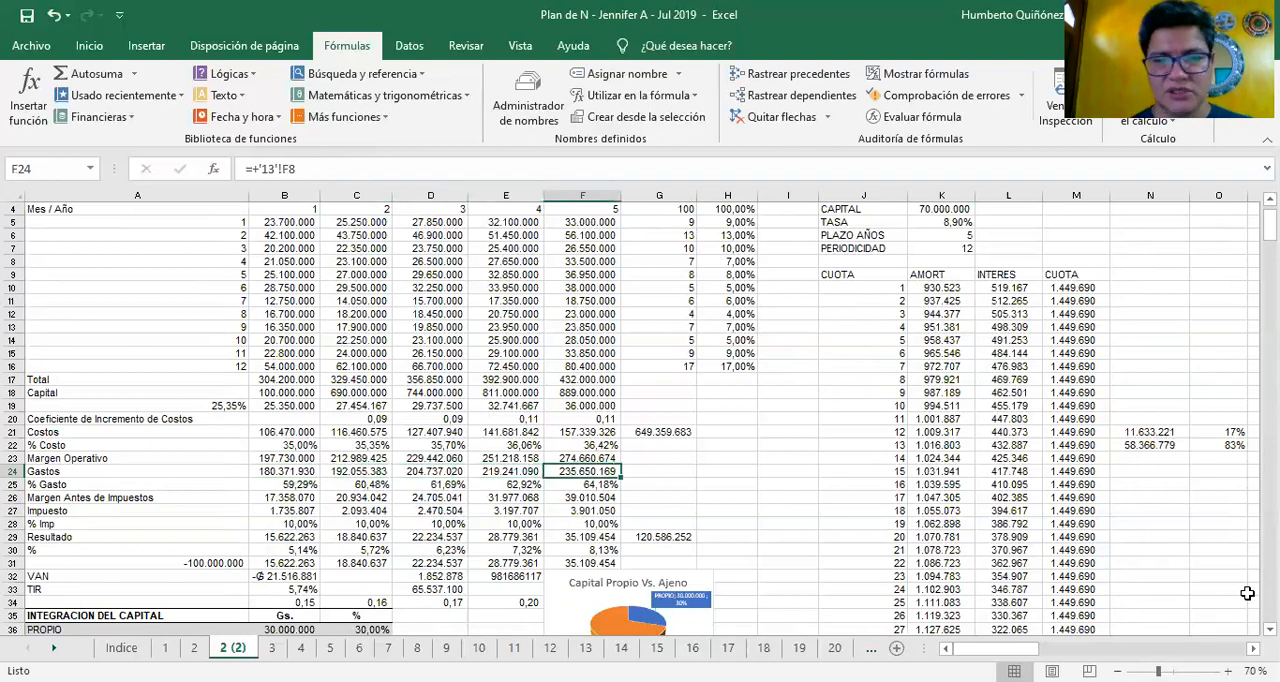
pyautogui.press('Left')
pyautogui.press('Left')
pyautogui.press('Left')
pyautogui.press('Left')
# Check the Margen Antes de Impuestos formulas in row 26 from Year 1 to Year 5
pyautogui.press('Down')
pyautogui.press('Down')
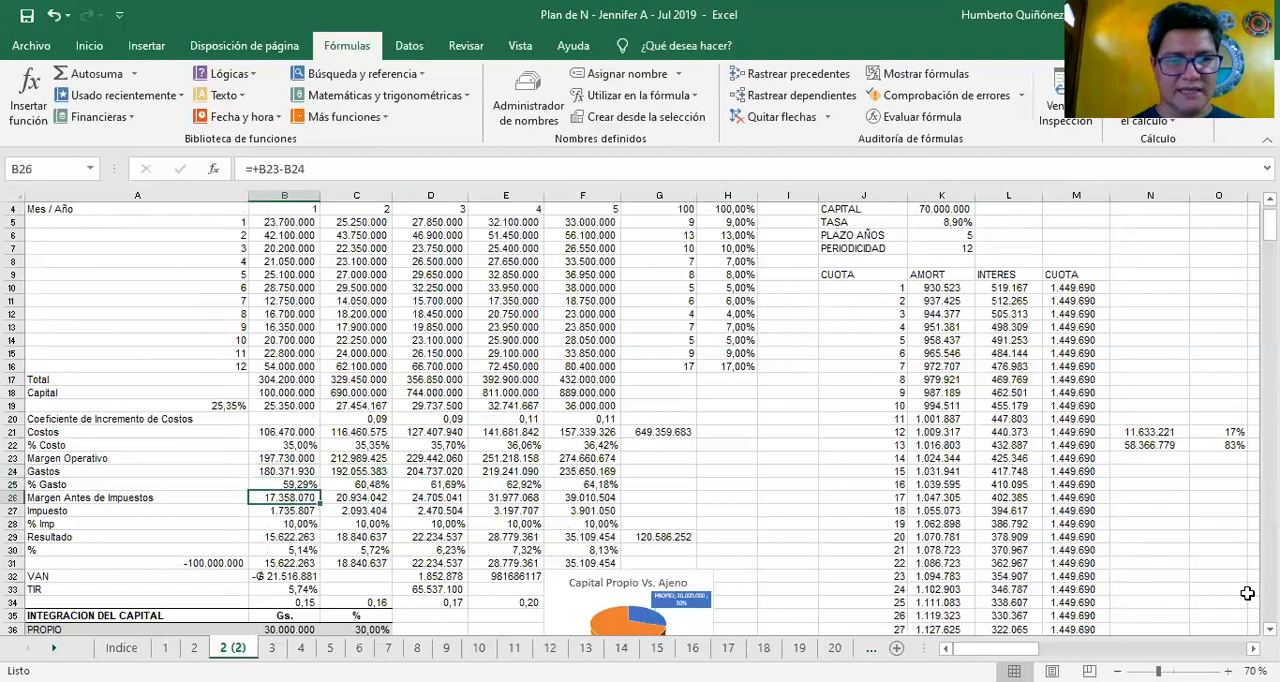
pyautogui.press('Right')
pyautogui.press('Right')
pyautogui.press('Left')
pyautogui.press('Left')
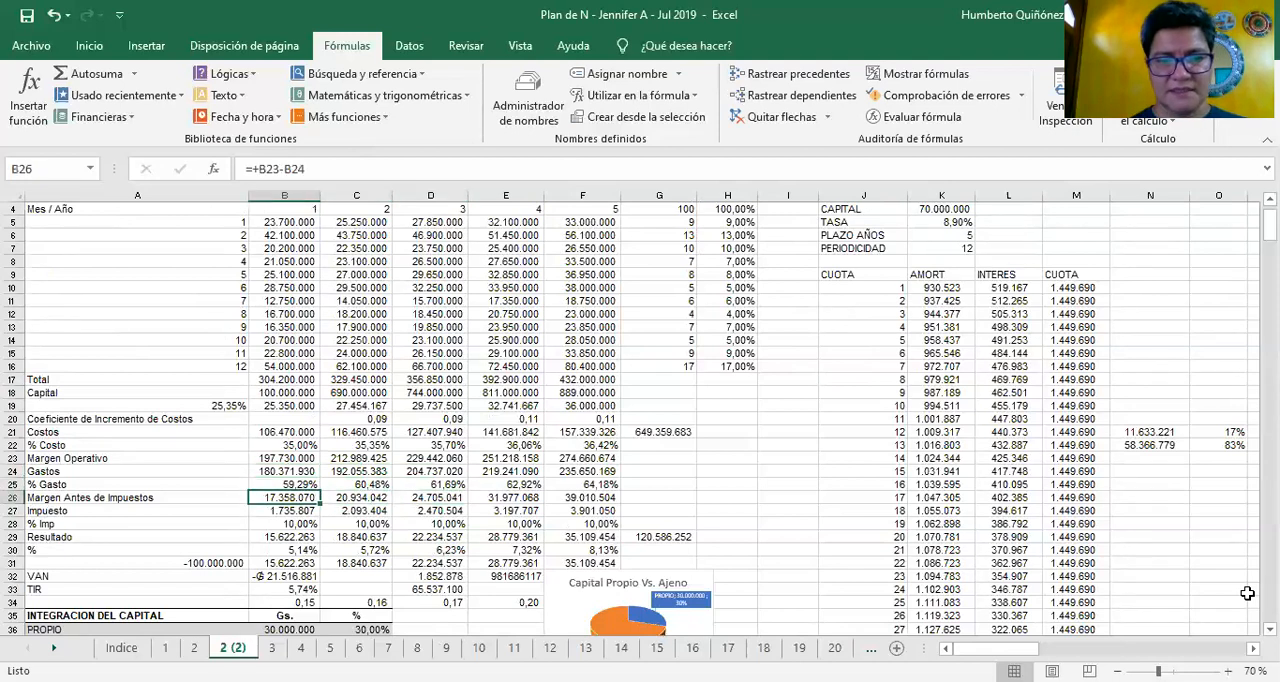
pyautogui.press('Right')
pyautogui.press('Right')
pyautogui.press('Right')
pyautogui.press('Right')
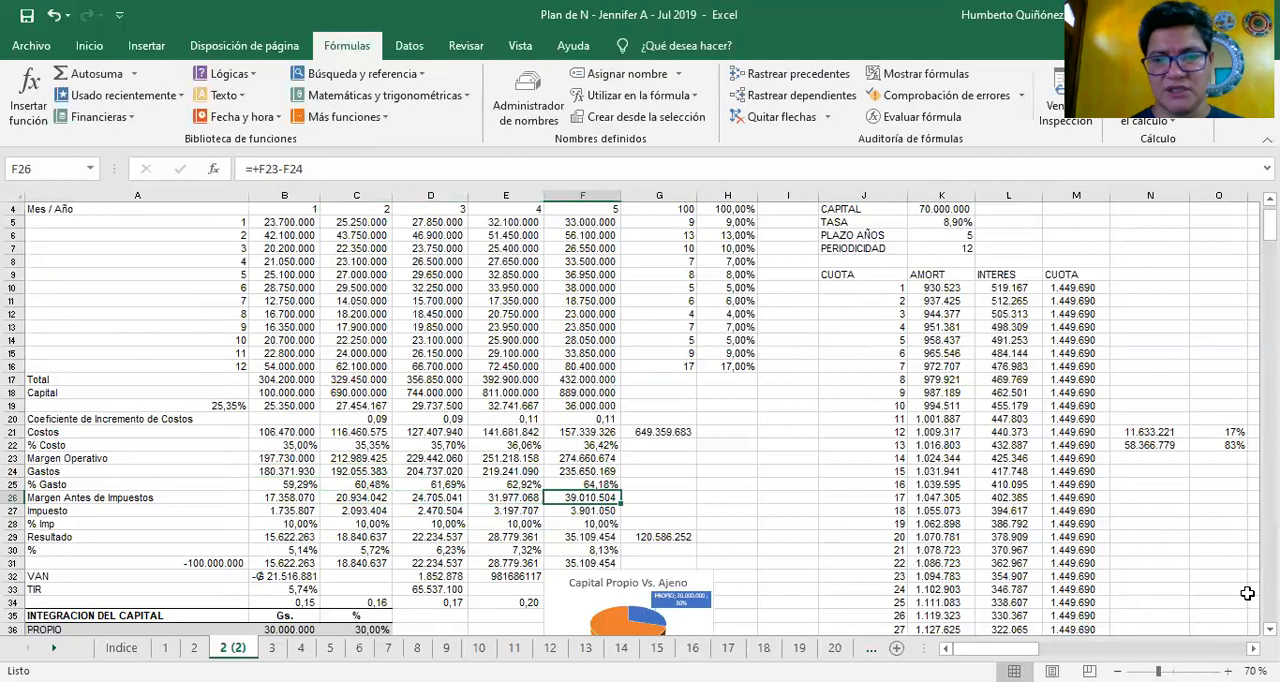
pyautogui.press('Left')
pyautogui.press('Left')
pyautogui.press('Left')
pyautogui.press('Left')
# Check the % Imp rate in B28 and the Resultado formulas across the years in row 29
pyautogui.press('Down')
pyautogui.press('Down')
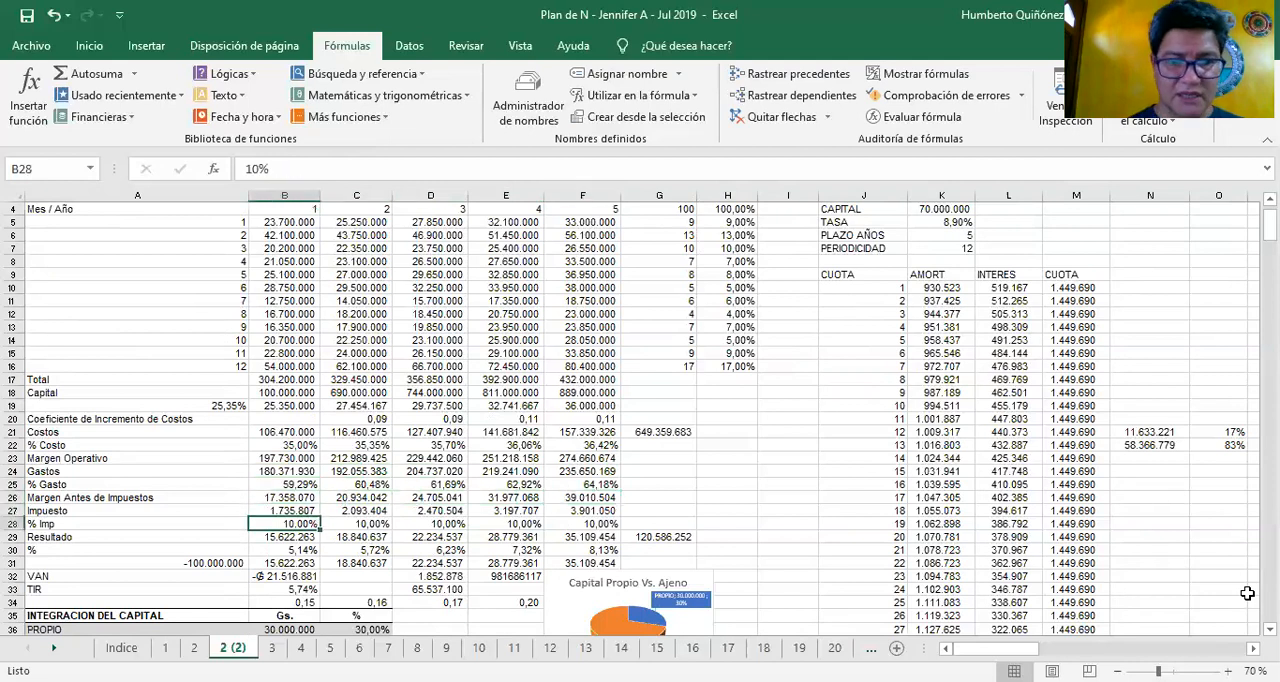
pyautogui.press('Down')
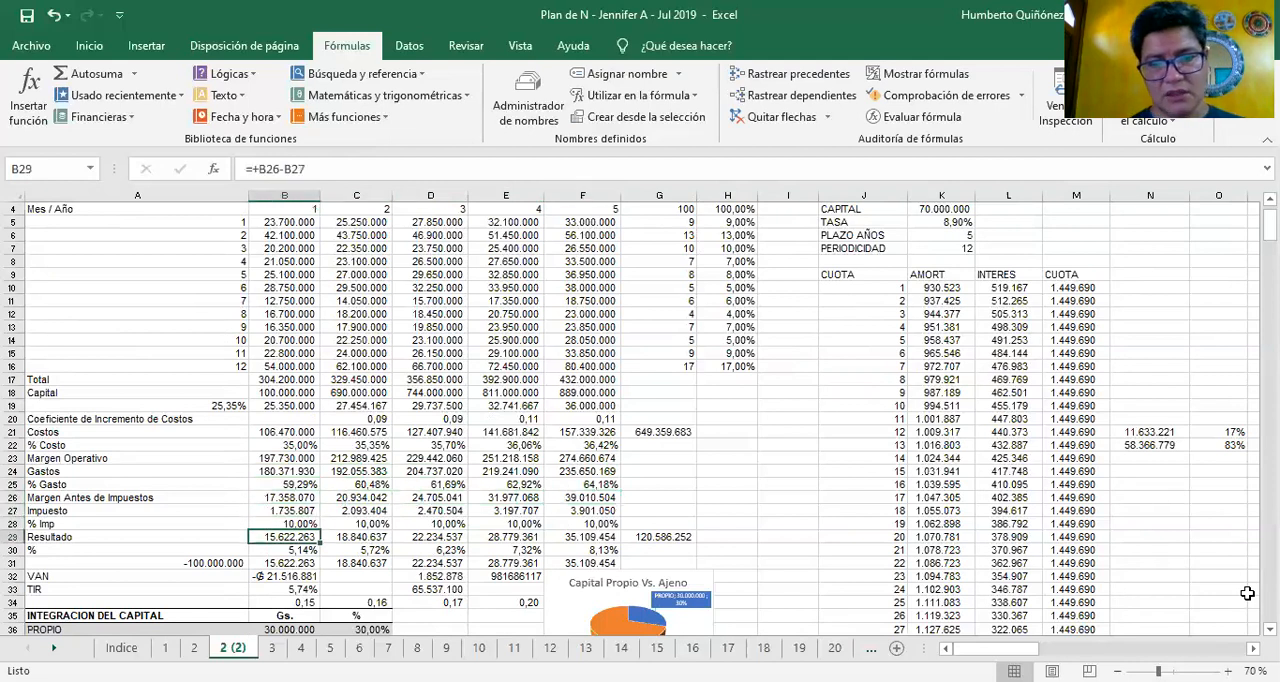
pyautogui.press('Right')
pyautogui.press('Right')
pyautogui.press('Right')
pyautogui.press('Right')
pyautogui.press('Left')
pyautogui.press('Left')
pyautogui.press('Left')
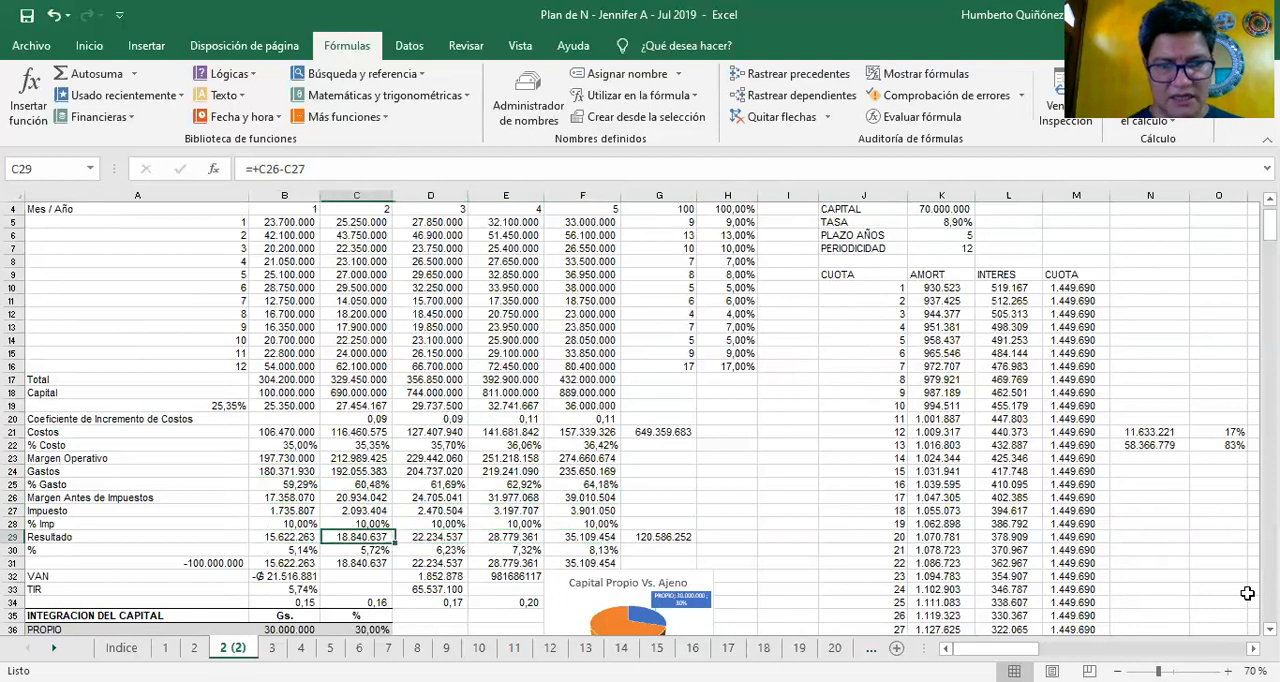
pyautogui.press('Left')
# Examine the cash flow row 31 and the VAN and TIR cells beneath it, ending at the TIR formula in B33
pyautogui.press('Down')
pyautogui.press('Down')
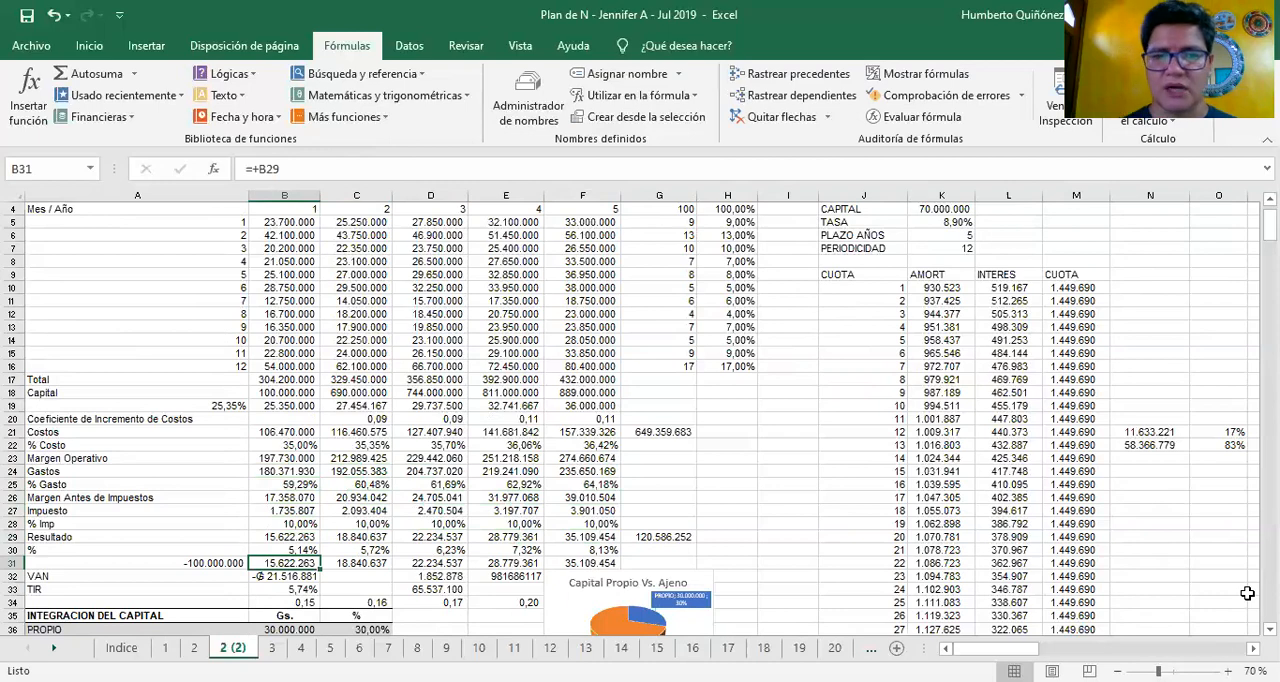
pyautogui.press('Down')
pyautogui.press('Down')
pyautogui.press('Down')
pyautogui.press('Down')
pyautogui.press('Down')
pyautogui.press('Down')
pyautogui.press('Down')
pyautogui.press('Down')
pyautogui.press('Down')
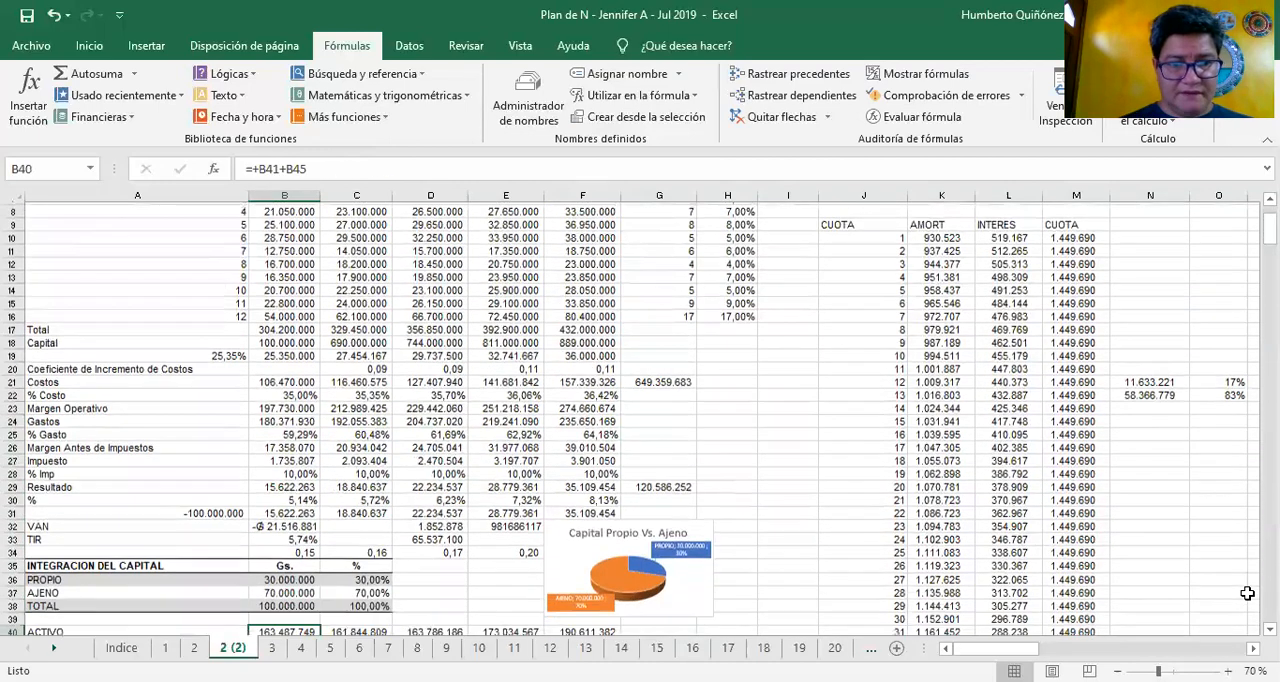
pyautogui.press('Down')
pyautogui.press('Down')
pyautogui.press('Down')
pyautogui.press('Down')
pyautogui.press('Up')
pyautogui.press('Up')
pyautogui.press('Up')
pyautogui.press('Up')
pyautogui.press('Up')
pyautogui.press('Up')
pyautogui.press('Up')
pyautogui.press('Up')
pyautogui.press('Up')
pyautogui.press('Up')
pyautogui.press('Up')
pyautogui.press('Up')
pyautogui.press('Left')
pyautogui.press('Down')
pyautogui.press('Up')
pyautogui.press('Right')
pyautogui.press('Down')
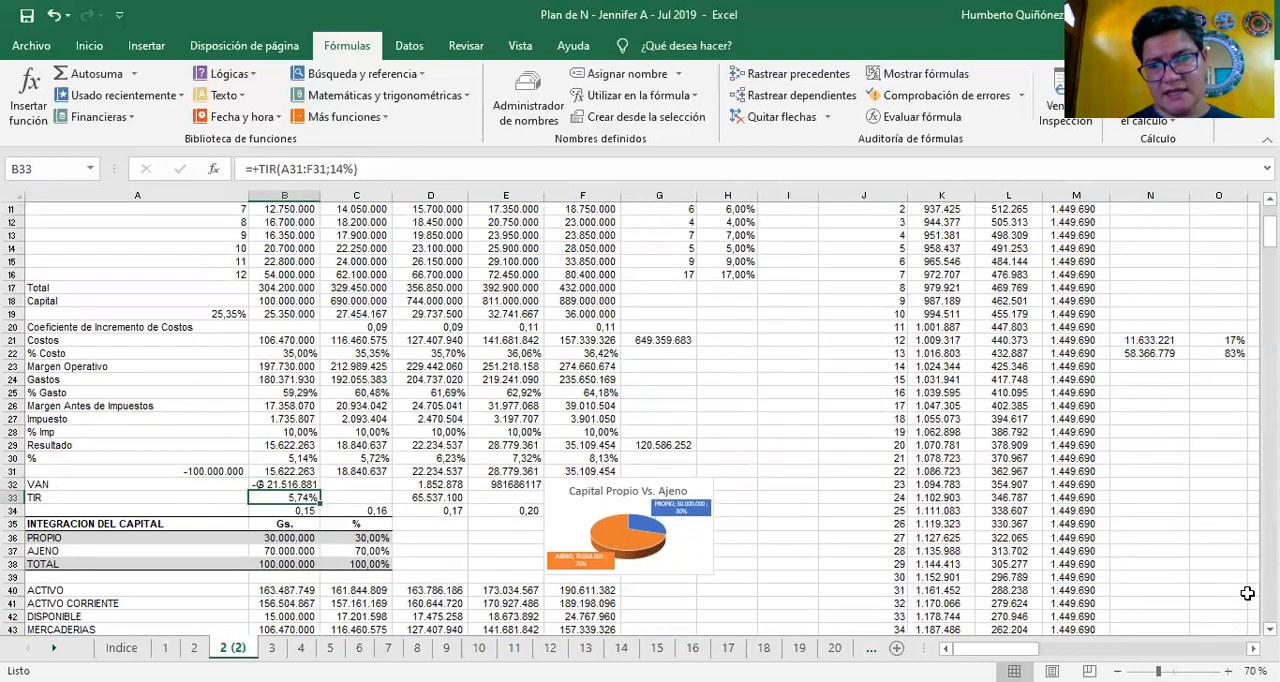
pyautogui.press('Down')
pyautogui.press('Right')
pyautogui.press('Up')
pyautogui.press('Left')
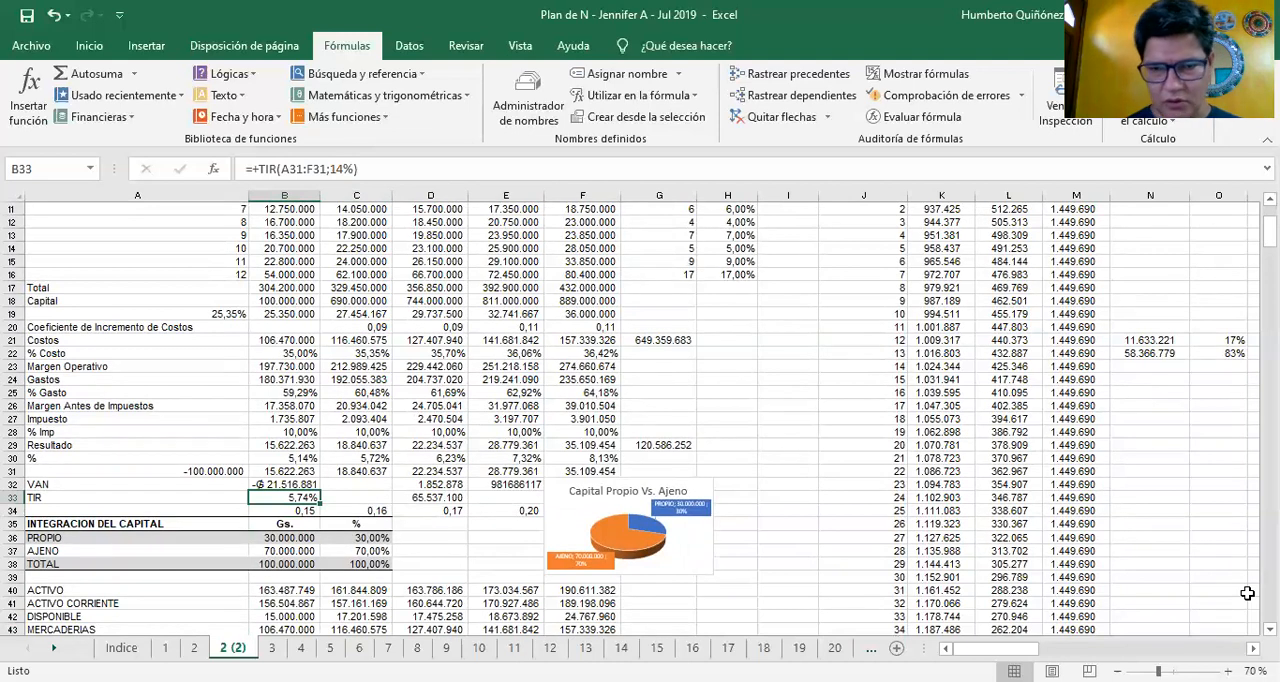
# Check the Year 1 formulas in column B from PROPIO in the capital integration table down to MERCADERIAS
pyautogui.press('Down')
pyautogui.press('Down')
pyautogui.press('Down')
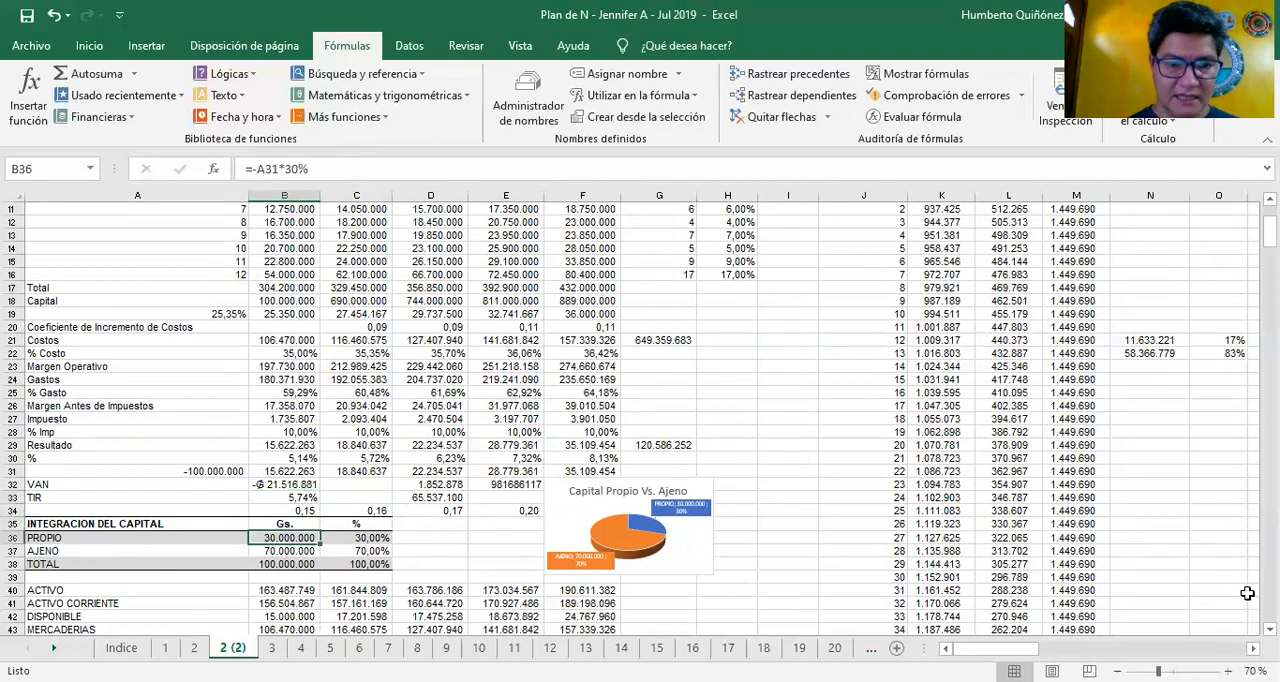
pyautogui.press('Down')
pyautogui.press('Down')
pyautogui.press('Down')
pyautogui.press('Down')
pyautogui.press('Down')
pyautogui.press('Down')
pyautogui.press('Down')
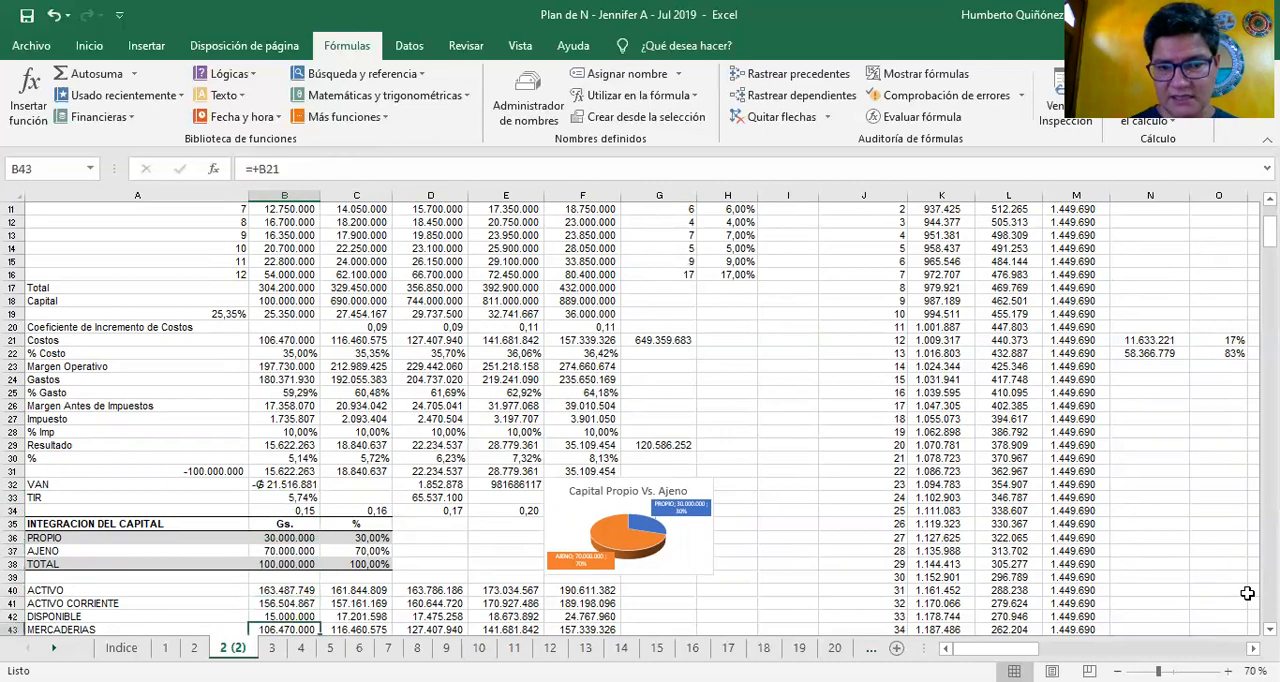
# Look through the Year 1 balance sheet figures below MERCADERIAS and return to the ACTIVO CORRIENTE formula in B41
pyautogui.press('Down')
pyautogui.press('Down')
pyautogui.press('Down')
pyautogui.press('Down')
pyautogui.press('Down')
pyautogui.press('Down')
pyautogui.press('Down')
pyautogui.press('Down')
pyautogui.press('Down')
pyautogui.press('Down')
pyautogui.press('Down')
pyautogui.press('Up')
pyautogui.press('Up')
pyautogui.press('Up')
pyautogui.press('Up')
pyautogui.press('Up')
pyautogui.press('Up')
pyautogui.press('Up')
pyautogui.press('Up')
pyautogui.press('Up')
pyautogui.press('Up')
pyautogui.press('Up')
pyautogui.press('Up')
pyautogui.press('Up')
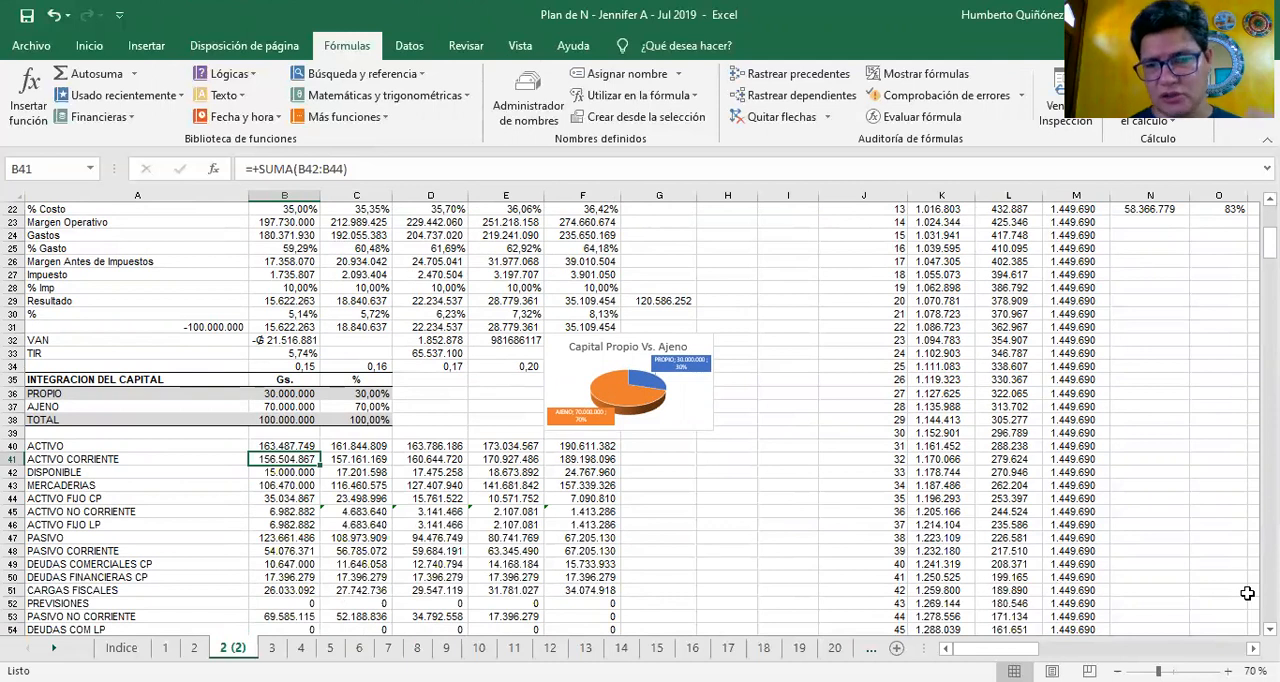
# Review the Year 1 balance sheet formulas down past PASIVO CORRIENTE, and return to the ACTIVO formula in B40
pyautogui.press('Down')
pyautogui.press('Down')
pyautogui.press('Down')
pyautogui.press('Down')
pyautogui.press('Down')
pyautogui.press('Down')
pyautogui.press('Down')
pyautogui.press('Down')
pyautogui.press('Down')
pyautogui.press('Down')
pyautogui.press('Down')
pyautogui.press('Down')
pyautogui.press('Down')
pyautogui.press('Down')
pyautogui.press('Down')
pyautogui.press('Down')
pyautogui.press('Down')
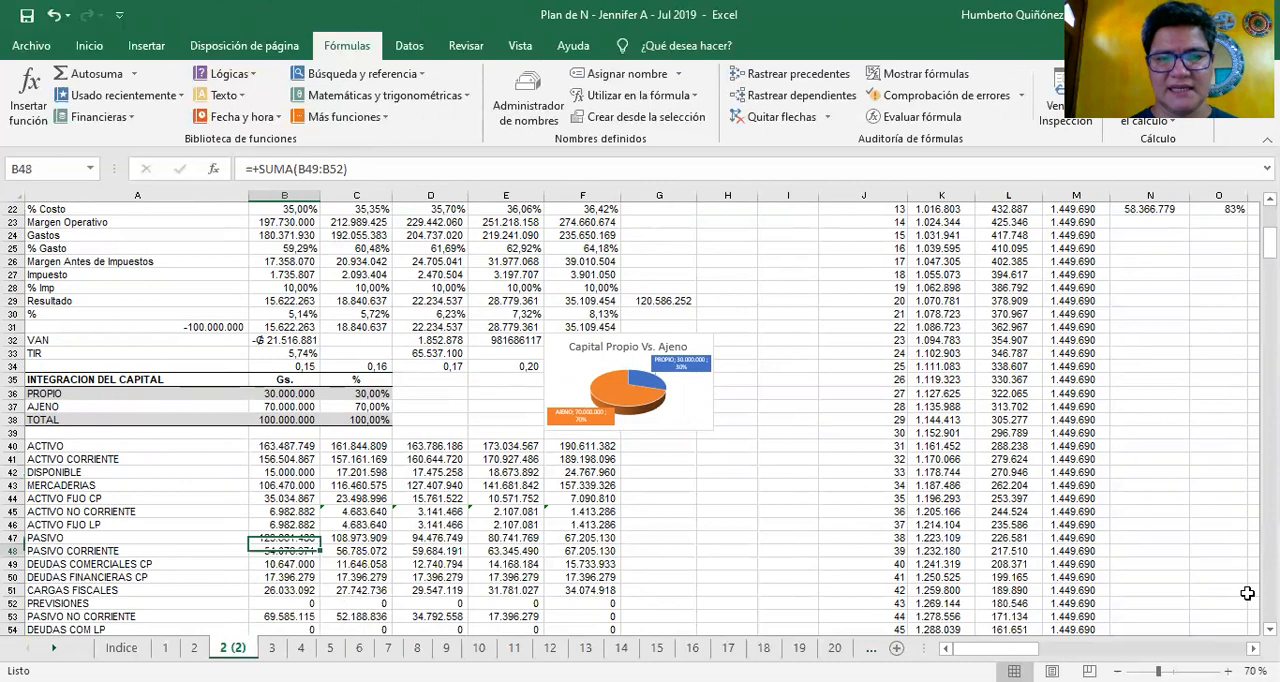
pyautogui.press('Down')
pyautogui.press('Left')
pyautogui.press('Up')
pyautogui.press('Up')
pyautogui.press('Up')
pyautogui.press('Up')
pyautogui.press('Up')
pyautogui.press('Up')
pyautogui.press('Up')
pyautogui.press('Up')
pyautogui.press('Up')
pyautogui.press('Up')
pyautogui.press('Up')
pyautogui.press('Up')
pyautogui.press('Up')
pyautogui.press('Up')
pyautogui.press('Up')
pyautogui.press('Up')
pyautogui.press('Up')
pyautogui.press('Up')
pyautogui.press('Up')
pyautogui.press('Right')
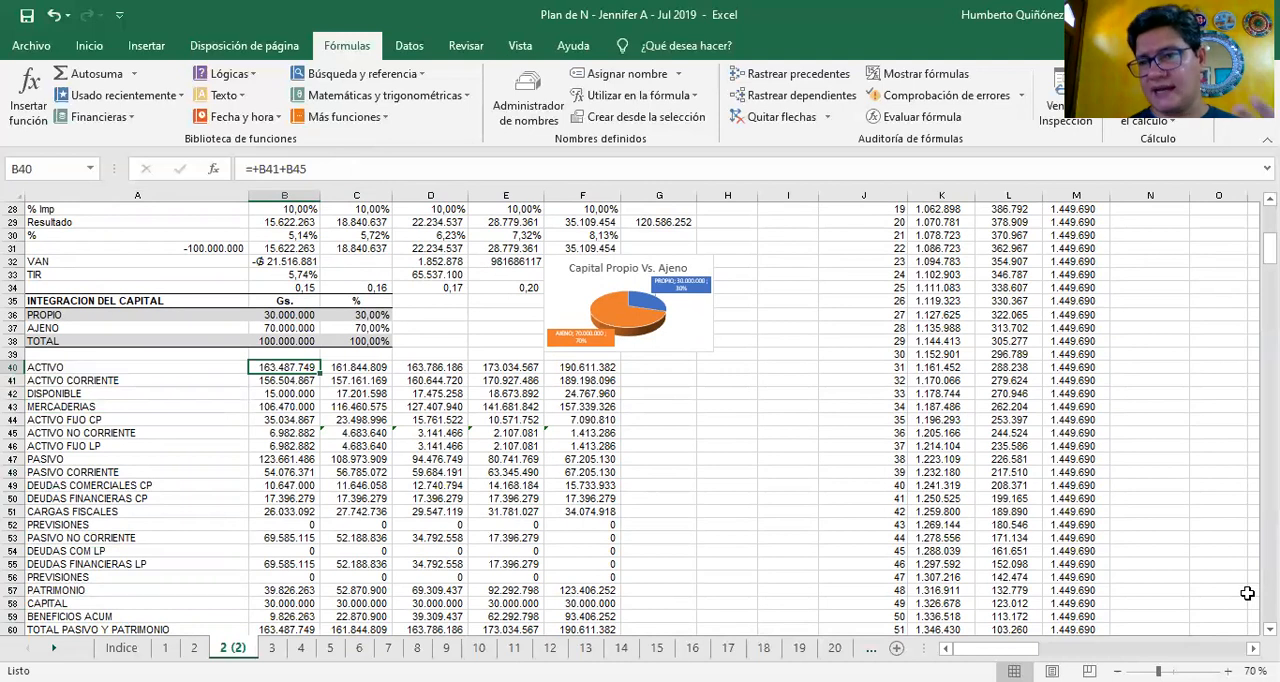
# Check the Year 1 asset formulas through ACTIVO FIJO LP in B46, and return to the ACTIVO CORRIENTE label in A41
pyautogui.press('Down')
pyautogui.press('Down')
pyautogui.press('Down')
pyautogui.press('Down')
pyautogui.press('Down')
pyautogui.press('Down')
pyautogui.press('Down')
pyautogui.press('Down')
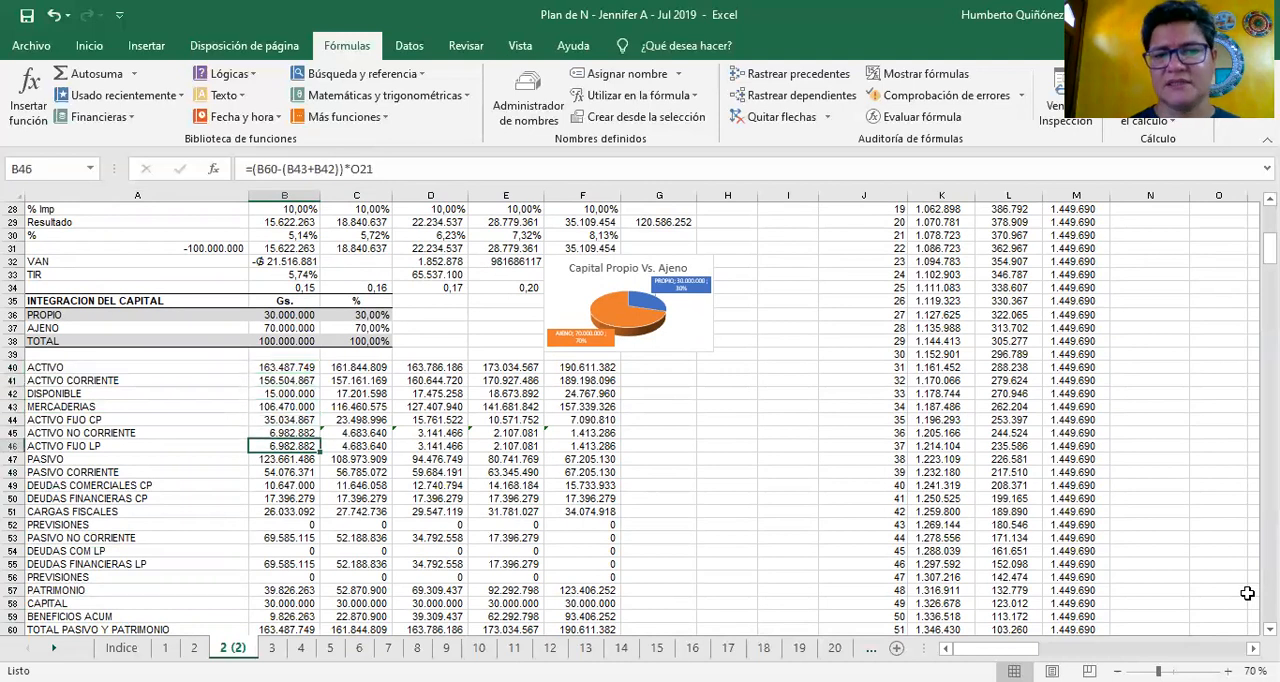
pyautogui.press('Down')
pyautogui.press('Down')
pyautogui.press('Down')
pyautogui.press('Down')
pyautogui.press('Left')
pyautogui.press('Up')
pyautogui.press('Up')
pyautogui.press('Up')
pyautogui.press('Up')
pyautogui.press('Up')
pyautogui.press('Up')
pyautogui.press('Up')
pyautogui.press('Up')
pyautogui.press('Up')
pyautogui.press('Up')
pyautogui.press('Up')
pyautogui.press('Up')
pyautogui.press('Down')
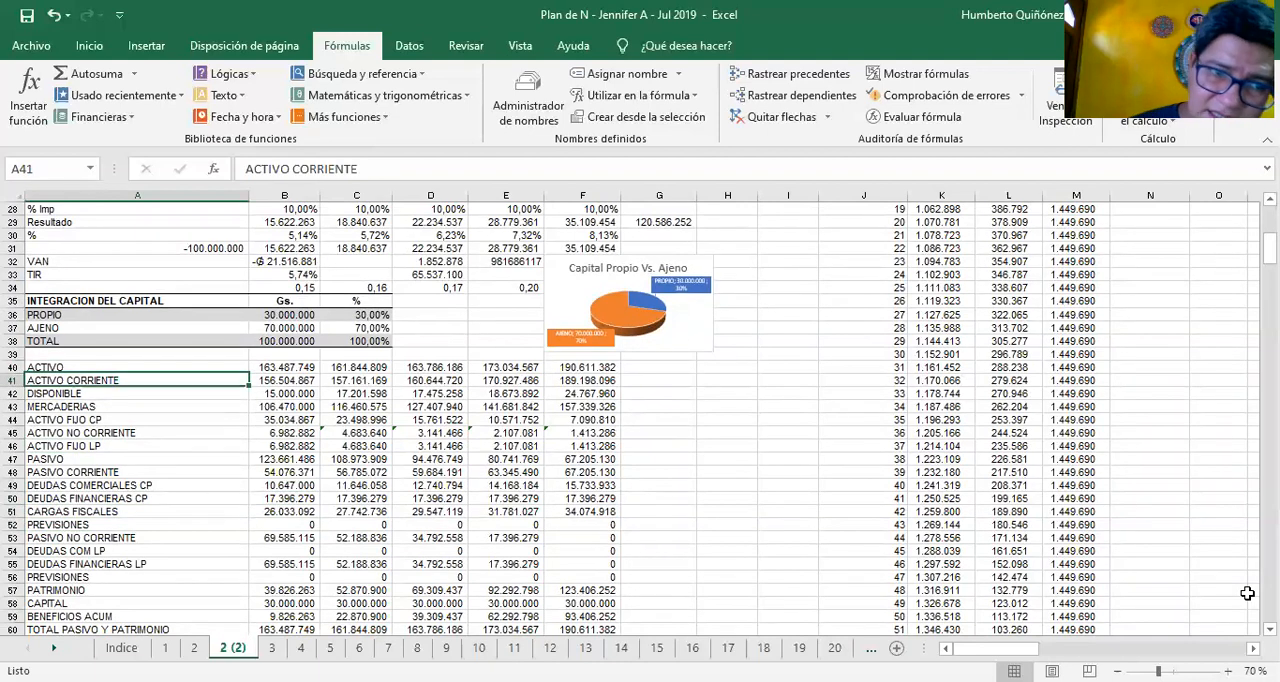
# Go over the balance sheet row labels in column A from ACTIVO CORRIENTE to DEUDAS COMERCIALES CP
pyautogui.press('Down')
pyautogui.press('Down')
pyautogui.press('Down')
pyautogui.press('Down')
pyautogui.press('Down')
pyautogui.press('Down')
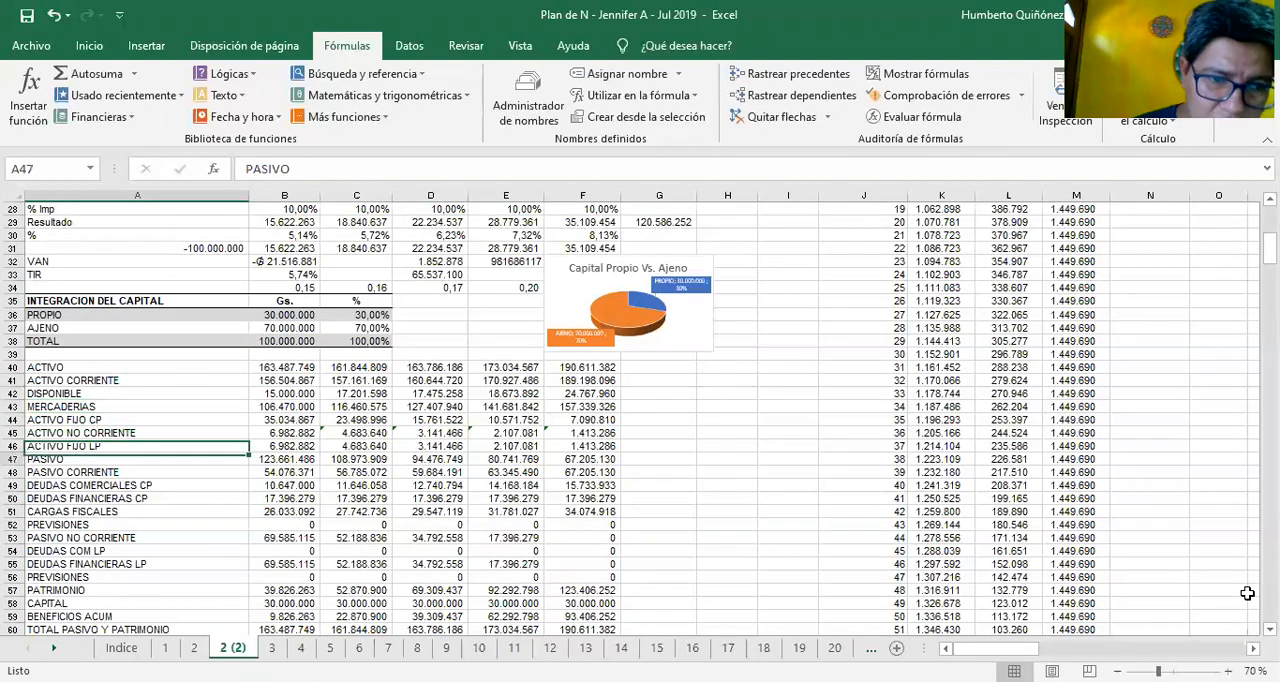
pyautogui.press('Up')
pyautogui.press('Up')
pyautogui.press('Up')
pyautogui.press('Up')
pyautogui.press('Up')
pyautogui.press('Down')
pyautogui.press('Down')
pyautogui.press('Down')
# Review the remaining liability and equity row labels in column A down to TOTAL PASIVO Y PATRIMONIO in A60
pyautogui.press('Down')
pyautogui.press('Down')
pyautogui.press('Down')
pyautogui.press('Down')
pyautogui.press('Down')
pyautogui.press('Down')
pyautogui.press('Down')
pyautogui.press('Down')
pyautogui.press('Down')
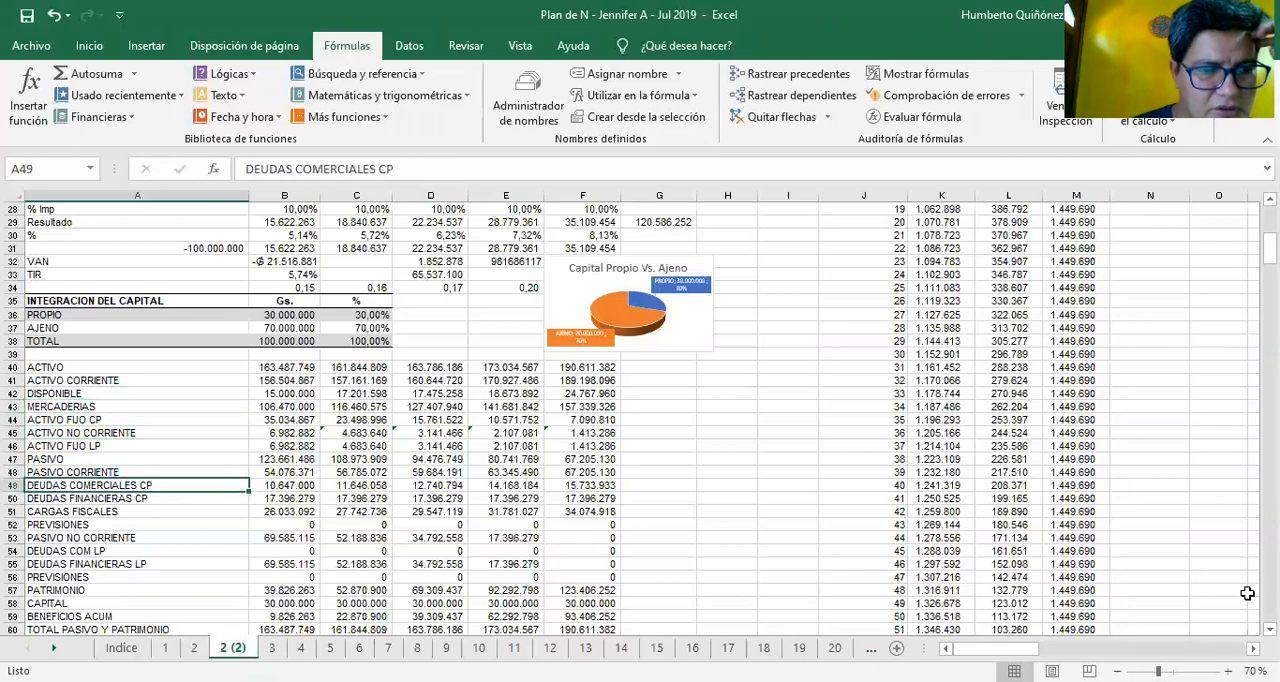
pyautogui.press('Down')
pyautogui.press('Down')
pyautogui.press('Down')
pyautogui.press('Down')
pyautogui.press('Down')
pyautogui.press('Down')
pyautogui.press('Down')
pyautogui.press('Down')
pyautogui.press('Down')
pyautogui.press('Down')
pyautogui.press('Down')
pyautogui.press('Down')
pyautogui.press('Down')
pyautogui.press('Down')
pyautogui.press('Down')
pyautogui.press('Up')
pyautogui.press('Up')
pyautogui.press('Up')
pyautogui.press('Up')
pyautogui.press('Up')
pyautogui.press('Up')
pyautogui.press('Up')
pyautogui.press('Up')
pyautogui.press('Up')
pyautogui.press('Up')
pyautogui.press('Up')
pyautogui.press('Up')
pyautogui.press('Up')
pyautogui.press('Up')
pyautogui.press('Up')
pyautogui.press('Down')
pyautogui.press('Down')
pyautogui.press('Down')
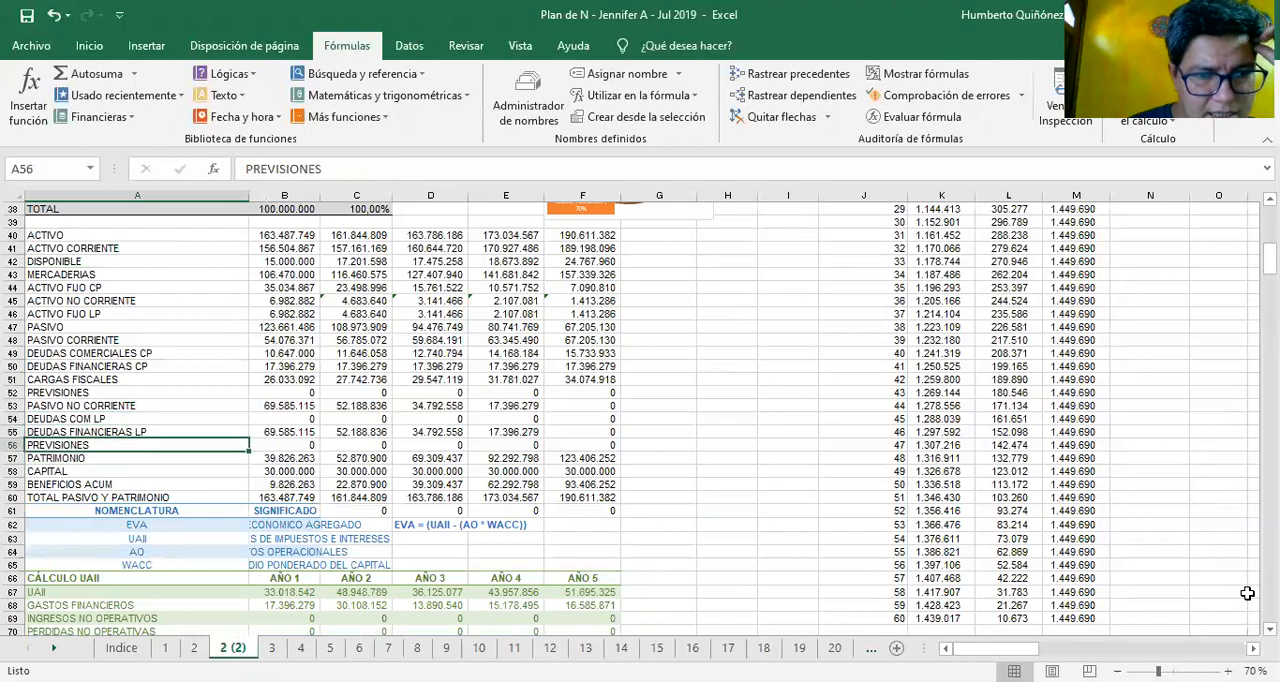
pyautogui.press('Down')
pyautogui.press('Down')
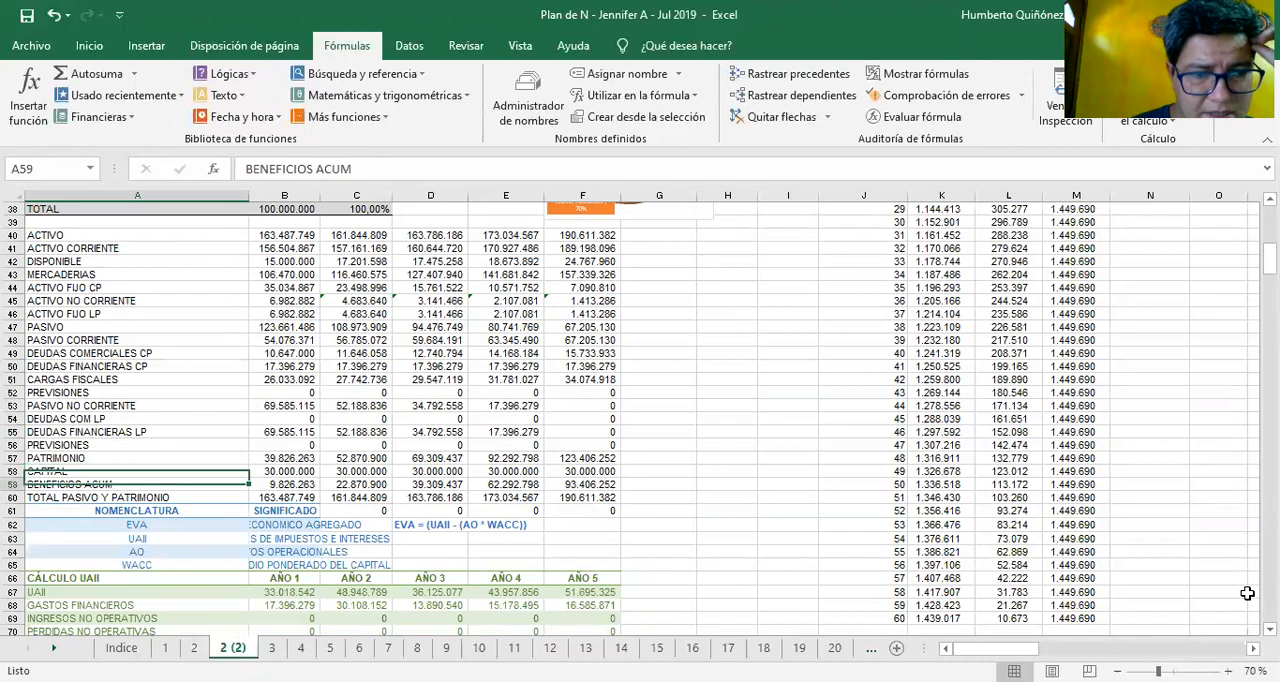
pyautogui.press('Down')
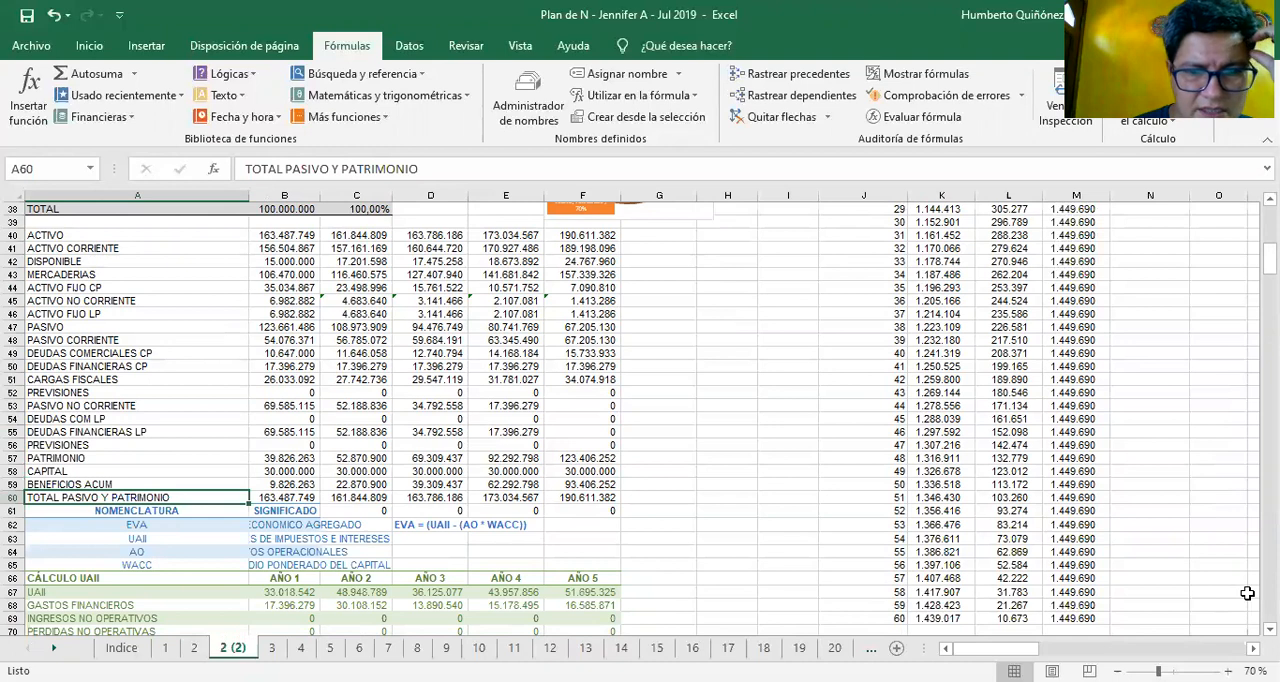
# Go across the TOTAL PASIVO Y PATRIMONIO row to the Year 5 formula in F60
pyautogui.press('Right')
pyautogui.press('Right')
pyautogui.press('Right')
pyautogui.press('Right')
pyautogui.press('Right')
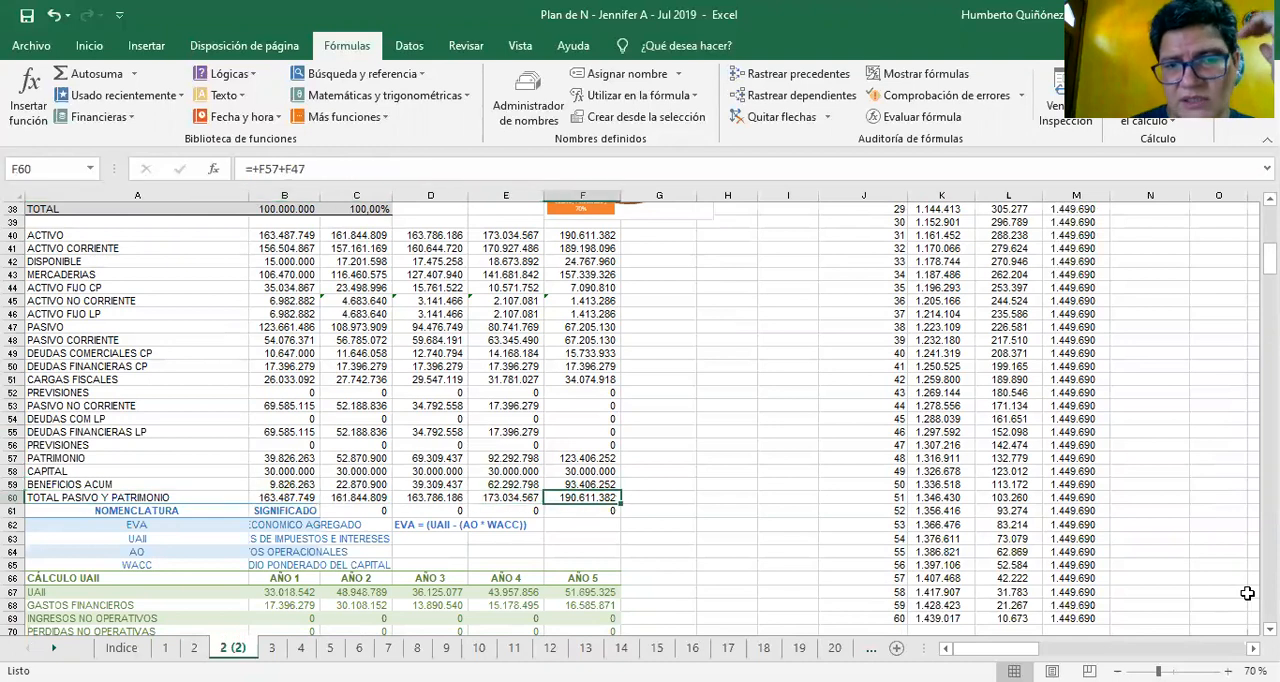
# Look back through the balance sheet's equity and liability figures from F60 to the Year 1 PREVISIONES cell B52
pyautogui.press('Up')
pyautogui.press('Up')
pyautogui.press('Left')
pyautogui.press('Up')
pyautogui.press('Up')
pyautogui.press('Up')
pyautogui.press('Left')
pyautogui.press('Left')
pyautogui.press('Up')
pyautogui.press('Up')
pyautogui.press('Up')
pyautogui.press('Left')
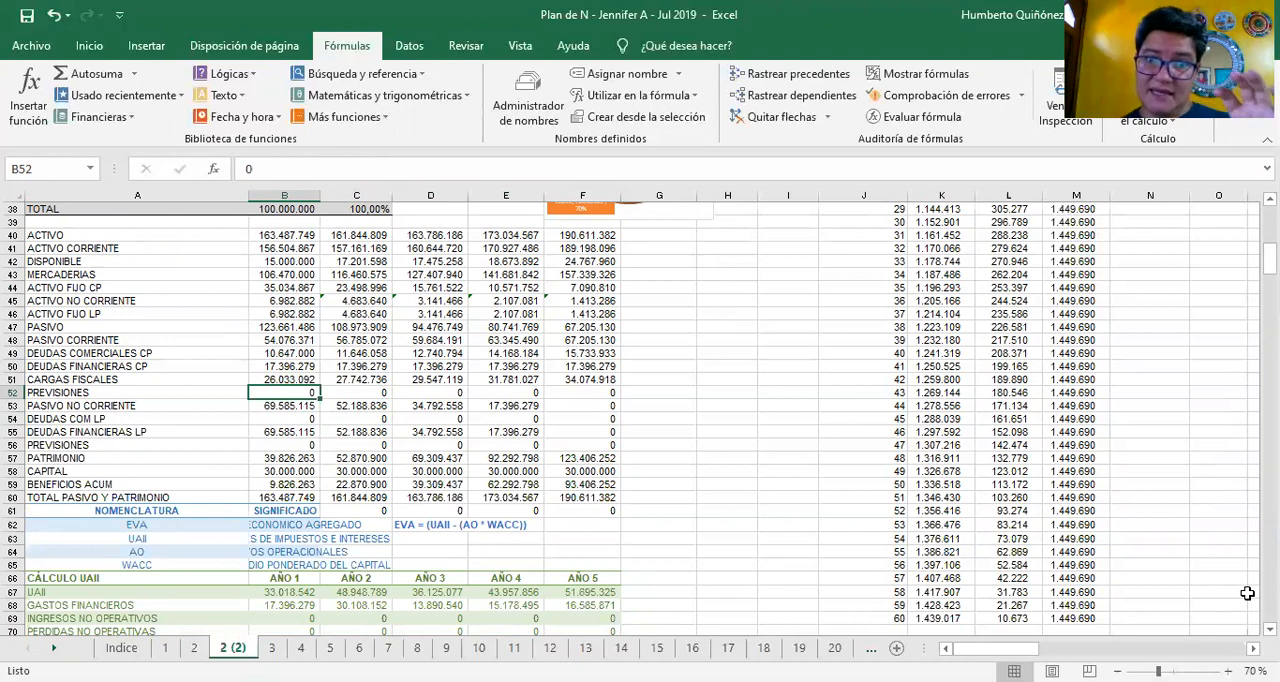
# Check the WACC meaning in B65 and go to the NOMENCLATURA heading in A61
pyautogui.press('Down')
pyautogui.press('Down')
pyautogui.press('Down')
pyautogui.press('Down')
pyautogui.press('Down')
pyautogui.press('Down')
pyautogui.press('Down')
pyautogui.press('Down')
pyautogui.press('Down')
pyautogui.press('Down')
pyautogui.press('Down')
pyautogui.press('Down')
pyautogui.press('Down')
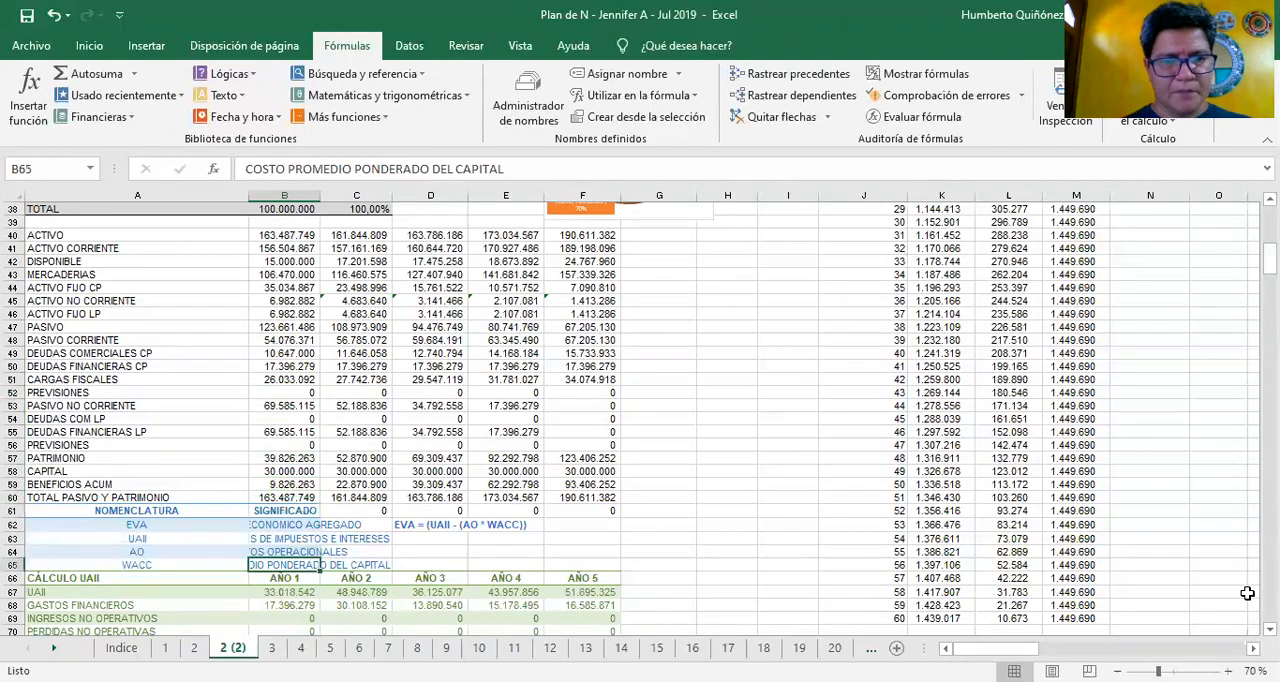
pyautogui.press('Left')
pyautogui.press('Up')
pyautogui.press('Up')
pyautogui.press('Up')
pyautogui.press('Up')
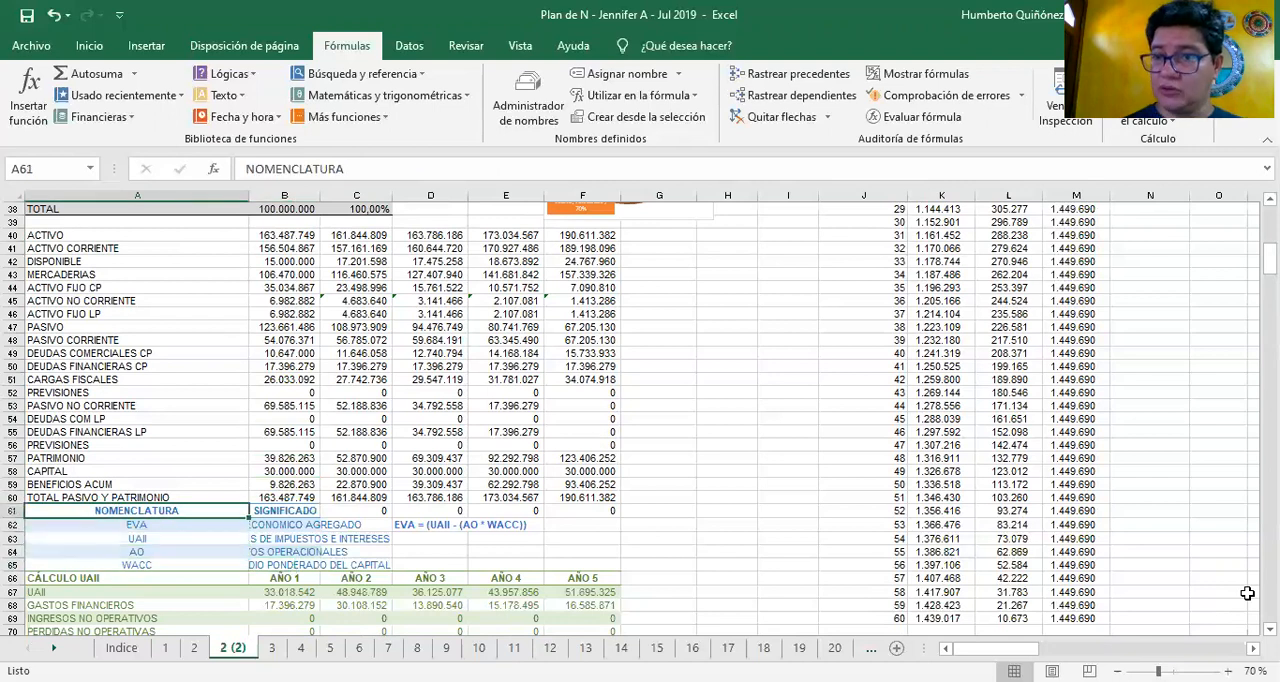
# Review the EVA, UAII and AO nomenclature entries with their SIGNIFICADO column, ending on UAII in A63
pyautogui.press('Down')
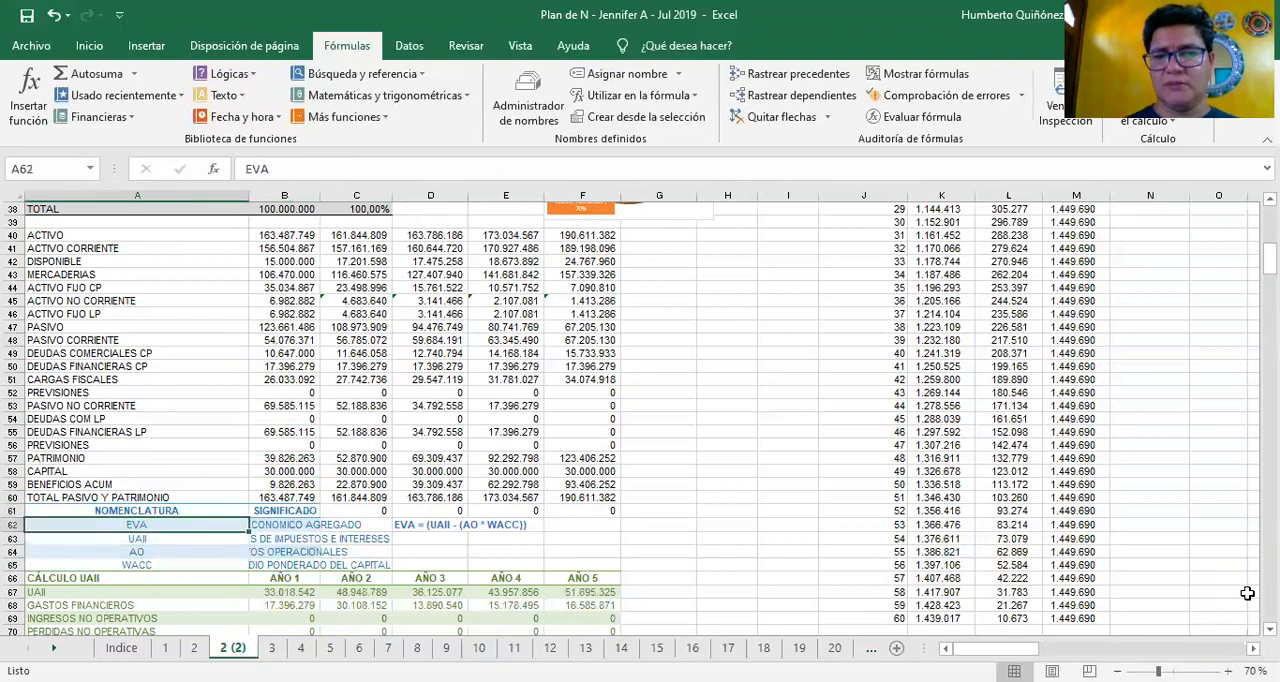
pyautogui.press('Down')
pyautogui.press('Down')
pyautogui.press('Right')
pyautogui.press('Up')
pyautogui.press('Up')
pyautogui.press('Up')
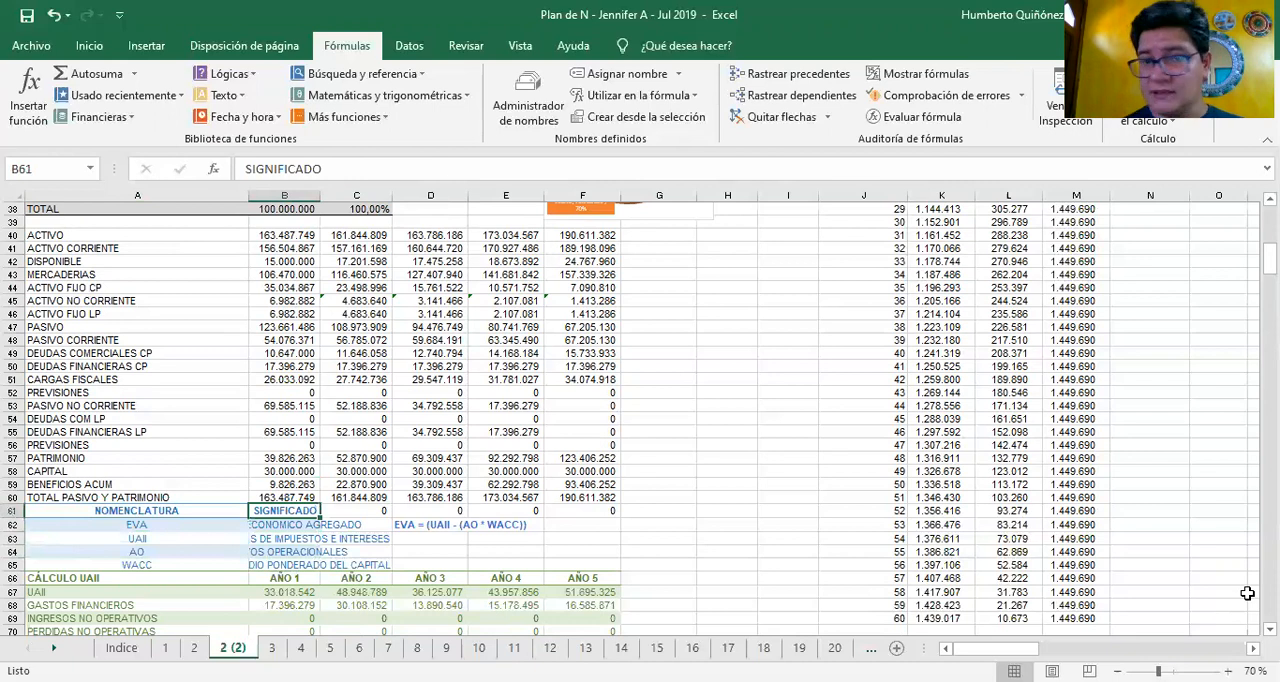
pyautogui.press('Down')
pyautogui.press('Left')
pyautogui.press('Down')
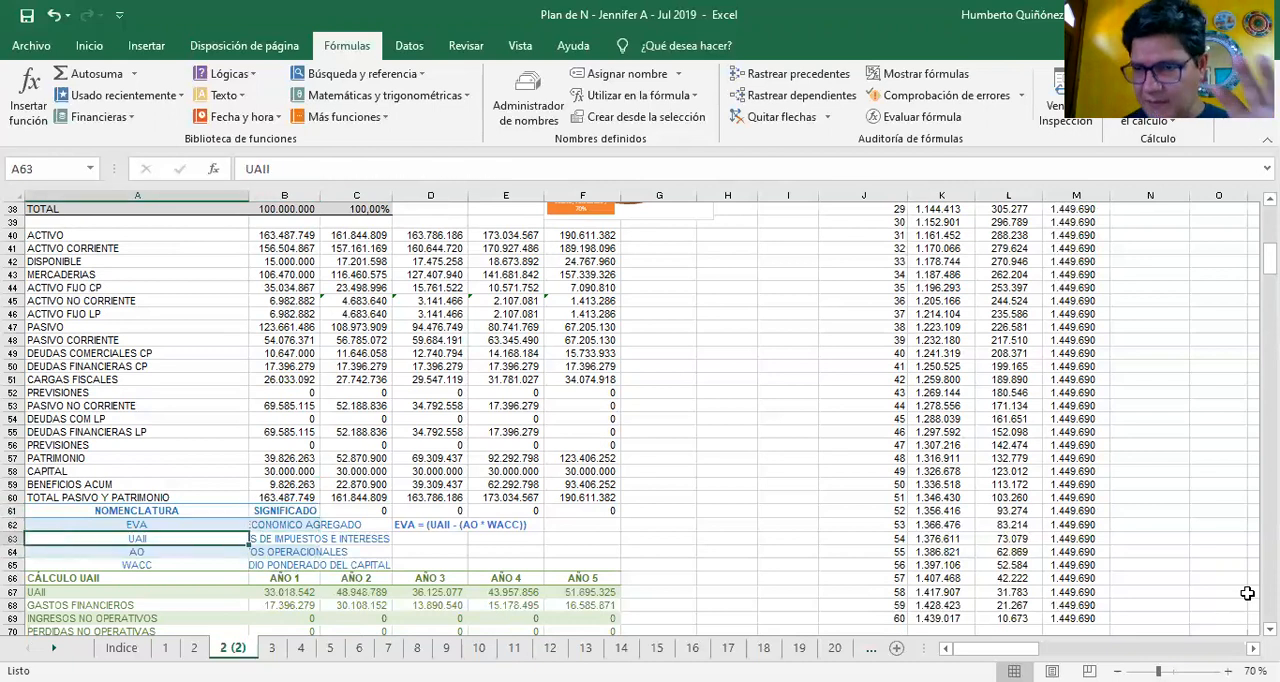
# Go over the labels down to INGRESOS NO OPERATIVOS in A69 and return to the UAII row label in A67
pyautogui.press('Down')
pyautogui.press('Down')
pyautogui.press('Down')
pyautogui.press('Down')
pyautogui.press('Down')
pyautogui.press('Down')
pyautogui.press('Down')
pyautogui.press('Down')
pyautogui.press('Down')
pyautogui.press('Down')
pyautogui.press('Down')
pyautogui.press('Down')
pyautogui.press('Down')
pyautogui.press('Down')
pyautogui.press('Down')
pyautogui.press('Down')
pyautogui.press('Down')
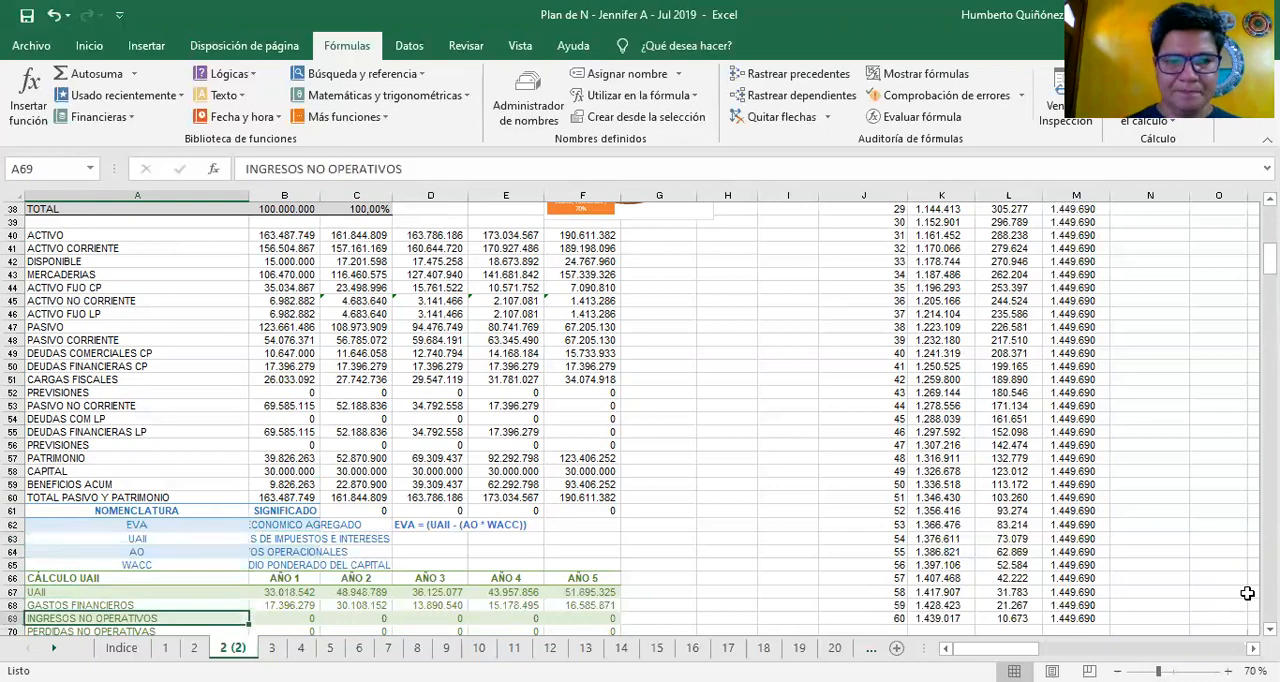
pyautogui.press('Up')
pyautogui.press('Up')
pyautogui.press('Up')
pyautogui.press('Up')
pyautogui.press('Up')
pyautogui.press('Up')
pyautogui.press('Up')
pyautogui.press('Up')
pyautogui.press('Up')
pyautogui.press('Up')
pyautogui.press('Up')
pyautogui.press('Up')
pyautogui.press('Up')
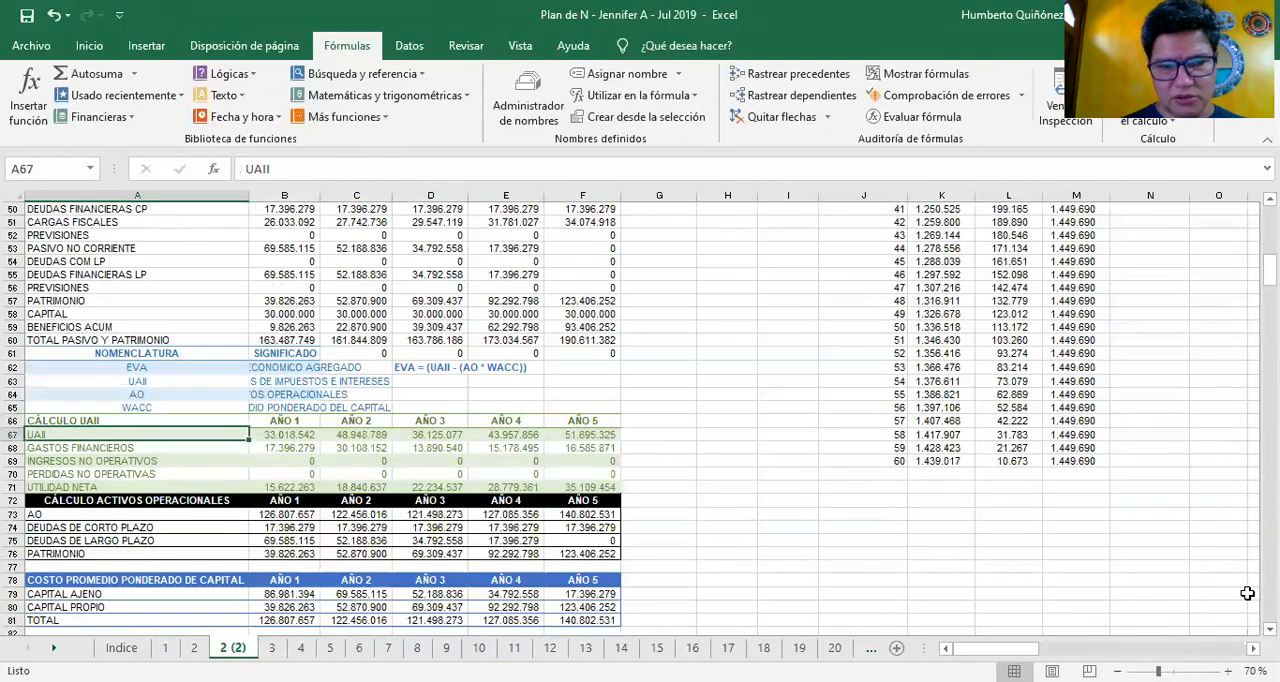
# Inspect the UAII formulas in row 67 for Years 1 through 5, leaving each one unmodified
pyautogui.press('Right')
pyautogui.press('F2')
pyautogui.press('Escape')
pyautogui.press('Right')
pyautogui.press('F2')
pyautogui.press('Escape')
pyautogui.press('Right')
pyautogui.press('F2')
pyautogui.press('Escape')
pyautogui.press('Down')
pyautogui.press('Right')
pyautogui.press('Up')
pyautogui.press('F2')
pyautogui.press('Escape')
pyautogui.press('Right')
pyautogui.press('F2')
pyautogui.press('Escape')
# Inspect the GASTOS FINANCIEROS formulas in row 68 for Years 1 through 5
pyautogui.press('Left')
pyautogui.press('Left')
pyautogui.press('Left')
pyautogui.press('Left')
pyautogui.press('Down')
pyautogui.press('F2')
pyautogui.press('Escape')
pyautogui.press('Right')
pyautogui.press('F2')
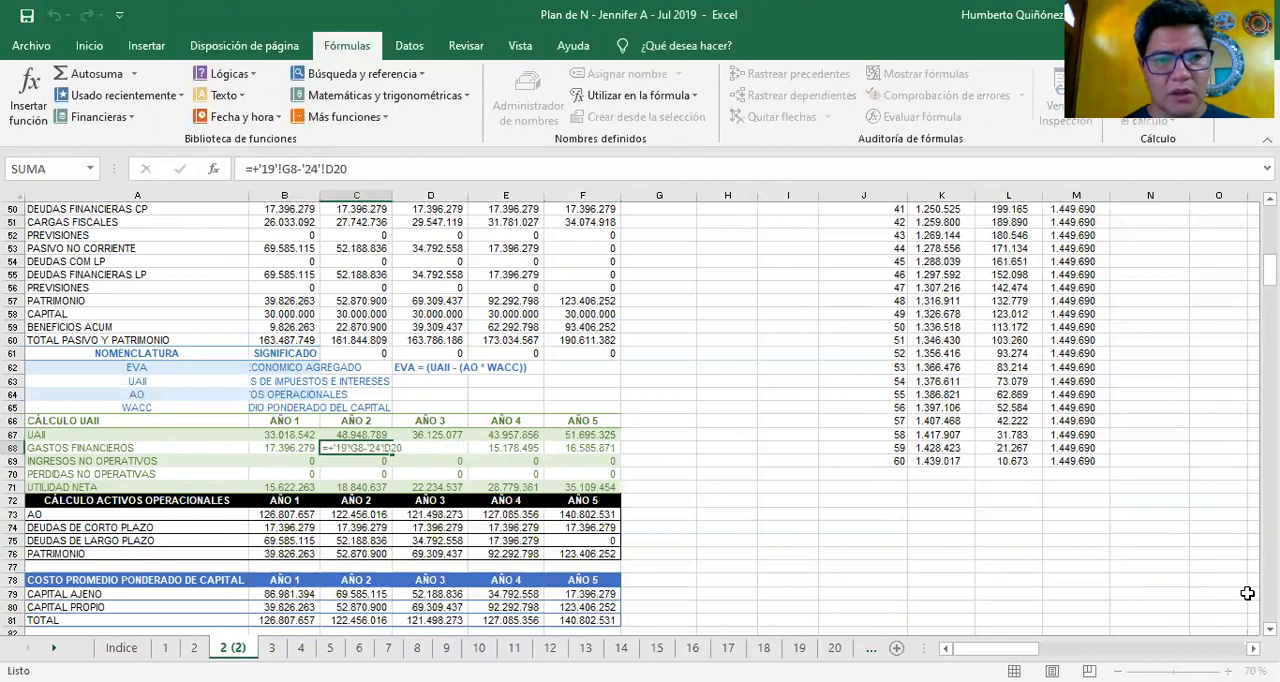
pyautogui.press('Escape')
pyautogui.press('Right')
pyautogui.press('F2')
pyautogui.press('Escape')
pyautogui.press('Right')
pyautogui.press('F2')
pyautogui.press('Escape')
pyautogui.press('Right')
pyautogui.press('F2')
pyautogui.press('Escape')
# Inspect the UTILIDAD NETA formulas for Years 1 and 2, and look over the remaining years in row 71
pyautogui.press('Down')
pyautogui.press('Down')
pyautogui.press('Left')
pyautogui.press('Left')
pyautogui.press('Left')
pyautogui.press('Left')
pyautogui.press('Left')
pyautogui.press('Down')
pyautogui.press('F2')
pyautogui.press('Escape')
pyautogui.press('Right')
pyautogui.press('F2')
pyautogui.press('Escape')
pyautogui.press('Right')
pyautogui.press('Right')
pyautogui.press('Right')
pyautogui.press('Right')
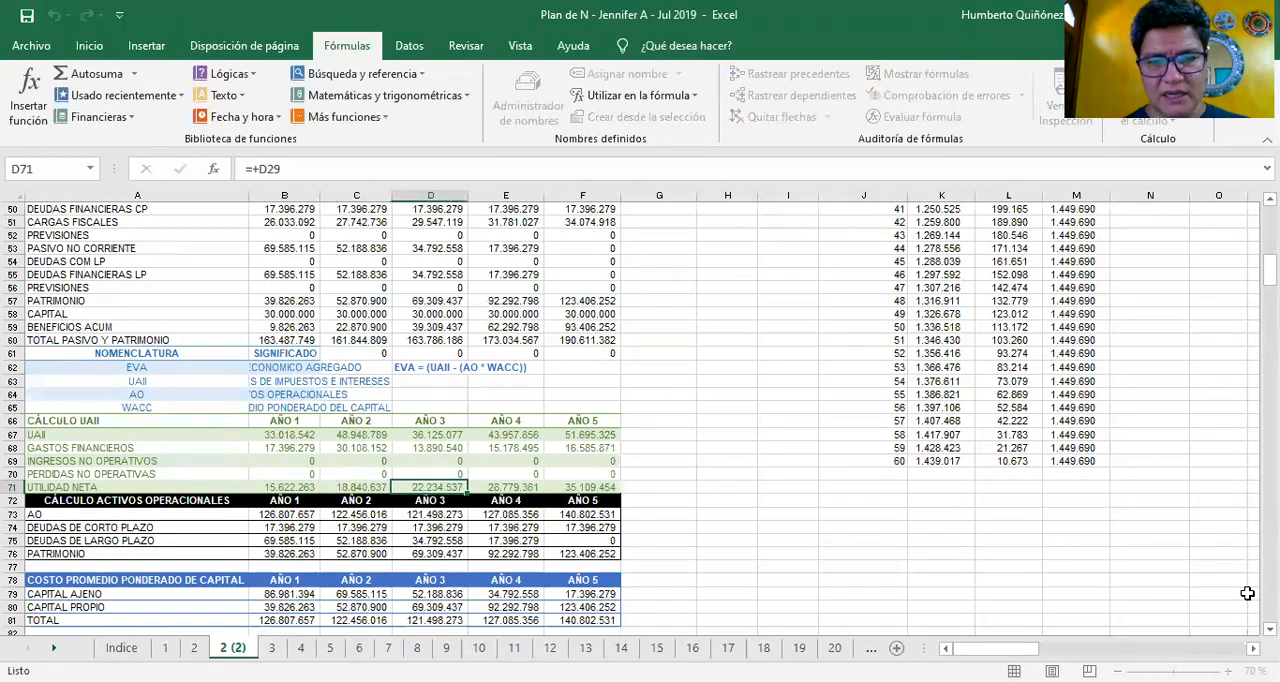
pyautogui.press('Left')
pyautogui.press('Left')
pyautogui.press('Left')
pyautogui.press('Left')
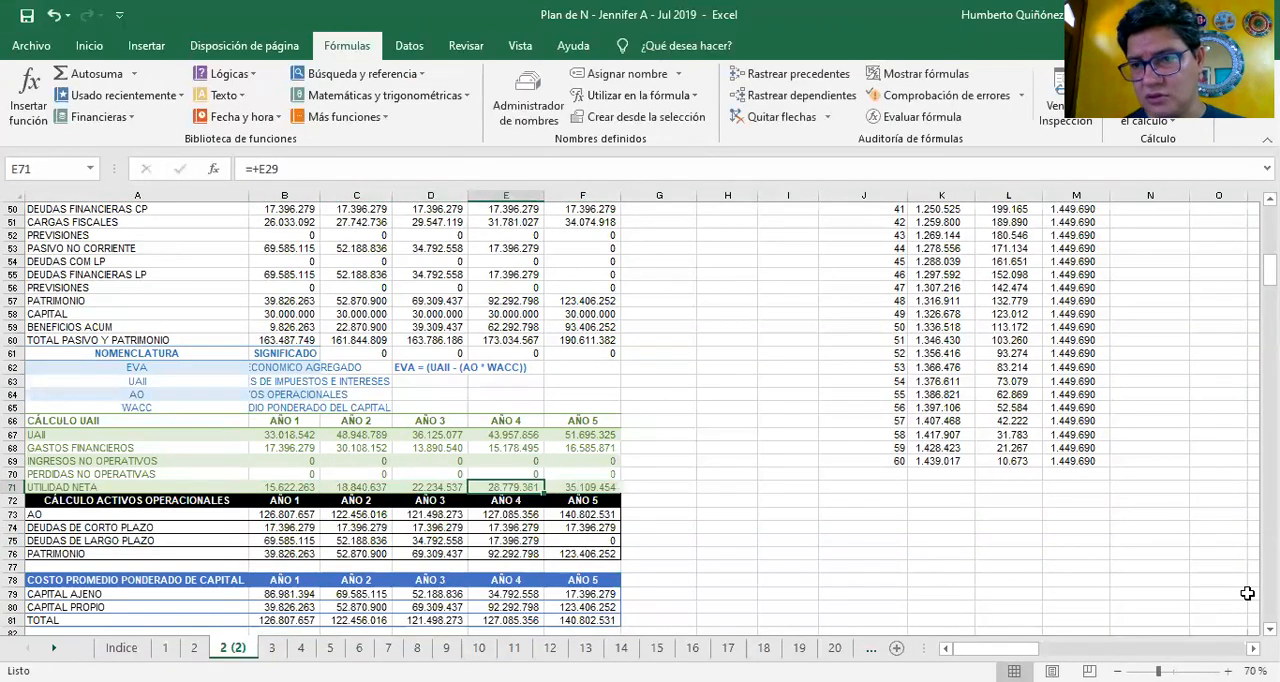
# Look over Year 1 from the CÁLCULO ACTIVOS OPERACIONALES header in B72 up to INGRESOS NO OPERATIVOS in B69
pyautogui.press('Down')
pyautogui.press('Down')
pyautogui.press('Down')
pyautogui.press('Down')
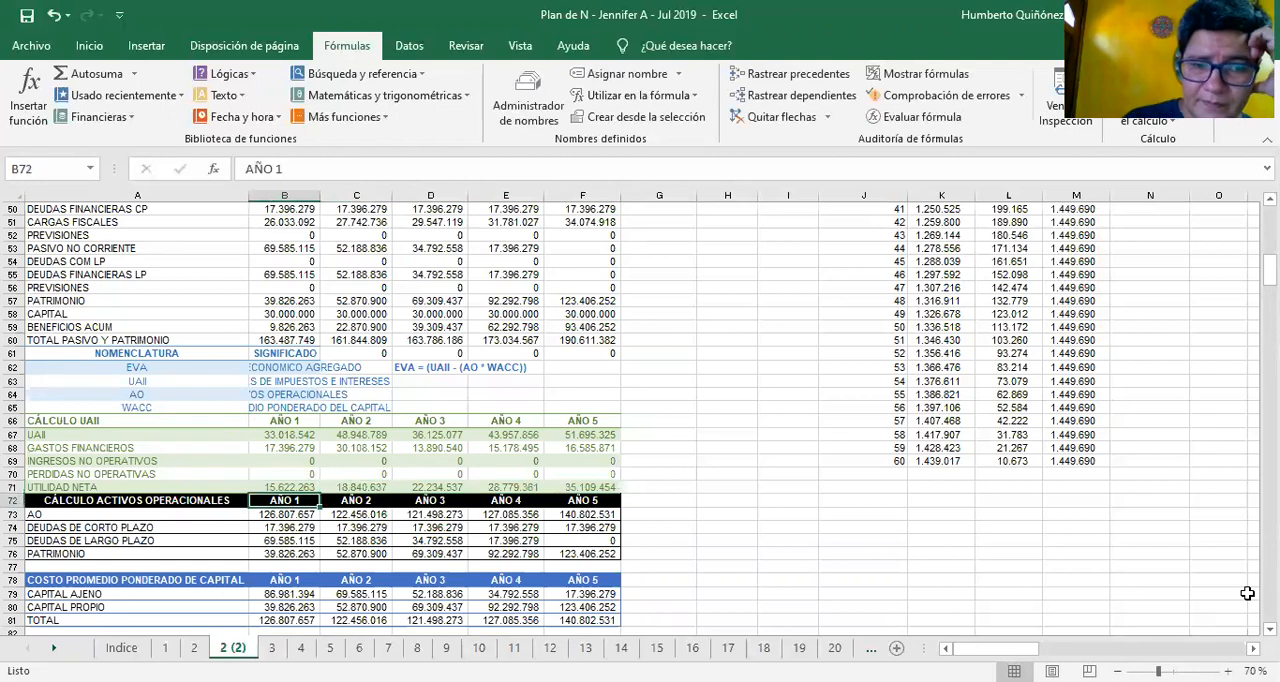
pyautogui.press('Up')
pyautogui.press('Up')
pyautogui.press('Up')
pyautogui.press('Up')
pyautogui.press('Up')
pyautogui.press('Up')
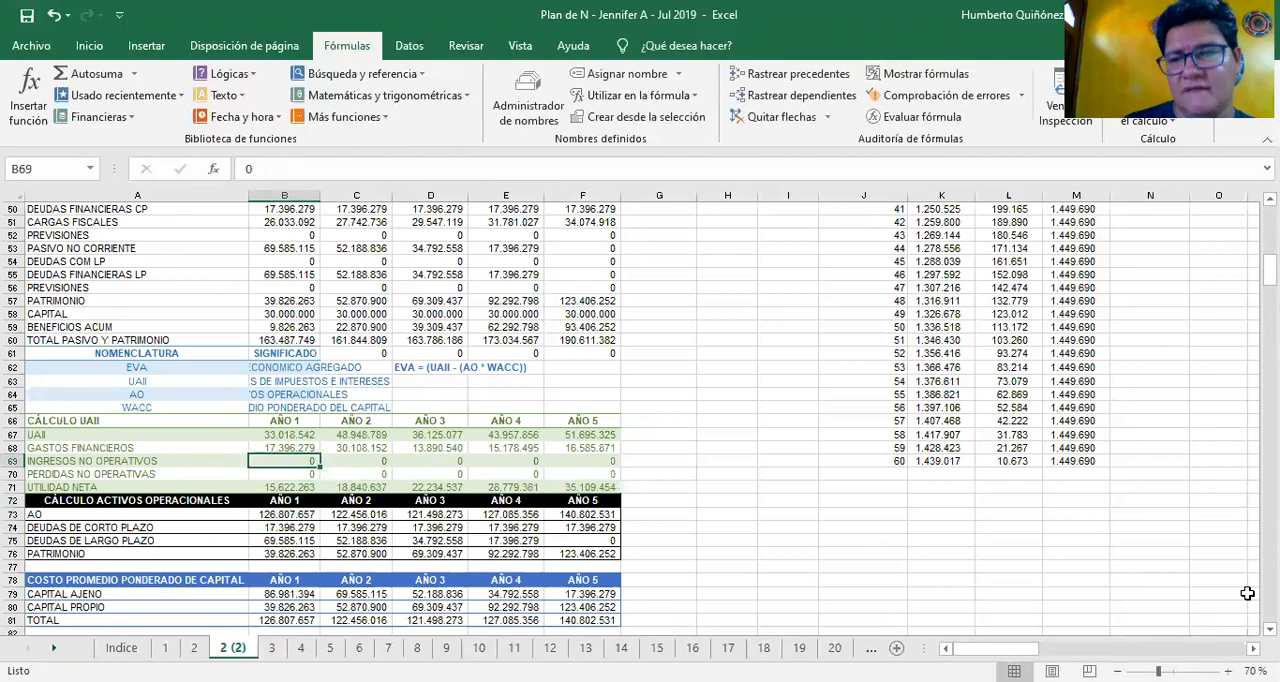
# Recheck the CÁLCULO UAII block and the WACC label in A65, ending on the CÁLCULO ACTIVOS OPERACIONALES heading in A72
pyautogui.press('Down')
pyautogui.press('Down')
pyautogui.press('Down')
pyautogui.press('Up')
pyautogui.press('Up')
pyautogui.press('Up')
pyautogui.press('Up')
pyautogui.press('Up')
pyautogui.press('Up')
pyautogui.press('Left')
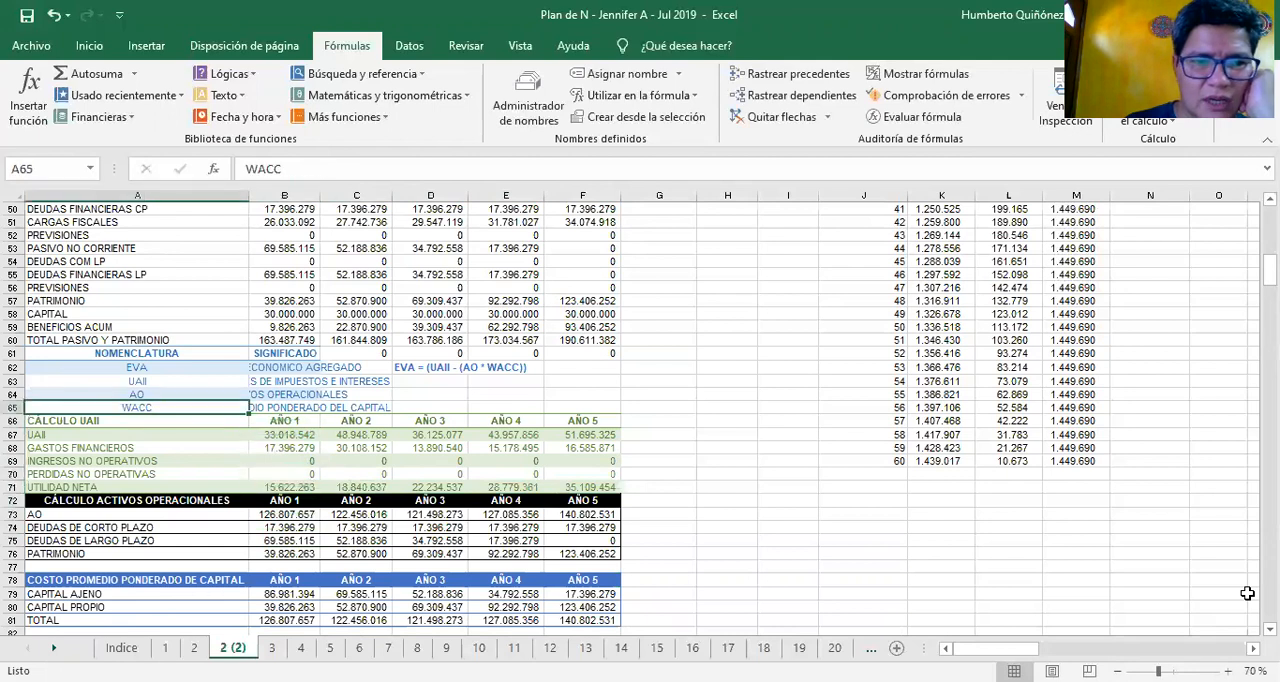
pyautogui.press('Down')
pyautogui.press('Down')
pyautogui.press('Down')
pyautogui.press('Down')
pyautogui.press('Down')
pyautogui.press('Down')
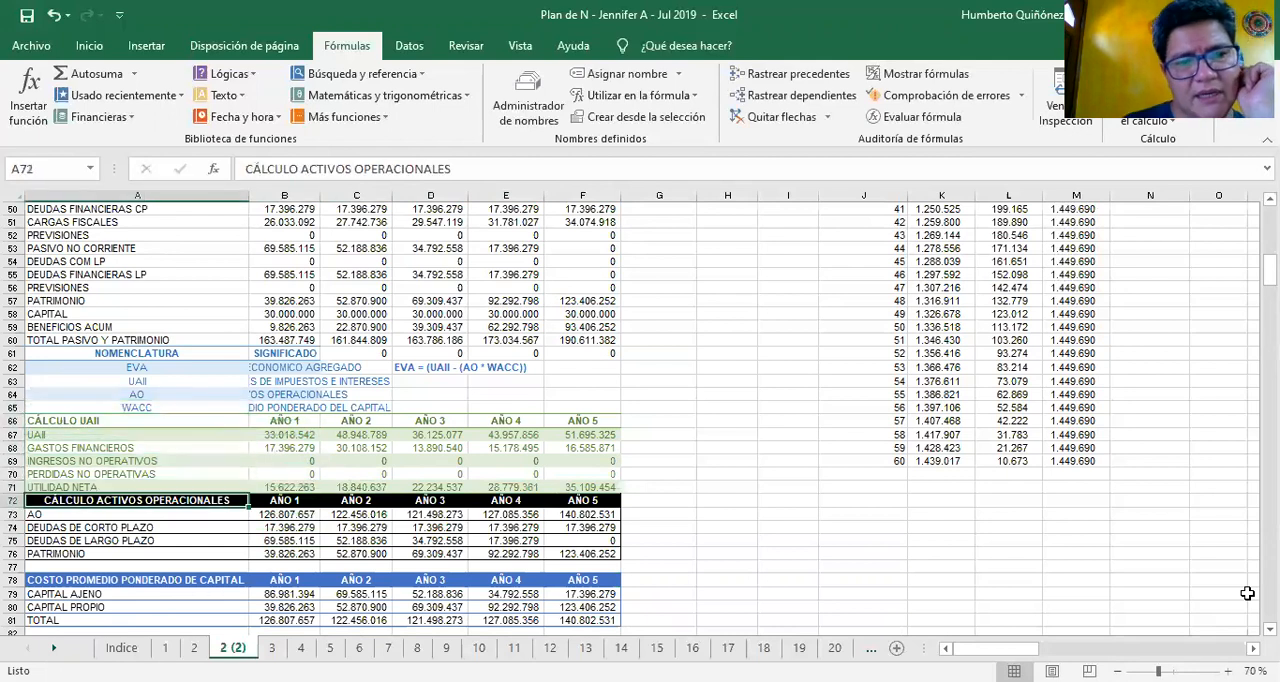
# Inspect the Year 1 formulas for AO, DEUDAS DE CORTO PLAZO, DEUDAS DE LARGO PLAZO and PATRIMONIO in B73 to B76
pyautogui.press('Down')
pyautogui.press('Down')
pyautogui.press('Right')
pyautogui.press('Up')
pyautogui.press('F2')
pyautogui.press('Escape')
pyautogui.press('Down')
pyautogui.press('F2')
pyautogui.press('Escape')
pyautogui.press('Down')
pyautogui.press('F2')
pyautogui.press('Escape')
pyautogui.press('Down')
pyautogui.press('F2')
pyautogui.press('Escape')
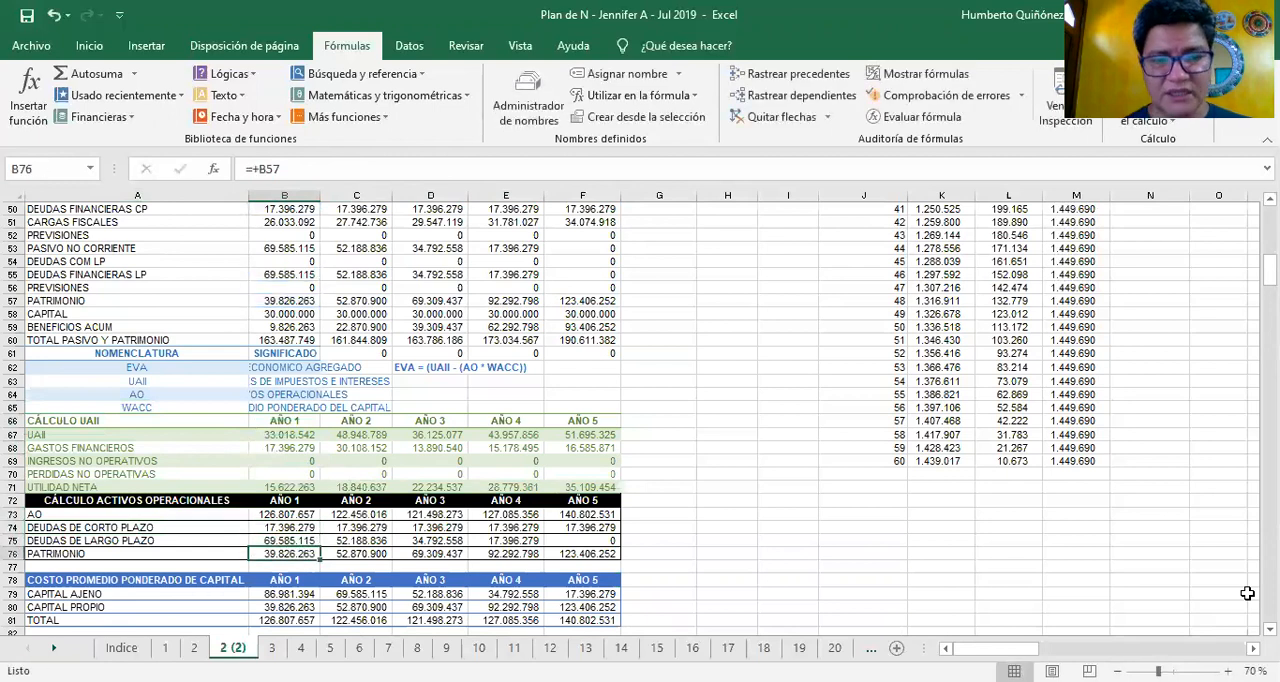
# Inspect the Year 1 CAPITAL AJENO, CAPITAL PROPIO and TOTAL formulas in B79 to B81
pyautogui.press('Down')
pyautogui.press('Down')
pyautogui.press('Down')
pyautogui.press('Down')
pyautogui.press('Down')
pyautogui.press('Down')
pyautogui.press('Down')
pyautogui.press('Down')
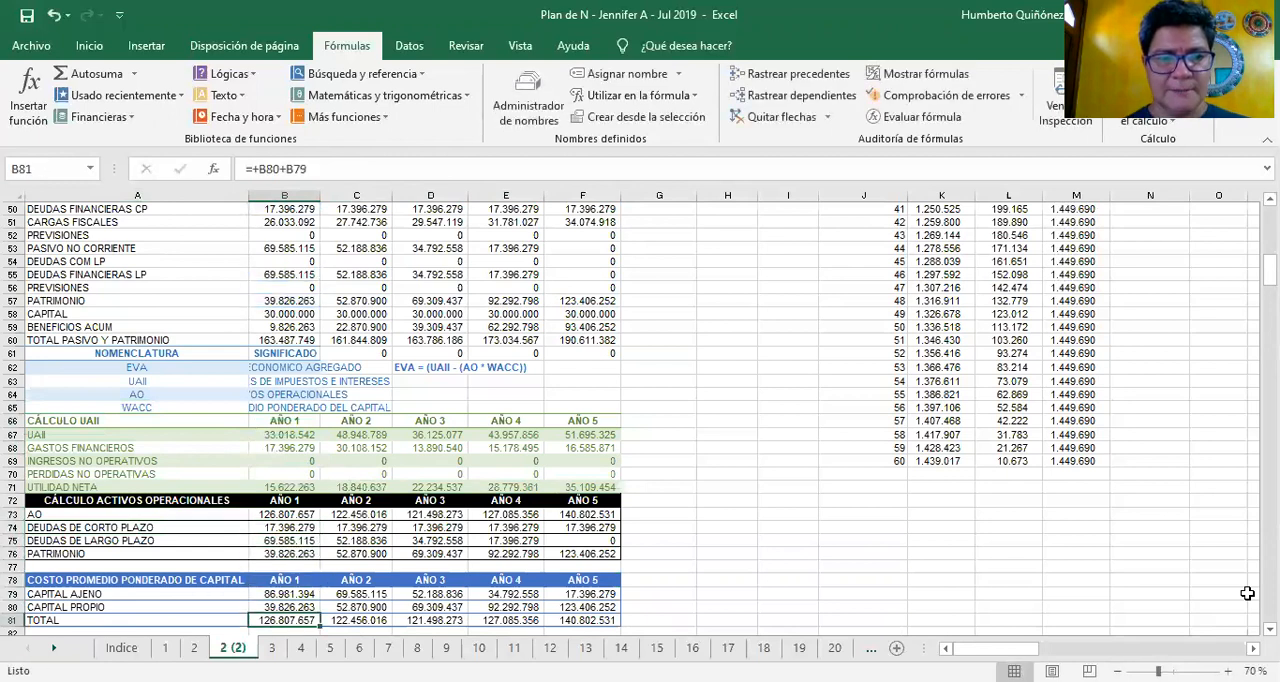
pyautogui.scroll(-3, 1247, 593)
pyautogui.press('Down')
pyautogui.press('Up')
pyautogui.press('Up')
pyautogui.press('Up')
pyautogui.press('Up')
pyautogui.press('Up')
pyautogui.press('Up')
pyautogui.press('F2')
pyautogui.press('Return')
pyautogui.press('F2')
pyautogui.press('Return')
pyautogui.press('F2')
pyautogui.press('Escape')
# Inspect the Year 1 formulas for % CAPITAL AJENO and % CAPITAL PROPIO in B83 and B84
pyautogui.press('Down')
pyautogui.press('Down')
pyautogui.press('F2')
pyautogui.press('Escape')
pyautogui.press('Down')
pyautogui.press('F2')
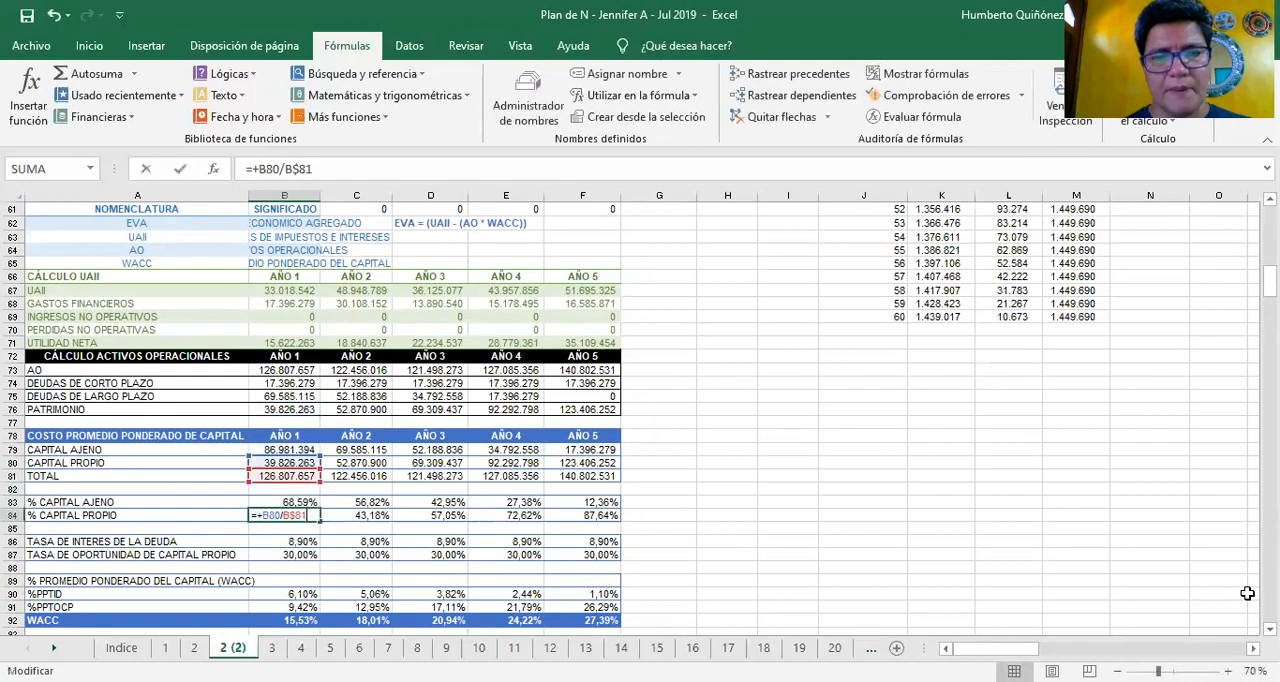
pyautogui.press('Escape')
# Inspect the Year 1 TASA DE INTERES DE LA DEUDA and TASA DE OPORTUNIDAD DE CAPITAL PROPIO entries in B86 and B87
pyautogui.press('Down')
pyautogui.press('Down')
pyautogui.press('F2')
pyautogui.press('Escape')
pyautogui.press('Down')
pyautogui.press('F2')
pyautogui.press('Escape')
# Go through the Year 1 WACC block and the indicators below it, down to the RENTABILIDAD OPERATIVA formula in B108
pyautogui.press('Down')
pyautogui.press('Down')
pyautogui.press('Down')
pyautogui.press('Down')
pyautogui.press('Down')
pyautogui.press('Down')
pyautogui.press('Down')
pyautogui.press('Down')
pyautogui.press('Down')
pyautogui.press('Down')
pyautogui.press('Down')
pyautogui.press('Down')
pyautogui.press('Down')
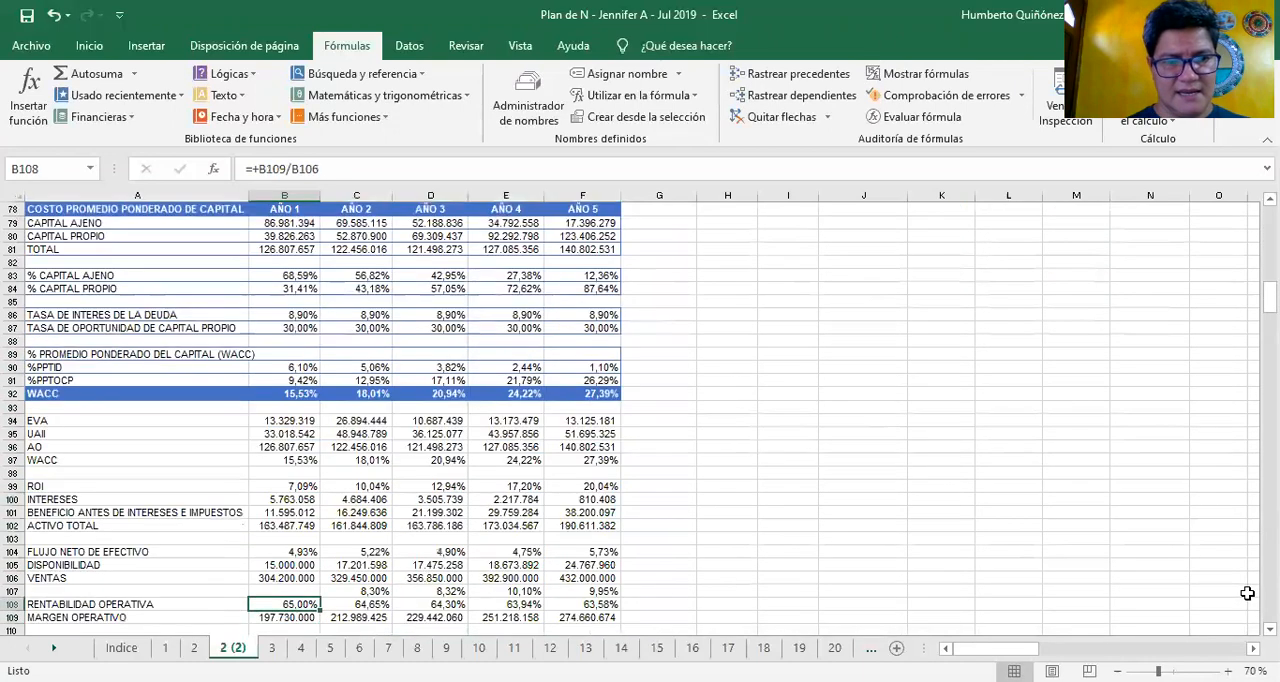
pyautogui.press('F2')
pyautogui.press('Escape')
# Look over the Year 1 indicators between UAII in B95 and MARGEN OPERATIVO in B109, ending back on UAII
pyautogui.press('Up')
pyautogui.press('Up')
pyautogui.press('Up')
pyautogui.press('Up')
pyautogui.press('Up')
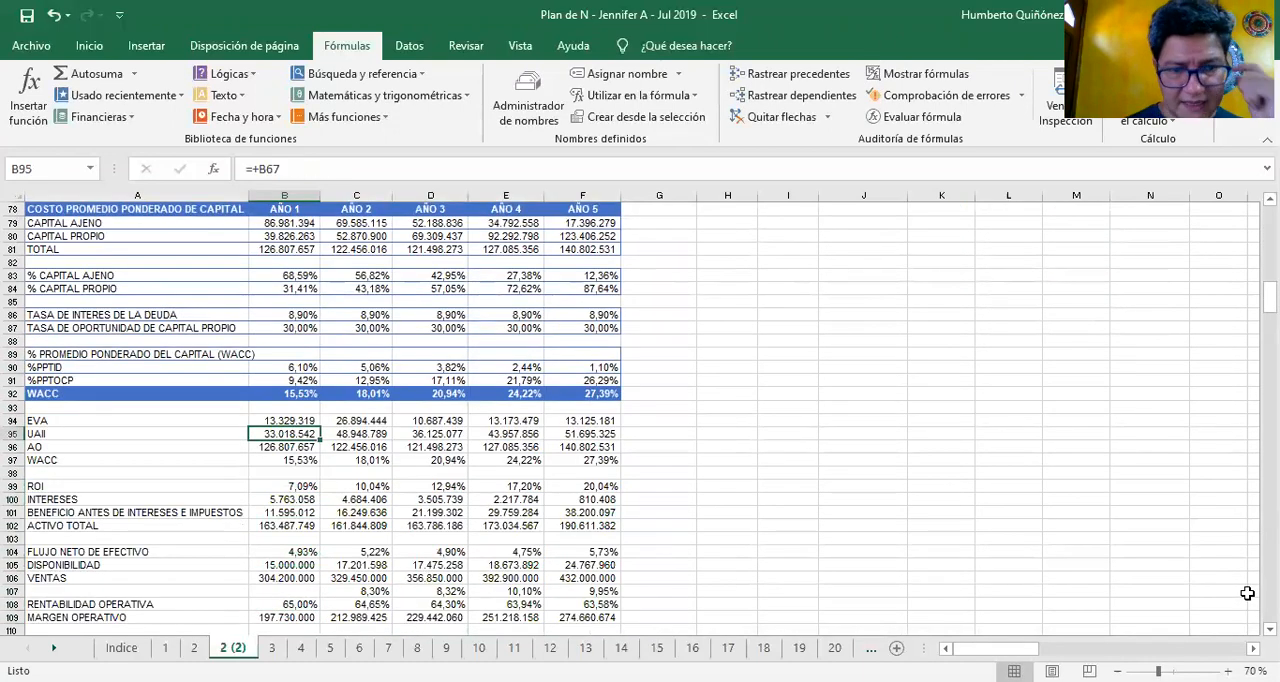
pyautogui.press('Up')
pyautogui.press('Down')
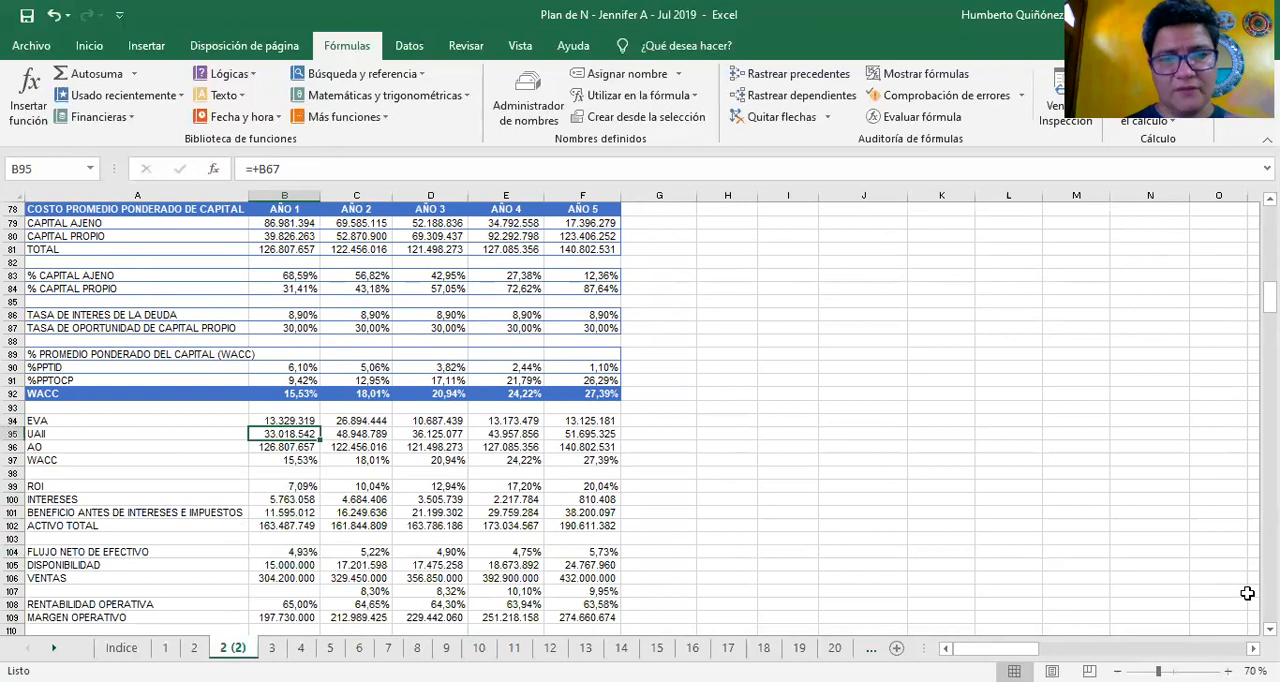
pyautogui.press('Down')
pyautogui.press('Down')
pyautogui.press('Down')
pyautogui.press('Down')
pyautogui.press('Down')
pyautogui.press('Down')
pyautogui.press('Down')
pyautogui.press('Down')
pyautogui.press('Down')
pyautogui.press('Down')
pyautogui.press('Down')
pyautogui.press('Down')
pyautogui.press('Down')
pyautogui.press('Down')
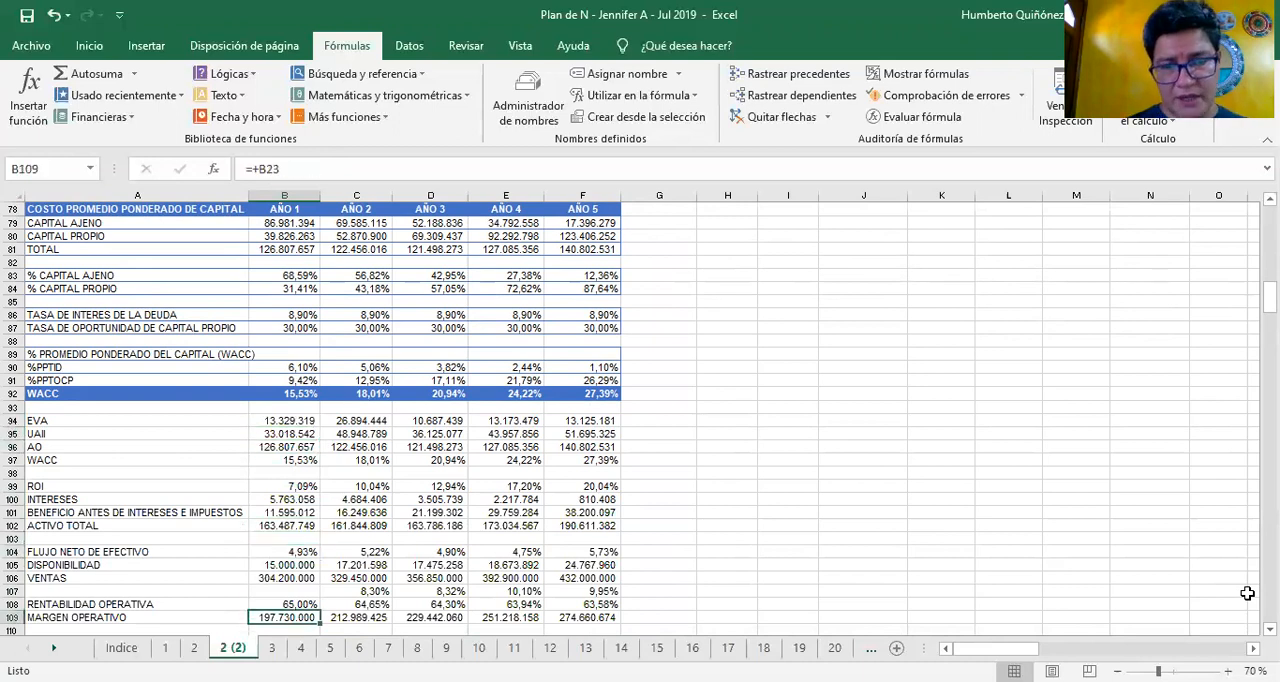
pyautogui.press('Up')
pyautogui.press('Up')
pyautogui.press('Up')
pyautogui.press('Up')
pyautogui.press('Up')
pyautogui.press('Up')
pyautogui.press('Up')
pyautogui.press('Up')
pyautogui.press('Up')
pyautogui.press('Up')
pyautogui.press('Up')
pyautogui.press('Up')
pyautogui.press('Up')
pyautogui.press('Up')
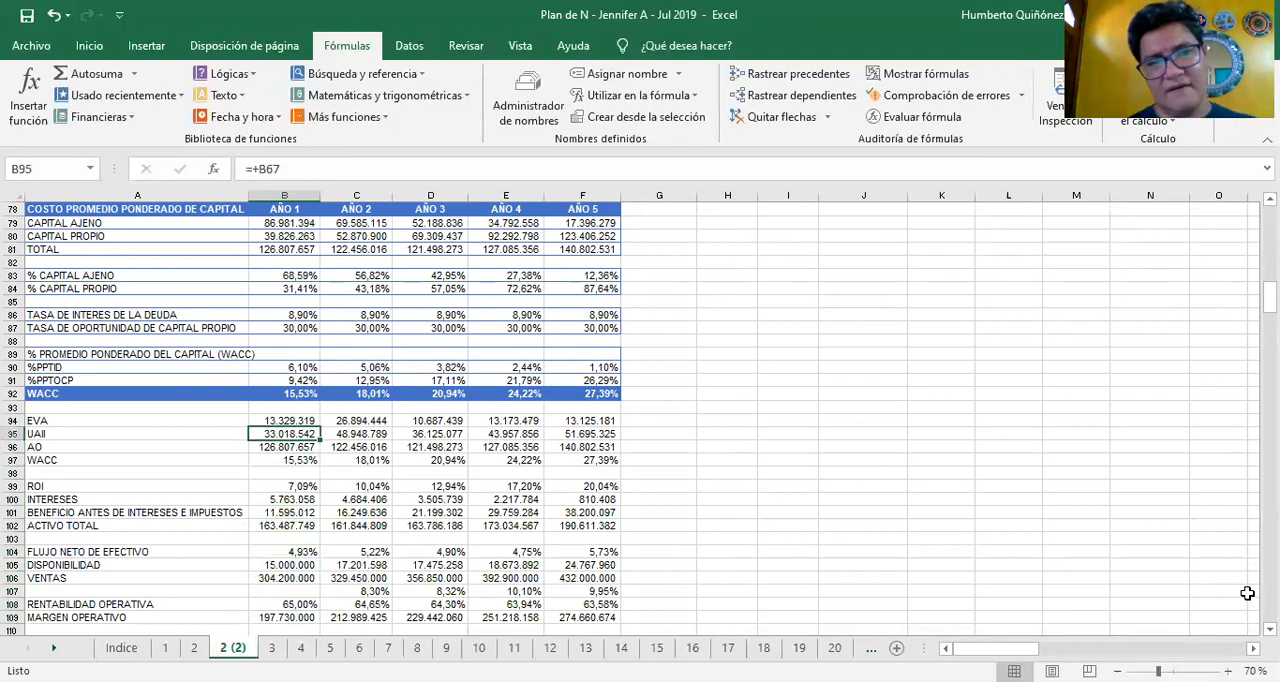
# Inspect the Year 1 formulas for EVA, UAII and AO in B94 to B96
pyautogui.press('Up')
pyautogui.press('F2')
pyautogui.press('Escape')
pyautogui.press('Down')
pyautogui.press('F2')
pyautogui.press('Escape')
pyautogui.press('Down')
pyautogui.press('F2')
pyautogui.press('Escape')
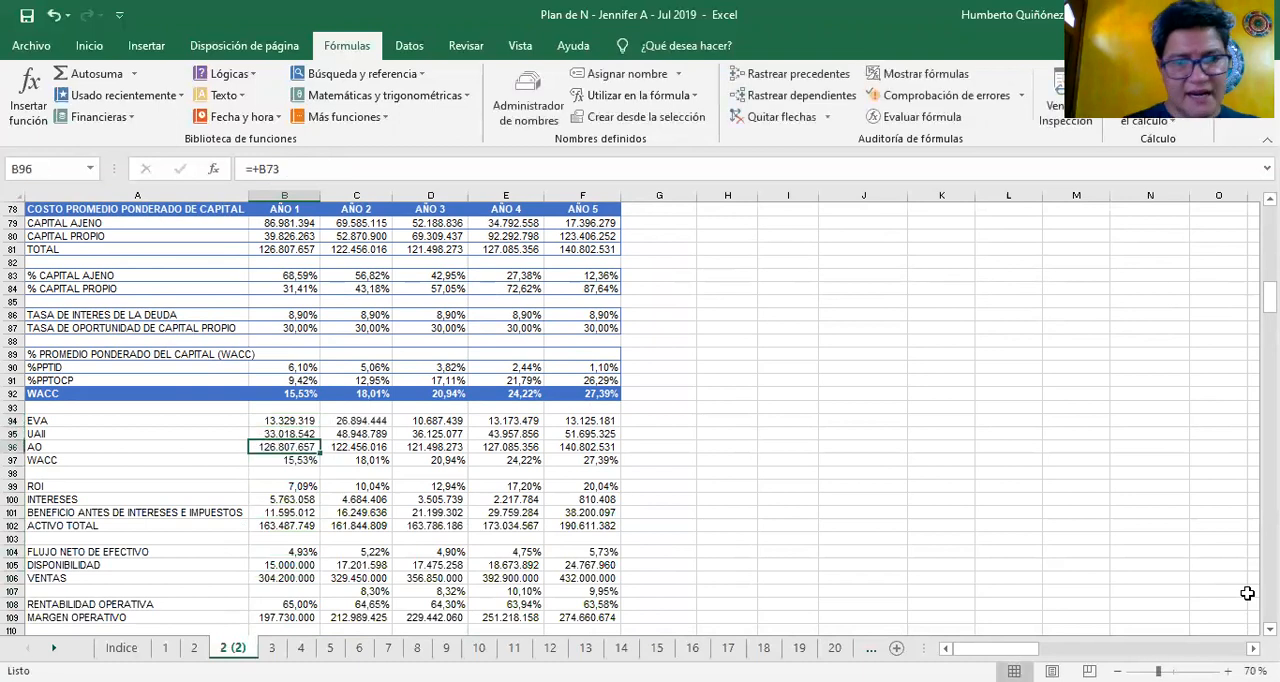
# Review the Year 1 figures from WACC in B97 through DISPONIBILIDAD and VENTAS to MARGEN OPERATIVO in B109
pyautogui.press('Down')
pyautogui.press('Down')
pyautogui.press('Down')
pyautogui.press('Down')
pyautogui.press('Down')
pyautogui.press('Down')
pyautogui.press('Down')
pyautogui.press('Down')
pyautogui.press('Down')
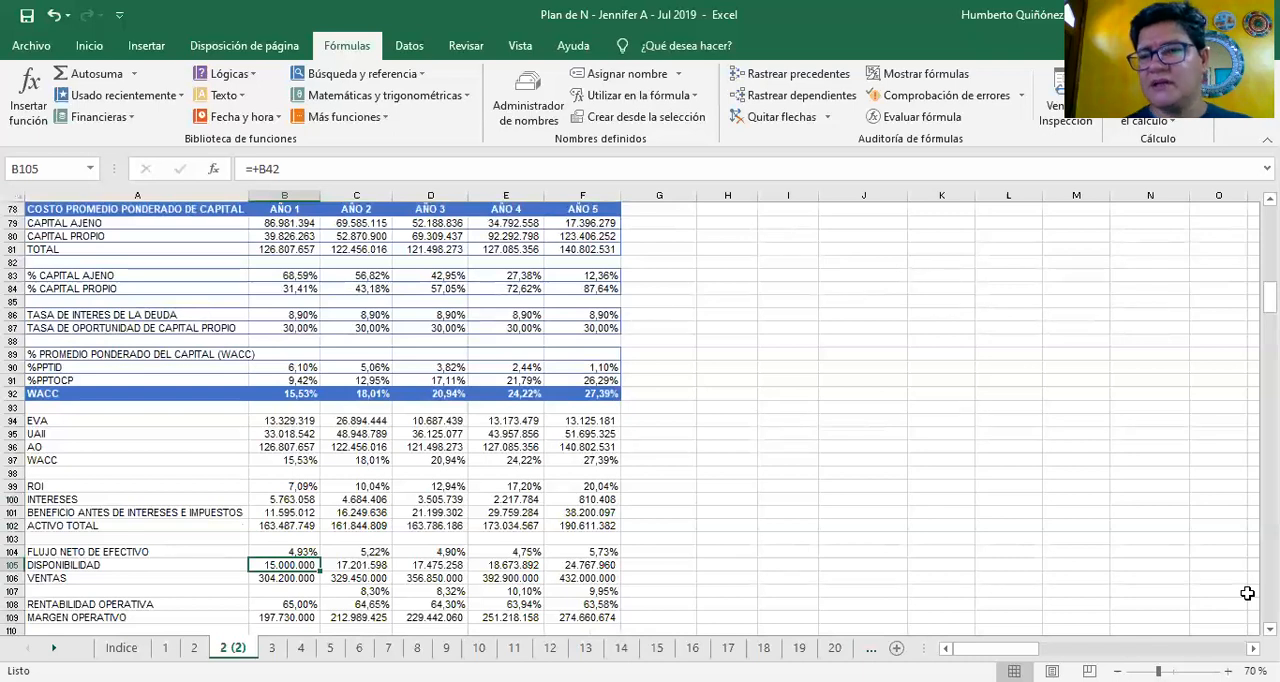
pyautogui.press('Down')
pyautogui.press('Down')
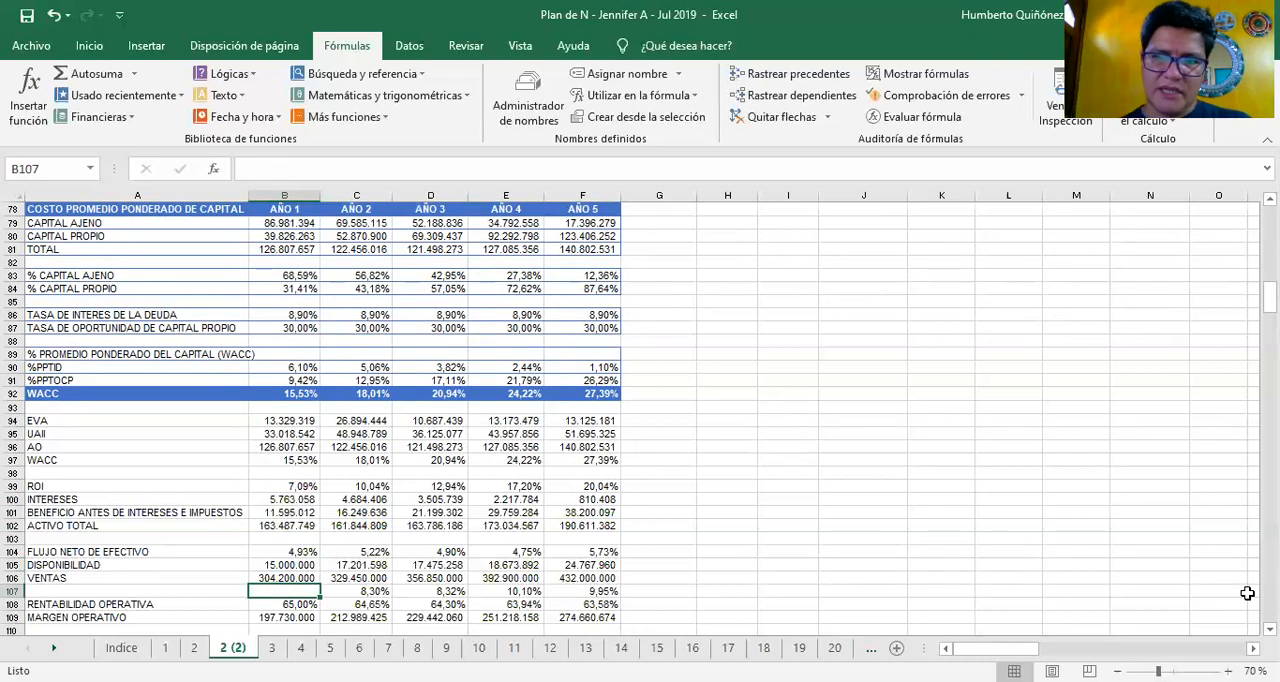
pyautogui.press('Down')
pyautogui.press('Down')
pyautogui.press('Down')
pyautogui.press('Down')
pyautogui.press('Down')
pyautogui.press('Down')
pyautogui.press('Down')
pyautogui.press('Down')
pyautogui.press('Down')
pyautogui.press('Down')
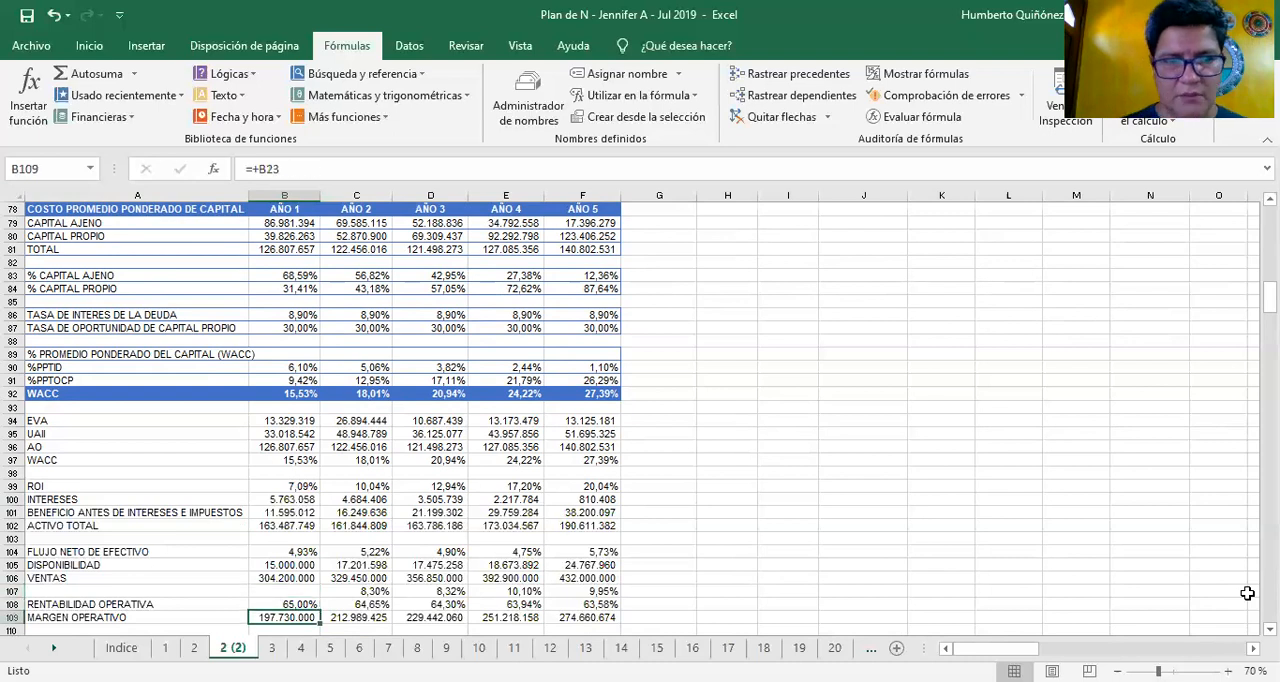
# Trace the Year 1 column back from VENTAS in B106 up to UAII in B95
pyautogui.press('Up')
pyautogui.press('Up')
pyautogui.press('Up')
pyautogui.press('Up')
pyautogui.press('Up')
pyautogui.press('Up')
pyautogui.press('Up')
pyautogui.press('Up')
pyautogui.press('Up')
pyautogui.press('Up')
pyautogui.press('Up')
pyautogui.press('Up')
pyautogui.press('Up')
pyautogui.press('Up')
pyautogui.press('Up')
pyautogui.press('Up')
pyautogui.press('Up')
pyautogui.press('Up')
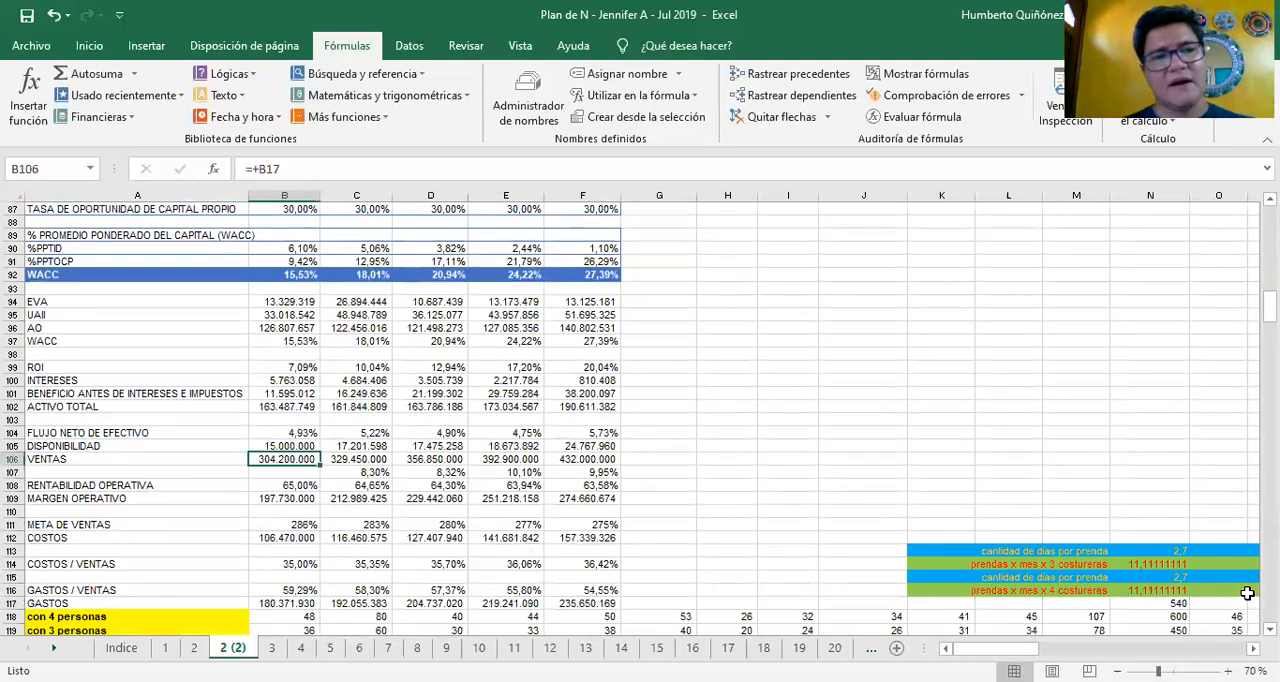
# Recheck the Year 1 EVA components around UAII and AO in B95 and B96
pyautogui.press('Up')
pyautogui.press('Up')
pyautogui.press('Up')
pyautogui.press('Up')
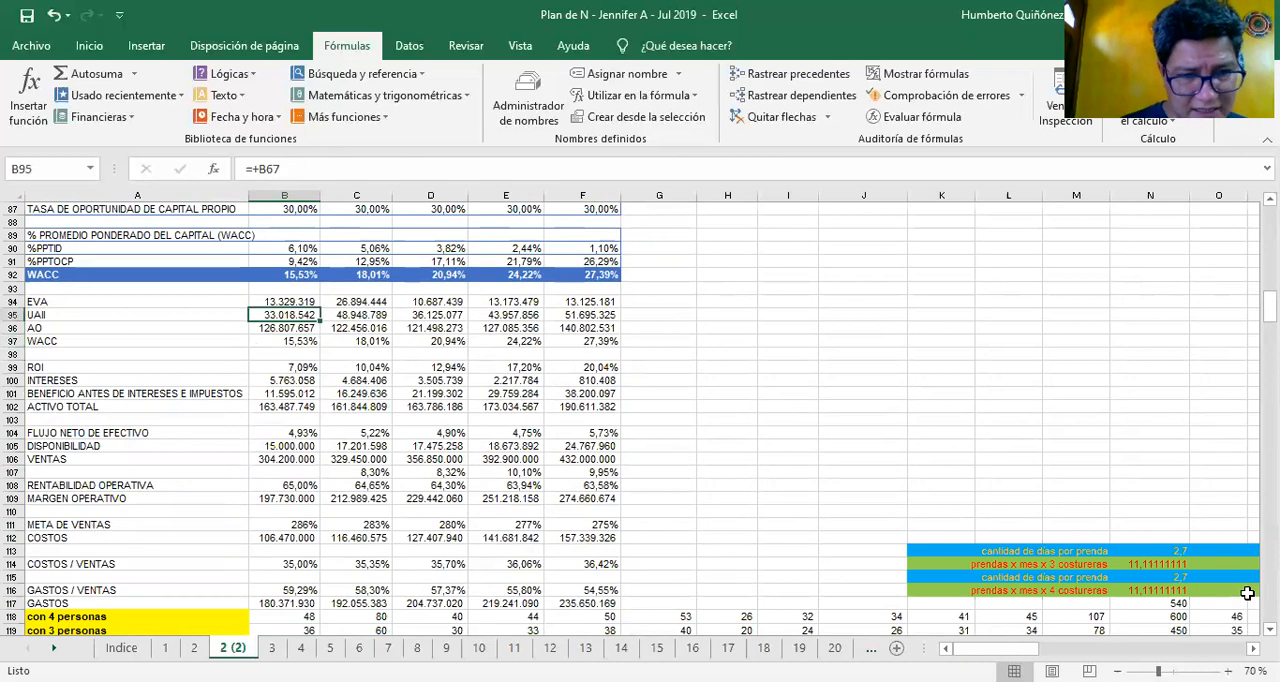
pyautogui.press('Down')
pyautogui.press('Down')
pyautogui.press('Down')
pyautogui.press('Up')
pyautogui.press('Up')
pyautogui.press('Up')
pyautogui.press('Up')
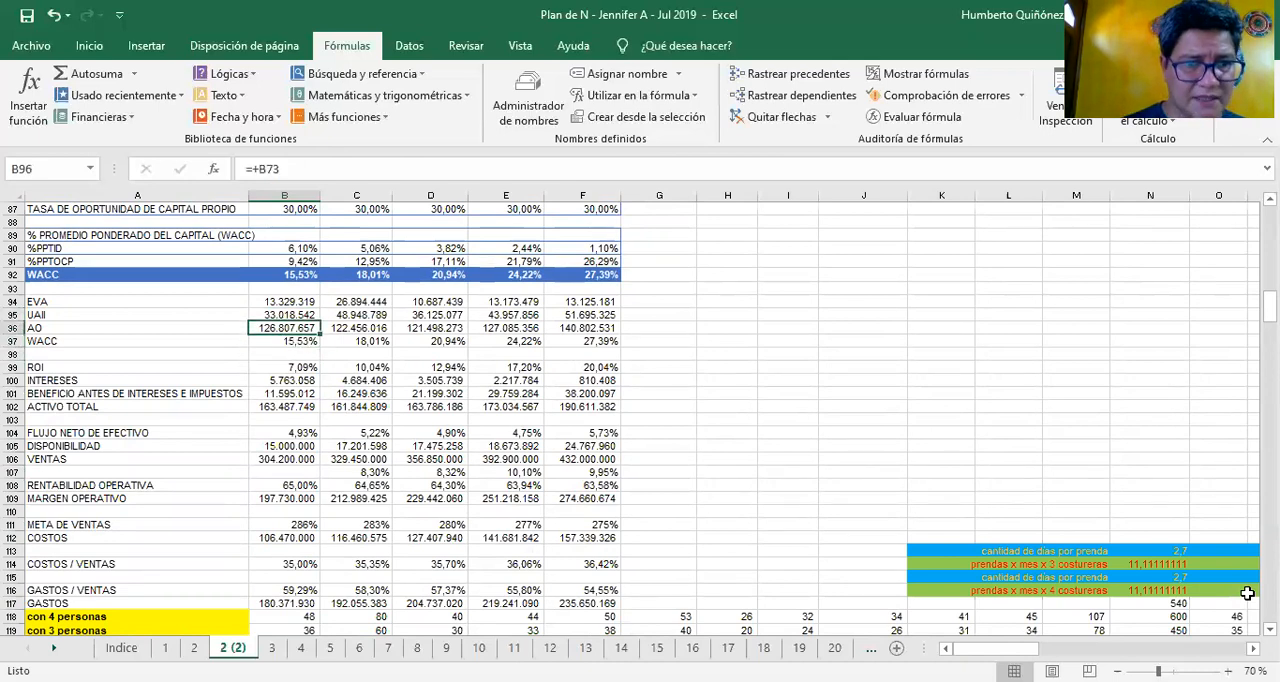
pyautogui.press('Down')
# Look over the Year 1 ROI block from INTERESES in B100 to FLUJO NETO DE EFECTIVO in B104
pyautogui.press('Down')
pyautogui.press('Down')
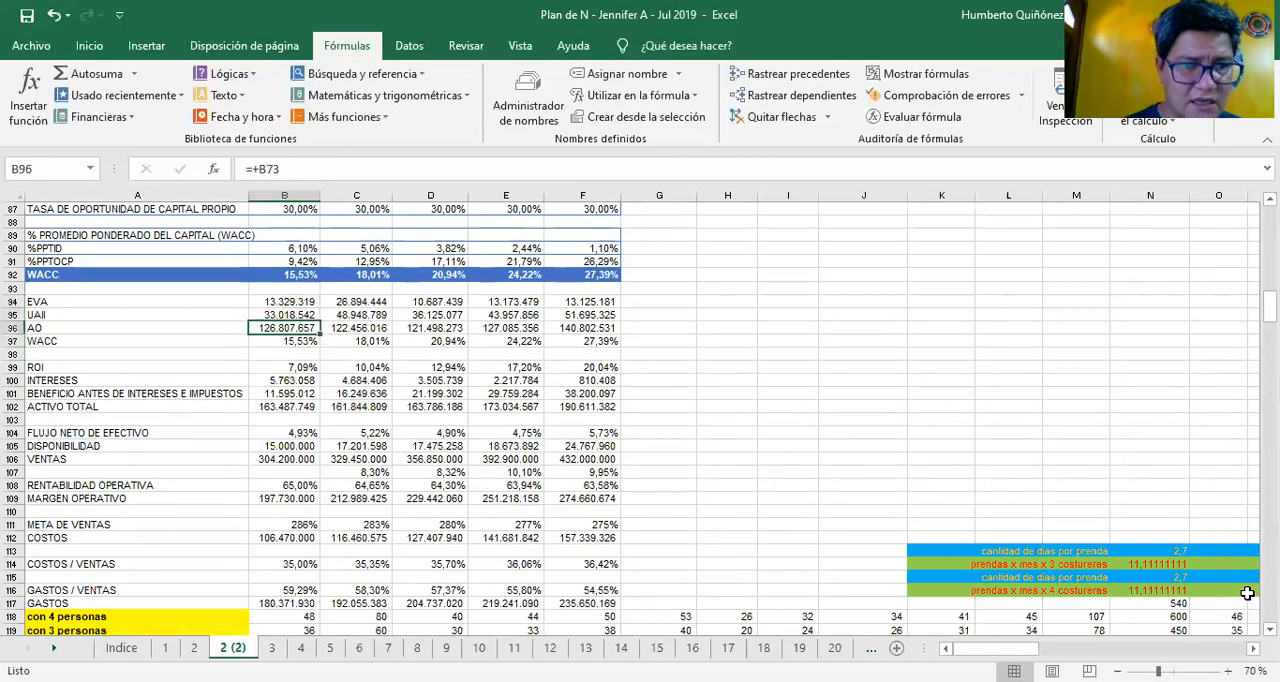
pyautogui.press('Down')
pyautogui.press('Down')
pyautogui.press('Down')
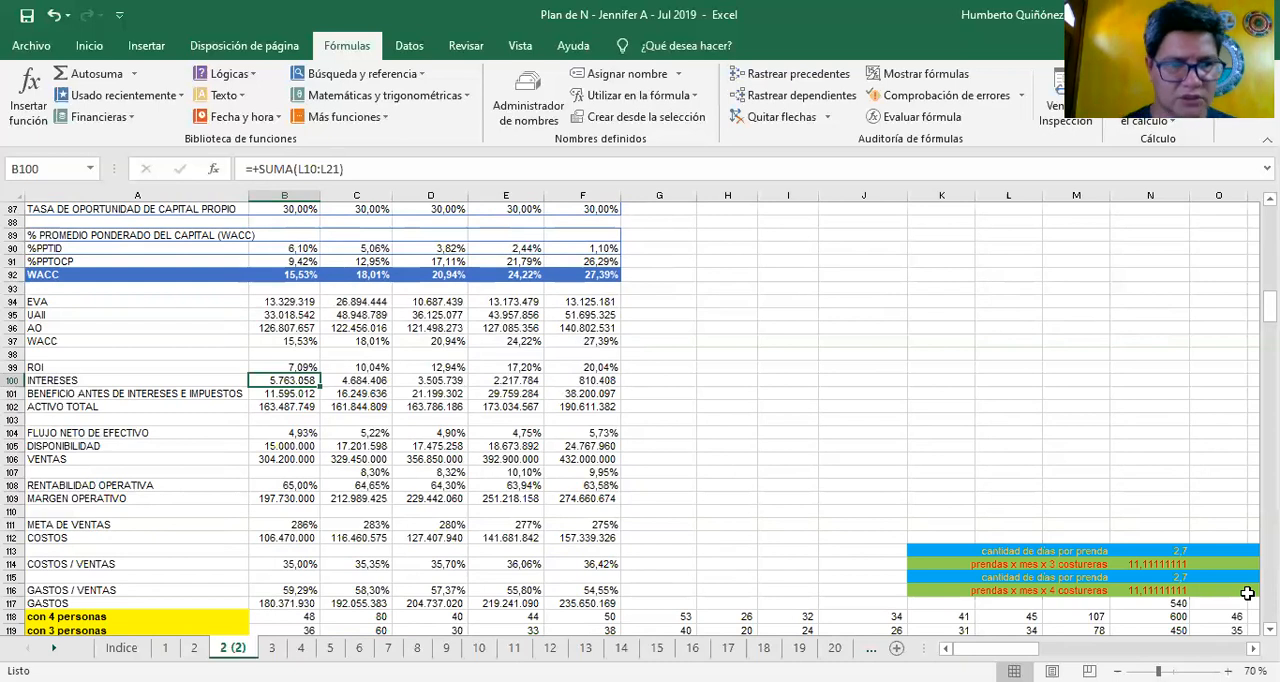
pyautogui.press('Down')
pyautogui.press('Down')
pyautogui.press('Down')
pyautogui.press('Down')
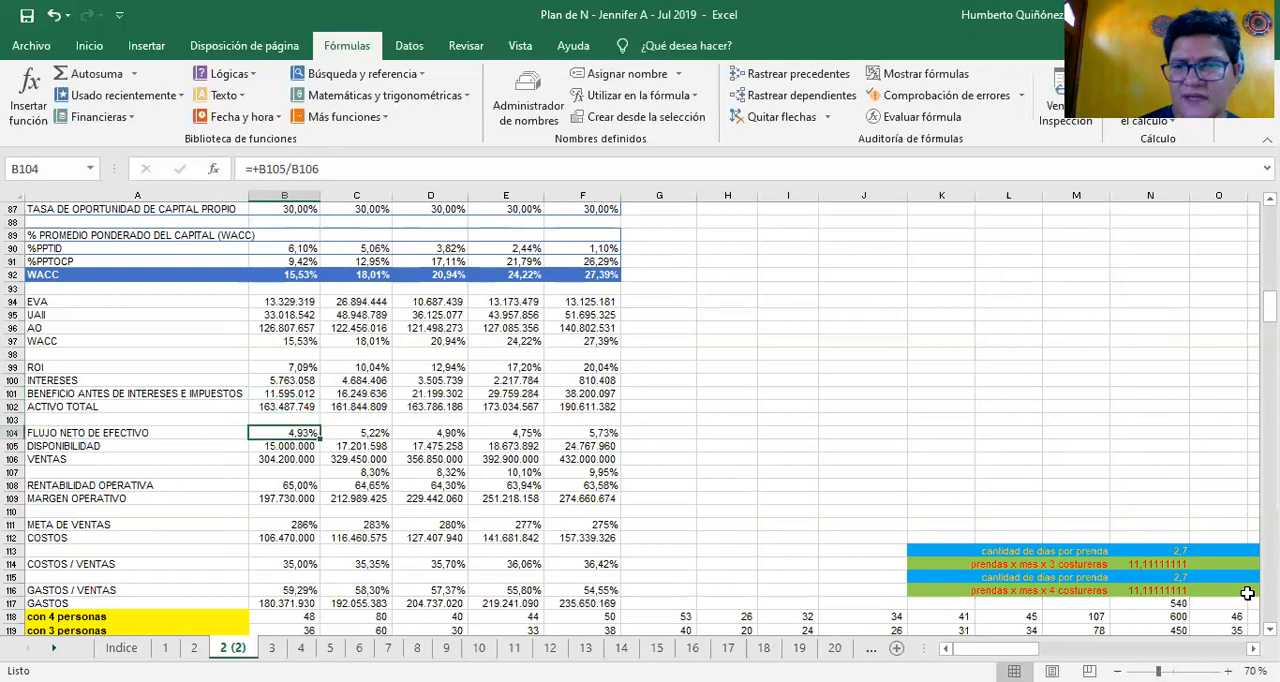
# Inspect the Year 1 formulas for ROI, INTERESES, BENEFICIO ANTES DE INTERESES E IMPUESTOS and ACTIVO TOTAL in B99 to B102
pyautogui.press('Up')
pyautogui.press('Up')
pyautogui.press('Up')
pyautogui.press('Up')
pyautogui.press('Up')
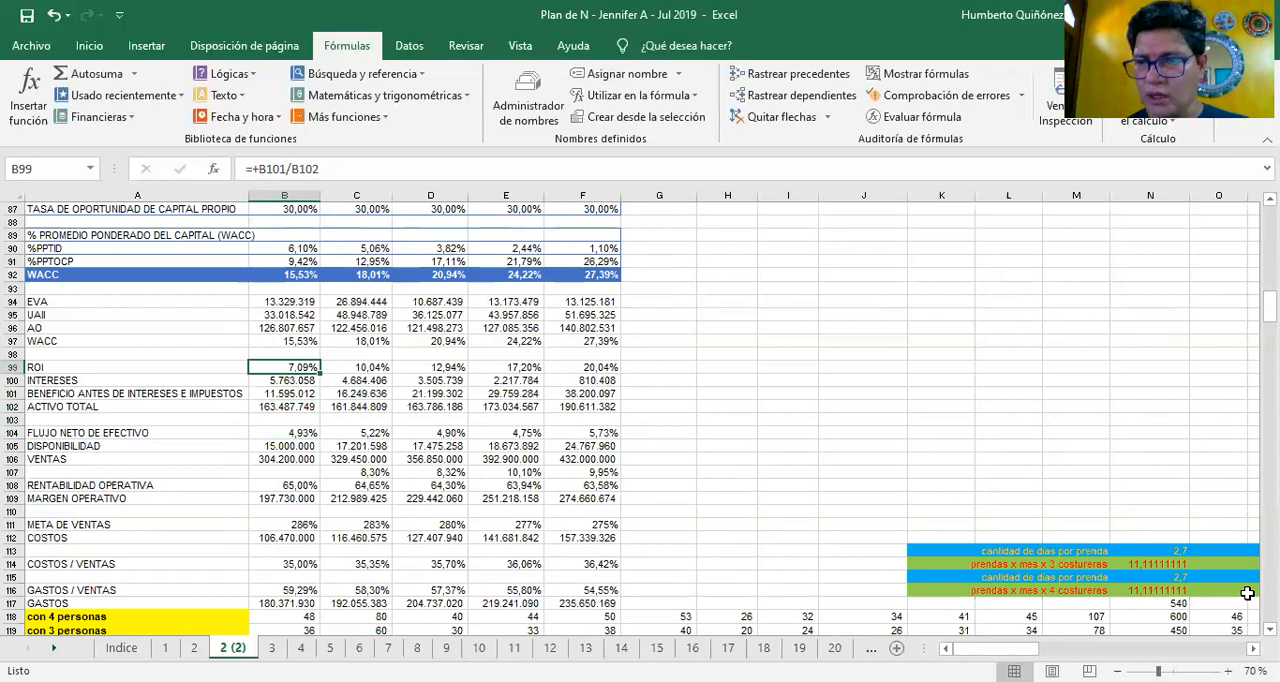
pyautogui.press('F2')
pyautogui.press('Return')
pyautogui.press('F2')
pyautogui.press('Escape')
pyautogui.press('Return')
pyautogui.press('F2')
pyautogui.press('Return')
pyautogui.press('F2')
pyautogui.press('Return')
# Check DISPONIBILIDAD in B105 for Year 1, then revisit WACC in B97 and UAII in B95
pyautogui.press('Down')
pyautogui.press('Down')
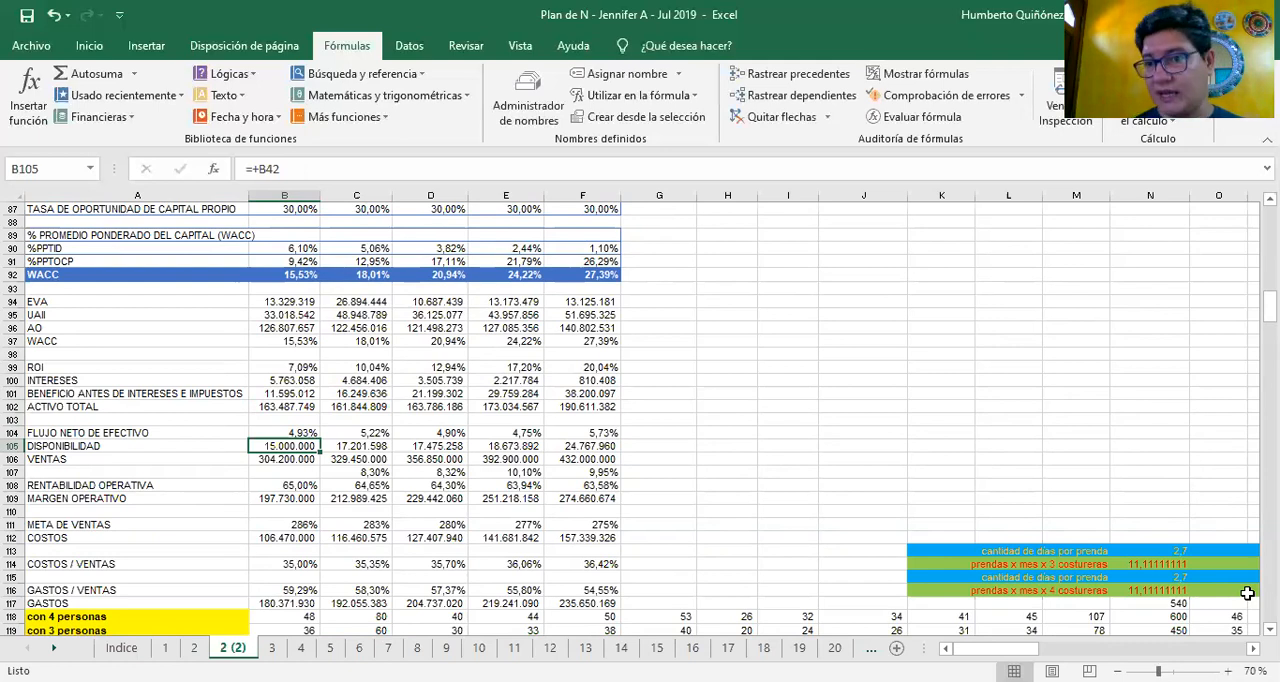
pyautogui.press('Up')
pyautogui.press('Up')
pyautogui.press('Up')
pyautogui.press('Up')
pyautogui.press('Up')
pyautogui.press('Up')
pyautogui.press('Up')
pyautogui.press('Up')
pyautogui.press('Up')
pyautogui.press('Up')
pyautogui.press('Up')
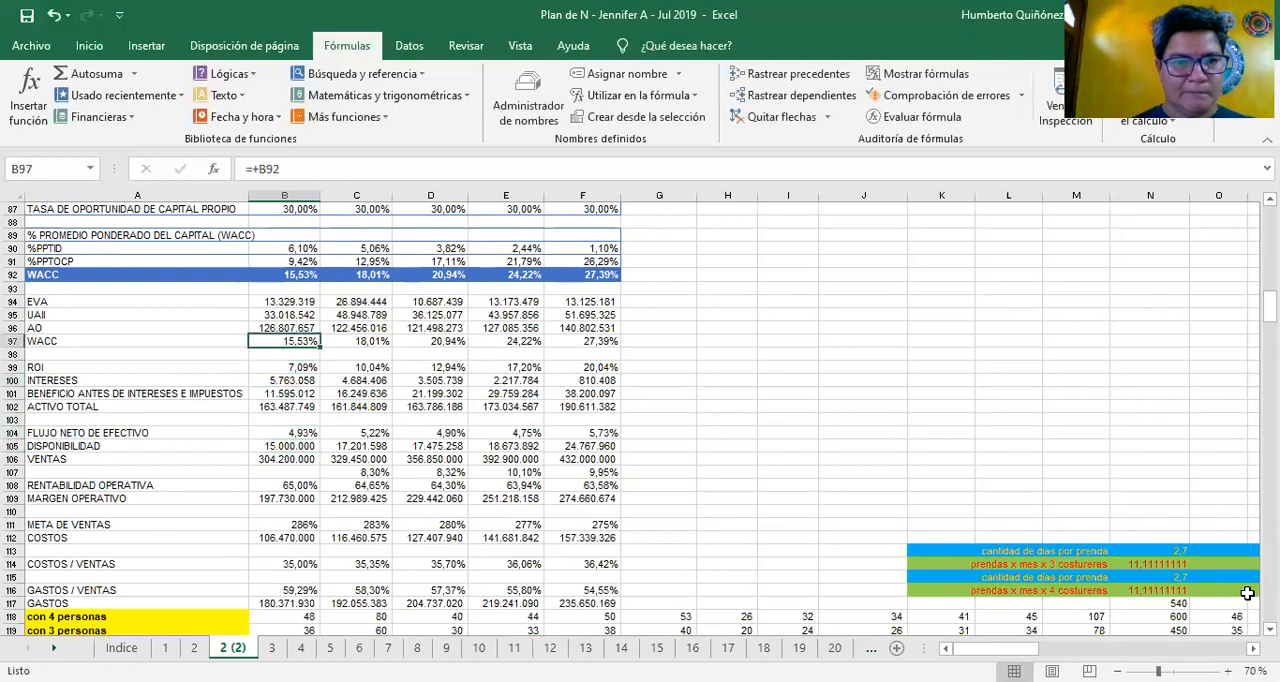
pyautogui.press('Down')
pyautogui.press('Down')
pyautogui.press('Down')
pyautogui.press('Down')
pyautogui.press('Down')
pyautogui.press('Down')
pyautogui.press('Down')
pyautogui.press('Down')
pyautogui.press('Down')
pyautogui.press('Down')
pyautogui.press('Down')
pyautogui.press('Down')
pyautogui.press('Down')
pyautogui.press('Down')
pyautogui.press('Down')
pyautogui.press('Down')
pyautogui.press('Down')
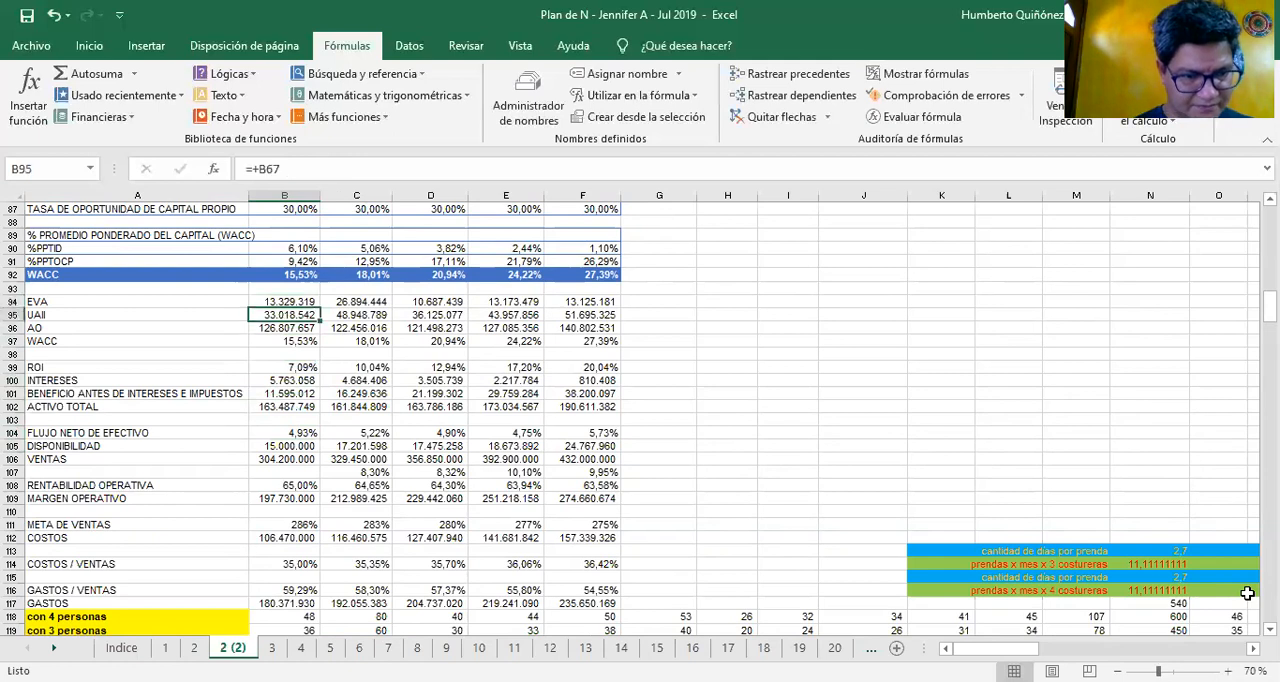
# Examine the Year 1 COSTOS and COSTOS / VENTAS formulas in B112 and B114
pyautogui.press('Down')
pyautogui.press('Down')
pyautogui.press('Down')
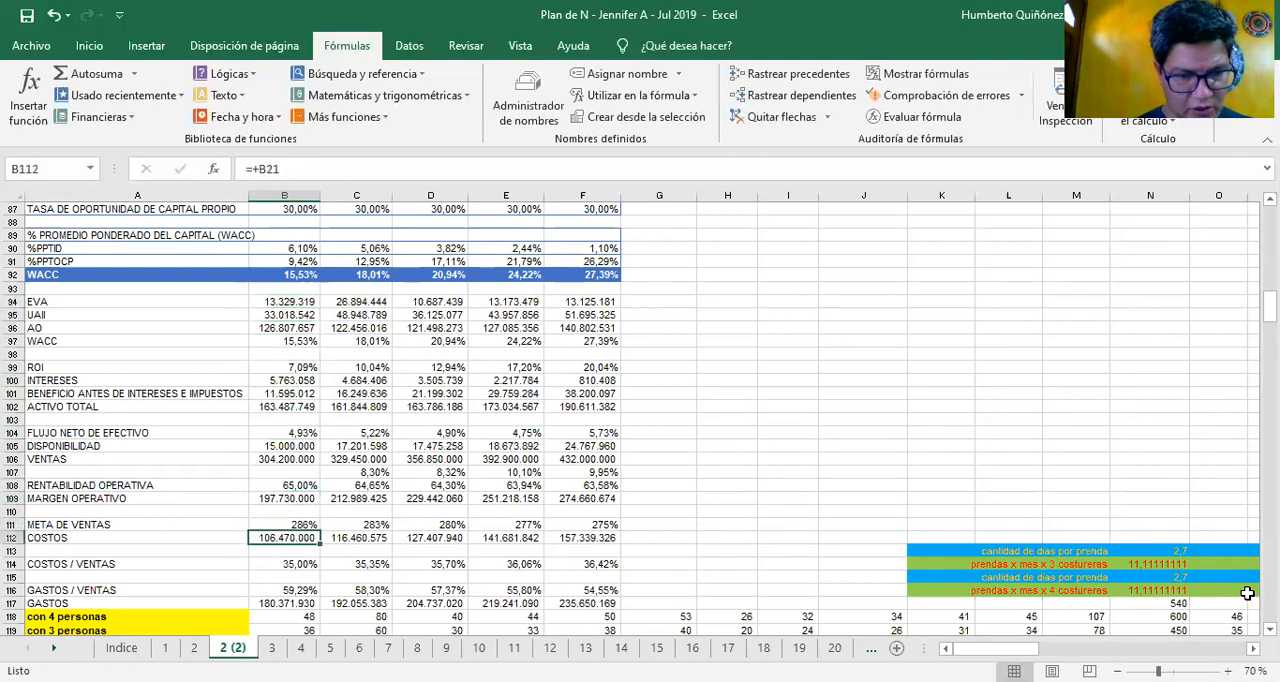
pyautogui.press('Down')
pyautogui.press('Up')
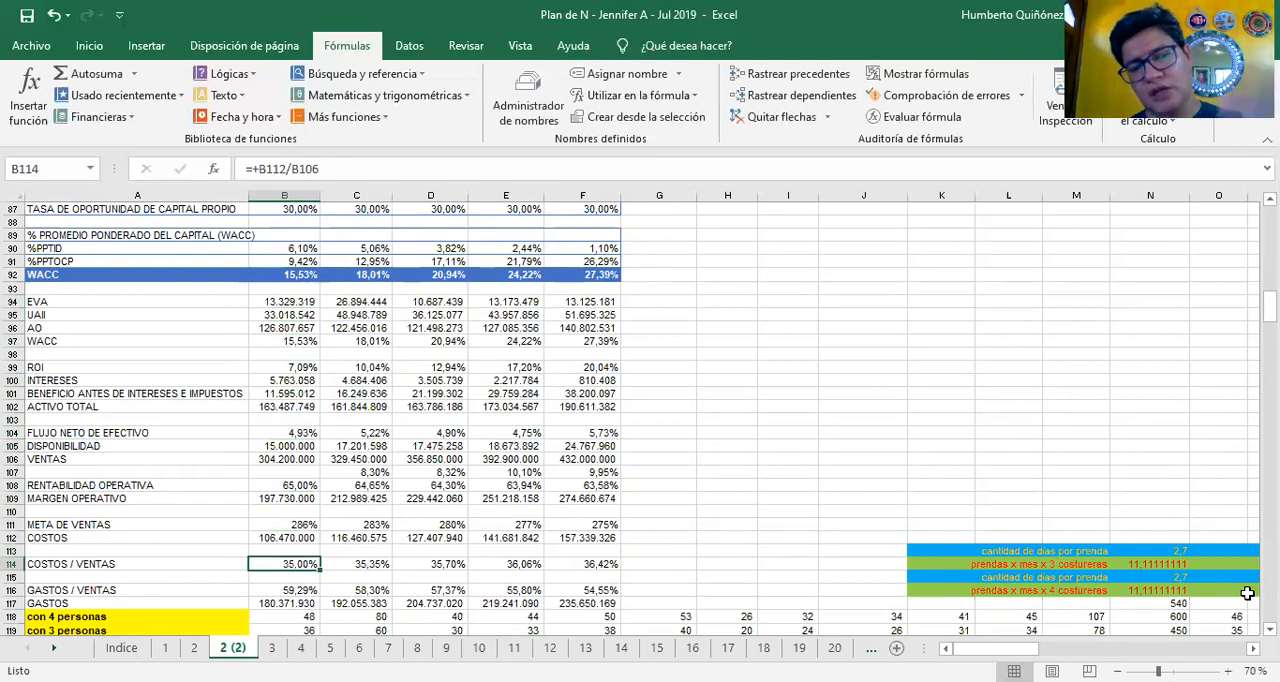
pyautogui.press('Up')
pyautogui.press('Up')
pyautogui.press('Up')
pyautogui.press('Up')
pyautogui.press('Up')
# Look over the MES1 quantities and the percentage share of each garment in rows 118 to 128
pyautogui.press('Down')
pyautogui.press('Down')
pyautogui.press('Down')
pyautogui.press('Down')
pyautogui.press('Down')
pyautogui.press('Down')
pyautogui.press('Down')
pyautogui.press('Down')
pyautogui.press('Down')
pyautogui.press('Down')
pyautogui.press('Down')
pyautogui.press('Down')
pyautogui.press('Down')
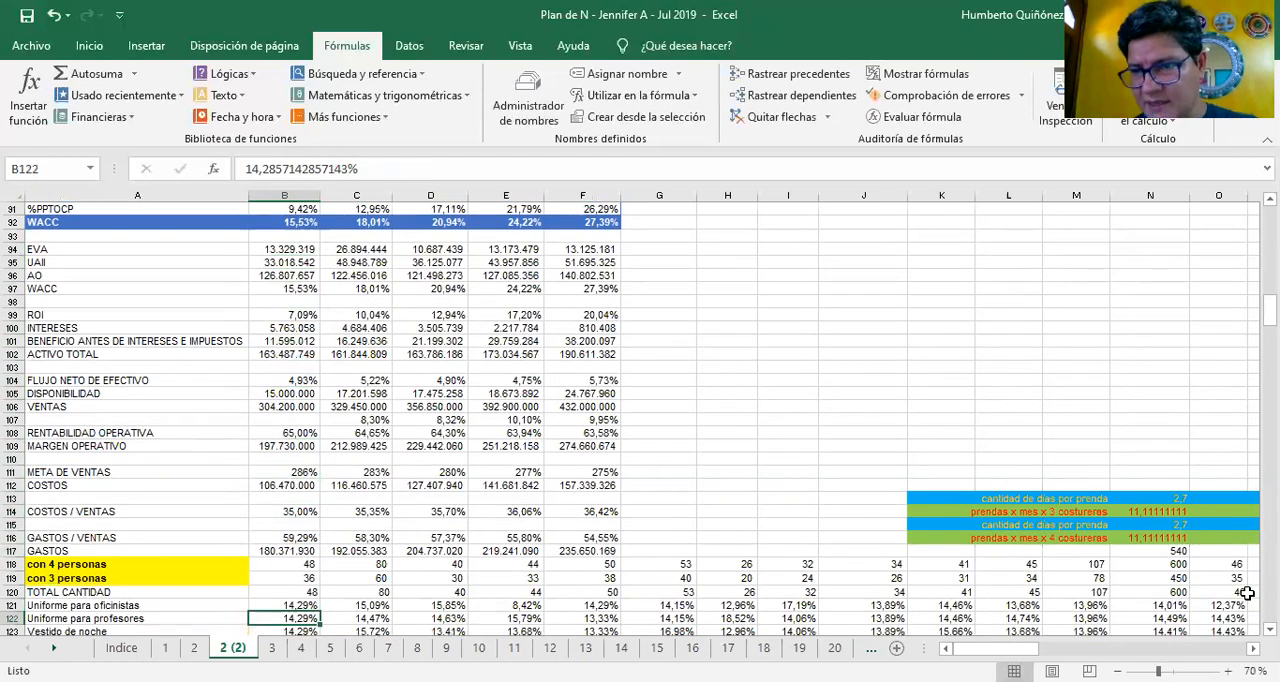
pyautogui.press('Down')
pyautogui.press('Down')
pyautogui.press('Down')
pyautogui.press('Down')
pyautogui.press('Down')
pyautogui.press('Down')
pyautogui.press('Down')
pyautogui.press('Down')
pyautogui.press('Down')
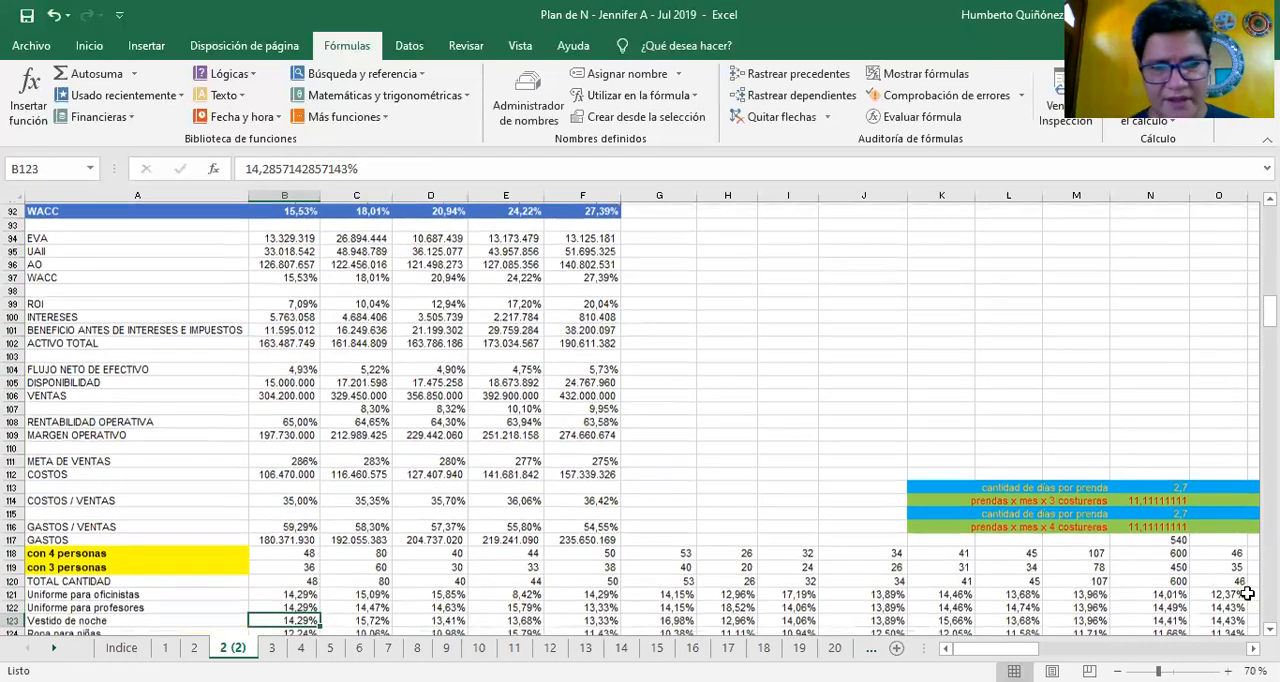
pyautogui.press('Up')
pyautogui.press('Up')
pyautogui.press('Up')
pyautogui.press('Up')
pyautogui.press('Up')
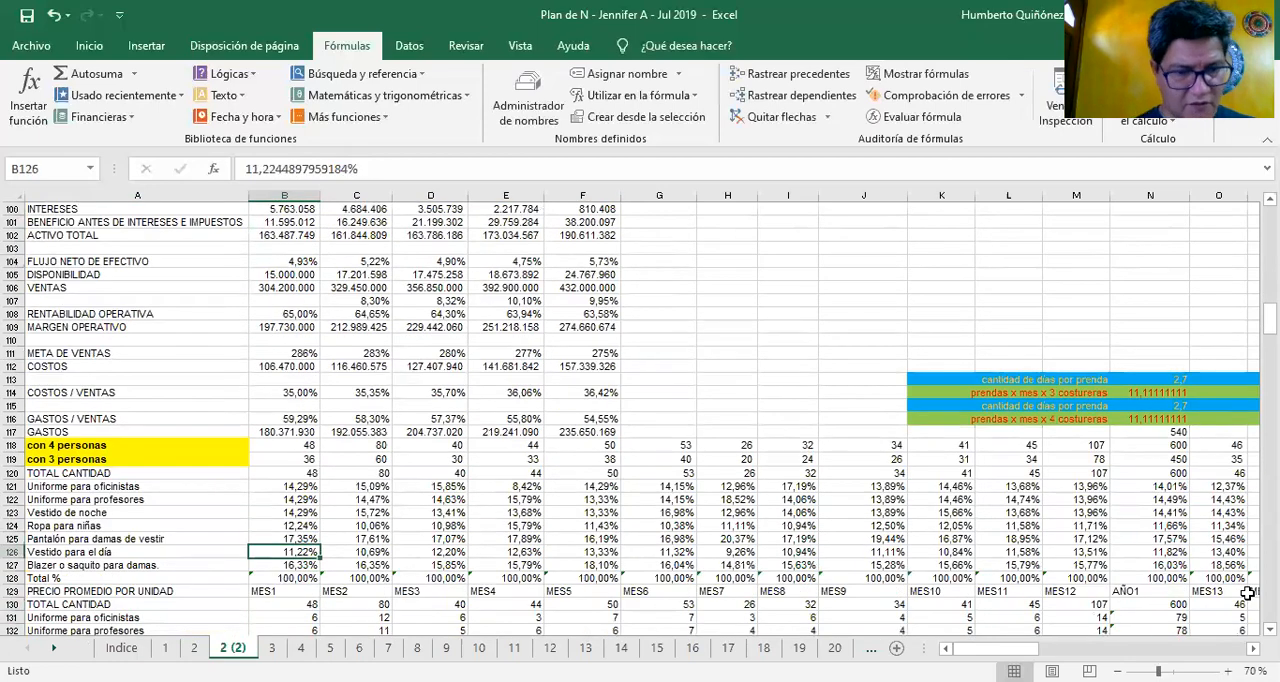
# Review the MES1 units, PRECIO PROMEDIO POR UNIDAD and VENTA POR PRODUCTO blocks, down to the unit cost in B163
pyautogui.press('Down')
pyautogui.press('Down')
pyautogui.press('Down')
pyautogui.press('Down')
pyautogui.press('Down')
pyautogui.press('Down')
pyautogui.press('Down')
pyautogui.press('Down')
pyautogui.press('Down')
pyautogui.press('Down')
pyautogui.press('Down')
pyautogui.press('Down')
pyautogui.press('Down')
pyautogui.press('Down')
pyautogui.press('Down')
pyautogui.press('Down')
pyautogui.press('Down')
pyautogui.press('Down')
pyautogui.press('Down')
pyautogui.press('Down')
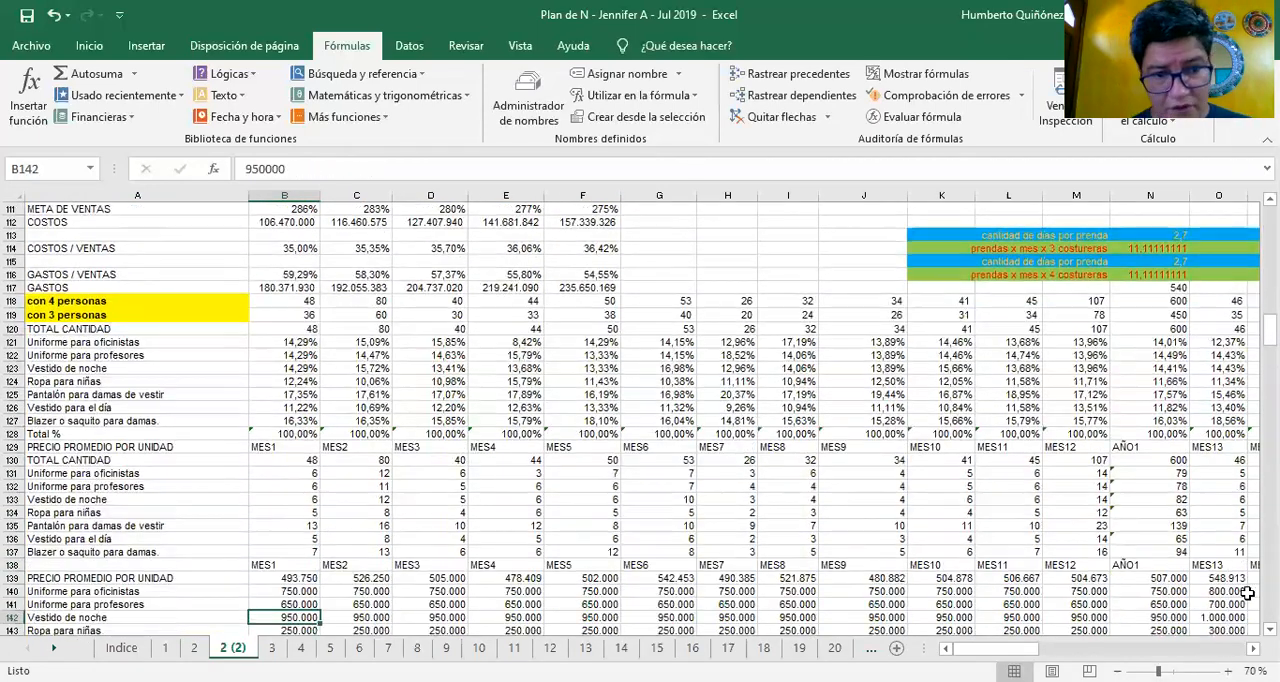
pyautogui.press('Down')
pyautogui.press('Down')
pyautogui.press('Down')
pyautogui.press('Down')
pyautogui.press('Down')
pyautogui.press('Down')
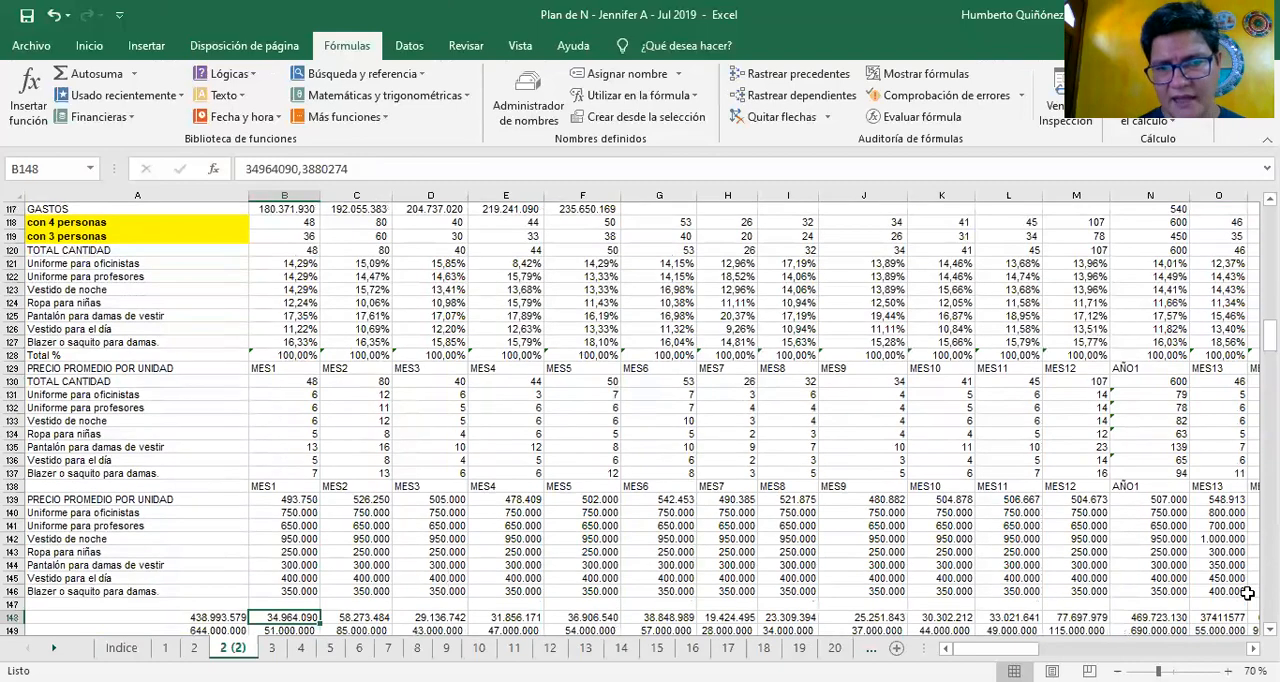
pyautogui.press('Down')
pyautogui.press('Down')
pyautogui.press('Down')
pyautogui.press('Down')
pyautogui.press('Down')
pyautogui.press('Down')
pyautogui.press('Down')
pyautogui.press('Down')
pyautogui.press('Down')
pyautogui.press('Down')
pyautogui.press('Down')
pyautogui.press('Down')
pyautogui.press('Down')
pyautogui.press('Down')
pyautogui.press('Down')
pyautogui.press('Down')
pyautogui.press('Down')
pyautogui.press('Down')
pyautogui.press('Down')
pyautogui.press('Down')
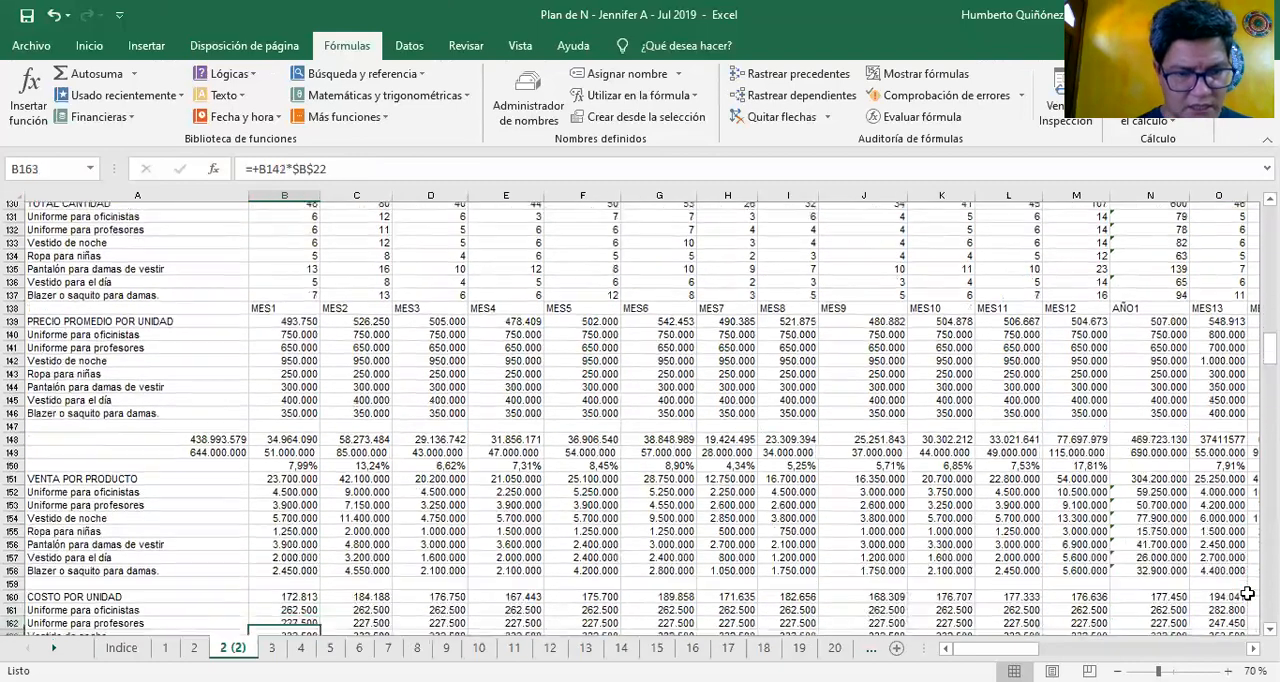
# Look over the COSTO POR UNIDAD and COSTO TOTAL blocks down to the raw-material detail for Uniforme para oficinistas in row 181
pyautogui.press('Down')
pyautogui.press('Down')
pyautogui.press('Down')
pyautogui.press('Down')
pyautogui.press('Down')
pyautogui.press('Down')
pyautogui.press('Down')
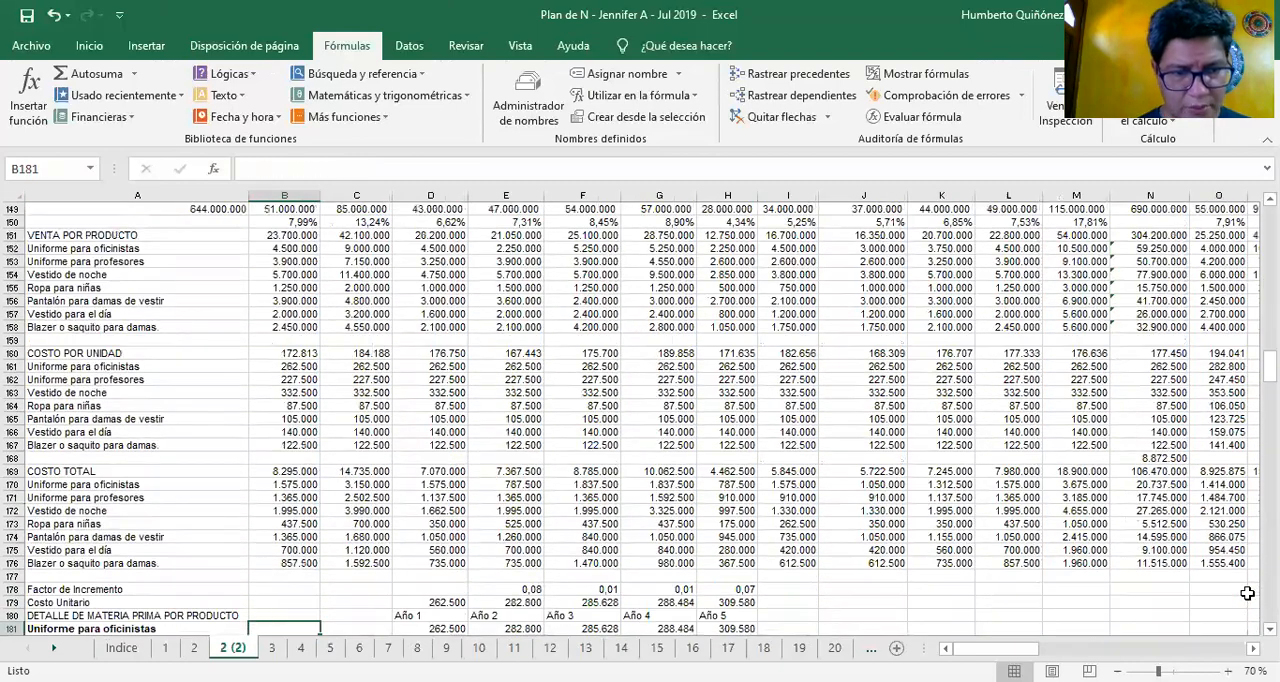
pyautogui.press('Down')
pyautogui.press('Down')
pyautogui.press('Down')
pyautogui.press('Down')
pyautogui.press('Down')
pyautogui.press('Down')
# Recheck the MES1 garment cost formulas under COSTO POR UNIDAD and COSTO TOTAL in B162, B170 and B172
pyautogui.press('Up')
pyautogui.press('Up')
pyautogui.press('Up')
pyautogui.press('Up')
pyautogui.press('Up')
pyautogui.press('Up')
pyautogui.press('Up')
pyautogui.press('Up')
pyautogui.press('Up')
pyautogui.press('Up')
pyautogui.press('Up')
pyautogui.press('Up')
pyautogui.press('Up')
pyautogui.press('Up')
pyautogui.press('Up')
pyautogui.press('Up')
pyautogui.press('Up')
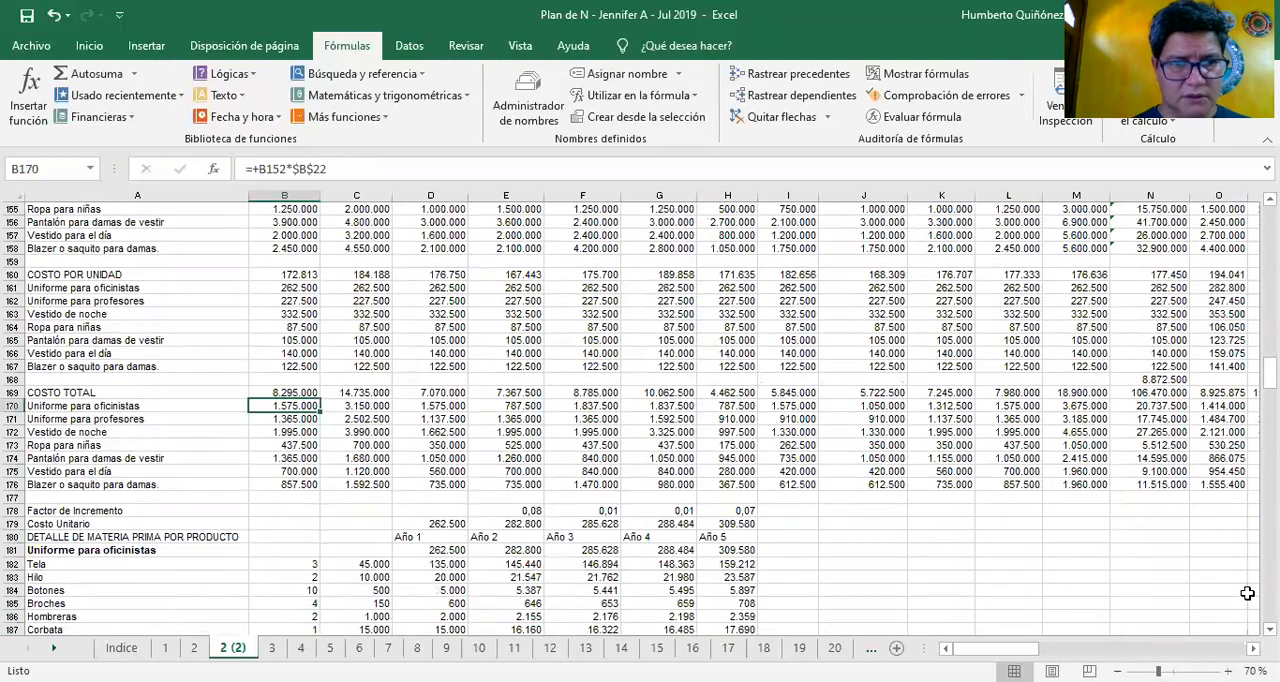
pyautogui.press('Up')
pyautogui.press('Up')
pyautogui.press('Up')
pyautogui.press('Up')
pyautogui.press('Up')
pyautogui.press('Up')
pyautogui.press('Up')
pyautogui.press('Up')
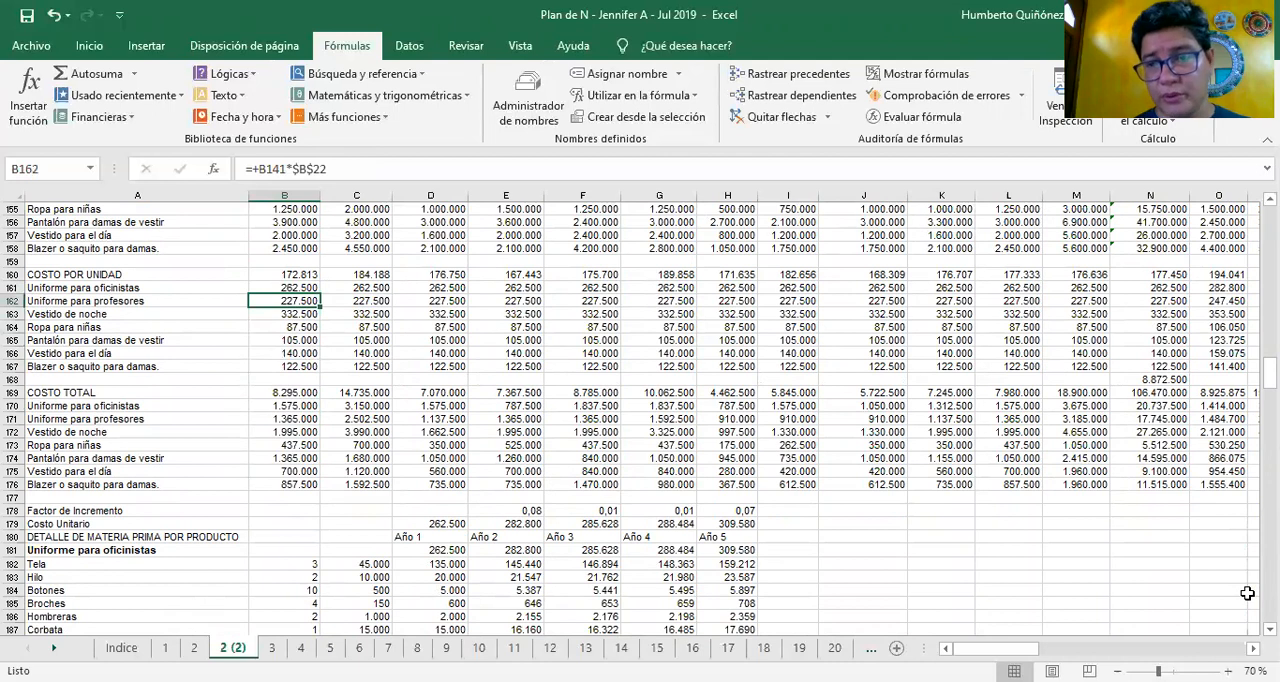
pyautogui.press('Down')
pyautogui.press('Down')
pyautogui.press('Down')
pyautogui.press('Down')
pyautogui.press('Down')
pyautogui.press('Down')
pyautogui.press('Down')
pyautogui.press('Down')
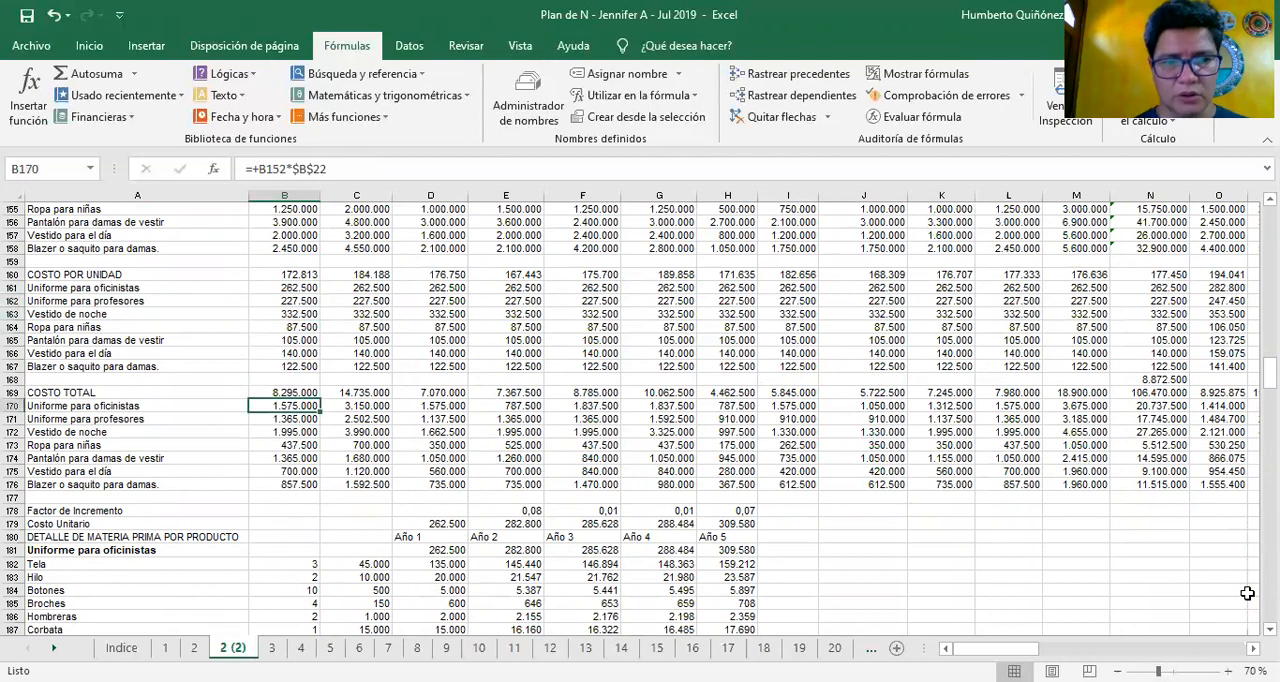
pyautogui.press('Down')
pyautogui.press('Down')
pyautogui.press('Down')
pyautogui.press('Down')
pyautogui.press('Down')
pyautogui.press('Down')
pyautogui.press('Down')
pyautogui.press('Down')
pyautogui.press('Down')
pyautogui.press('Down')
pyautogui.press('Down')
pyautogui.press('Down')
pyautogui.press('Down')
pyautogui.press('Down')
pyautogui.press('Down')
pyautogui.press('Down')
pyautogui.press('Down')
pyautogui.press('Down')
pyautogui.press('Down')
pyautogui.press('Down')
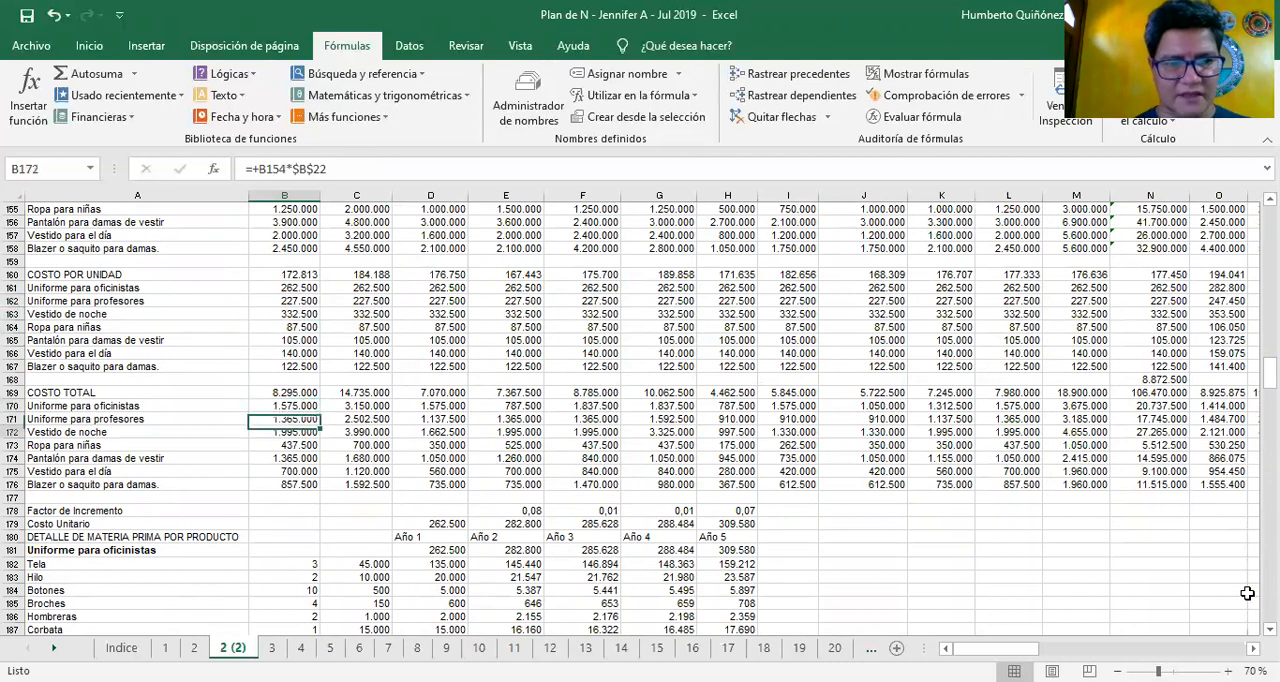
# Examine the DETALLE DE MATERIA PRIMA POR PRODUCTO tables from Uniforme para oficinistas down to Vestido para el día in row 258
pyautogui.press('Down')
pyautogui.press('Down')
pyautogui.press('Down')
pyautogui.press('Down')
pyautogui.press('Down')
pyautogui.press('Down')
pyautogui.press('Down')
pyautogui.press('Down')
pyautogui.press('Down')
pyautogui.press('Down')
pyautogui.press('Down')
pyautogui.press('Down')
pyautogui.press('Down')
pyautogui.press('Down')
pyautogui.press('Down')
pyautogui.press('Down')
pyautogui.press('Down')
pyautogui.press('Down')
pyautogui.press('Down')
pyautogui.press('Down')
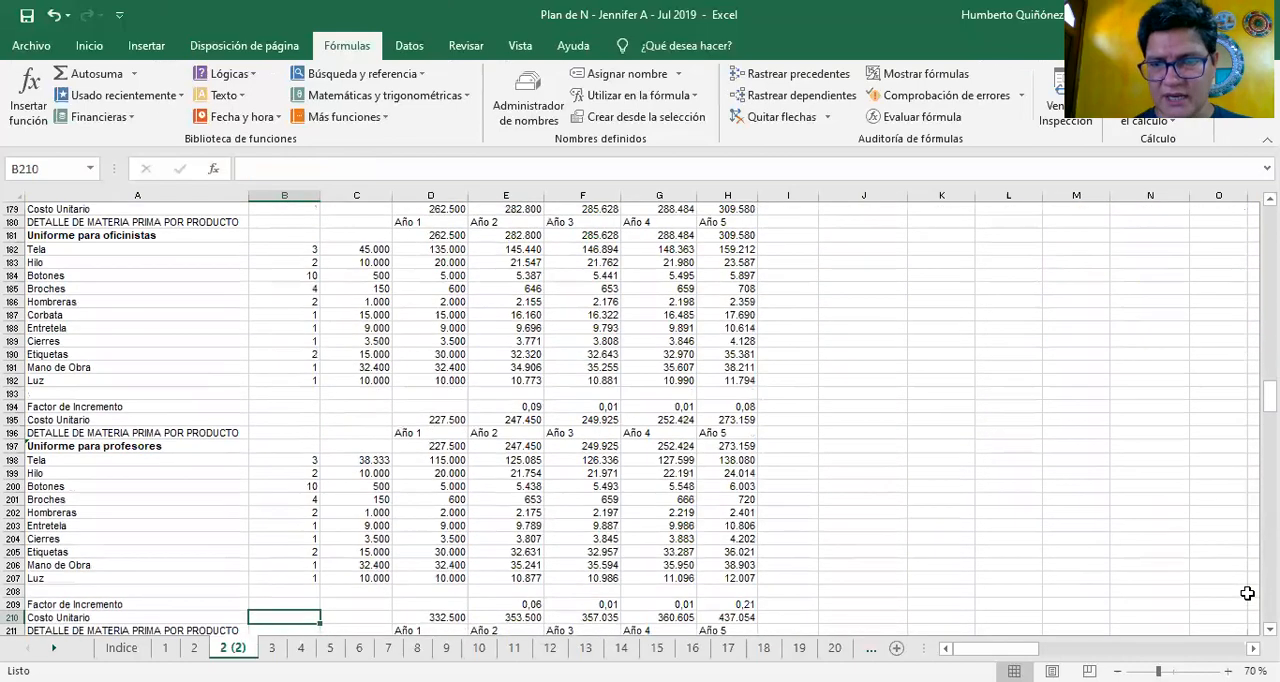
pyautogui.press('Down')
pyautogui.press('Down')
pyautogui.press('Down')
pyautogui.press('Down')
pyautogui.press('Down')
pyautogui.press('Down')
pyautogui.press('Down')
pyautogui.press('Down')
pyautogui.press('Down')
pyautogui.press('Down')
pyautogui.press('Down')
pyautogui.press('Down')
pyautogui.press('Down')
pyautogui.press('Down')
pyautogui.press('Down')
pyautogui.press('Down')
pyautogui.press('Down')
pyautogui.press('Down')
pyautogui.press('Down')
pyautogui.press('Down')
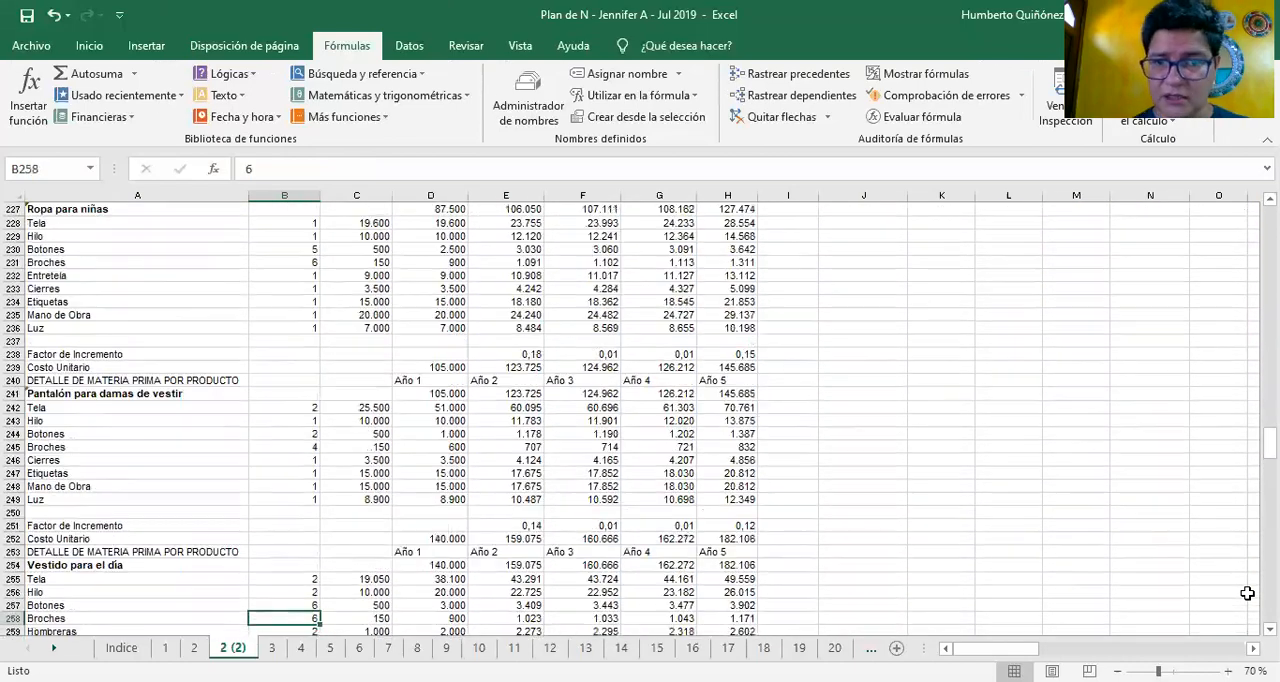
# Look over the Blazer o saquito para damas raw-material detail and continue to Facturación under Calculo de participación Per Cápita in B280
pyautogui.press('Down')
pyautogui.press('Down')
pyautogui.press('Down')
pyautogui.press('Down')
pyautogui.press('Down')
pyautogui.press('Down')
pyautogui.press('Down')
pyautogui.press('Down')
pyautogui.press('Down')
pyautogui.press('Down')
pyautogui.press('Down')
pyautogui.press('Down')
pyautogui.press('Down')
pyautogui.press('Down')
pyautogui.press('Down')
pyautogui.press('Down')
pyautogui.press('Down')
pyautogui.press('Down')
pyautogui.press('Down')
pyautogui.press('Down')
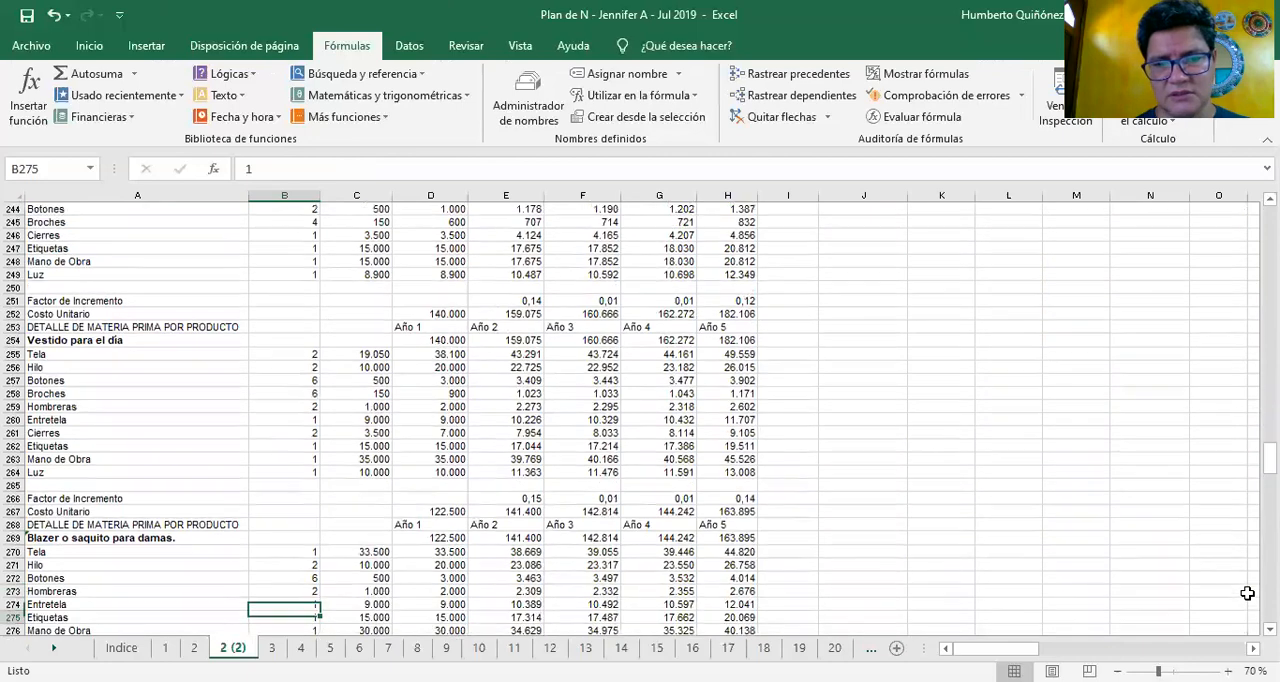
pyautogui.press('Up')
pyautogui.press('Up')
pyautogui.press('Up')
pyautogui.press('Up')
pyautogui.press('Up')
pyautogui.press('Up')
pyautogui.press('Up')
pyautogui.press('Up')
pyautogui.press('Up')
pyautogui.press('Up')
pyautogui.press('Up')
pyautogui.press('Up')
pyautogui.press('Up')
pyautogui.press('Up')
pyautogui.press('Up')
pyautogui.press('Up')
pyautogui.press('Up')
pyautogui.press('Up')
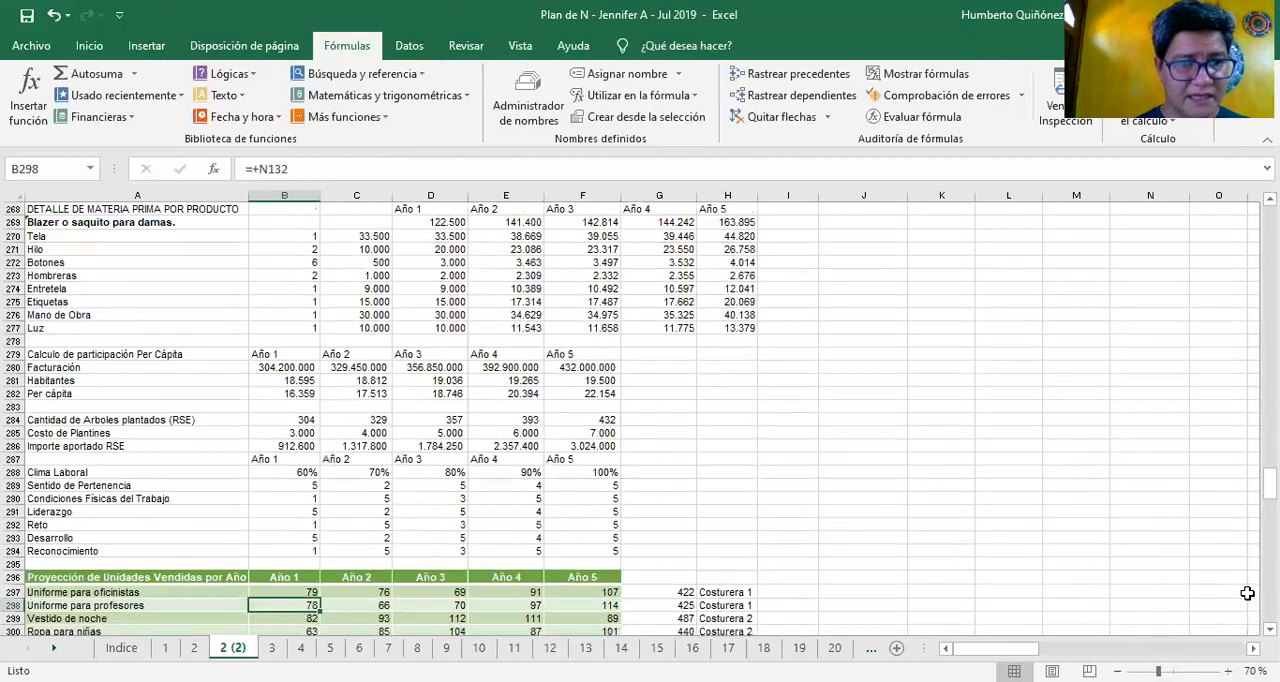
pyautogui.press('Up')
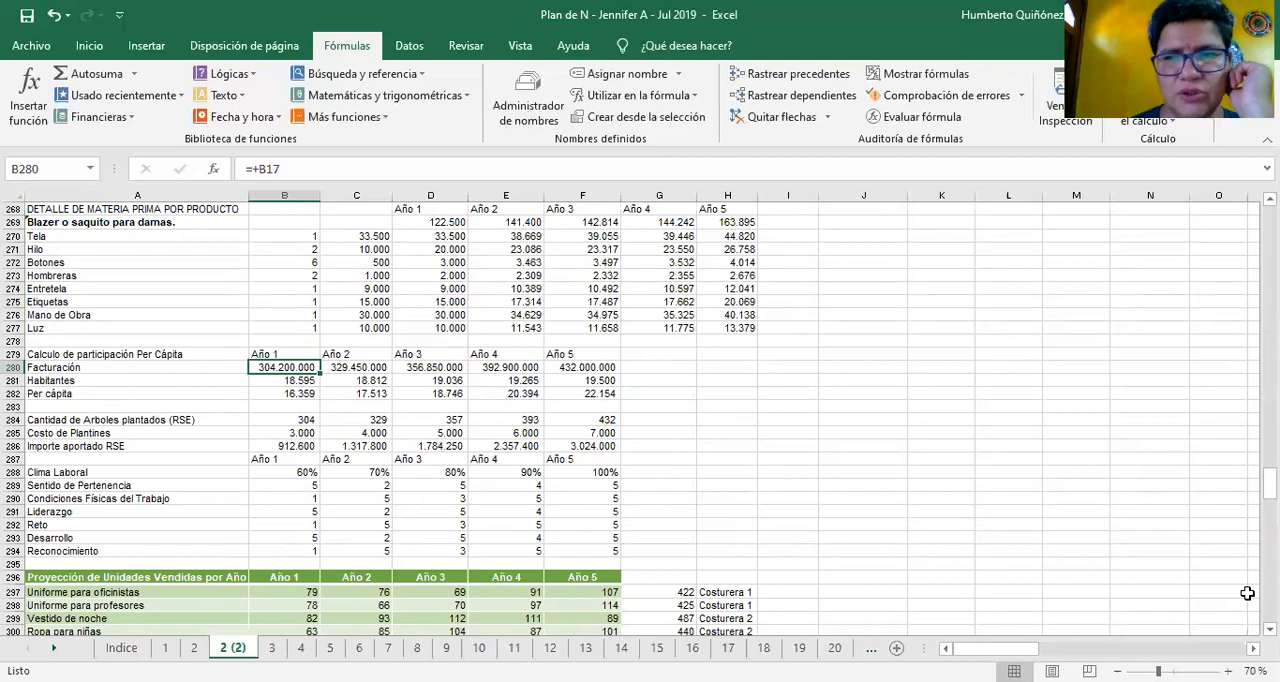
# Check the Facturación references in row 280 from Año 1 to Año 5
pyautogui.press('Left')
pyautogui.press('Right')
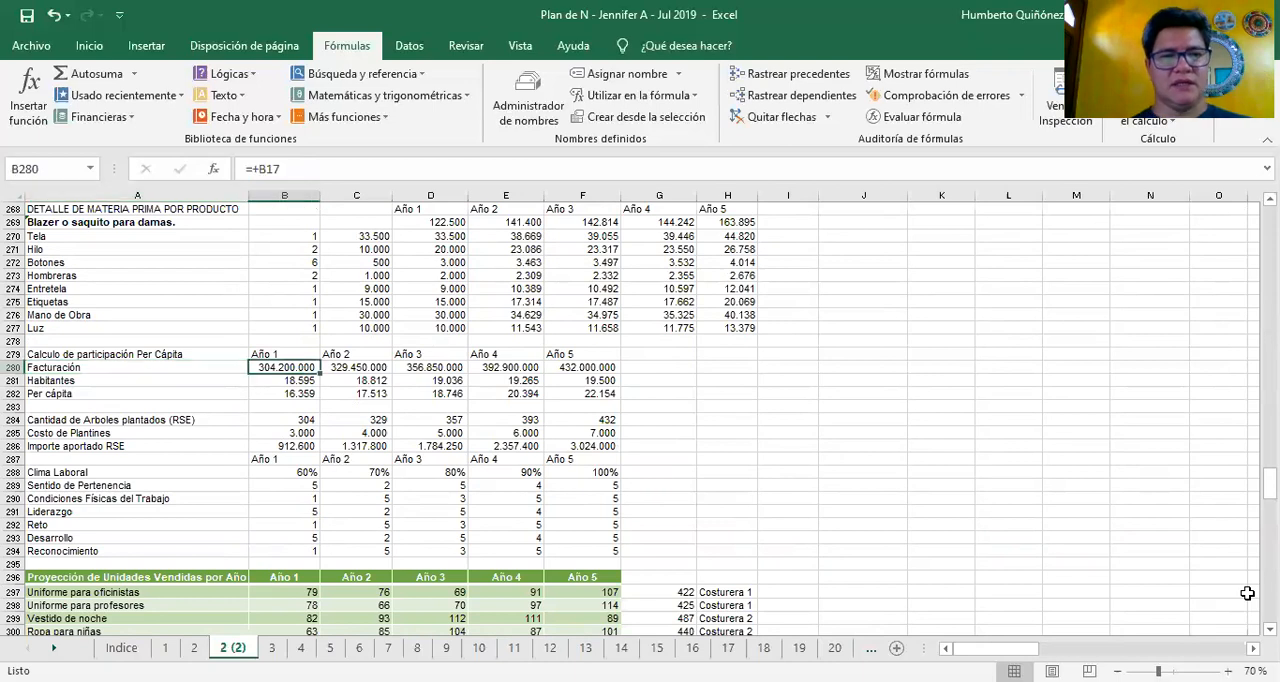
pyautogui.press('Right')
pyautogui.press('Right')
pyautogui.press('Right')
pyautogui.press('Right')
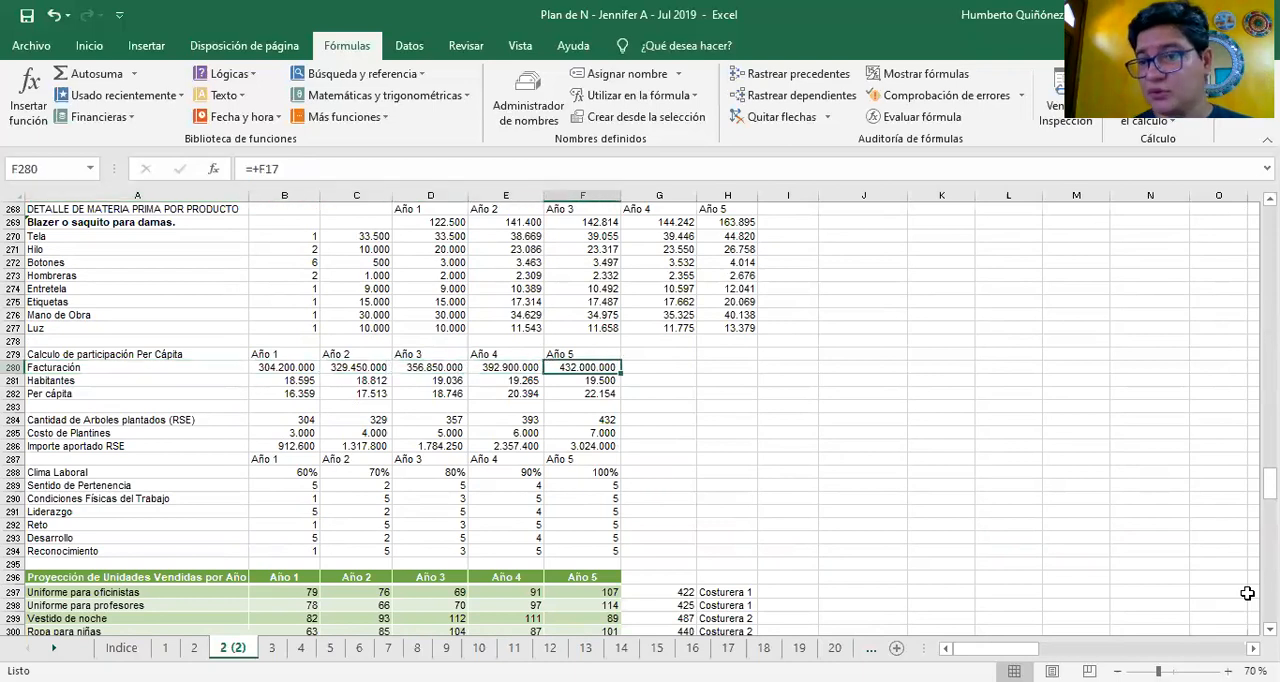
pyautogui.press('Left')
pyautogui.press('Left')
pyautogui.press('Left')
pyautogui.press('Left')
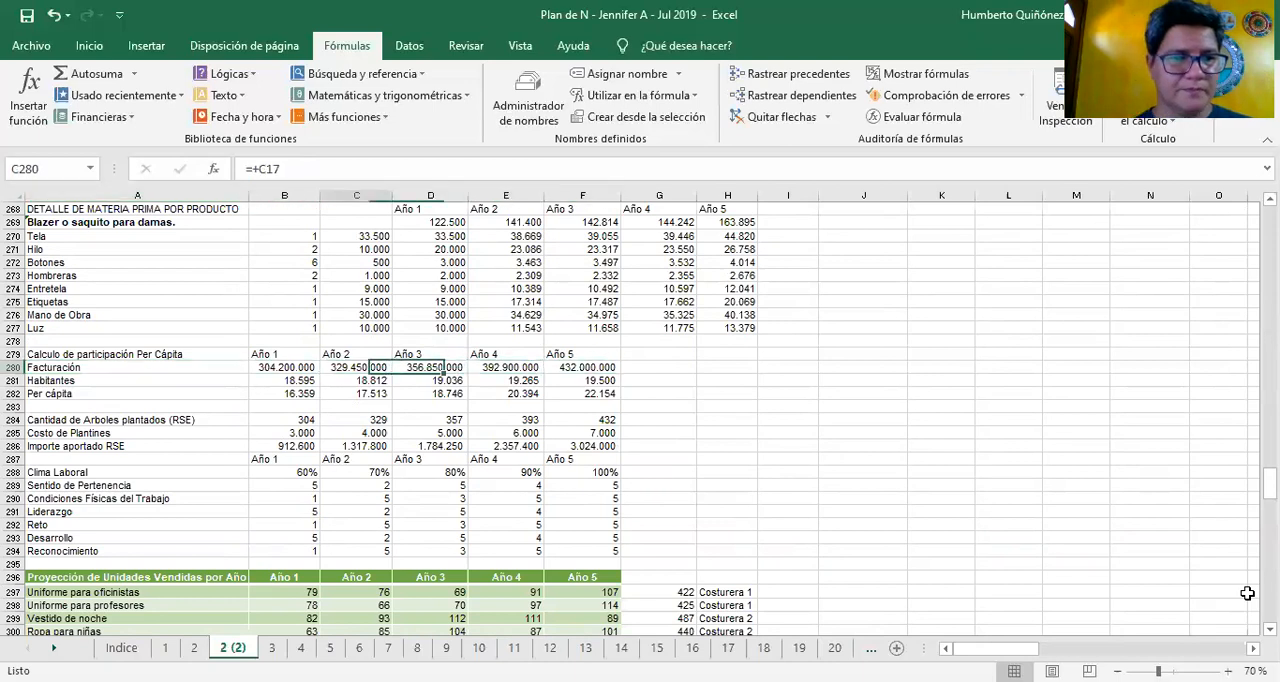
# Check the Habitantes entries in row 281 across the five years
pyautogui.press('Down')
pyautogui.press('Right')
pyautogui.press('Right')
pyautogui.press('Right')
pyautogui.press('Right')
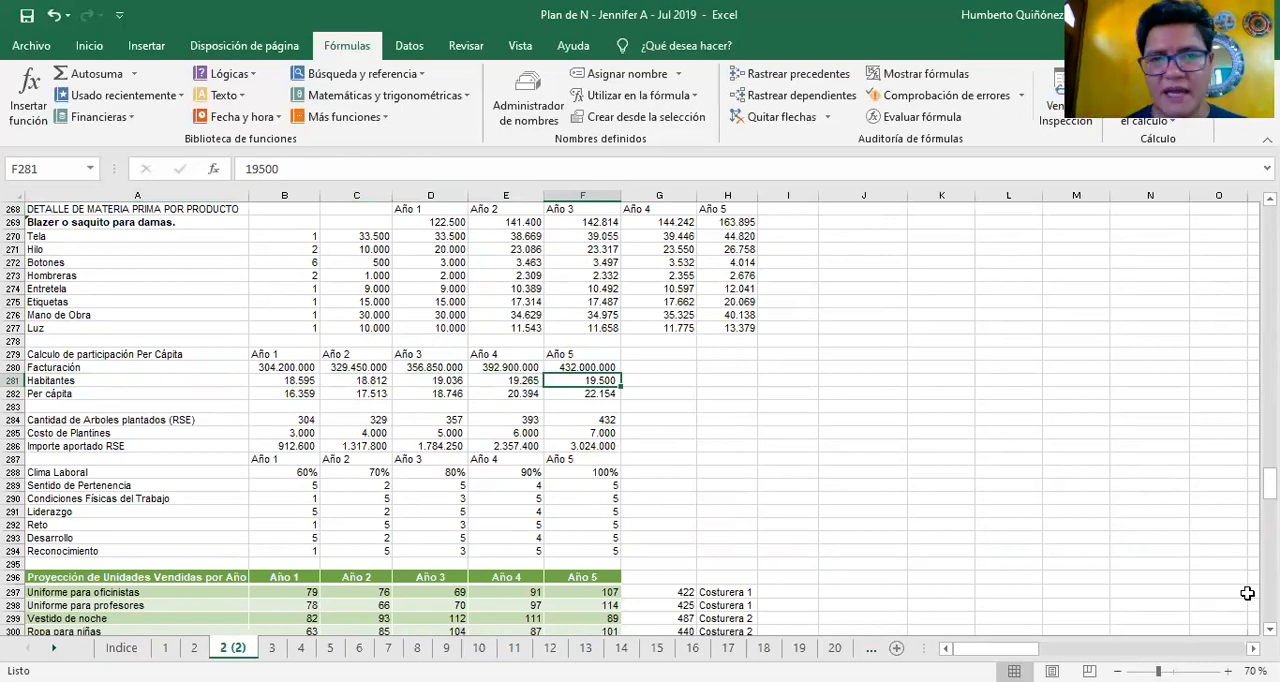
pyautogui.press('Left')
pyautogui.press('Left')
pyautogui.press('Left')
pyautogui.press('Left')
pyautogui.press('Left')
# Inspect the Per cápita formula in B282 and follow it across row 282 to Año 5
pyautogui.press('Down')
pyautogui.press('Right')
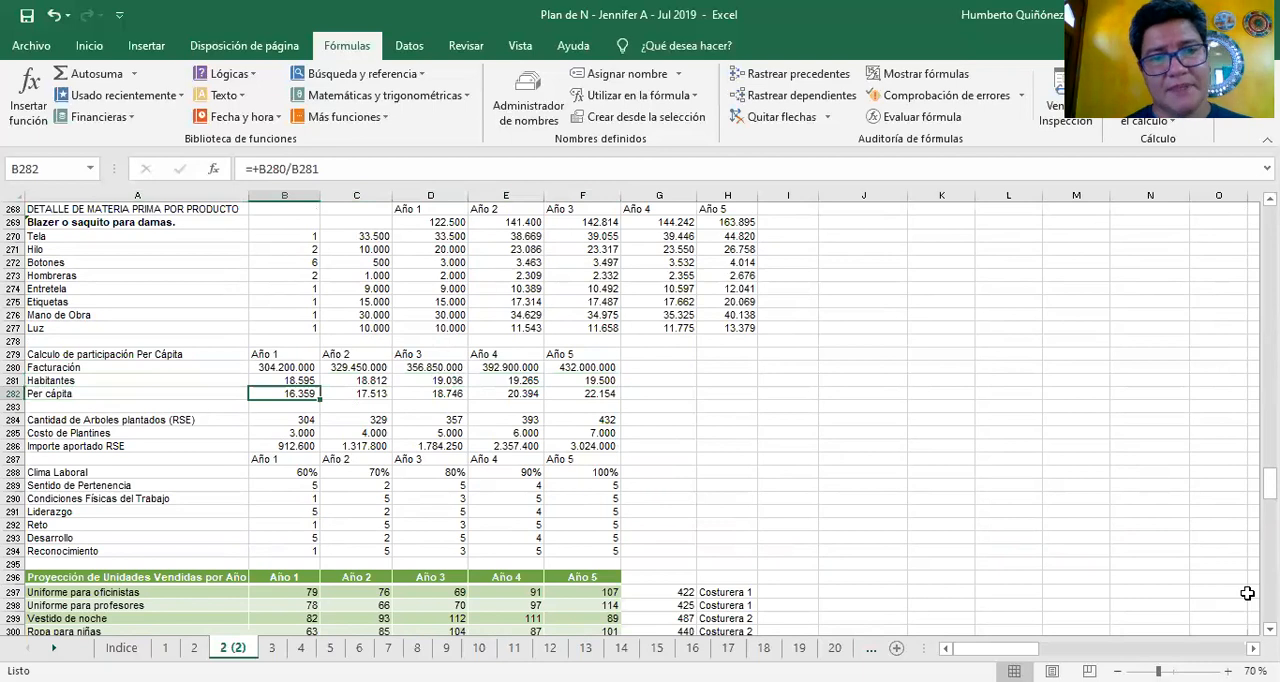
pyautogui.press('F2')
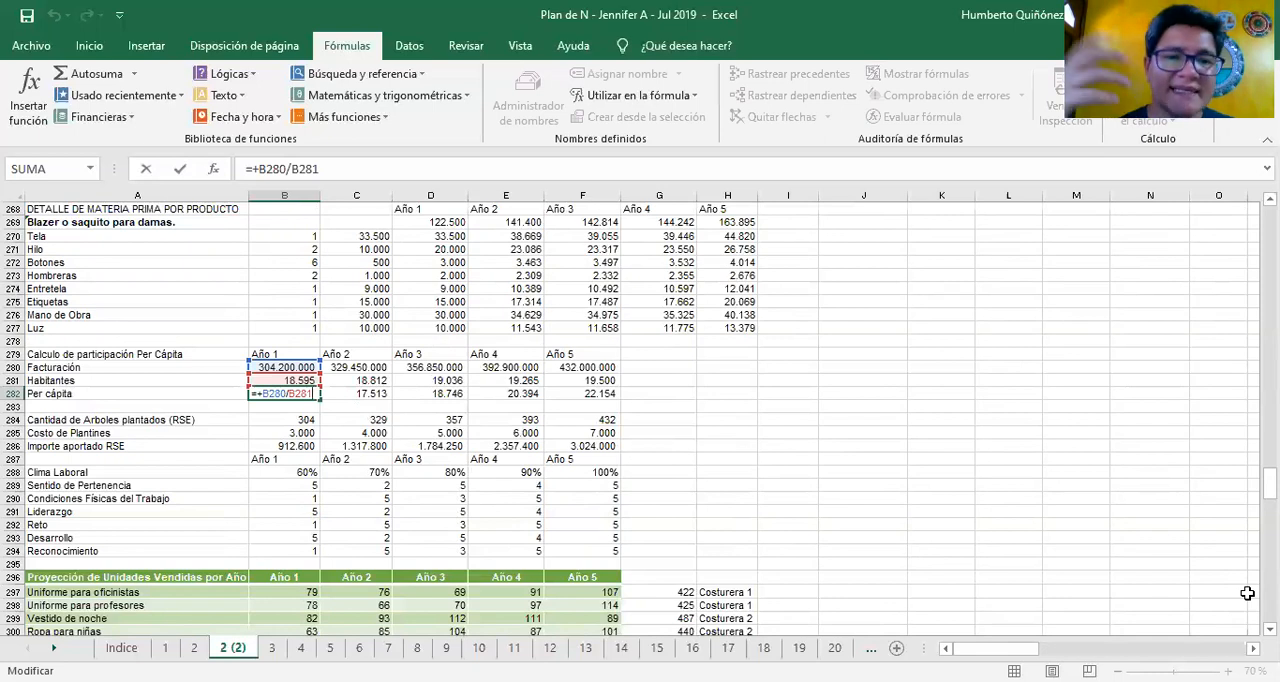
pyautogui.press('Escape')
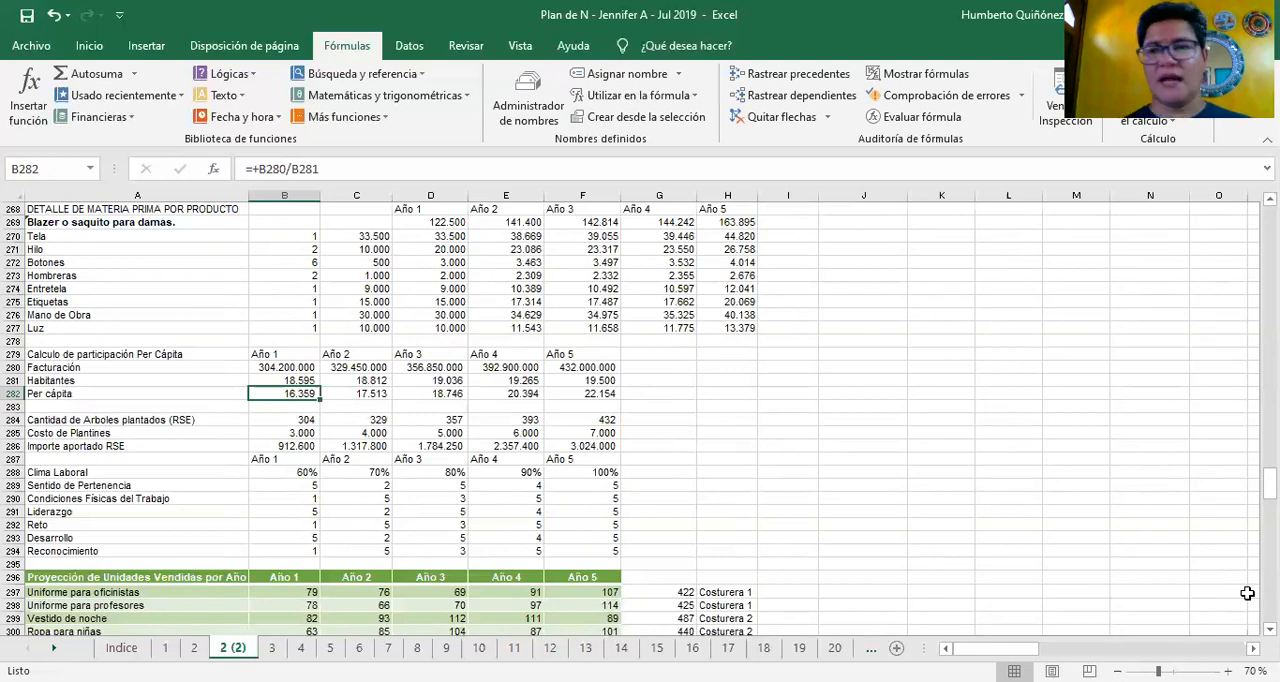
pyautogui.press('Right')
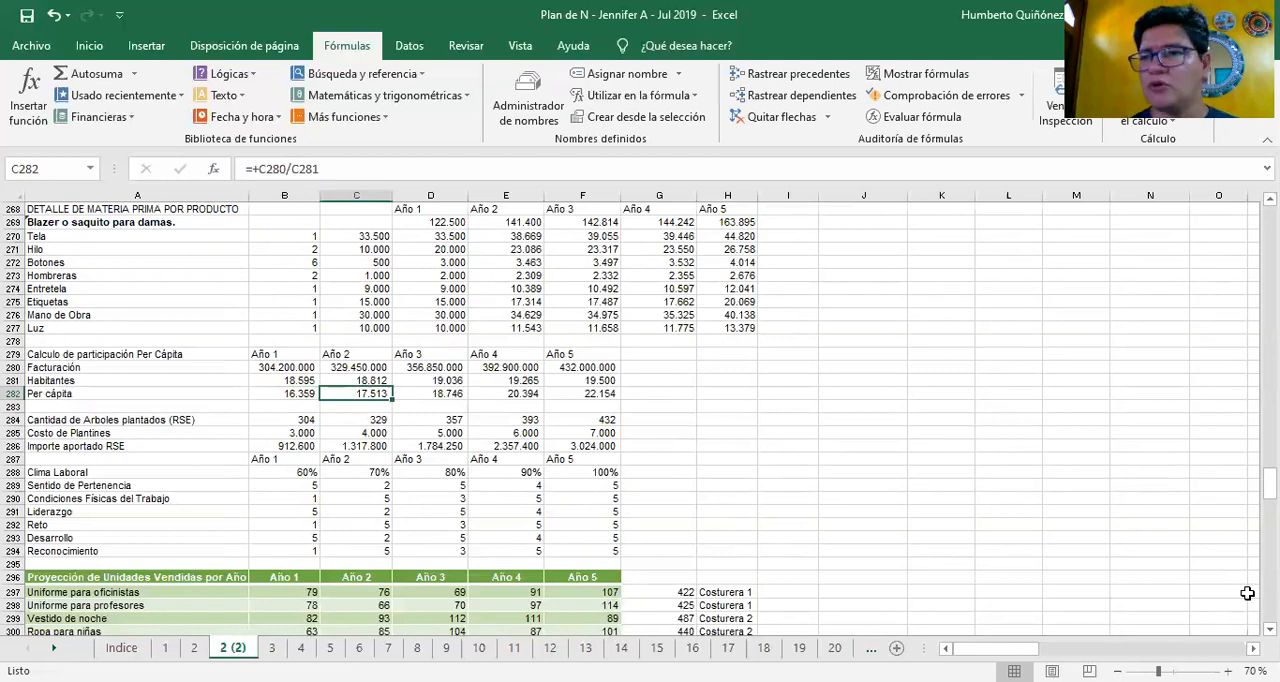
pyautogui.press('Right')
pyautogui.press('Right')
pyautogui.press('Right')
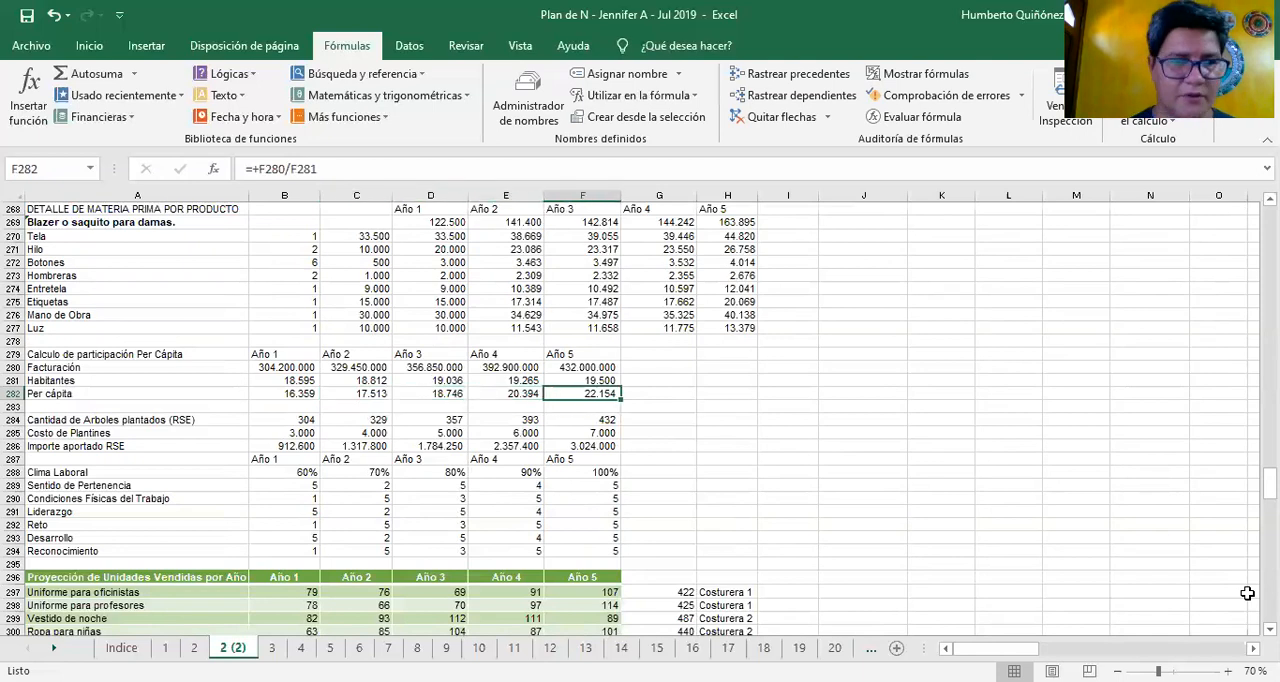
# Trace the Año 1 formula for Cantidad de Arboles plantados (RSE) in B284
pyautogui.press('Down')
pyautogui.press('Down')
pyautogui.press('Left')
pyautogui.press('Left')
pyautogui.press('Left')
pyautogui.press('Left')
pyautogui.press('Left')
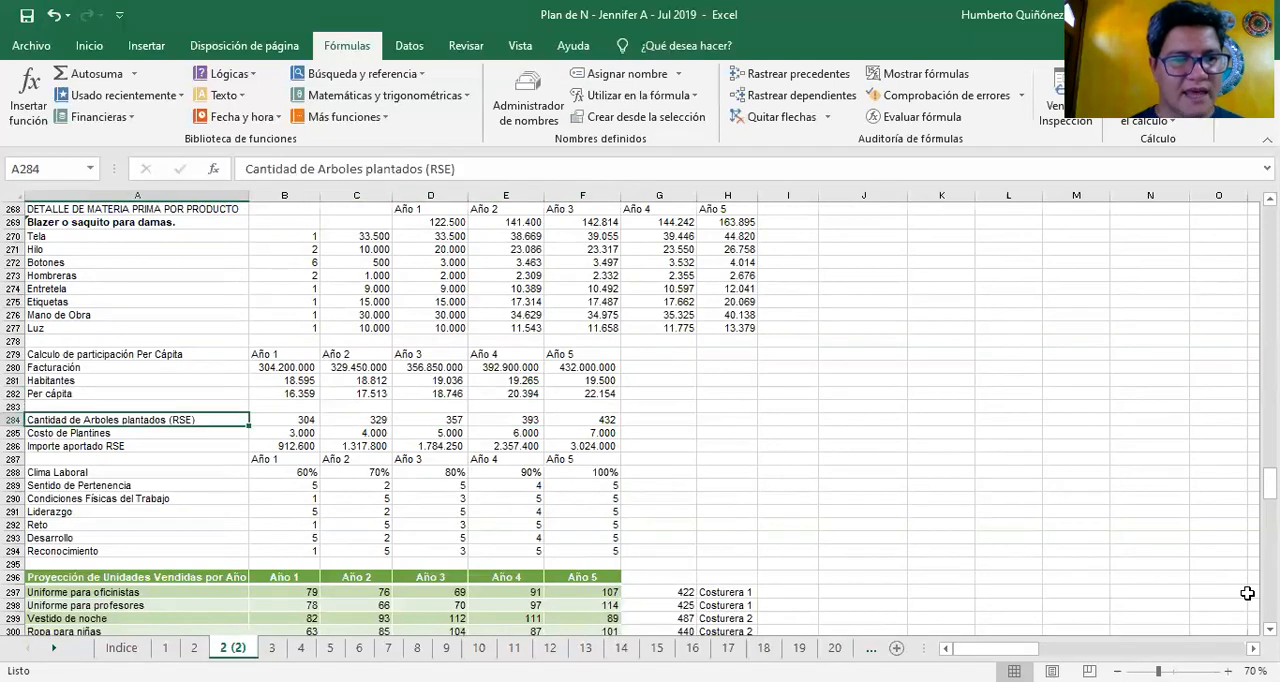
pyautogui.press('Right')
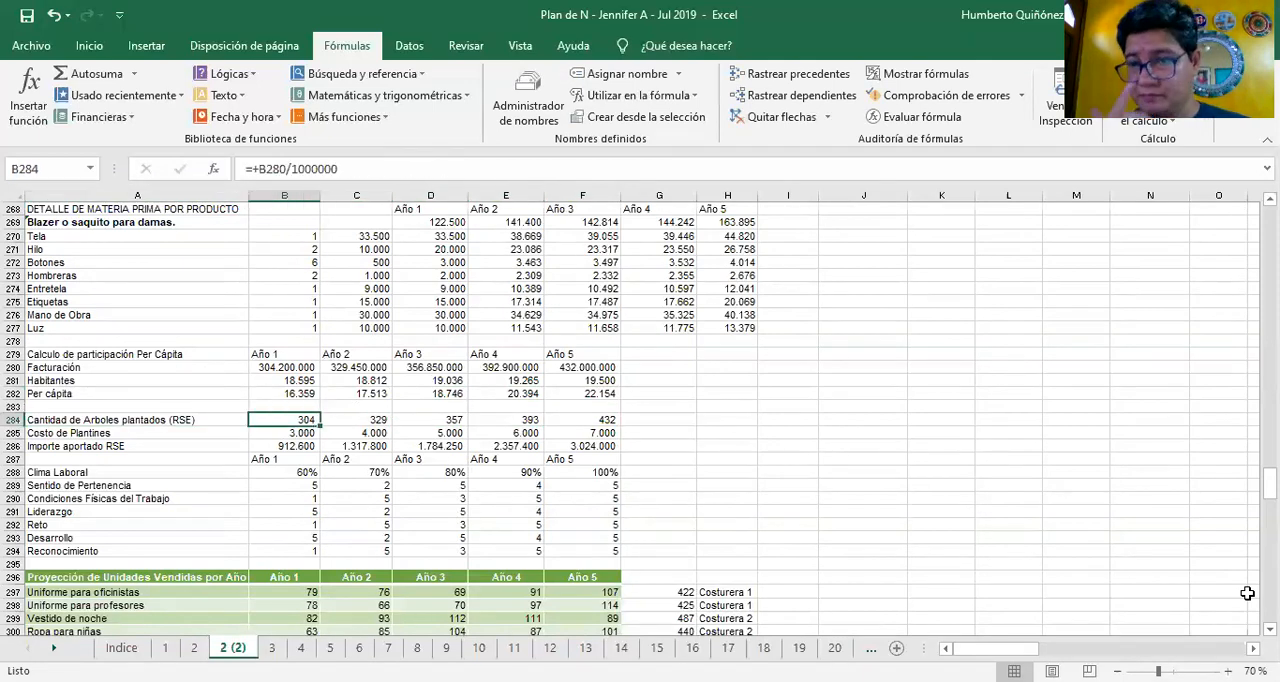
pyautogui.press('F2')
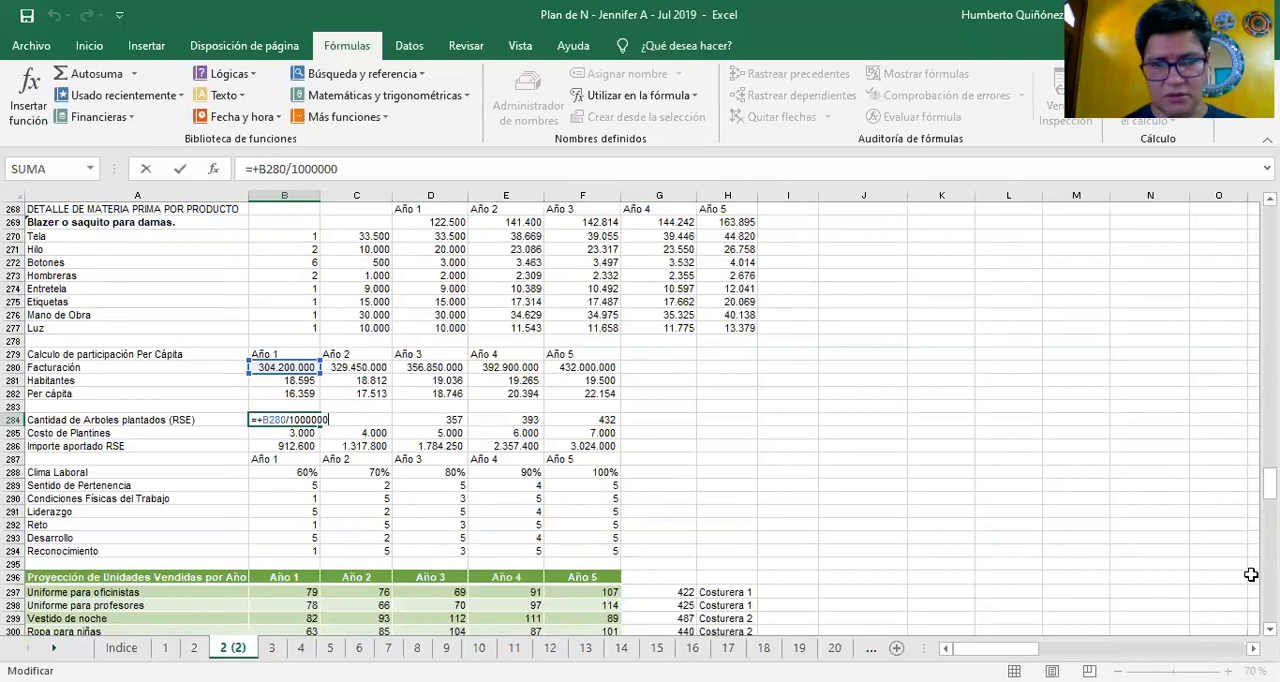
# Compare the Cantidad de Arboles plantados (RSE) formulas along row 284 from Año 1 to Año 5
pyautogui.press('Tab')
pyautogui.press('Tab')
pyautogui.press('Tab')
pyautogui.press('Tab')
pyautogui.press('Left')
pyautogui.press('Left')
pyautogui.press('Left')
pyautogui.press('Left')
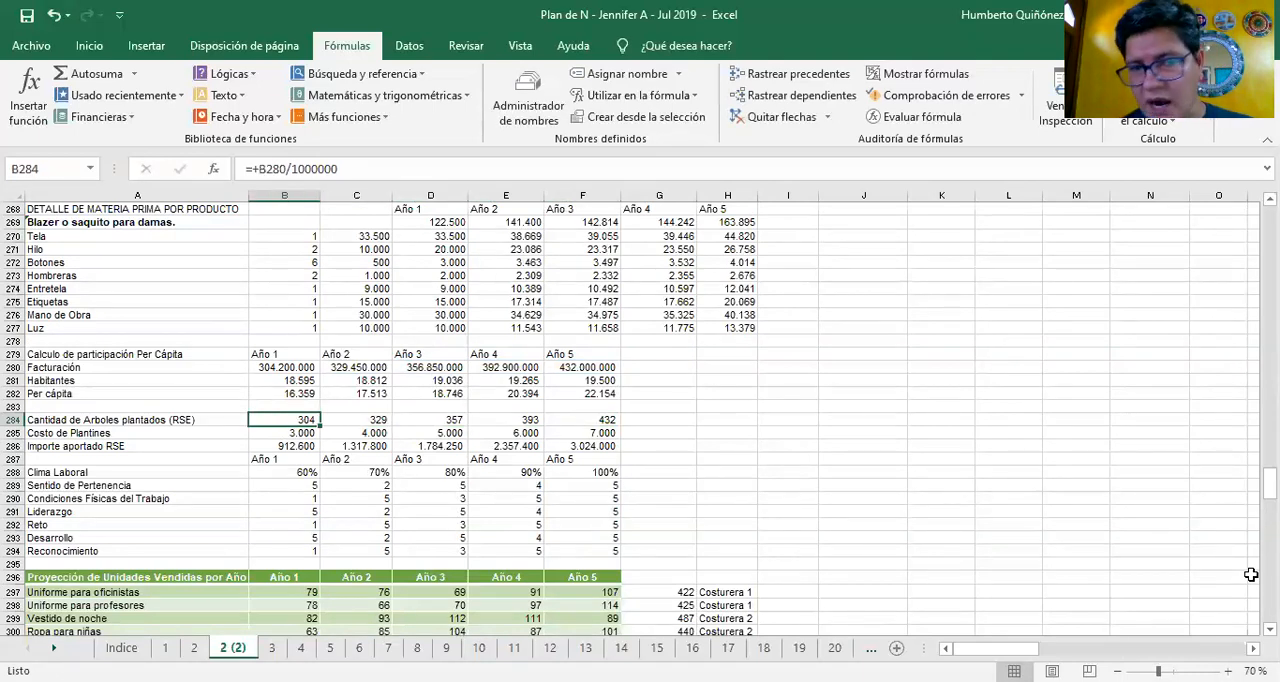
pyautogui.press('Right')
pyautogui.press('Right')
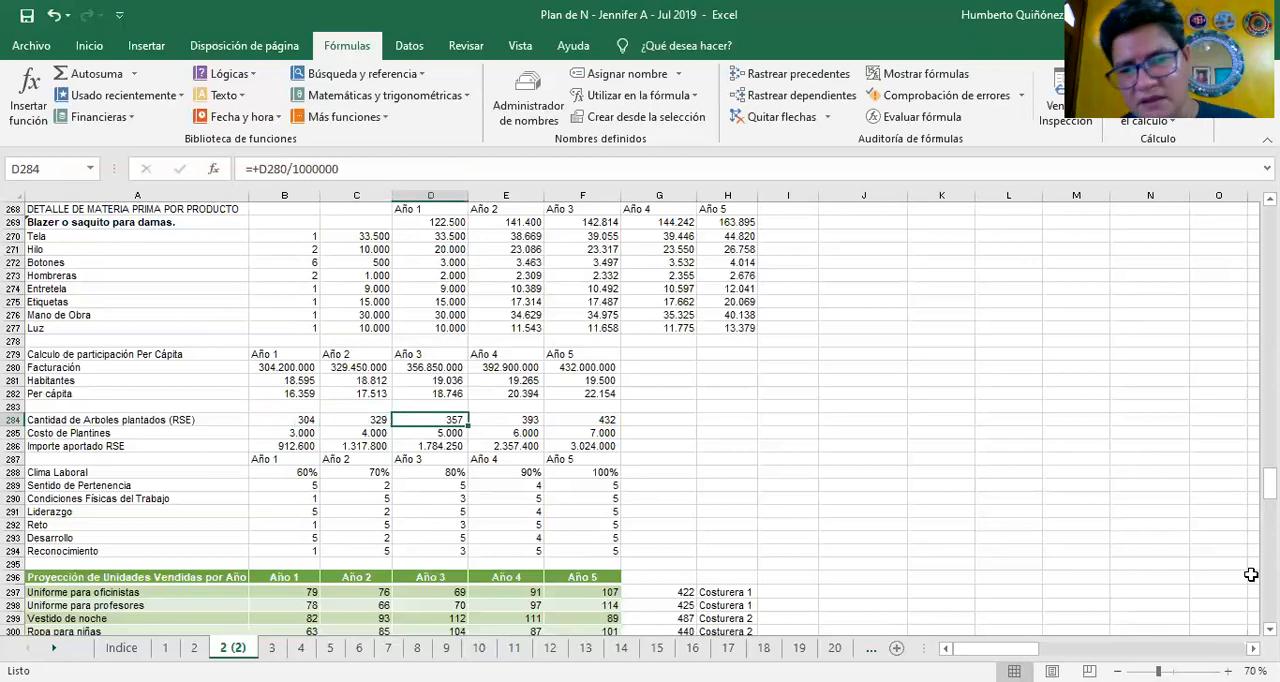
pyautogui.press('Right')
pyautogui.press('Right')
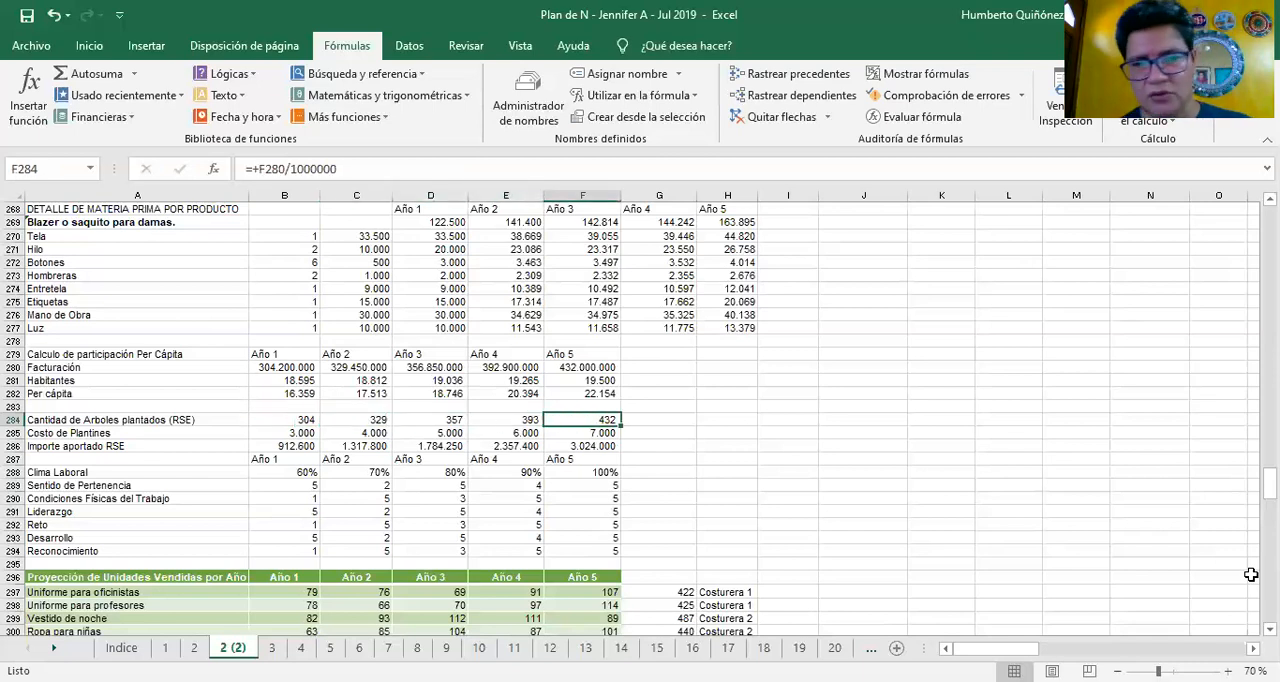
# Review the Costo de Plantines entries in row 285 for all five years, returning to Año 1
pyautogui.press('Down')
pyautogui.press('Left')
pyautogui.press('Left')
pyautogui.press('Left')
pyautogui.press('Left')
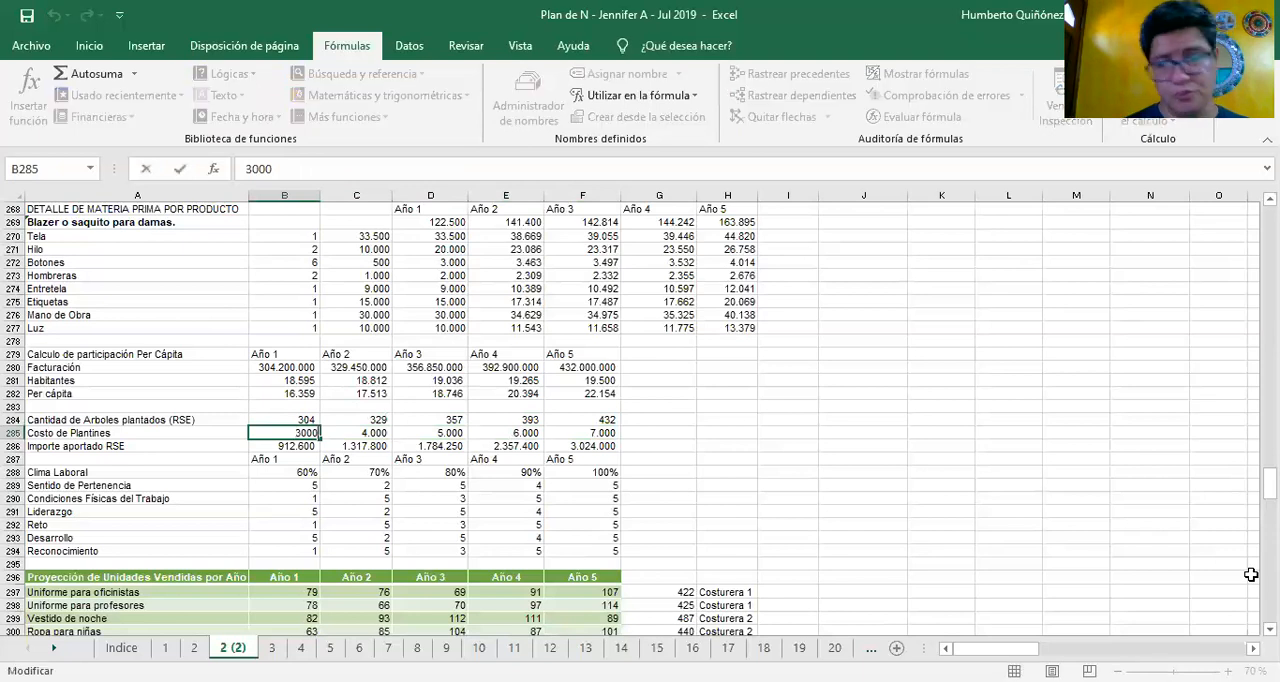
pyautogui.press('Right')
pyautogui.press('Right')
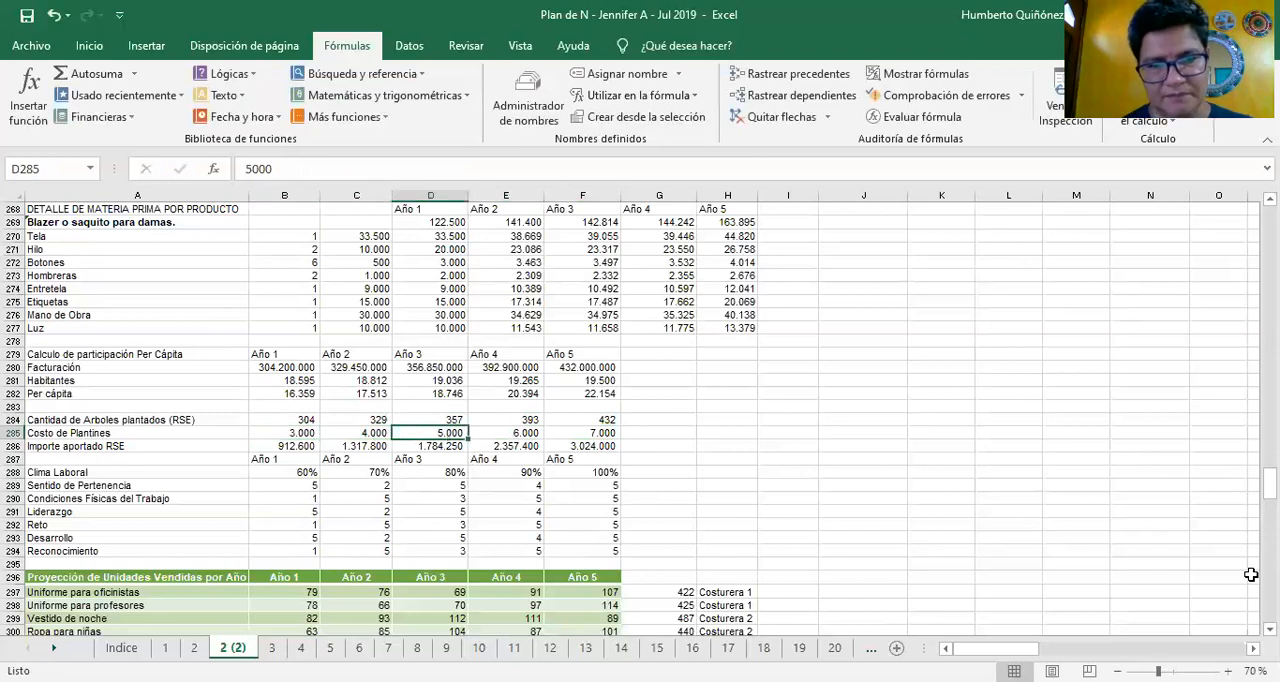
pyautogui.press('Right')
pyautogui.press('Right')
pyautogui.press('Right')
pyautogui.press('Left')
pyautogui.press('Left')
pyautogui.press('Left')
pyautogui.press('Left')
pyautogui.press('Left')
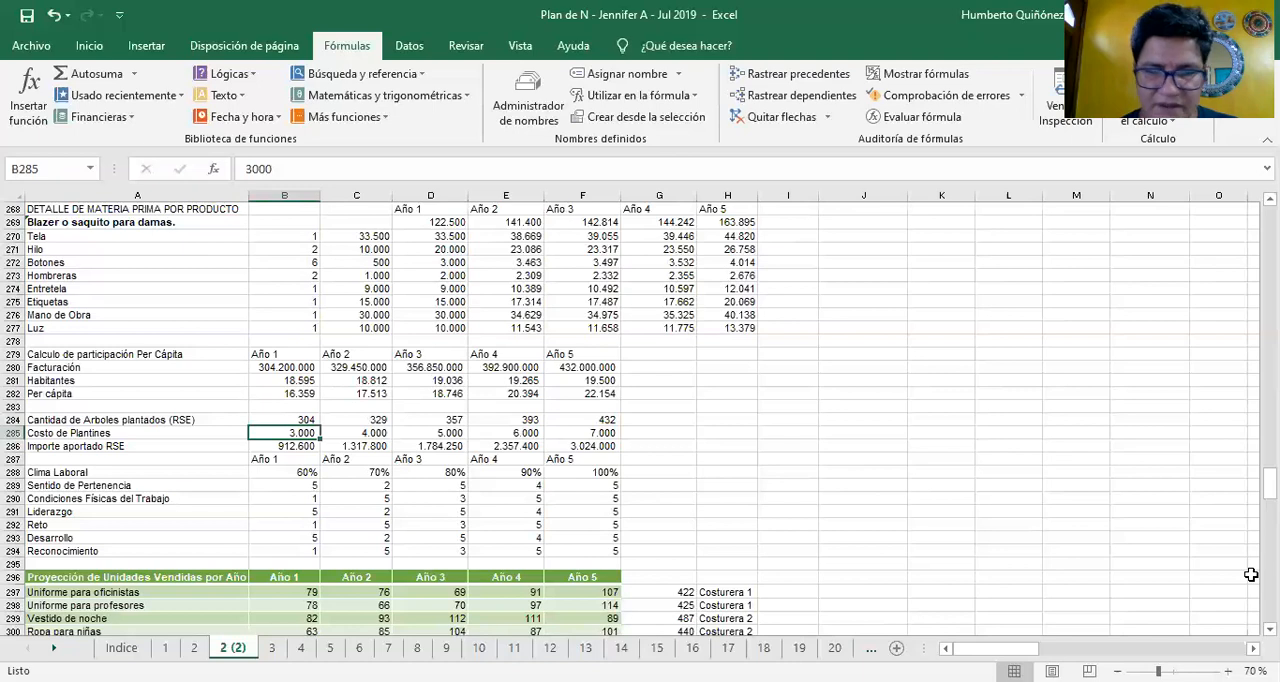
# Trace the Importe aportado RSE formula in B286 and review row 286 through Año 5
pyautogui.press('Down')
pyautogui.press('F2')
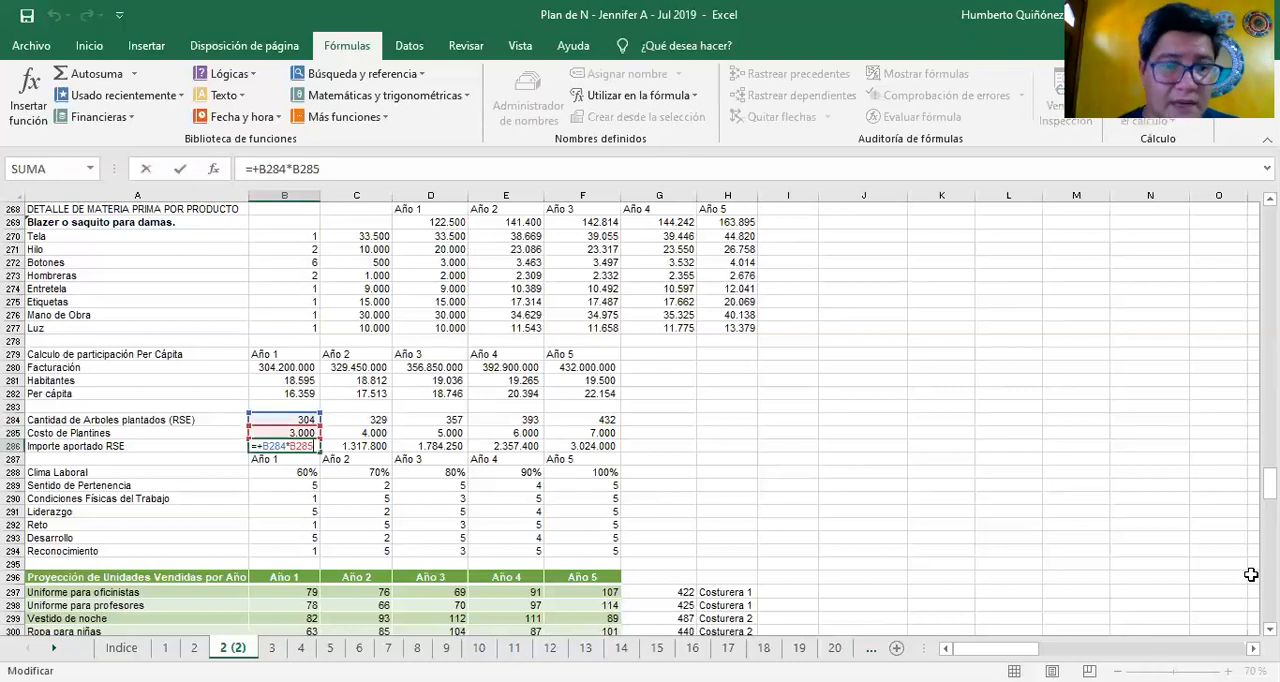
pyautogui.press('Escape')
pyautogui.press('Right')
pyautogui.press('Right')
pyautogui.press('Right')
pyautogui.press('Right')
pyautogui.press('Left')
pyautogui.press('Left')
pyautogui.press('Left')
pyautogui.press('Left')
pyautogui.press('Left')
pyautogui.press('Right')
pyautogui.press('Left')
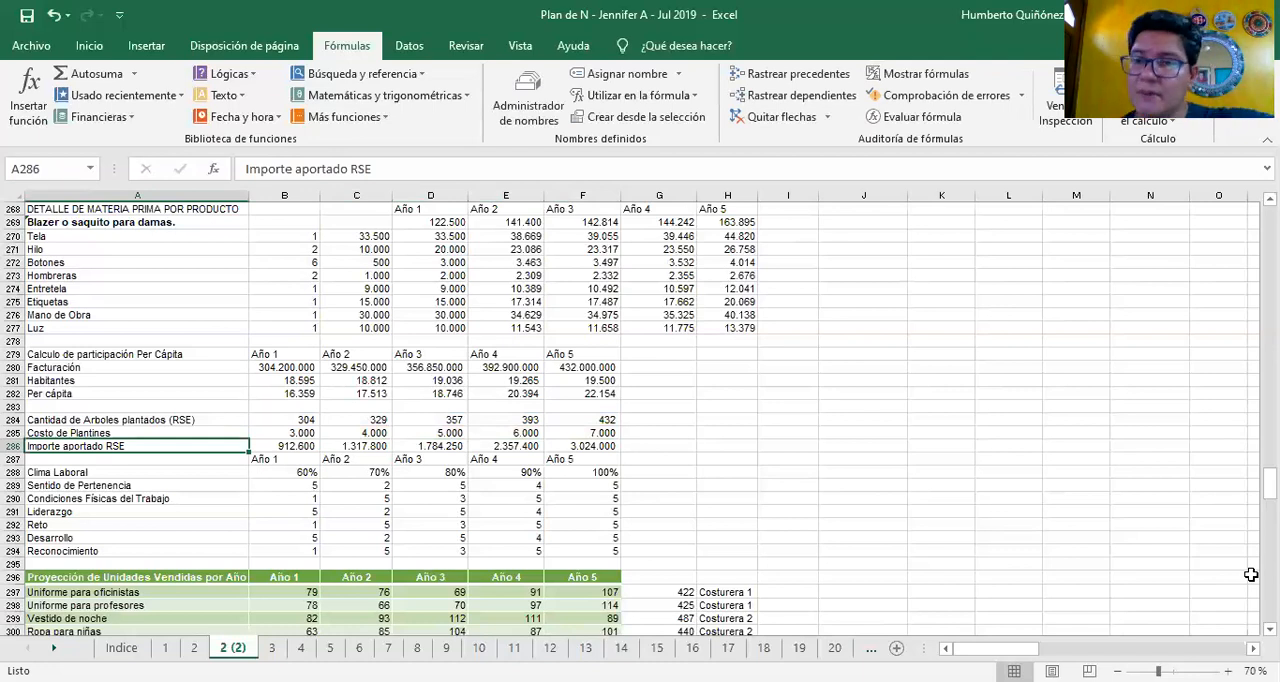
pyautogui.press('Right')
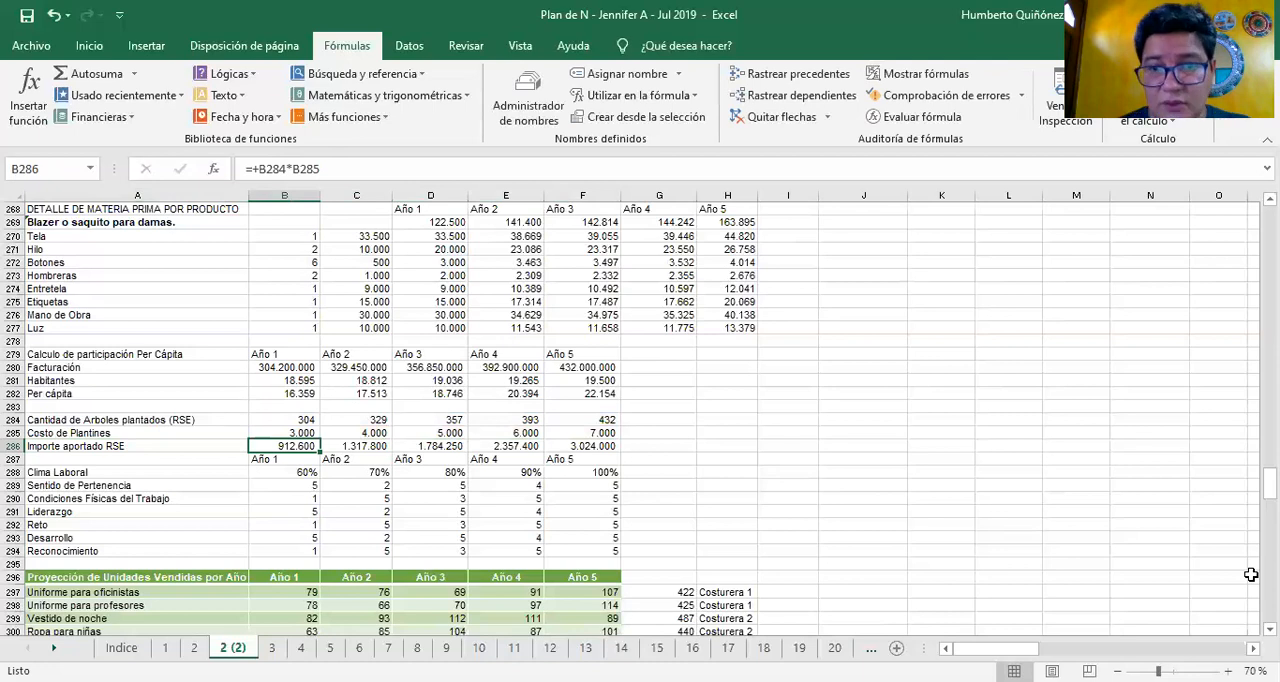
# Look over the Clima Laboral block and its component rows down to Reconocimiento, returning to the label in A288
pyautogui.press('Down')
pyautogui.press('Down')
pyautogui.press('Down')
pyautogui.press('Down')
pyautogui.press('Down')
pyautogui.press('Down')
pyautogui.press('Down')
pyautogui.press('Down')
pyautogui.press('Down')
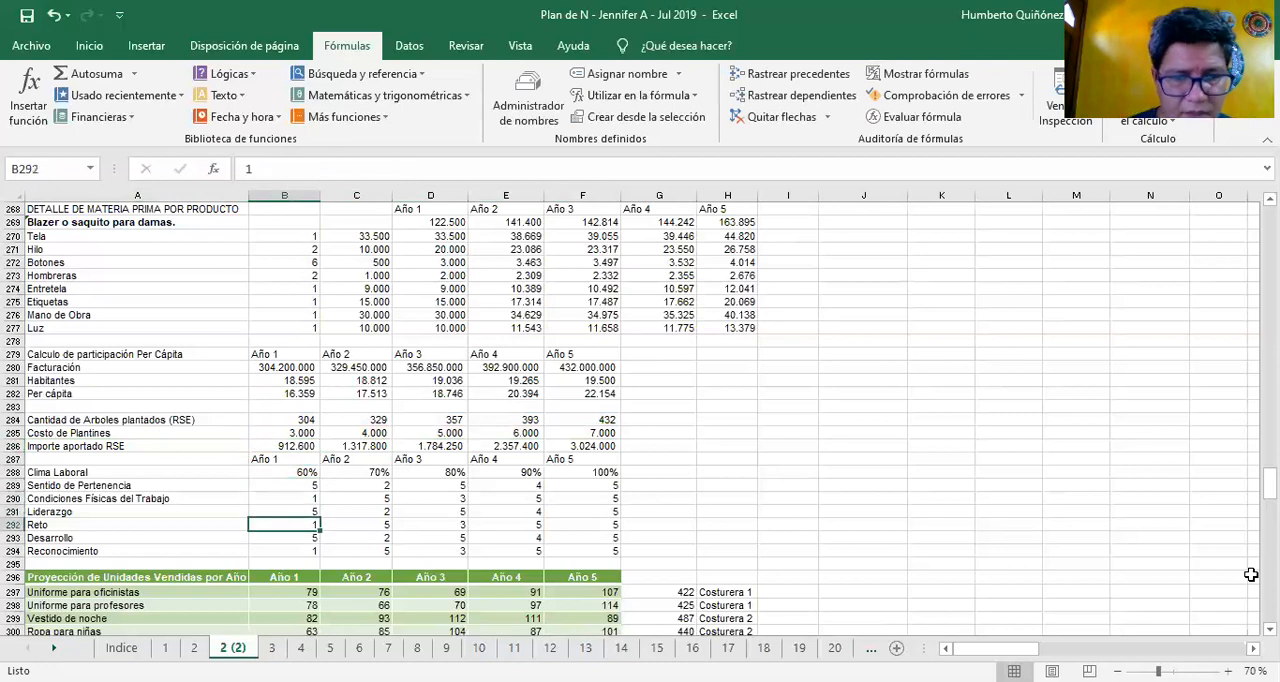
pyautogui.press('Down')
pyautogui.press('Down')
pyautogui.press('Up')
pyautogui.press('Up')
pyautogui.press('Up')
pyautogui.press('Up')
pyautogui.press('Up')
pyautogui.press('Up')
pyautogui.press('Up')
pyautogui.press('Up')
pyautogui.press('Up')
pyautogui.press('Up')
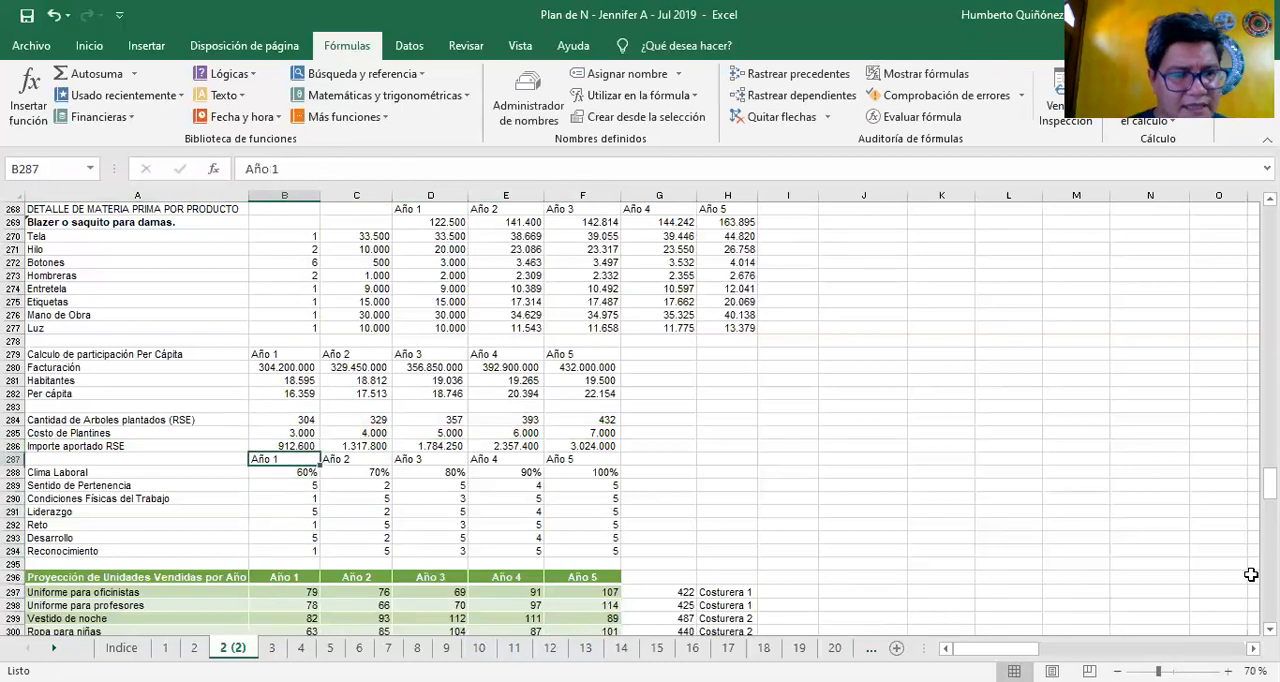
pyautogui.press('Down')
pyautogui.press('Left')
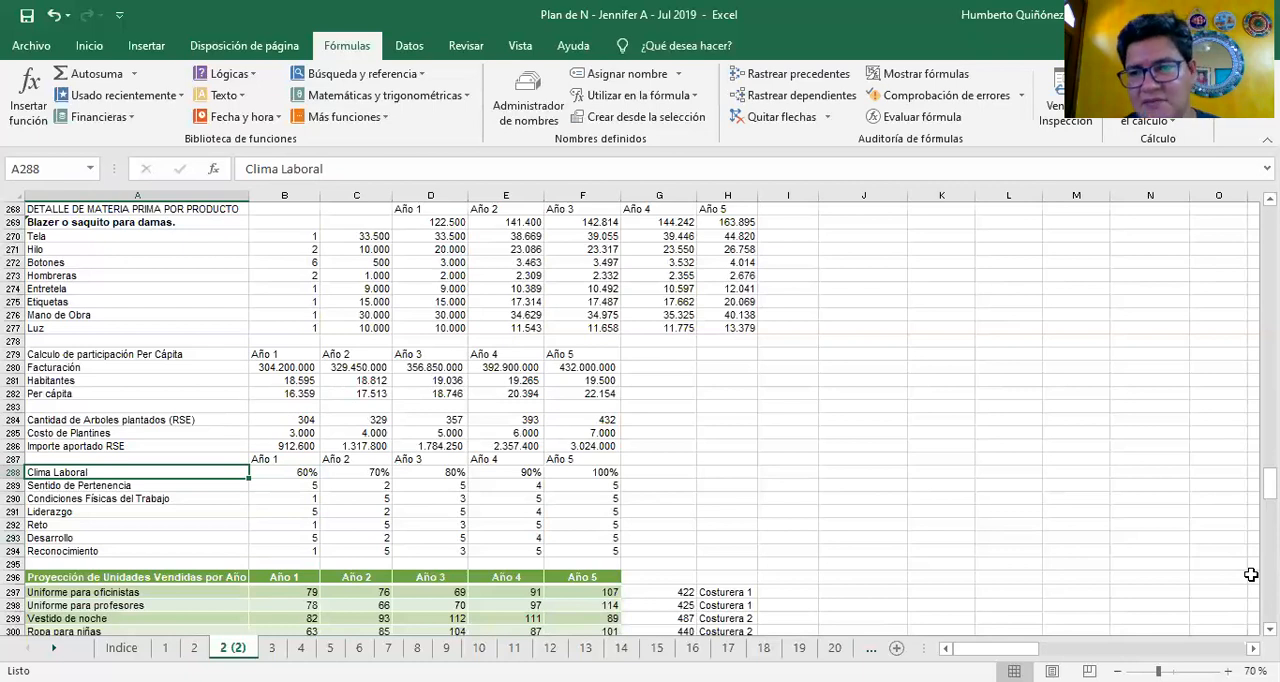
# Trace the Clima Laboral average formula in B288 and check it across row 288 to Año 5
pyautogui.press('Down')
pyautogui.press('Right')
pyautogui.press('Up')
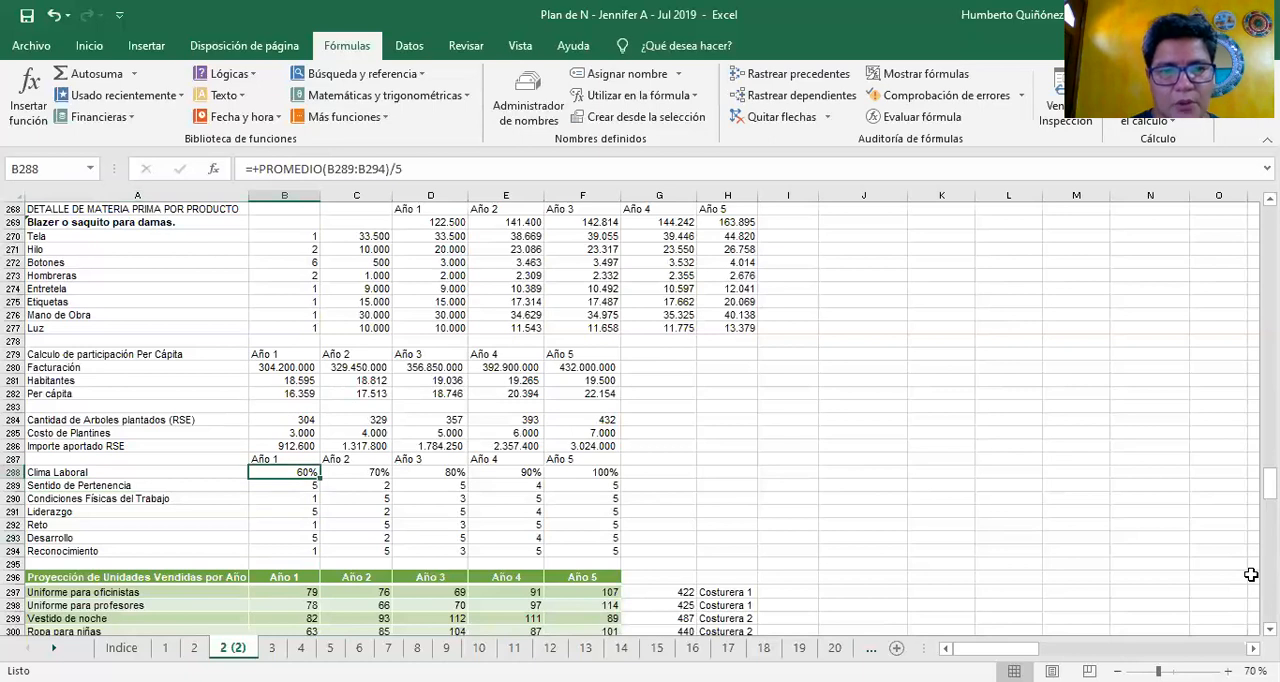
pyautogui.press('F2')
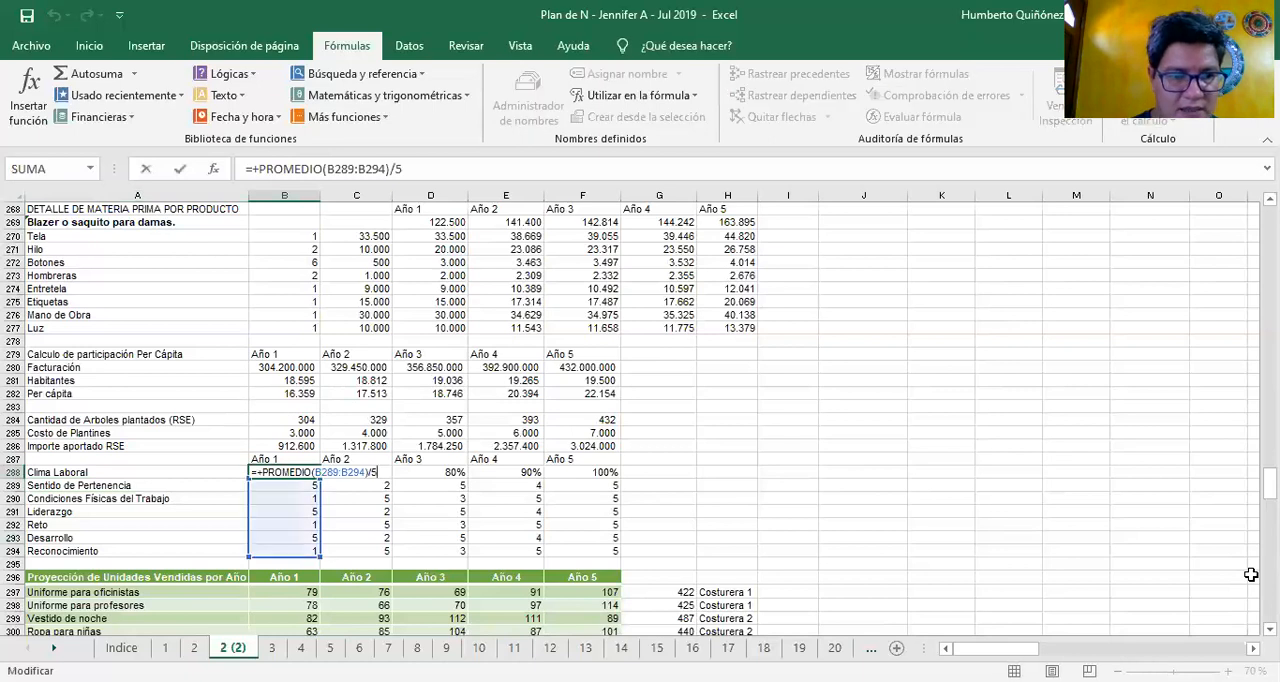
pyautogui.press('Escape')
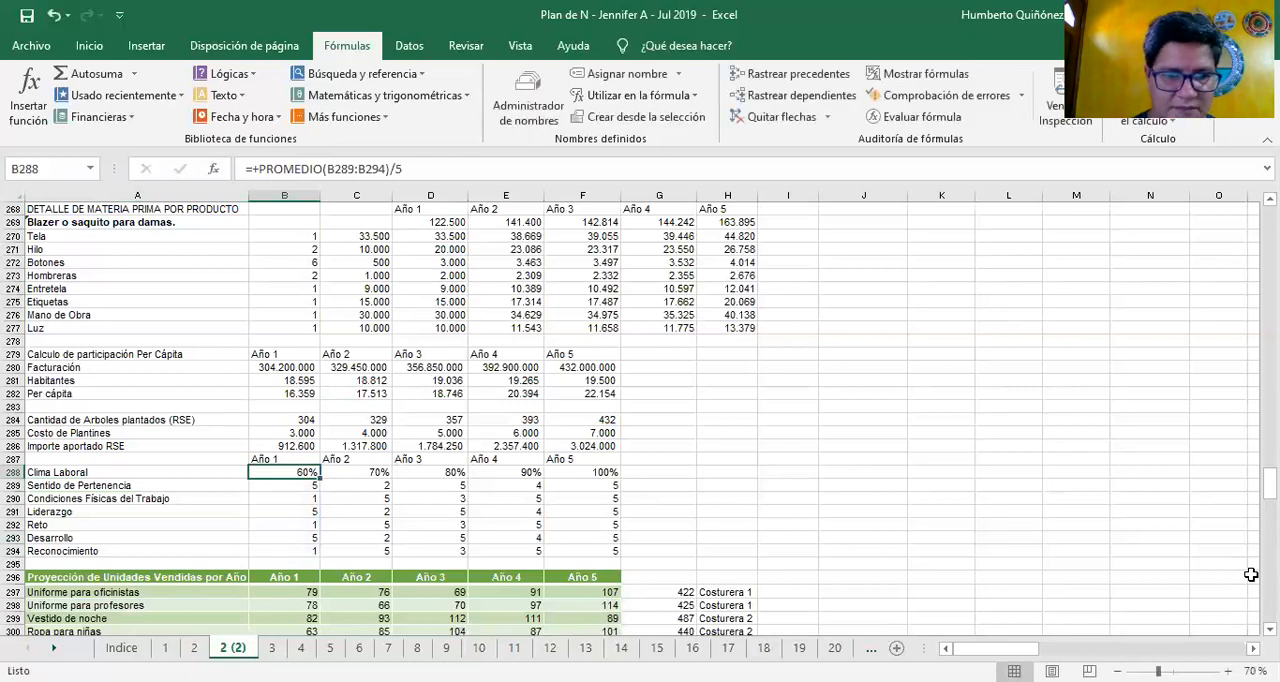
pyautogui.press('Left')
pyautogui.press('Right')
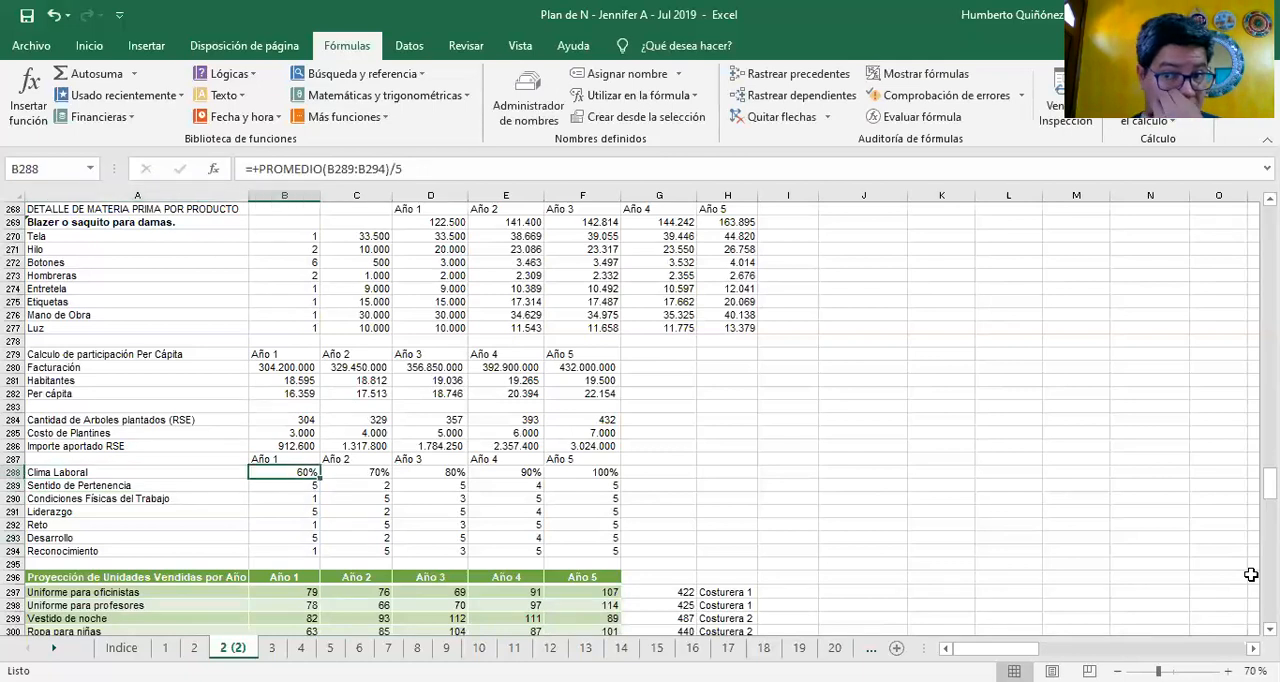
pyautogui.press('Right')
pyautogui.press('Right')
pyautogui.press('Right')
pyautogui.press('Right')
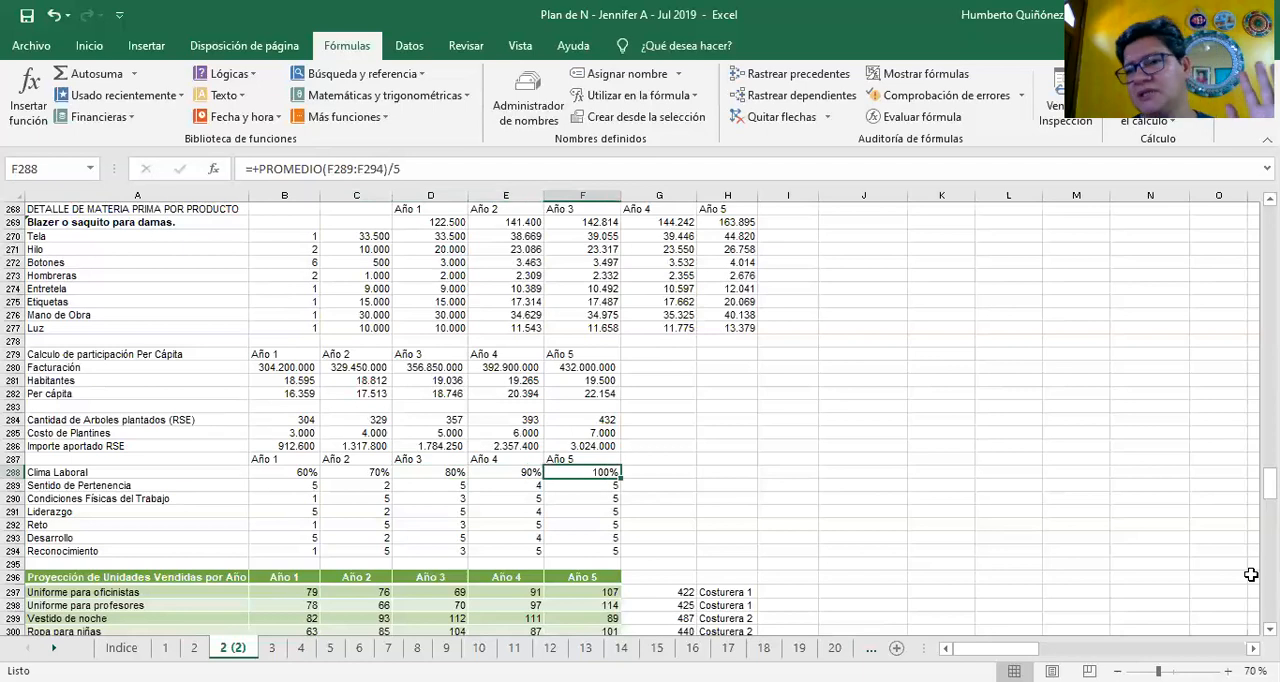
# Select the Año 1 work-climate scores from Sentido de Pertenencia to Reconocimiento, B289:B294, to check their average
pyautogui.press('Down')
pyautogui.press('Left')
pyautogui.press('Left')
pyautogui.press('Left')
pyautogui.press('Left')
pyautogui.press('Left')
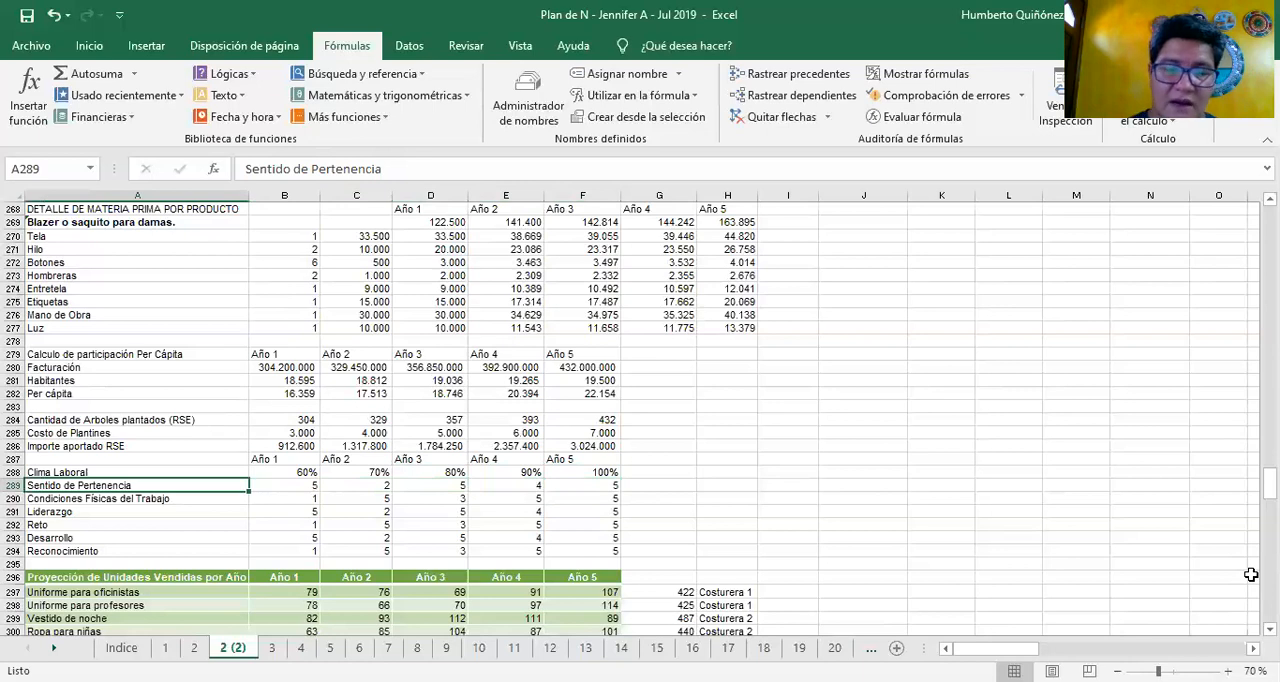
pyautogui.press('Right')
pyautogui.press('Down')
pyautogui.press('Up')
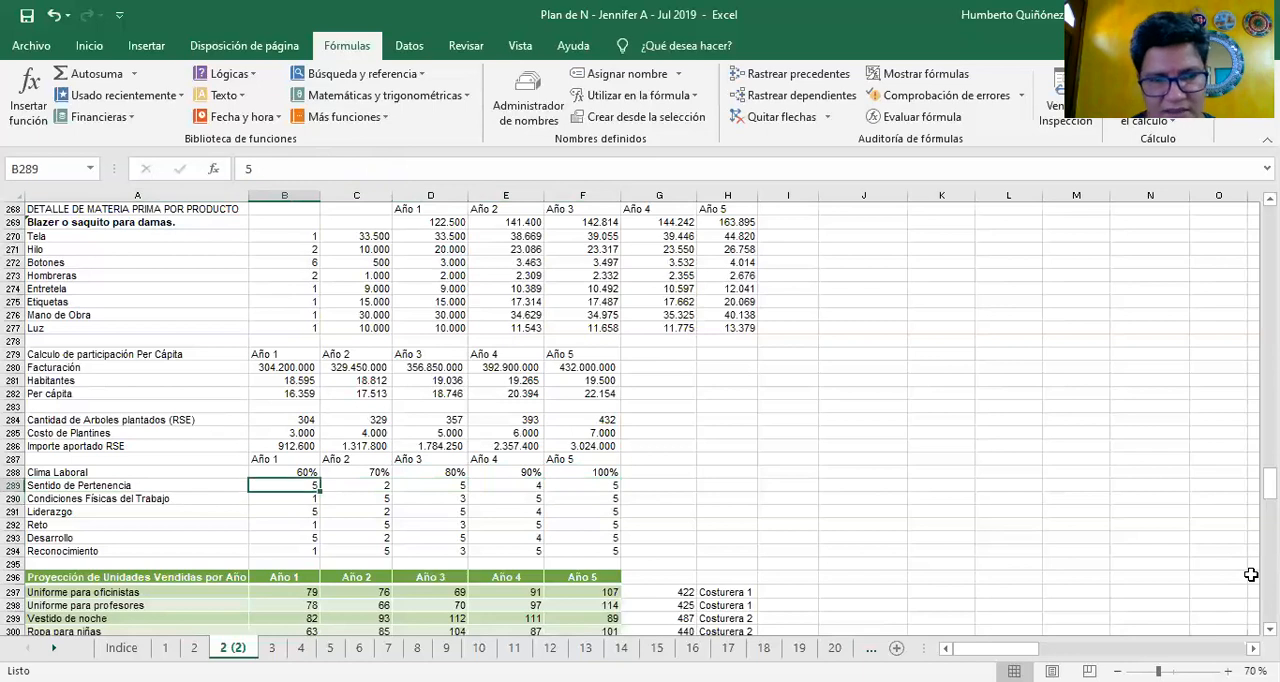
pyautogui.hotkey('shift', 'Down')
pyautogui.hotkey('shift', 'Down')
pyautogui.hotkey('shift', 'Down')
pyautogui.hotkey('shift', 'Down')
pyautogui.hotkey('shift', 'Down')
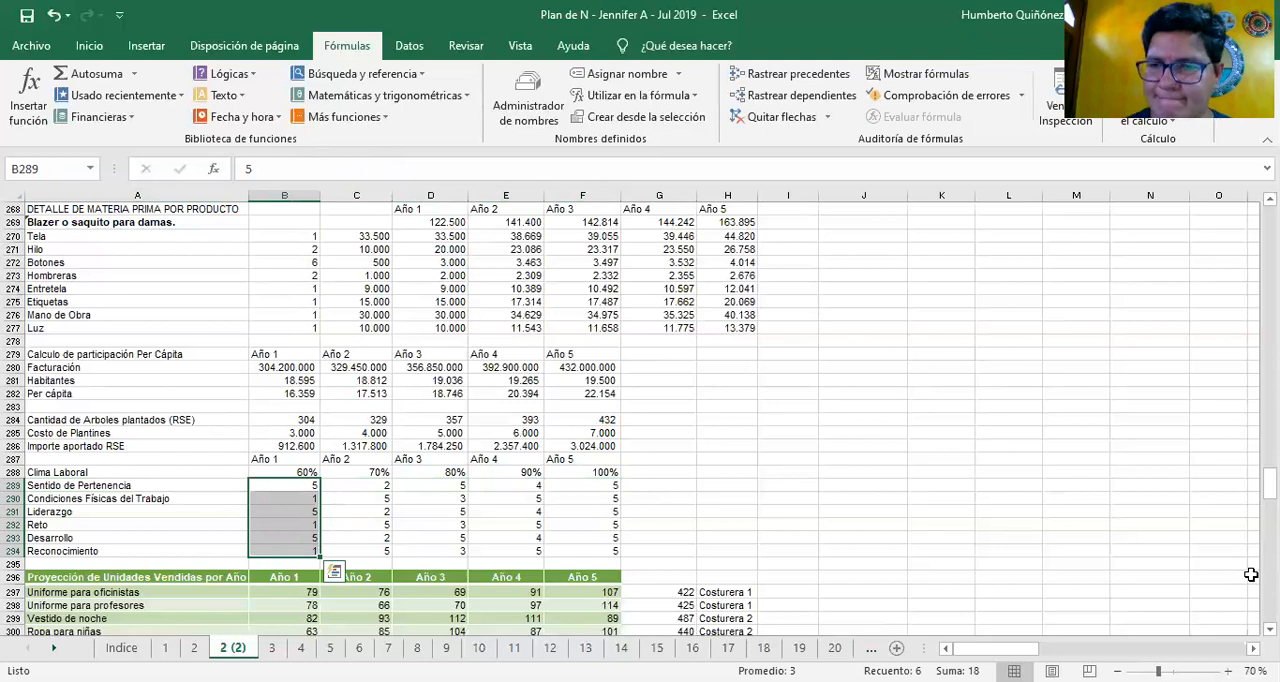
# Go through the Año 1 work-climate scores one by one, from Sentido de Pertenencia down to Reto in column B
pyautogui.press('Up')
pyautogui.press('Down')
pyautogui.press('Down')
pyautogui.press('Down')
pyautogui.press('Down')
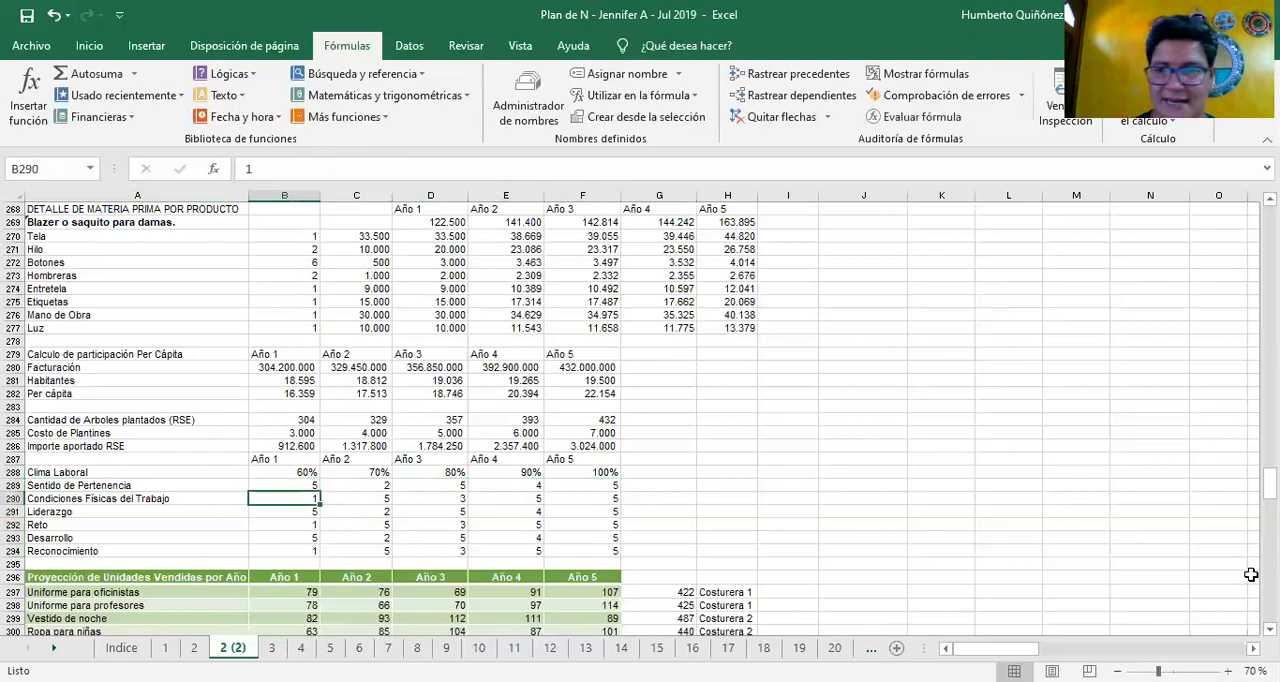
pyautogui.press('Down')
pyautogui.press('Up')
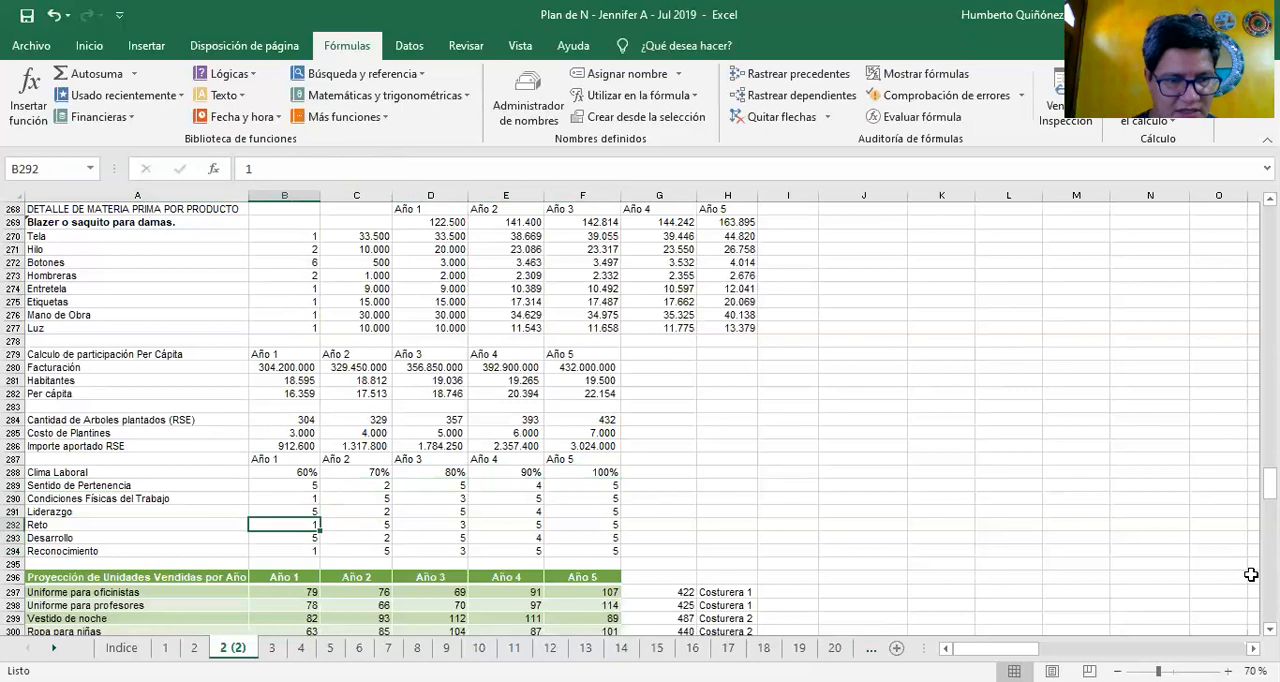
pyautogui.press('Up')
pyautogui.press('Up')
# Read the work-climate component labels in column A down to Reconocimiento in A294
pyautogui.press('Left')
pyautogui.press('Down')
pyautogui.press('Down')
pyautogui.press('Down')
pyautogui.press('Down')
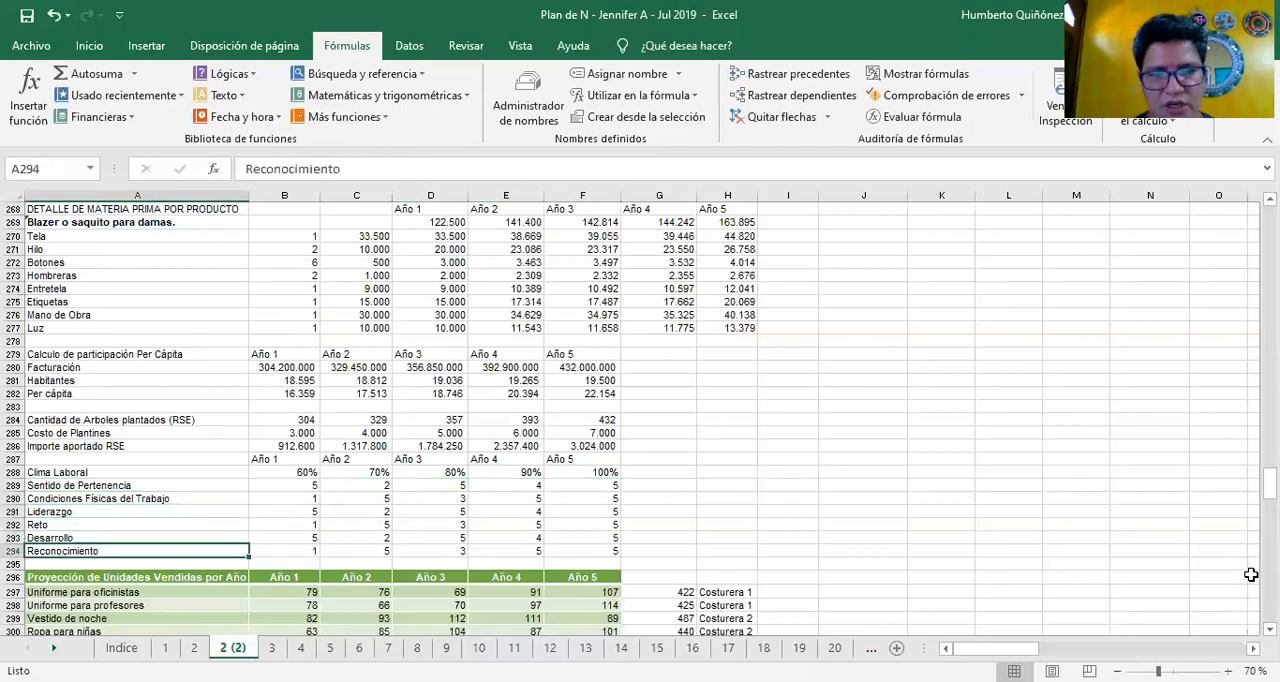
# Compare the Año 1 scores of the work-climate components again, between Sentido de Pertenencia in B289 and Desarrollo in B293
pyautogui.press('Right')
pyautogui.press('Up')
pyautogui.press('Up')
pyautogui.press('Up')
pyautogui.press('Up')
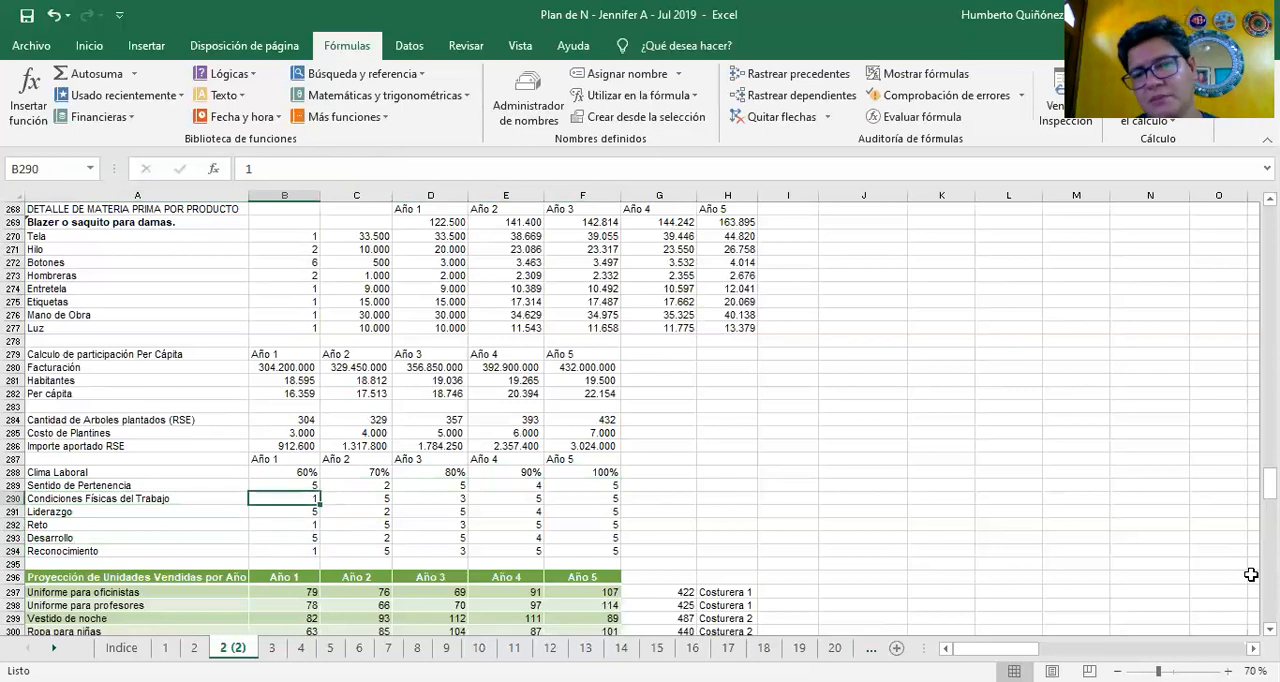
pyautogui.press('Down')
pyautogui.press('Down')
pyautogui.press('Down')
pyautogui.press('Down')
pyautogui.press('Down')
pyautogui.press('Down')
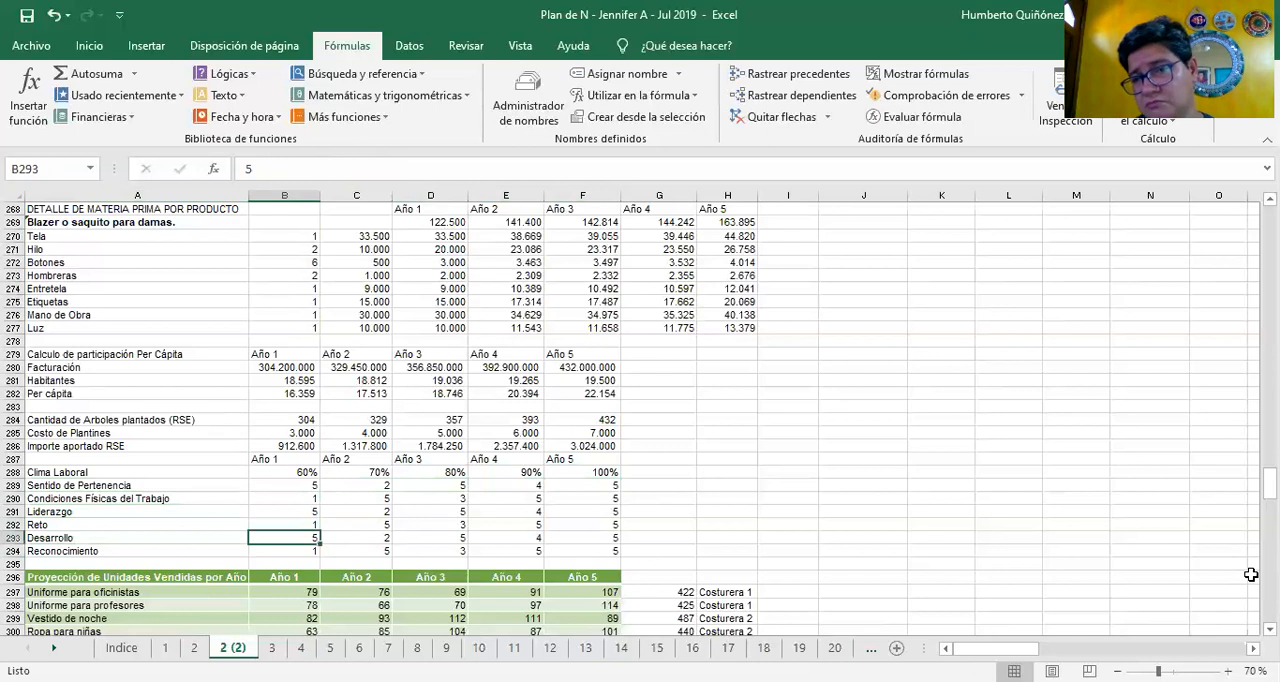
pyautogui.press('Up')
pyautogui.press('Up')
pyautogui.press('Up')
pyautogui.press('Up')
pyautogui.press('Up')
pyautogui.press('Up')
pyautogui.press('Up')
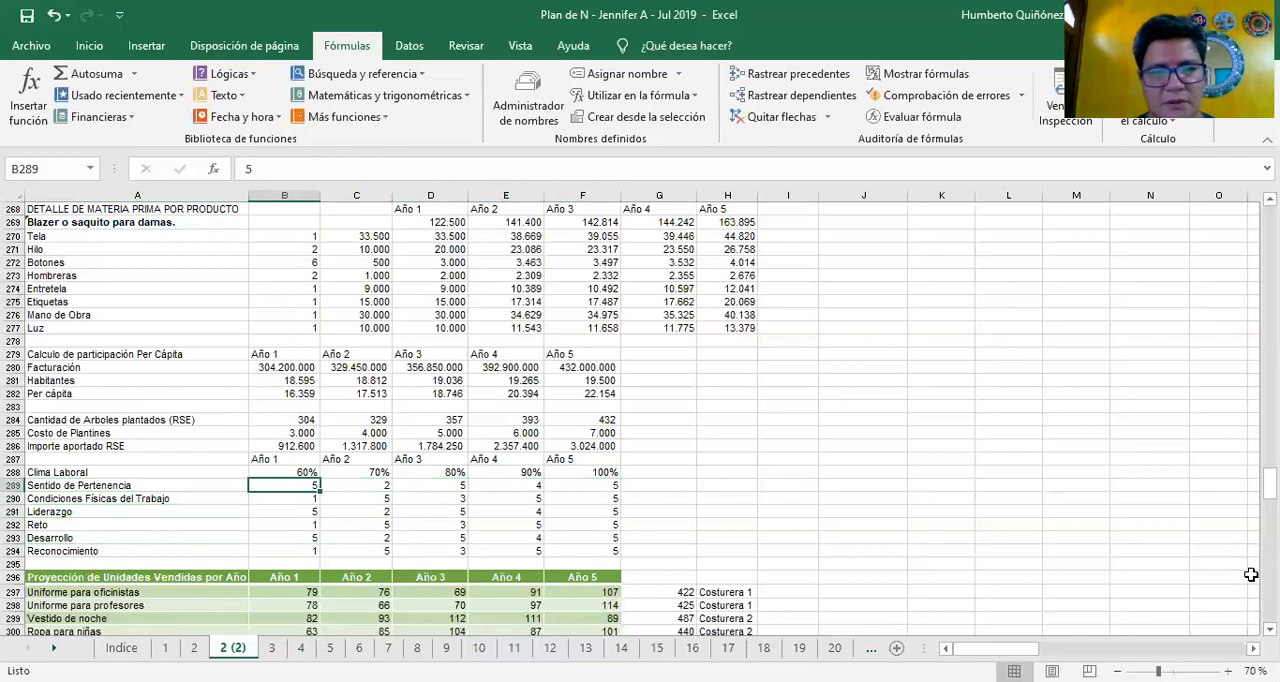
pyautogui.press('Down')
pyautogui.press('Down')
pyautogui.press('Down')
pyautogui.press('Down')
pyautogui.press('Down')
pyautogui.press('Down')
pyautogui.press('Down')
pyautogui.press('Down')
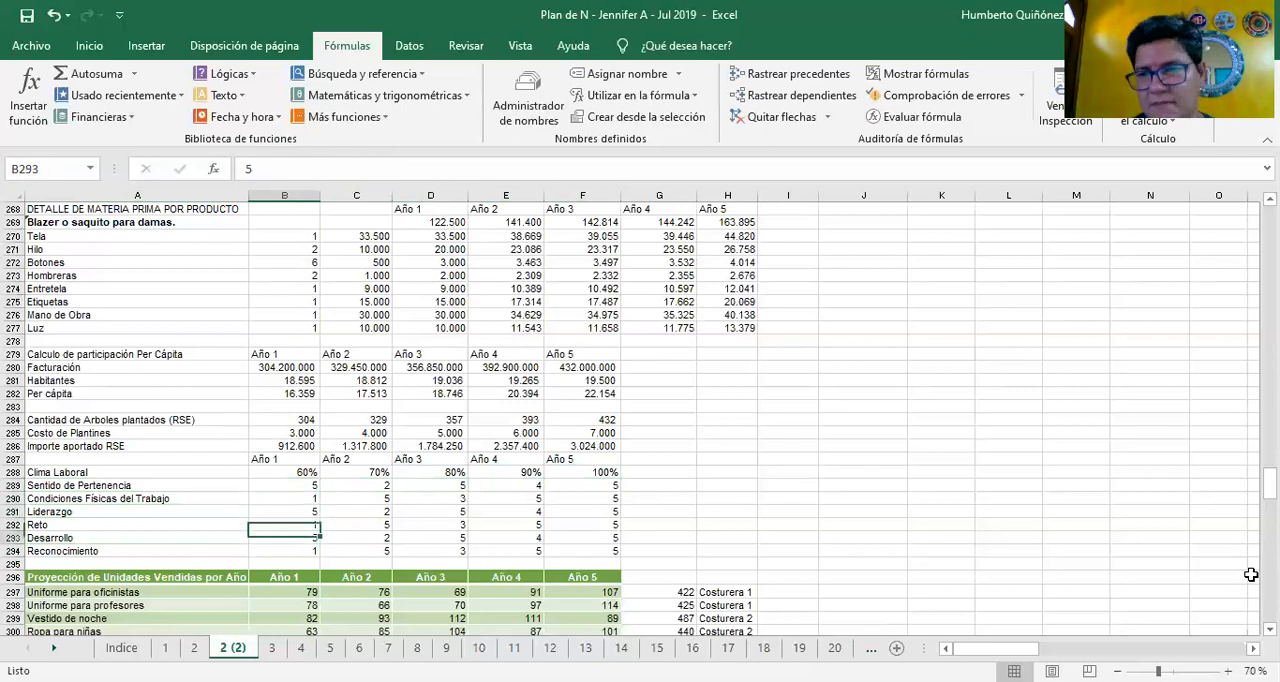
# Look over the blocks below Clima Laboral, from the projected units sold to Hombres Cantidad in B316 of Mercado Potencial
pyautogui.press('Down')
pyautogui.press('Down')
pyautogui.press('Down')
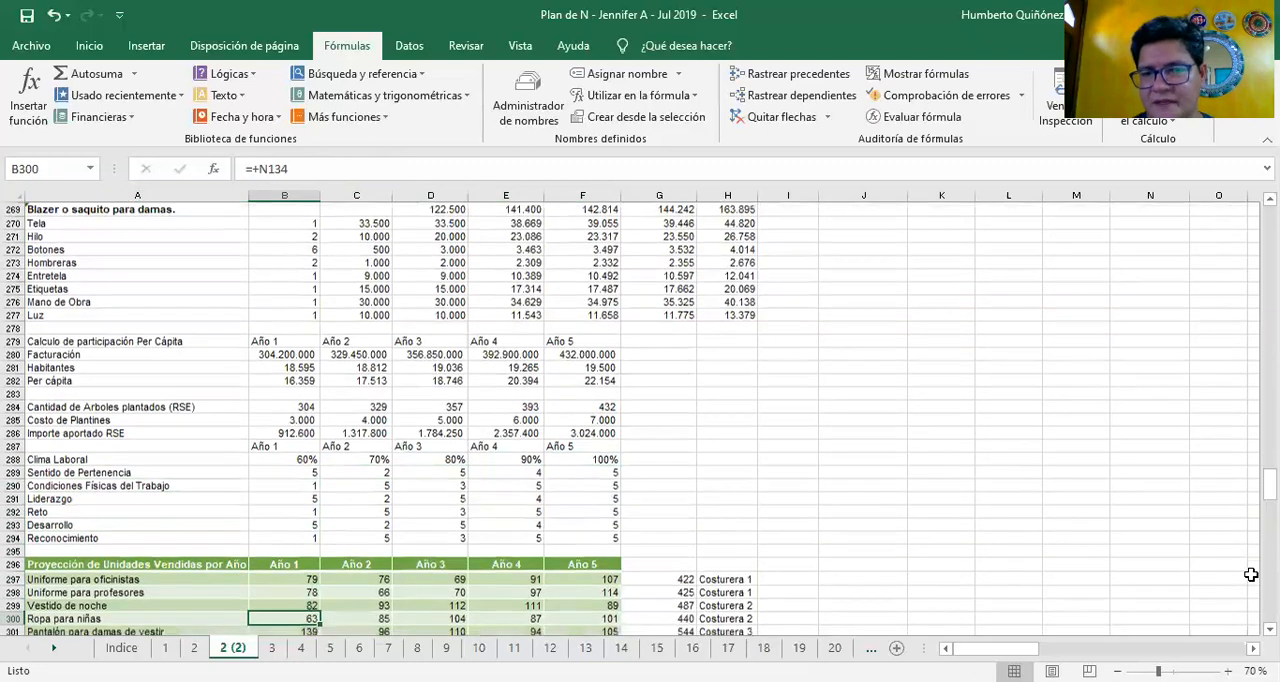
pyautogui.press('Down')
pyautogui.press('Down')
pyautogui.press('Down')
pyautogui.press('Down')
pyautogui.press('Down')
pyautogui.press('Down')
pyautogui.press('Down')
pyautogui.press('Down')
pyautogui.press('Down')
pyautogui.press('Down')
pyautogui.press('Down')
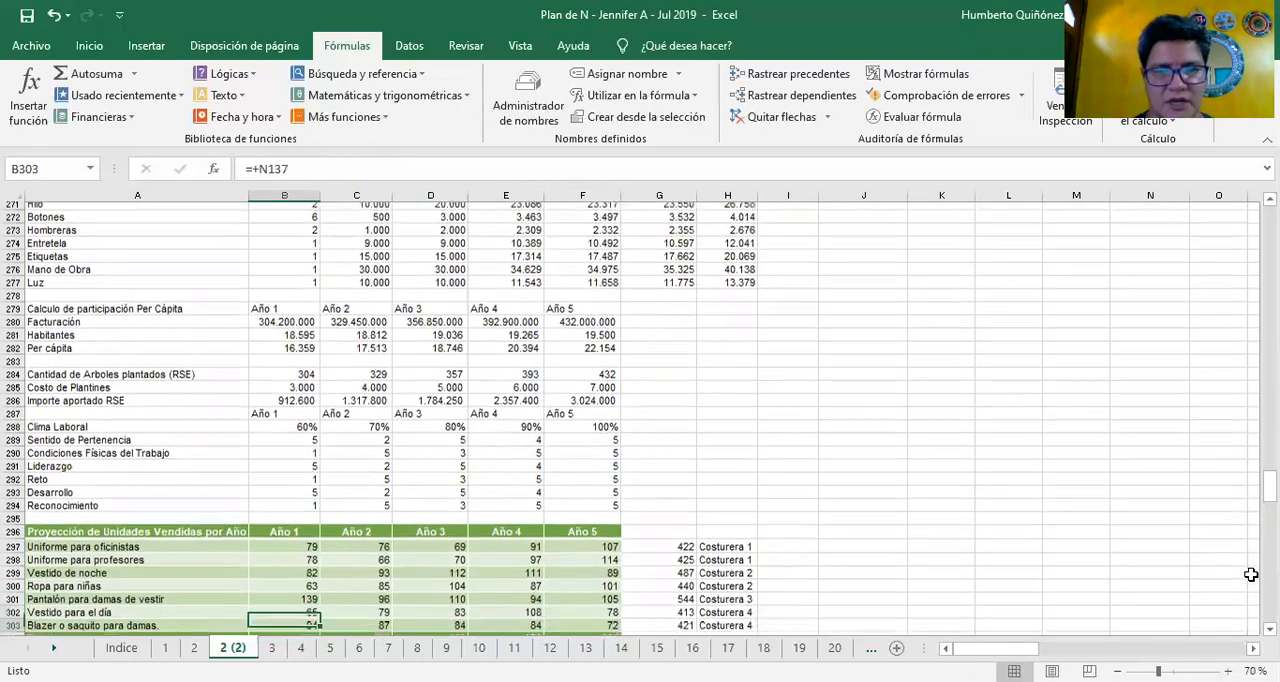
pyautogui.press('Down')
pyautogui.press('Down')
pyautogui.press('Down')
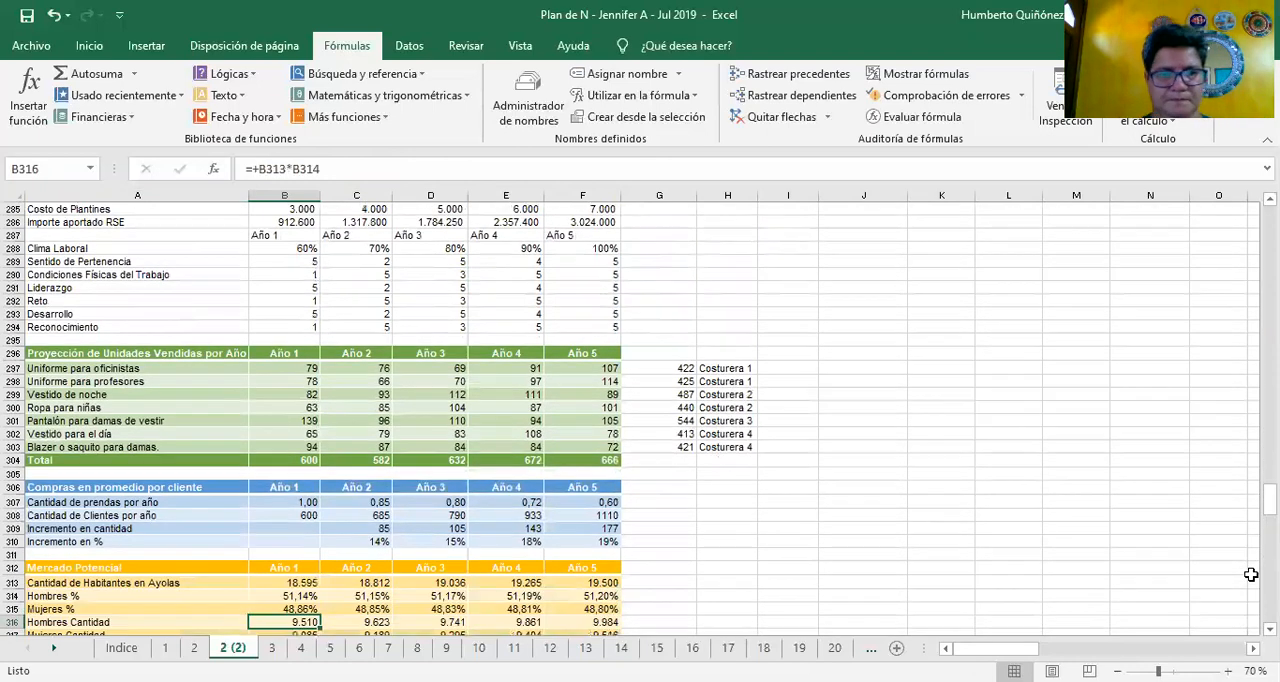
# Return to the Proyección de Unidades Vendidas por Año heading and check the Año 1 formula for Uniforme para oficinistas in B297
pyautogui.press('Up')
pyautogui.press('Up')
pyautogui.press('Up')
pyautogui.press('Up')
pyautogui.press('Up')
pyautogui.press('Up')
pyautogui.press('Up')
pyautogui.press('Up')
pyautogui.press('Up')
pyautogui.press('Up')
pyautogui.press('Up')
pyautogui.press('Up')
pyautogui.press('Up')
pyautogui.press('Up')
pyautogui.press('Up')
pyautogui.press('Up')
pyautogui.press('Left')
pyautogui.press('Up')
pyautogui.press('Up')
pyautogui.press('Up')
pyautogui.press('Up')
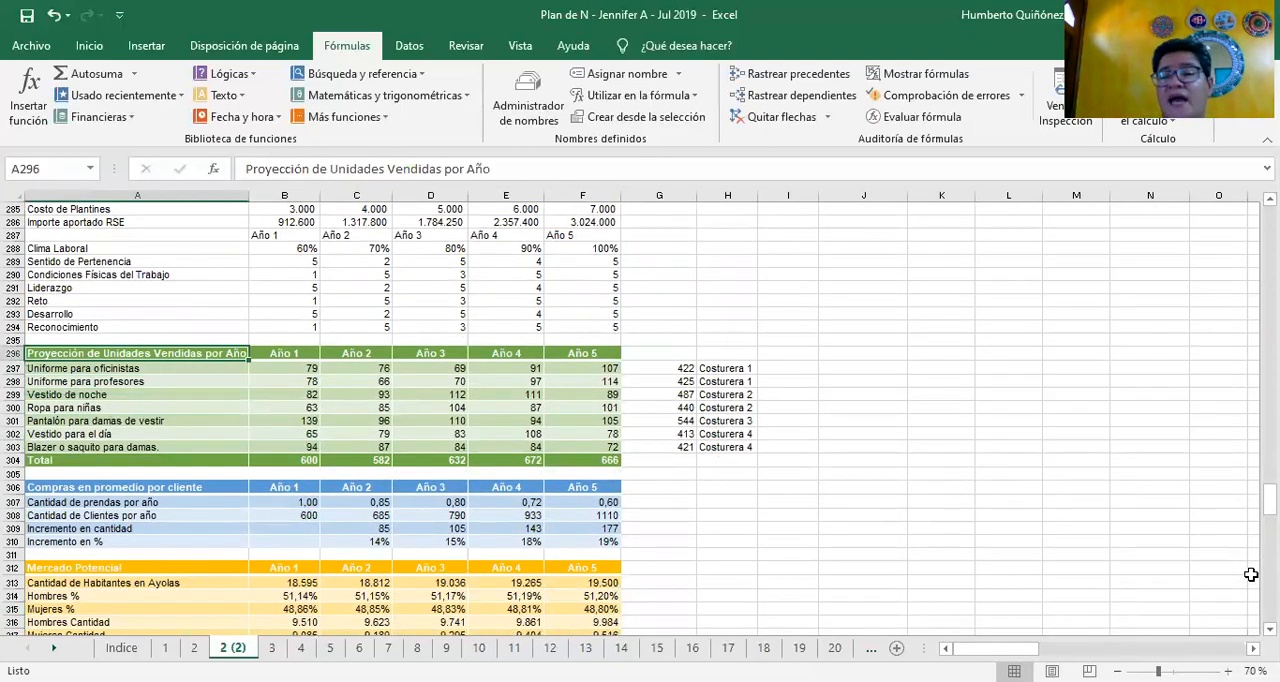
pyautogui.press('Down')
pyautogui.press('Right')
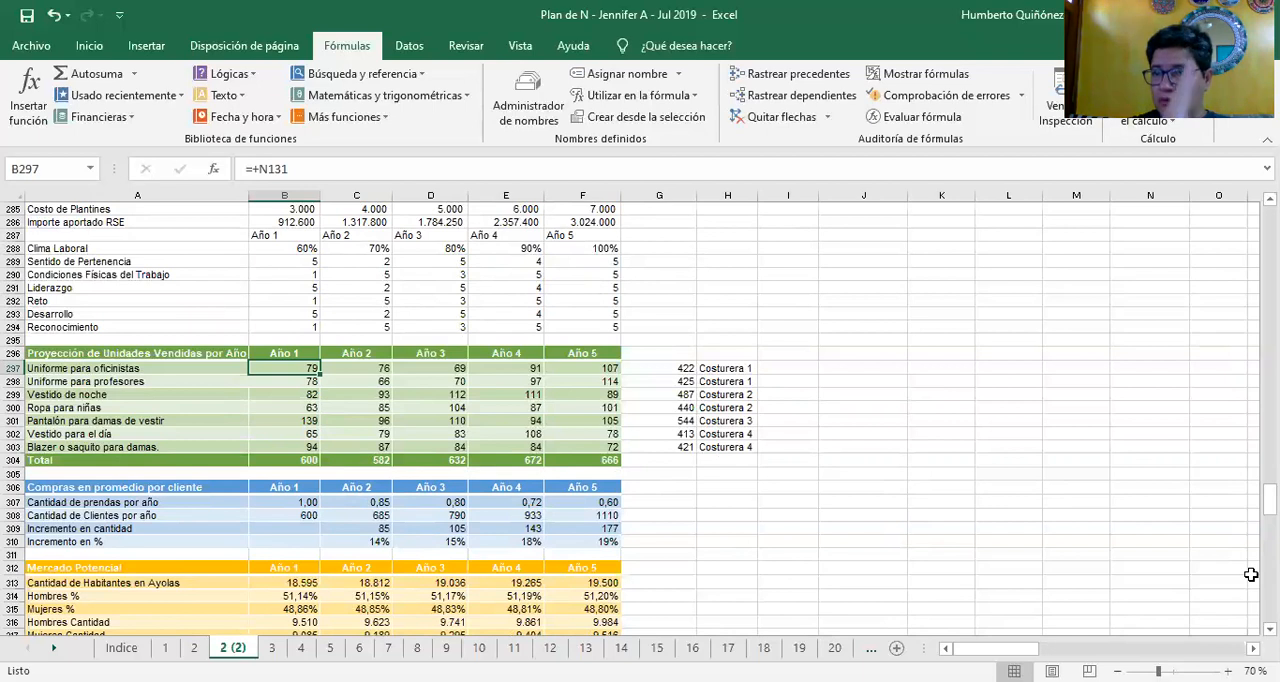
# Check the Total formulas for projected units sold across row 304, from Año 1 to Año 5
pyautogui.press('Down')
pyautogui.press('Down')
pyautogui.press('Down')
pyautogui.press('Down')
pyautogui.press('Down')
pyautogui.press('Down')
pyautogui.press('Down')
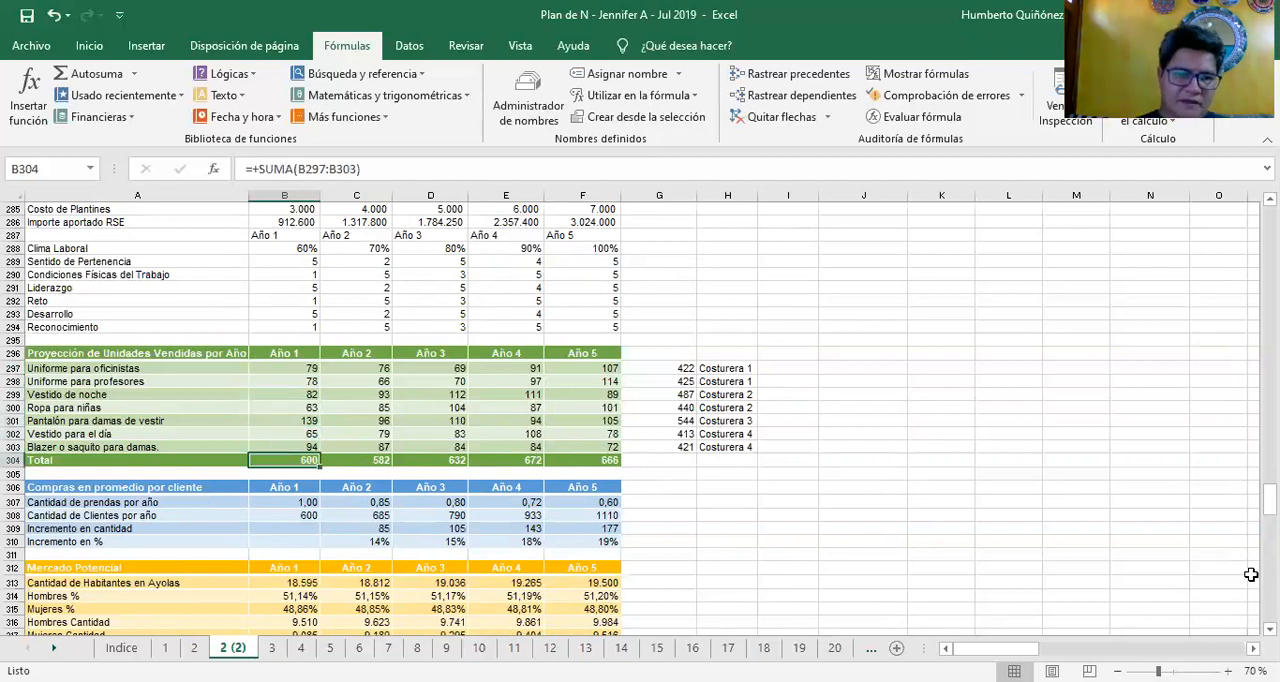
pyautogui.press('Right')
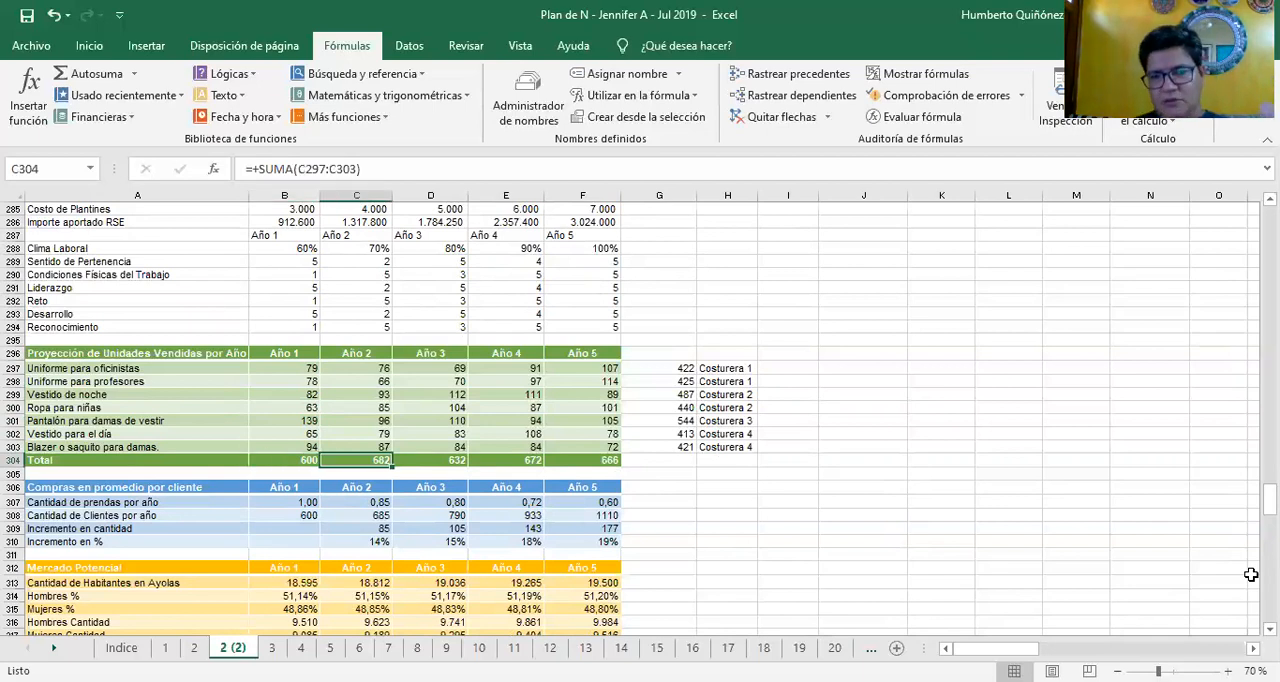
pyautogui.press('Right')
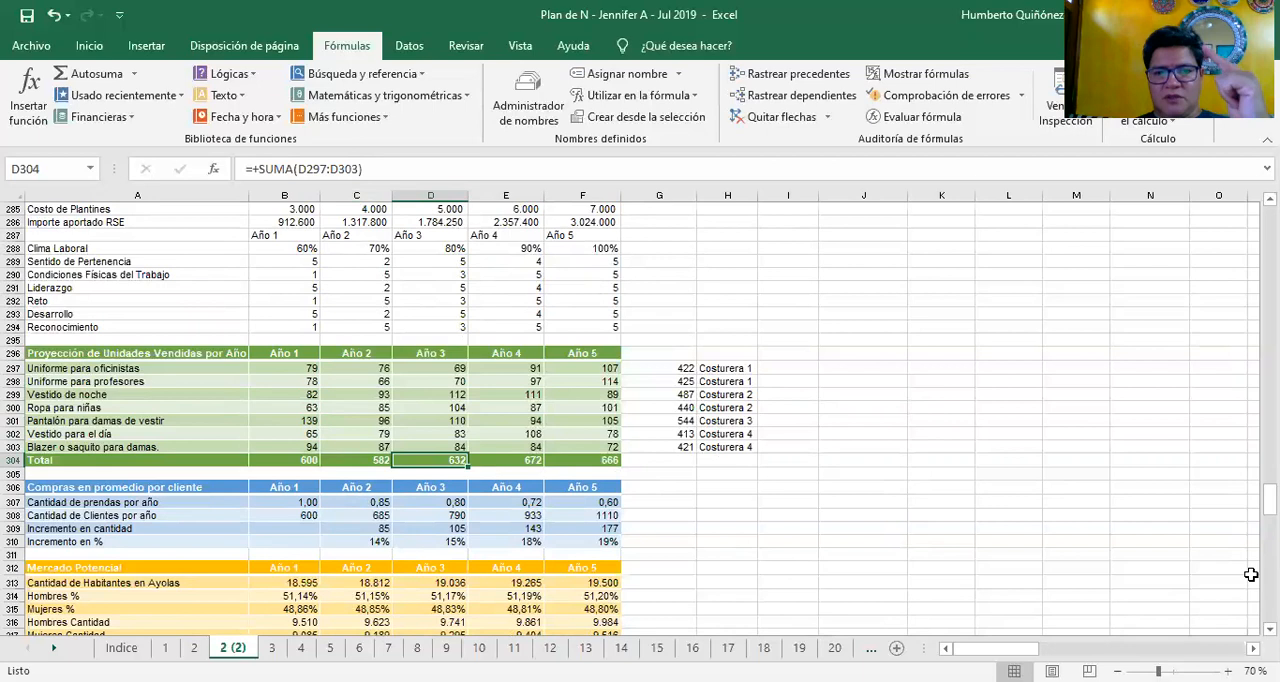
pyautogui.press('Right')
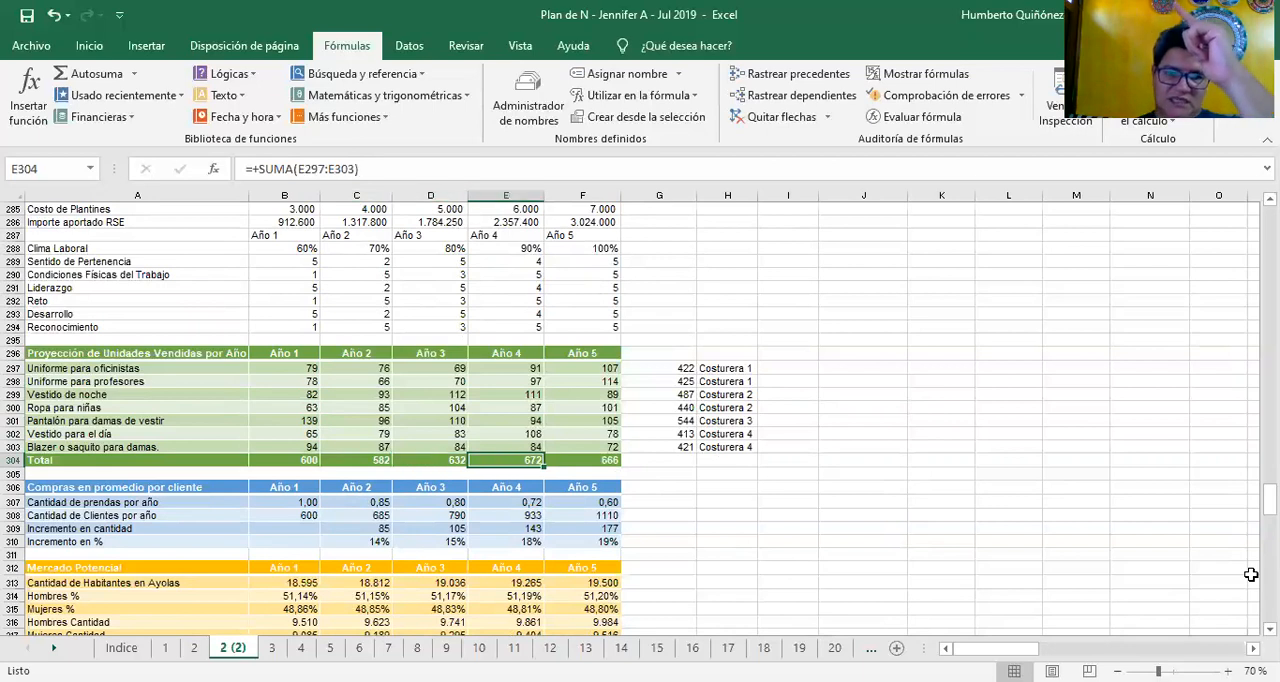
pyautogui.press('Right')
# Go back through the unit projections to G297 and trace the five-year sum formula for Uniforme para oficinistas
pyautogui.press('Left')
pyautogui.press('Left')
pyautogui.press('Up')
pyautogui.press('Right')
pyautogui.press('Up')
pyautogui.press('Up')
pyautogui.press('Right')
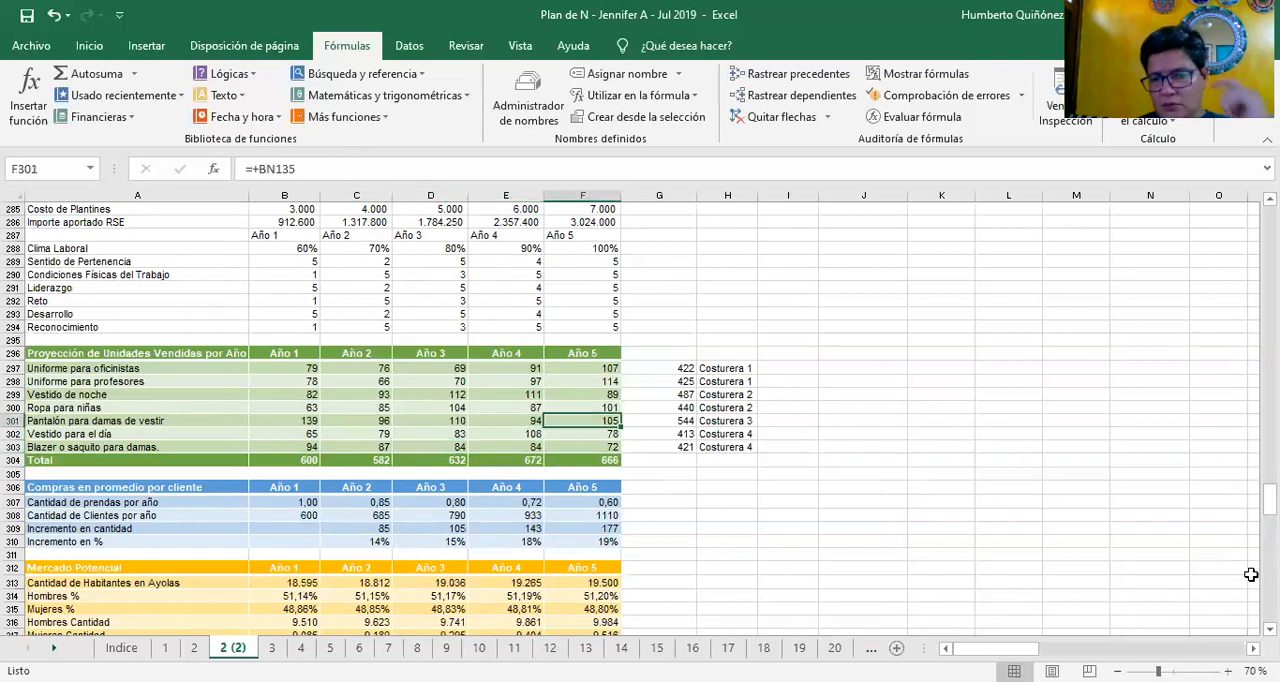
pyautogui.press('Right')
pyautogui.press('Up')
pyautogui.press('Up')
pyautogui.press('Up')
pyautogui.press('Up')
pyautogui.press('F2')
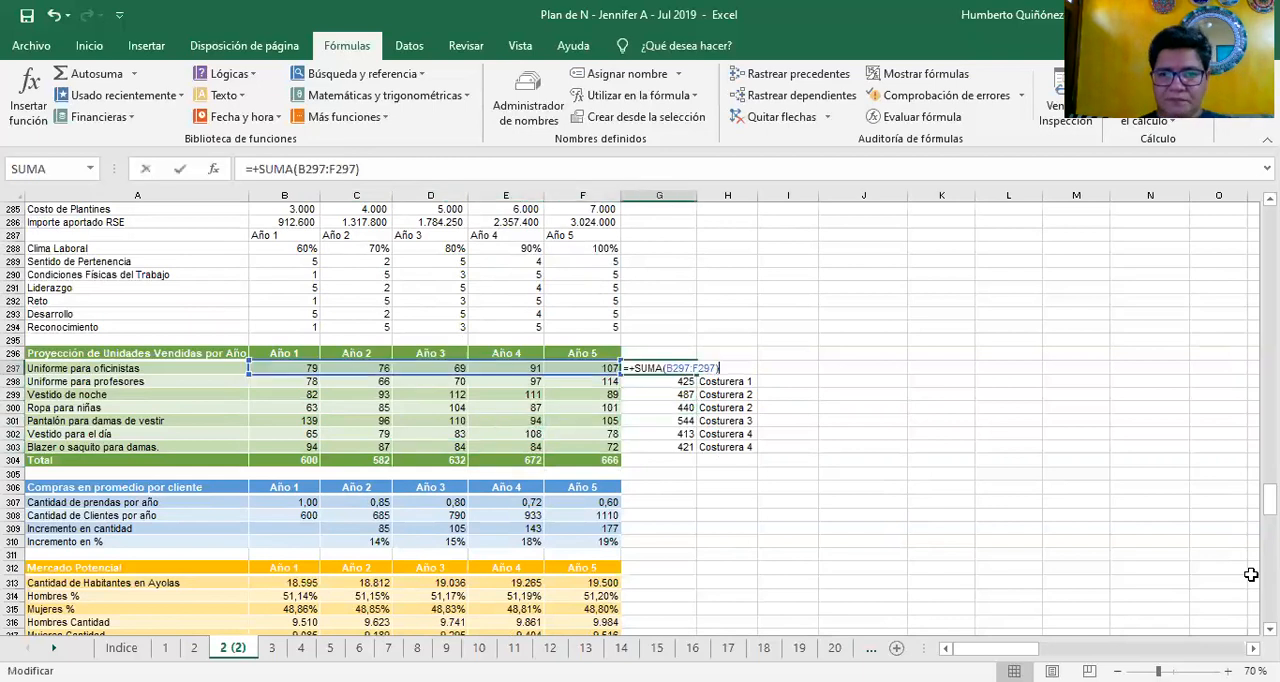
pyautogui.press('Escape')
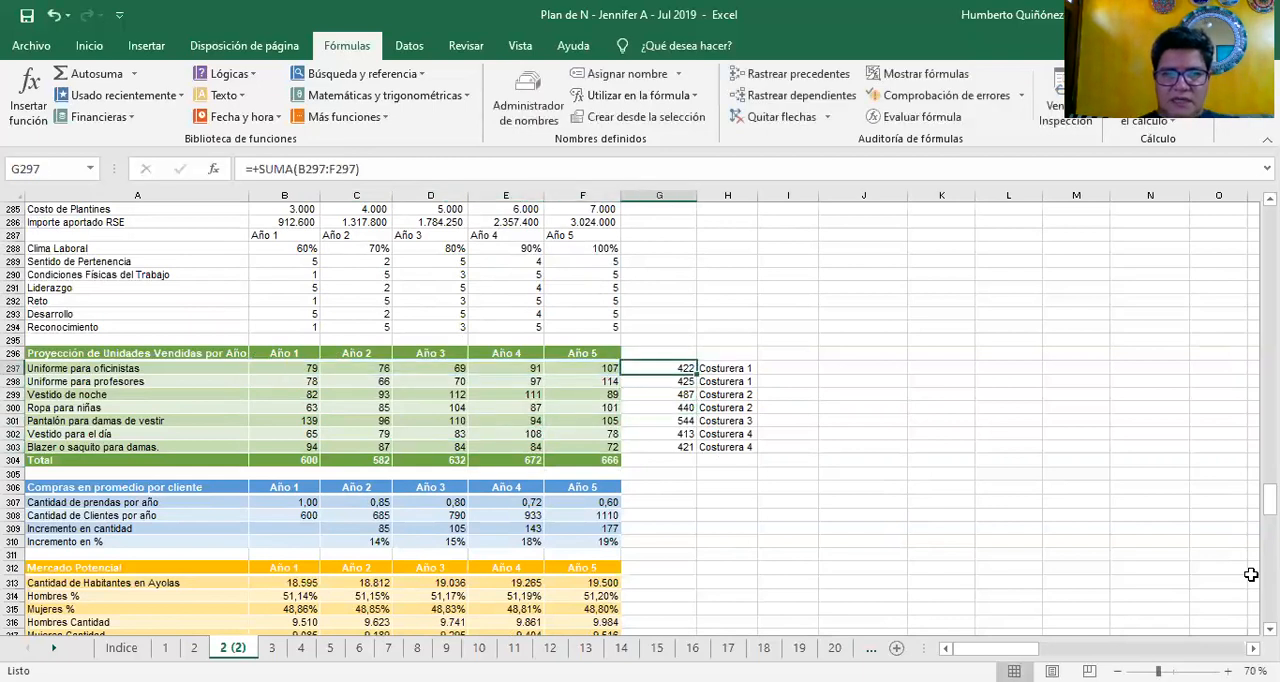
# Trace the five-year sum formulas of the remaining products, from Uniforme para profesores in G298 to Blazer o saquito para damas in G303
pyautogui.press('Down')
pyautogui.press('F2')
pyautogui.press('Escape')
pyautogui.press('Down')
pyautogui.press('F2')
pyautogui.press('Escape')
pyautogui.press('Down')
pyautogui.press('F2')
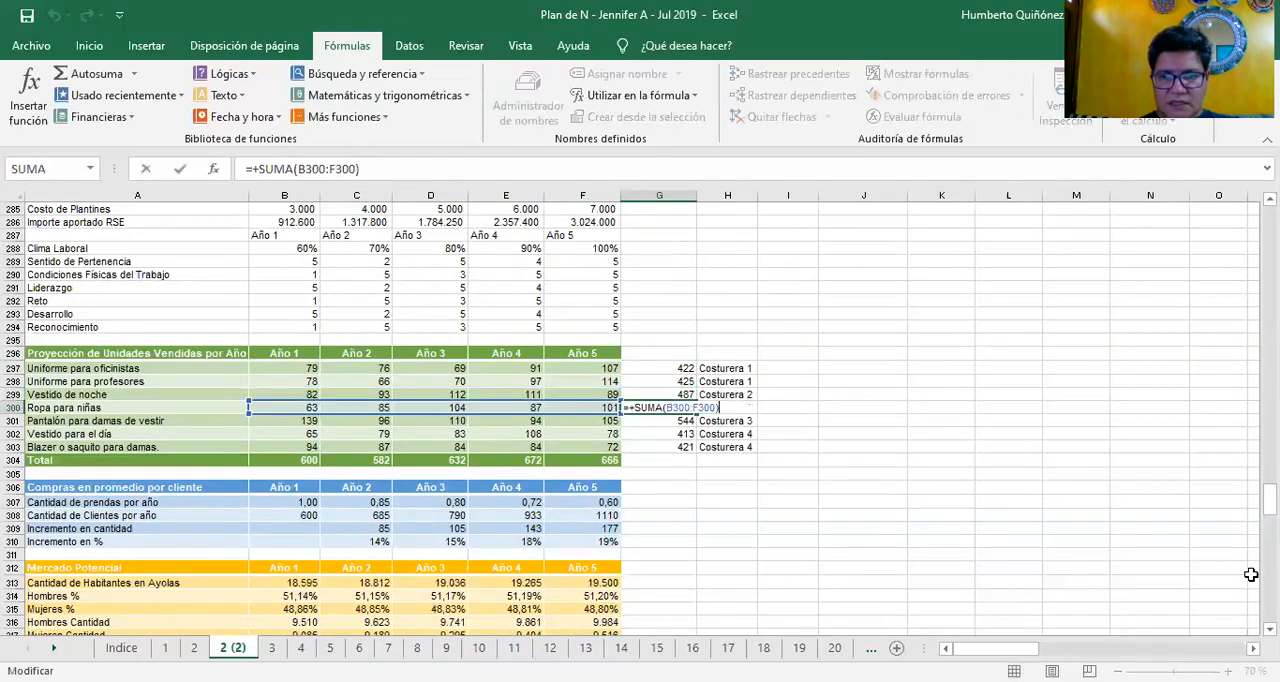
pyautogui.press('Escape')
pyautogui.press('Down')
pyautogui.press('F2')
pyautogui.press('Escape')
pyautogui.press('Down')
pyautogui.press('F2')
pyautogui.press('Escape')
pyautogui.press('Down')
pyautogui.press('F2')
pyautogui.press('Escape')
# Return to the first product total in G297 and trace its sum over B297:F297 again
pyautogui.press('Up')
pyautogui.press('Up')
pyautogui.press('Up')
pyautogui.press('Up')
pyautogui.press('Up')
pyautogui.press('Up')
pyautogui.press('F2')
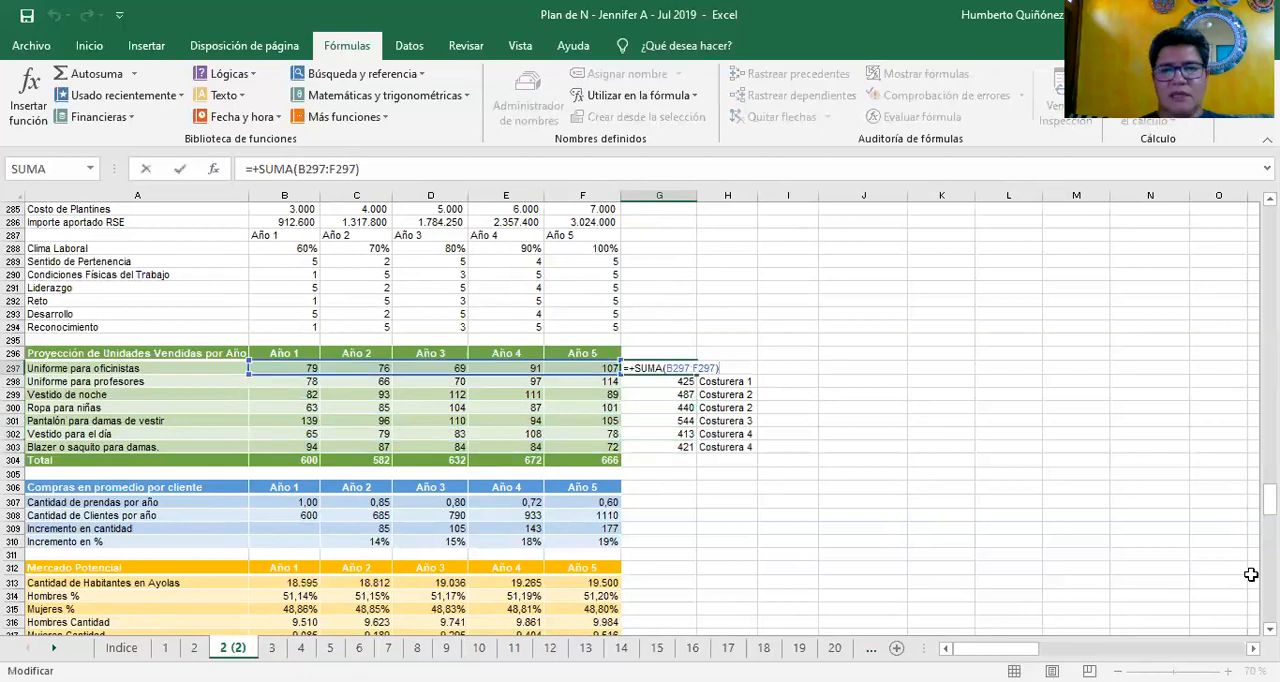
pyautogui.press('Escape')
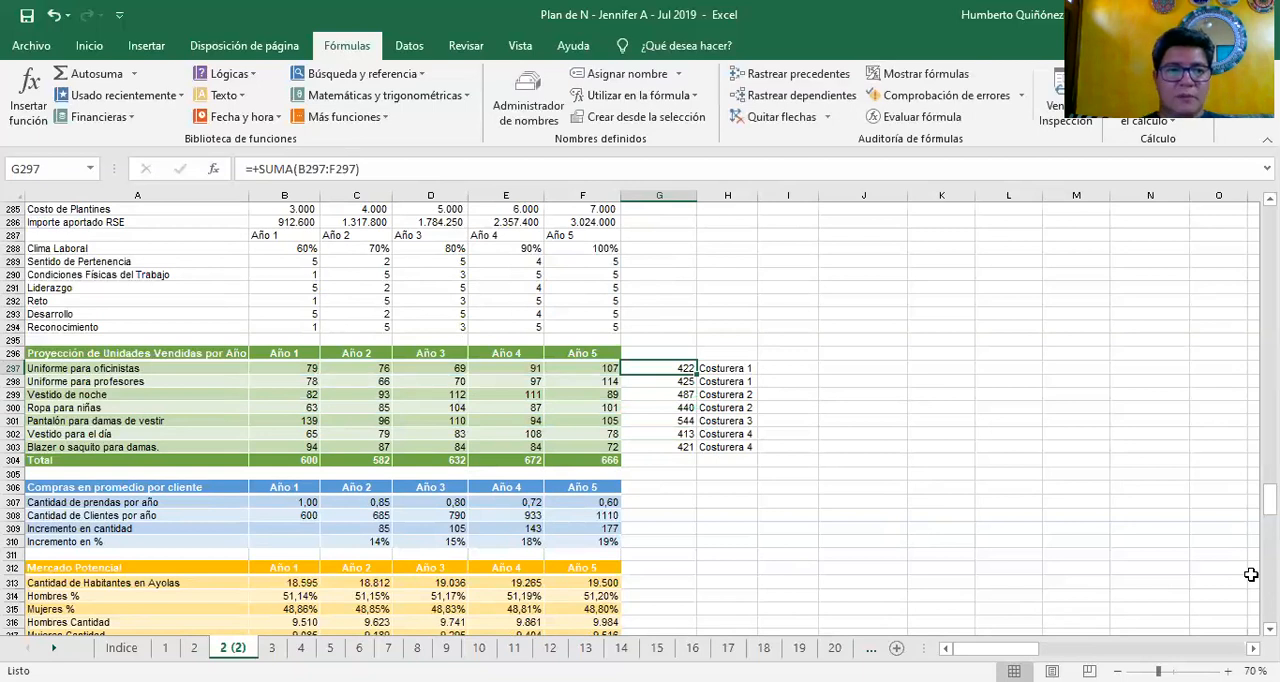
# Select the two Costurera 1 totals, G297:G298, to review them together, then move to Costurera 2's first total in G299
pyautogui.press('Down')
pyautogui.press('Up')
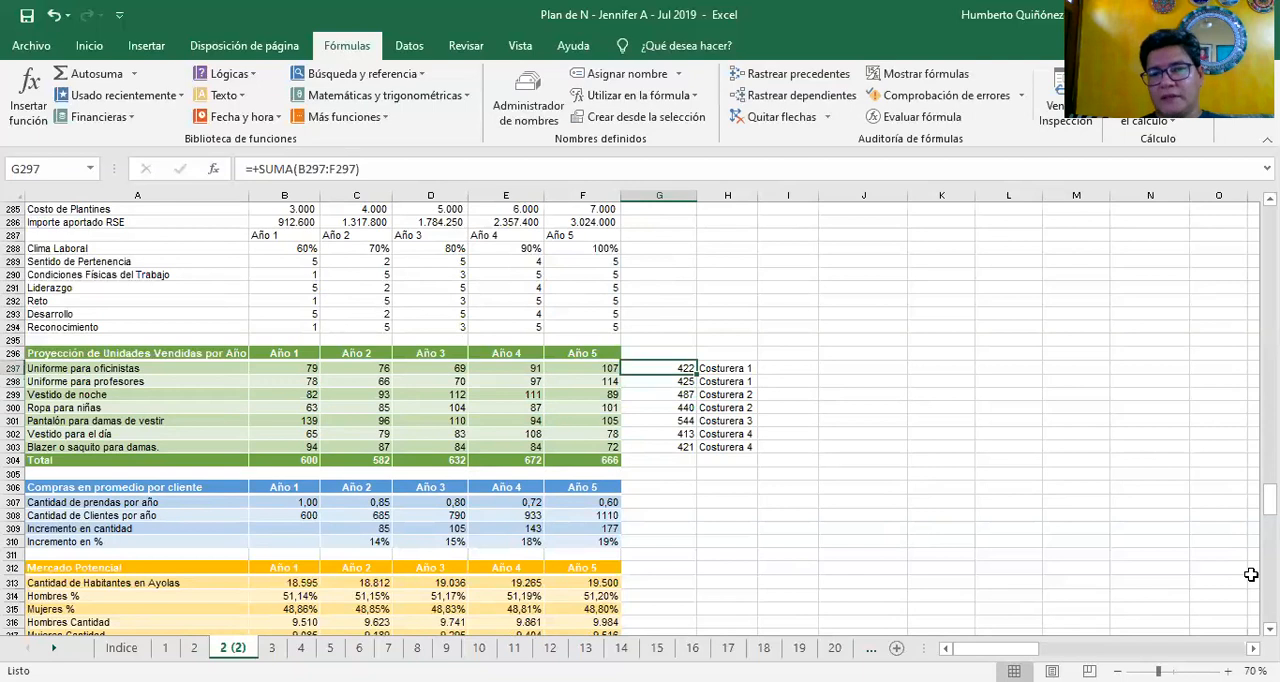
pyautogui.press('Down')
pyautogui.press('Up')
pyautogui.hotkey('shift', 'Down')
pyautogui.press('F2')
pyautogui.press('Escape')
pyautogui.press('Down')
pyautogui.press('Down')
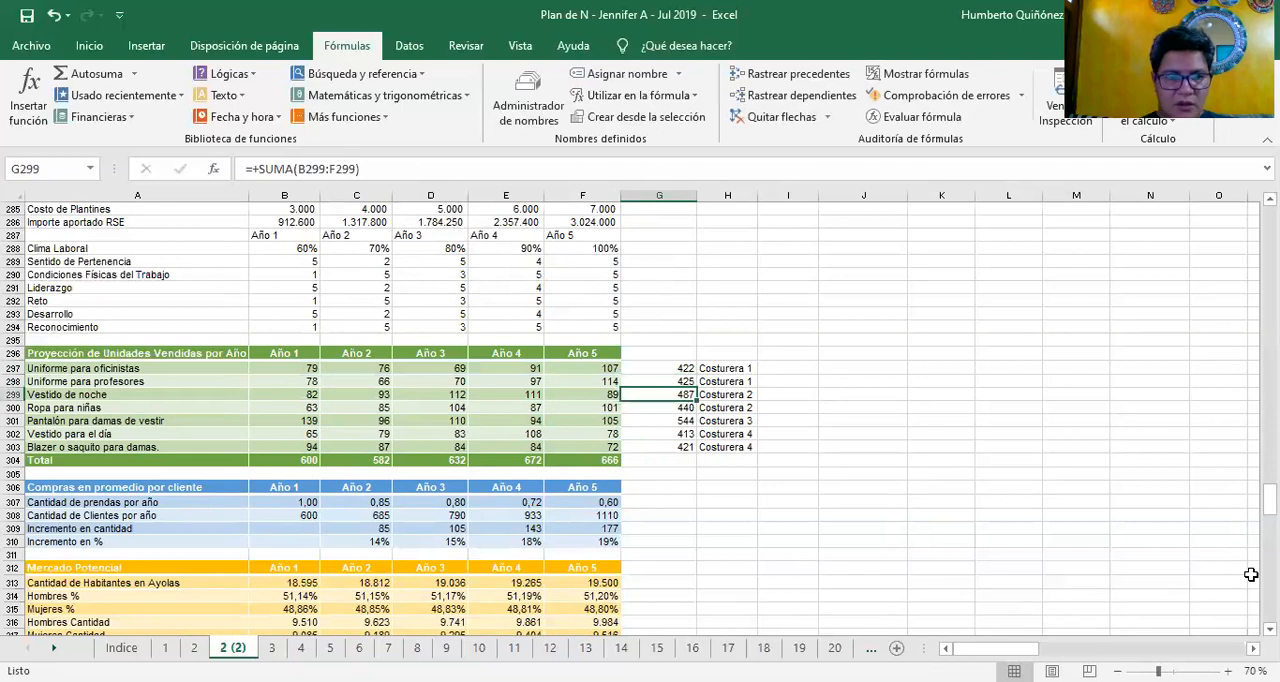
# Review the product totals assigned to Costurera 2, 3 and 4 in G300:G303, returning to Costurera 3 in G301
pyautogui.press('Down')
pyautogui.press('Down')
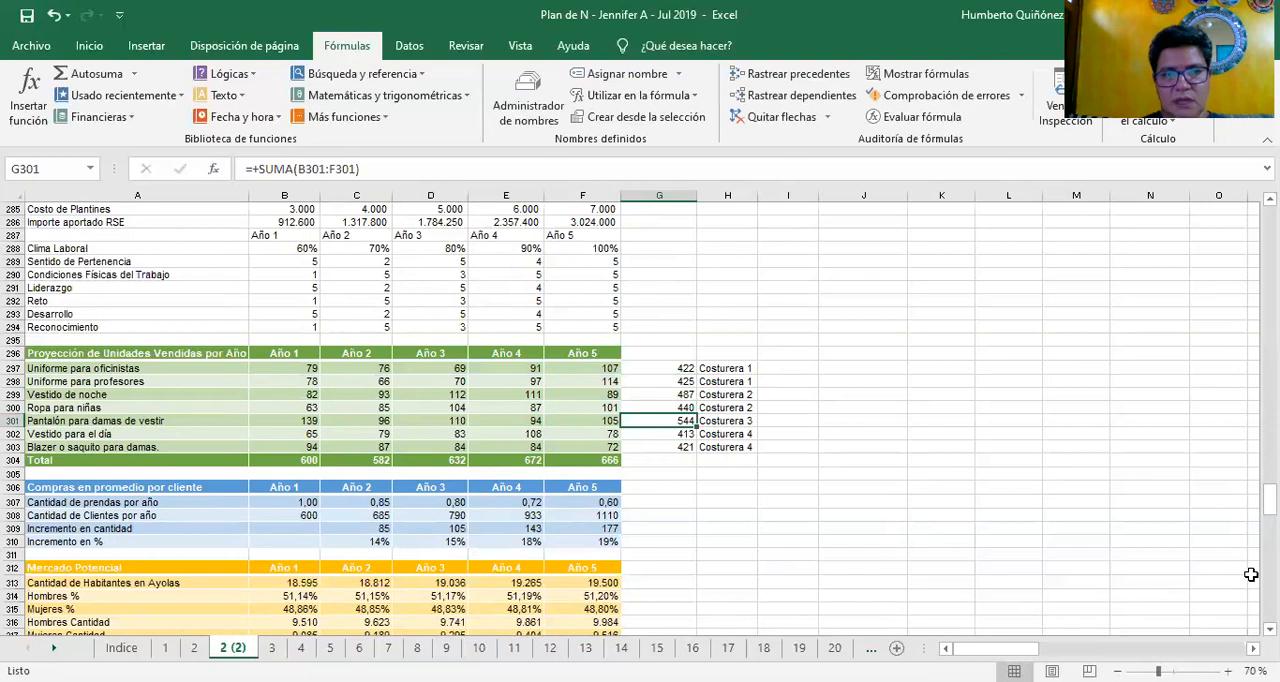
pyautogui.press('Down')
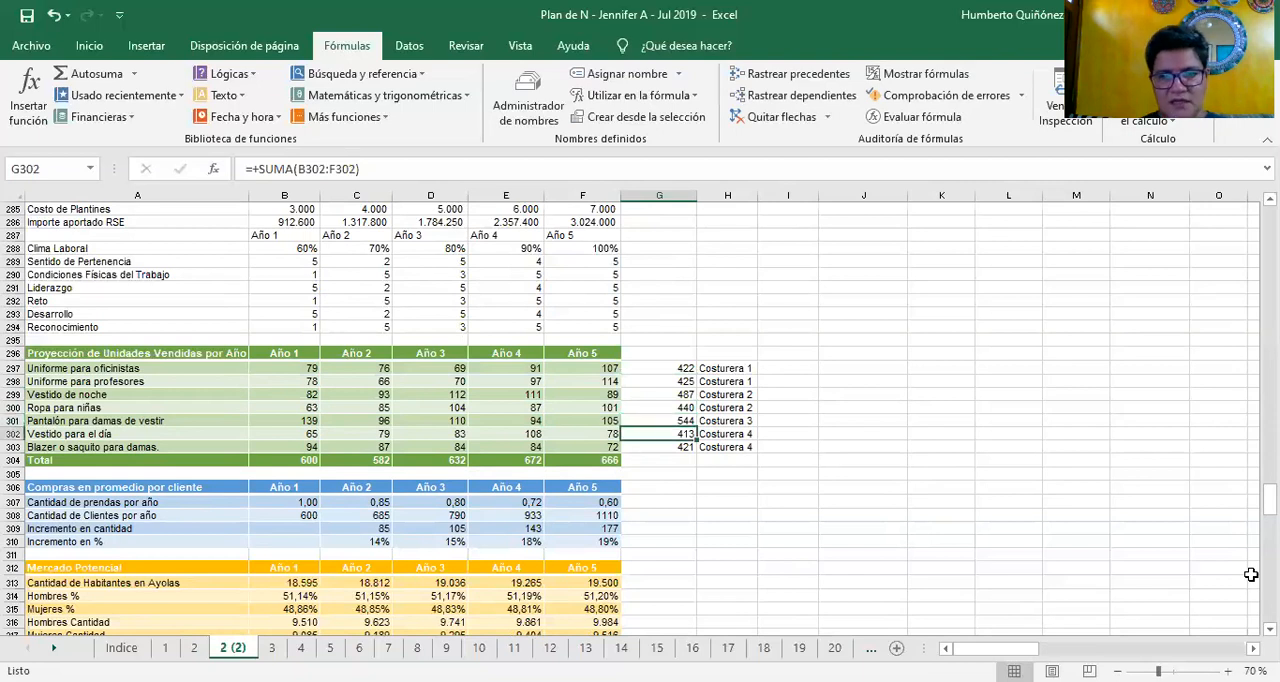
pyautogui.press('Down')
pyautogui.press('Up')
pyautogui.press('Up')
pyautogui.press('Up')
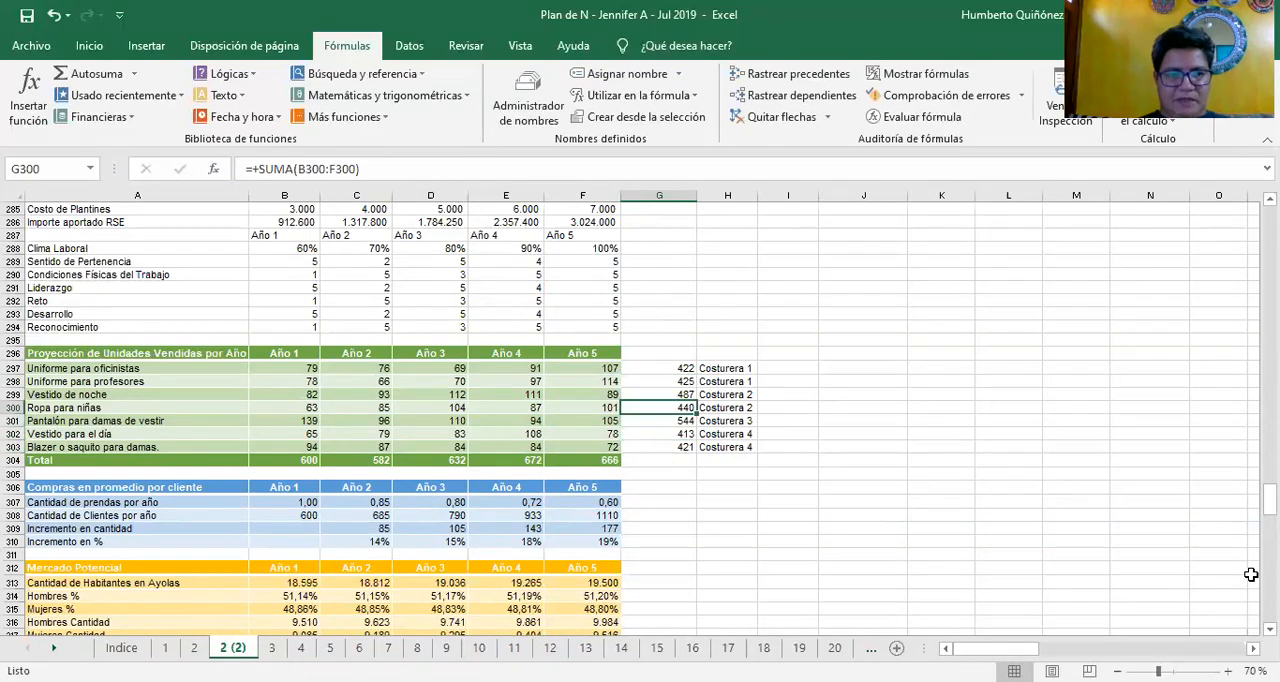
pyautogui.press('Down')
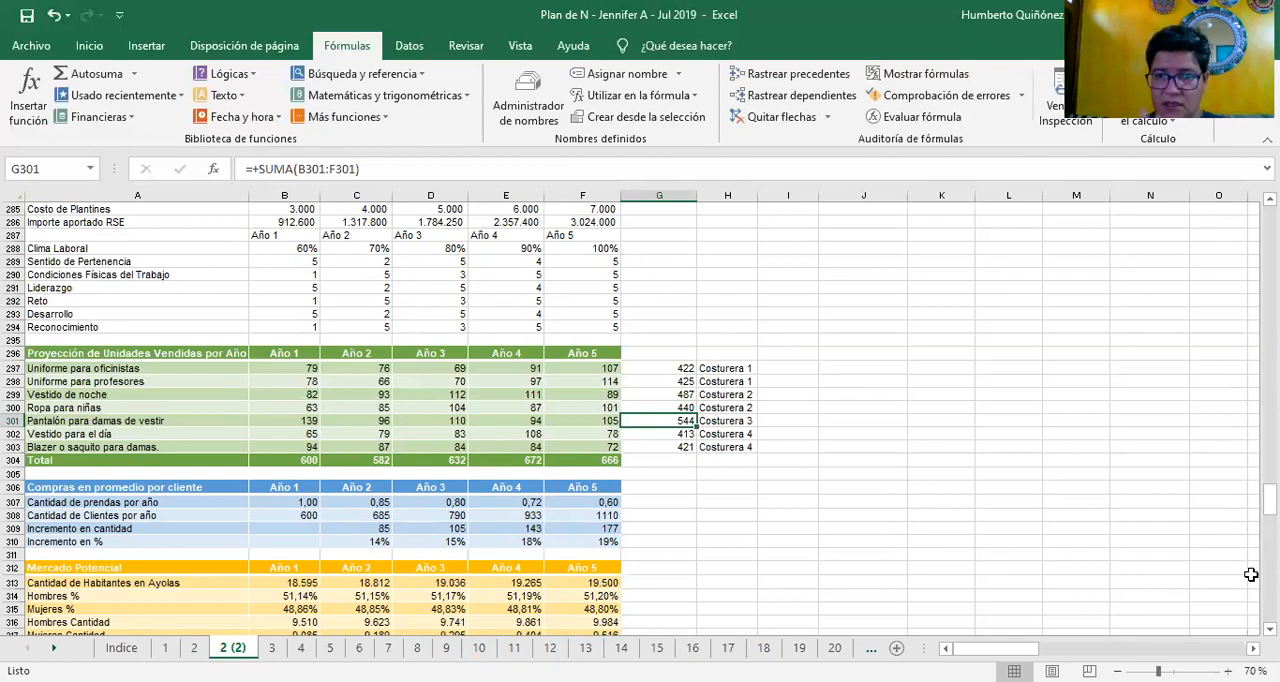
# Look over the row labels of the Compras en promedio por cliente block, returning to Cantidad de prendas por año in A307
pyautogui.press('Down')
pyautogui.press('Down')
pyautogui.press('Down')
pyautogui.press('Down')
pyautogui.press('Down')
pyautogui.press('Down')
pyautogui.press('Left')
pyautogui.press('Left')
pyautogui.press('Left')
pyautogui.press('Left')
pyautogui.press('Left')
pyautogui.press('Left')
pyautogui.press('Down')
pyautogui.press('Down')
pyautogui.press('Down')
pyautogui.press('Down')
pyautogui.press('Up')
pyautogui.press('Up')
pyautogui.press('Up')
pyautogui.press('Up')
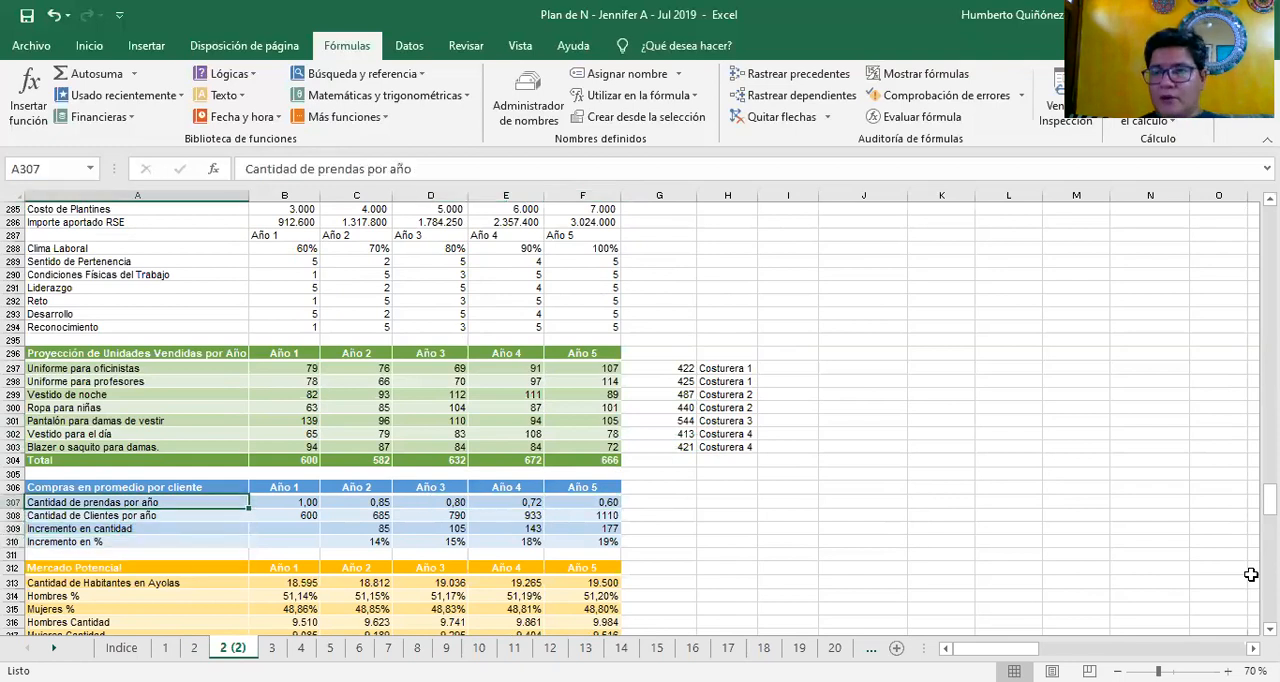
# Review the Cantidad de prendas por año values from Año 1 to Año 5 in B307:F307
pyautogui.press('Right')
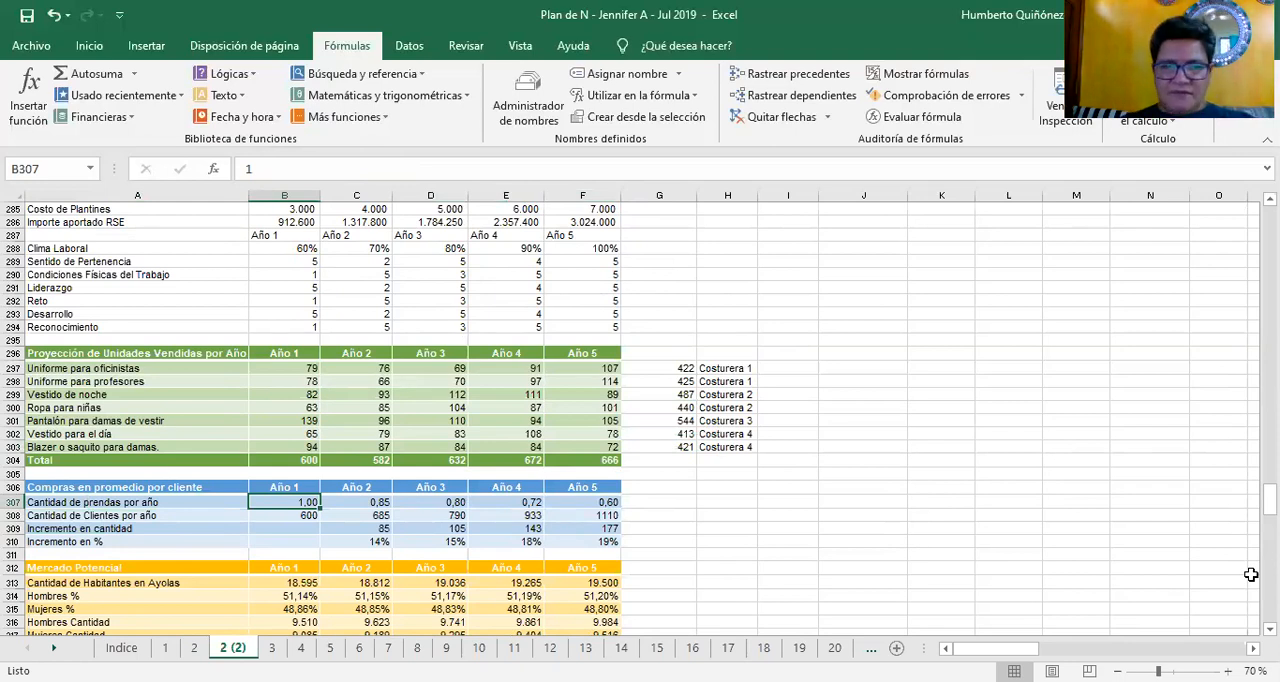
pyautogui.press('Left')
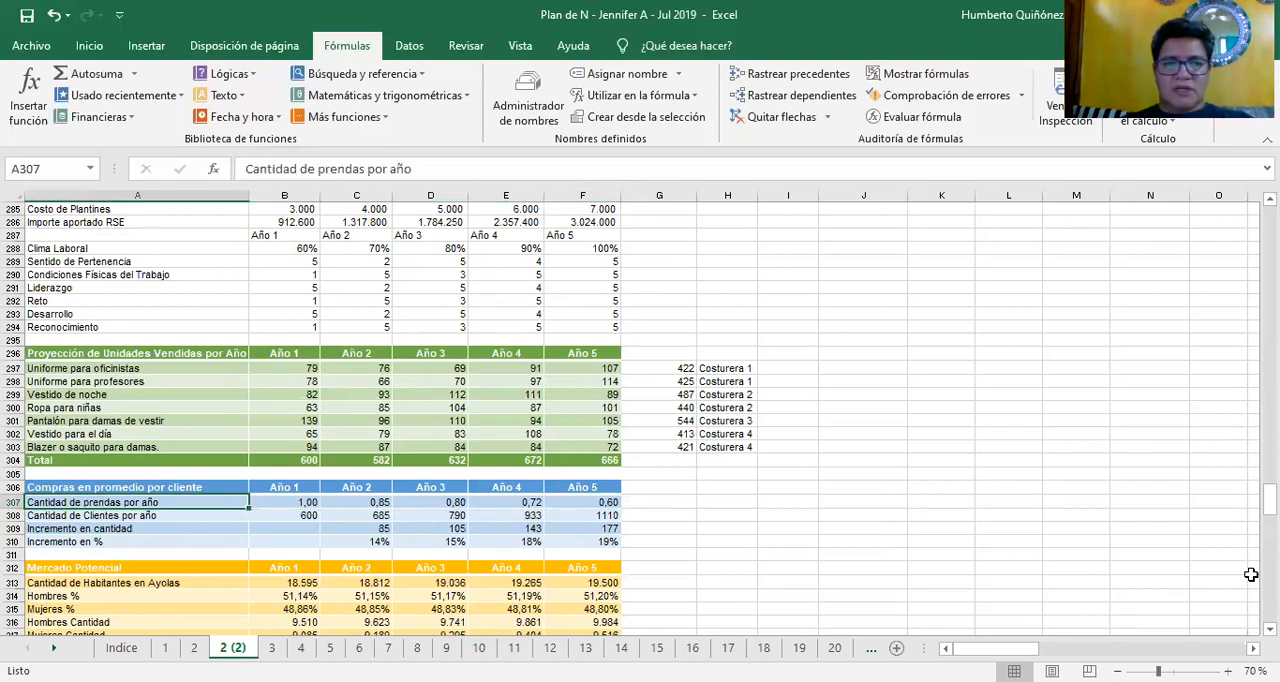
pyautogui.press('Right')
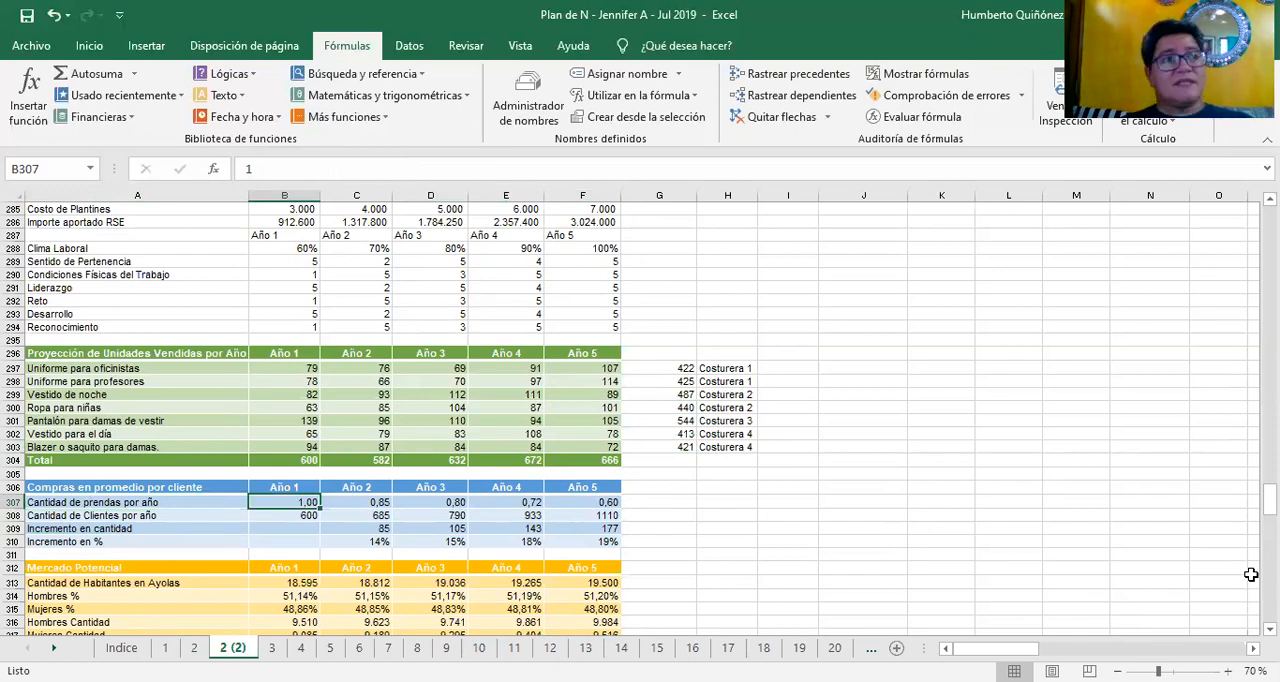
pyautogui.press('Right')
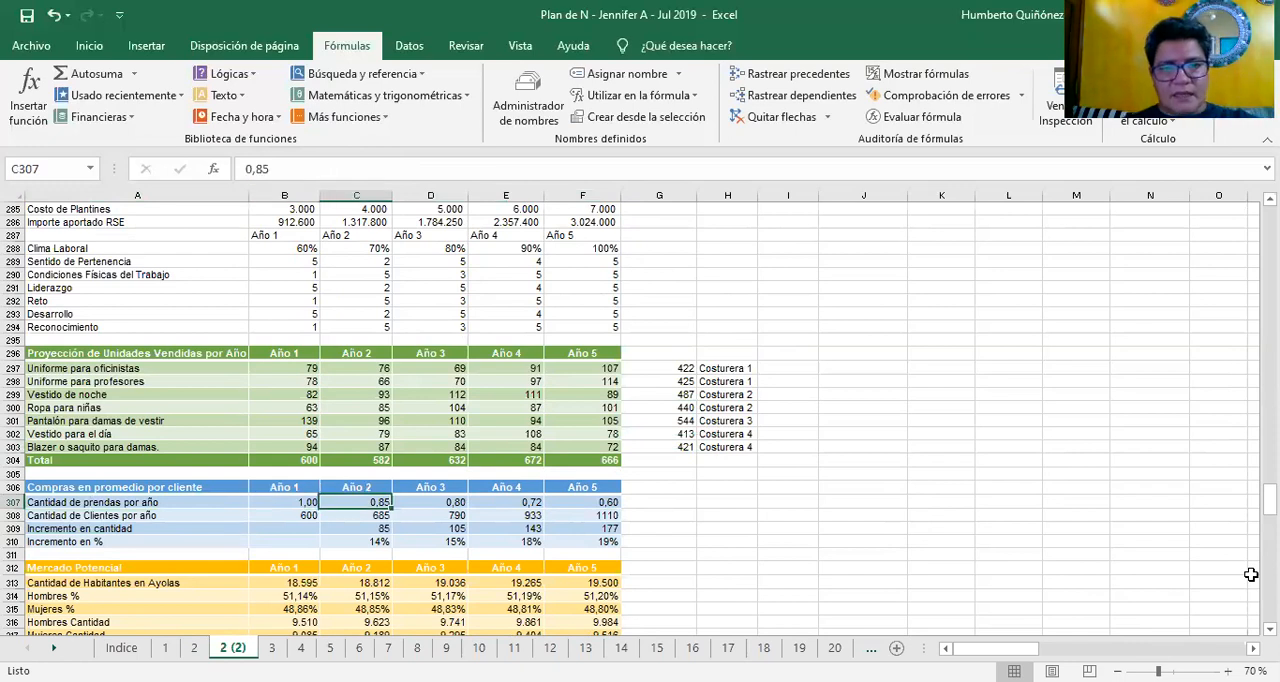
pyautogui.press('Left')
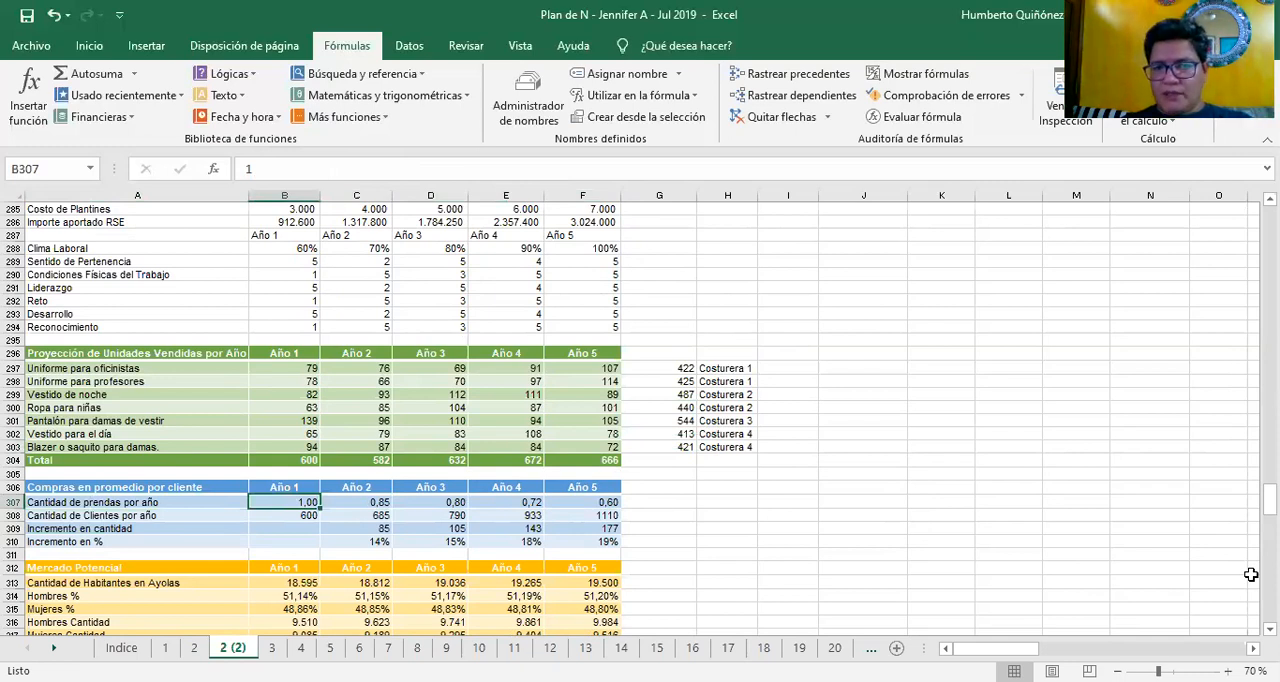
pyautogui.press('Right')
pyautogui.press('Right')
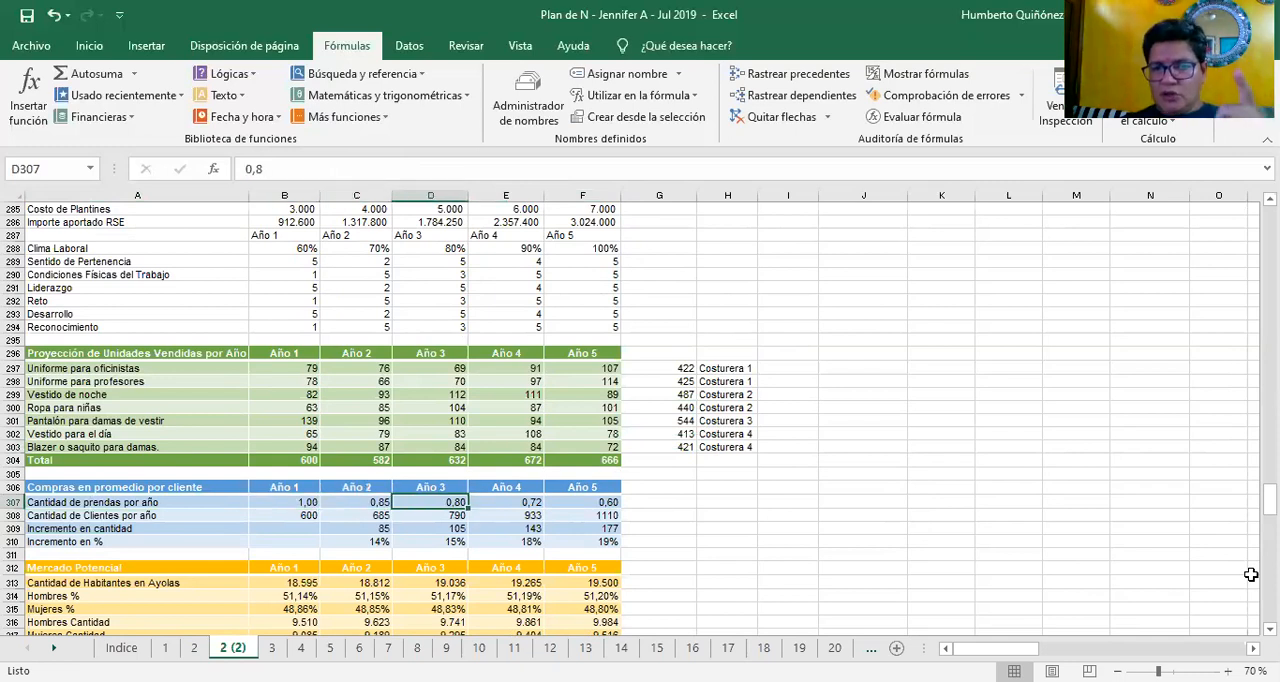
pyautogui.press('Right')
pyautogui.press('Right')
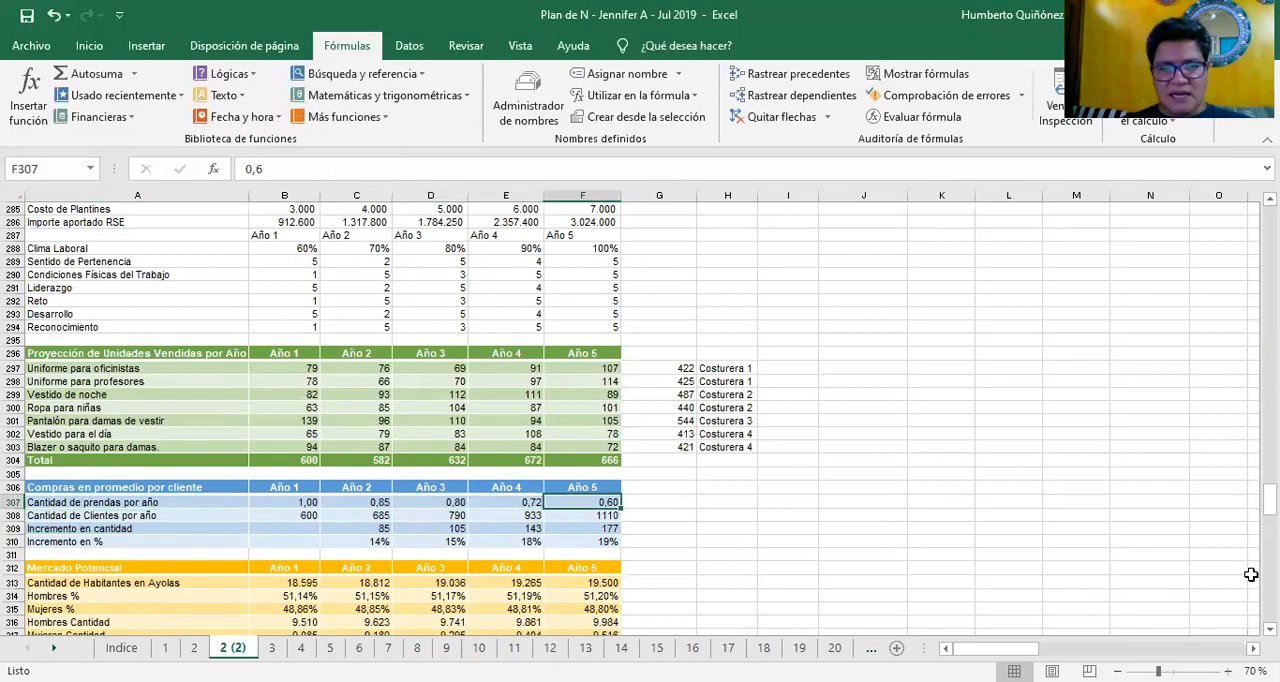
# Go to Cantidad de Clientes por año and examine the Año 1 formula in B308
pyautogui.press('Left')
pyautogui.press('Left')
pyautogui.press('Left')
pyautogui.press('Down')
pyautogui.press('Left')
pyautogui.press('Left')
pyautogui.press('Right')
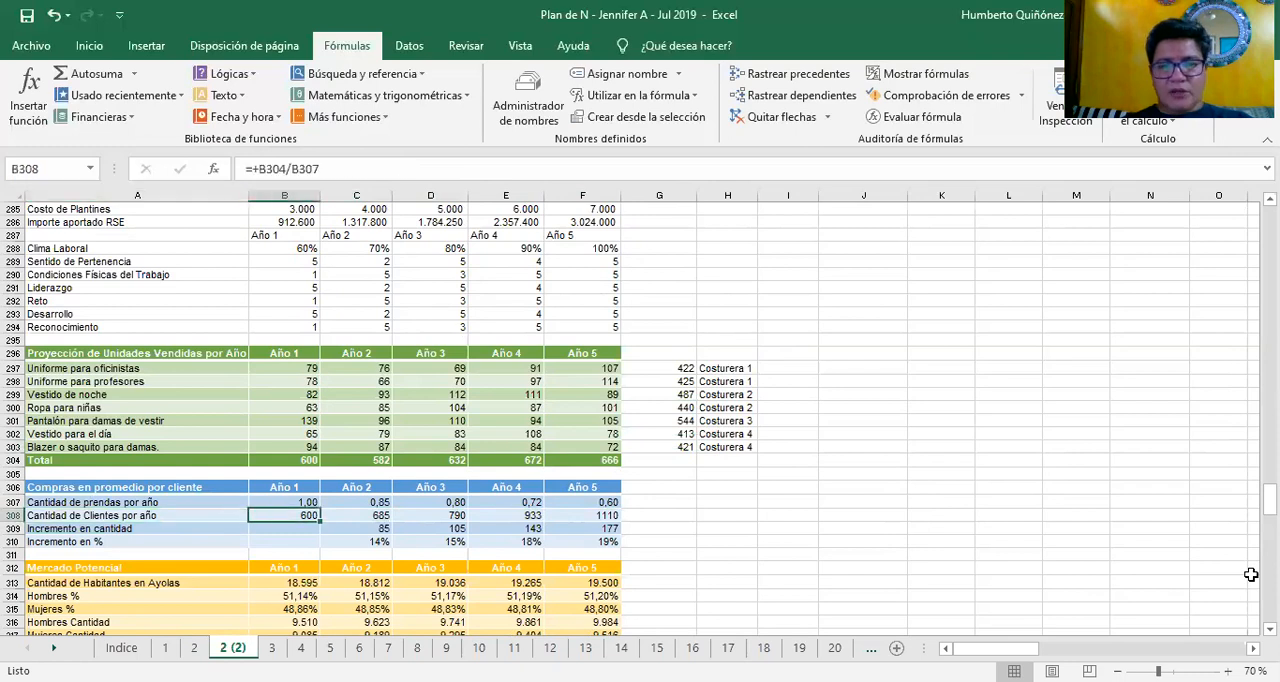
pyautogui.press('Right')
pyautogui.press('Left')
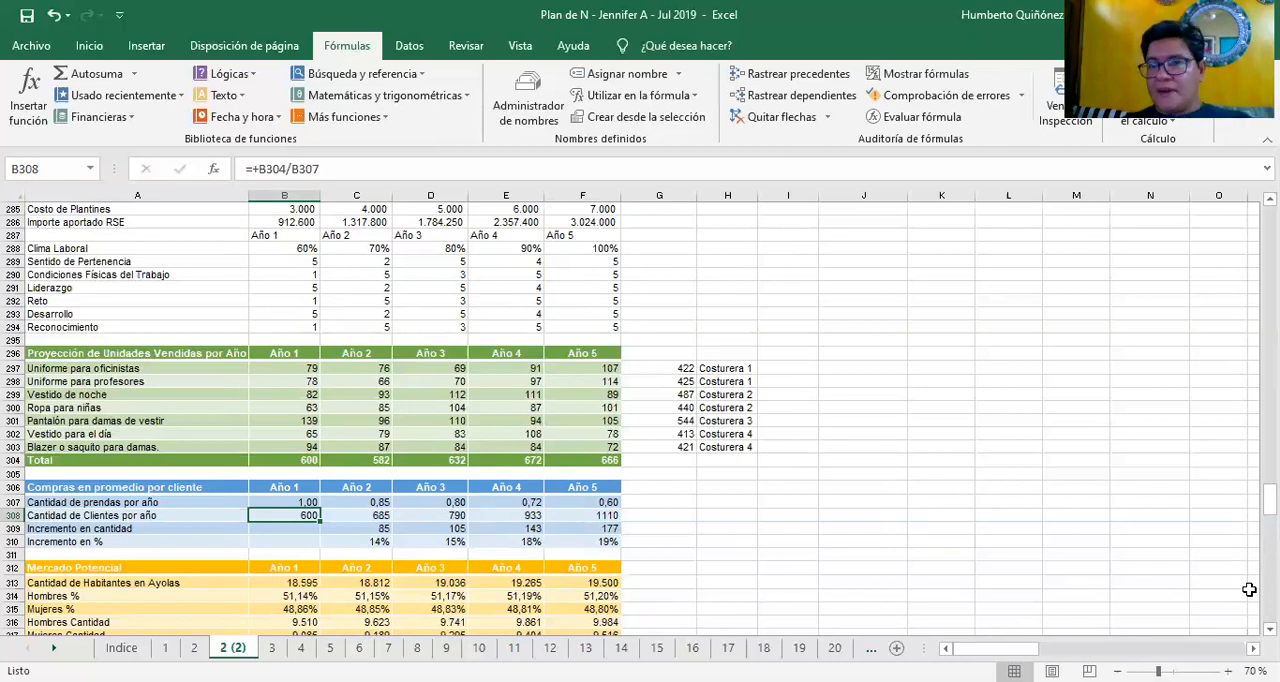
# Examine the Cantidad de Clientes por año formulas for Año 2 to Año 5 in C308:F308
pyautogui.press('Right')
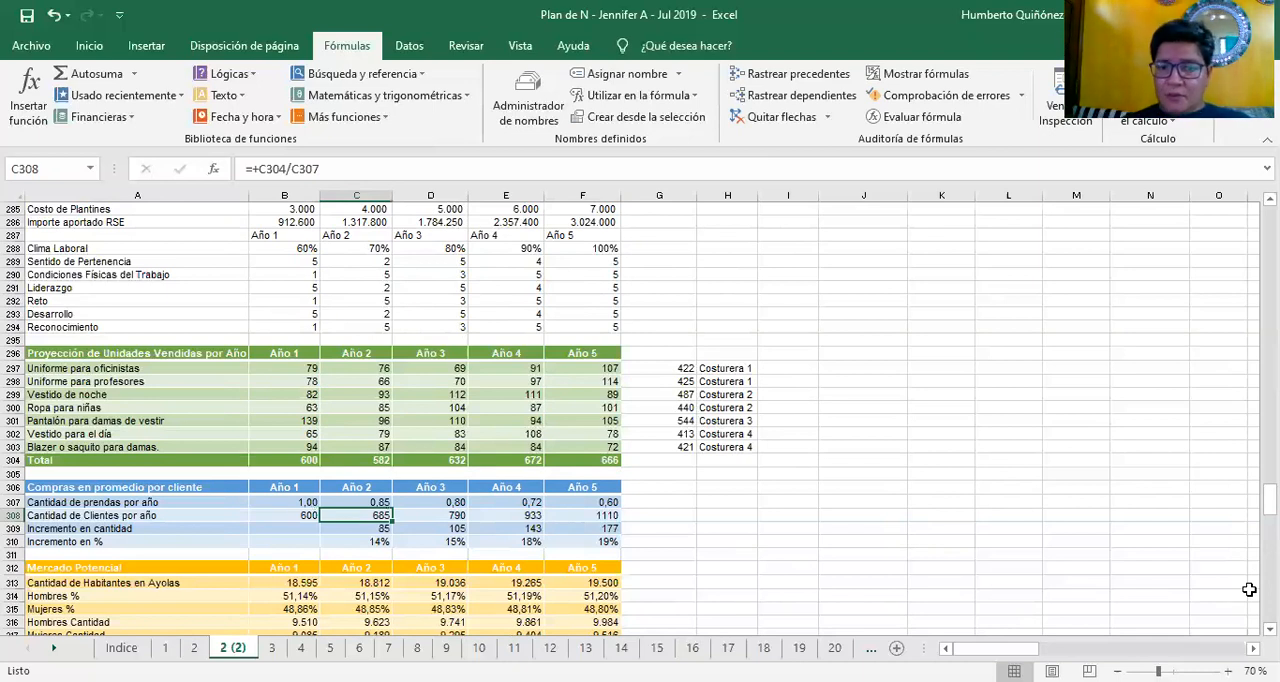
pyautogui.press('Right')
pyautogui.press('Left')
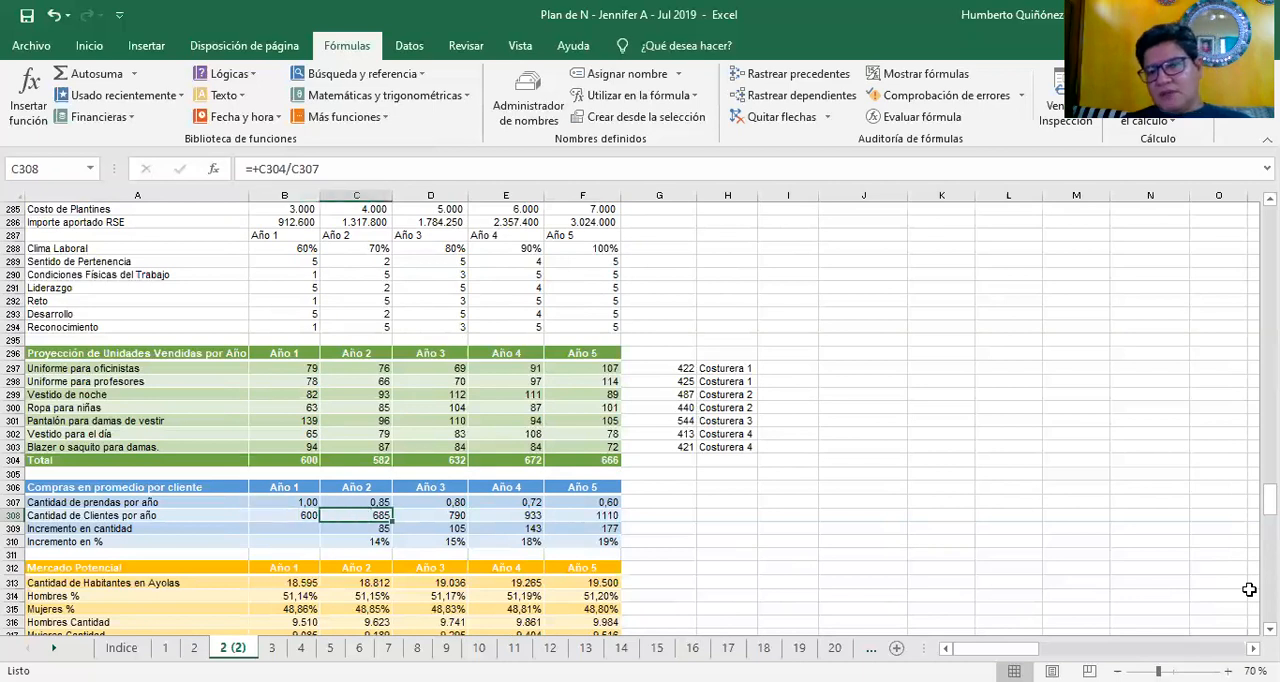
pyautogui.press('Right')
pyautogui.press('Right')
pyautogui.press('Right')
pyautogui.press('Left')
pyautogui.press('Left')
pyautogui.press('Left')
pyautogui.press('Left')
pyautogui.press('Left')
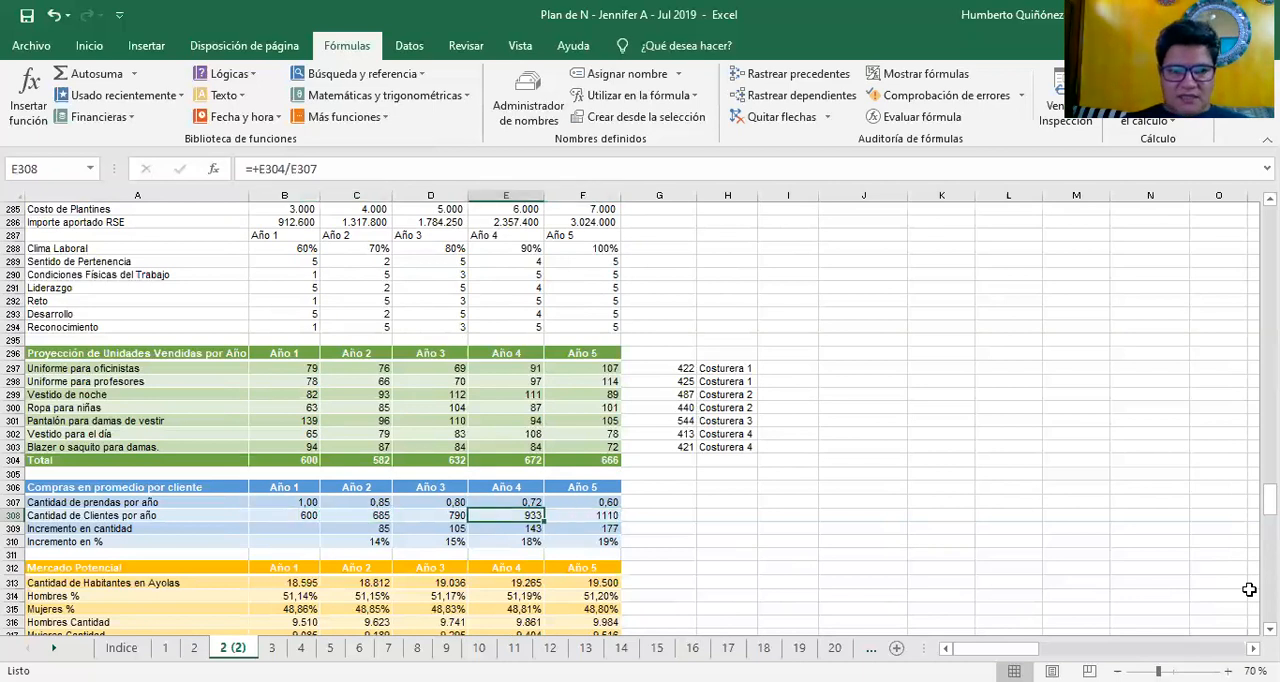
# Review the Incremento en cantidad formulas for Año 2 to Año 5 in C309:F309
pyautogui.press('Down')
pyautogui.press('Right')
pyautogui.press('Right')
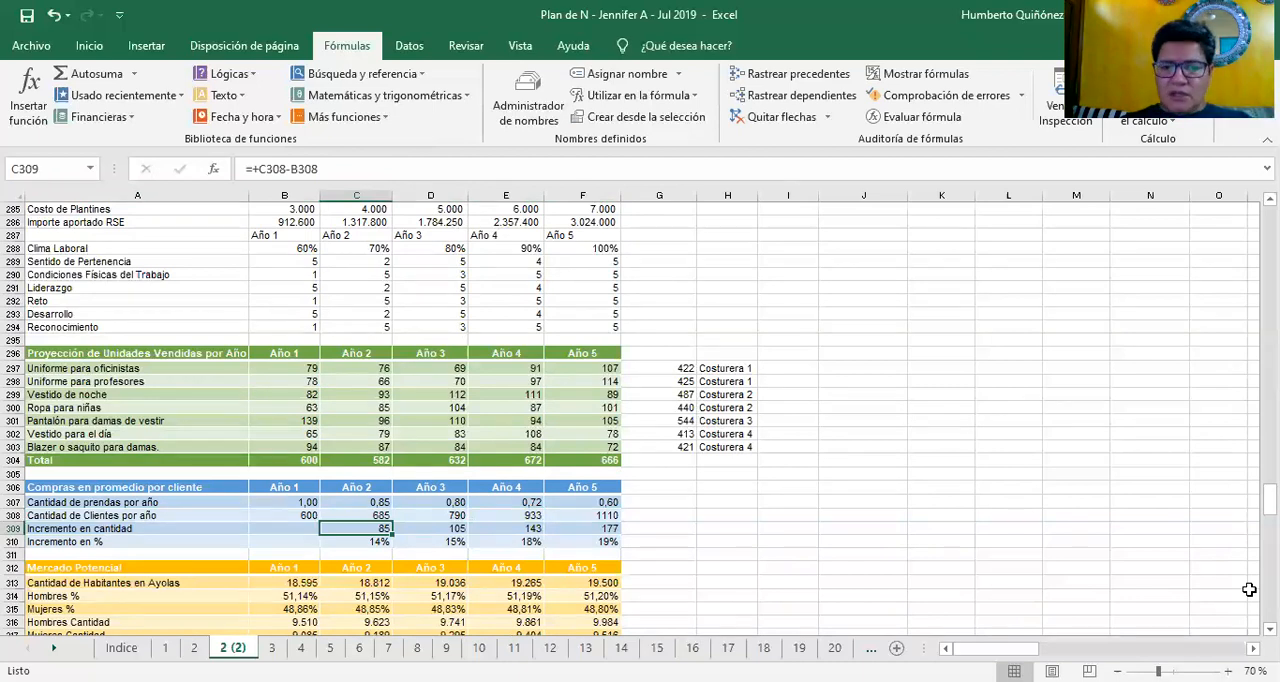
pyautogui.press('Right')
pyautogui.press('Right')
pyautogui.press('Right')
pyautogui.press('Right')
pyautogui.press('Left')
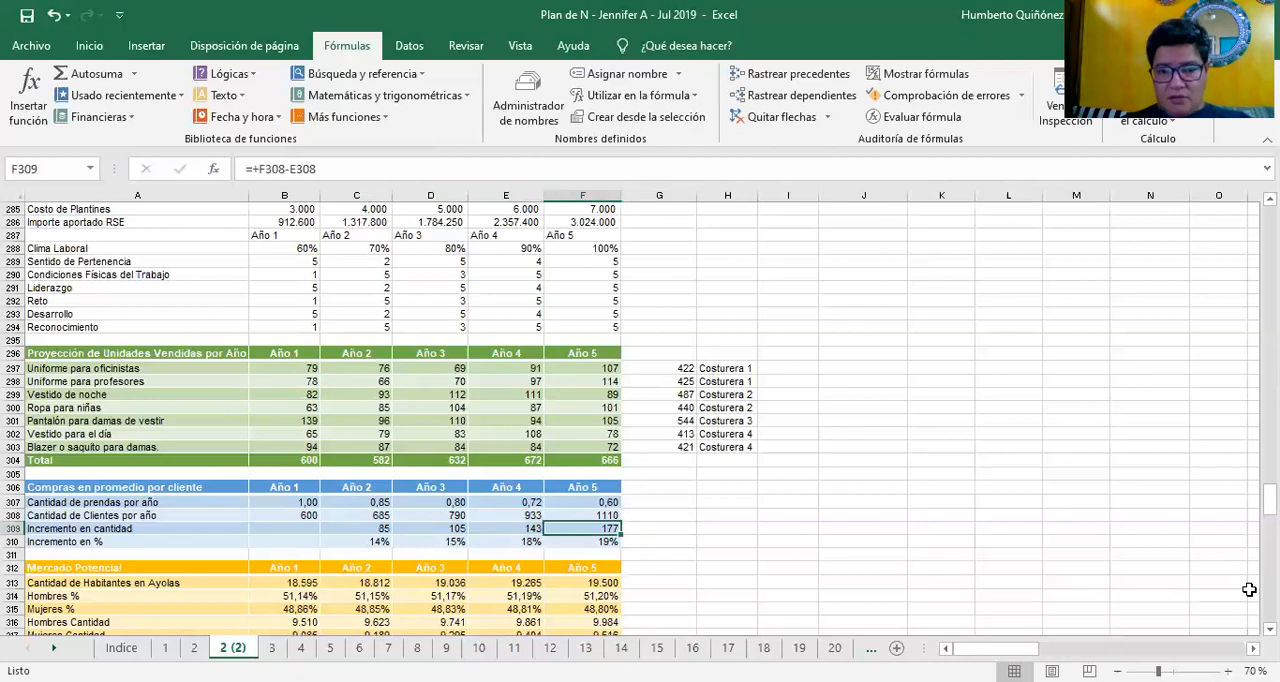
# Go back to the start of the block and read the Incremento en % row label in A310
pyautogui.press('Left')
pyautogui.press('Left')
pyautogui.press('Left')
pyautogui.press('Down')
pyautogui.press('Left')
pyautogui.press('Left')
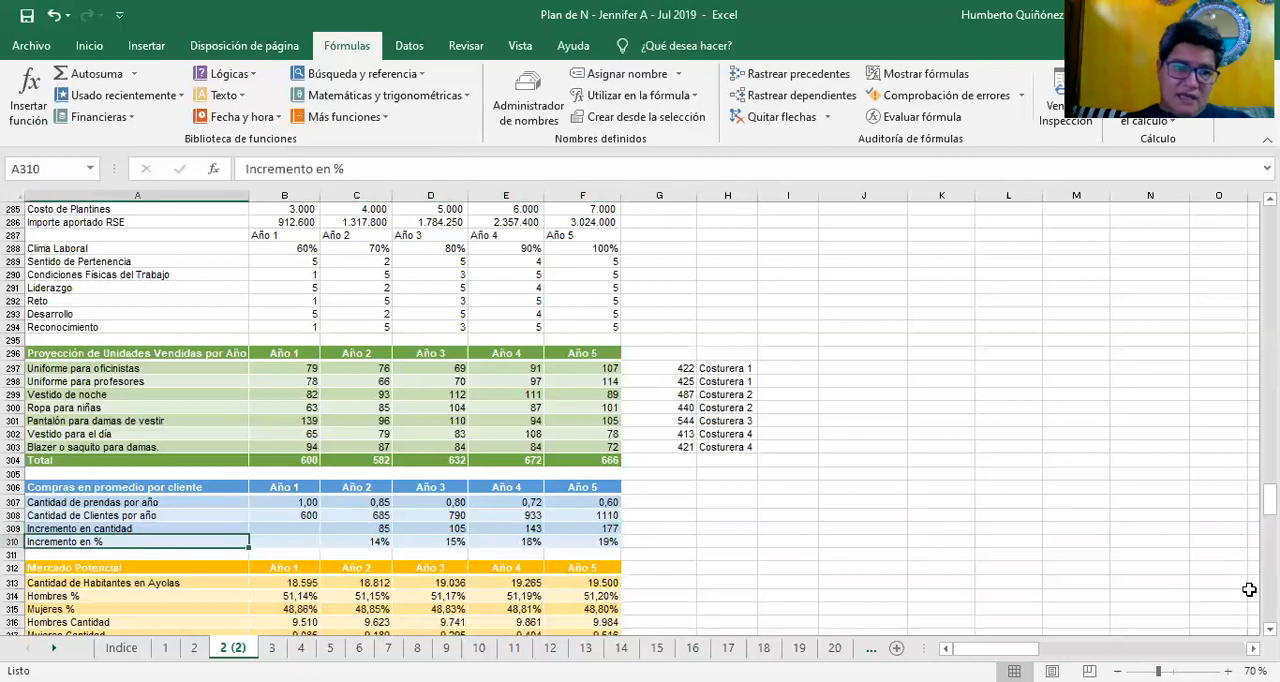
# Examine the Incremento en % formulas for Año 2 to Año 5 in C310:F310
pyautogui.press('Right')
pyautogui.press('Right')
pyautogui.press('Right')
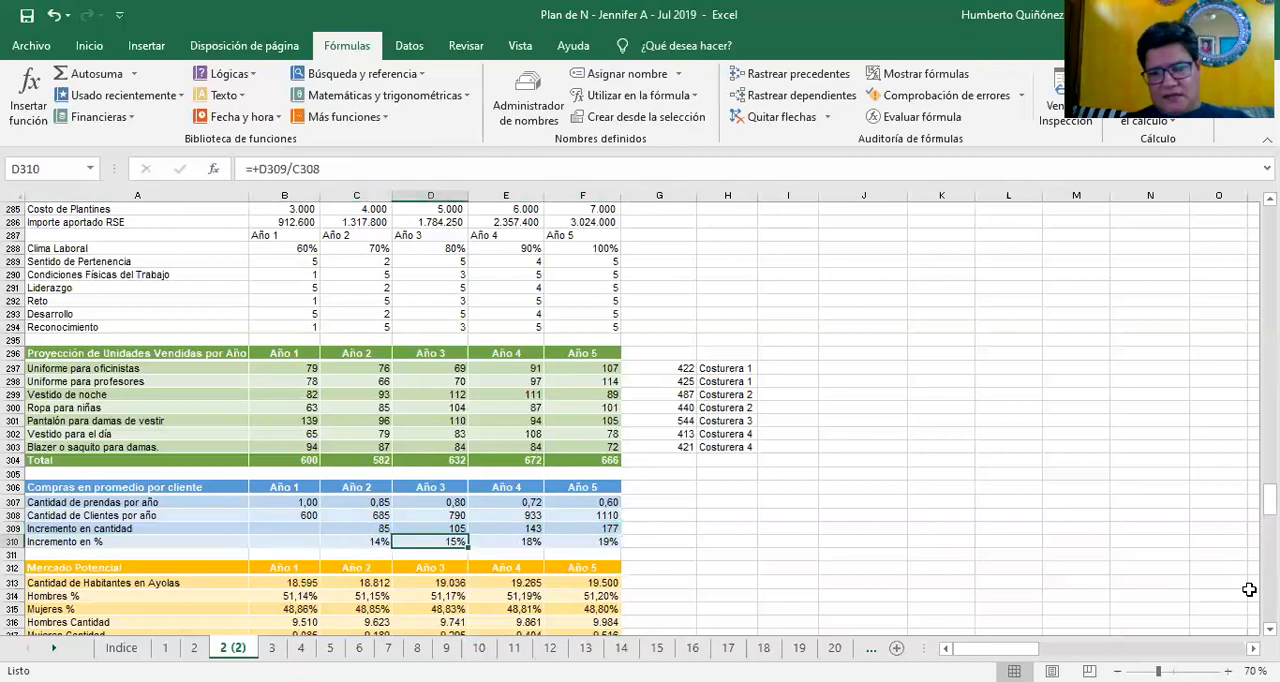
pyautogui.press('Left')
pyautogui.press('Right')
pyautogui.press('Right')
pyautogui.press('Right')
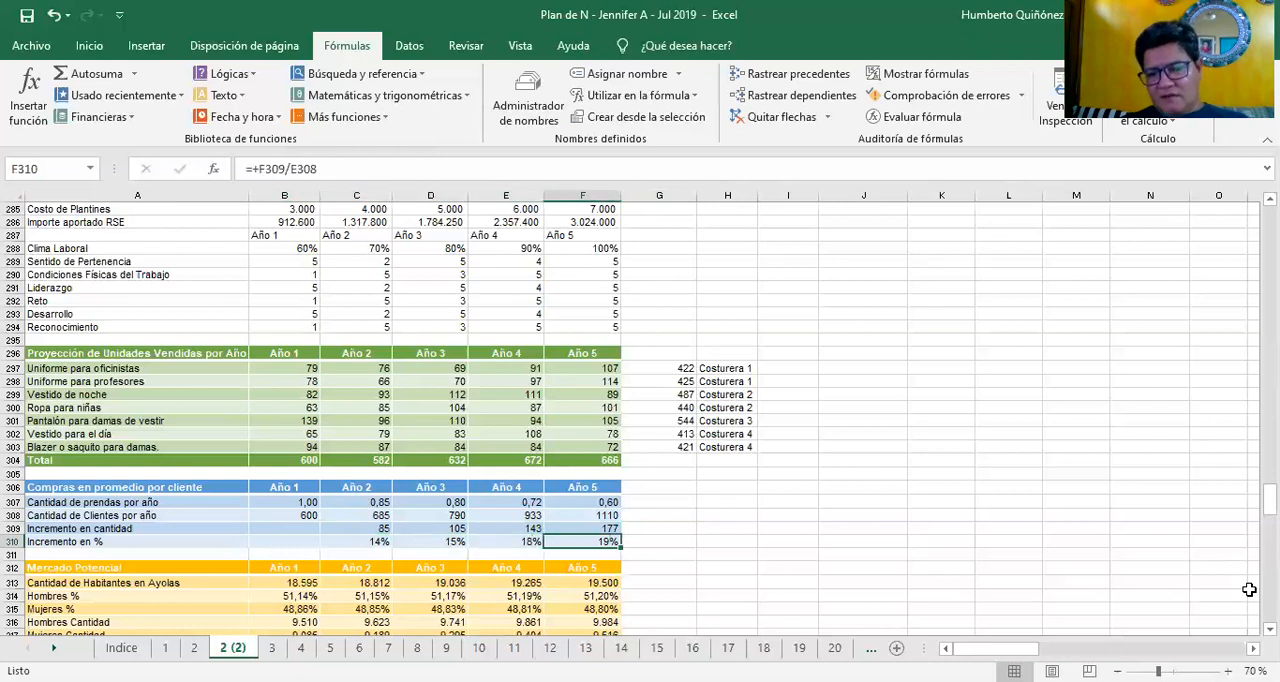
# Skim down through the Mercado Potencial block to the Año 3 price of Uniforme para oficinistas in D322
pyautogui.press('Left')
pyautogui.press('Down')
pyautogui.press('Down')
pyautogui.press('Down')
pyautogui.press('Down')
pyautogui.press('Down')
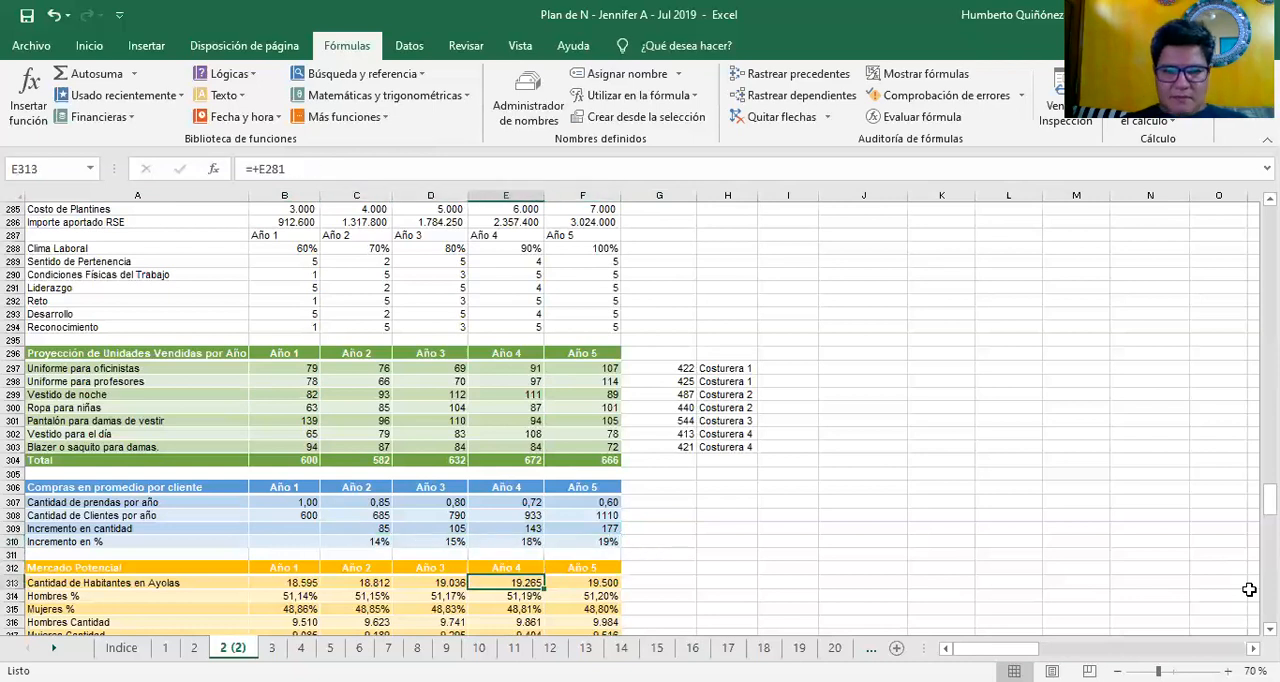
pyautogui.press('Down')
pyautogui.press('Down')
pyautogui.press('Down')
pyautogui.press('Down')
pyautogui.press('Down')
pyautogui.press('Down')
pyautogui.press('Left')
pyautogui.press('Left')
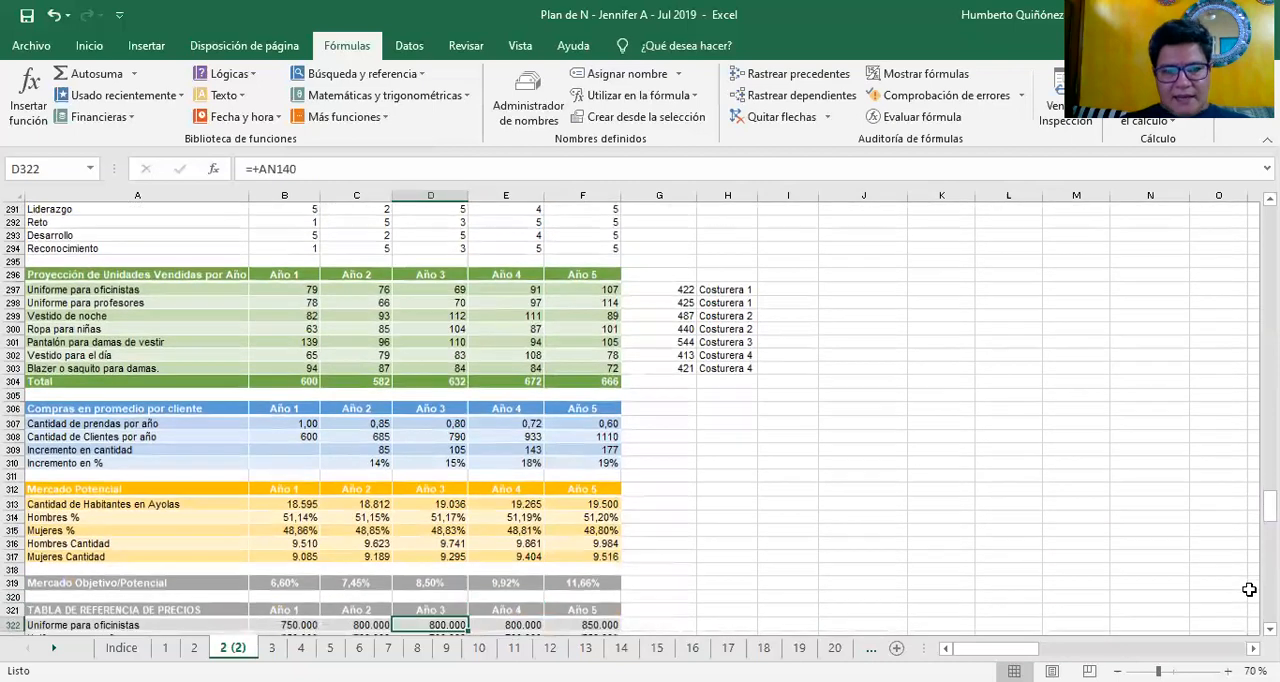
# Return to the Mercado Potencial block and check the Año 1 Cantidad de Habitantes en Ayolas formula in B313
pyautogui.press('Left')
pyautogui.press('Left')
pyautogui.press('Up')
pyautogui.press('Up')
pyautogui.press('Up')
pyautogui.press('Up')
pyautogui.press('Up')
pyautogui.press('Up')
pyautogui.press('Up')
pyautogui.press('Up')
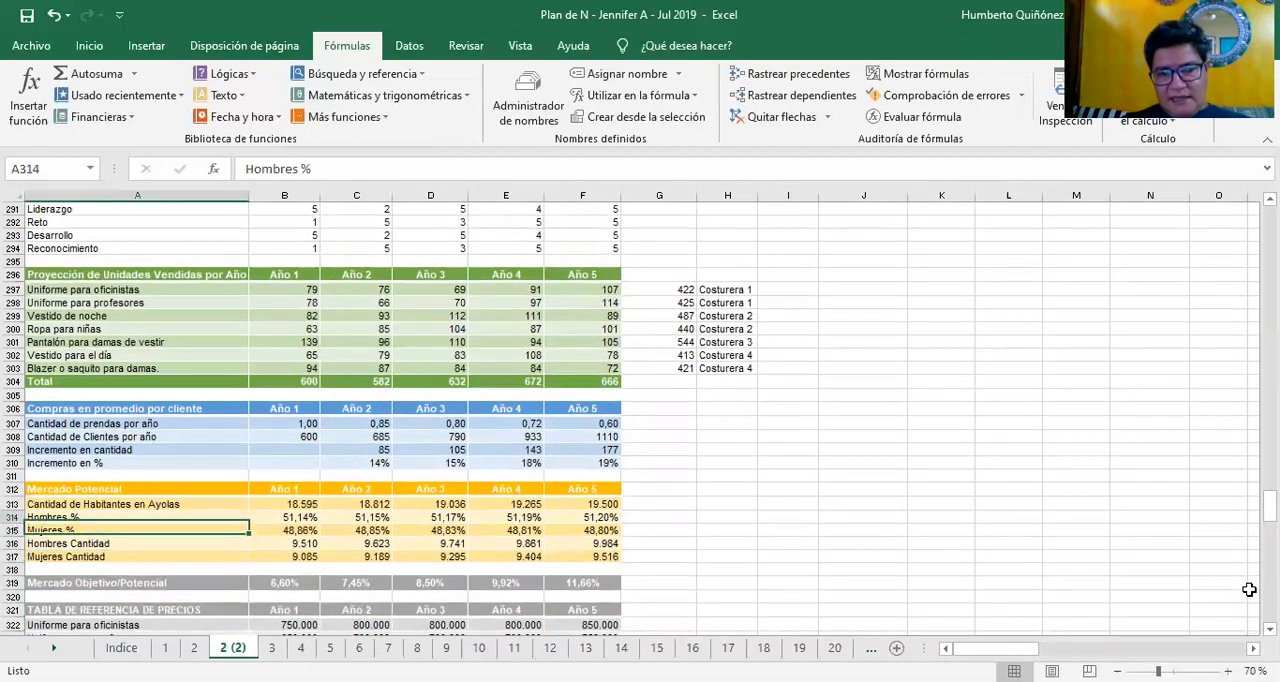
pyautogui.press('Right')
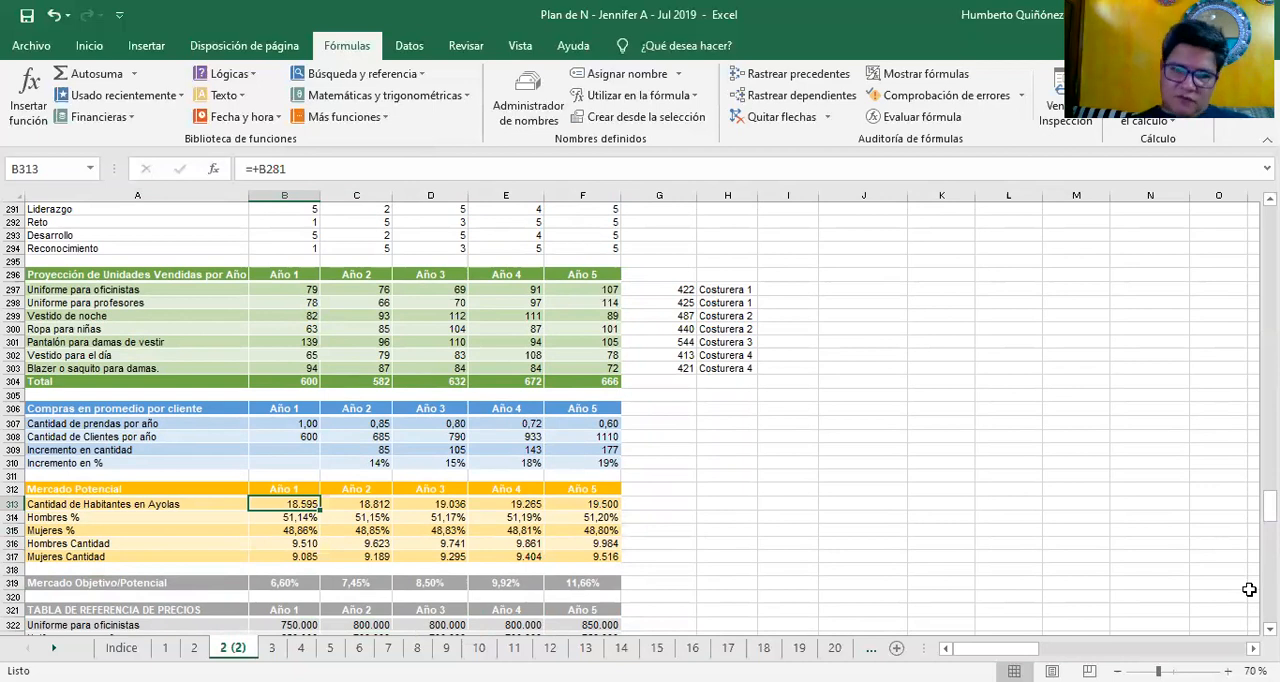
# Match the Hombres % row label with its Año 1 formula in B314
pyautogui.press('Down')
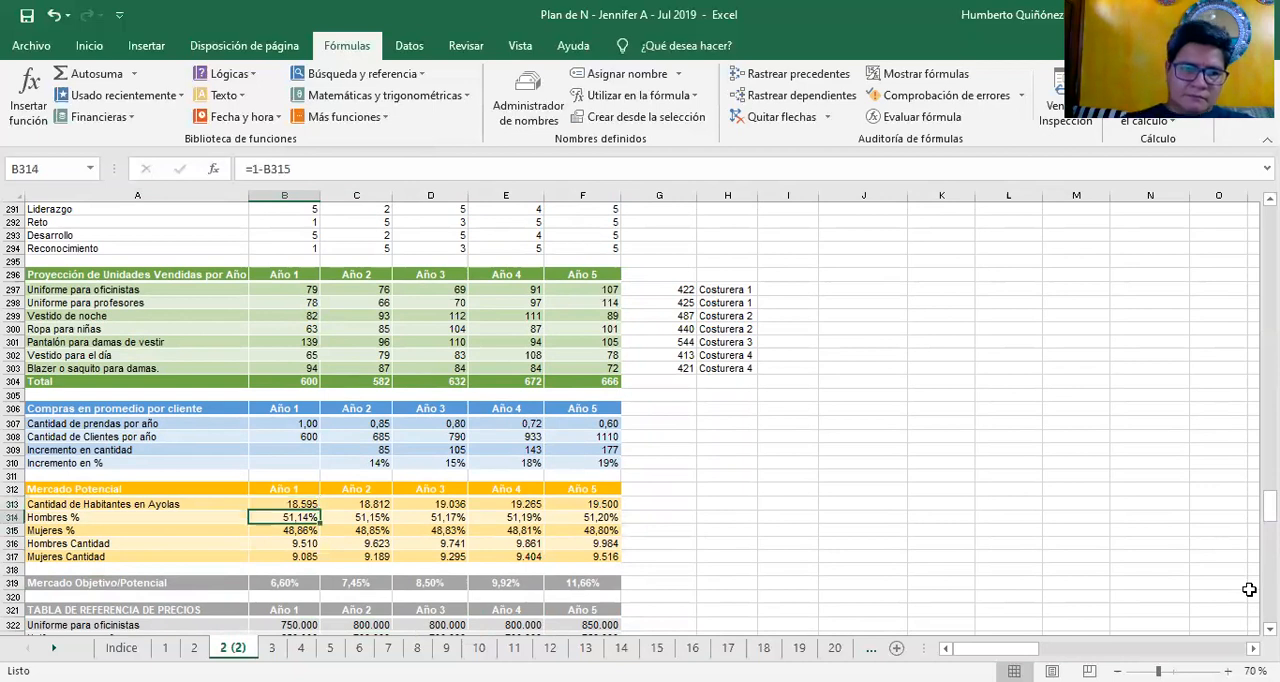
pyautogui.press('Left')
pyautogui.press('Right')
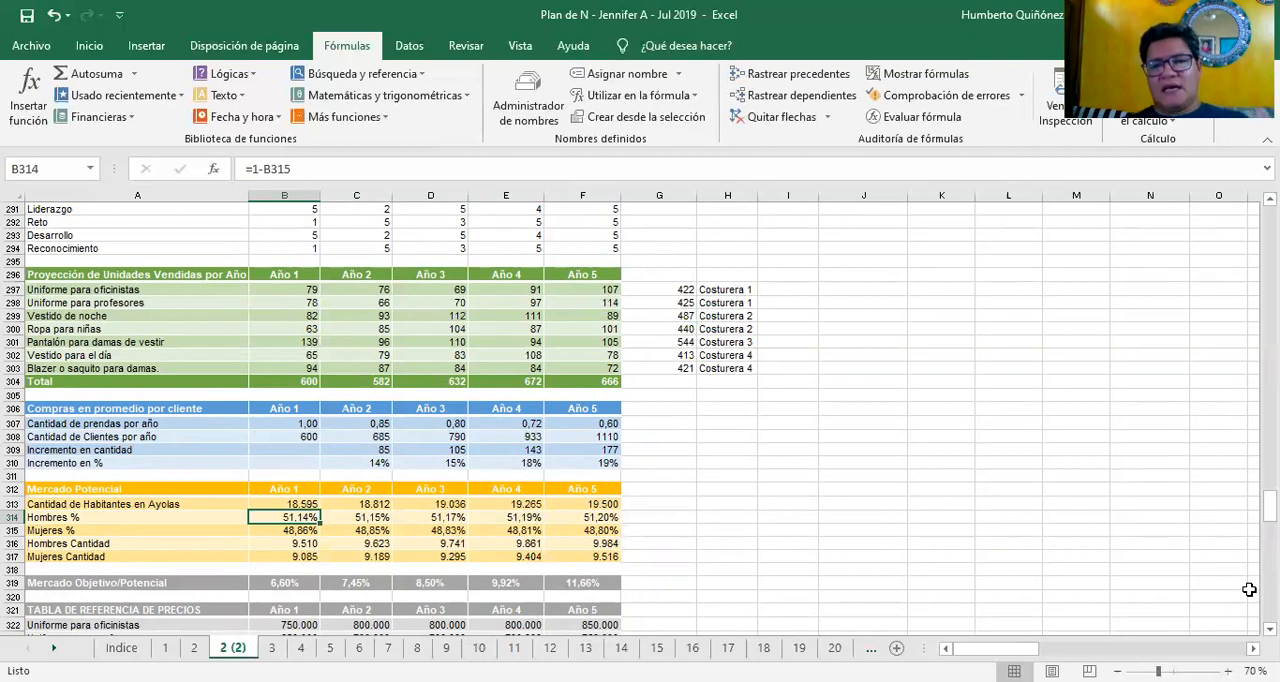
# Review the Hombres % values across the five years, returning to Año 1 in B314
pyautogui.press('Right')
pyautogui.press('Right')
pyautogui.press('Right')
pyautogui.press('Left')
pyautogui.press('Left')
pyautogui.press('Right')
pyautogui.press('Right')
pyautogui.press('Right')
pyautogui.press('Left')
pyautogui.press('Left')
pyautogui.press('Left')
pyautogui.press('Left')
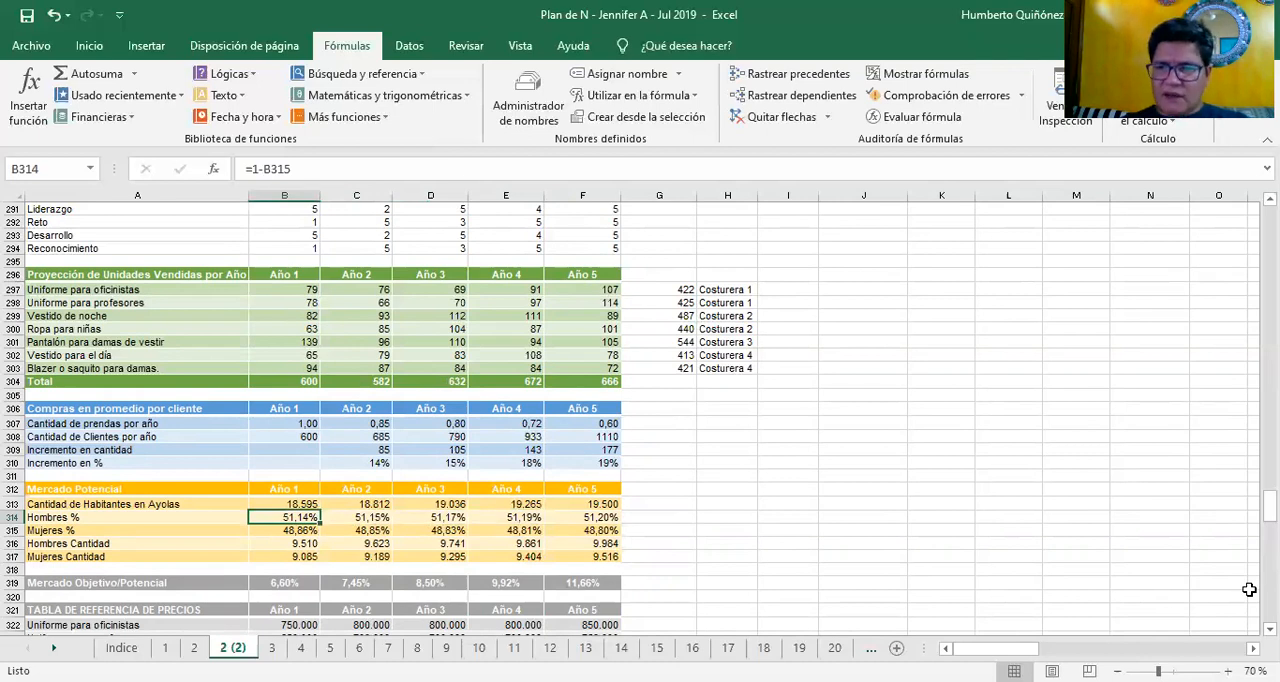
# Examine the Mujeres % formulas across the five years in B315:F315, returning to Año 1
pyautogui.press('Down')
pyautogui.press('Right')
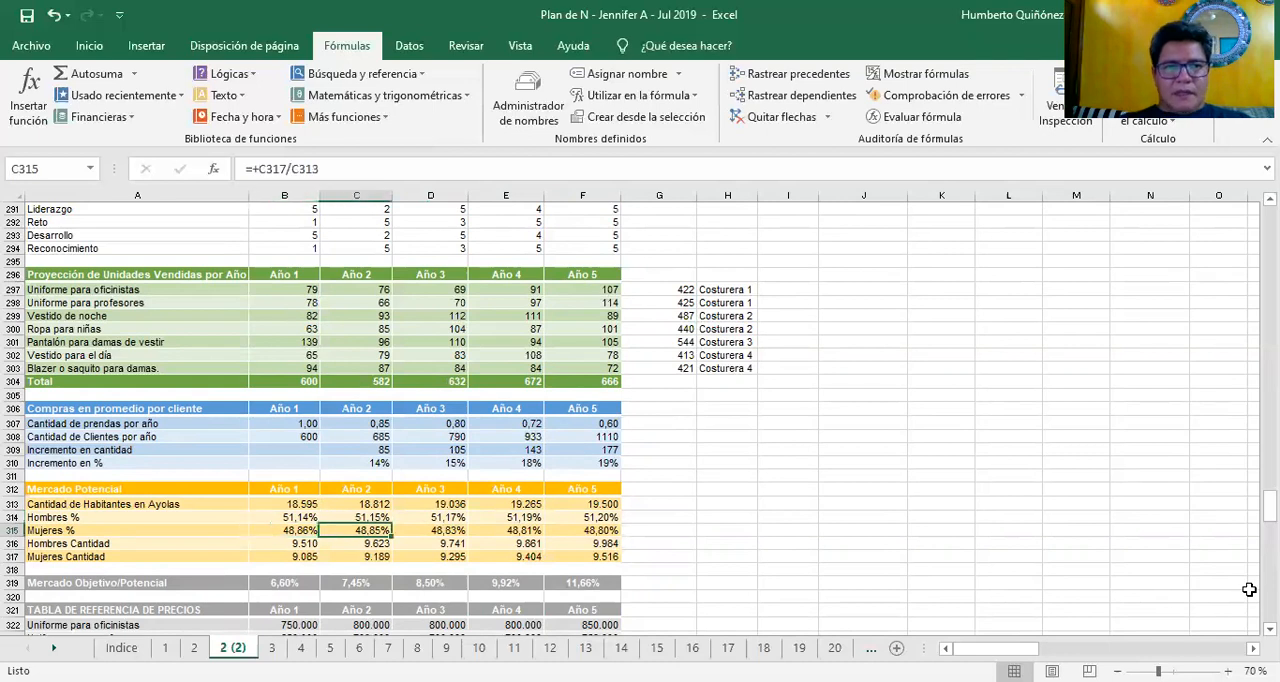
pyautogui.press('Right')
pyautogui.press('Right')
pyautogui.press('Right')
pyautogui.press('Left')
pyautogui.press('Left')
pyautogui.press('Left')
pyautogui.press('Left')
# Check the Año 1 quantities of men and women in B316:B317, then trace the Mercado Objetivo/Potencial formula in B319
pyautogui.press('Down')
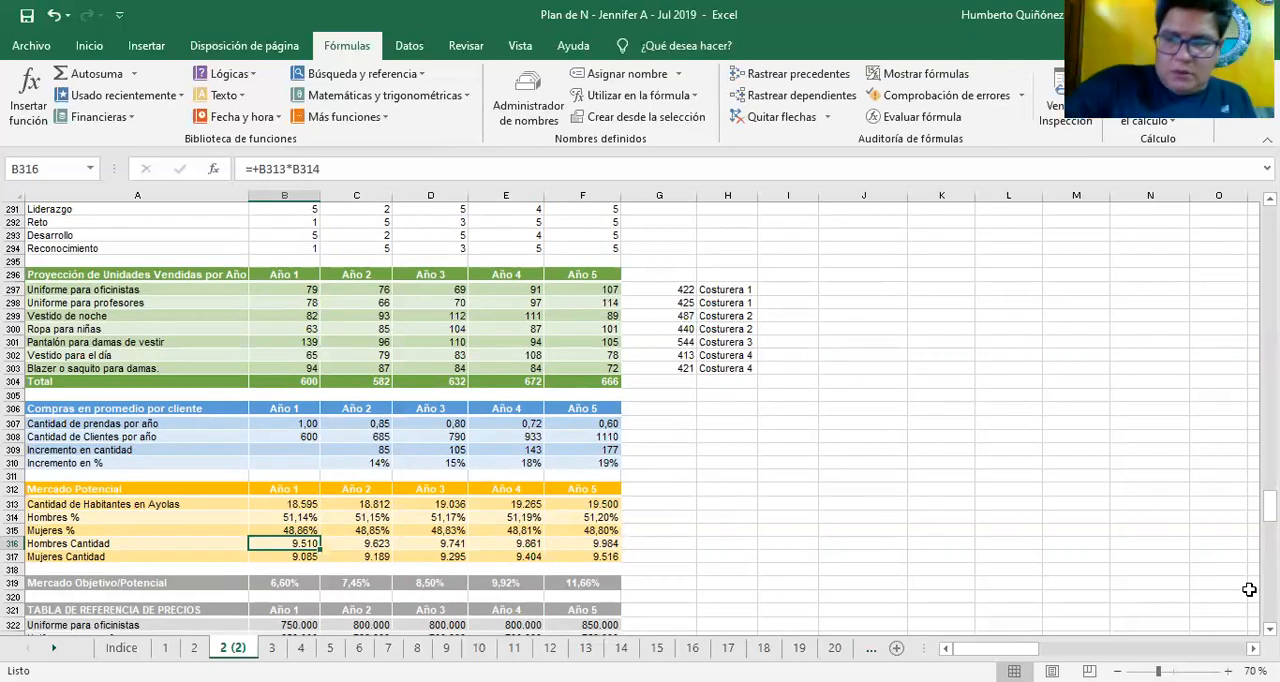
pyautogui.press('Down')
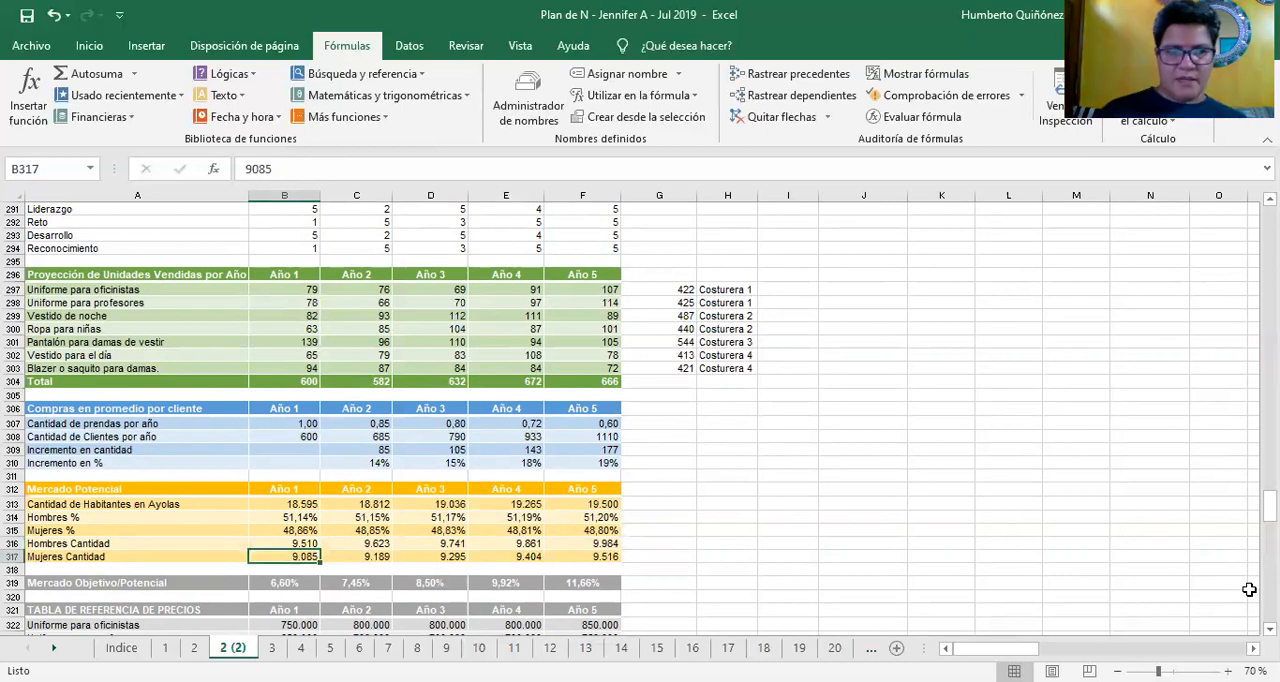
pyautogui.press('Down')
pyautogui.press('Down')
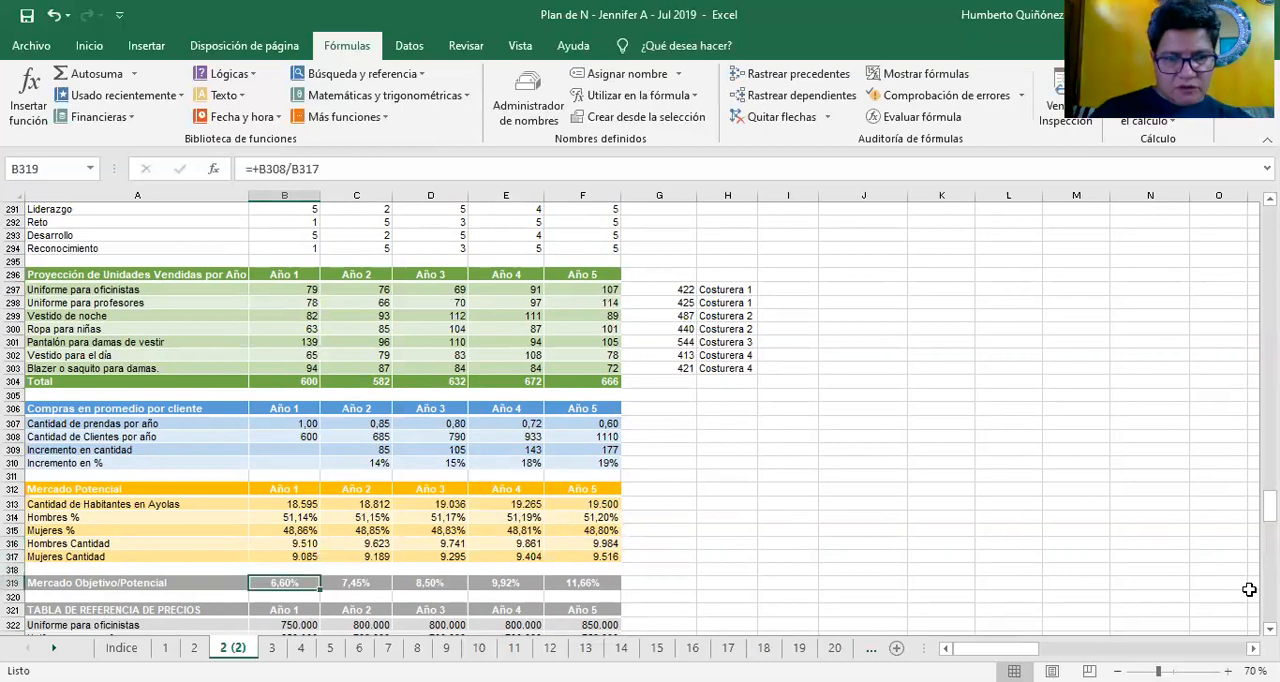
pyautogui.press('F2')
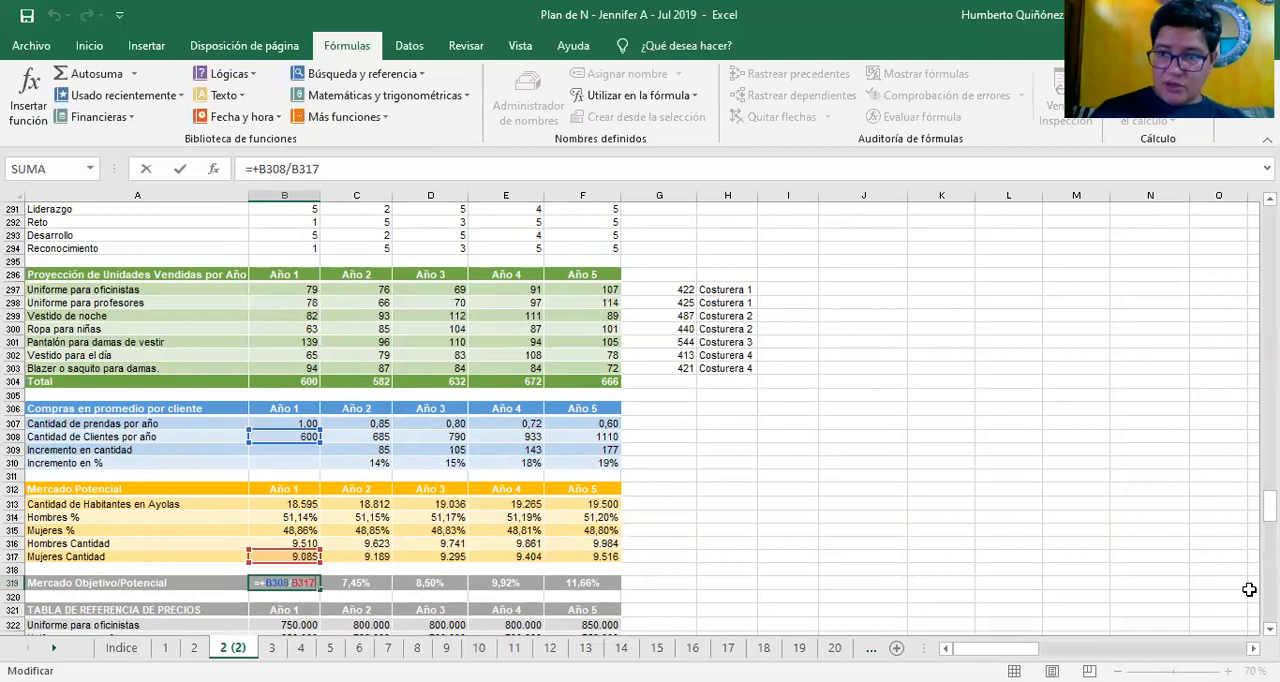
pyautogui.hotkey('ctrl', 'Return')
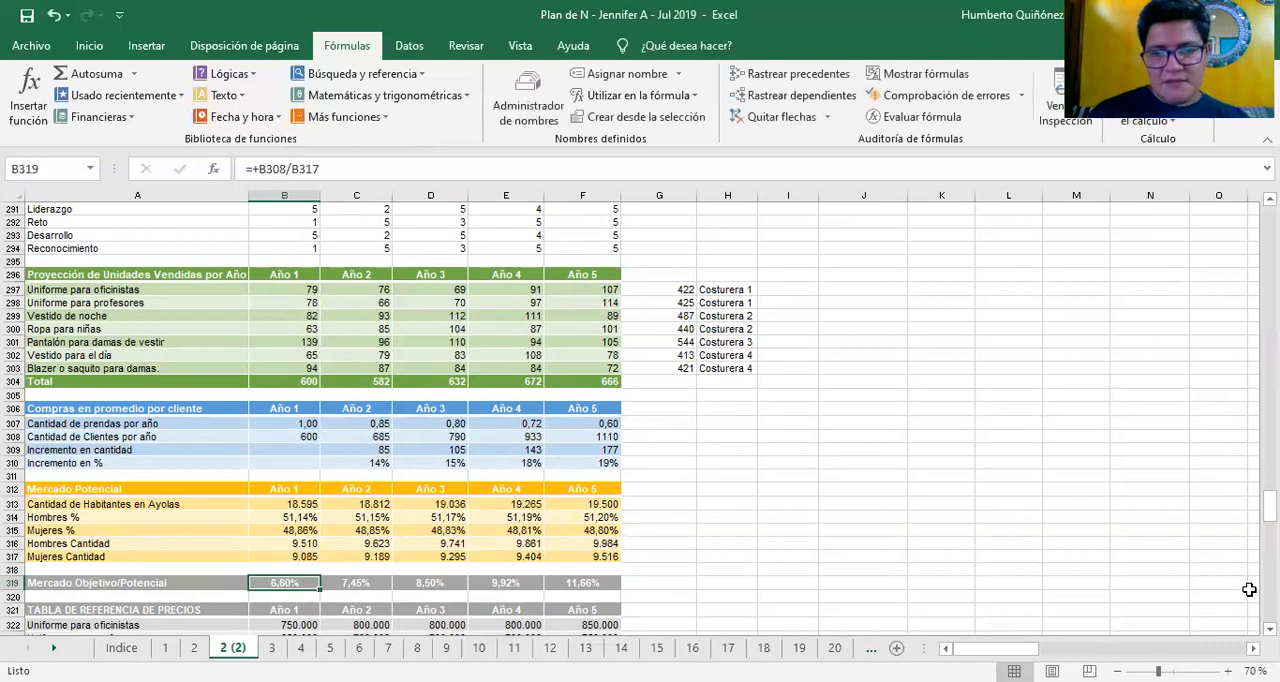
# Review the Mercado Objetivo/Potencial percentages for the following years through Año 5 in F319
pyautogui.press('Right')
pyautogui.press('Right')
pyautogui.press('Right')
pyautogui.press('Right')
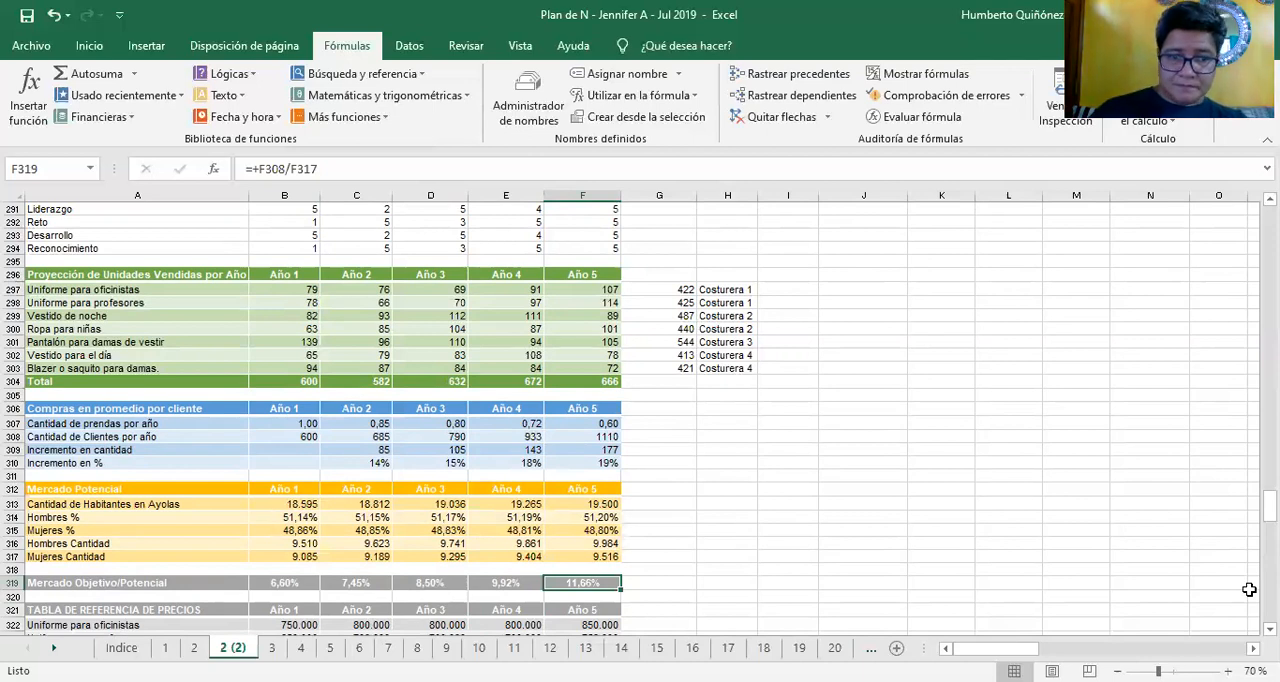
# Move down into the TABLA DE REFERENCIA DE PRECIOS and look over its product prices
pyautogui.press('Down')
pyautogui.press('Down')
pyautogui.press('Down')
pyautogui.press('Down')
pyautogui.press('Down')
pyautogui.press('Down')
pyautogui.press('Down')
pyautogui.press('Down')
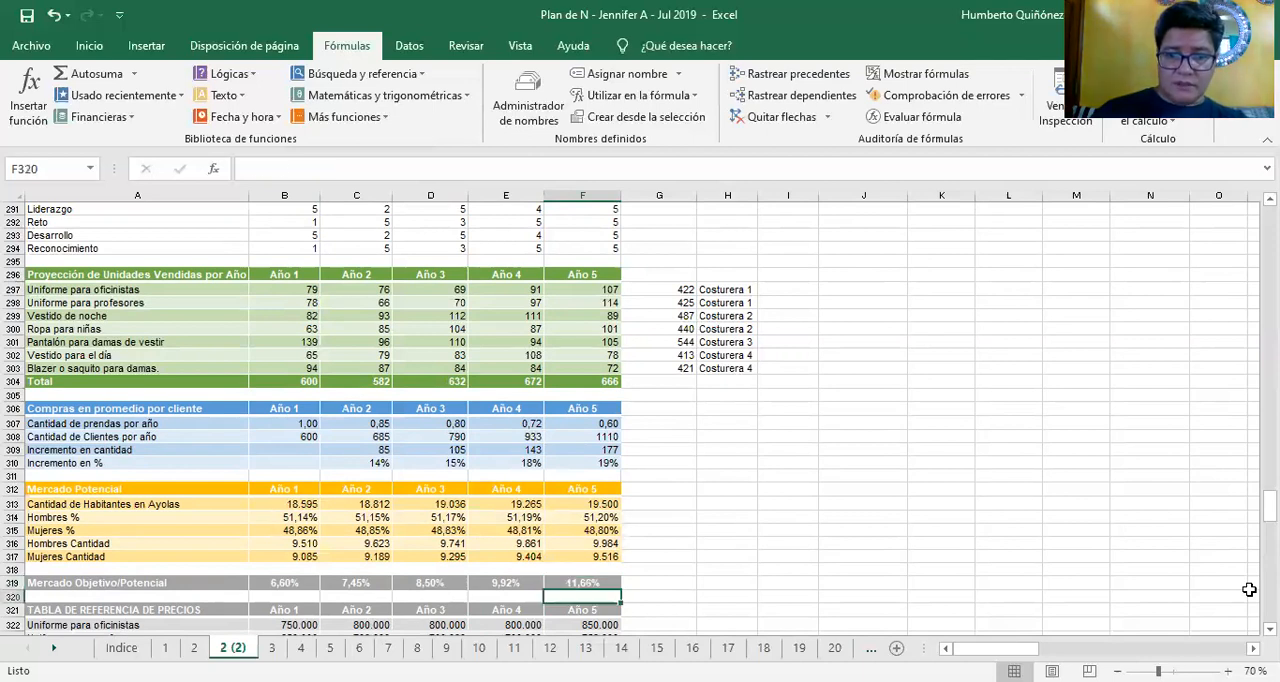
pyautogui.press('Down')
pyautogui.press('Up')
pyautogui.press('Up')
pyautogui.press('Up')
pyautogui.press('Up')
pyautogui.press('Up')
pyautogui.press('Left')
pyautogui.press('Left')
pyautogui.press('Left')
pyautogui.press('Left')
pyautogui.press('Left')
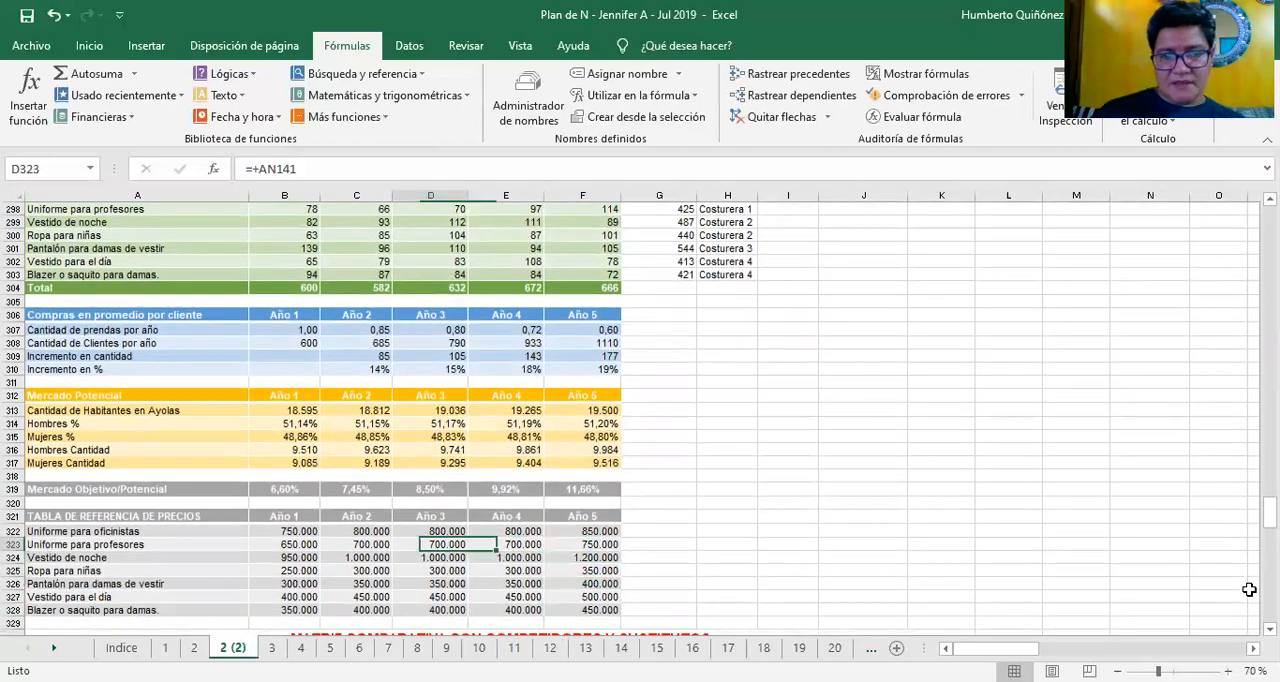
# Look over the price table's product labels and check the Año 1 price formula of Uniforme para oficinistas in B322
pyautogui.press('Down')
pyautogui.press('Down')
pyautogui.press('Down')
pyautogui.press('Down')
pyautogui.press('Down')
pyautogui.press('Down')
pyautogui.press('Down')
pyautogui.press('Down')
pyautogui.press('Down')
pyautogui.press('Down')
pyautogui.press('Up')
pyautogui.press('Up')
pyautogui.press('Up')
pyautogui.press('Up')
pyautogui.press('Up')
pyautogui.press('Up')
pyautogui.press('Up')
pyautogui.press('Up')
pyautogui.press('Up')
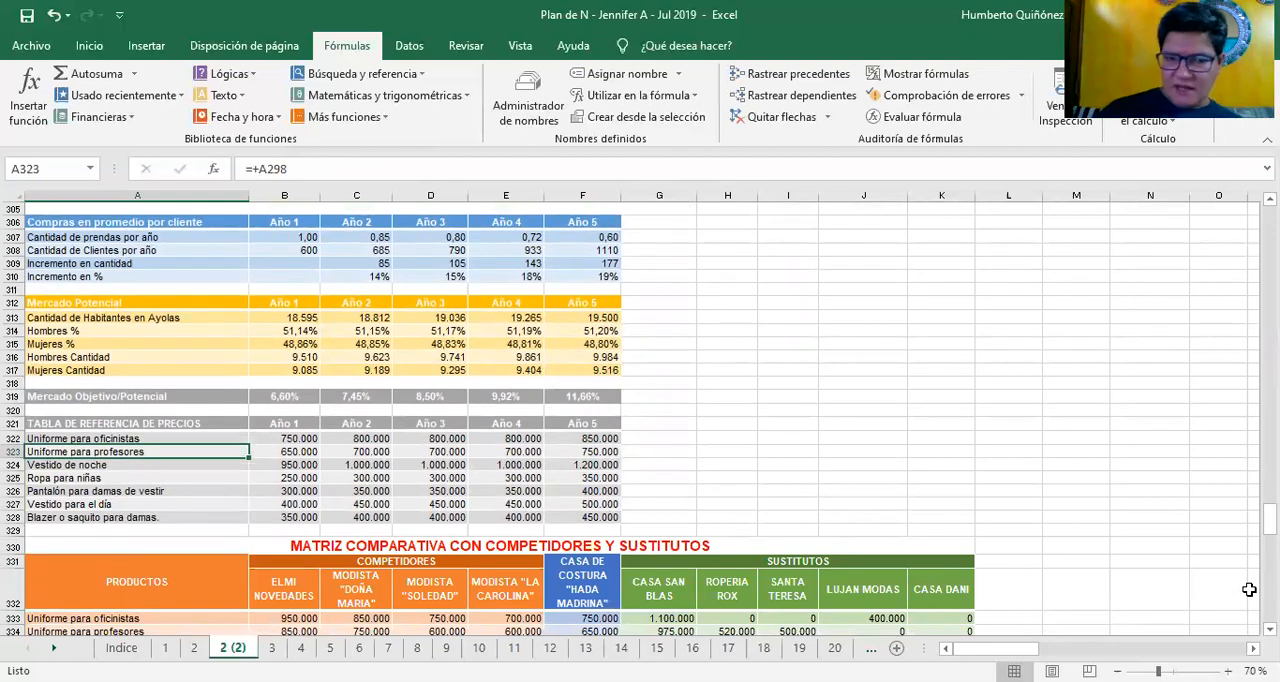
pyautogui.press('Right')
pyautogui.press('Up')
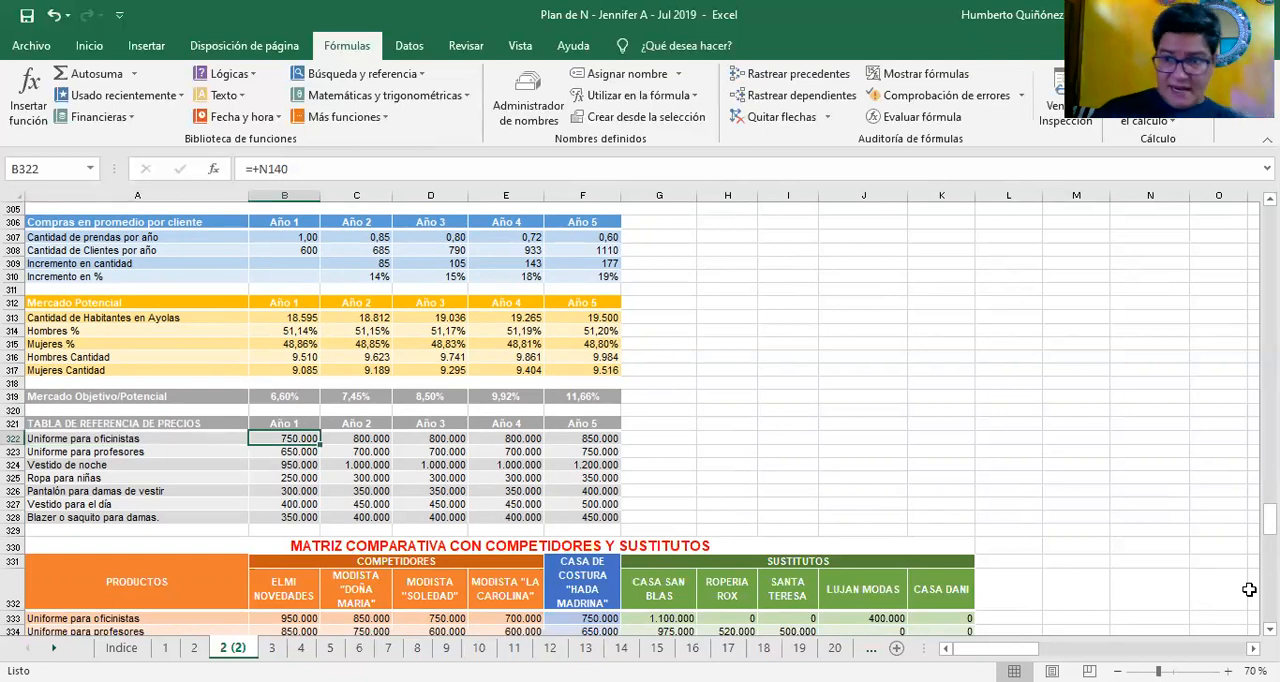
# Check the Año 1 price formulas of the products below Uniforme para oficinistas, from B323 through Vestido para el día in B327
pyautogui.press('Down')
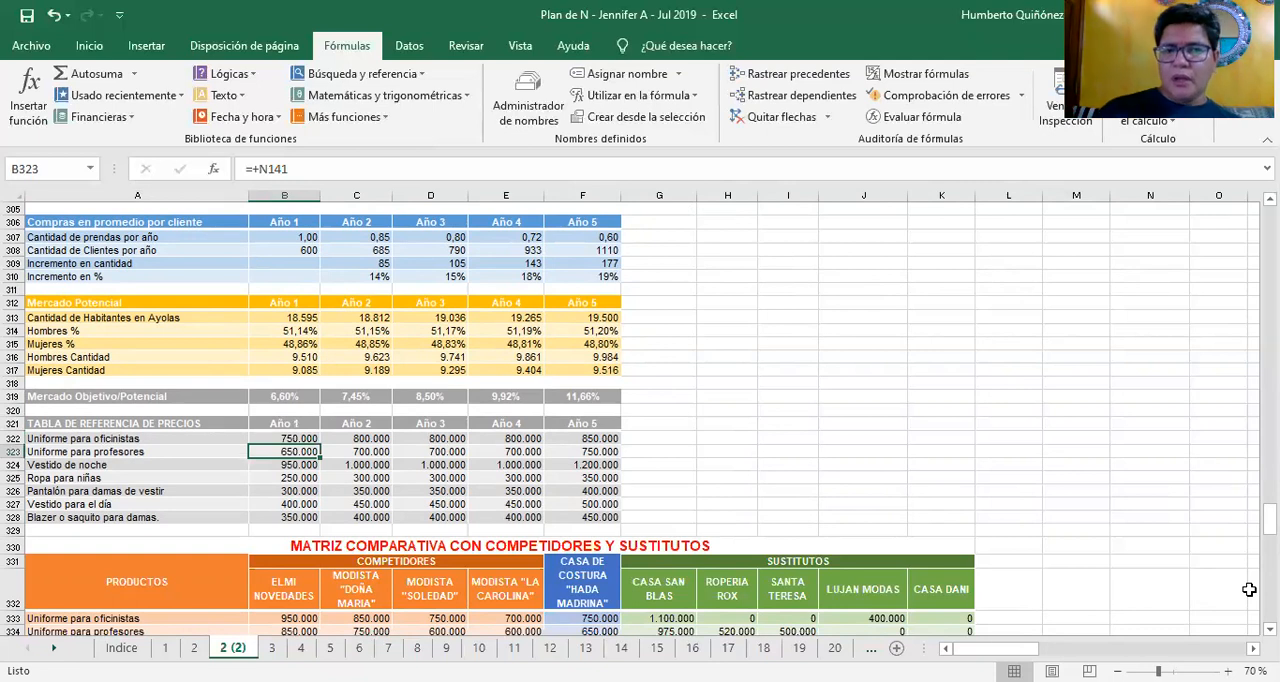
pyautogui.press('Down')
pyautogui.press('Down')
pyautogui.press('Down')
pyautogui.press('Down')
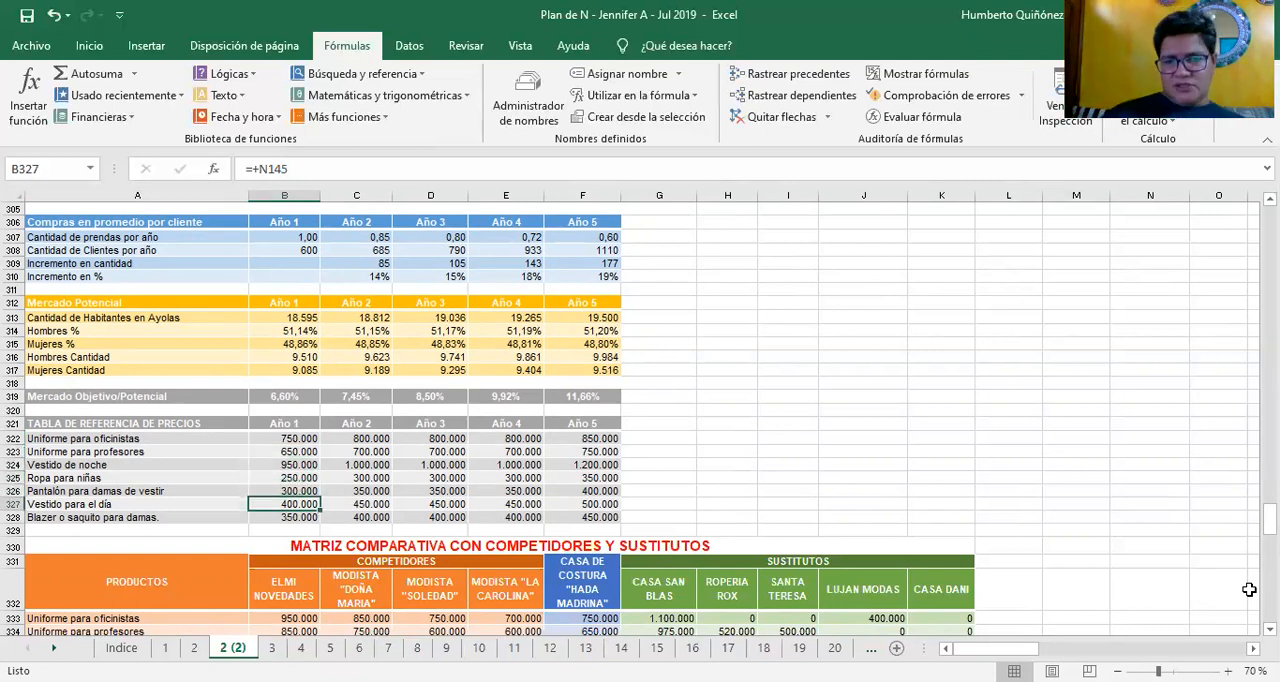
# Move down into the MATRIZ COMPARATIVA CON COMPETIDORES Y SUSTITUTOS and look over the ELMI NOVEDADES product prices
pyautogui.press('Down')
pyautogui.press('Down')
pyautogui.press('Down')
pyautogui.press('Down')
pyautogui.press('Down')
pyautogui.press('Down')
pyautogui.press('Down')
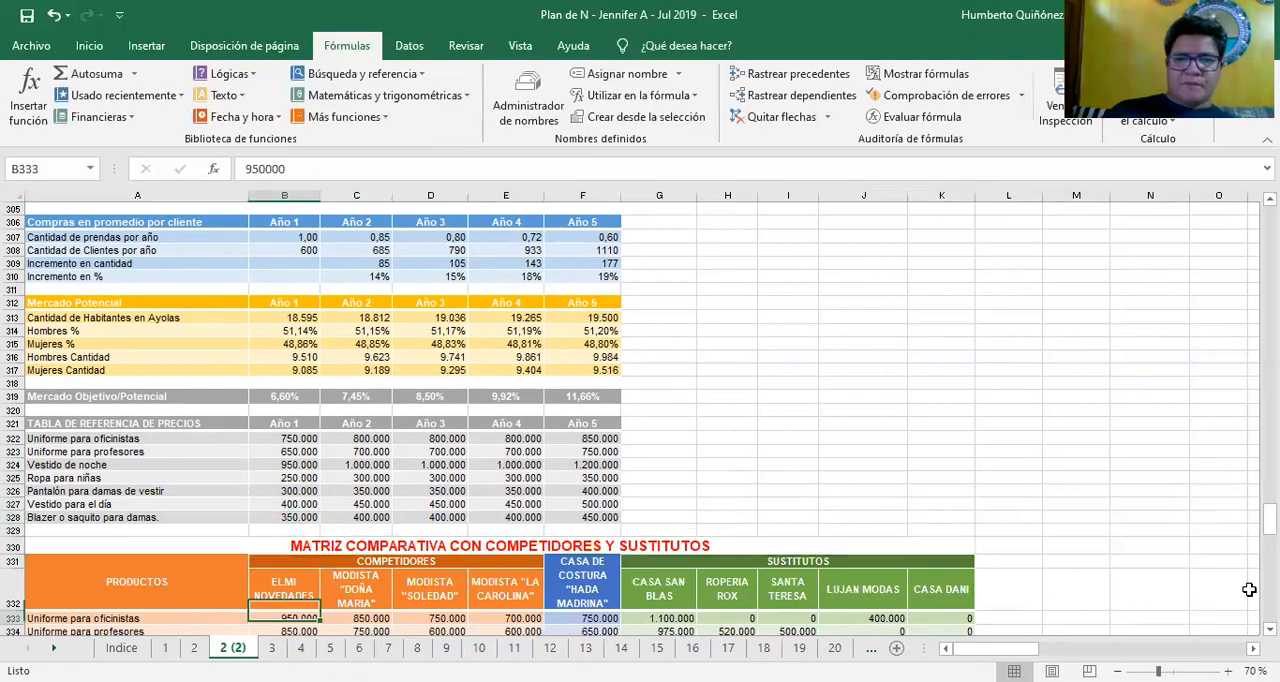
pyautogui.press('Down')
pyautogui.press('Down')
pyautogui.press('Down')
pyautogui.press('Down')
pyautogui.press('Down')
pyautogui.press('Down')
pyautogui.press('Down')
pyautogui.press('Down')
pyautogui.press('Down')
pyautogui.press('Up')
pyautogui.press('Up')
pyautogui.press('Up')
pyautogui.press('Up')
pyautogui.press('Up')
pyautogui.press('Up')
pyautogui.press('Up')
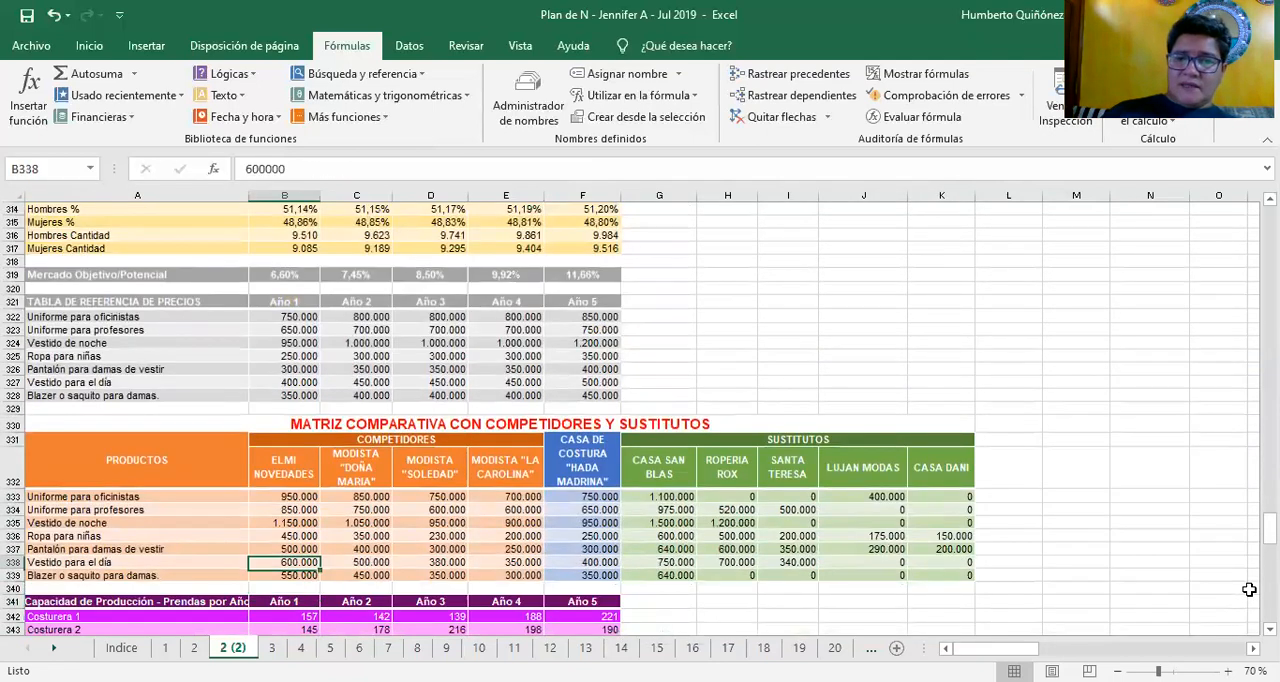
# Check the formula behind the ELMI NOVEDADES heading in B332 and the Uniforme para oficinistas price in B333
pyautogui.press('Up')
pyautogui.press('Up')
pyautogui.press('Up')
pyautogui.press('Up')
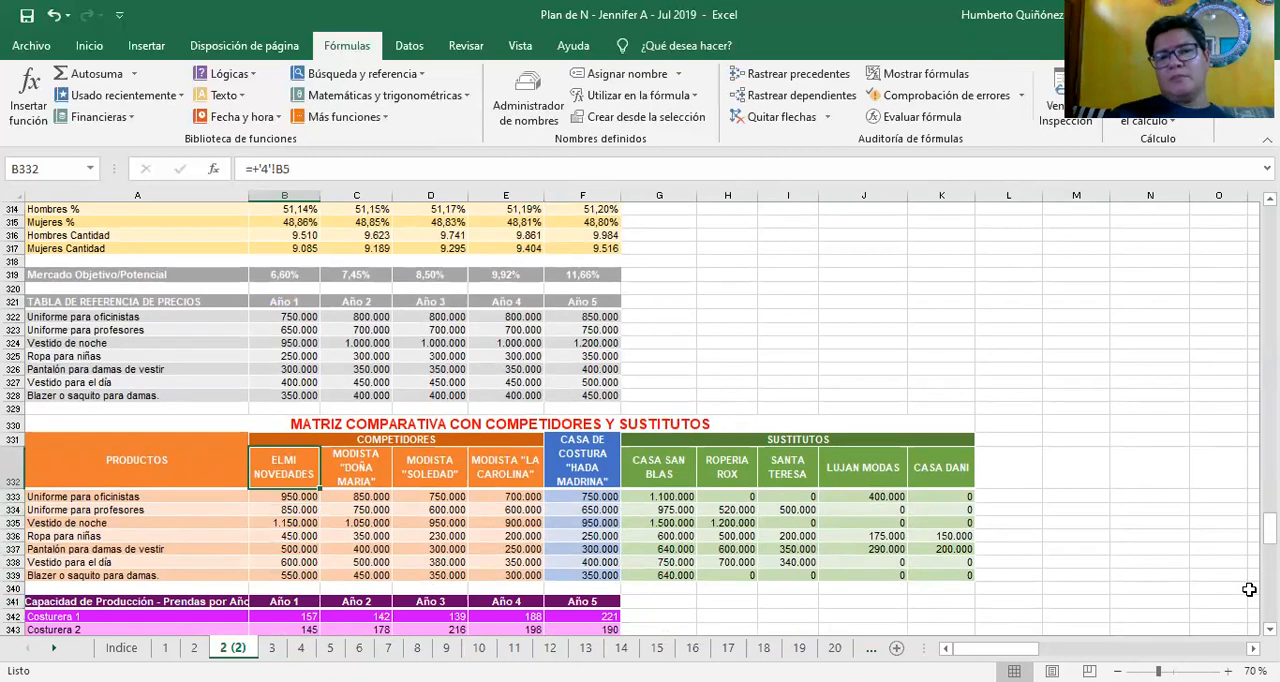
pyautogui.press('Down')
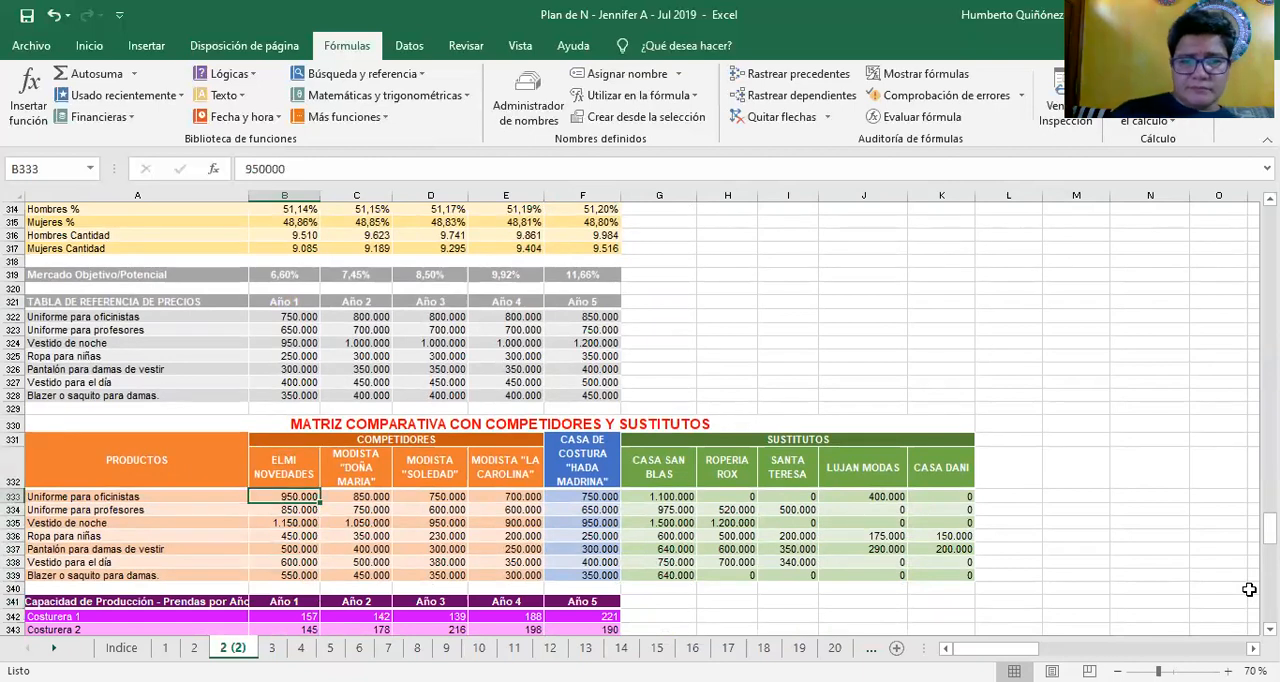
pyautogui.press('Up')
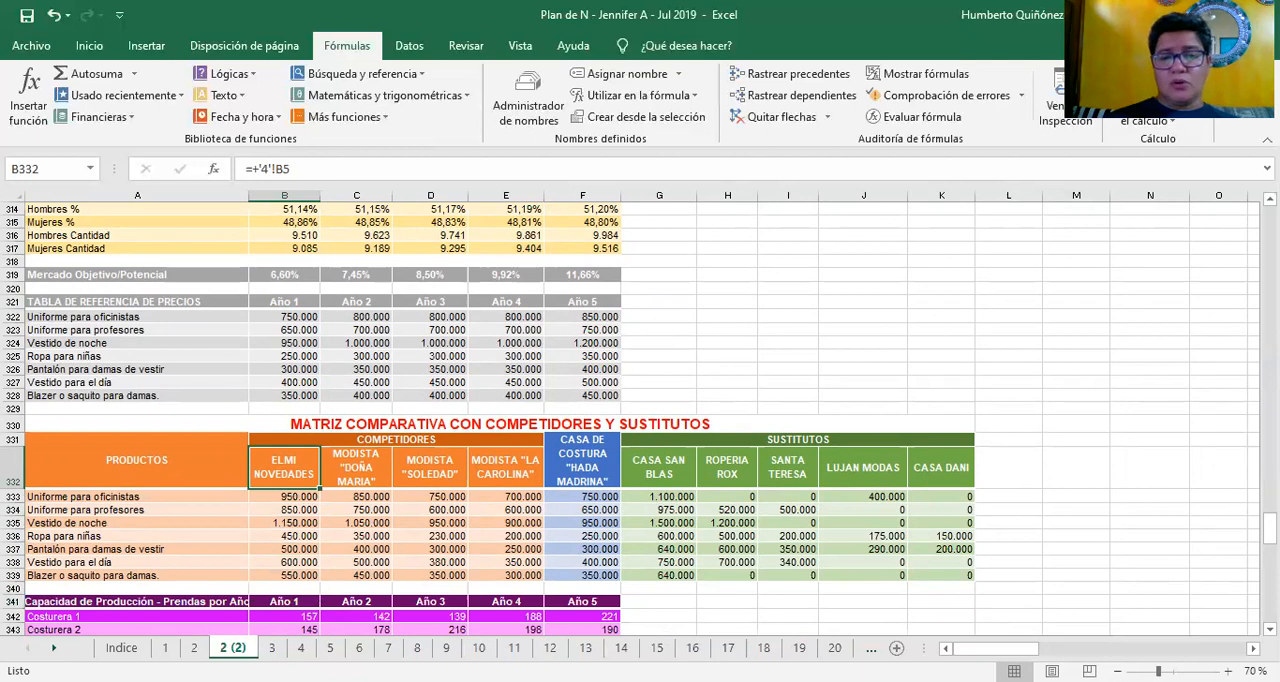
# Review the ELMI NOVEDADES prices from Uniforme para oficinistas to Vestido de noche in B333:B335
pyautogui.press('Down')
pyautogui.press('Down')
pyautogui.press('Down')
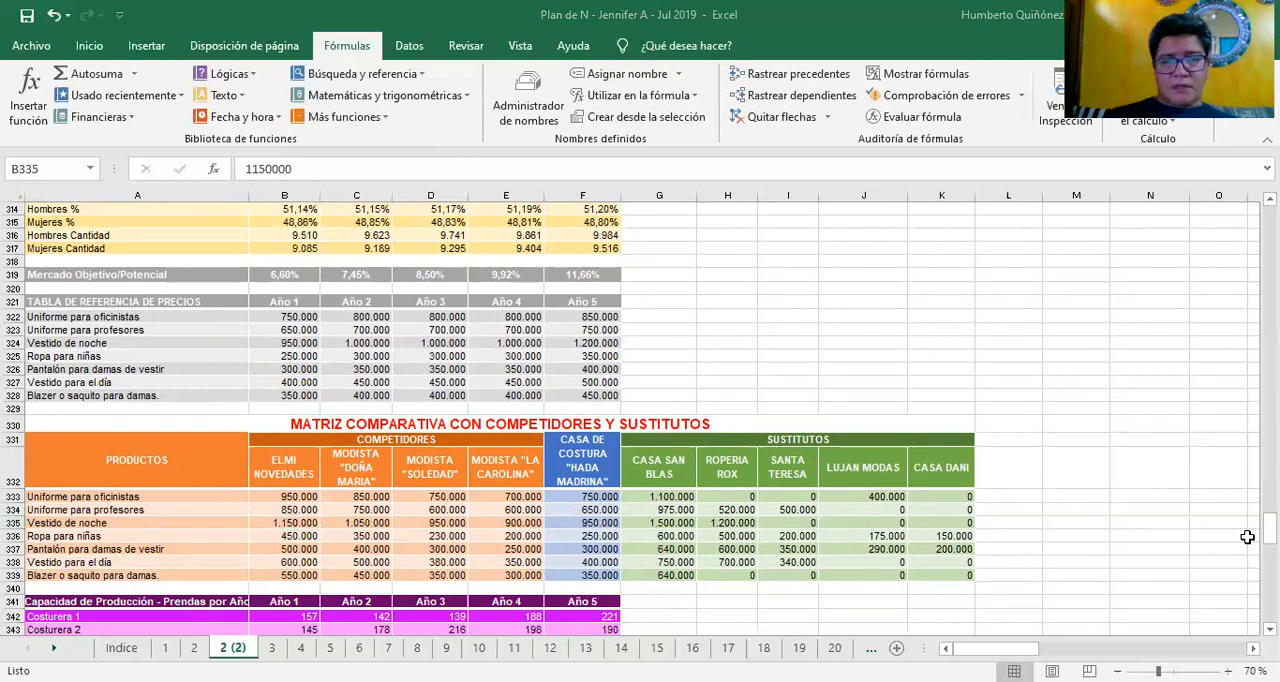
pyautogui.press('Up')
pyautogui.press('Up')
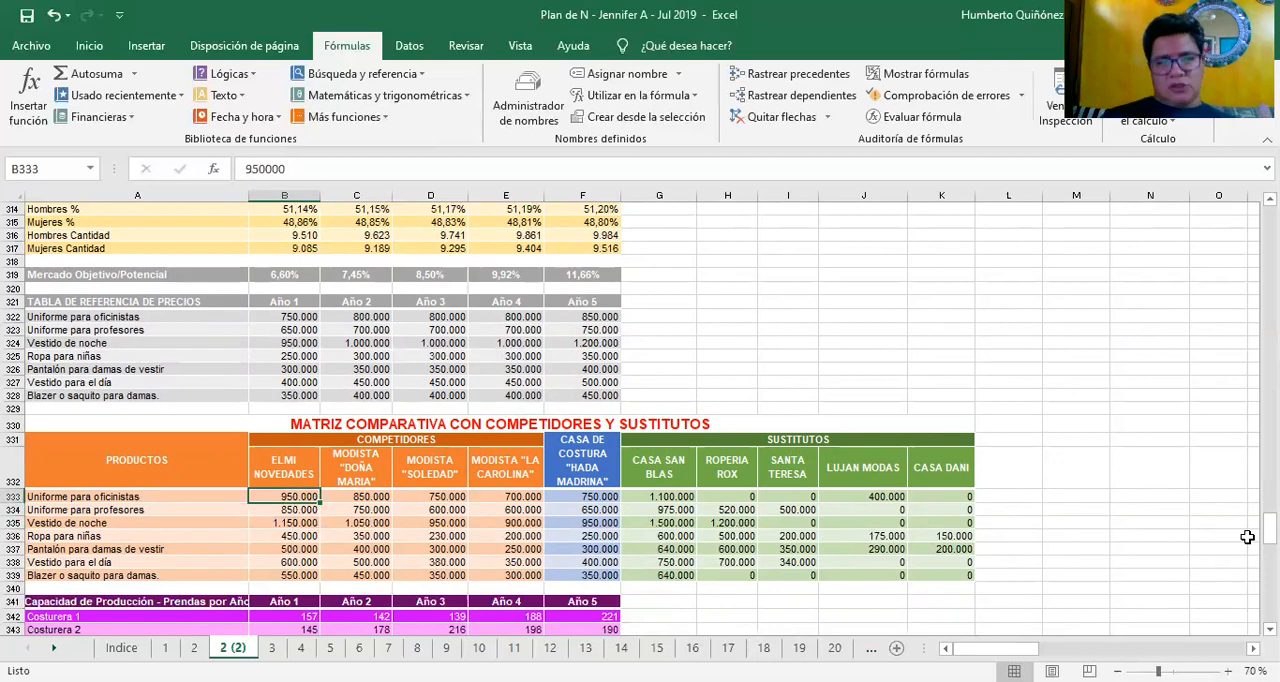
pyautogui.press('Down')
pyautogui.press('Down')
pyautogui.press('Down')
pyautogui.press('Down')
pyautogui.press('Down')
pyautogui.press('Down')
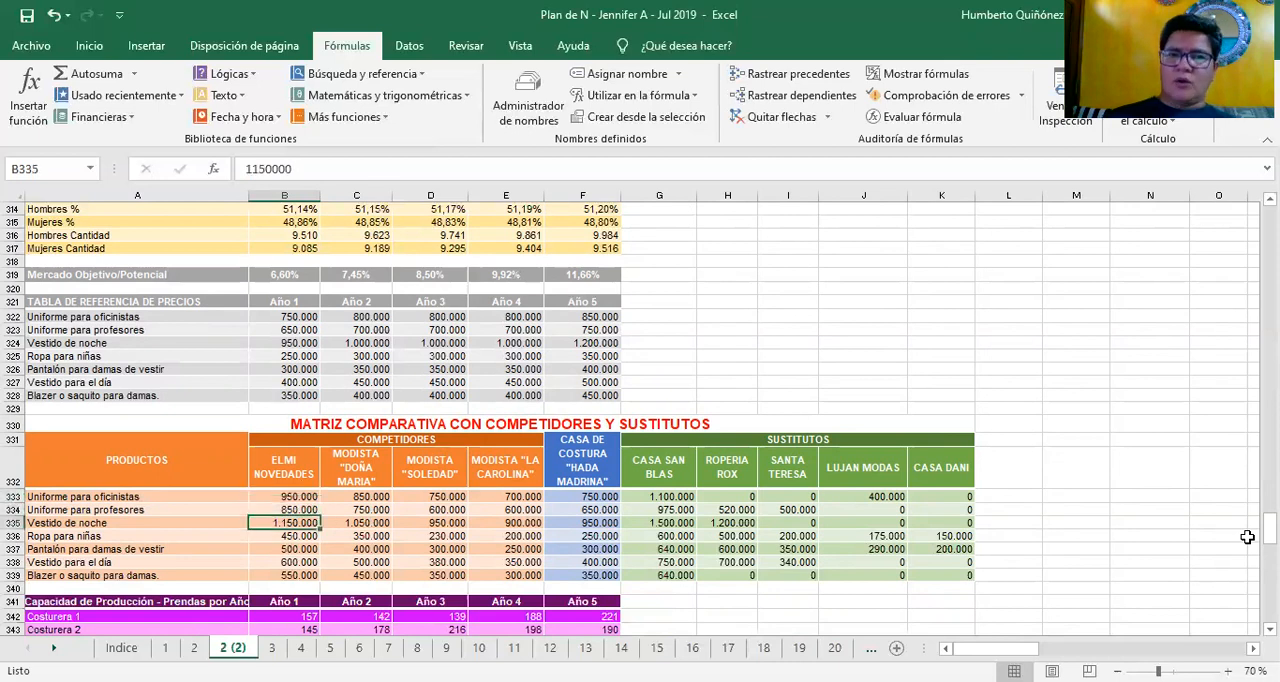
# Look over the prices of the second competitor, MODISTA "DOÑA MARIA", from C336 up to Uniforme para oficinistas in C333
pyautogui.press('Right')
pyautogui.press('Up')
pyautogui.press('Up')
pyautogui.press('Up')
pyautogui.press('Up')
pyautogui.press('Up')
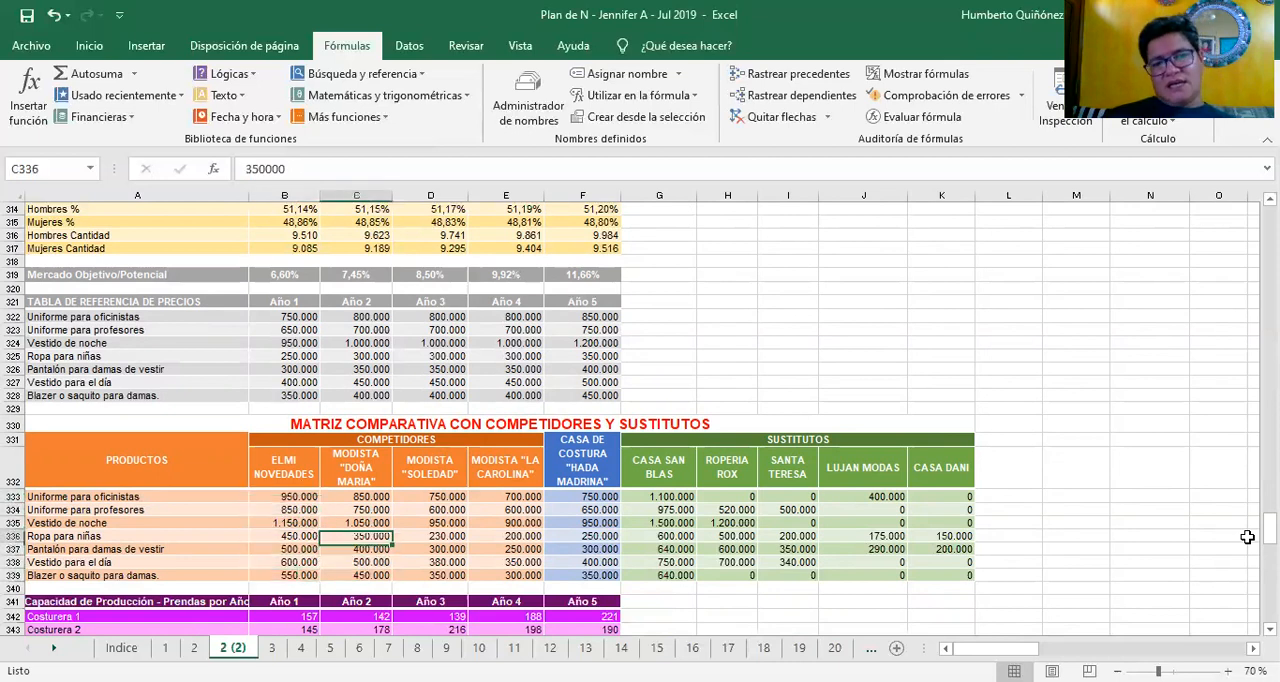
pyautogui.press('Up')
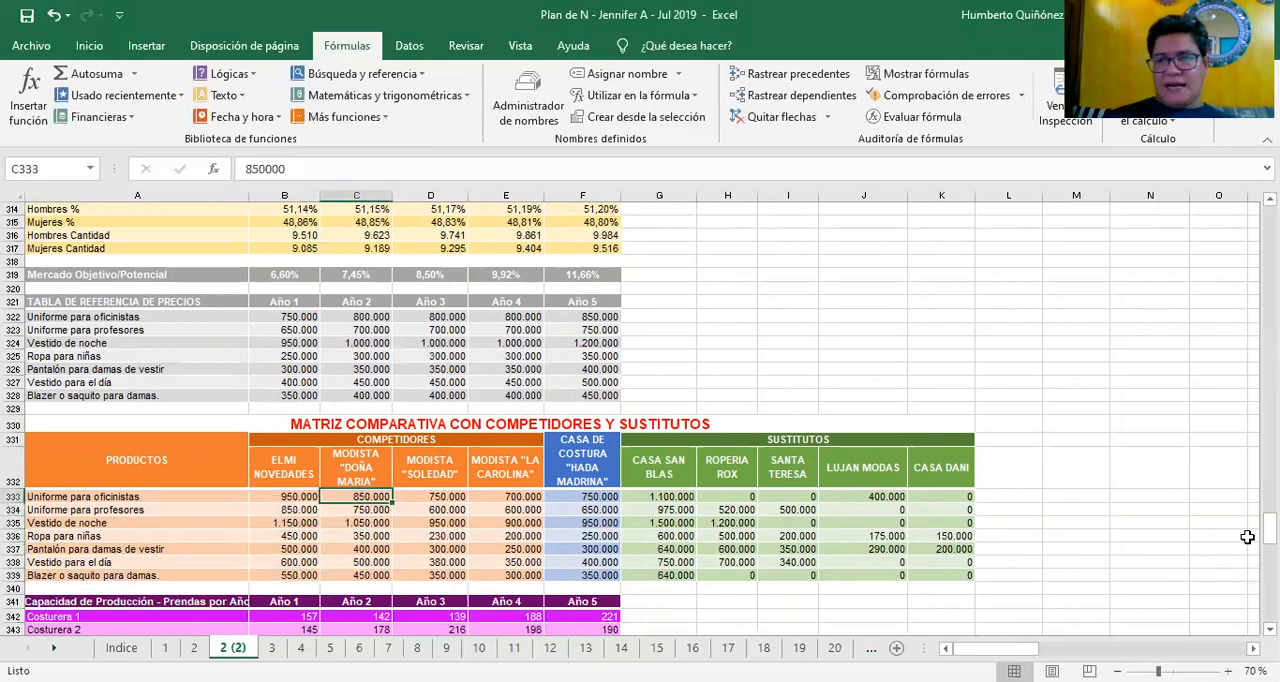
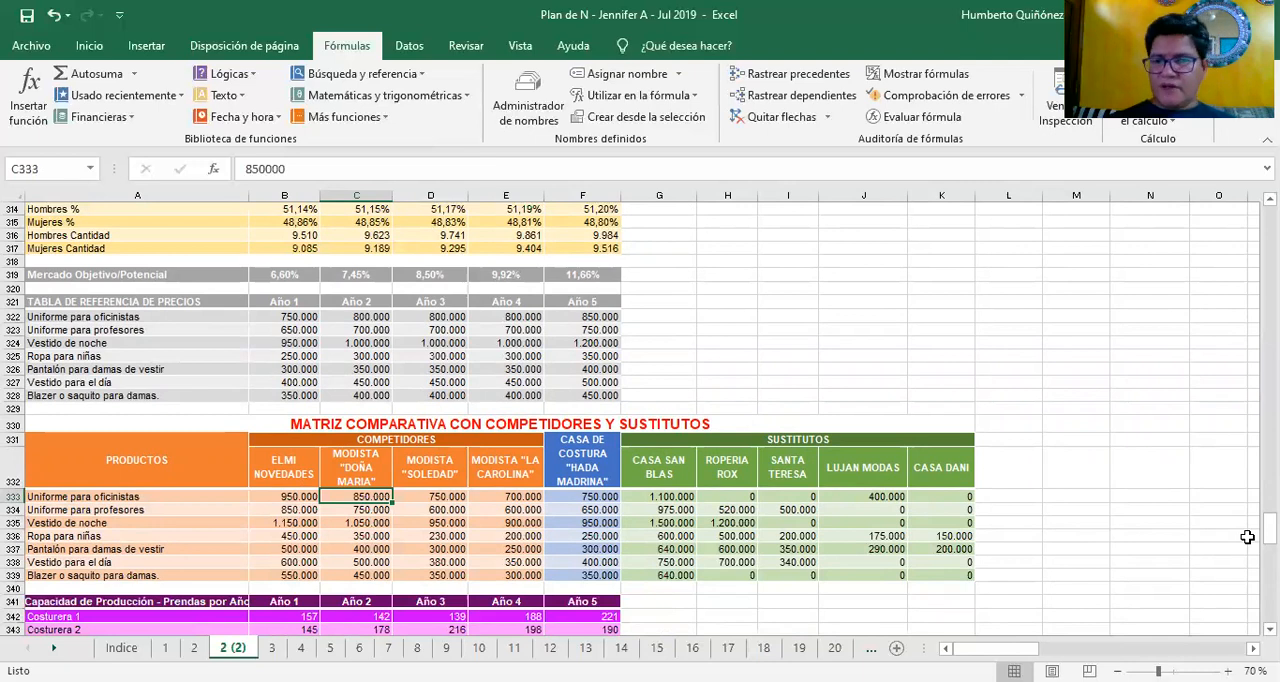
# Compare the Uniforme para oficinistas prices along row 333, from MODISTA "DOÑA MARIA" to LUJAN MODAS
pyautogui.press('Right')
pyautogui.press('Right')
pyautogui.press('Right')
pyautogui.press('Right')
pyautogui.press('Right')
pyautogui.press('Right')
pyautogui.press('Right')
pyautogui.press('Right')
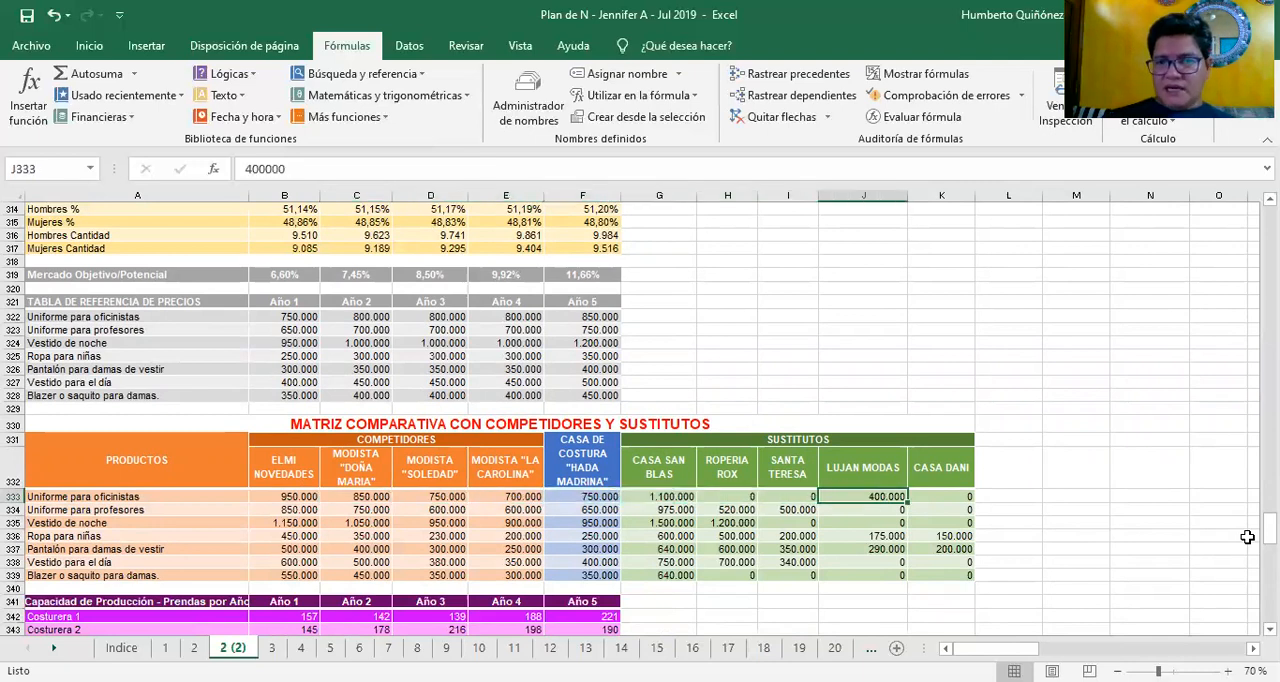
# Look over the substitutes' prices down to SANTA TERESA's Vestido para el día in I338, finishing at MODISTA "LA CAROLINA" in E339
pyautogui.press('Down')
pyautogui.press('Down')
pyautogui.press('Down')
pyautogui.press('Down')
pyautogui.press('Down')
pyautogui.press('Down')
pyautogui.press('Left')
pyautogui.press('Left')
pyautogui.press('Left')
pyautogui.press('Left')
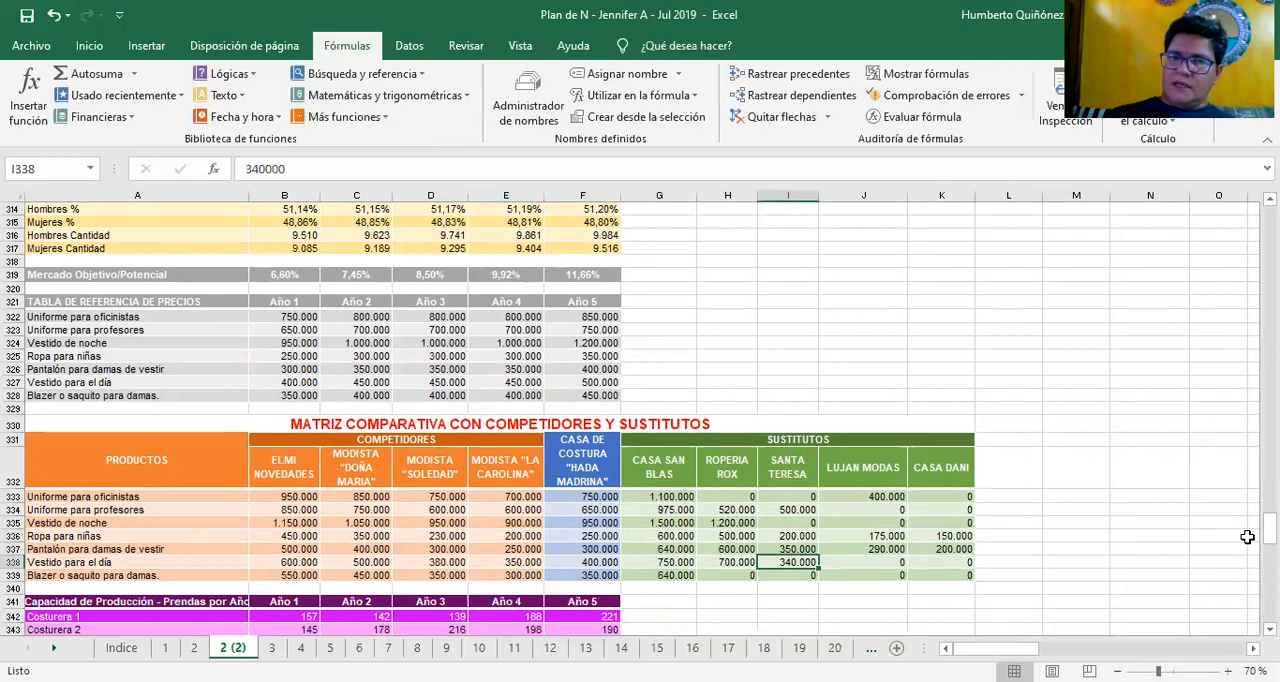
pyautogui.press('Left')
pyautogui.press('Left')
pyautogui.press('Left')
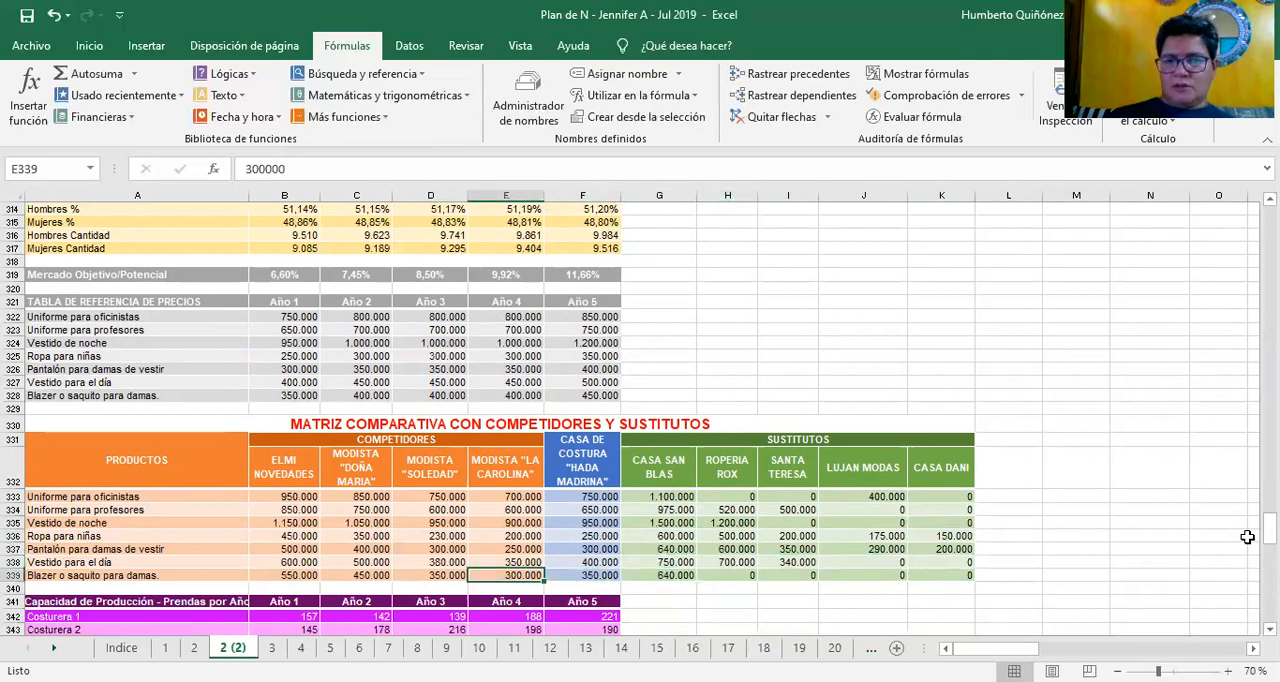
# Move into the Capacidad de Producción table and look over its rows down to Capacidad Utilizada
pyautogui.press('Down')
pyautogui.press('Down')
pyautogui.press('Down')
pyautogui.press('Down')
pyautogui.press('Down')
pyautogui.press('Down')
pyautogui.press('Down')
pyautogui.press('Down')
pyautogui.press('Down')
pyautogui.press('Down')
pyautogui.press('Down')
pyautogui.press('Down')
pyautogui.press('Down')
pyautogui.press('Down')
pyautogui.press('Down')
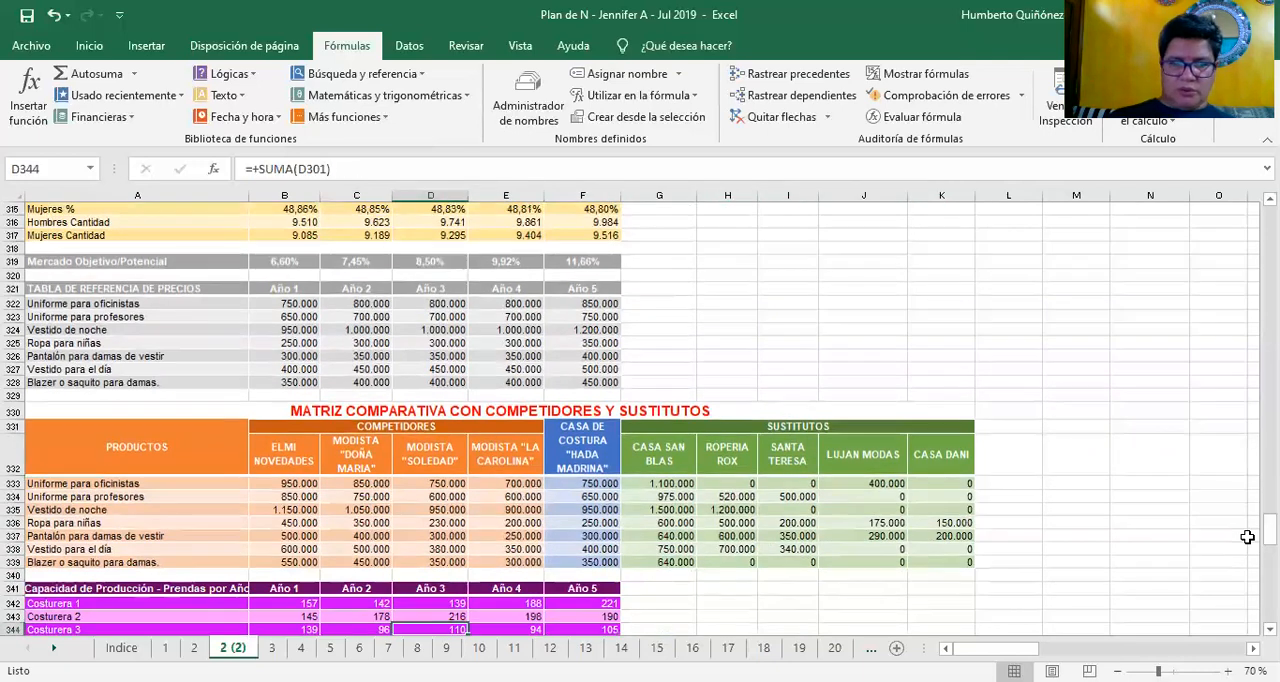
pyautogui.press('Left')
pyautogui.press('Up')
pyautogui.press('Up')
pyautogui.press('Up')
pyautogui.press('Up')
pyautogui.press('Up')
pyautogui.press('Up')
pyautogui.press('Up')
pyautogui.press('Up')
pyautogui.press('Up')
pyautogui.press('Up')
pyautogui.press('Up')
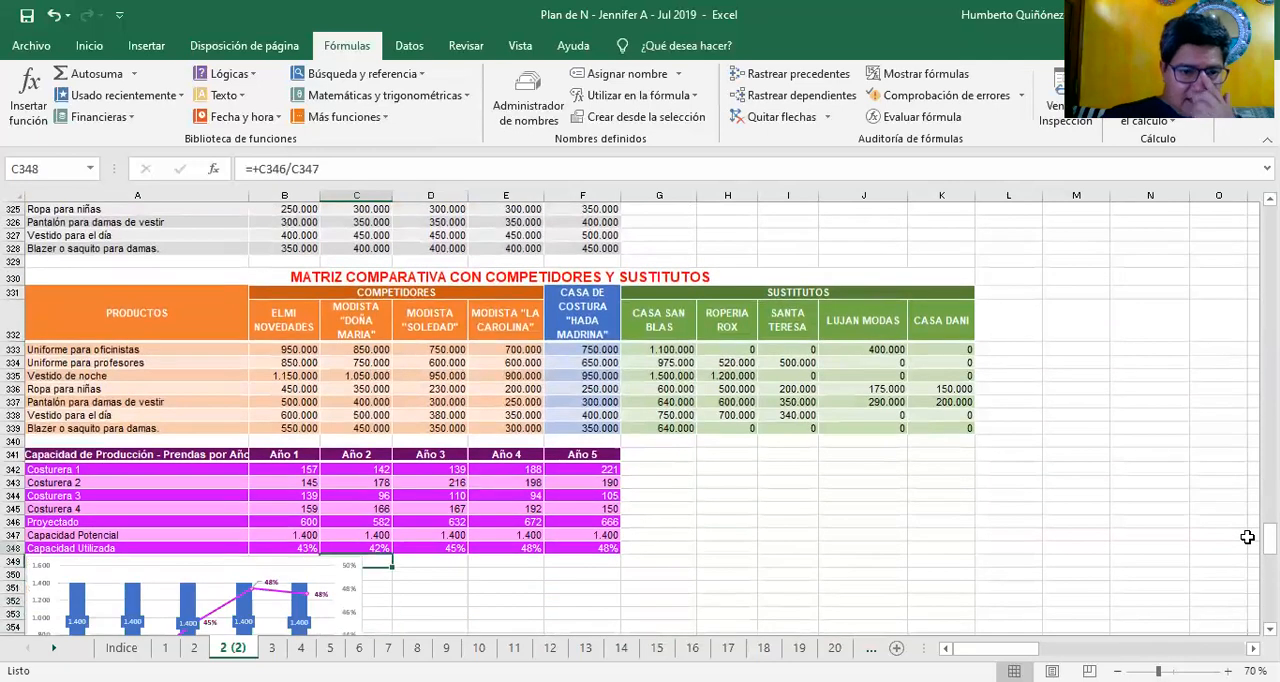
# Return to the Capacidad de Producción - Prendas por Año heading in A341
pyautogui.press('Left')
pyautogui.press('Left')
pyautogui.press('Up')
pyautogui.press('Up')
pyautogui.press('Up')
pyautogui.press('Down')
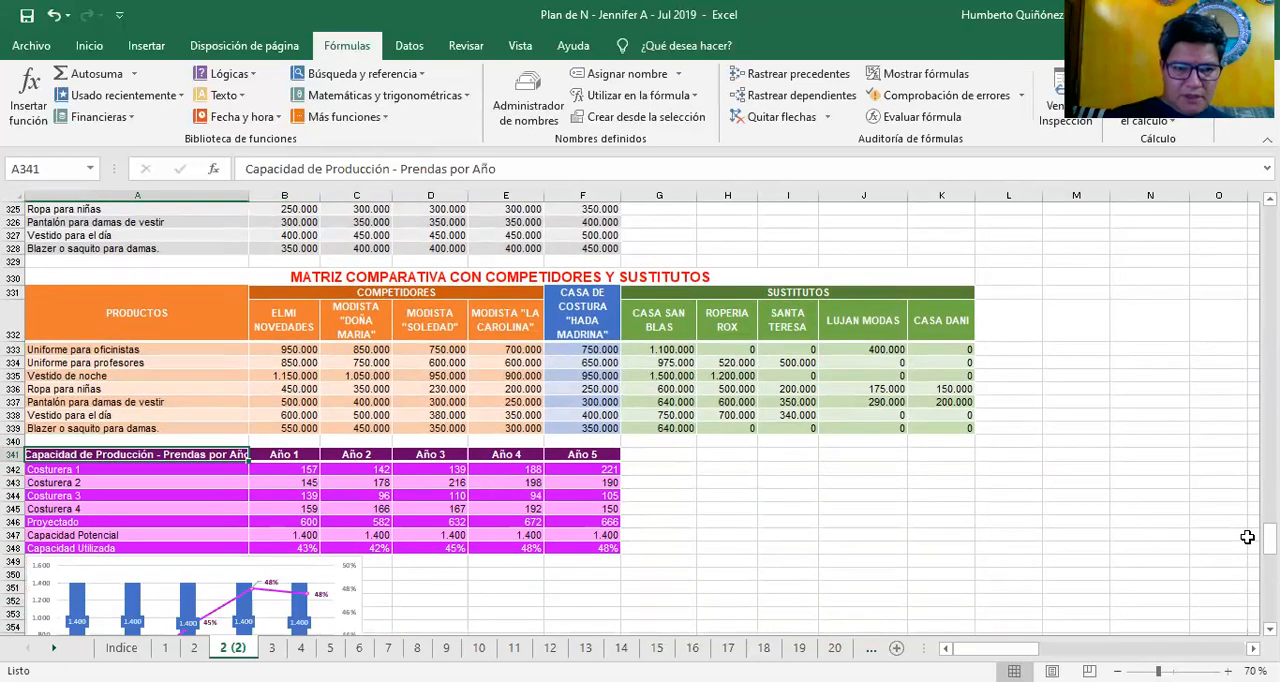
# Trace the Costurera 1 Año 1 formula in B342 to its source range B297:B298, leaving the formula as it is
pyautogui.press('Right')
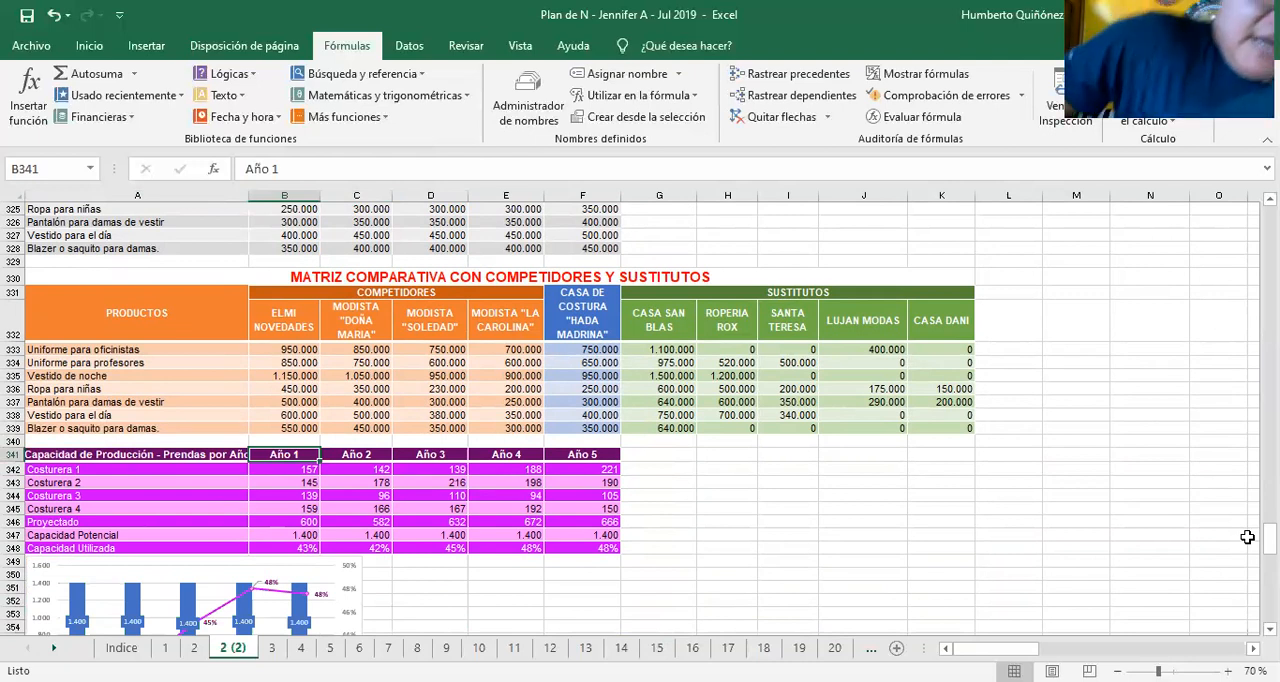
pyautogui.press('Down')
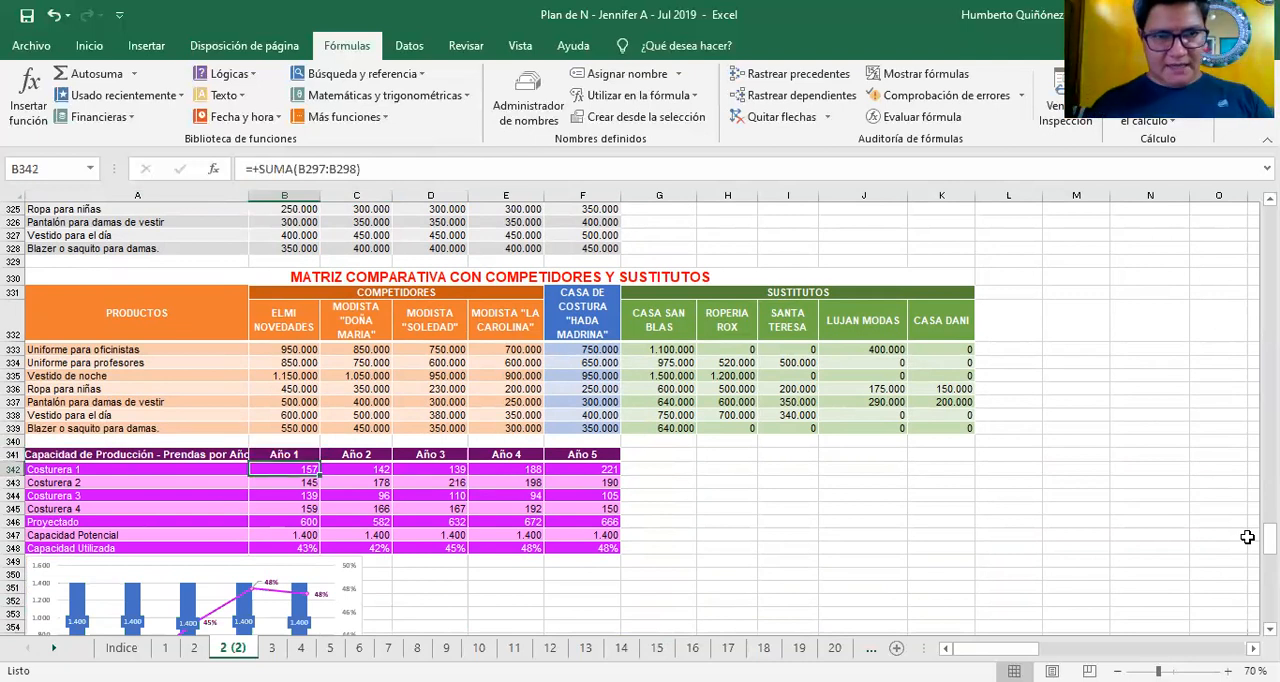
pyautogui.press('F2')
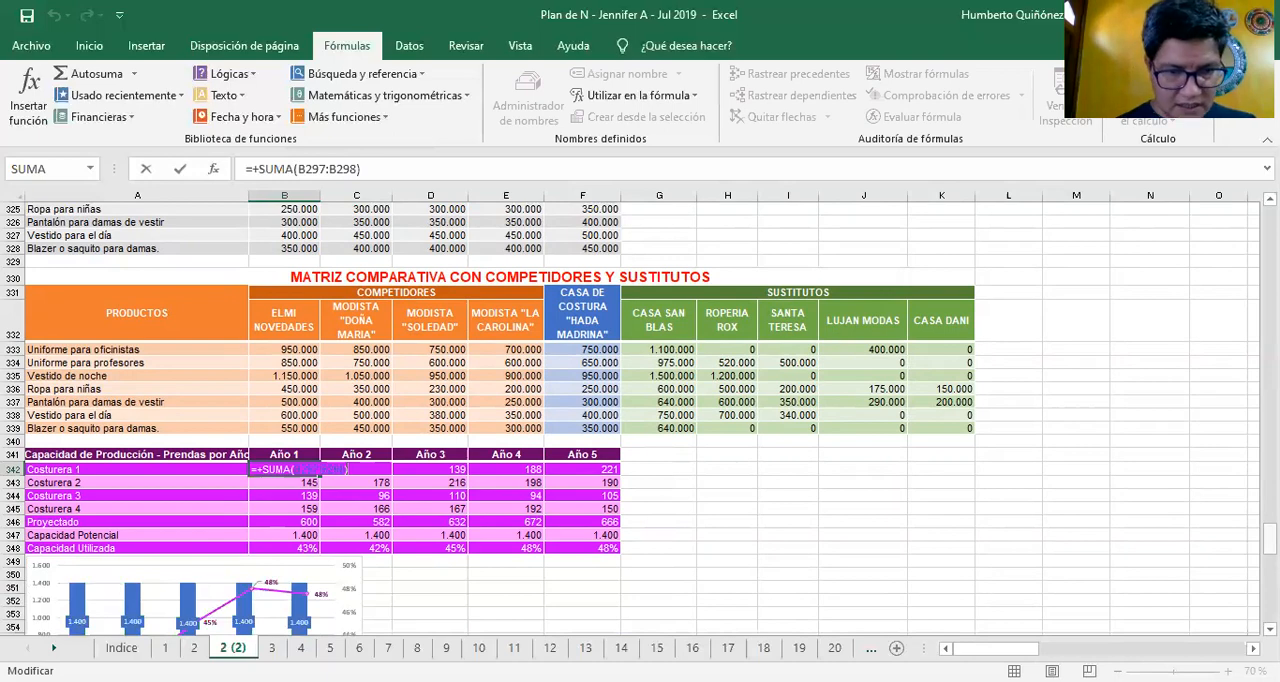
pyautogui.moveTo(1270, 538); pyautogui.dragTo(1270, 500)
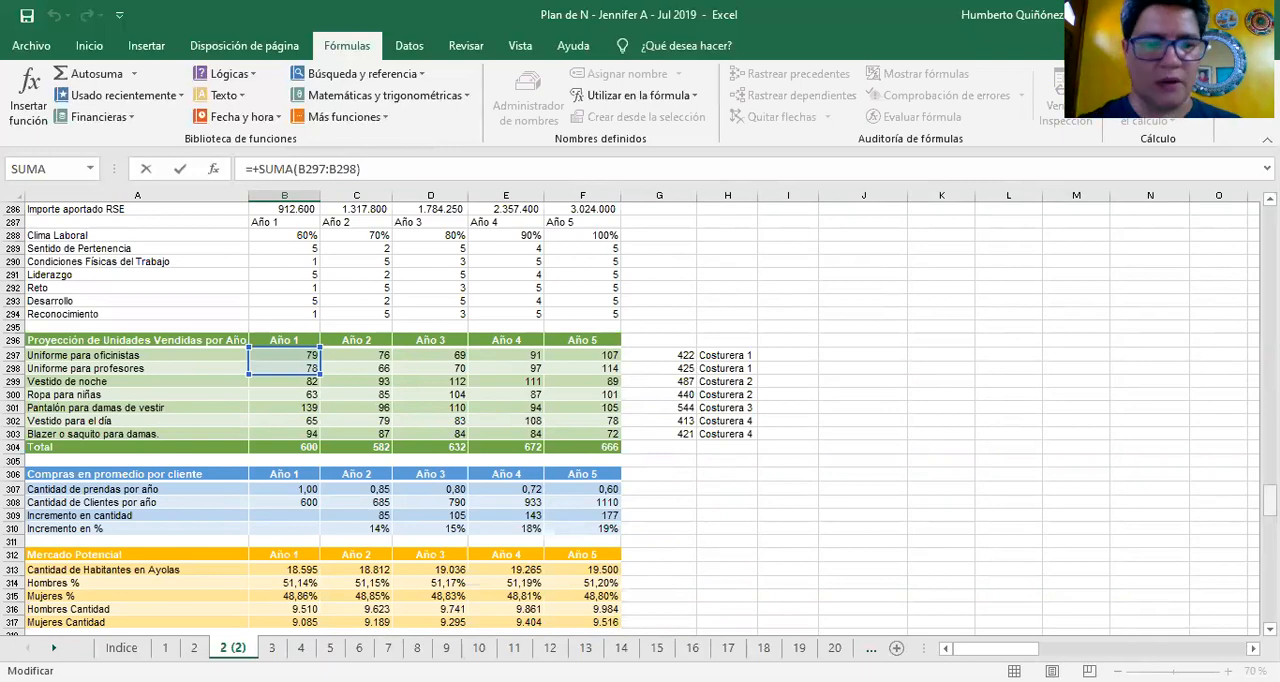
pyautogui.hotkey('ctrl', 'Return')
# Look through the Año 1 production rows and return to Costurera 1 in B342
pyautogui.press('Down')
pyautogui.press('Down')
pyautogui.press('Down')
pyautogui.press('Down')
pyautogui.press('Down')
pyautogui.press('Down')
pyautogui.press('Down')
pyautogui.press('Down')
pyautogui.press('Down')
pyautogui.press('Up')
pyautogui.press('Up')
pyautogui.press('Up')
pyautogui.press('Up')
pyautogui.press('Up')
pyautogui.press('Up')
pyautogui.press('Up')
pyautogui.press('Up')
pyautogui.press('Up')
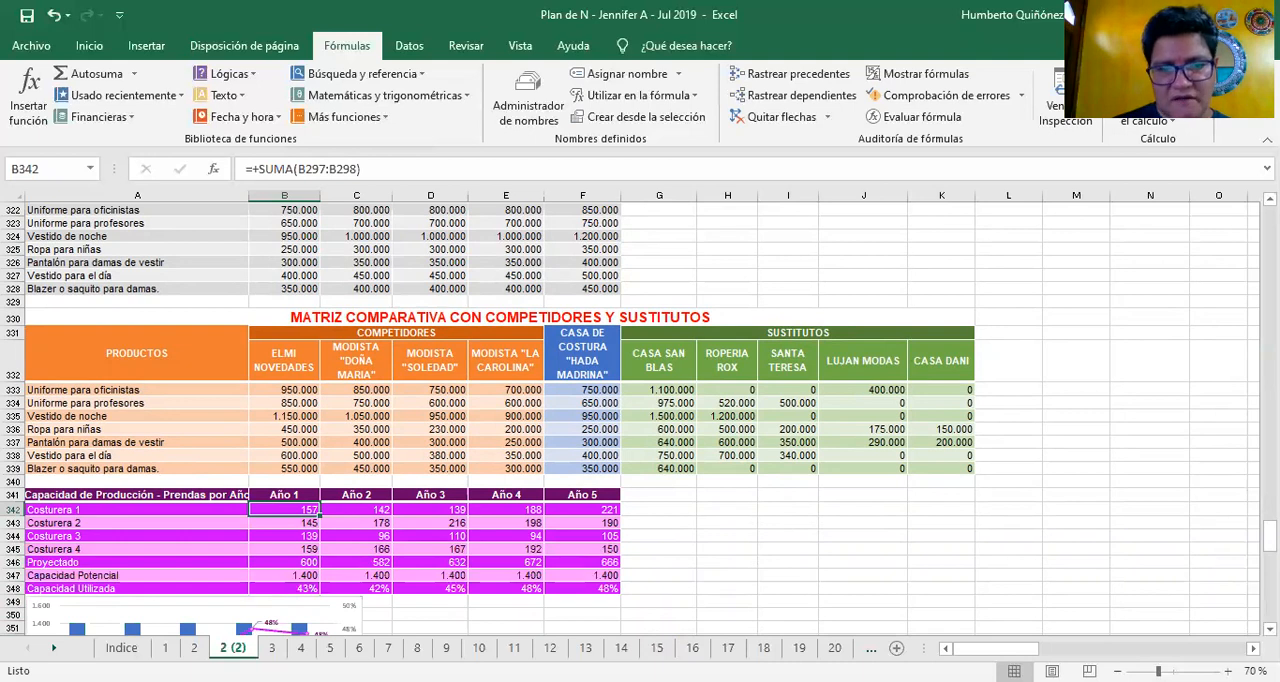
# Check the Año 1 formulas for Costurera 2 to Costurera 4 in B343:B345
pyautogui.press('Down')
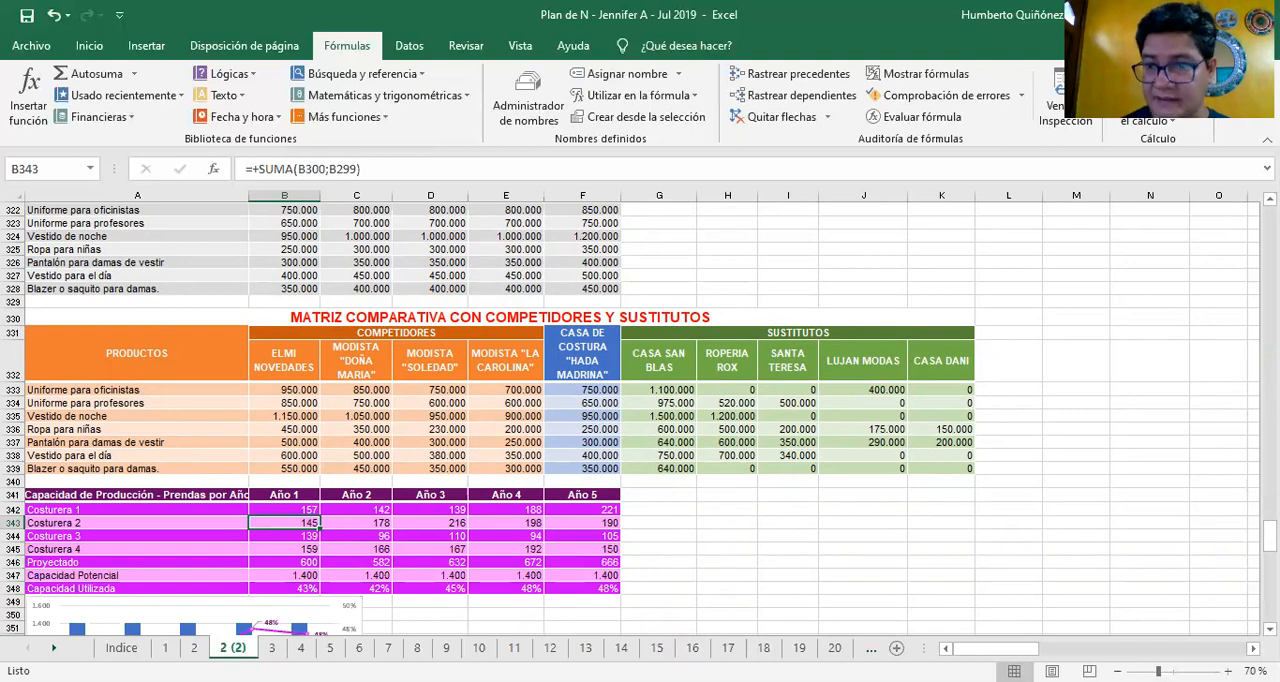
pyautogui.press('Down')
pyautogui.press('Down')
pyautogui.press('Up')
pyautogui.press('Up')
pyautogui.press('Up')
# Compare the Costurera 1 production formulas across the years in row 342
pyautogui.press('Right')
pyautogui.press('Right')
pyautogui.press('Right')
pyautogui.press('Right')
pyautogui.press('Left')
pyautogui.press('Left')
pyautogui.press('Left')
pyautogui.press('Left')
# Review the Proyectado total formulas across Año 1 to Año 5 in B346:F346
pyautogui.press('Down')
pyautogui.press('Down')
pyautogui.press('Down')
pyautogui.press('Down')
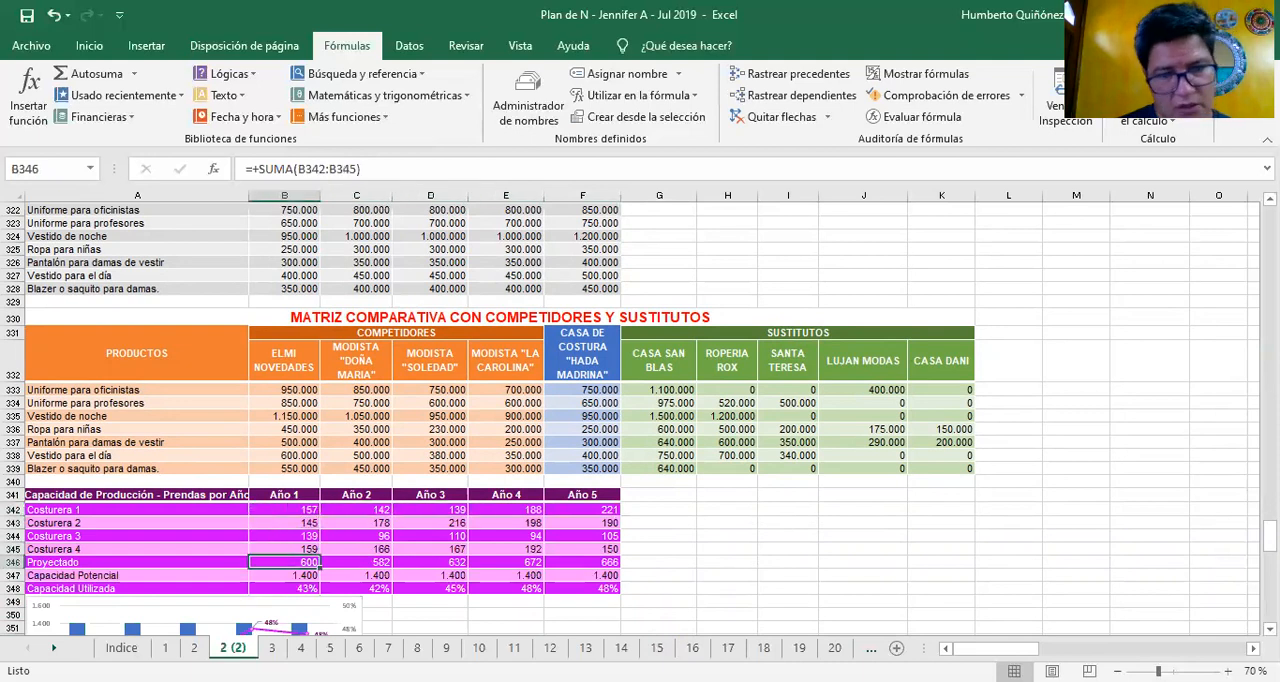
pyautogui.press('Right')
pyautogui.press('Right')
pyautogui.press('Right')
pyautogui.press('Right')
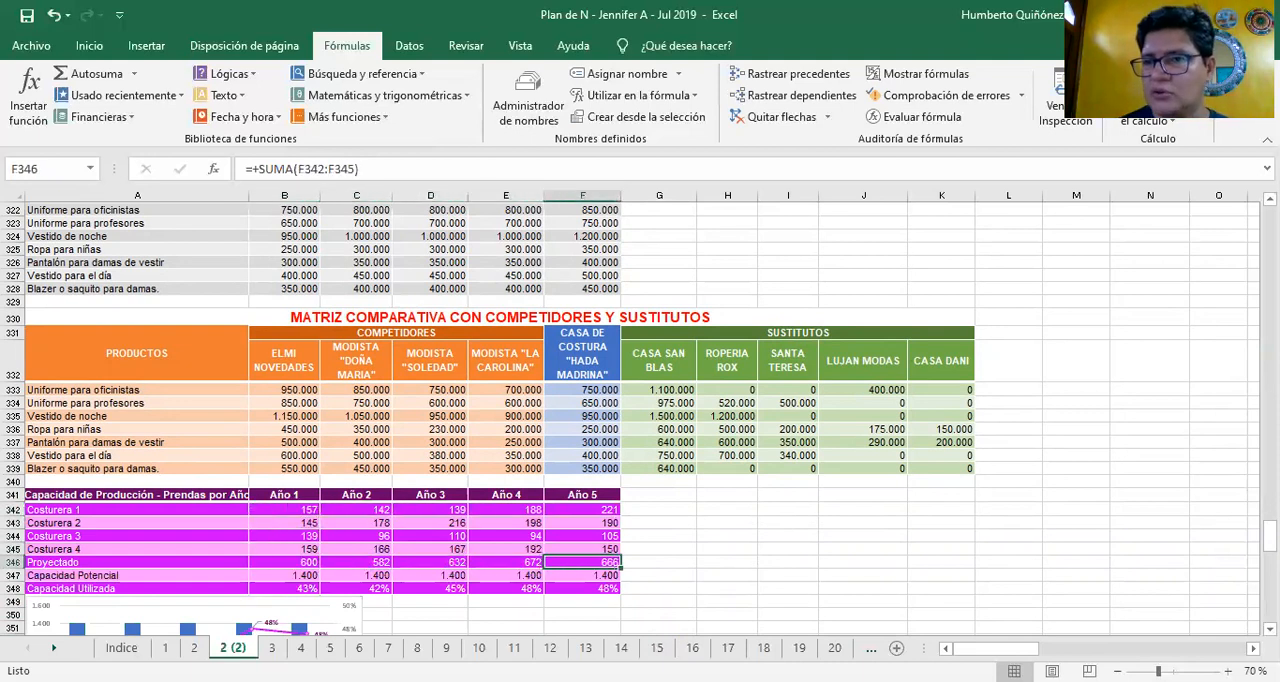
pyautogui.press('Left')
pyautogui.press('Left')
pyautogui.press('Left')
pyautogui.press('Left')
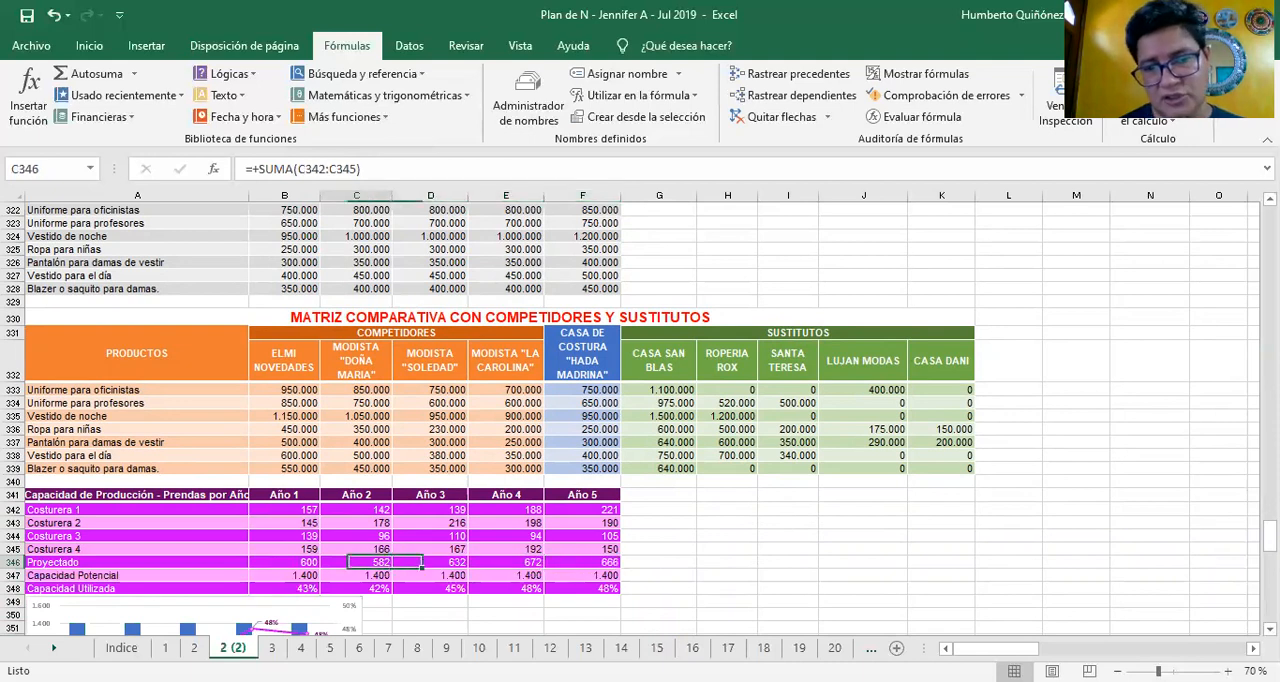
# Check the Capacidad Potencial entry in B347 and the Capacidad Utilizada formulas from B348 to E348
pyautogui.press('Down')
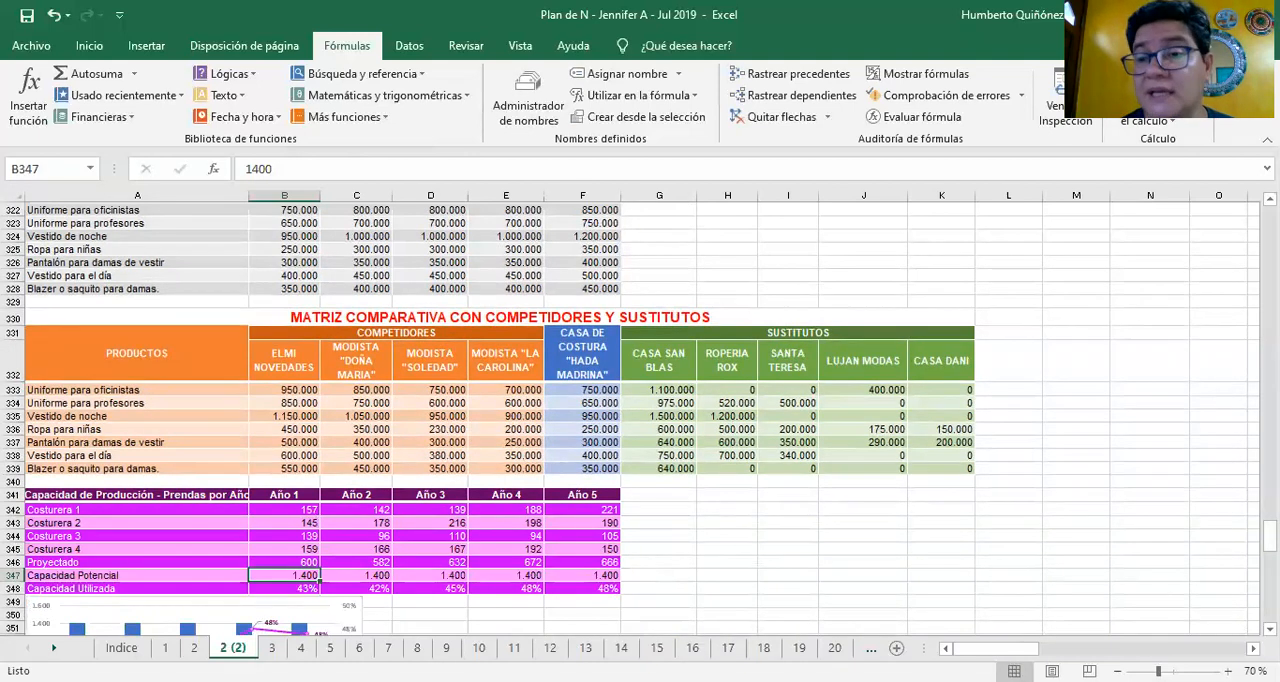
pyautogui.press('Down')
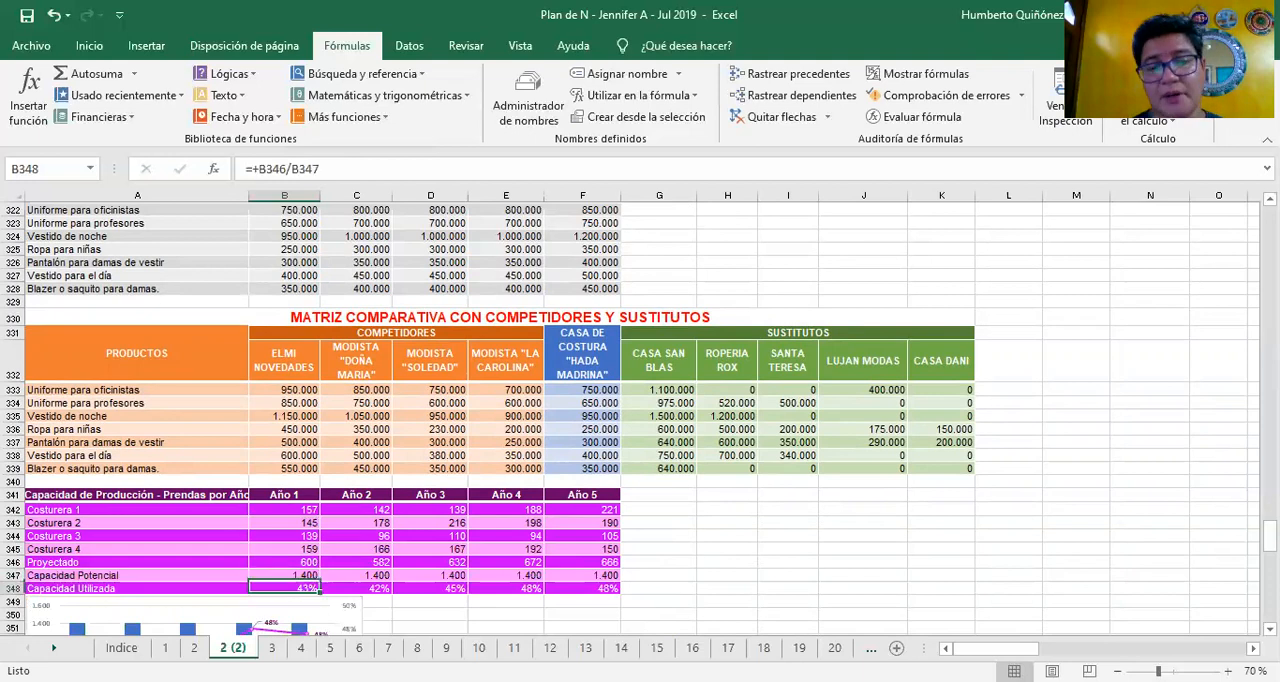
pyautogui.press('Right')
pyautogui.press('Right')
pyautogui.press('Right')
pyautogui.press('Right')
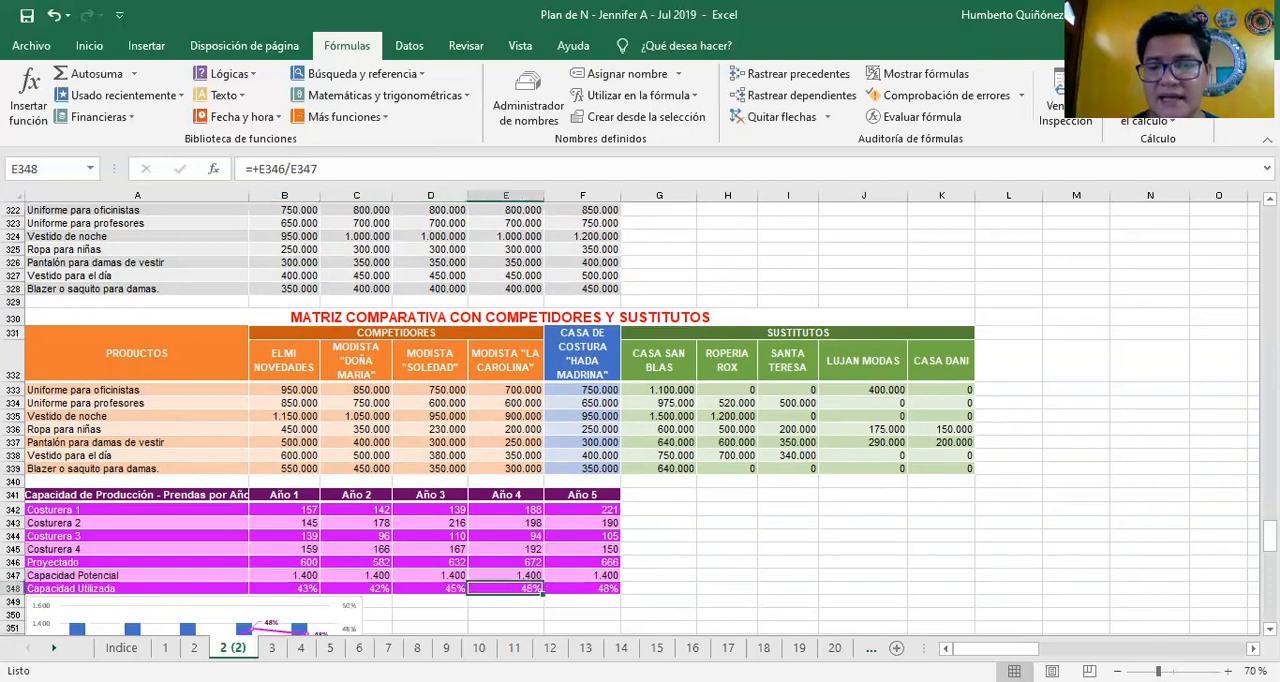
# Examine the production capacity chart below the table and select it
pyautogui.press('Down')
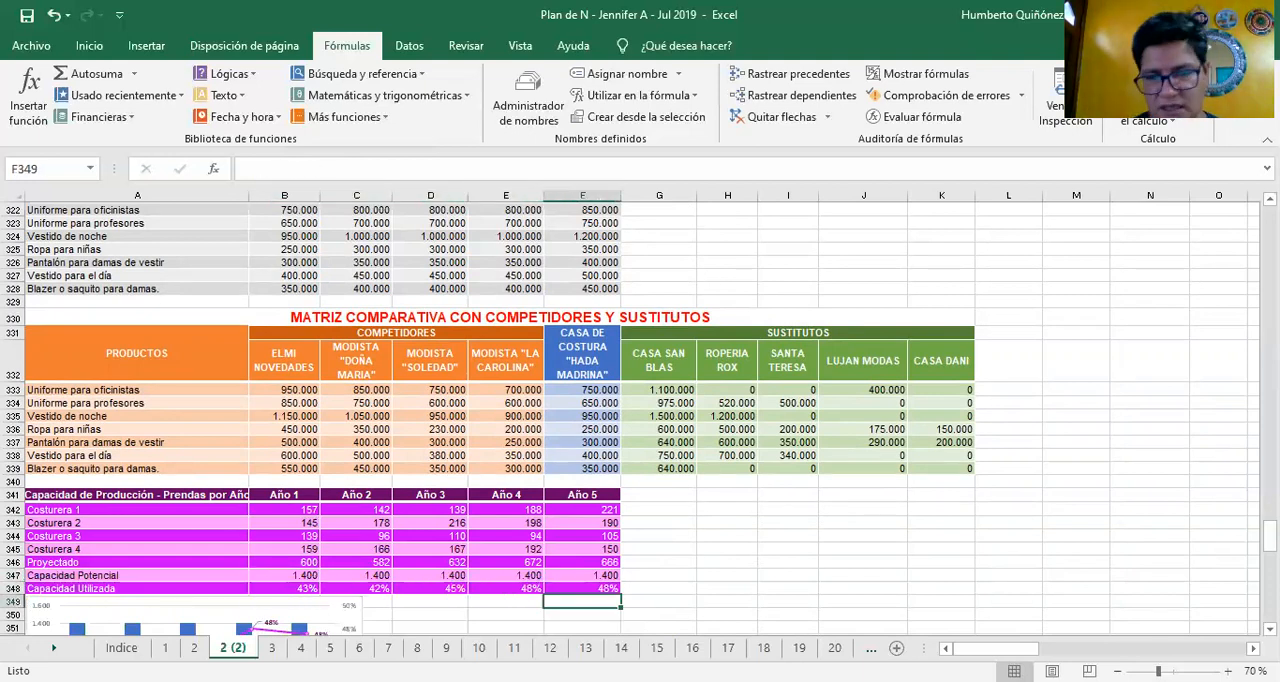
pyautogui.press('Down')
pyautogui.press('Down')
pyautogui.press('Down')
pyautogui.press('Down')
pyautogui.press('Down')
pyautogui.press('Down')
pyautogui.press('Down')
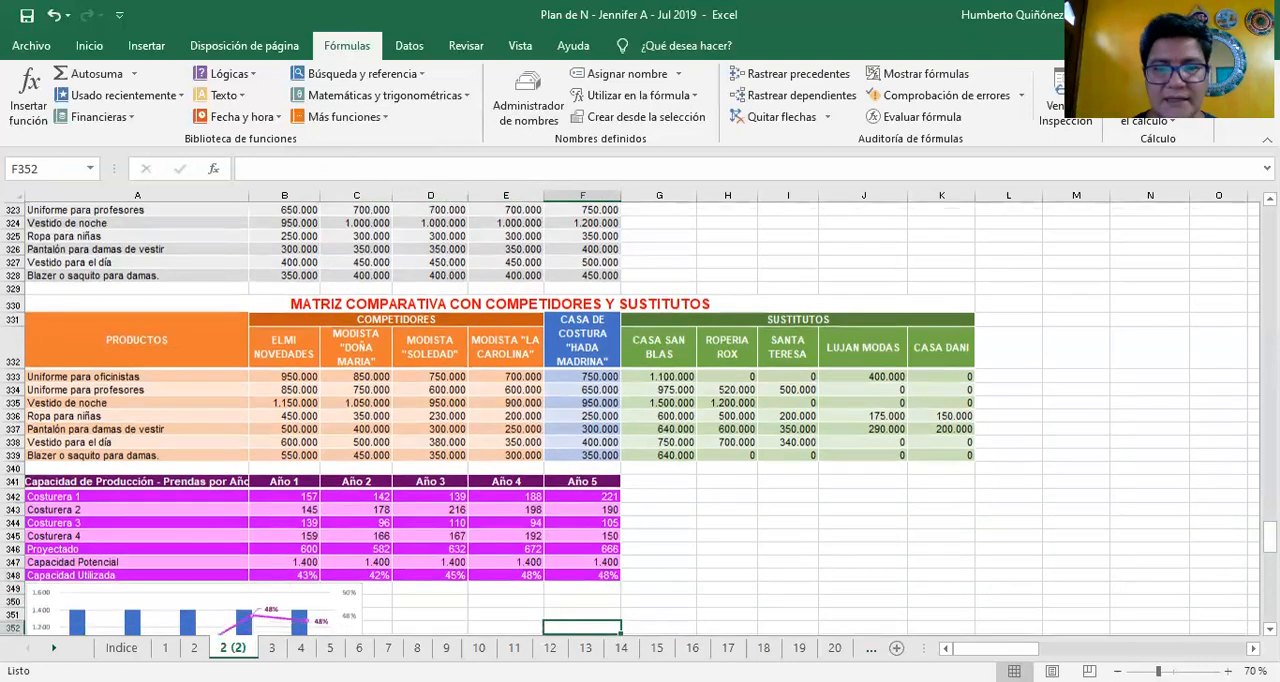
pyautogui.press('Down')
pyautogui.press('Down')
pyautogui.press('Down')
pyautogui.press('Down')
pyautogui.press('Down')
pyautogui.press('Down')
pyautogui.press('Down')
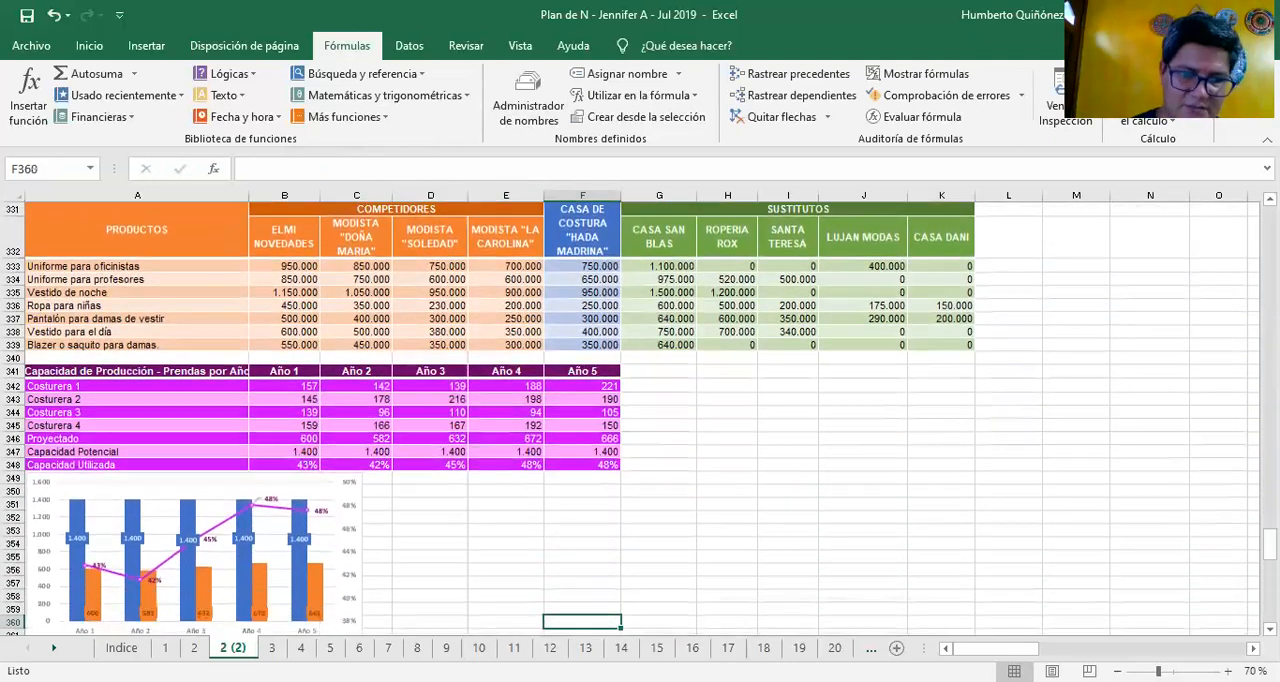
pyautogui.press('Left')
pyautogui.press('Left')
pyautogui.press('Left')
pyautogui.press('Left')
pyautogui.press('Left')
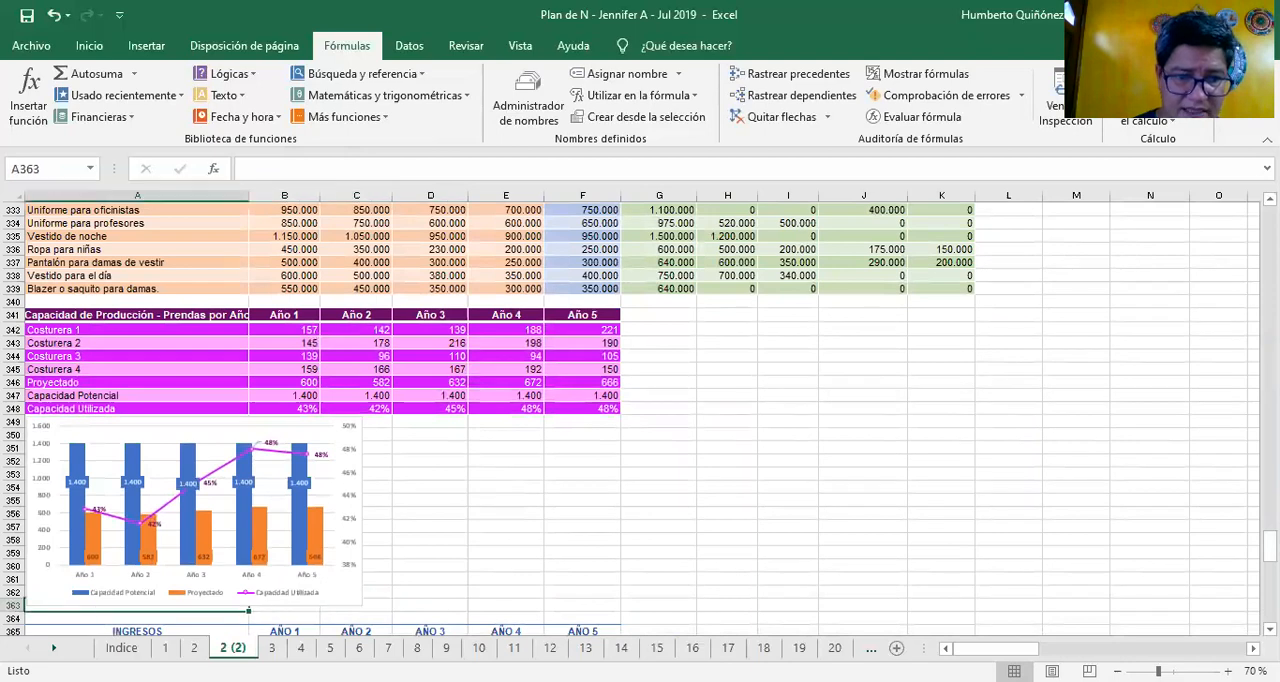
pyautogui.click(354, 599)
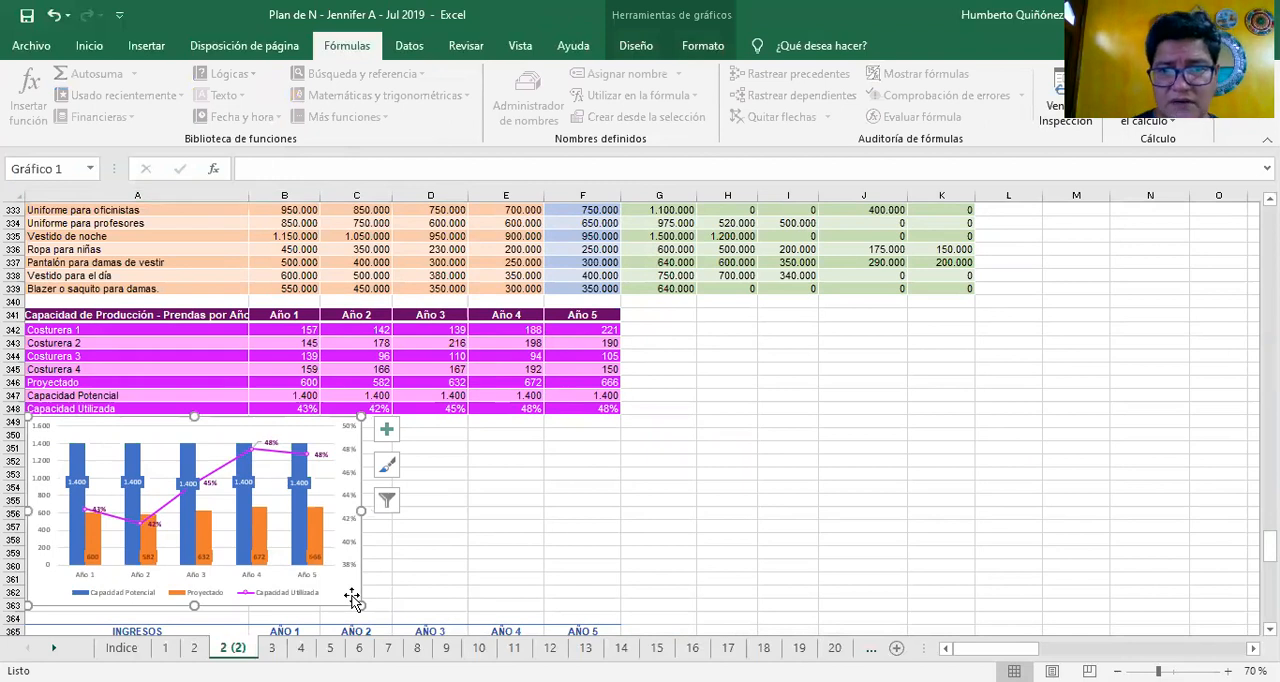
# Leave the capacity chart and look over the VENTA NETA income row and its column chart
pyautogui.click(451, 533)
pyautogui.press('Down')
pyautogui.press('Down')
pyautogui.press('Down')
pyautogui.press('Down')
pyautogui.press('Down')
pyautogui.press('Down')
pyautogui.press('Down')
pyautogui.press('Down')
pyautogui.press('Down')
pyautogui.press('Down')
pyautogui.press('Down')
pyautogui.press('Down')
pyautogui.press('Down')
pyautogui.press('Down')
pyautogui.press('Down')
pyautogui.press('Down')
pyautogui.press('Down')
pyautogui.press('Down')
pyautogui.press('Down')
pyautogui.press('Down')
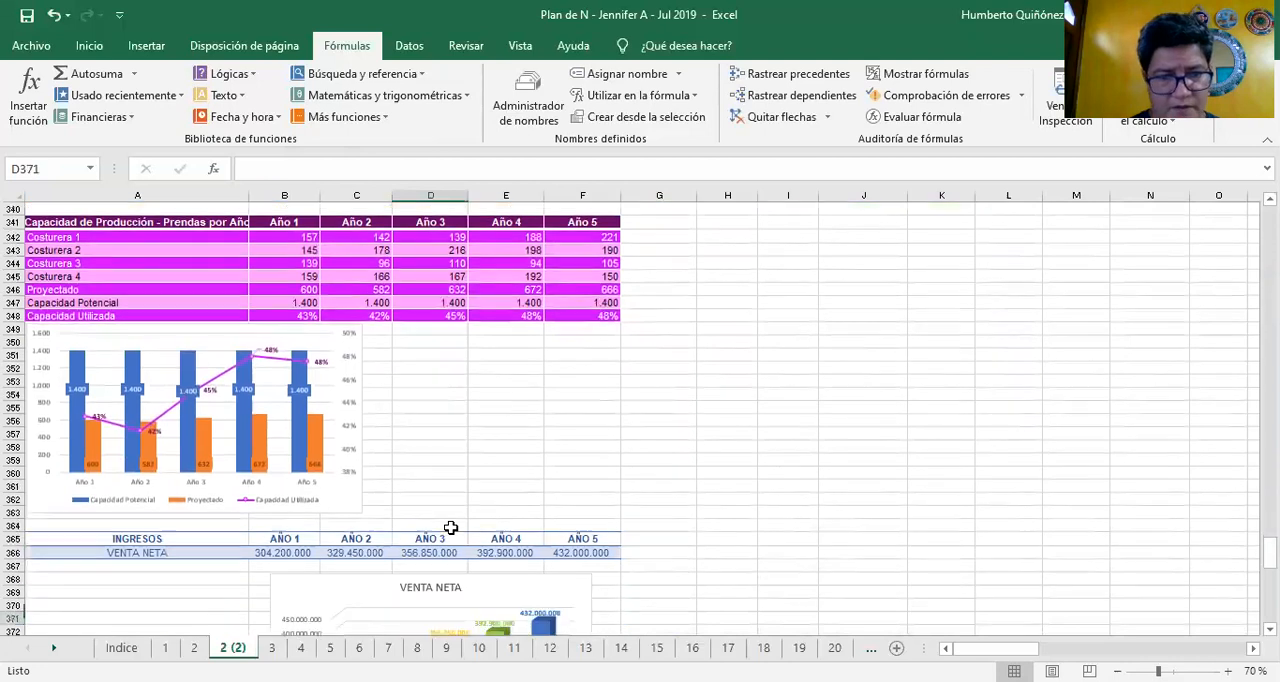
pyautogui.press('Up')
pyautogui.press('Up')
pyautogui.press('Up')
pyautogui.press('Up')
pyautogui.press('Up')
pyautogui.press('Up')
pyautogui.press('Up')
pyautogui.press('Up')
pyautogui.press('Up')
pyautogui.press('Up')
pyautogui.press('Up')
pyautogui.press('Up')
pyautogui.press('Up')
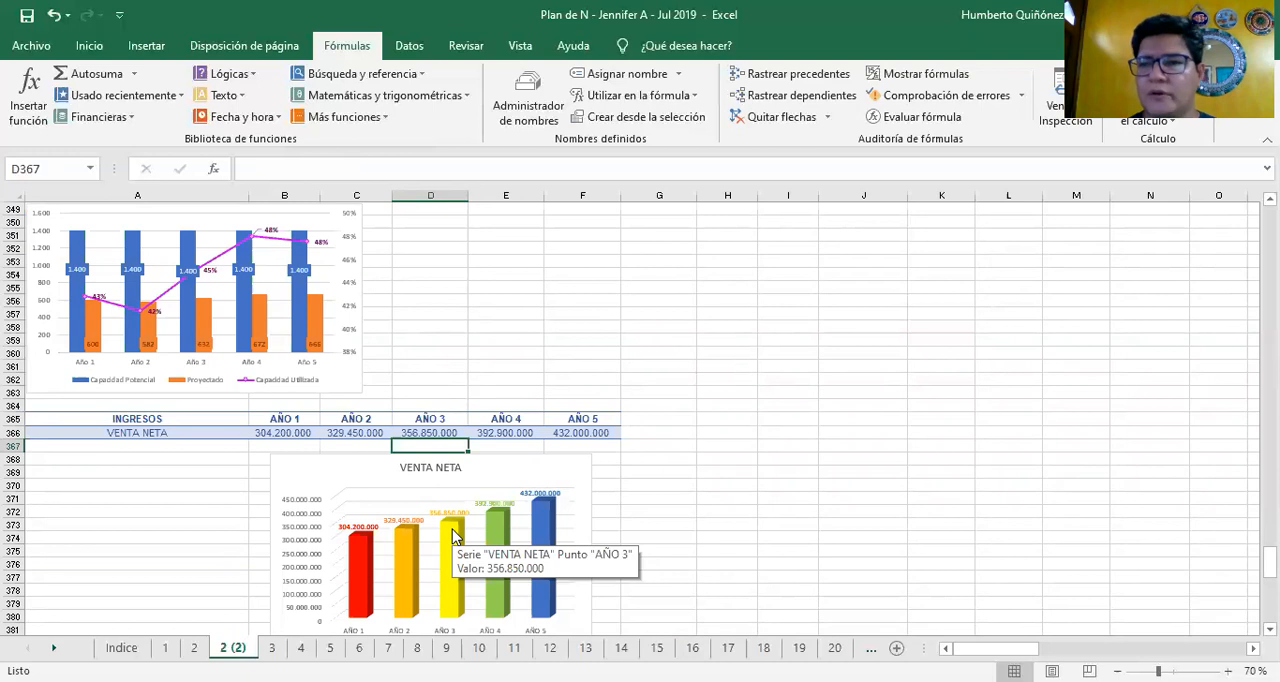
pyautogui.press('Down')
pyautogui.press('Down')
pyautogui.press('Down')
pyautogui.press('Down')
pyautogui.press('Down')
pyautogui.press('Down')
pyautogui.press('Down')
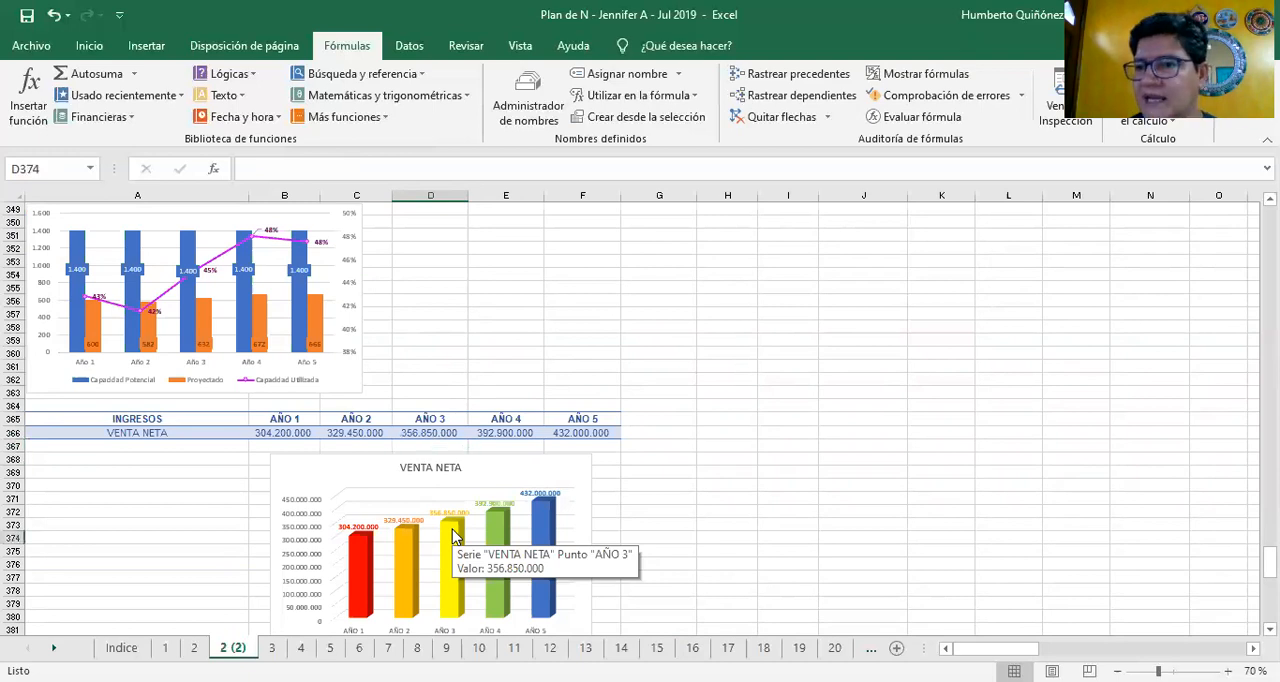
# Review the INGRESOS table by product in rows 383 to 391, down to the Composición de los Ingresos chart
pyautogui.press('Down')
pyautogui.press('Down')
pyautogui.press('Down')
pyautogui.press('Down')
pyautogui.press('Down')
pyautogui.press('Down')
pyautogui.press('Down')
pyautogui.press('Down')
pyautogui.press('Down')
pyautogui.press('Down')
pyautogui.press('Down')
pyautogui.press('Down')
pyautogui.press('Down')
pyautogui.press('Down')
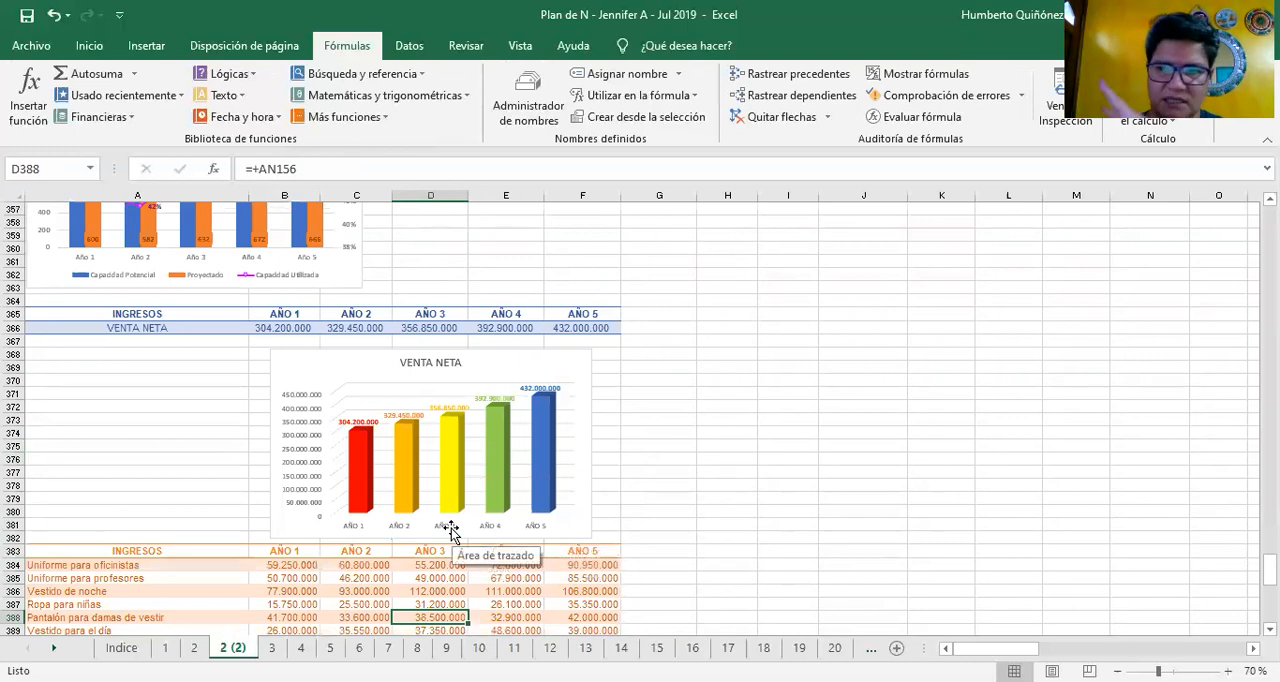
pyautogui.press('Down')
pyautogui.press('Down')
pyautogui.scroll(-3, 451, 533)
pyautogui.press('Up')
pyautogui.press('Up')
pyautogui.press('Up')
pyautogui.press('Up')
pyautogui.press('Up')
pyautogui.press('Up')
pyautogui.press('Down')
pyautogui.press('Down')
pyautogui.press('Down')
pyautogui.press('Down')
pyautogui.press('Down')
pyautogui.press('Down')
pyautogui.press('Down')
pyautogui.press('Down')
pyautogui.press('Down')
pyautogui.press('Down')
pyautogui.press('Down')
pyautogui.press('Down')
pyautogui.press('Down')
pyautogui.press('Down')
pyautogui.press('Down')
pyautogui.press('Down')
pyautogui.press('Down')
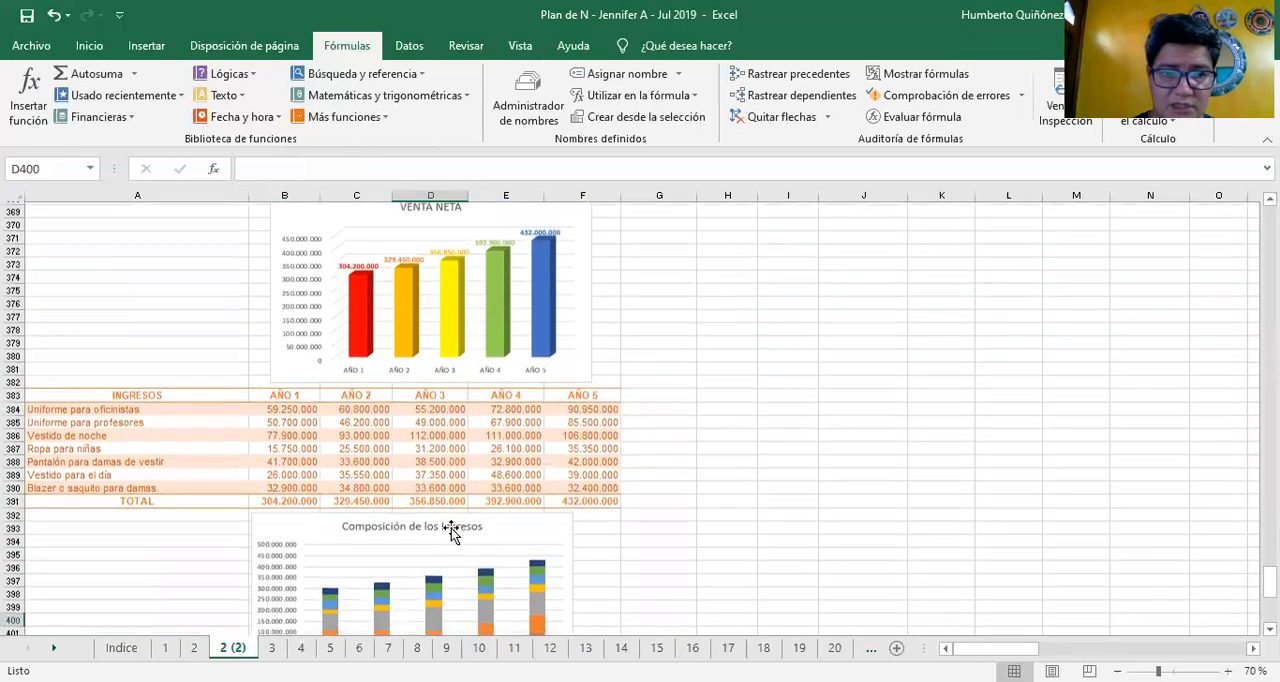
# Check the formula for the Año 1 Pantalón para damas de vestir income in B388
pyautogui.press('Left')
pyautogui.press('Left')
pyautogui.press('Up')
pyautogui.press('Up')
pyautogui.press('Up')
pyautogui.press('Up')
pyautogui.press('Up')
pyautogui.press('Up')
pyautogui.press('Up')
pyautogui.press('Up')
pyautogui.press('Up')
pyautogui.press('Up')
pyautogui.press('Up')
pyautogui.press('Up')
pyautogui.press('Up')
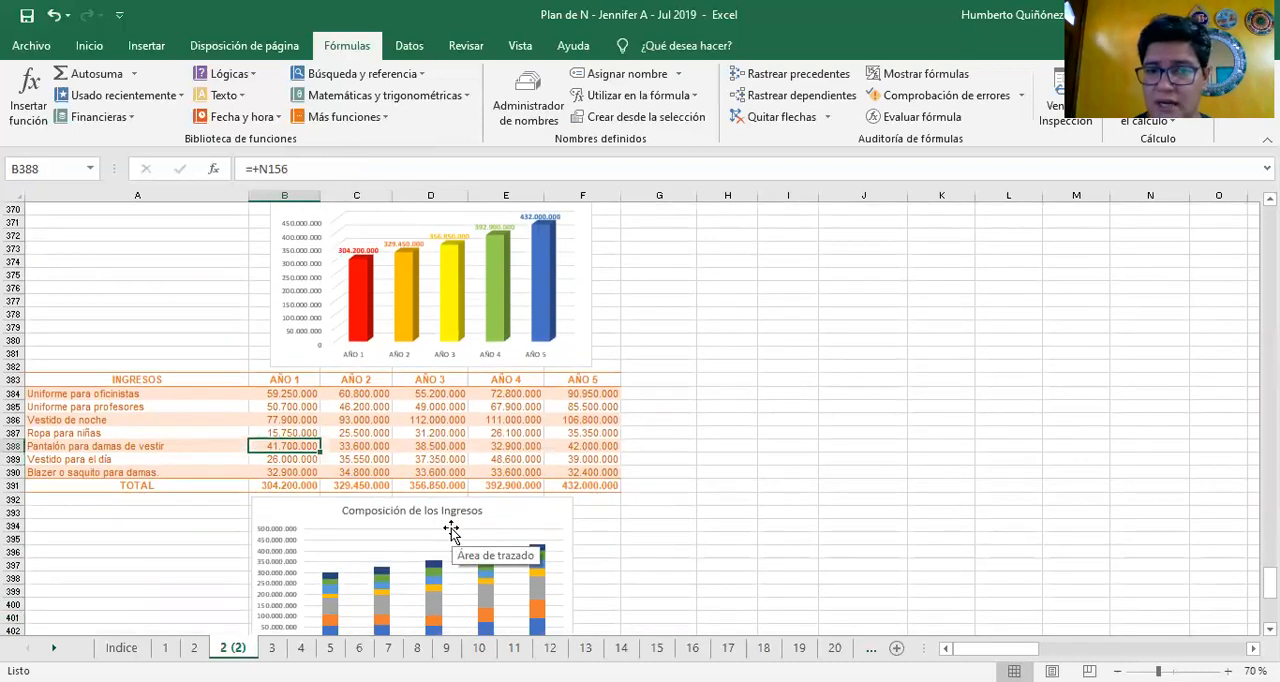
# Examine the Composición de los Ingresos chart and continue down to the EGRESOS section
pyautogui.press('Down')
pyautogui.press('Down')
pyautogui.press('Down')
pyautogui.press('Down')
pyautogui.press('Down')
pyautogui.press('Down')
pyautogui.press('Down')
pyautogui.press('Down')
pyautogui.press('Down')
pyautogui.press('Down')
pyautogui.press('Down')
pyautogui.press('Down')
pyautogui.press('Down')
pyautogui.press('Down')
pyautogui.press('Down')
pyautogui.press('Down')
pyautogui.press('Down')
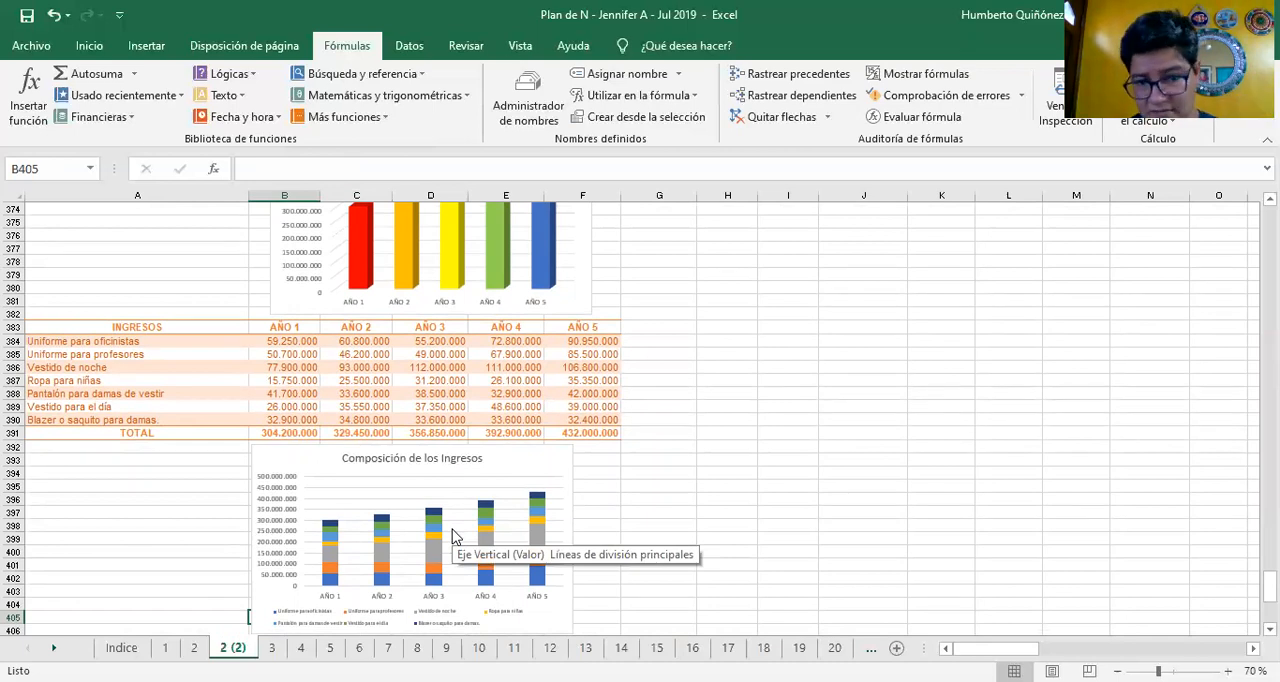
pyautogui.press('Down')
pyautogui.press('Down')
pyautogui.press('Down')
pyautogui.press('Down')
pyautogui.press('Down')
pyautogui.press('Down')
pyautogui.press('Down')
pyautogui.press('Down')
pyautogui.press('Down')
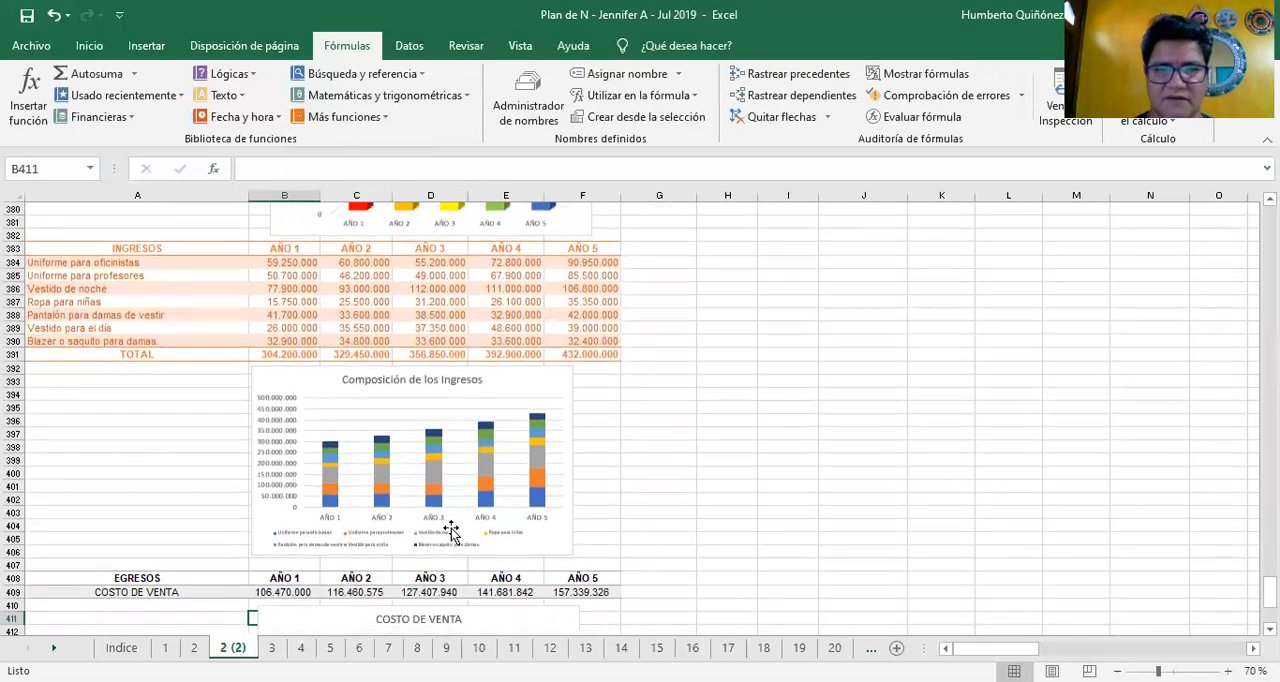
# Look over the COSTO DE VENTA row and its column chart
pyautogui.press('Down')
pyautogui.press('Down')
pyautogui.press('Down')
pyautogui.press('Down')
pyautogui.press('Down')
pyautogui.press('Down')
pyautogui.press('Down')
pyautogui.press('Down')
pyautogui.press('Down')
pyautogui.press('Down')
pyautogui.press('Down')
pyautogui.press('Down')
pyautogui.press('Down')
pyautogui.press('Down')
pyautogui.press('Down')
pyautogui.press('Down')
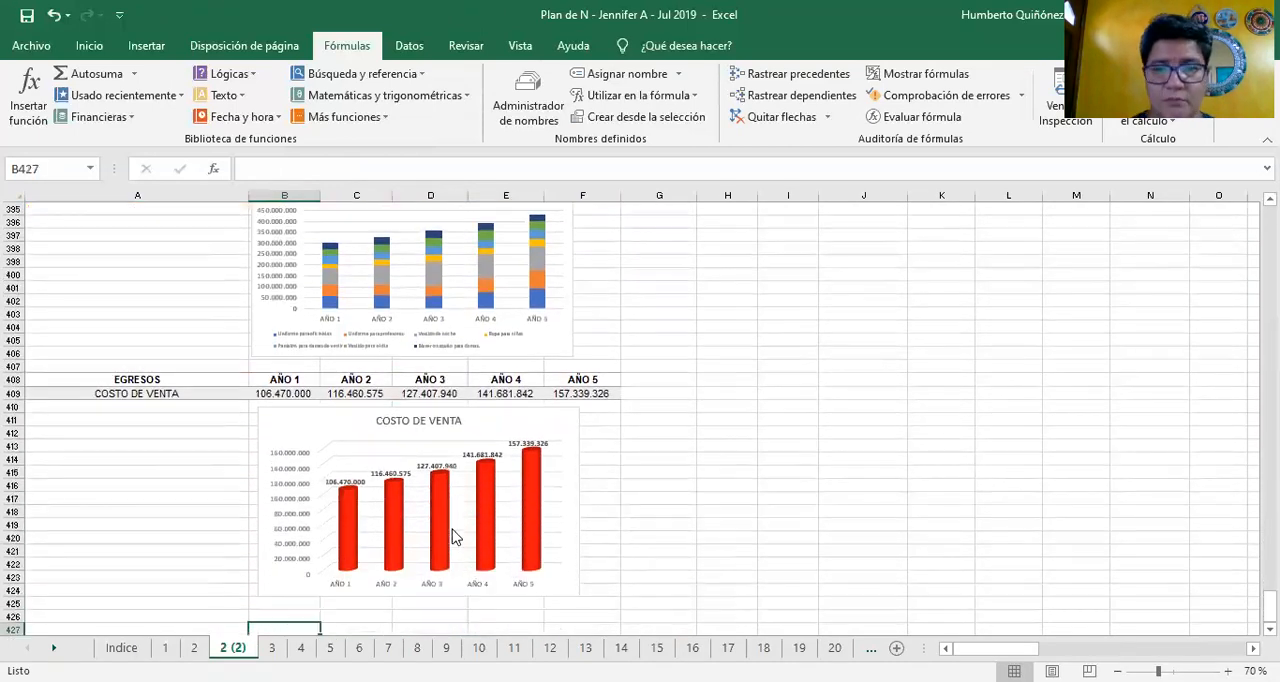
pyautogui.press('Down')
pyautogui.press('Down')
pyautogui.press('Down')
pyautogui.press('Down')
pyautogui.press('Down')
pyautogui.press('Down')
pyautogui.press('Down')
pyautogui.press('Down')
pyautogui.press('Down')
pyautogui.press('Down')
pyautogui.press('Down')
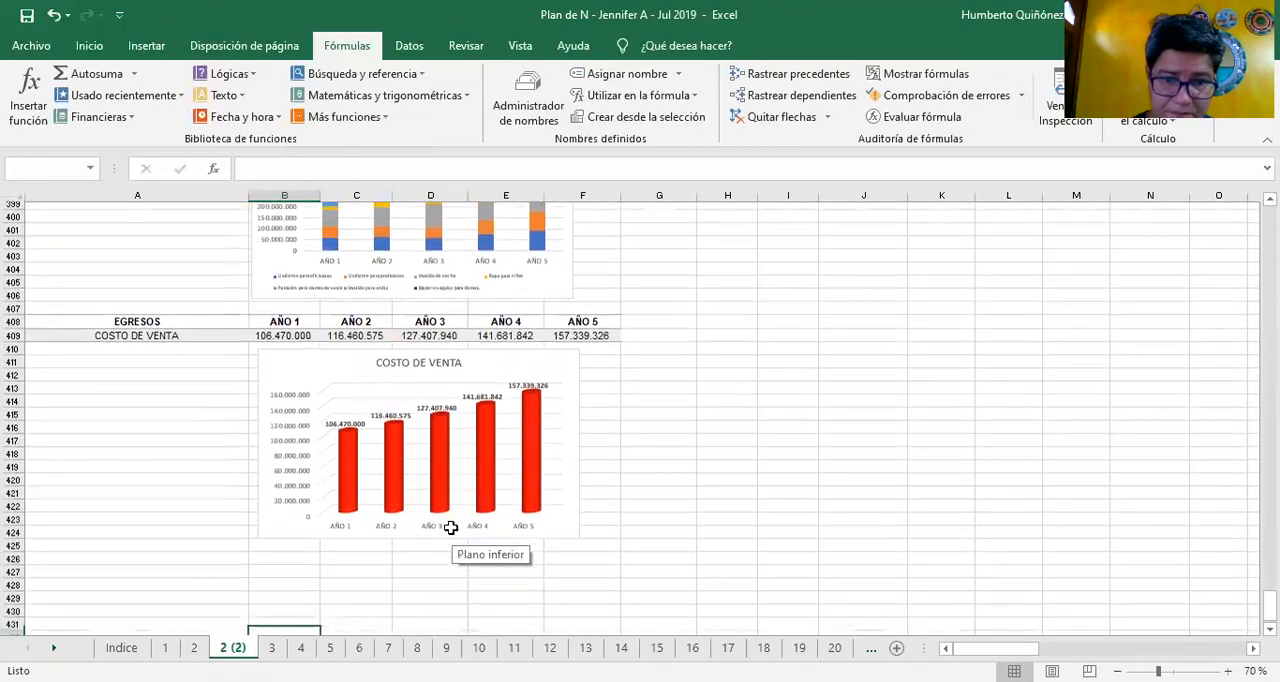
# Go back up past the charts to the Año 3 Ropa para niñas income in D387
pyautogui.press('Up')
pyautogui.press('Up')
pyautogui.press('Up')
pyautogui.press('Up')
pyautogui.press('Up')
pyautogui.press('Up')
pyautogui.press('Up')
pyautogui.press('Up')
pyautogui.press('Up')
pyautogui.press('Up')
pyautogui.press('Up')
pyautogui.press('Up')
pyautogui.press('Up')
pyautogui.press('Up')
pyautogui.press('Up')
pyautogui.press('Up')
pyautogui.press('Up')
pyautogui.press('Up')
pyautogui.press('Up')
pyautogui.press('Up')
pyautogui.press('Up')
pyautogui.press('Up')
pyautogui.press('Up')
pyautogui.press('Up')
pyautogui.press('Up')
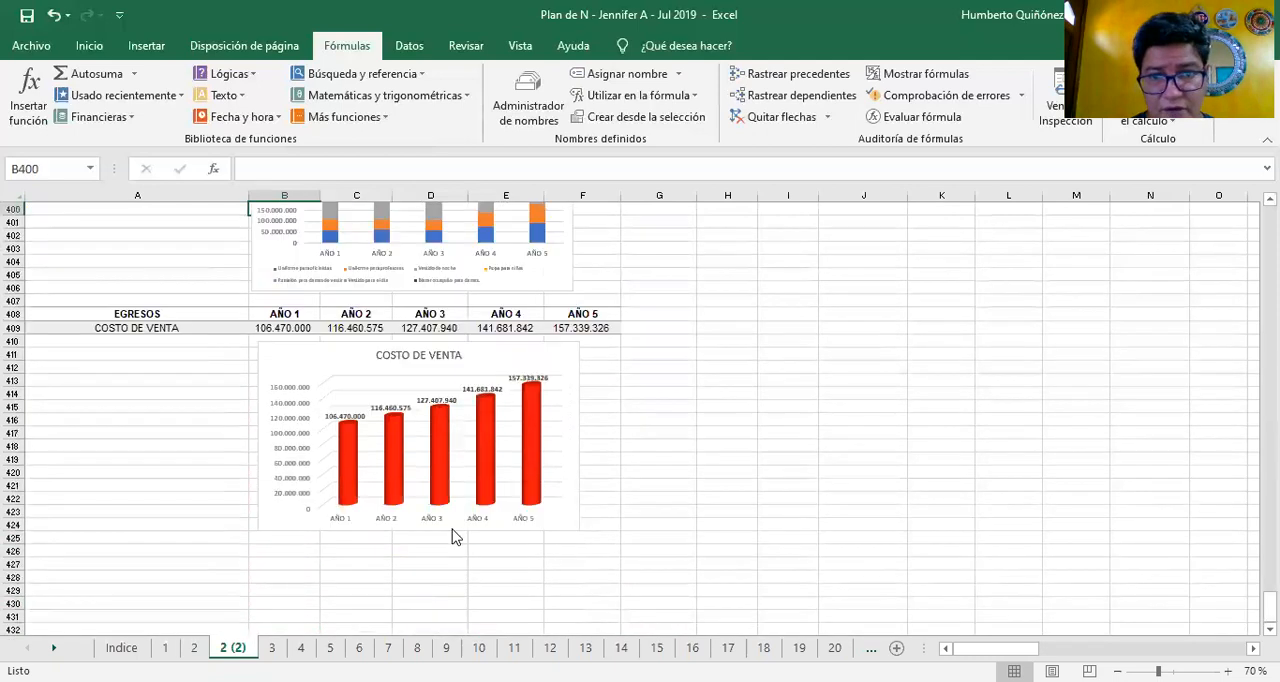
pyautogui.press('Right')
pyautogui.press('Right')
pyautogui.press('Right')
pyautogui.press('Right')
pyautogui.press('Right')
pyautogui.press('Right')
pyautogui.press('Right')
pyautogui.press('Right')
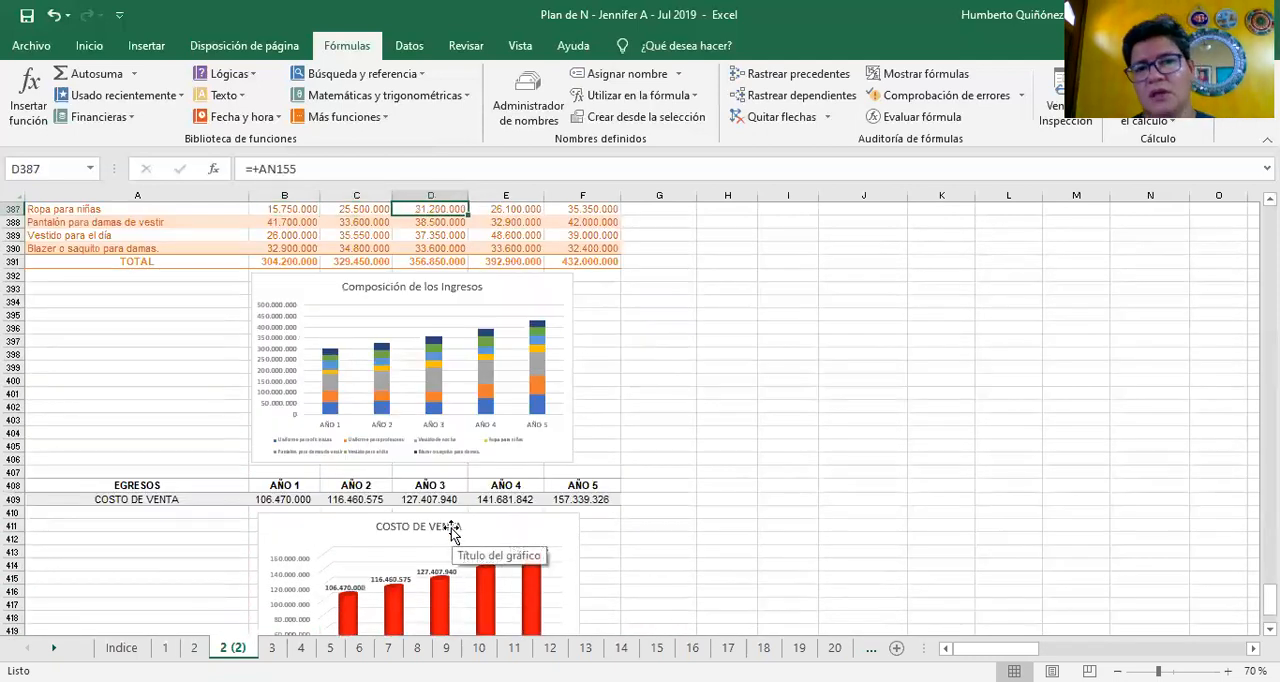
# Go back to the start of the sheet and across to the PRESTAMO BNF loan table
pyautogui.hotkey('ctrl', 'Up')
pyautogui.hotkey('ctrl', 'Up')
pyautogui.hotkey('ctrl', 'Up')
pyautogui.hotkey('ctrl', 'Up')
pyautogui.hotkey('ctrl', 'Up')
pyautogui.hotkey('ctrl', 'Up')
pyautogui.hotkey('ctrl', 'Up')
pyautogui.hotkey('ctrl', 'Up')
pyautogui.hotkey('ctrl', 'Up')
pyautogui.hotkey('ctrl', 'Up')
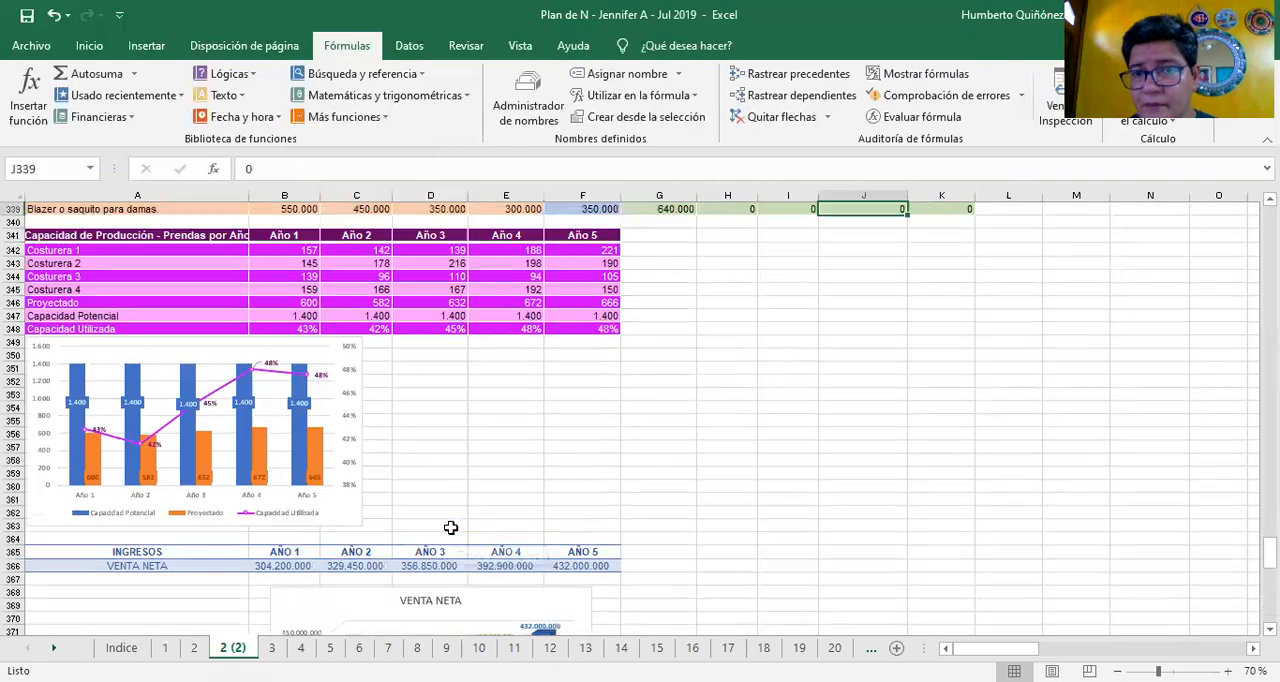
pyautogui.press('Right')
pyautogui.press('Right')
pyautogui.press('Right')
pyautogui.press('Right')
pyautogui.press('Right')
pyautogui.press('Right')
pyautogui.press('Right')
pyautogui.press('Right')
pyautogui.press('Right')
pyautogui.press('Right')
pyautogui.press('Right')
pyautogui.press('Right')
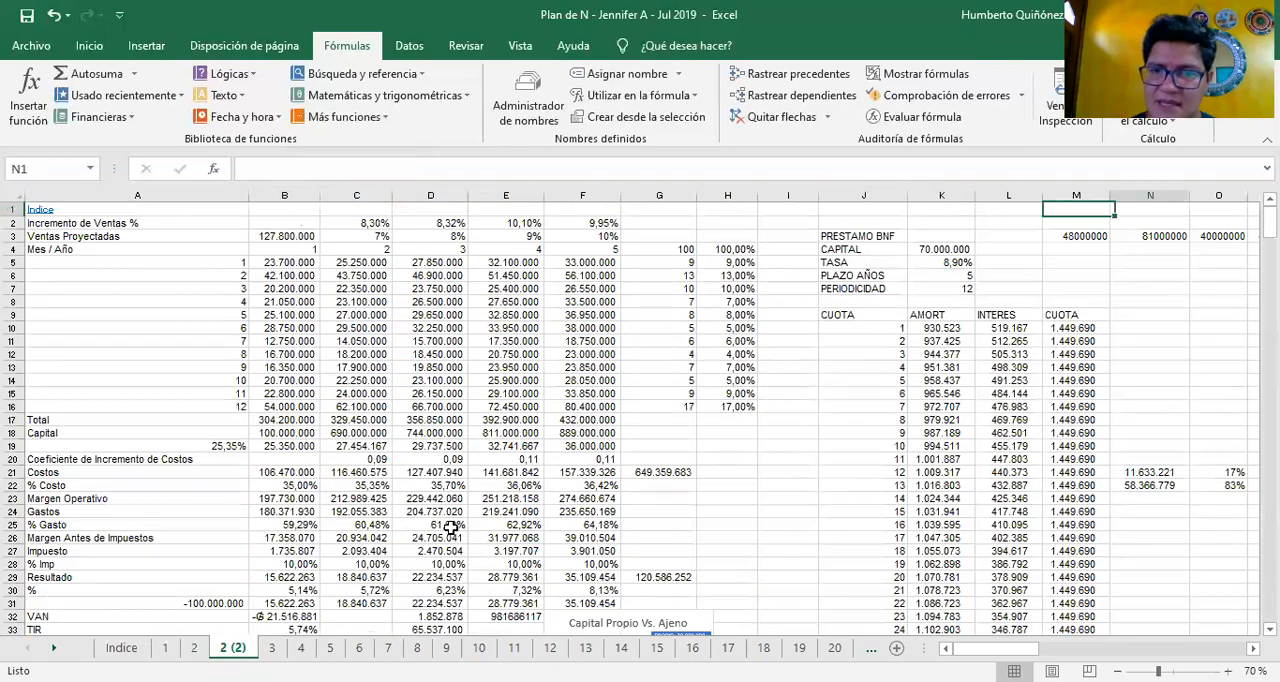
pyautogui.press('Left')
pyautogui.press('Left')
pyautogui.press('Left')
pyautogui.press('Left')
pyautogui.press('Left')
pyautogui.press('Left')
pyautogui.press('Left')
pyautogui.press('Left')
pyautogui.press('Left')
pyautogui.press('Left')
pyautogui.press('Left')
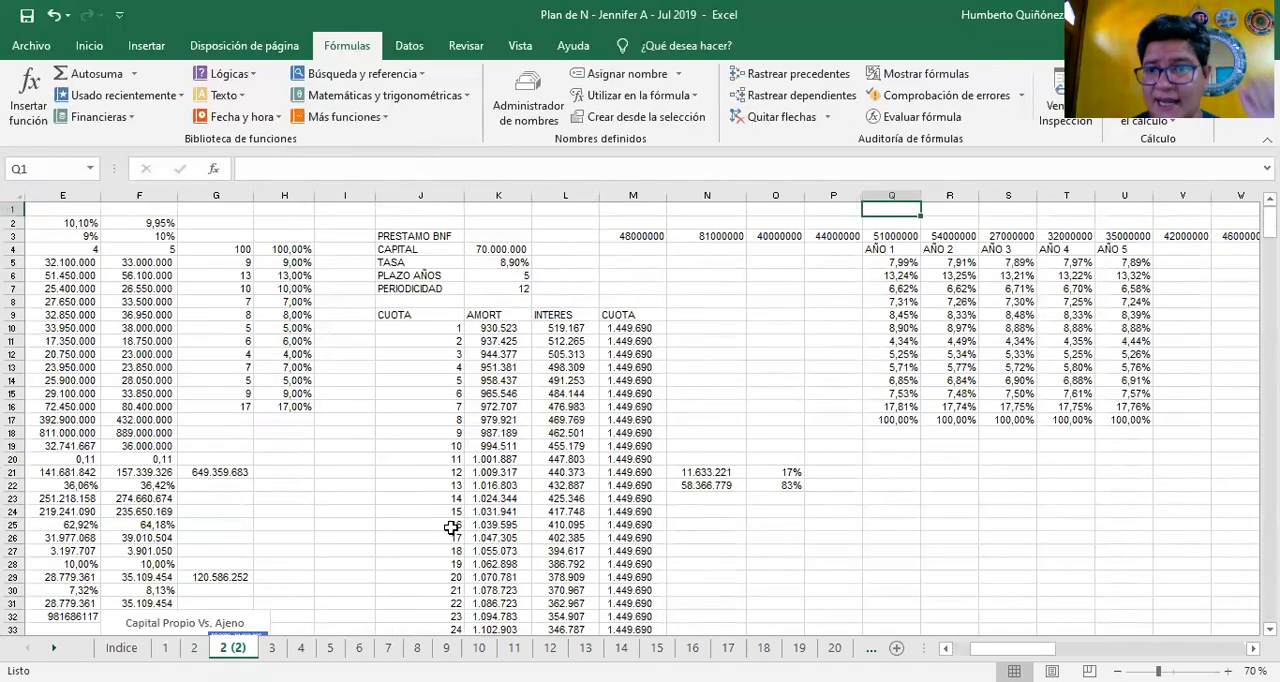
# Check the AMORT formula for instalment 15 in K24
pyautogui.press('Down')
pyautogui.press('Down')
pyautogui.press('Down')
pyautogui.press('Down')
pyautogui.press('Down')
pyautogui.press('Down')
pyautogui.press('Down')
pyautogui.press('Down')
pyautogui.press('Down')
pyautogui.press('Down')
pyautogui.press('Down')
pyautogui.press('Down')
pyautogui.press('Down')
pyautogui.press('Down')
pyautogui.press('Down')
pyautogui.press('Down')
pyautogui.press('Down')
pyautogui.press('Down')
pyautogui.press('Down')
pyautogui.press('Down')
pyautogui.press('Down')
pyautogui.press('Down')
pyautogui.press('Down')
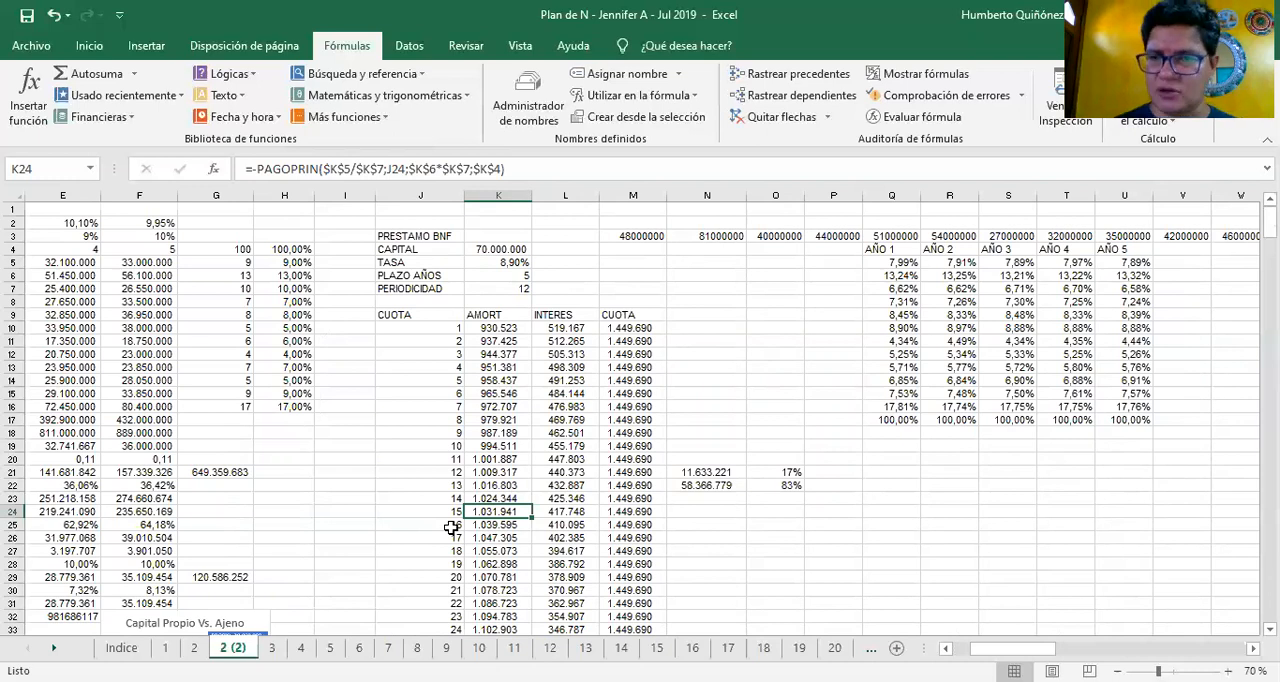
# Go back up to the PRESTAMO BNF heading in J3
pyautogui.press('Up')
pyautogui.press('Up')
pyautogui.press('Up')
pyautogui.press('Up')
pyautogui.press('Up')
pyautogui.press('Up')
pyautogui.press('Up')
pyautogui.press('Up')
pyautogui.press('Up')
pyautogui.press('Up')
pyautogui.press('Up')
pyautogui.press('Up')
pyautogui.press('Up')
pyautogui.press('Up')
pyautogui.press('Up')
pyautogui.press('Up')
pyautogui.press('Up')
pyautogui.press('Up')
pyautogui.press('Up')
pyautogui.press('Up')
pyautogui.press('Left')
pyautogui.press('Down')
pyautogui.press('Down')
pyautogui.press('Right')
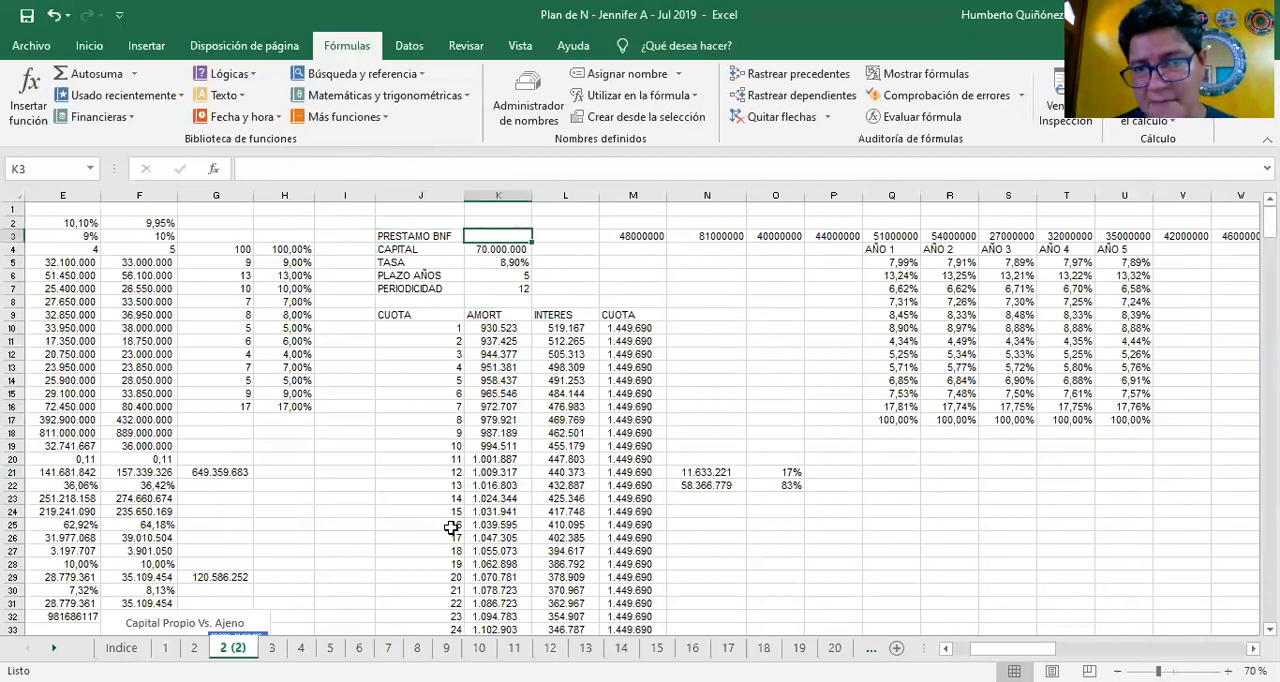
pyautogui.press('Left')
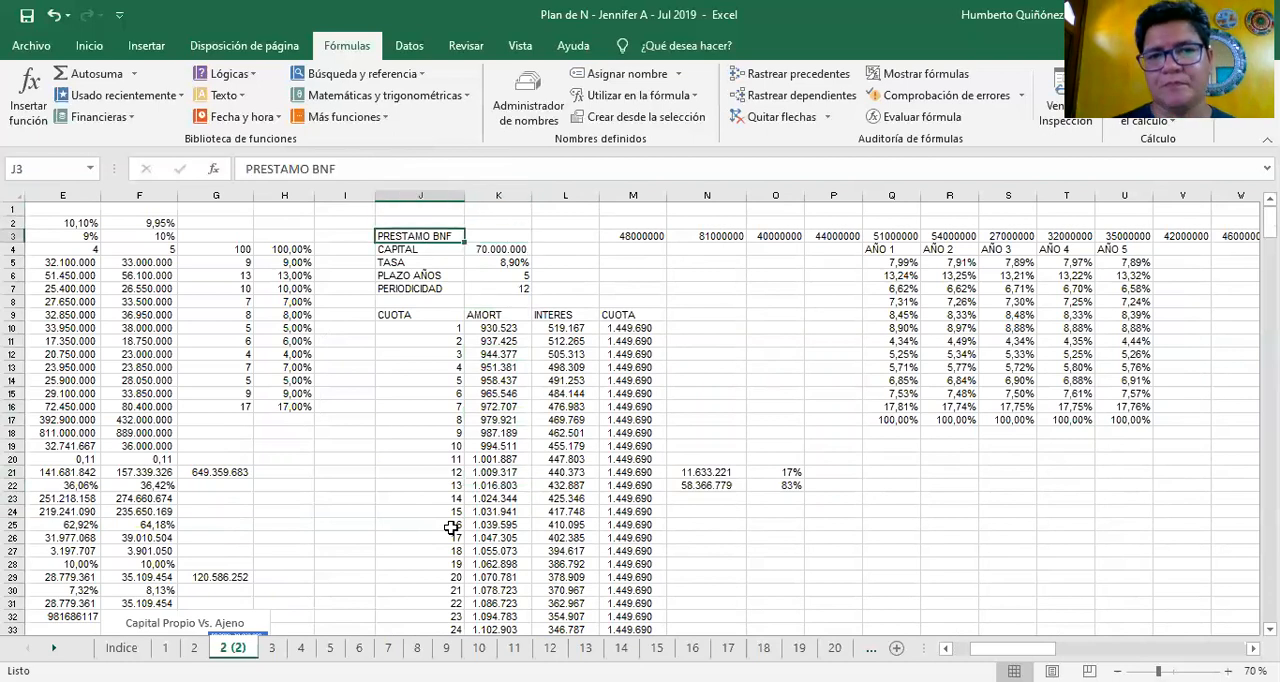
# Review the loan's CAPITAL, TASA, PLAZO AÑOS and PERIODICIDAD inputs in K4 to K7
pyautogui.press('Down')
pyautogui.press('Right')
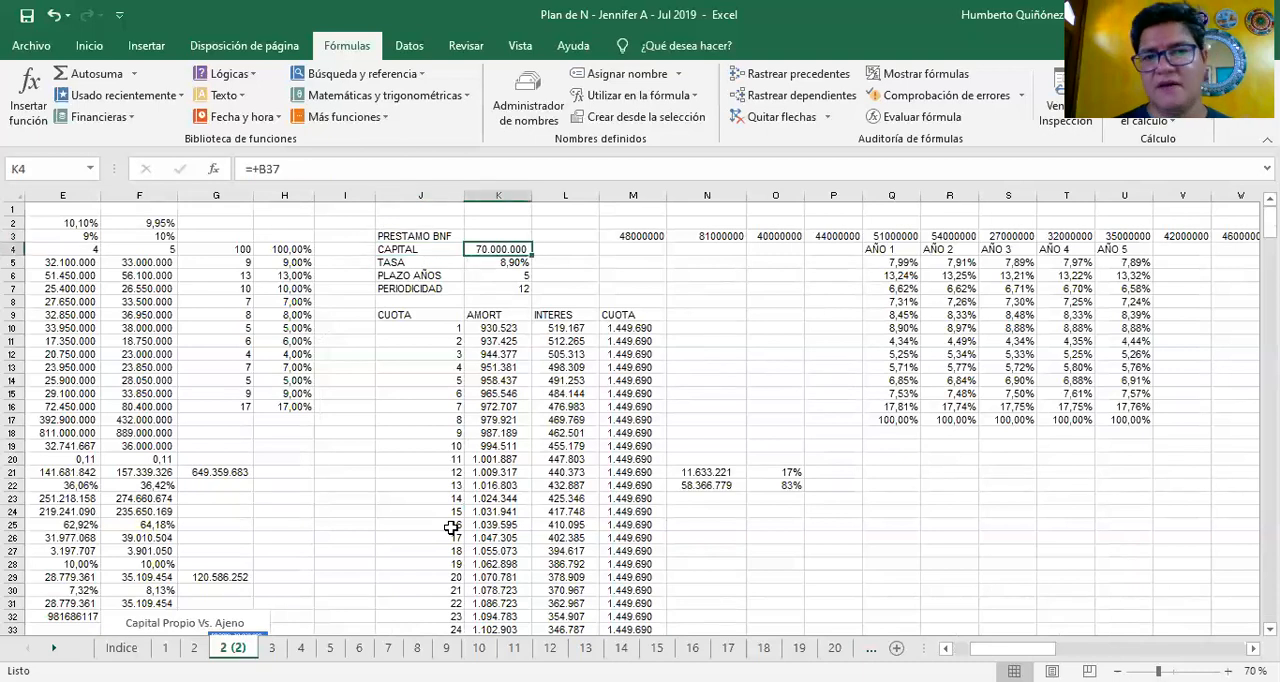
pyautogui.press('Down')
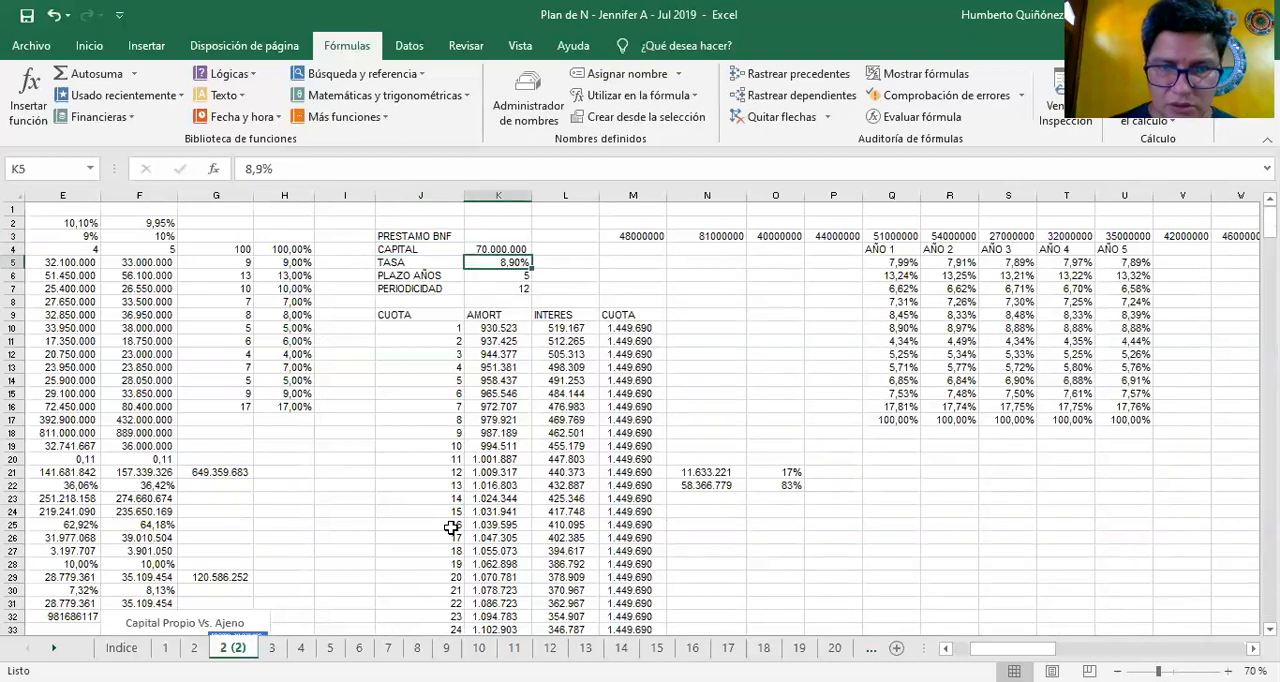
pyautogui.press('Down')
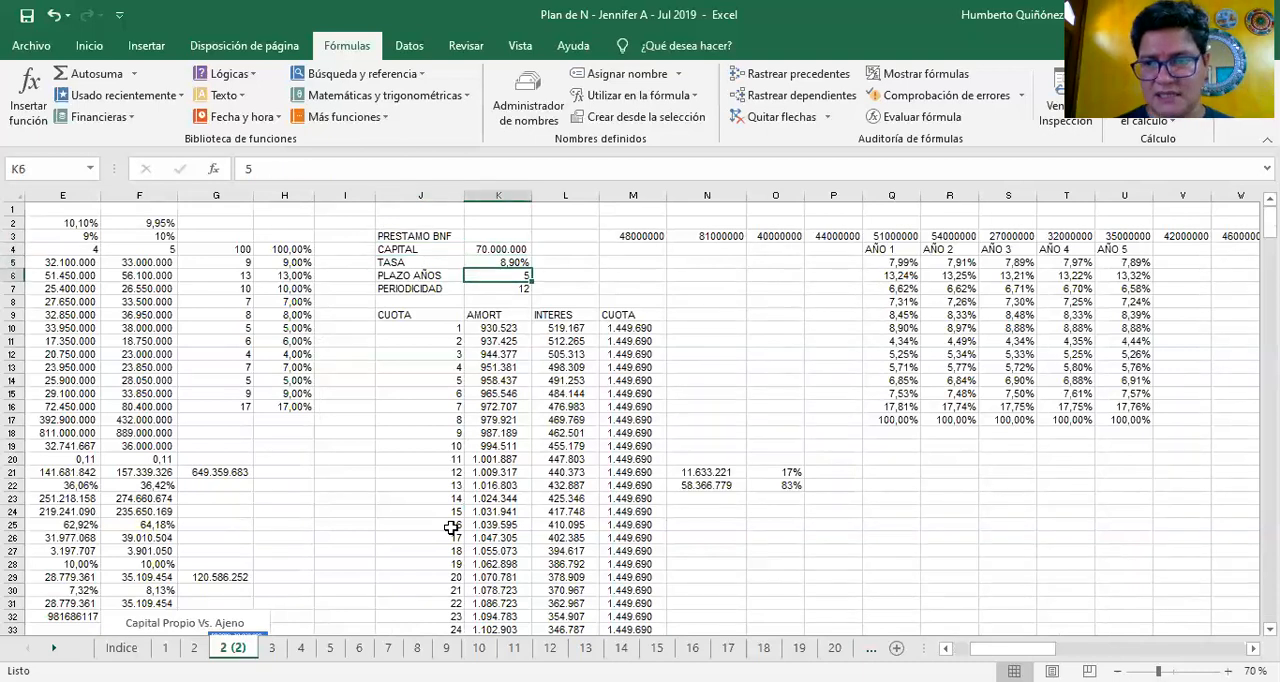
pyautogui.press('Down')
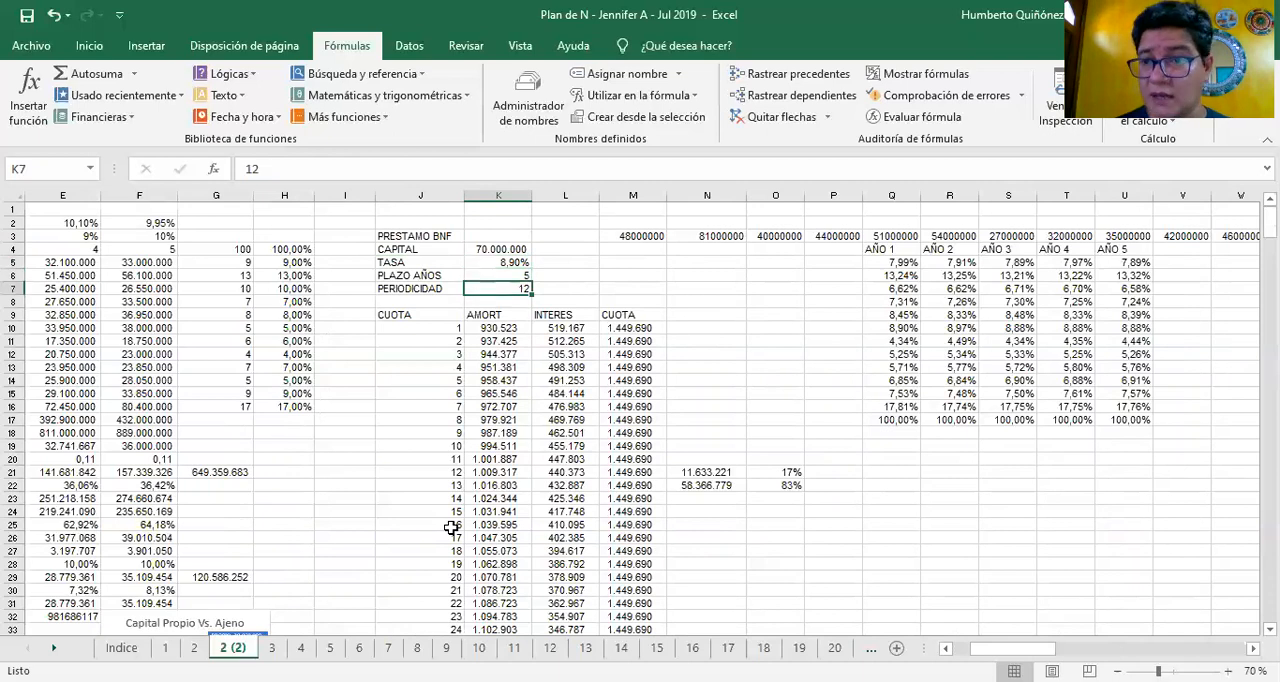
# Check the first AMORT formula in K10 and follow the CUOTA numbering from J10 to the last instalment in J69
pyautogui.press('Down')
pyautogui.press('Down')
pyautogui.press('Down')
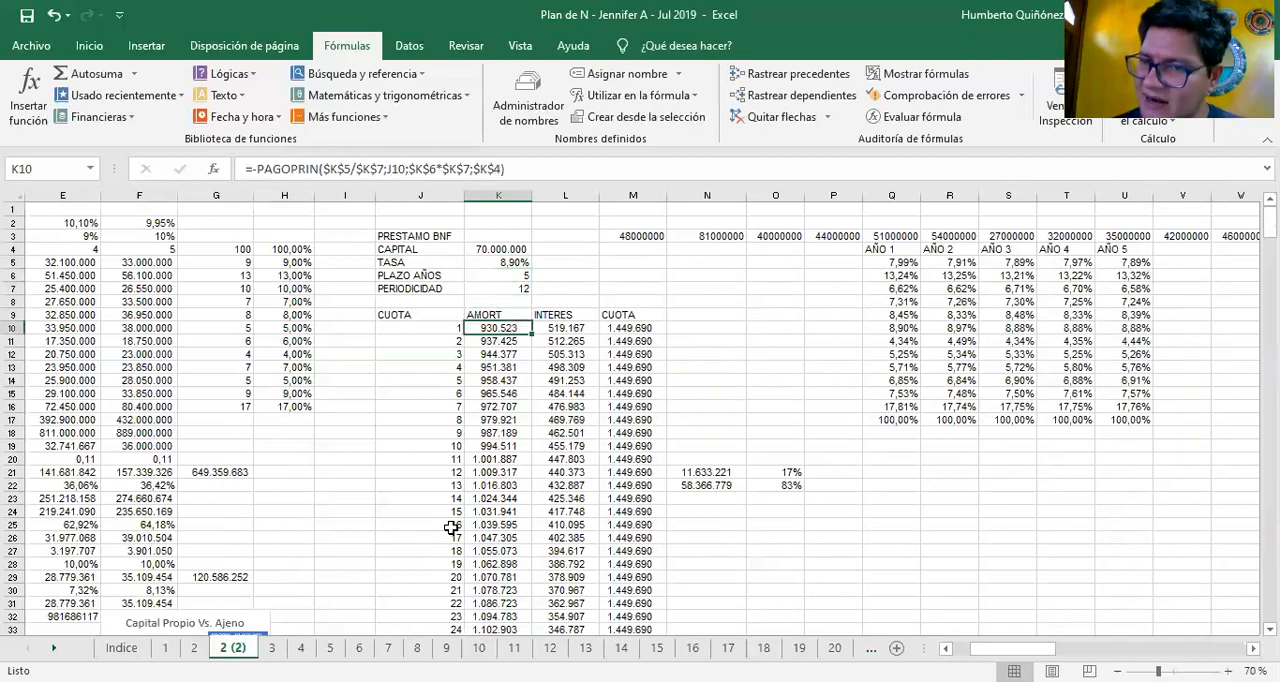
pyautogui.press('Left')
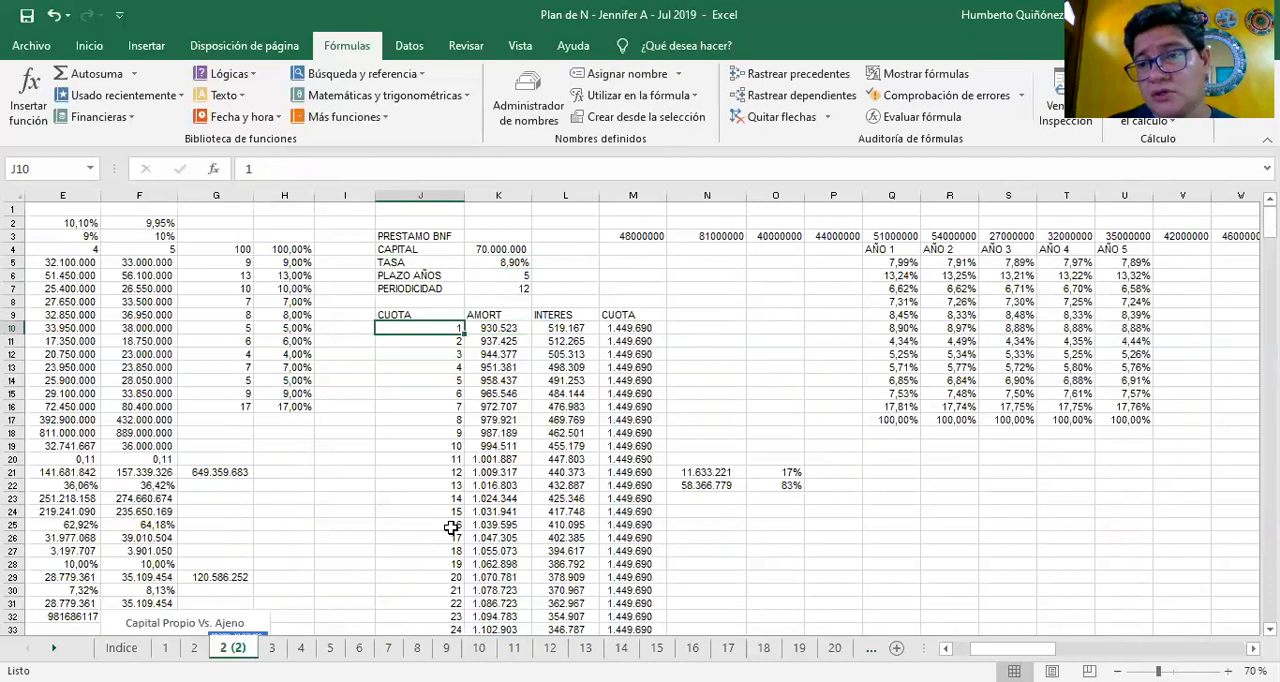
pyautogui.hotkey('ctrl', 'Down')
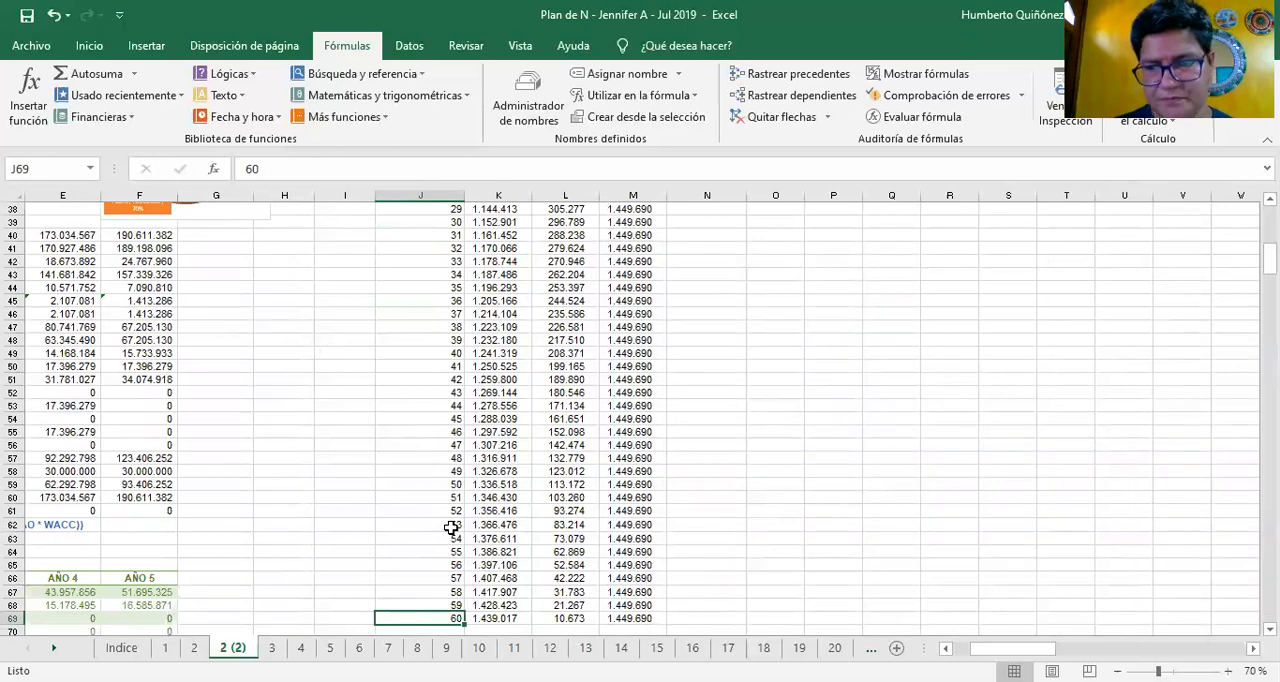
# Inspect the PAGOPRIN formula in K10 and trace its references to the loan inputs in K4 to K7, leaving it unedited
pyautogui.hotkey('ctrl', 'Up')
pyautogui.press('Right')
pyautogui.press('Down')
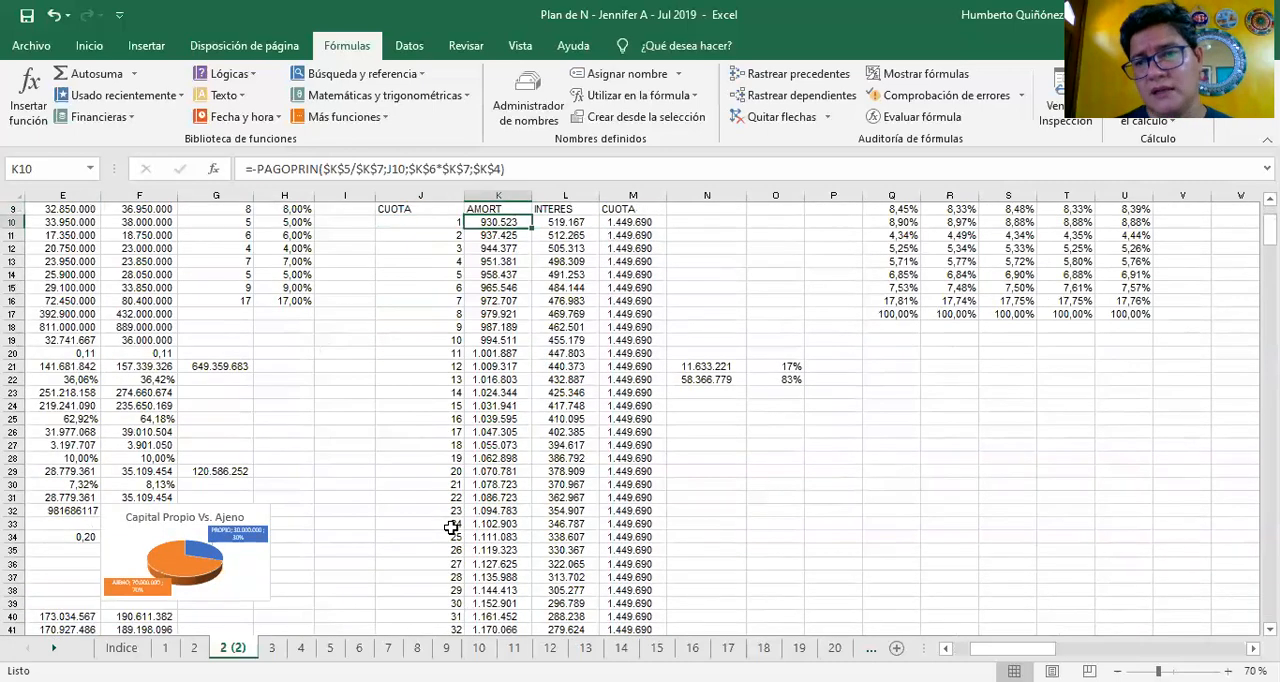
pyautogui.press('F2')
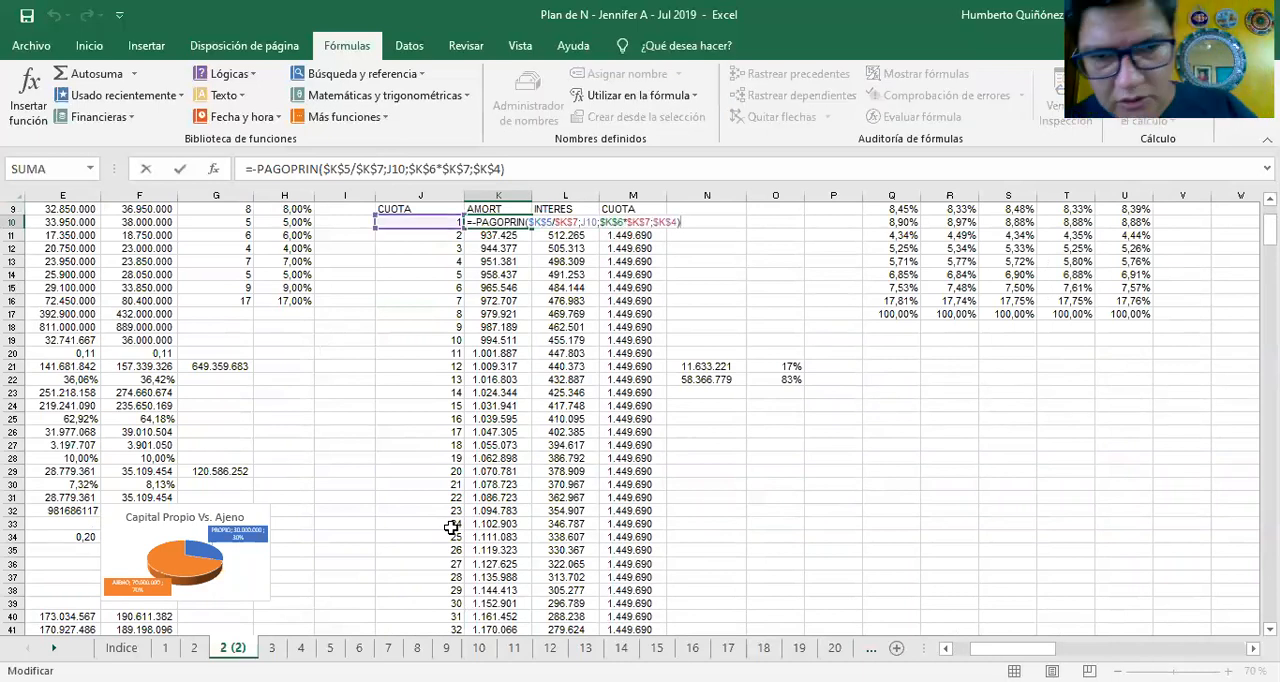
pyautogui.press('Escape')
pyautogui.press('Up')
pyautogui.press('Up')
pyautogui.press('Up')
pyautogui.press('Up')
pyautogui.press('Up')
pyautogui.press('Up')
pyautogui.press('Up')
pyautogui.press('Up')
pyautogui.press('Up')
pyautogui.press('Down')
pyautogui.press('Down')
pyautogui.press('Down')
pyautogui.press('Down')
pyautogui.press('Down')
pyautogui.press('Down')
pyautogui.press('Down')
pyautogui.press('Down')
pyautogui.press('Down')
pyautogui.press('F2')
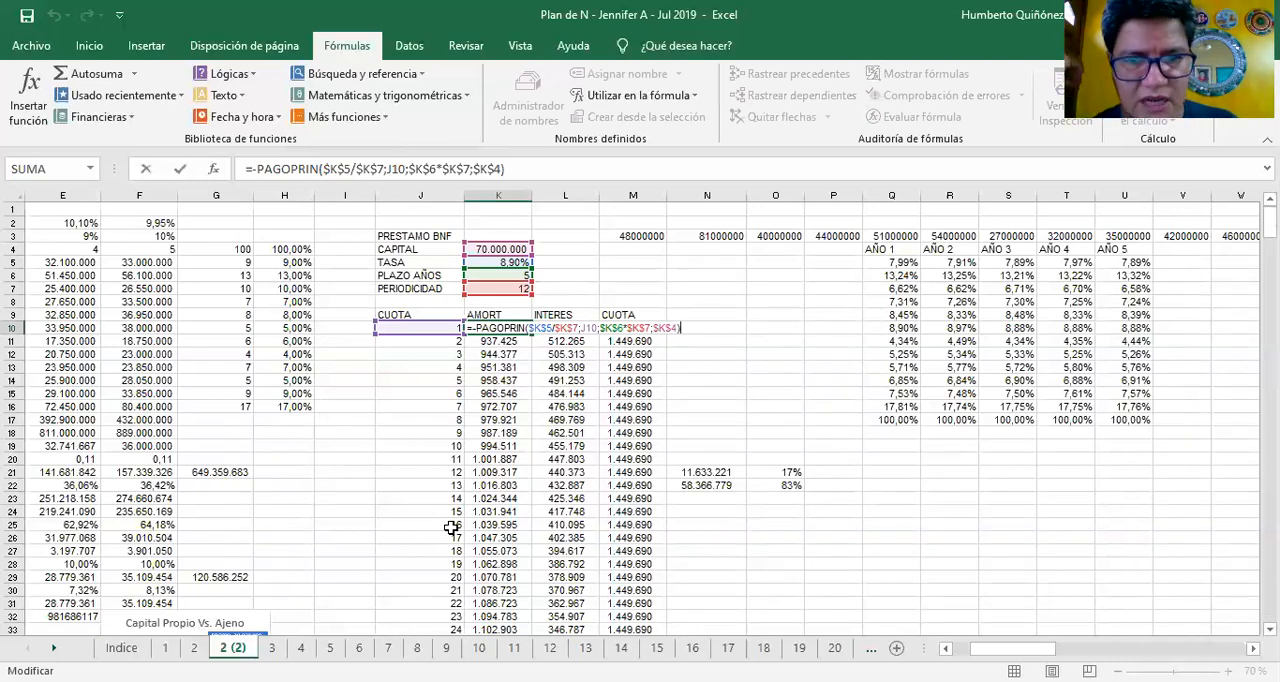
pyautogui.press('Escape')
# Follow the AMORT formulas from K11 down to the last instalment in K69 and return to K10
pyautogui.press('Down')
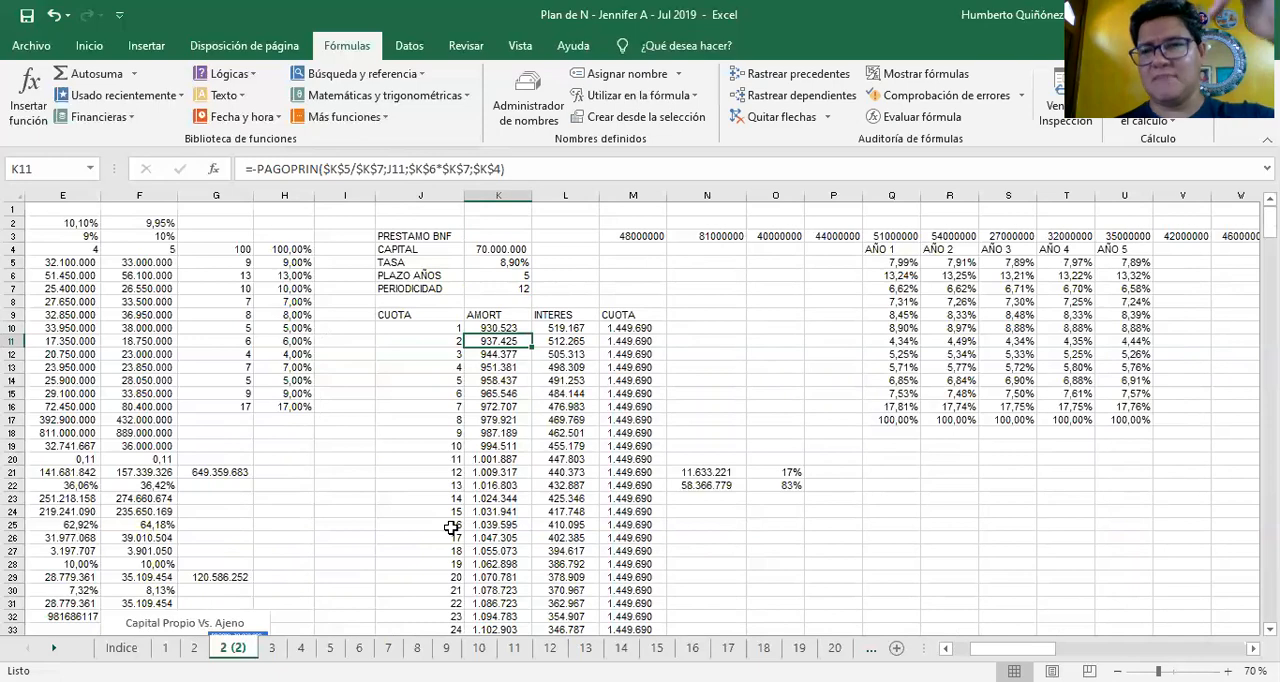
pyautogui.hotkey('ctrl', 'Down')
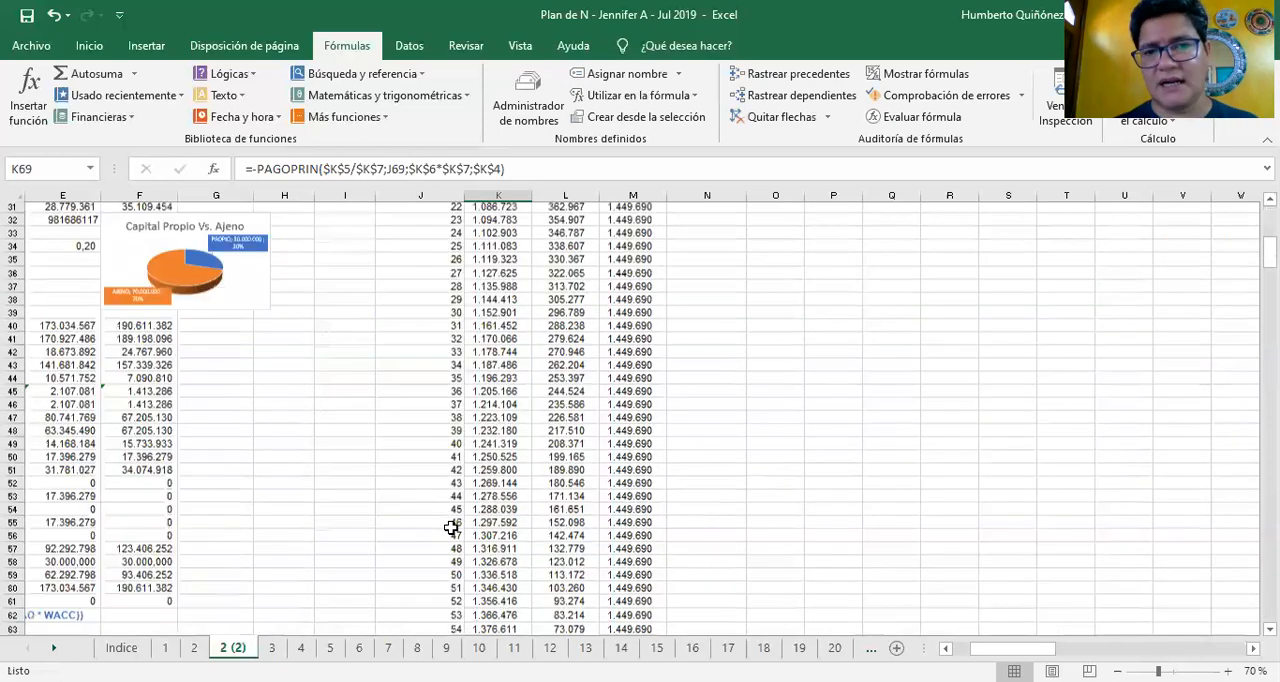
pyautogui.hotkey('ctrl', 'Up')
pyautogui.press('Up')
pyautogui.press('Up')
pyautogui.press('Down')
pyautogui.press('Down')
pyautogui.press('Down')
pyautogui.press('Down')
pyautogui.press('Down')
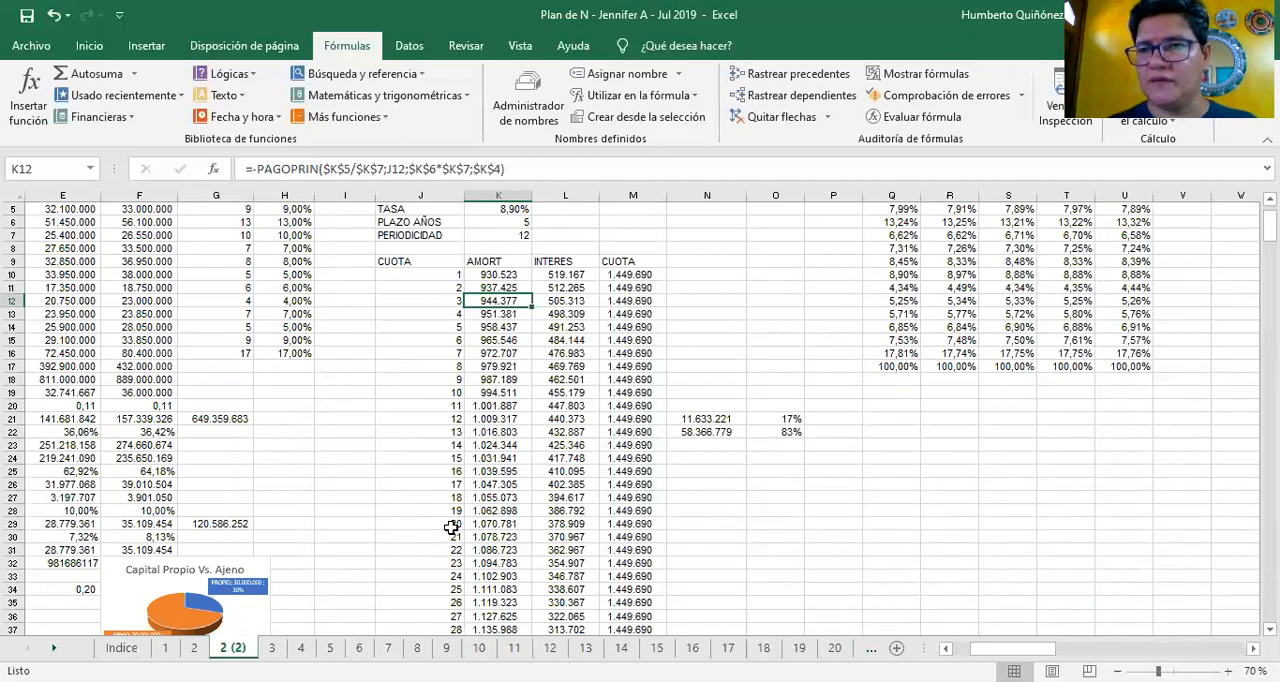
pyautogui.press('Up')
pyautogui.press('Up')
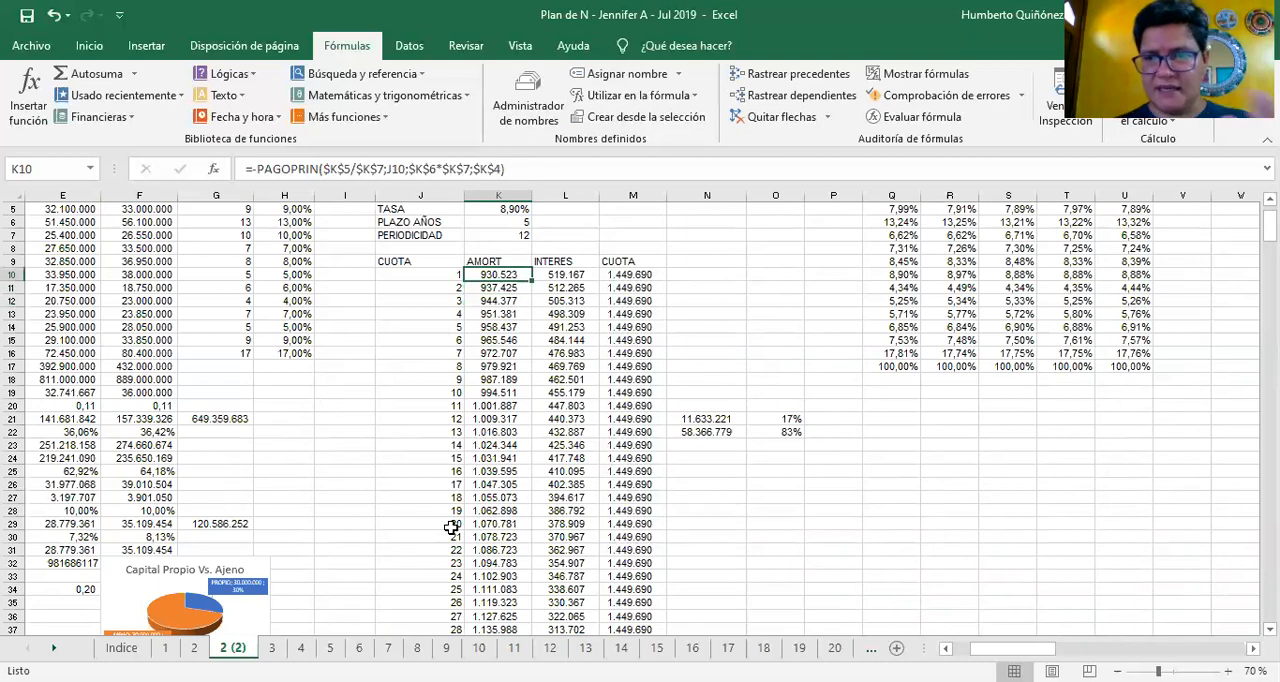
# Inspect the PAGOINT formula for the first INTERES amount in L10 and trace its references to the loan inputs
pyautogui.press('Right')
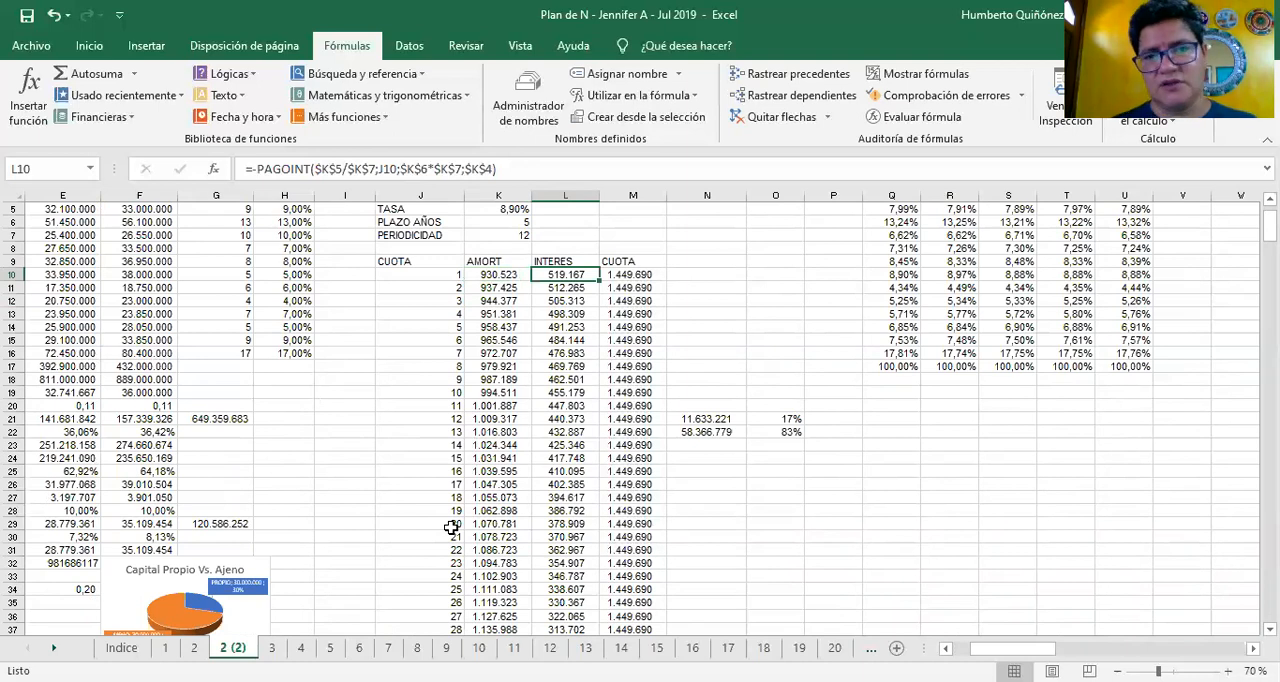
pyautogui.press('F2')
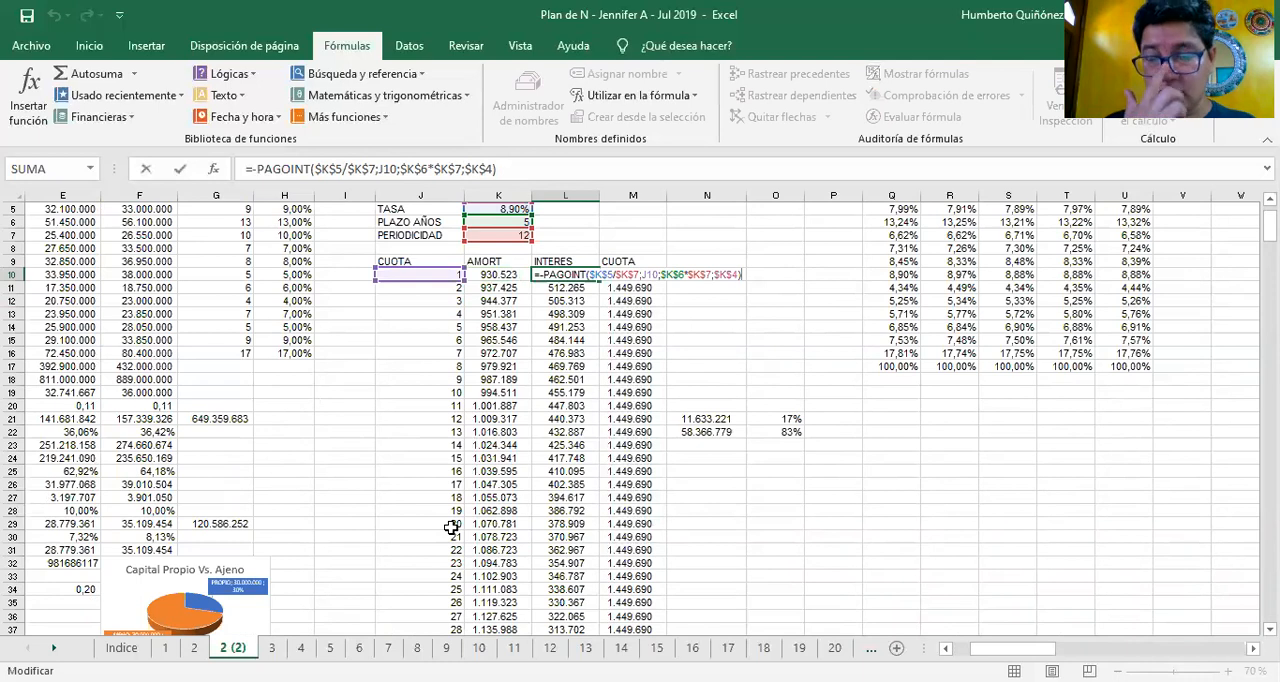
pyautogui.press('Escape')
pyautogui.press('Up')
pyautogui.press('Up')
pyautogui.press('Up')
pyautogui.press('Up')
pyautogui.press('Up')
pyautogui.press('Up')
pyautogui.press('Up')
pyautogui.press('Up')
pyautogui.press('Up')
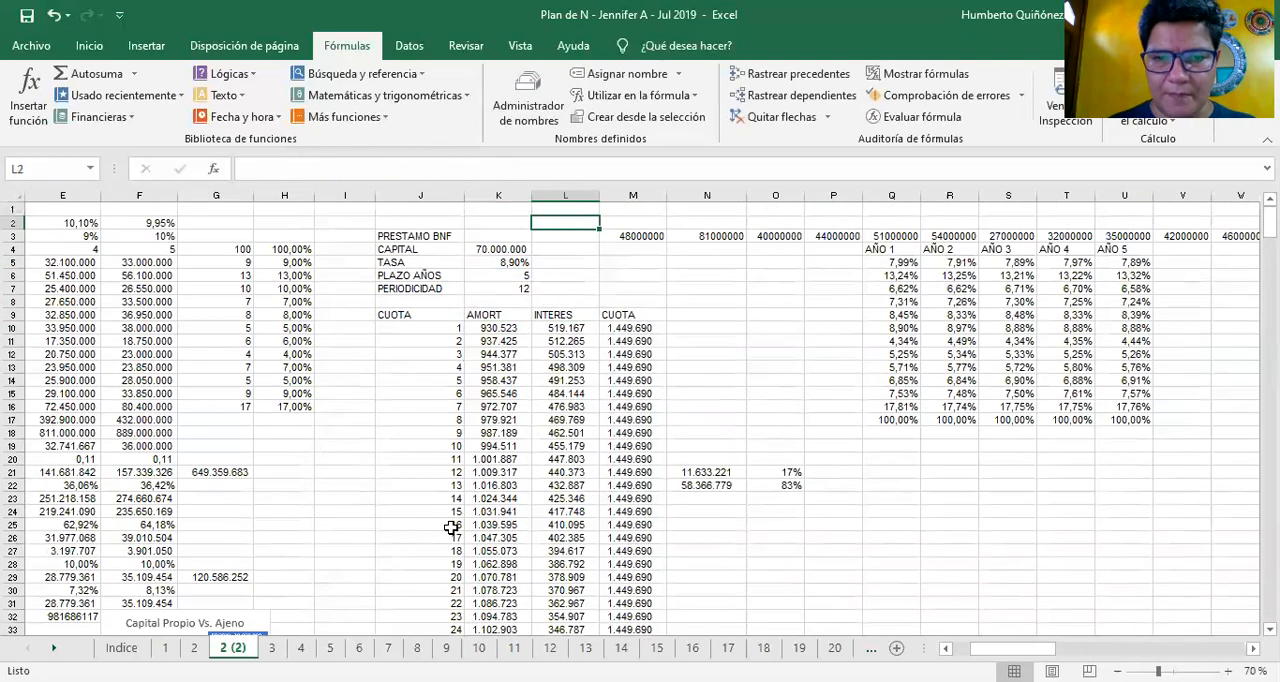
pyautogui.press('Down')
pyautogui.press('Down')
pyautogui.press('Down')
pyautogui.press('Down')
pyautogui.press('Down')
pyautogui.press('Down')
pyautogui.press('Down')
pyautogui.press('Down')
pyautogui.press('Down')
pyautogui.press('Down')
pyautogui.press('Up')
pyautogui.press('F2')
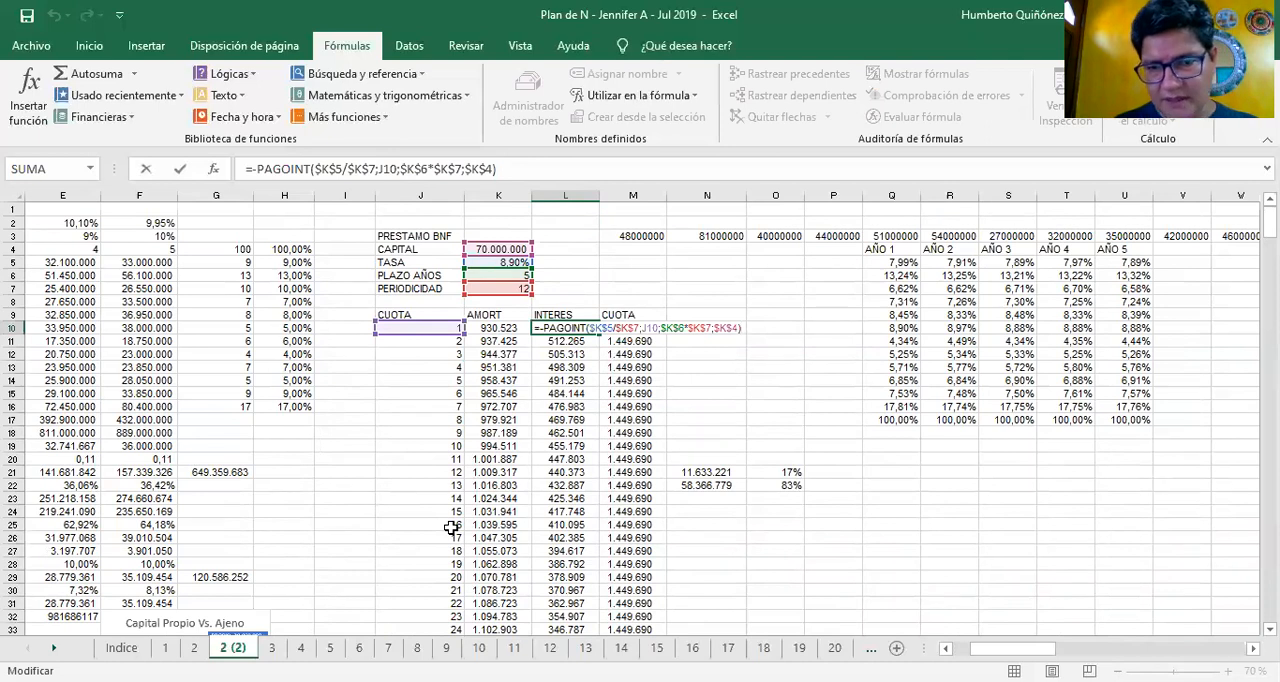
pyautogui.press('Escape')
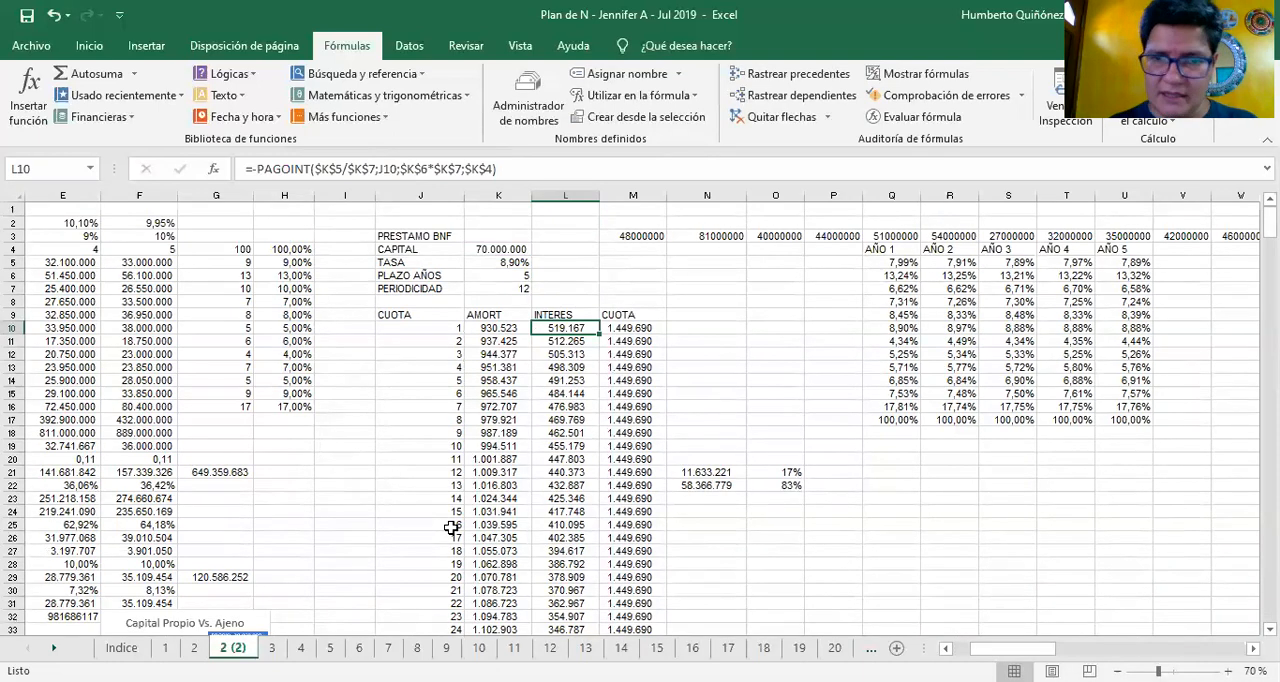
# Check the PAGO formula in M10 and follow the CUOTA payment column to M69 and back up
pyautogui.press('Right')
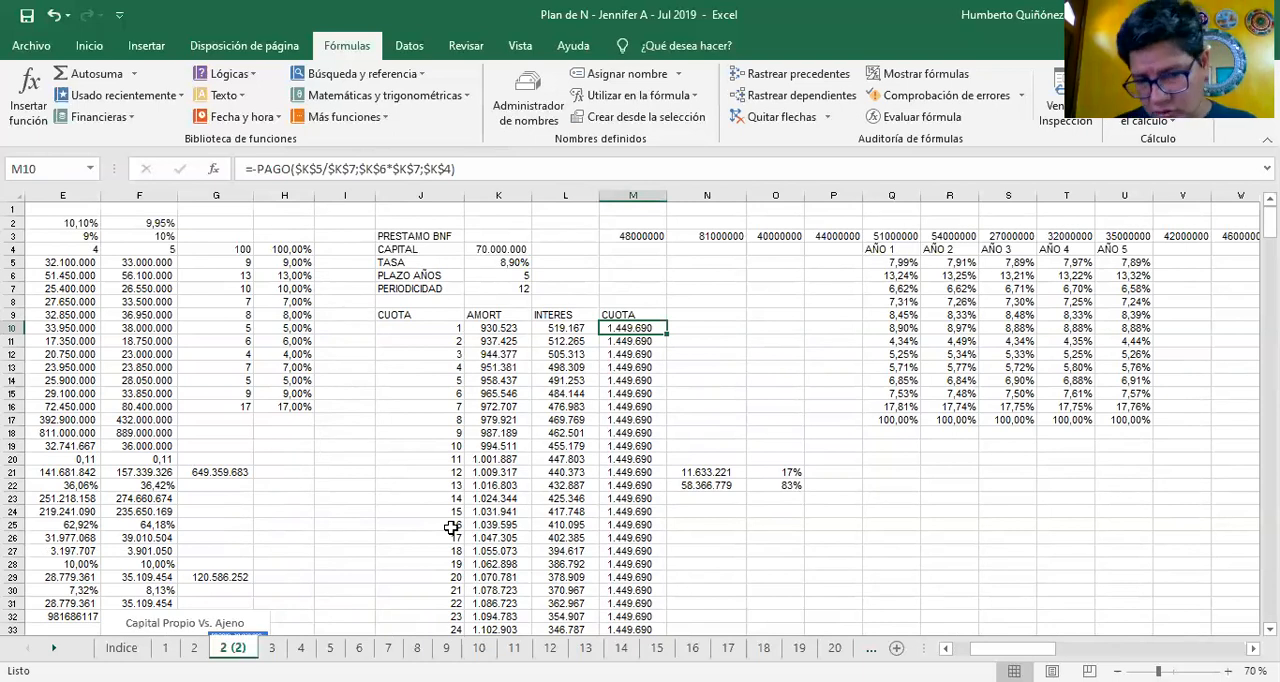
pyautogui.hotkey('ctrl', 'Down')
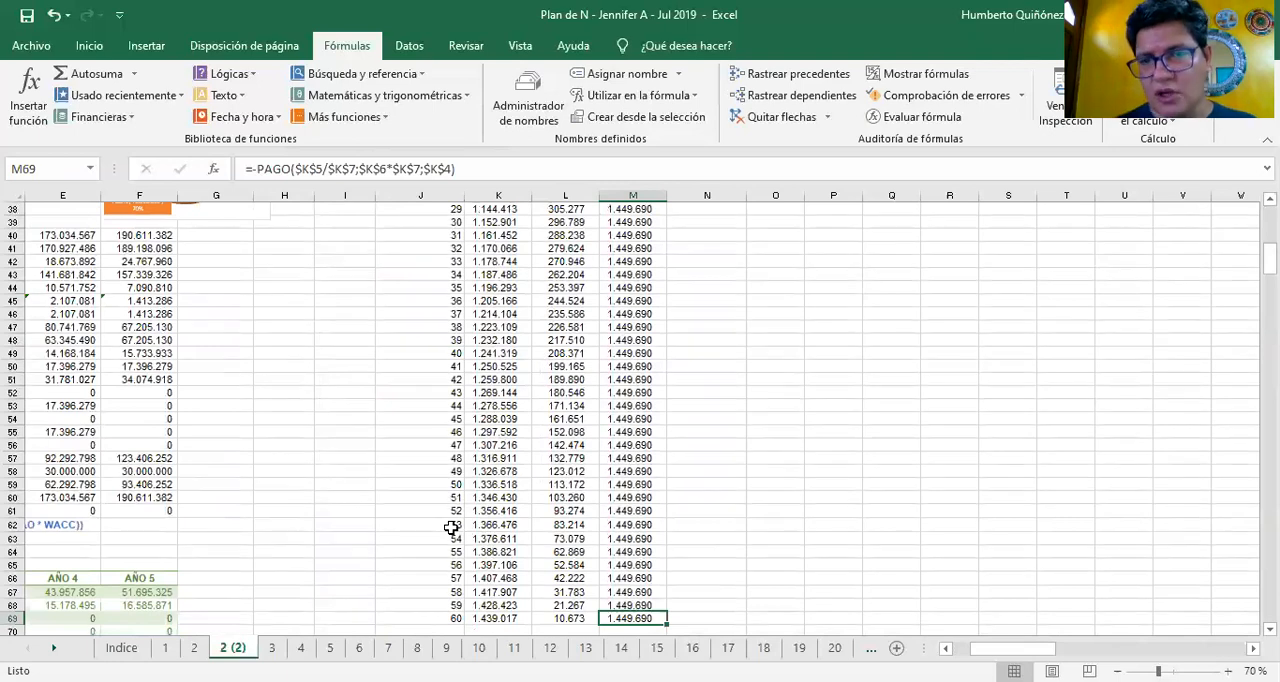
pyautogui.hotkey('ctrl', 'Up')
pyautogui.hotkey('ctrl', 'Up')
# Revisit the AMORT formula in K10 and look over the loan inputs above it
pyautogui.press('Down')
pyautogui.press('Down')
pyautogui.press('Left')
pyautogui.press('Up')
pyautogui.press('Left')
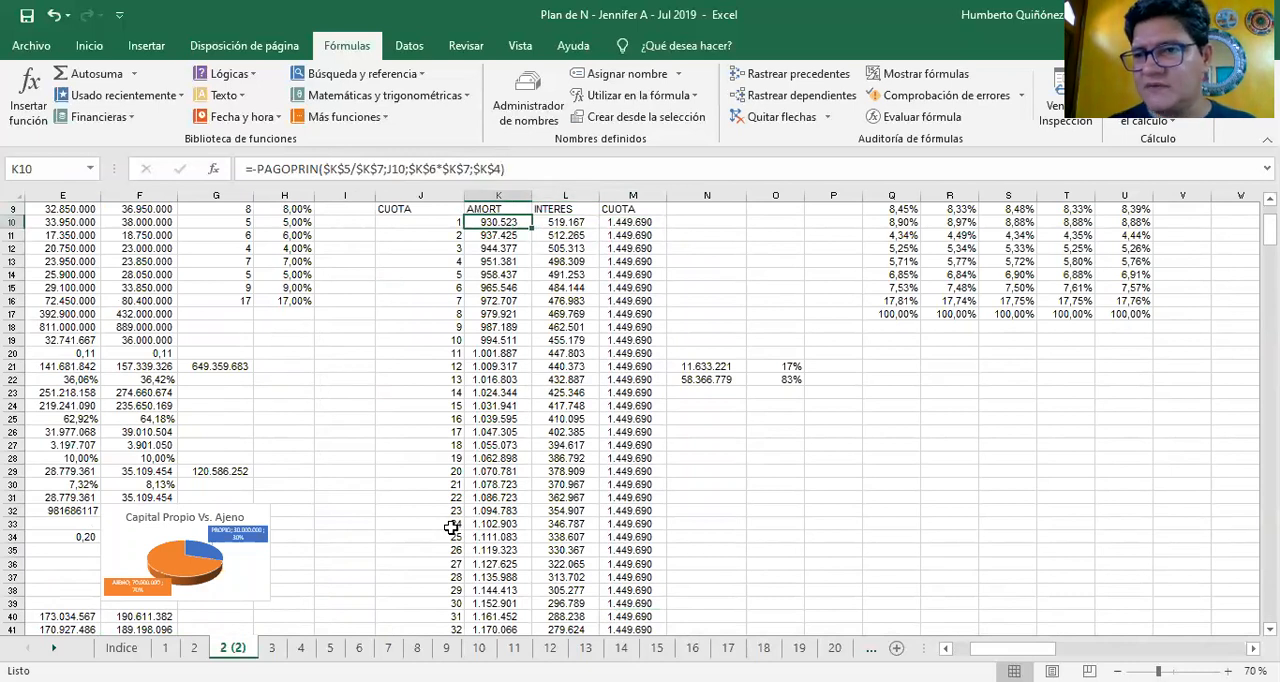
pyautogui.press('Up')
pyautogui.press('Up')
pyautogui.press('Up')
pyautogui.press('Up')
pyautogui.press('Up')
pyautogui.press('Up')
pyautogui.press('Up')
pyautogui.press('Up')
pyautogui.press('Up')
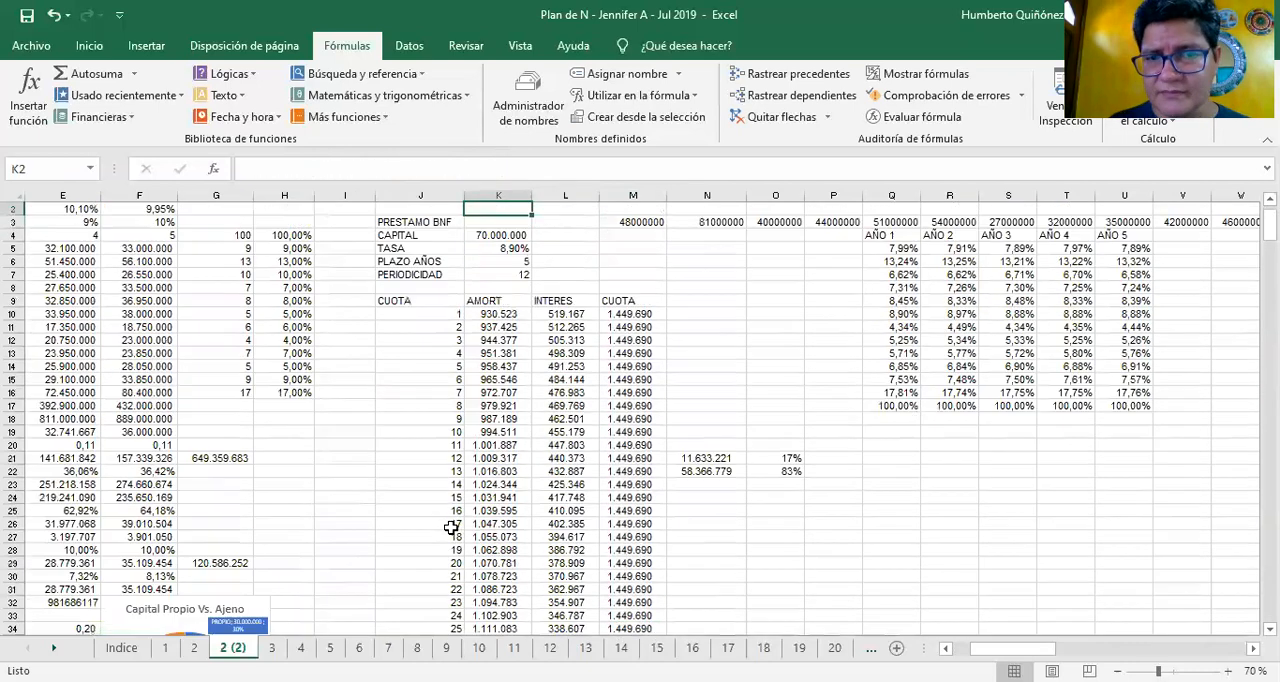
# Compare the INTERES formulas in L10 and L11 with the first AMORT formula in K10
pyautogui.press('Down')
pyautogui.press('Down')
pyautogui.press('Down')
pyautogui.press('Down')
pyautogui.press('Down')
pyautogui.press('Down')
pyautogui.press('Down')
pyautogui.press('Down')
pyautogui.press('Down')
pyautogui.press('Down')
pyautogui.press('Right')
pyautogui.press('Up')
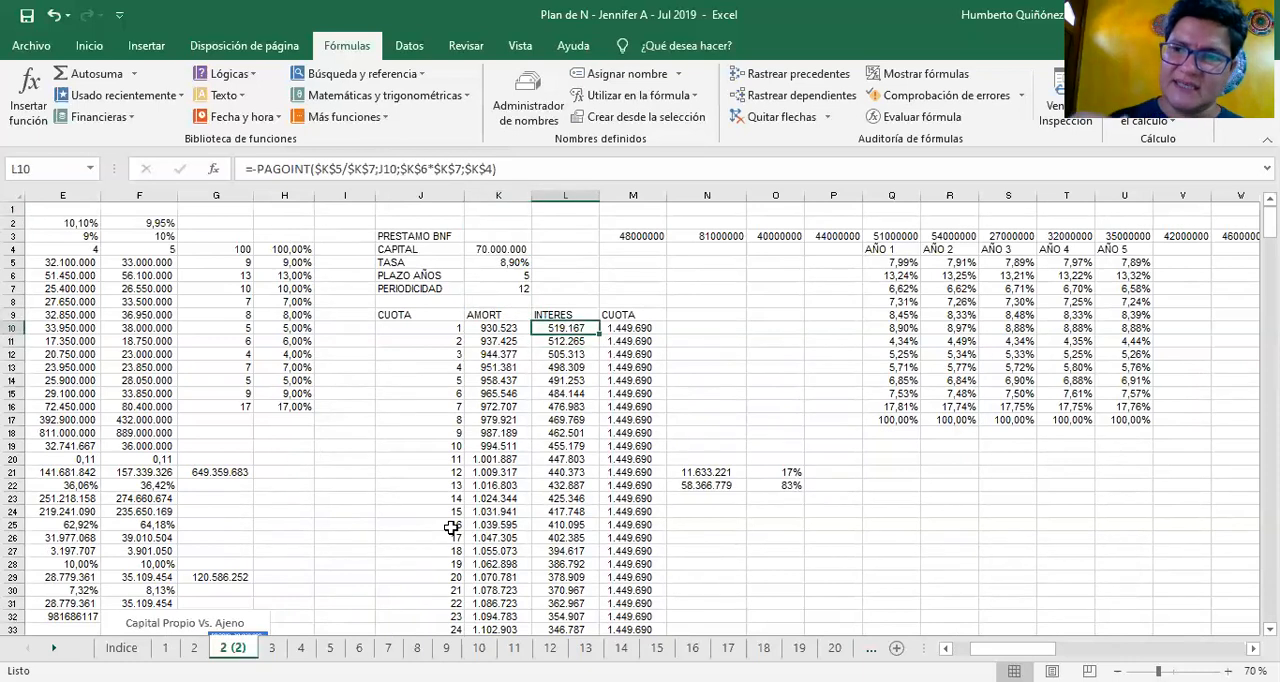
pyautogui.press('Down')
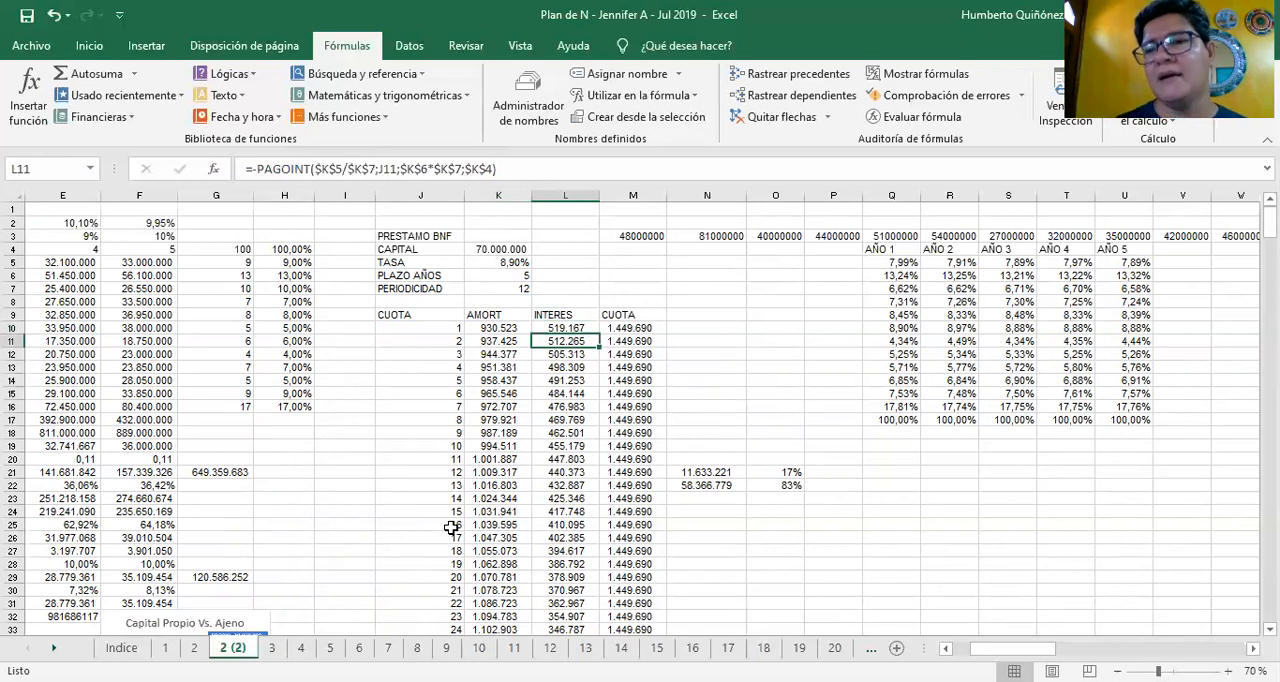
pyautogui.press('Up')
pyautogui.press('Left')
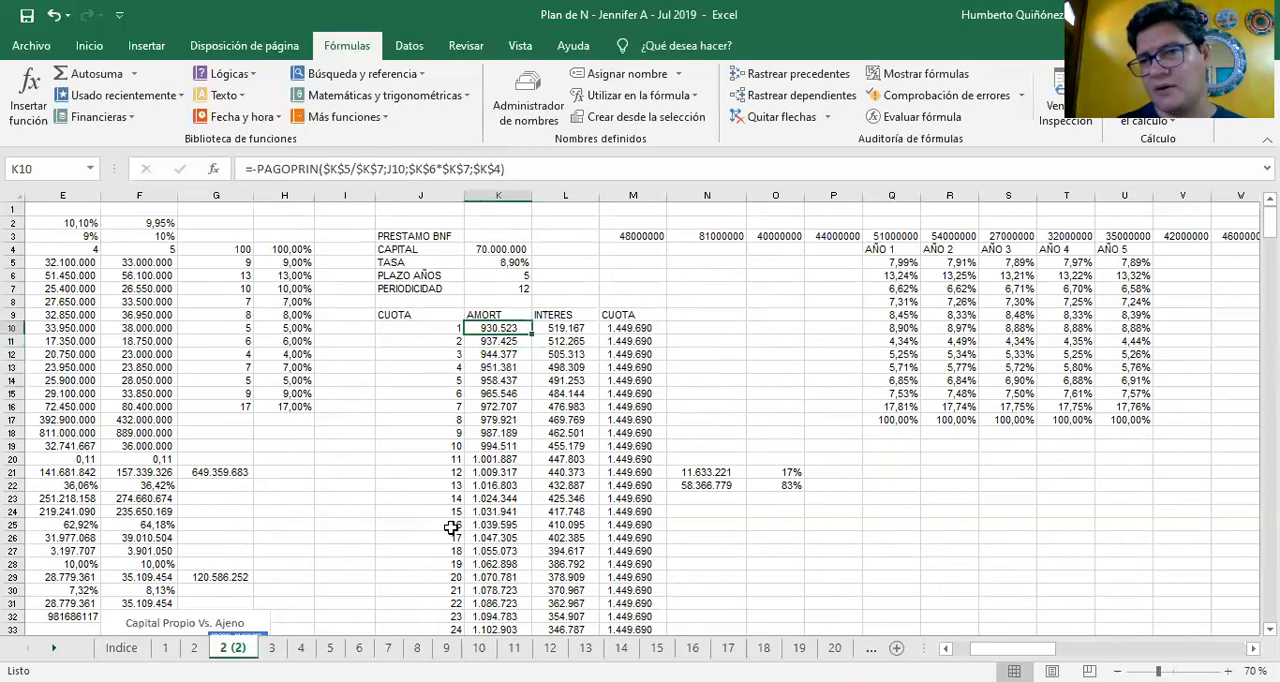
# Follow the INTERES column from L10 to the last instalment in L69 and return to its heading in L9
pyautogui.press('Down')
pyautogui.press('Right')
pyautogui.press('Up')
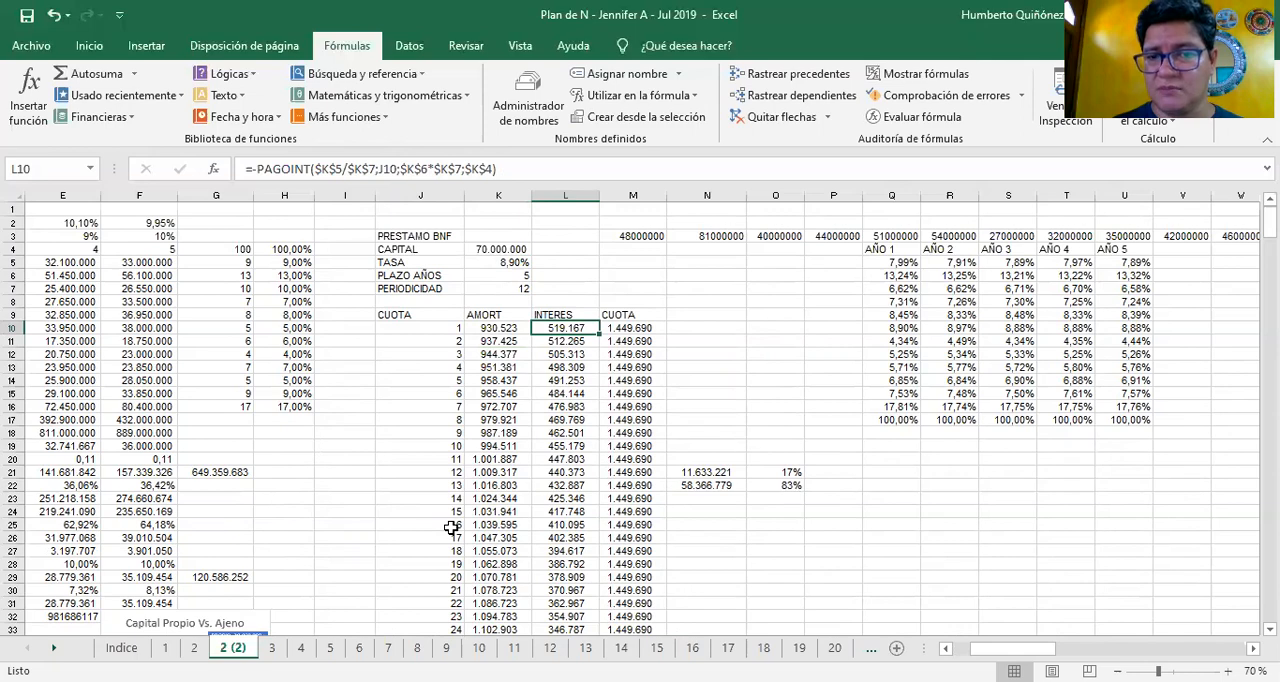
pyautogui.hotkey('ctrl', 'Down')
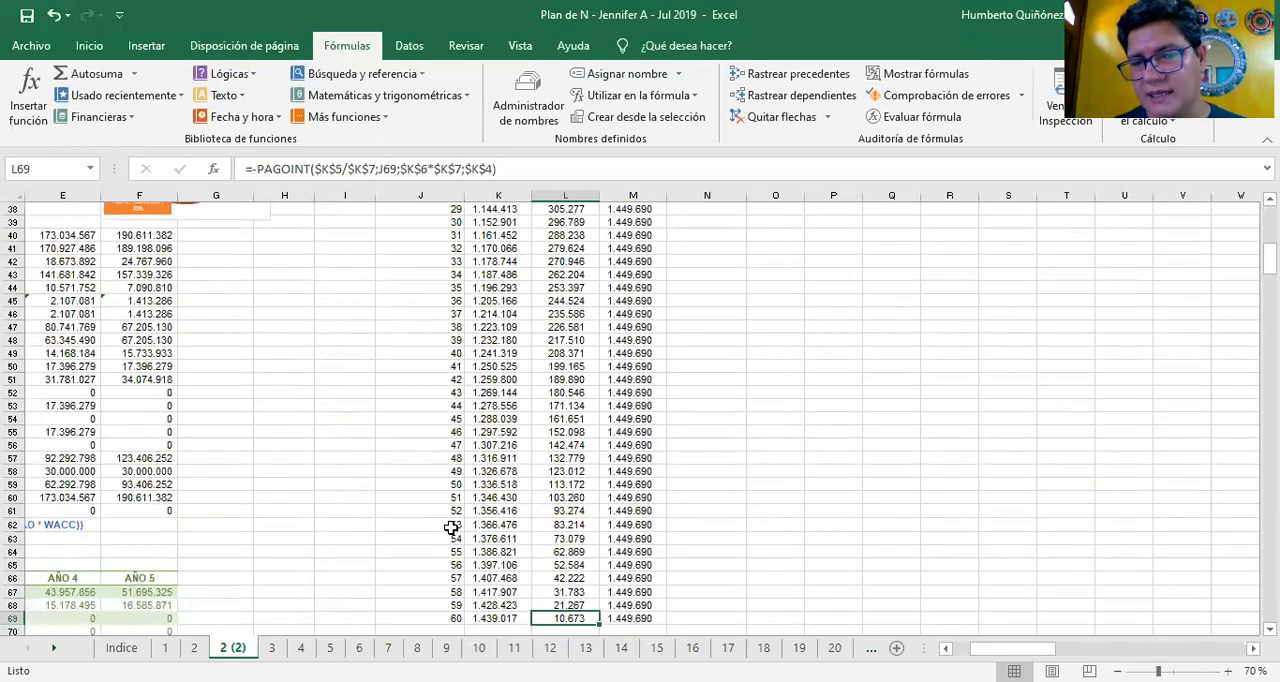
pyautogui.hotkey('ctrl', 'Up')
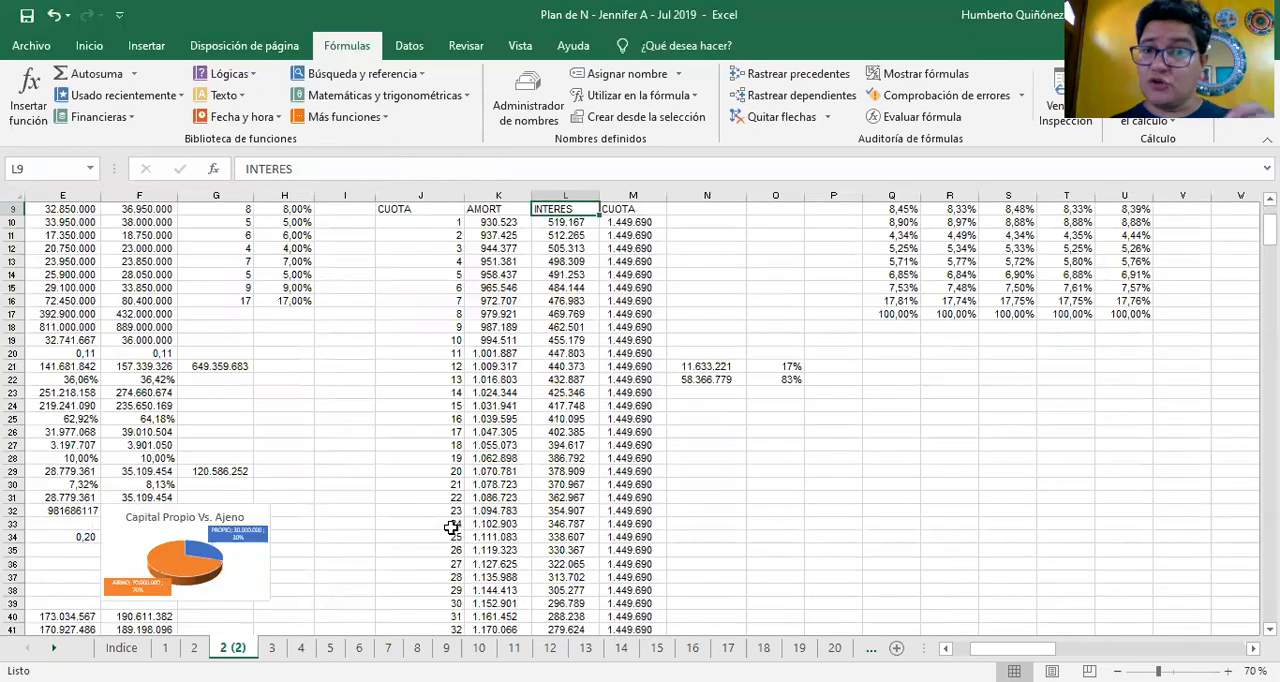
# Select the first twelve INTERES values in L10:L21 to examine their total
pyautogui.press('Down')
pyautogui.hotkey('shift', 'Down')
pyautogui.hotkey('shift', 'Down')
pyautogui.hotkey('shift', 'Down')
pyautogui.hotkey('shift', 'Down')
pyautogui.hotkey('shift', 'Down')
pyautogui.hotkey('shift', 'Down')
pyautogui.hotkey('shift', 'Down')
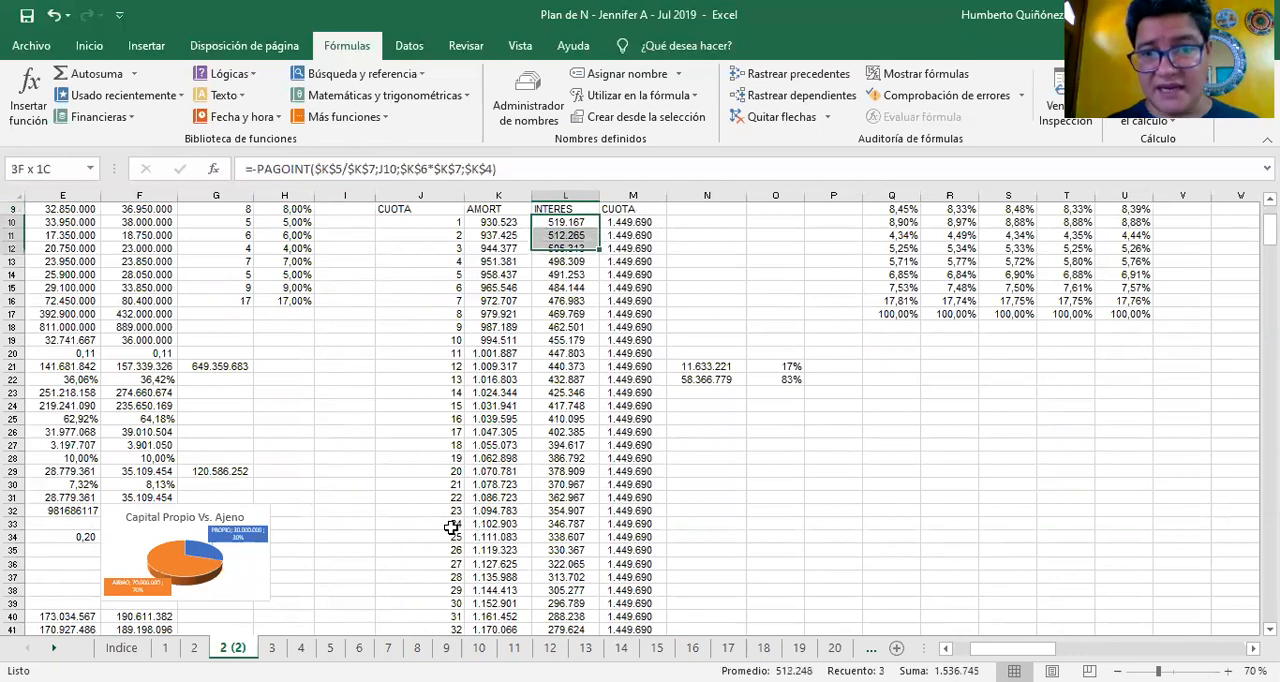
pyautogui.hotkey('shift', 'Down')
pyautogui.hotkey('shift', 'Down')
pyautogui.hotkey('shift', 'Down')
pyautogui.hotkey('shift', 'Down')
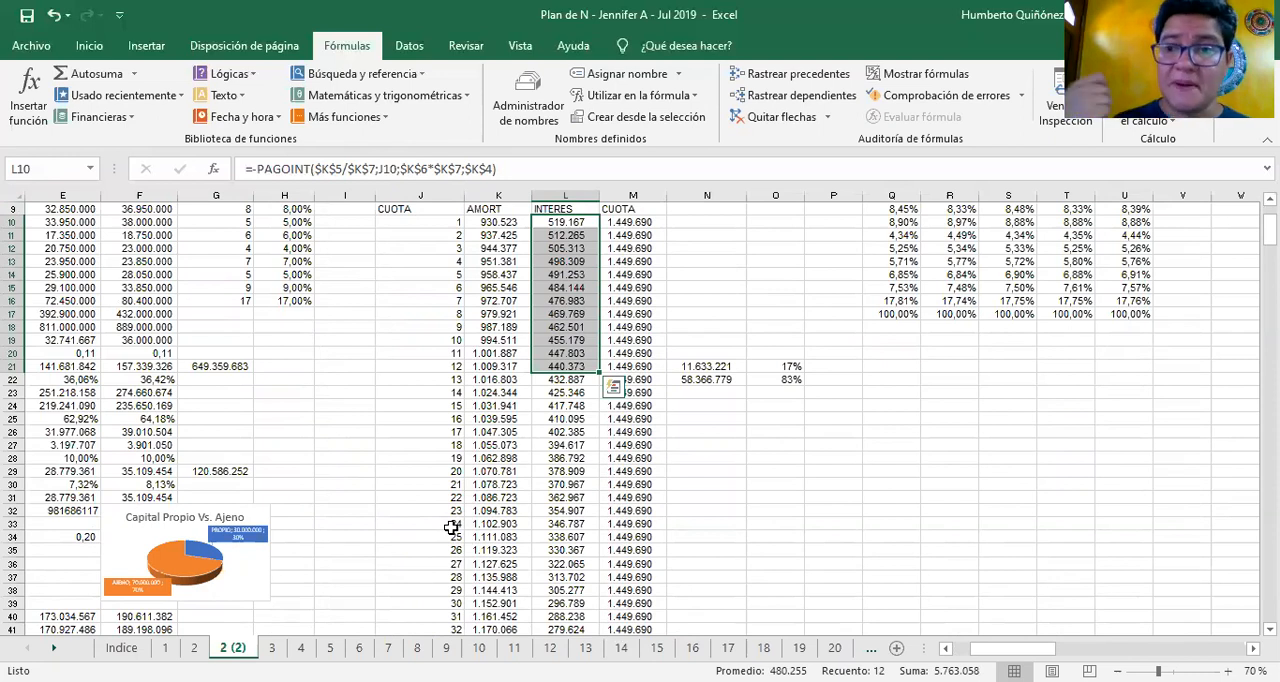
# Select the first twelve AMORT values in K10:K21 to examine their total
pyautogui.press('Left')
pyautogui.hotkey('shift', 'Down')
pyautogui.hotkey('shift', 'Down')
pyautogui.hotkey('shift', 'Down')
pyautogui.hotkey('shift', 'Down')
pyautogui.hotkey('shift', 'Down')
pyautogui.hotkey('shift', 'Down')
pyautogui.hotkey('shift', 'Down')
pyautogui.hotkey('shift', 'Down')
pyautogui.hotkey('shift', 'Down')
pyautogui.hotkey('shift', 'Down')
pyautogui.hotkey('shift', 'Down')
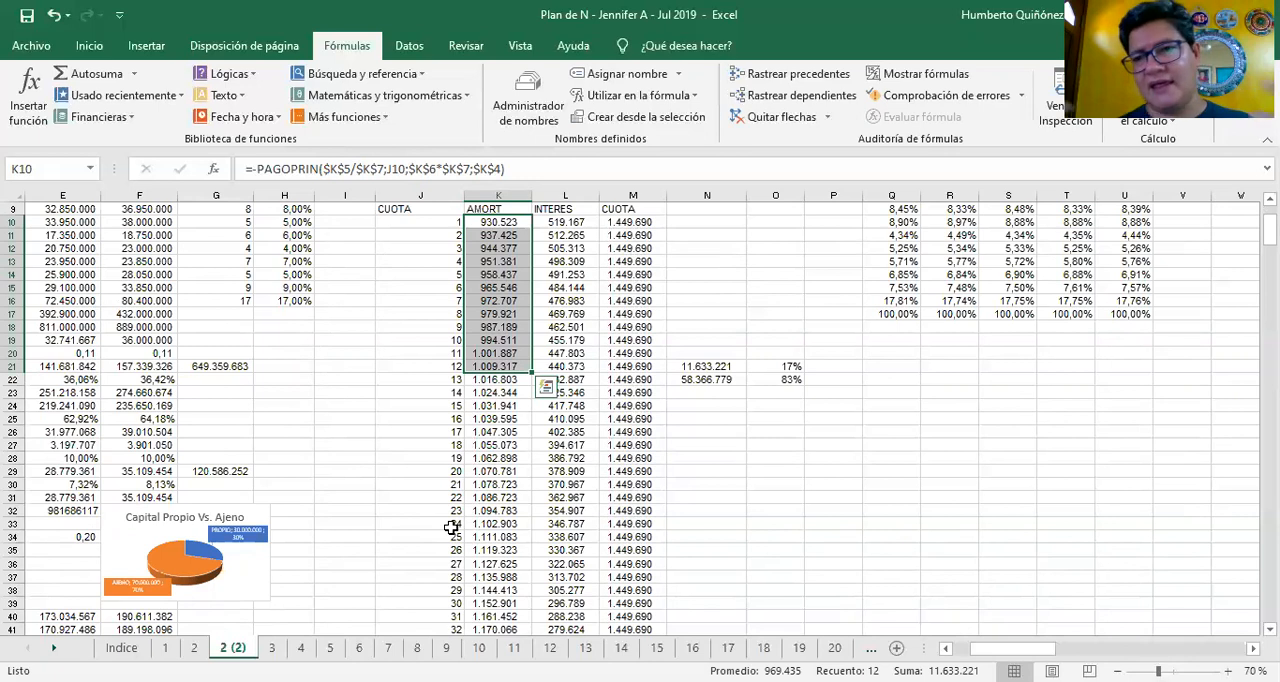
# Inspect the sum formula in N21 and the first-year AMORT range it refers to
pyautogui.press('Right')
pyautogui.press('Down')
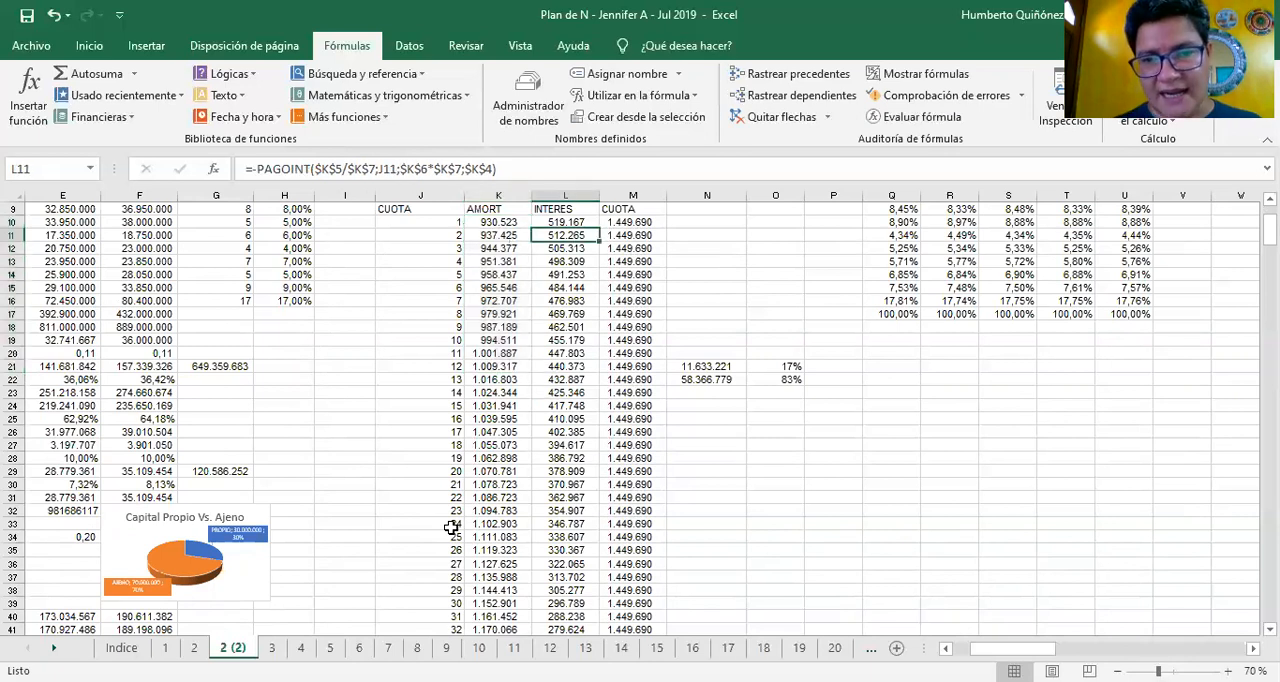
pyautogui.press('Right')
pyautogui.press('Down')
pyautogui.press('Down')
pyautogui.press('Down')
pyautogui.press('Down')
pyautogui.press('Down')
pyautogui.press('Down')
pyautogui.press('Down')
pyautogui.press('Right')
pyautogui.press('Down')
pyautogui.press('Down')
pyautogui.press('Down')
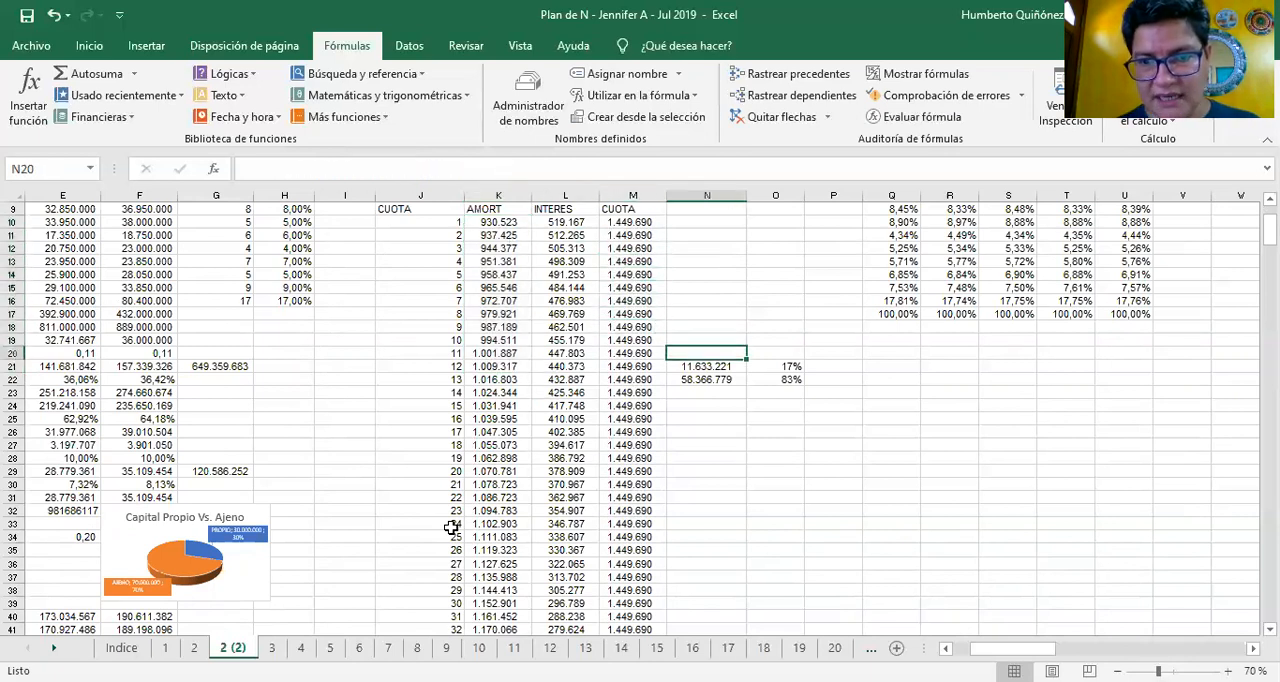
pyautogui.write('=+SUMA(K10:K21)')
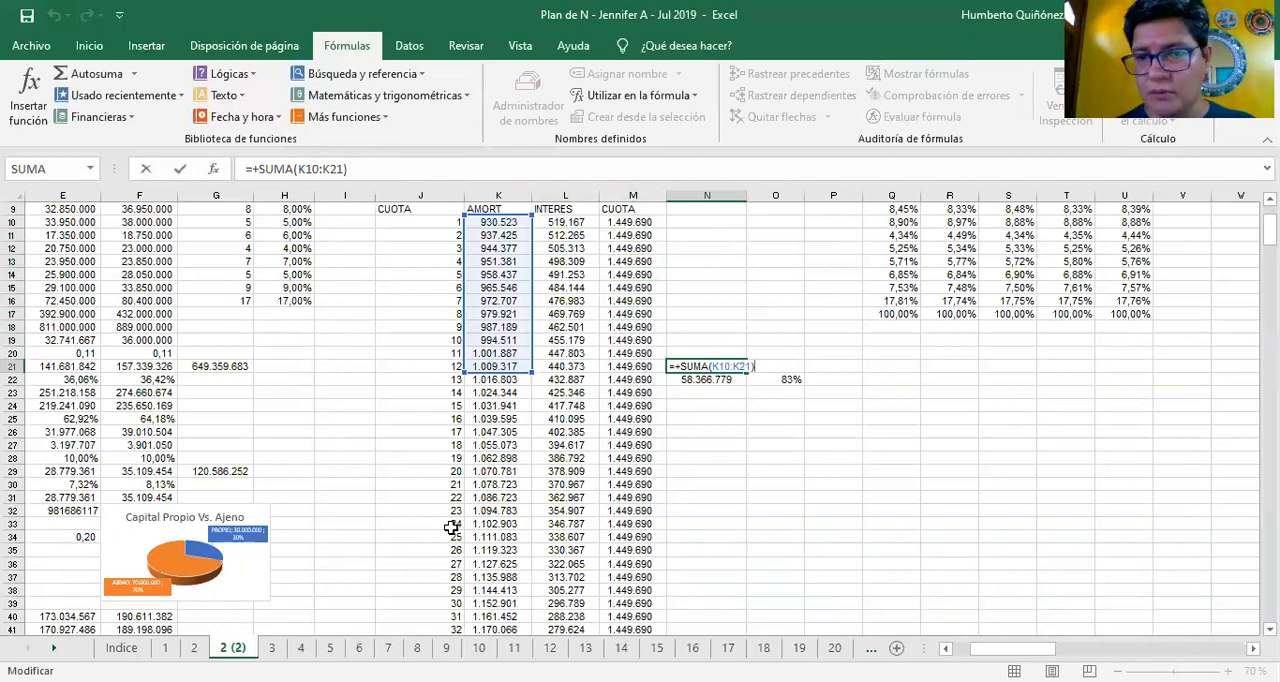
pyautogui.press('Return')
# Inspect the formula in N22 and trace its reference to the loan's CAPITAL input
pyautogui.press('F2')
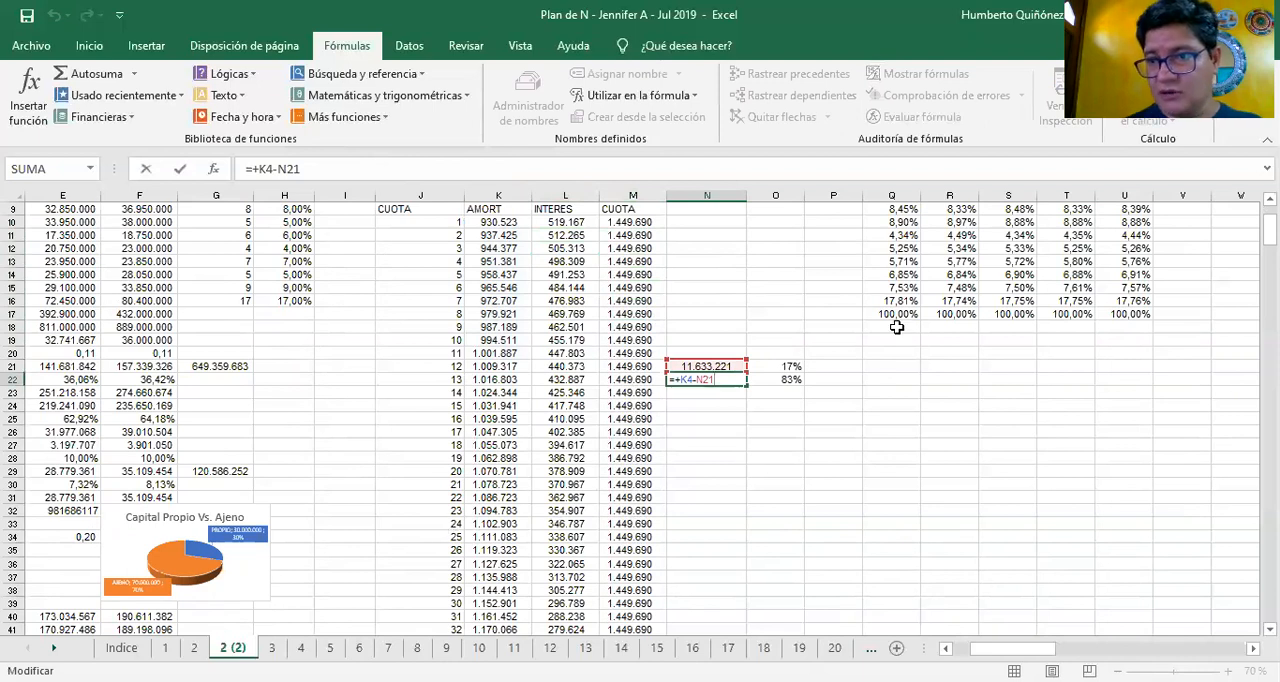
pyautogui.scroll(3, 640, 415)
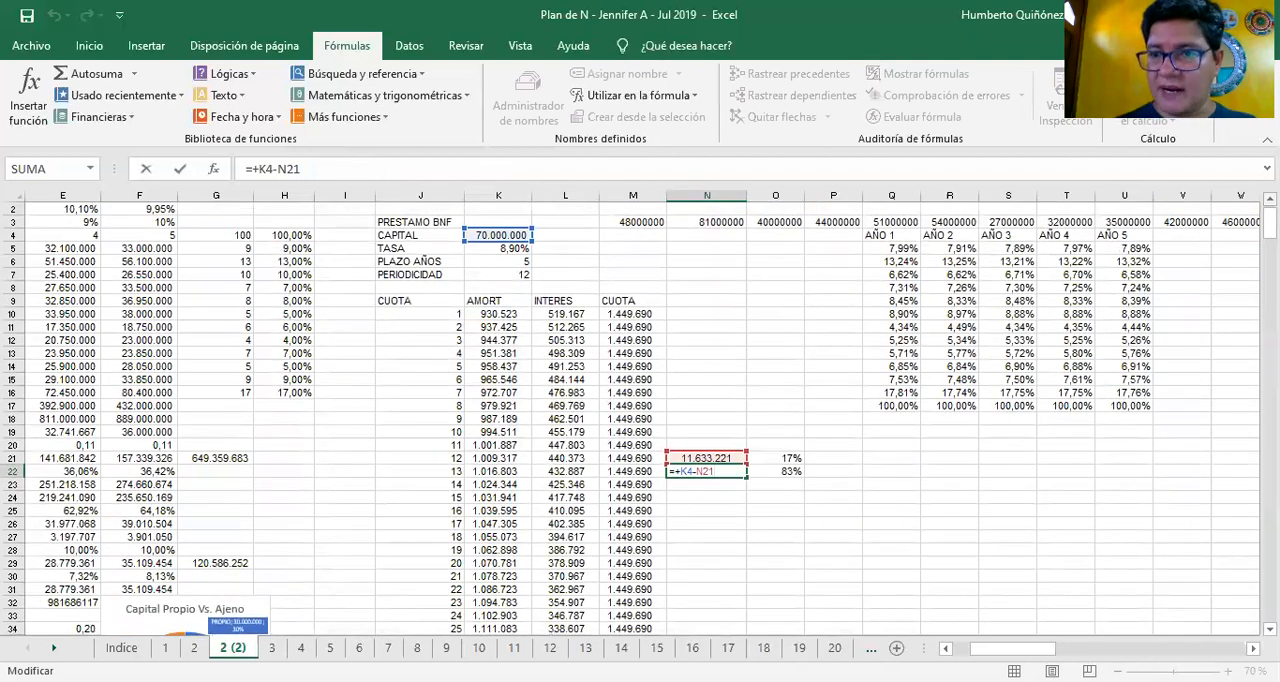
pyautogui.hotkey('ctrl', 'Return')
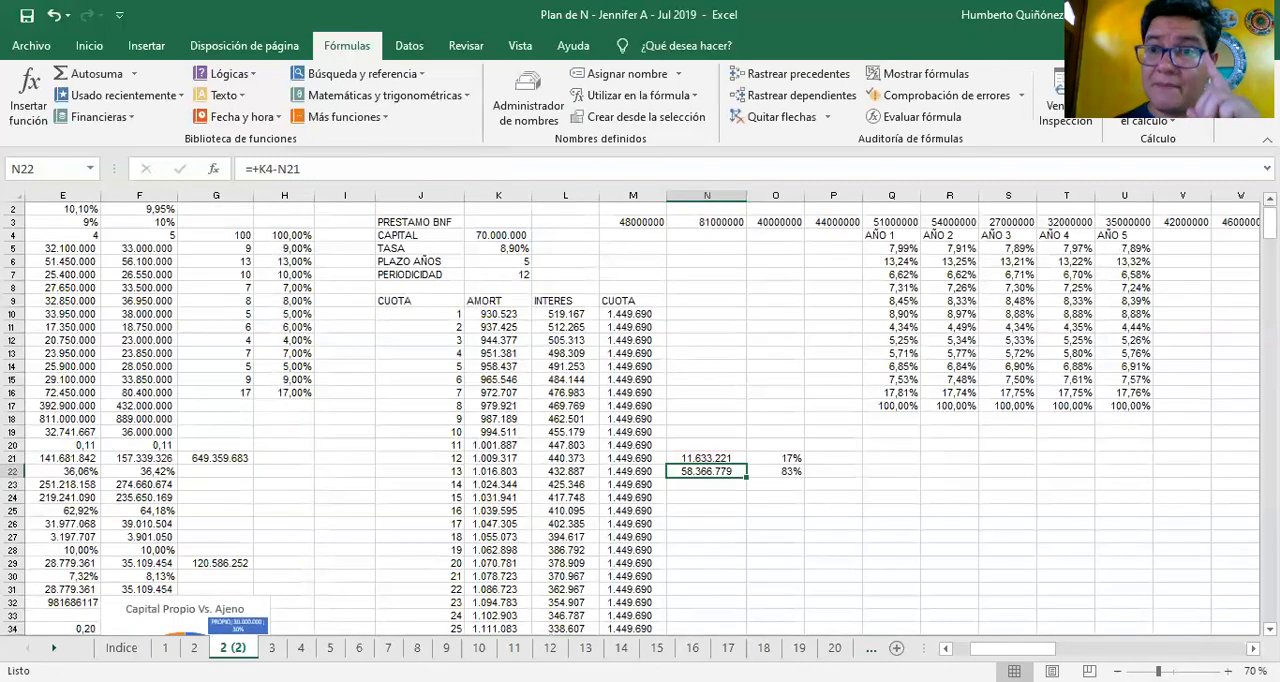
# Go to the balance sheet's PASIVO section and look over the labels around DEUDAS FINANCIERAS CP in A50
pyautogui.press('Down')
pyautogui.press('Left')
pyautogui.press('Left')
pyautogui.press('Left')
pyautogui.press('Left')
pyautogui.press('Left')
pyautogui.press('Left')
pyautogui.press('Left')
pyautogui.press('Left')
pyautogui.press('Left')
pyautogui.press('Left')
pyautogui.press('Left')
pyautogui.press('Left')
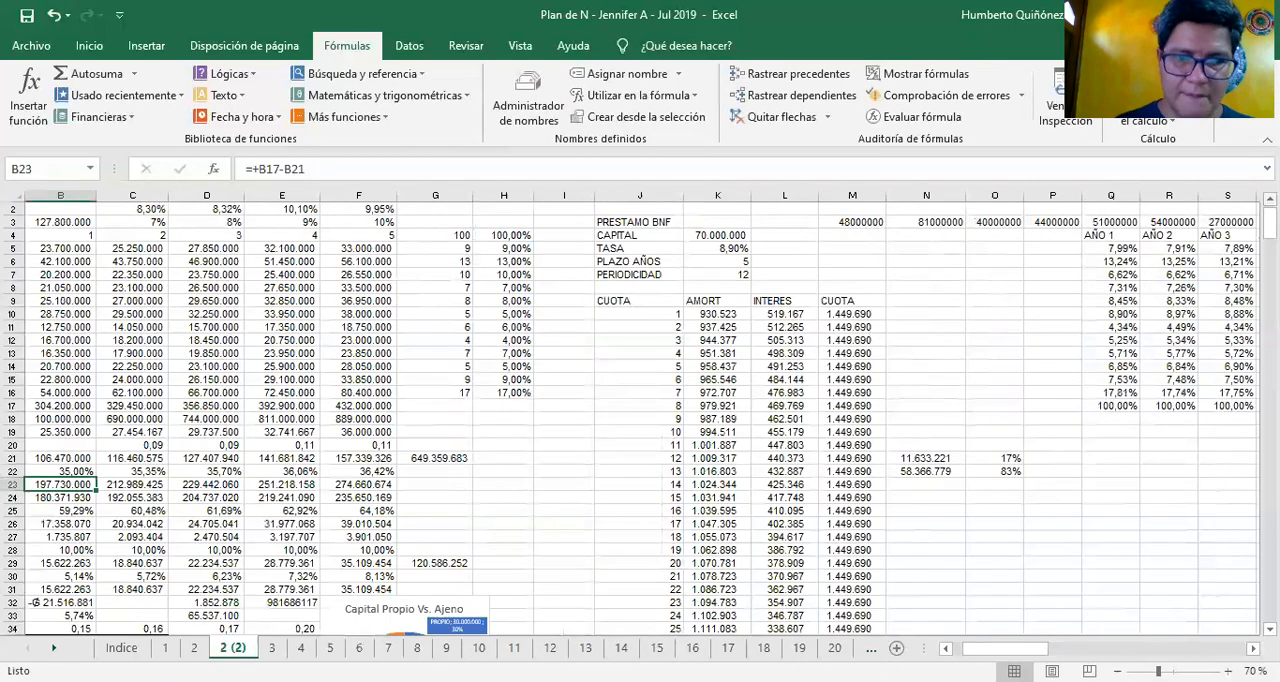
pyautogui.press('Left')
pyautogui.press('Down')
pyautogui.press('Down')
pyautogui.press('Down')
pyautogui.press('Down')
pyautogui.press('Down')
pyautogui.press('Down')
pyautogui.press('Down')
pyautogui.press('Down')
pyautogui.press('Down')
pyautogui.press('Down')
pyautogui.press('Down')
pyautogui.press('Down')
pyautogui.press('Down')
pyautogui.press('Down')
pyautogui.press('Down')
pyautogui.press('Down')
pyautogui.press('Down')
pyautogui.press('Down')
pyautogui.press('Down')
pyautogui.press('Down')
pyautogui.press('Up')
pyautogui.press('Up')
pyautogui.press('Up')
pyautogui.press('Up')
pyautogui.press('Up')
pyautogui.press('Up')
pyautogui.press('Up')
pyautogui.press('Up')
pyautogui.press('Up')
pyautogui.press('Up')
pyautogui.press('Up')
pyautogui.press('Up')
pyautogui.press('Up')
pyautogui.press('Up')
pyautogui.press('Up')
pyautogui.press('Up')
pyautogui.press('Up')
pyautogui.press('Up')
pyautogui.press('Up')
pyautogui.press('Up')
pyautogui.press('Down')
pyautogui.press('Down')
pyautogui.press('Down')
pyautogui.press('Down')
pyautogui.press('Down')
pyautogui.press('Down')
pyautogui.press('Down')
pyautogui.press('Down')
pyautogui.press('Down')
pyautogui.press('Down')
pyautogui.press('Up')
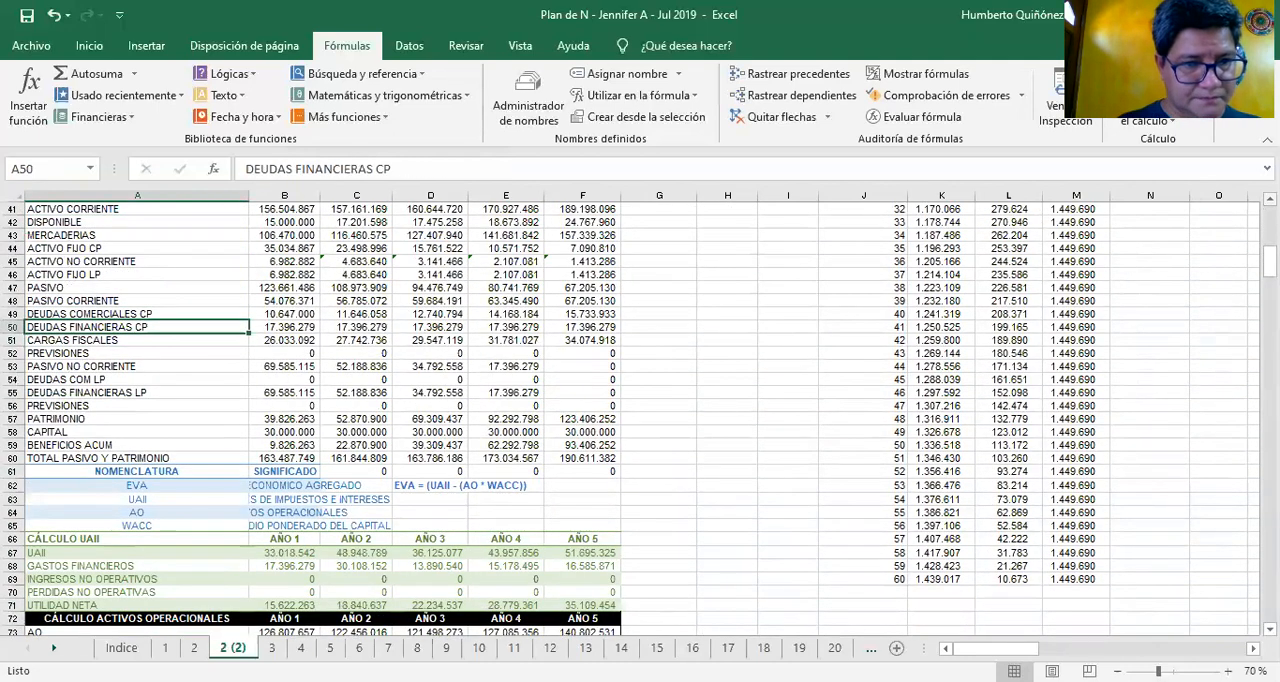
pyautogui.press('Up')
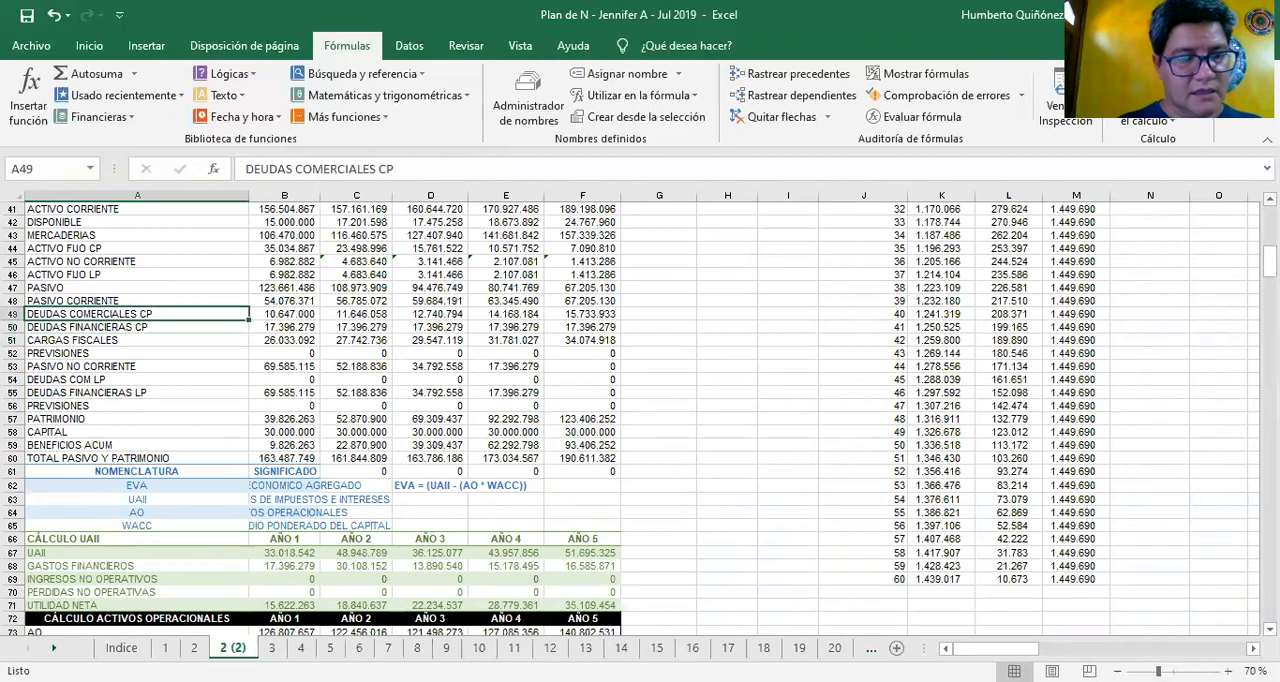
pyautogui.press('Up')
pyautogui.press('Down')
pyautogui.press('Down')
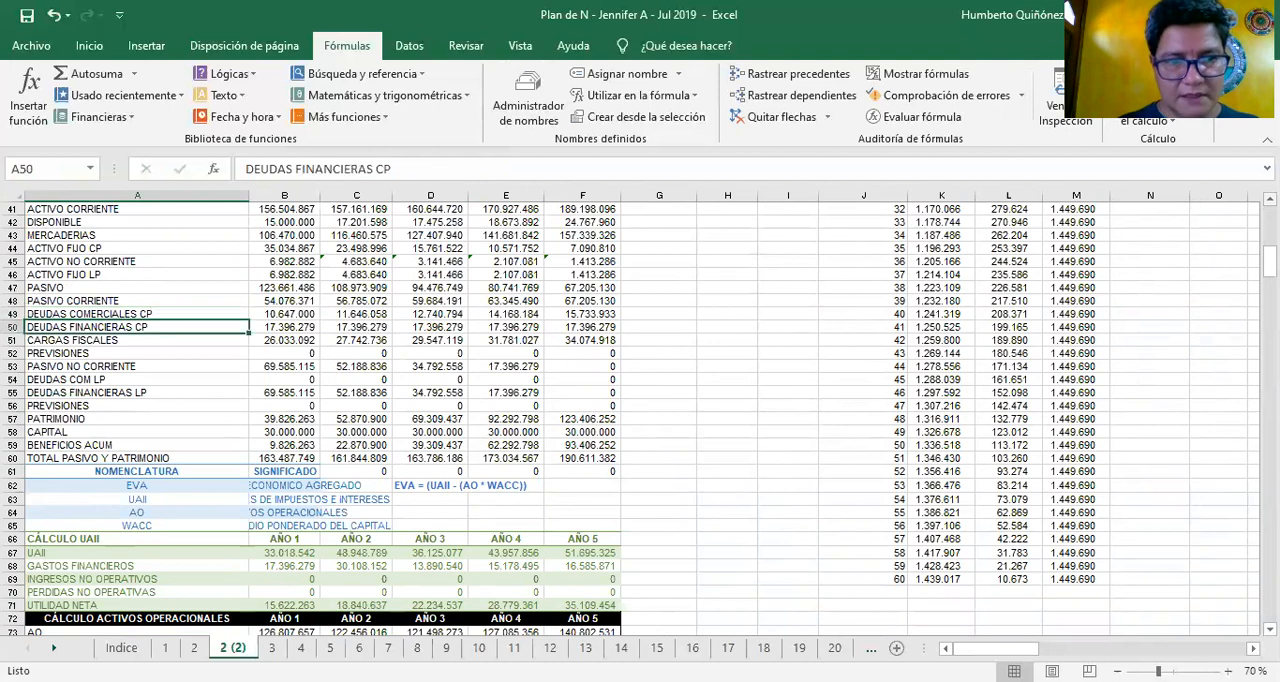
# Inspect the year 1 DEUDAS FINANCIERAS CP formula in B50 and trace its range in the loan's CUOTA column
pyautogui.press('Right')
pyautogui.press('F2')
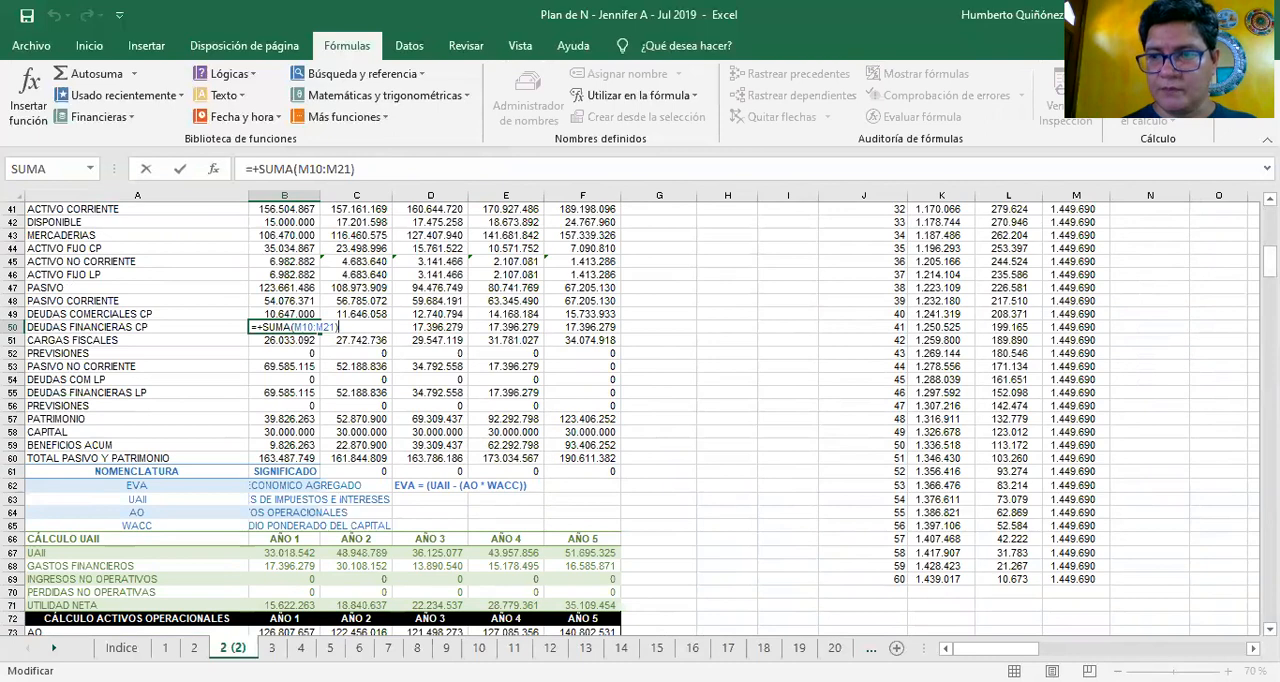
pyautogui.moveTo(1269, 258); pyautogui.dragTo(1269, 222)
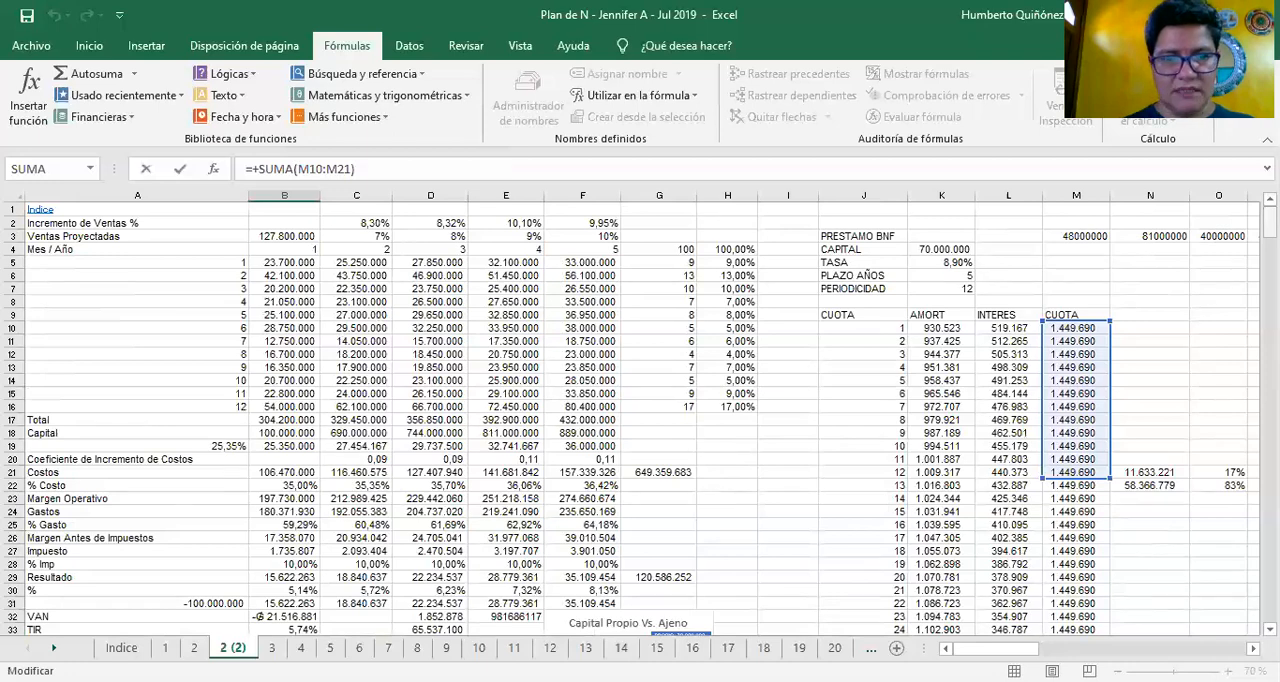
pyautogui.moveTo(1269, 220); pyautogui.dragTo(1269, 252)
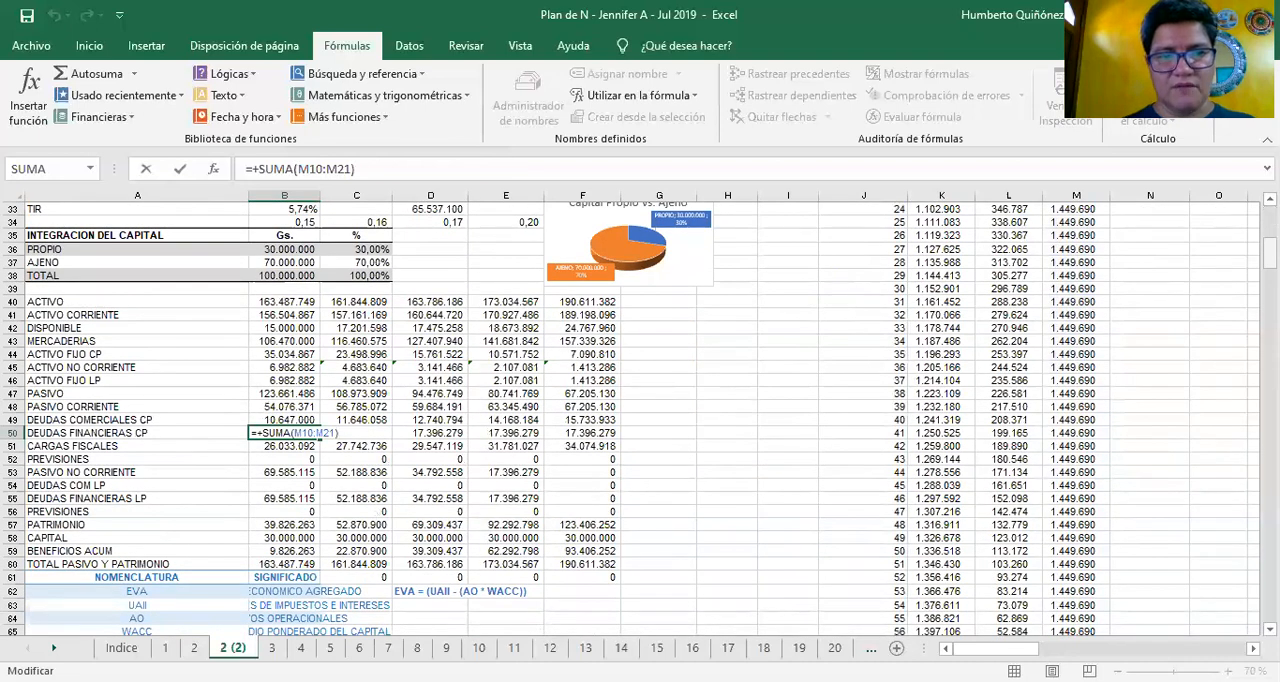
pyautogui.hotkey('ctrl', 'Return')
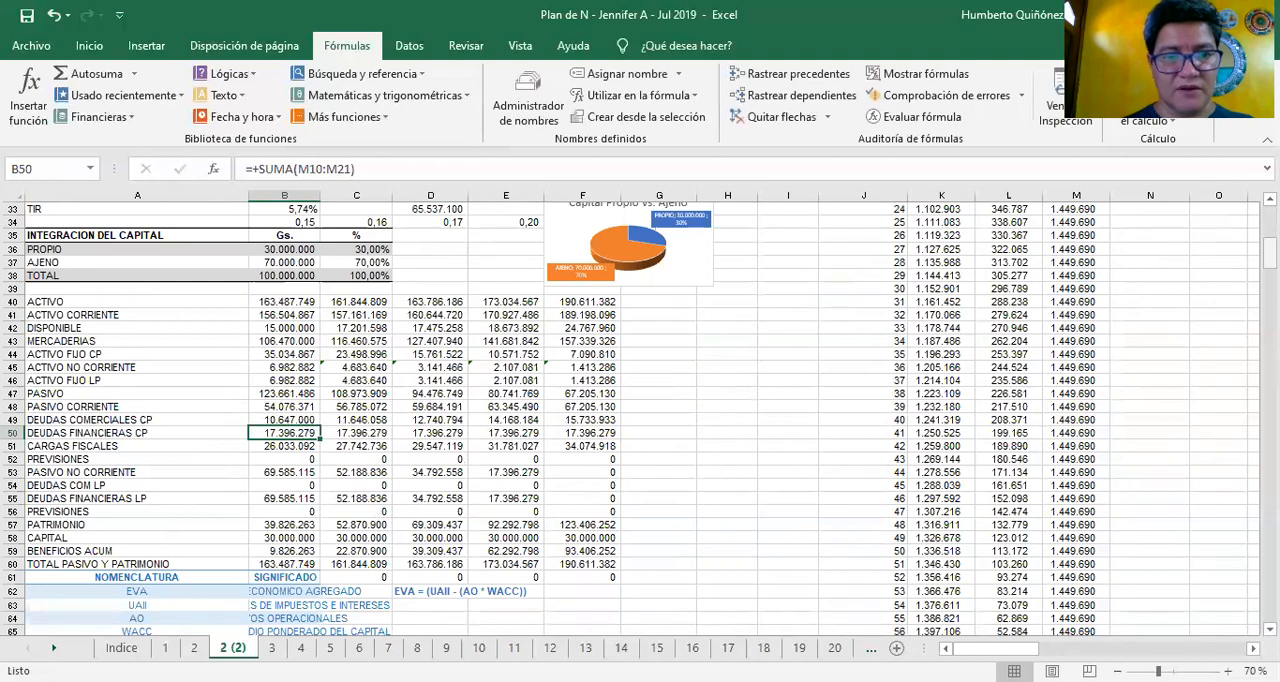
# Look at year 1 DEUDAS FINANCIERAS LP in B55 and inspect the PASIVO NO CORRIENTE formula in B53
pyautogui.press('Down')
pyautogui.press('Down')
pyautogui.press('Down')
pyautogui.press('Down')
pyautogui.press('Down')
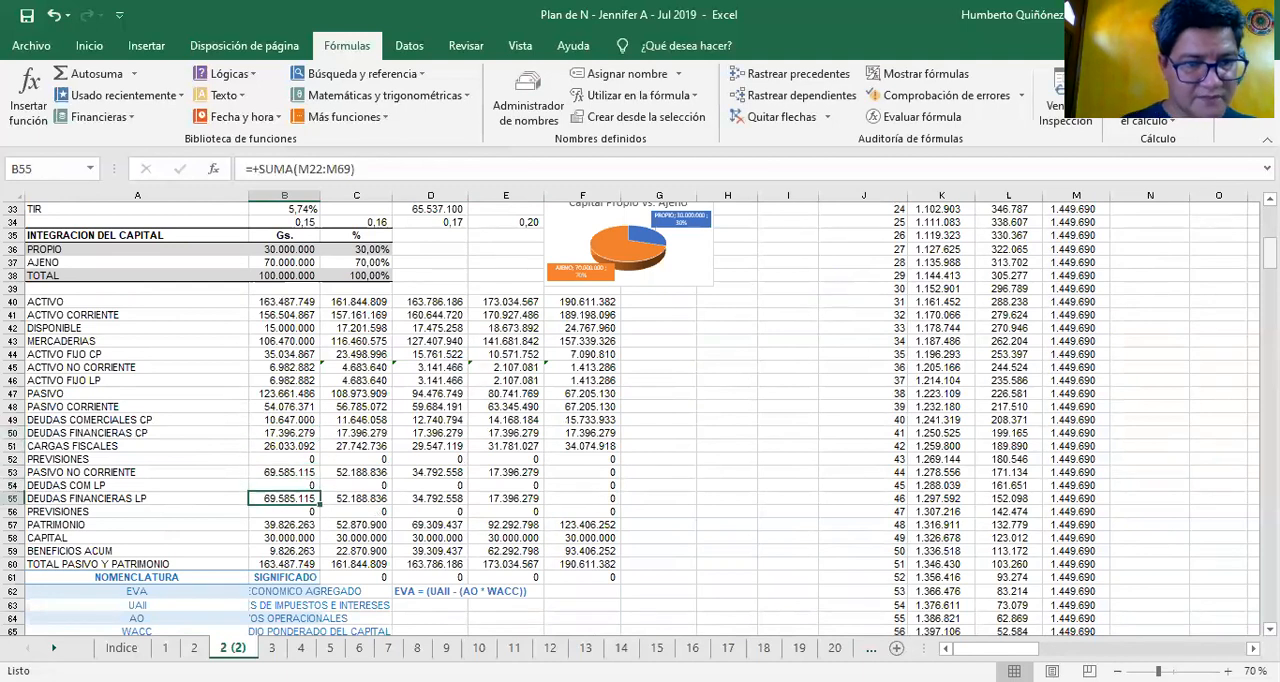
pyautogui.press('Up')
pyautogui.press('Up')
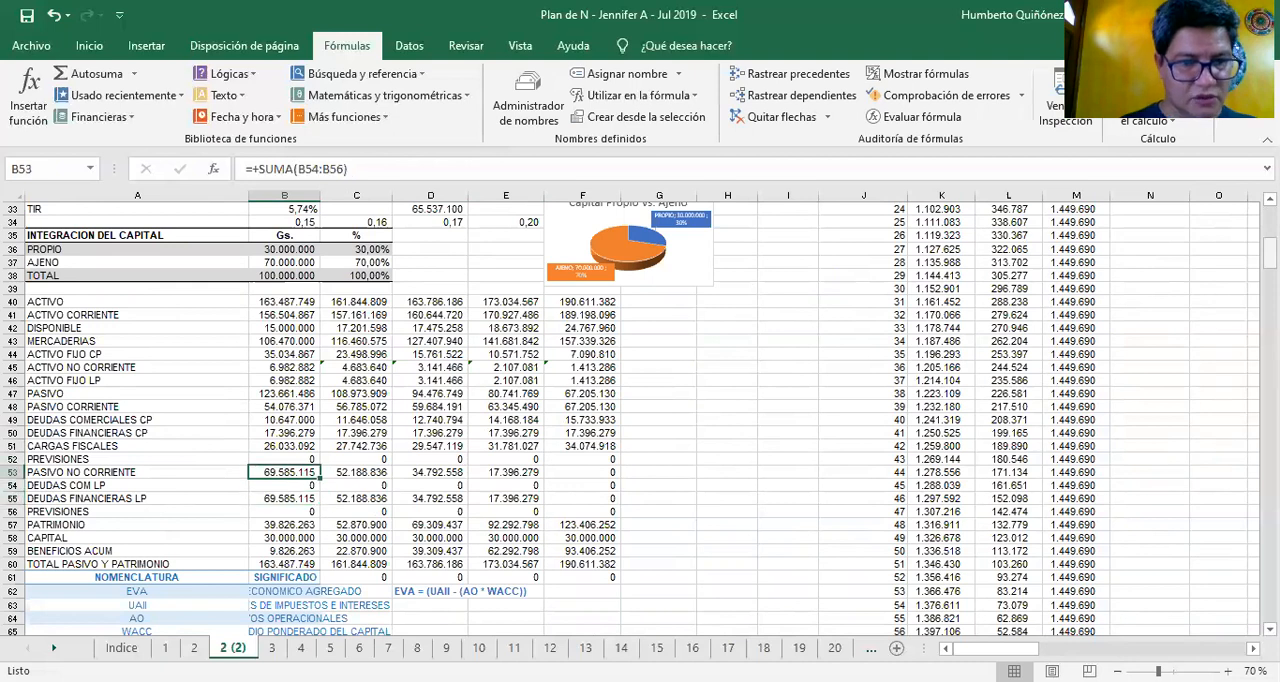
pyautogui.press('F2')
pyautogui.press('Escape')
# Inspect the DEUDAS FINANCIERAS LP formula in B55 and trace its range through the remaining instalments of the CUOTA column
pyautogui.press('Down')
pyautogui.press('Down')
pyautogui.press('F2')
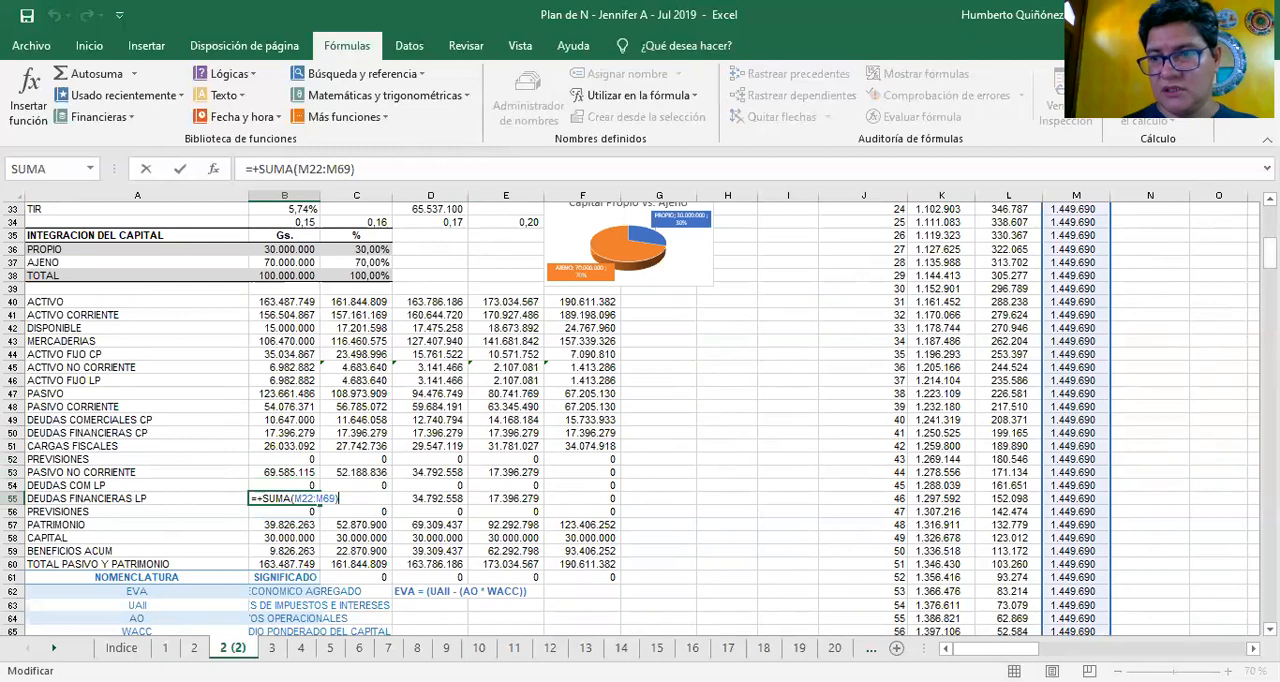
pyautogui.scroll(11, 640, 420)
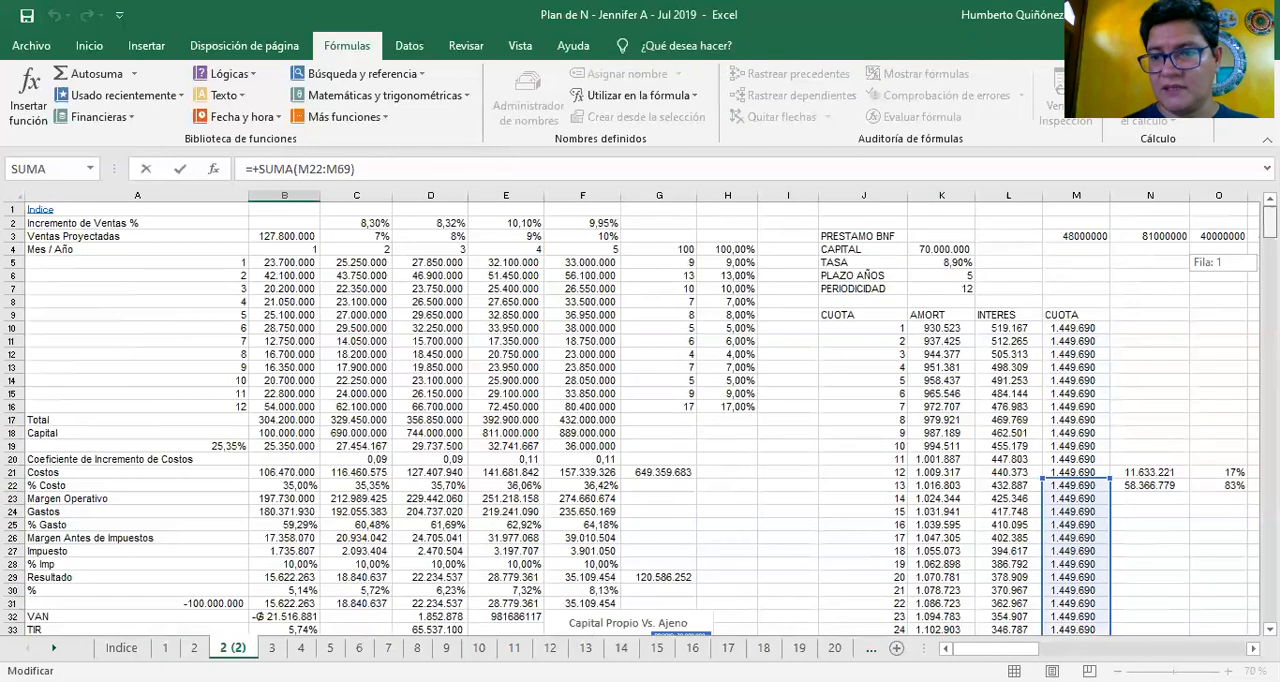
pyautogui.scroll(-2, 640, 420)
pyautogui.scroll(2, 640, 420)
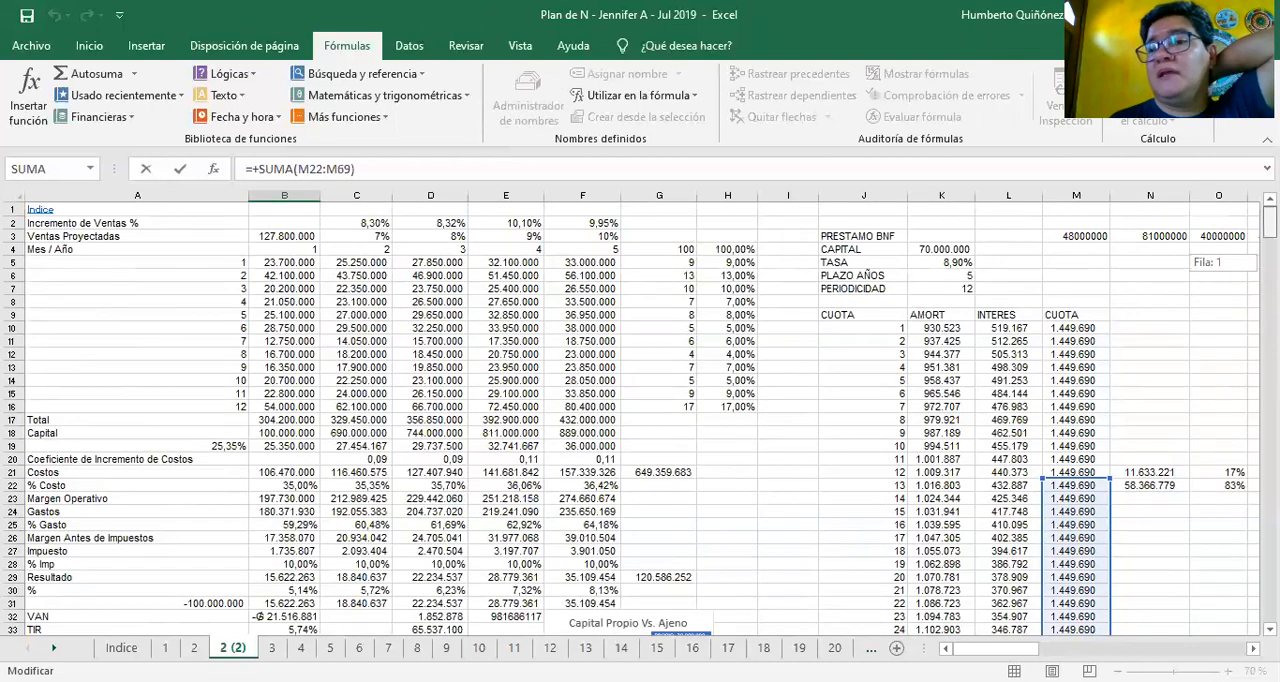
pyautogui.scroll(-3, 640, 420)
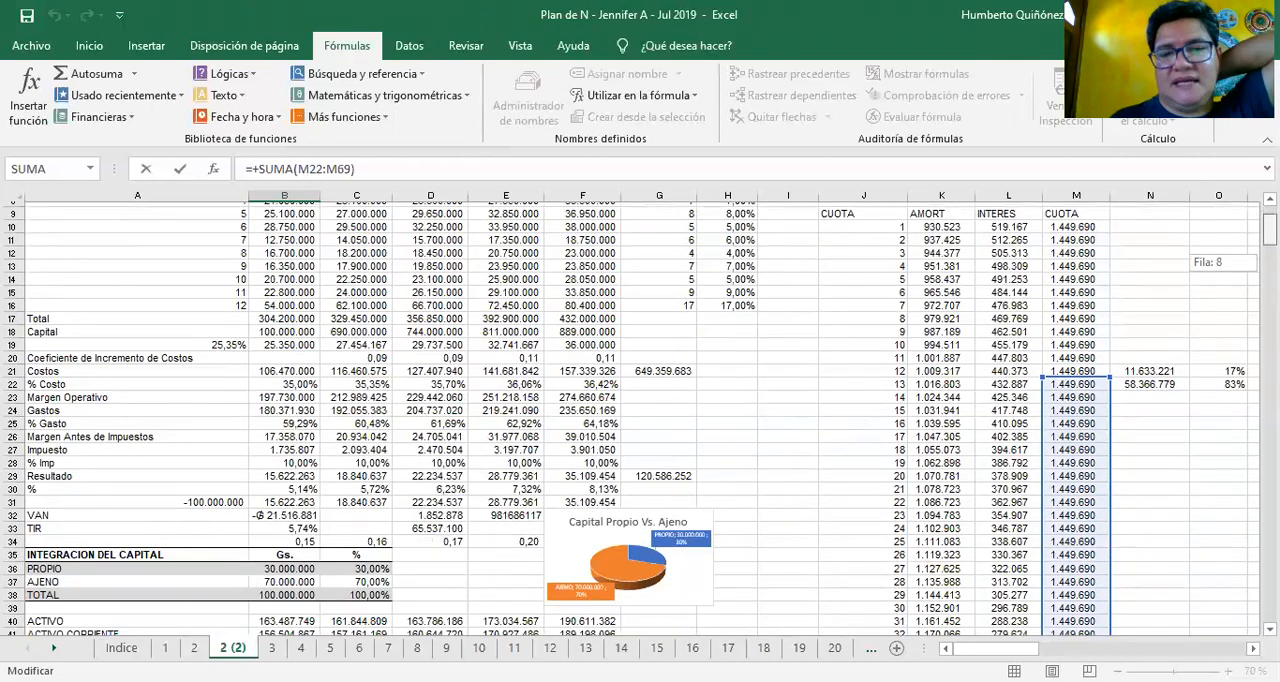
pyautogui.scroll(-2, 640, 420)
pyautogui.scroll(2, 640, 420)
pyautogui.scroll(-2, 640, 420)
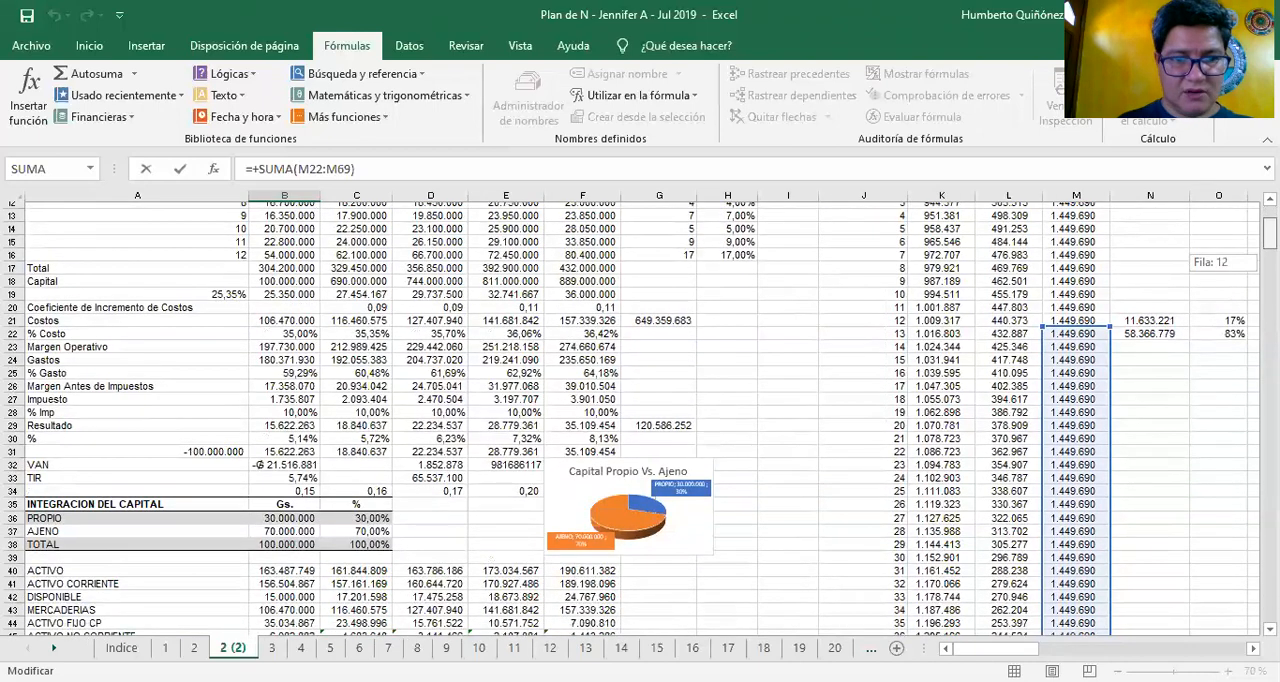
pyautogui.scroll(-6, 640, 420)
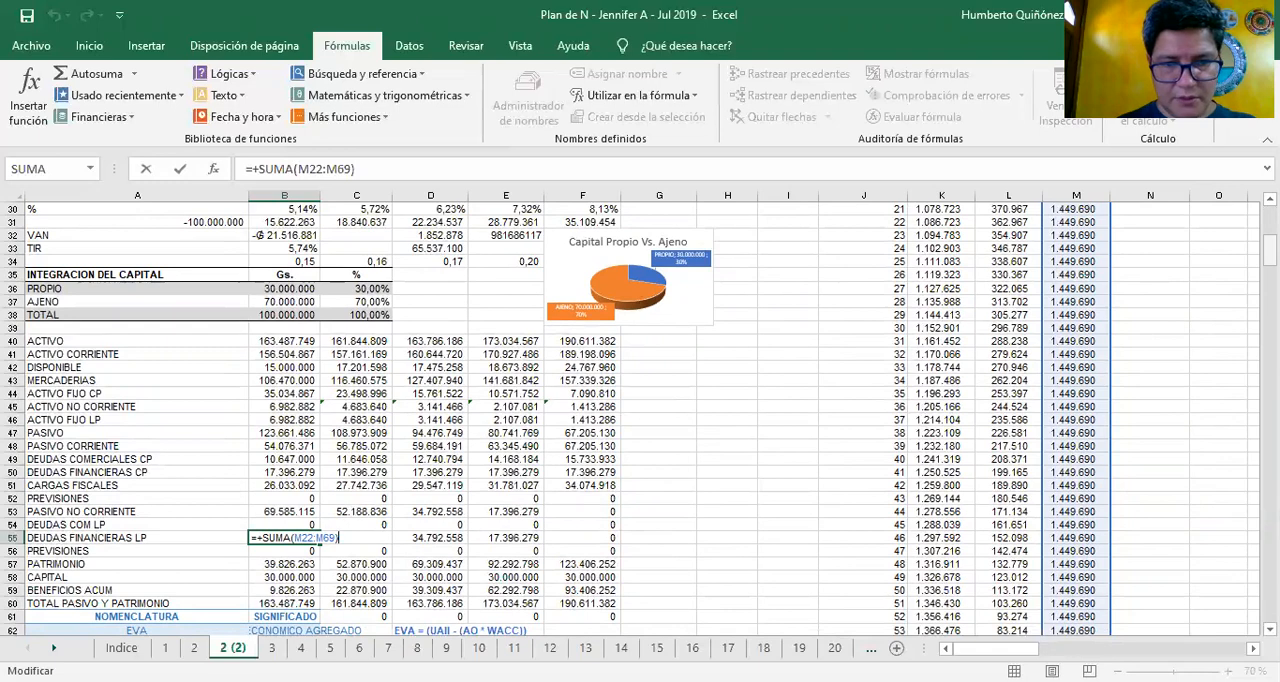
pyautogui.scroll(6, 640, 420)
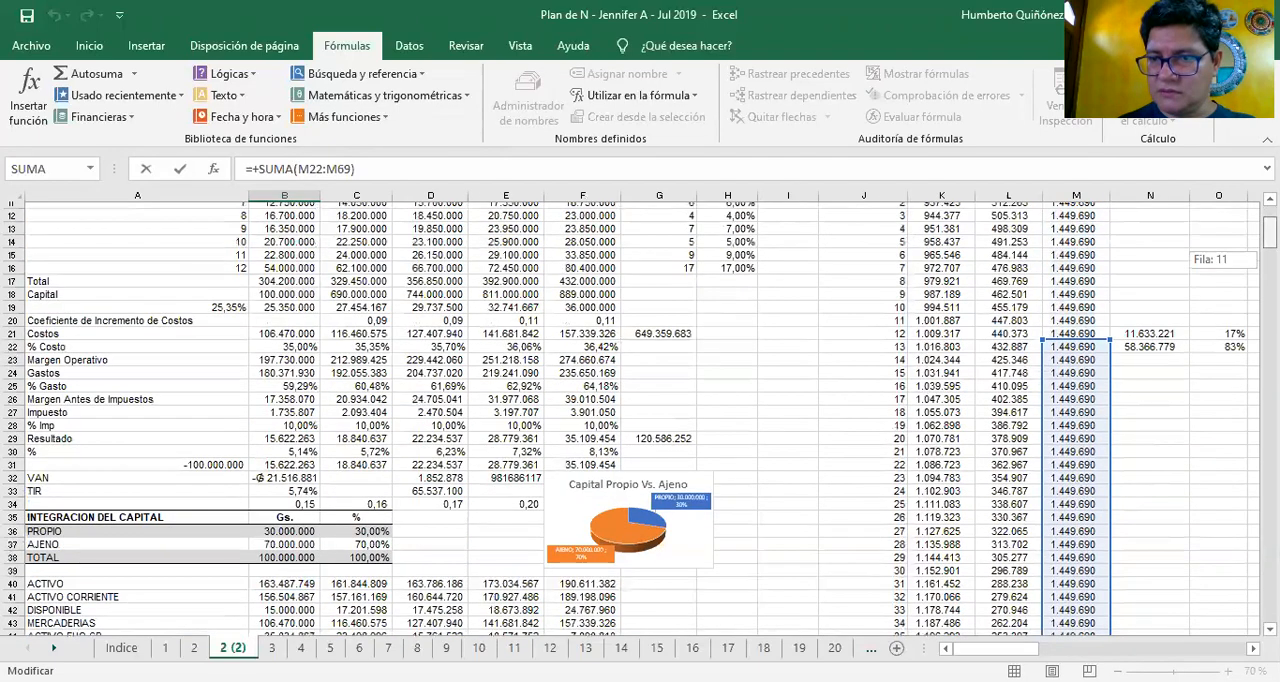
pyautogui.scroll(-4, 640, 420)
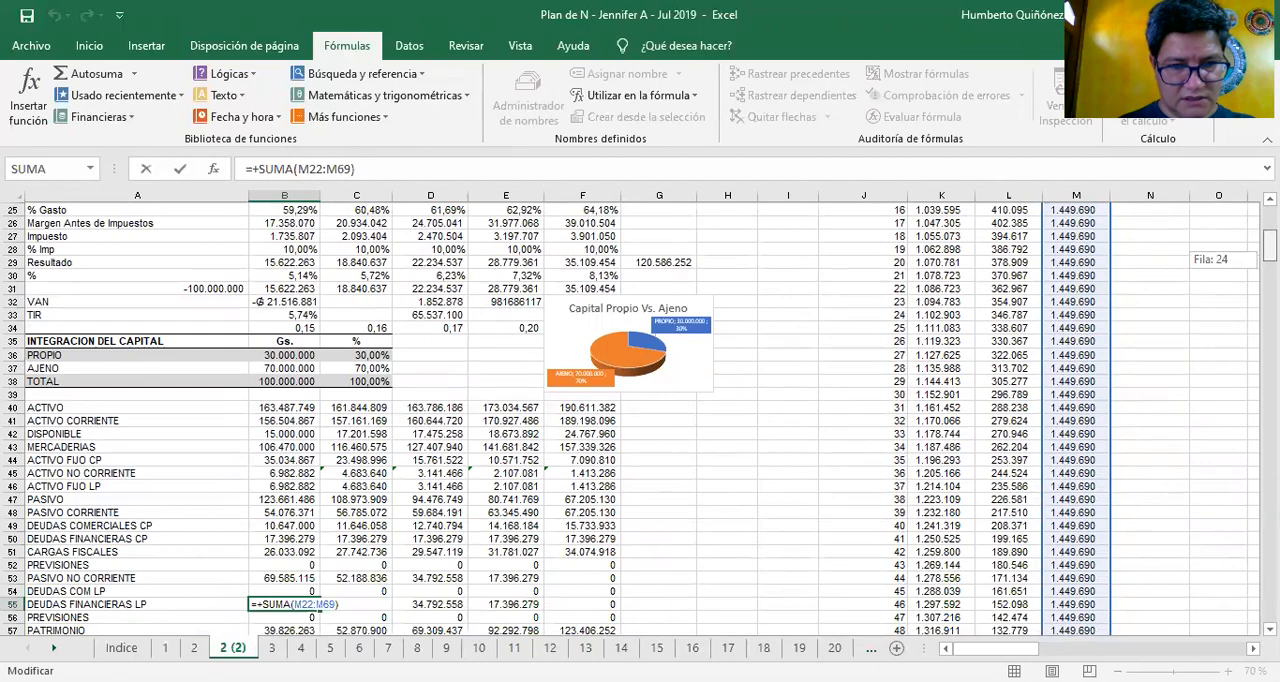
pyautogui.scroll(-3, 640, 420)
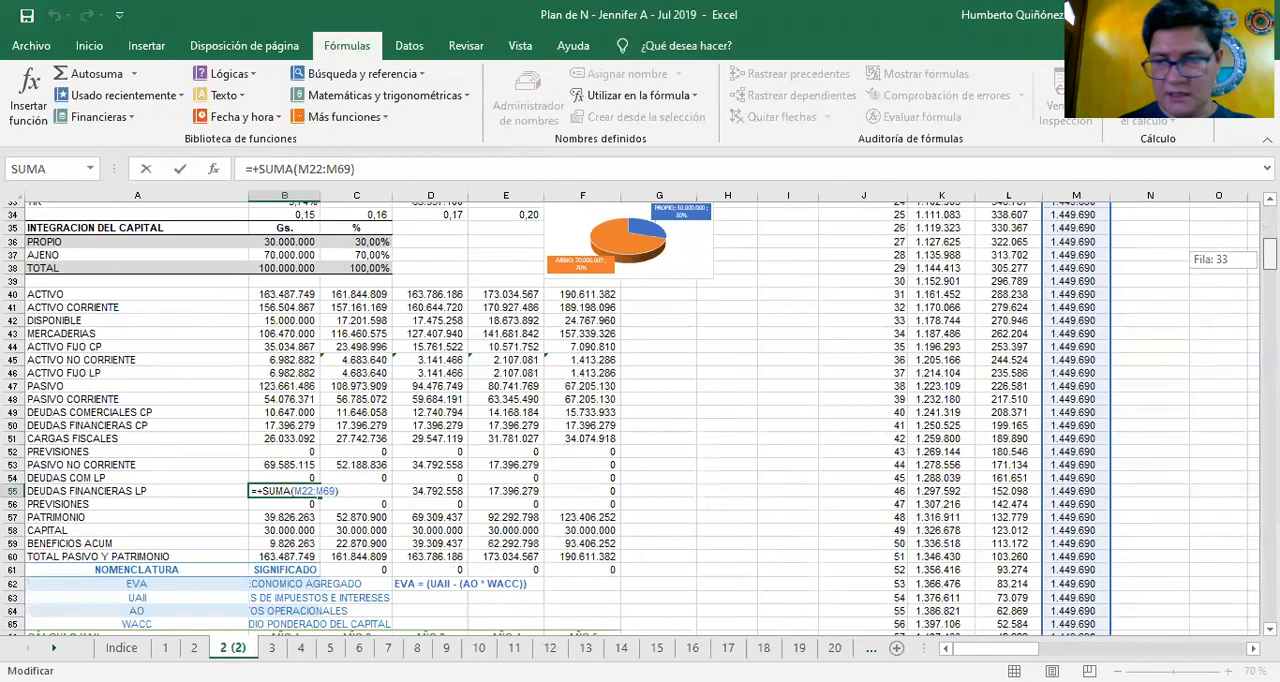
pyautogui.scroll(7, 640, 420)
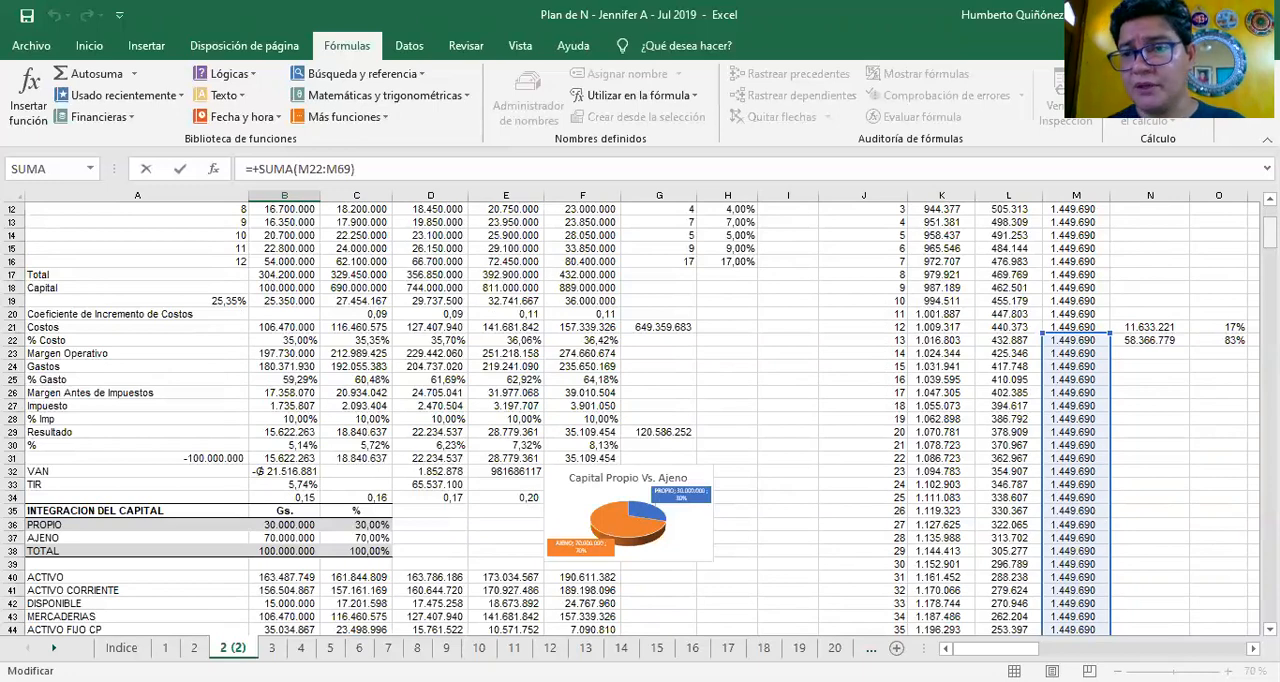
pyautogui.press('Return')
# Look over the year 1 formulas in column B from Resultado up to % Gasto
pyautogui.scroll(-4, 1137, 254)
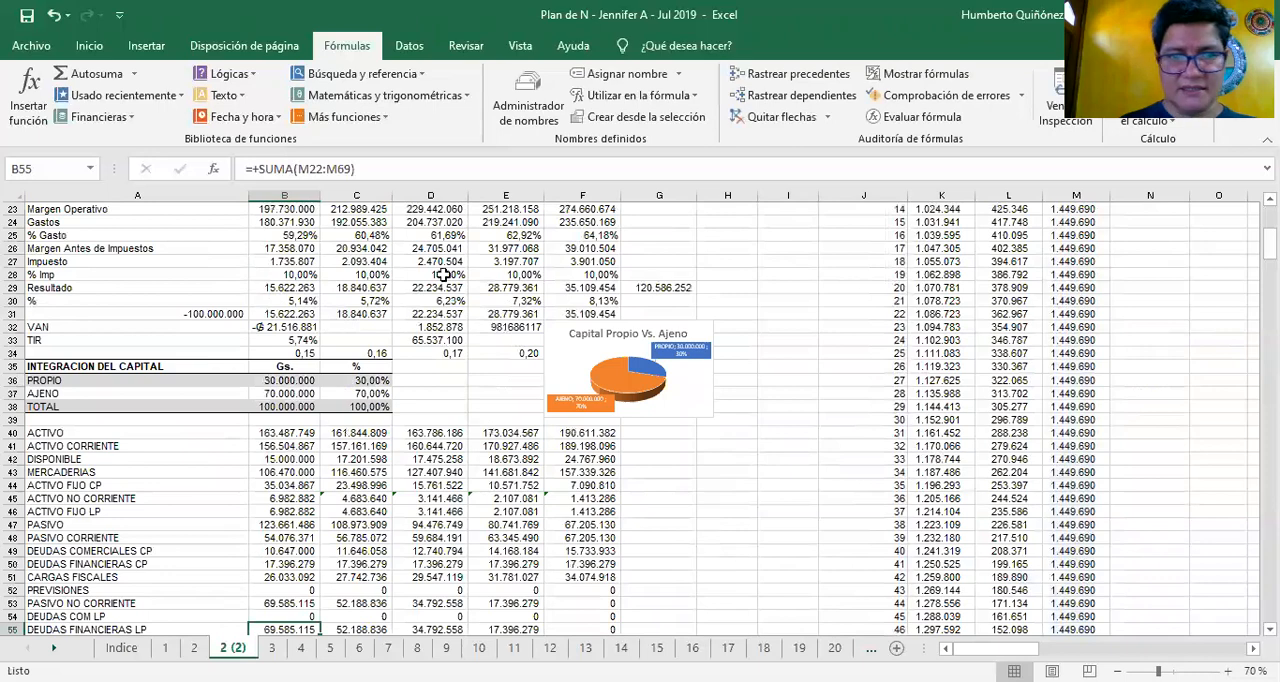
pyautogui.click(297, 282)
pyautogui.press('Up')
pyautogui.press('Up')
pyautogui.press('Up')
pyautogui.press('Up')
pyautogui.press('Up')
pyautogui.press('Up')
pyautogui.press('Up')
pyautogui.press('Up')
pyautogui.press('Up')
pyautogui.press('Up')
pyautogui.press('Up')
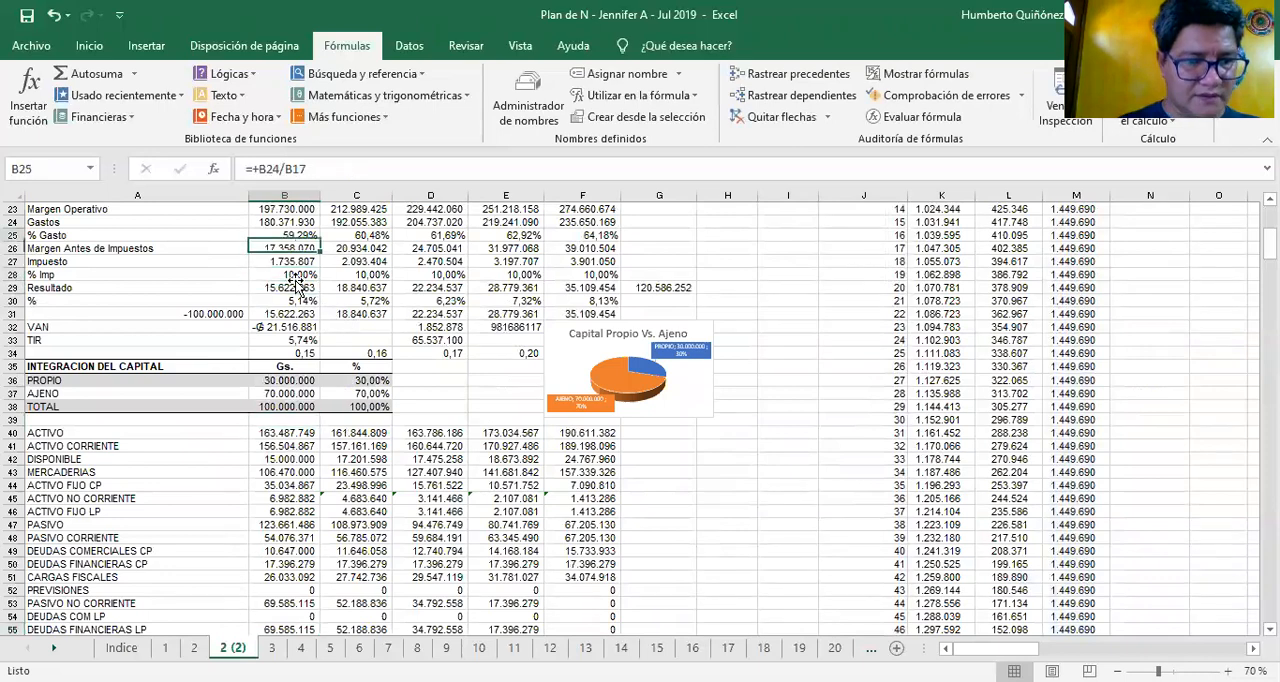
# Return to the balance sheet and recheck the DEUDAS FINANCIERAS CP formula in B50
pyautogui.press('Down')
pyautogui.press('Down')
pyautogui.press('Down')
pyautogui.press('Down')
pyautogui.press('Down')
pyautogui.press('Down')
pyautogui.press('Down')
pyautogui.press('Down')
pyautogui.press('Down')
pyautogui.press('Down')
pyautogui.press('Down')
pyautogui.press('Down')
pyautogui.press('Down')
pyautogui.press('Down')
pyautogui.press('Down')
pyautogui.press('Down')
pyautogui.press('Down')
pyautogui.press('Down')
pyautogui.press('Down')
pyautogui.press('Down')
pyautogui.press('Down')
pyautogui.press('Down')
pyautogui.press('Down')
pyautogui.press('Down')
pyautogui.press('Down')
pyautogui.press('Down')
pyautogui.press('Down')
pyautogui.press('Down')
pyautogui.press('Down')
pyautogui.press('Down')
pyautogui.press('Down')
pyautogui.press('Down')
pyautogui.press('Down')
pyautogui.press('Down')
pyautogui.press('Up')
pyautogui.press('Up')
pyautogui.press('Up')
pyautogui.press('Up')
pyautogui.press('Up')
pyautogui.press('Up')
pyautogui.press('Up')
pyautogui.press('Up')
pyautogui.press('Up')
pyautogui.press('Up')
pyautogui.press('Up')
pyautogui.press('Up')
pyautogui.press('Up')
pyautogui.press('Up')
pyautogui.press('F2')
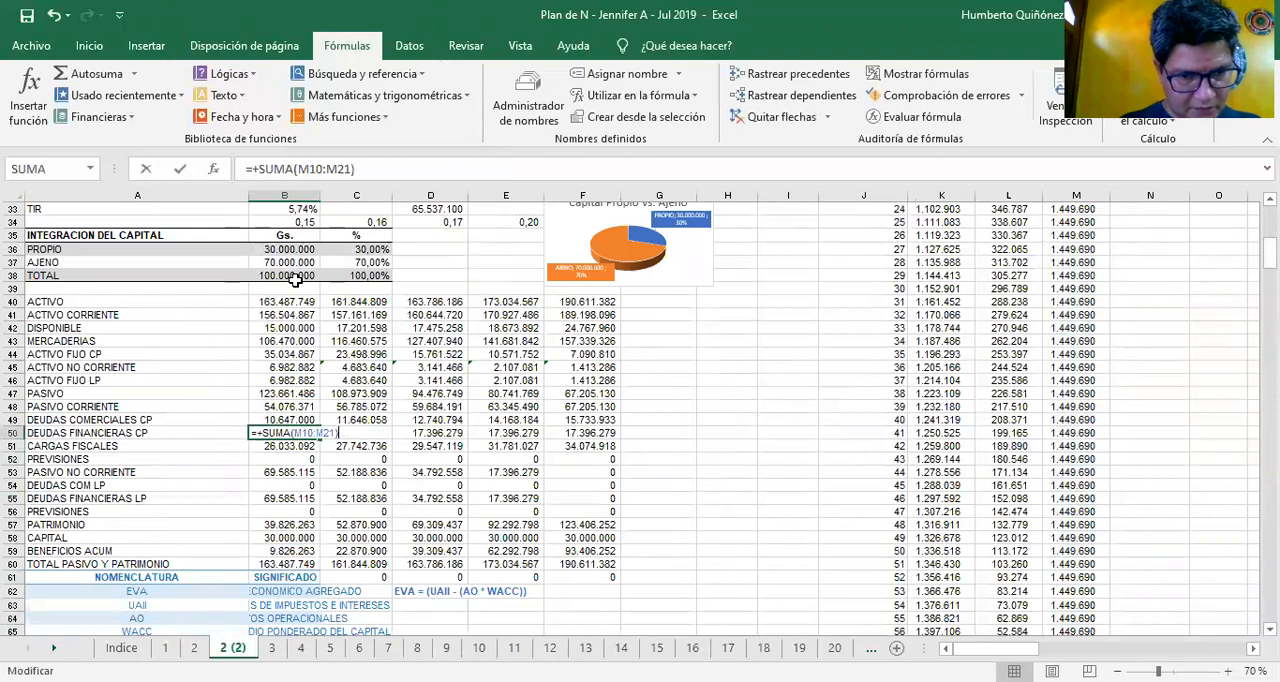
pyautogui.press('Escape')
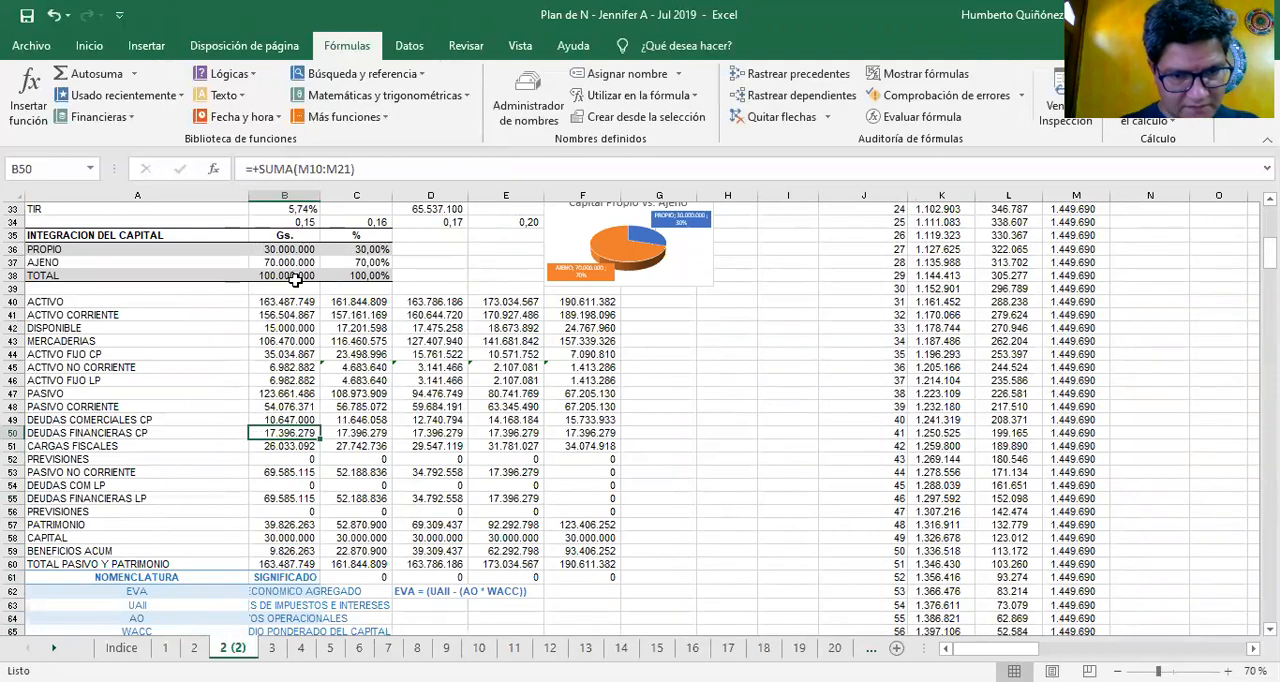
# Compare the year 1 formulas for DEUDAS FINANCIERAS LP in B55 and DEUDAS COMERCIALES CP in B49
pyautogui.press('Down')
pyautogui.press('Down')
pyautogui.press('Down')
pyautogui.press('Down')
pyautogui.press('Down')
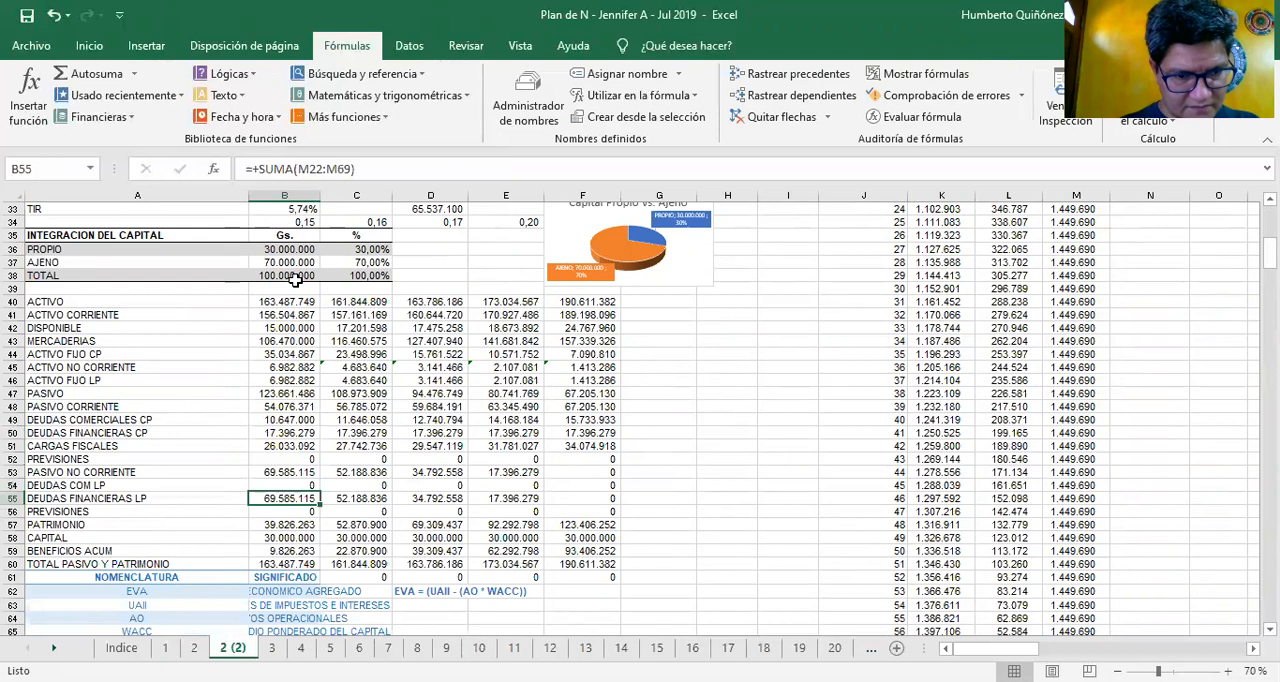
pyautogui.press('Up')
pyautogui.press('Up')
pyautogui.press('Up')
pyautogui.press('Up')
pyautogui.press('Up')
pyautogui.press('Up')
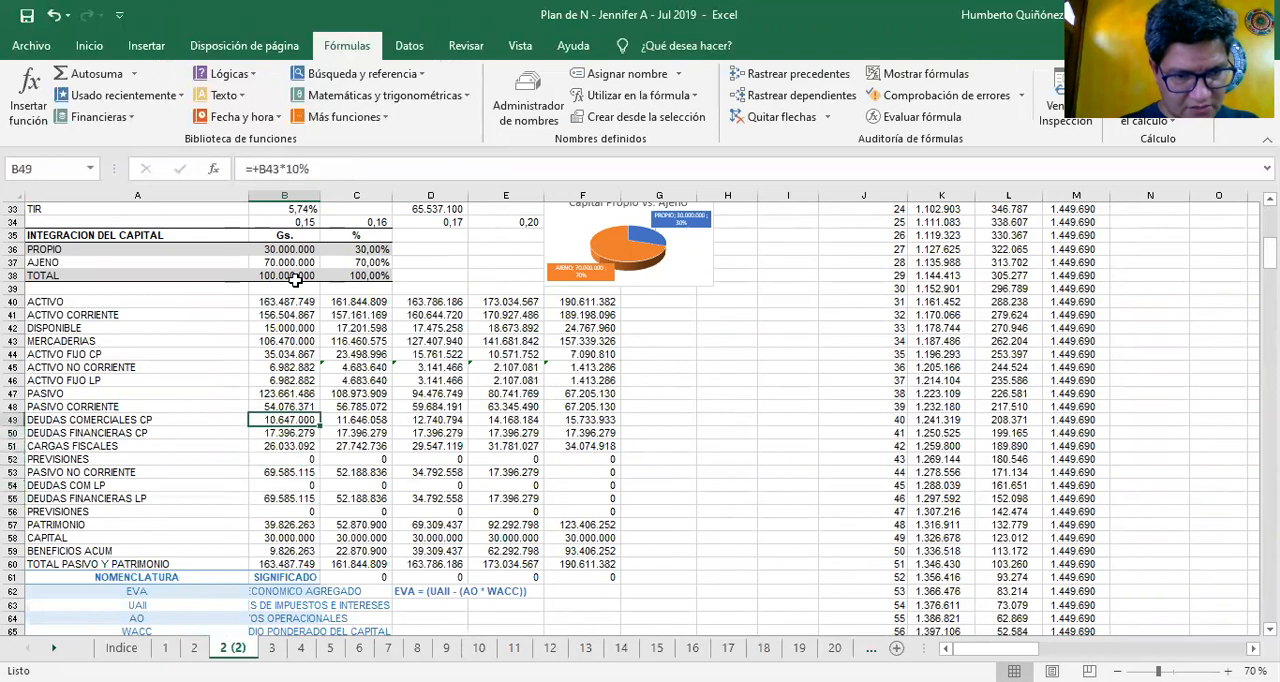
# Inspect the DEUDAS COMERCIALES CP formula in B49 and follow its reference up to MERCADERIAS in B43
pyautogui.press('F2')
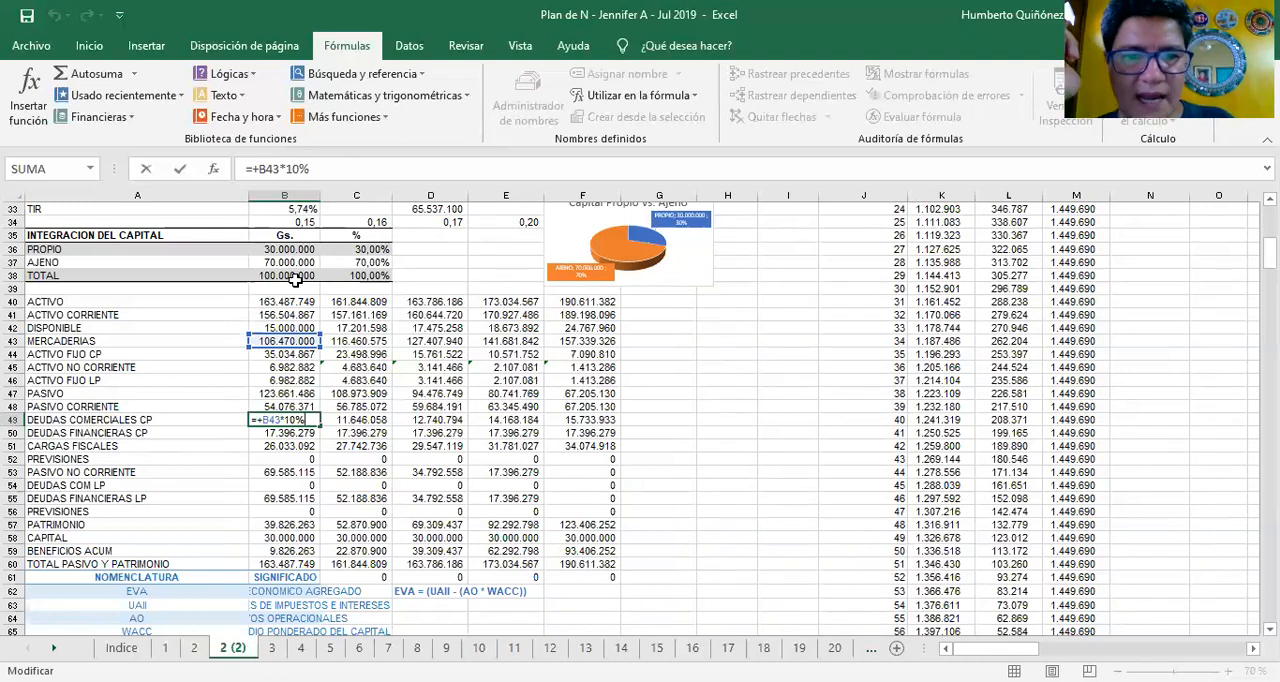
pyautogui.hotkey('ctrl', 'Return')
pyautogui.press('Up')
pyautogui.press('Up')
pyautogui.press('Up')
pyautogui.press('Up')
pyautogui.press('Up')
pyautogui.press('Up')
pyautogui.press('Up')
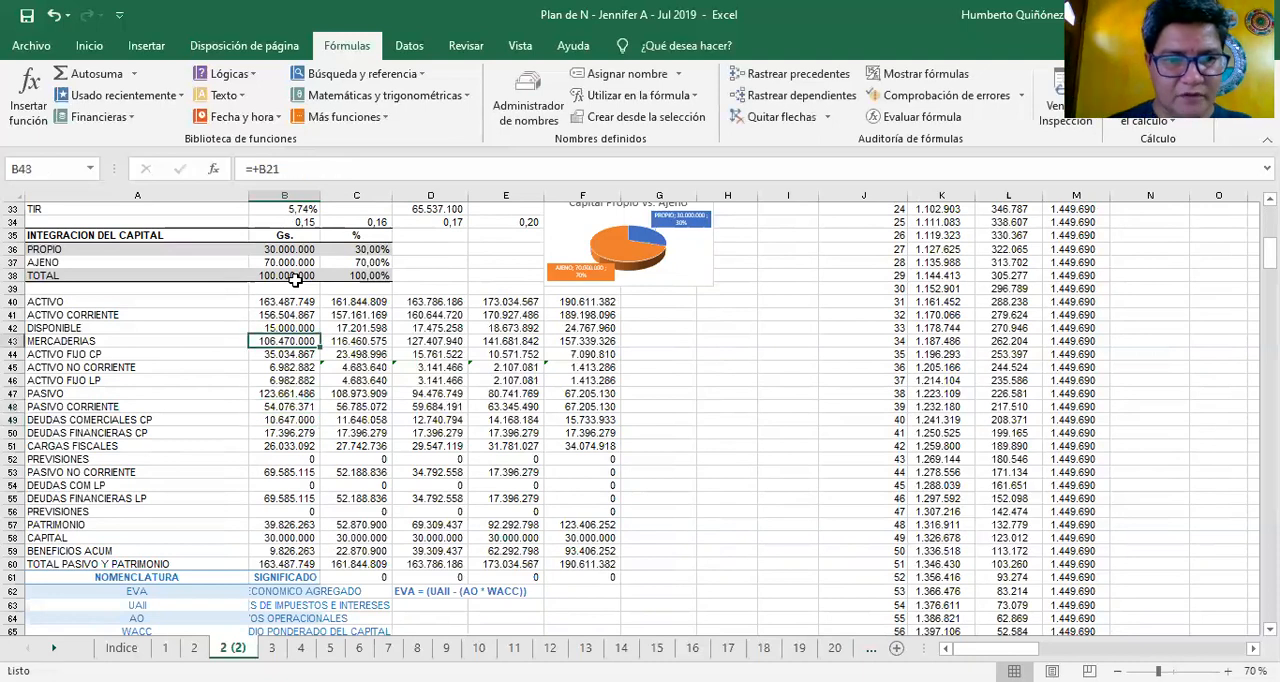
# Inspect the MERCADERIAS formula in B43 and trace its reference to the year 1 Costos in B21
pyautogui.press('Down')
pyautogui.write('=+B21')
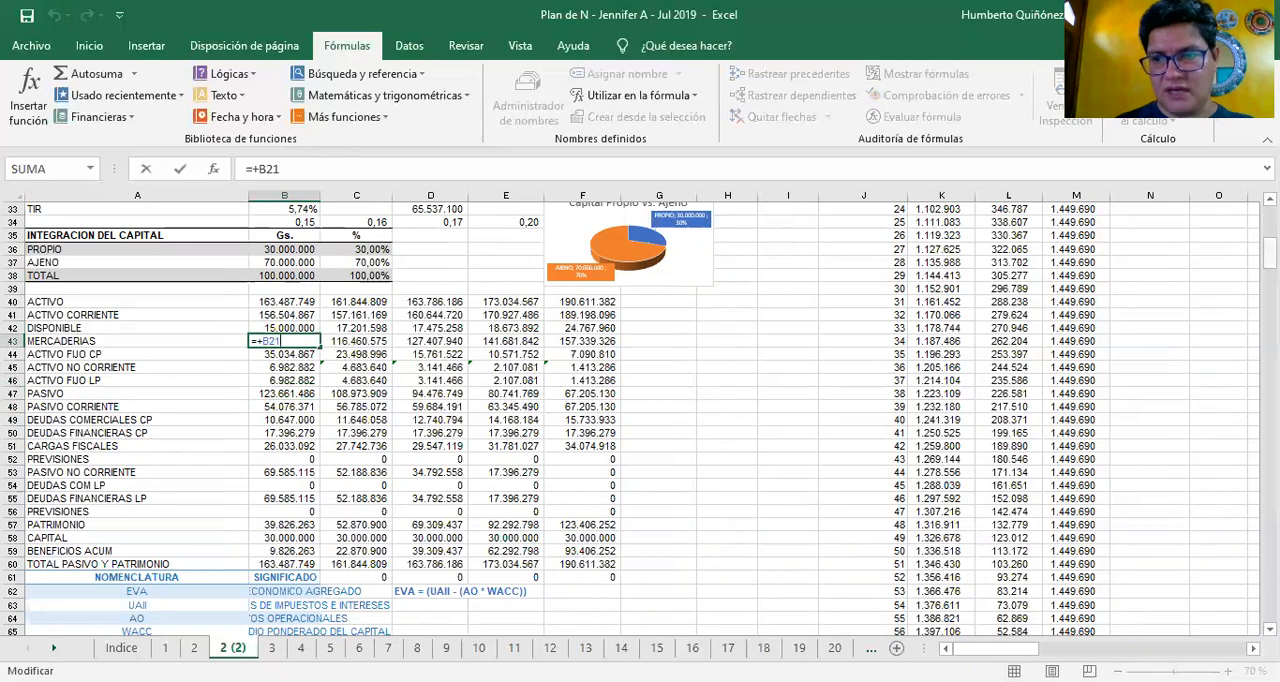
pyautogui.moveTo(1270, 256); pyautogui.dragTo(1270, 229)
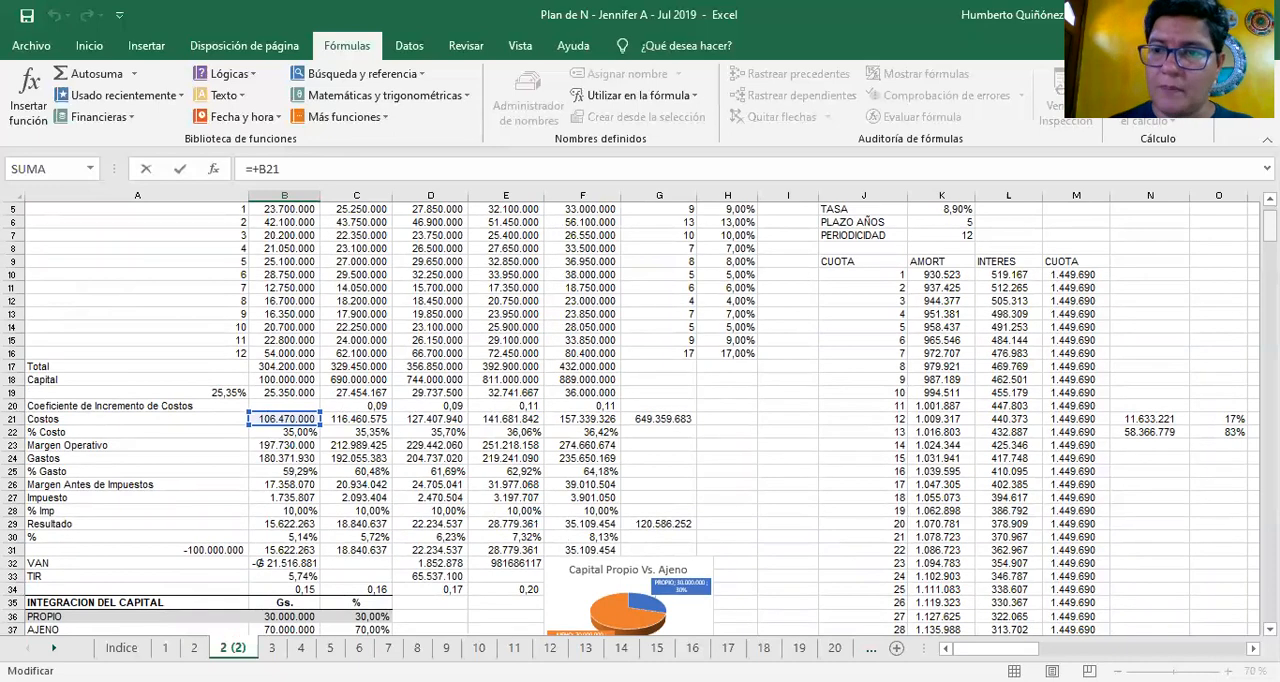
pyautogui.scroll(-3, 640, 418)
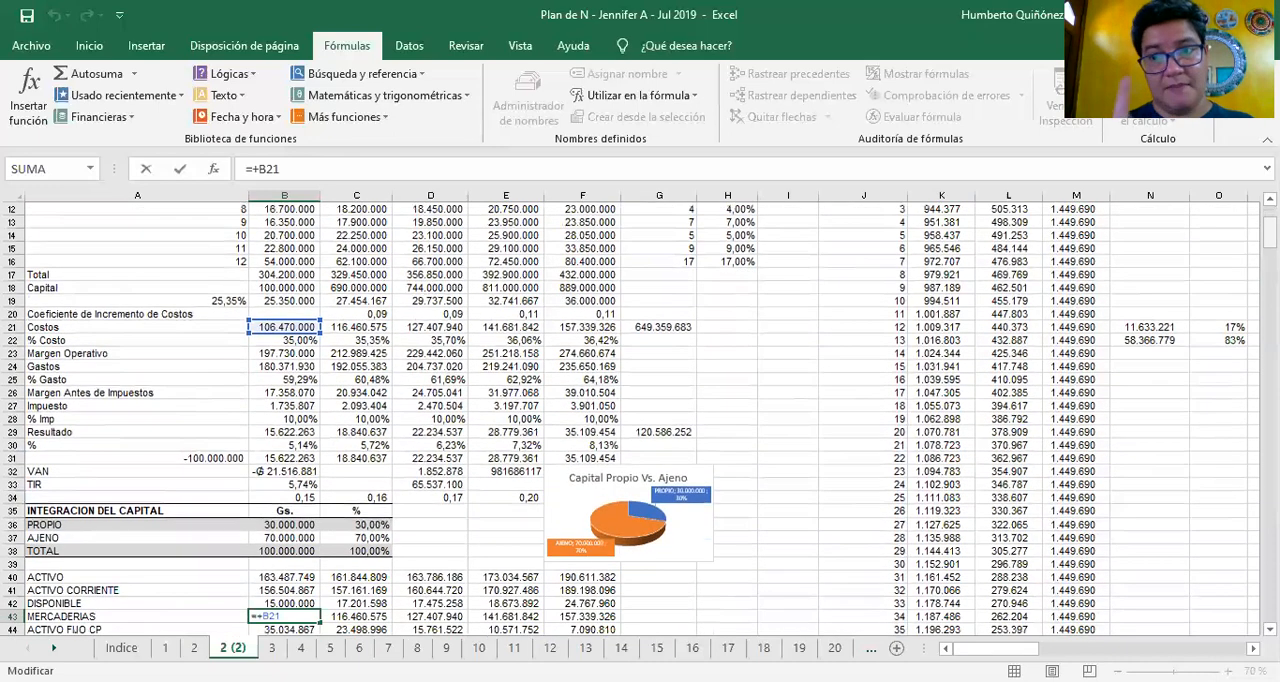
pyautogui.press('Return')
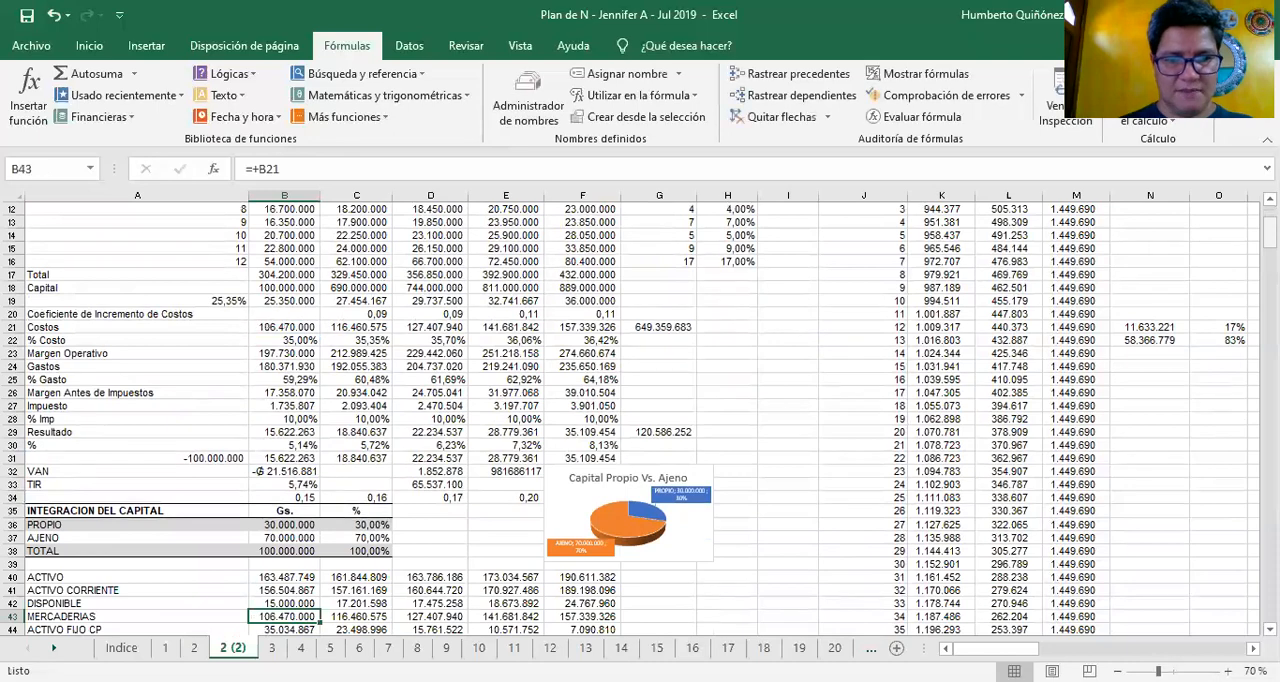
# Check the MERCADERIAS formulas in row 43 for the years after year 1
pyautogui.click(336, 617)
pyautogui.press('F2')
pyautogui.press('Escape')
pyautogui.press('Right')
pyautogui.press('F2')
pyautogui.press('Escape')
pyautogui.press('Right')
pyautogui.press('F2')
pyautogui.press('Escape')
pyautogui.press('F2')
pyautogui.press('Escape')
# Go back down to the current liabilities and recheck the year 1 DEUDAS COMERCIALES CP formula in B49
pyautogui.press('Left')
pyautogui.press('Left')
pyautogui.press('Left')
pyautogui.press('Left')
pyautogui.press('Down')
pyautogui.press('Down')
pyautogui.press('Down')
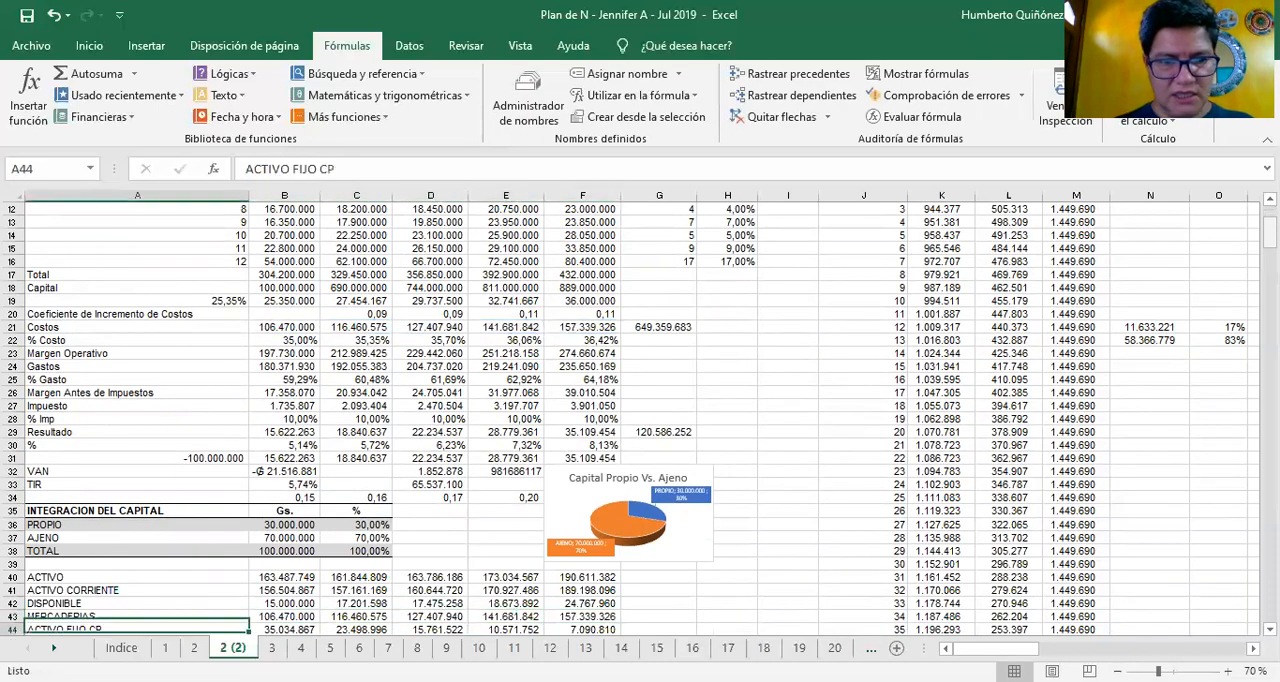
pyautogui.press('Down')
pyautogui.press('Down')
pyautogui.press('Right')
pyautogui.press('Down')
pyautogui.press('Down')
pyautogui.press('Down')
pyautogui.press('Down')
pyautogui.press('Down')
pyautogui.press('Down')
pyautogui.press('Down')
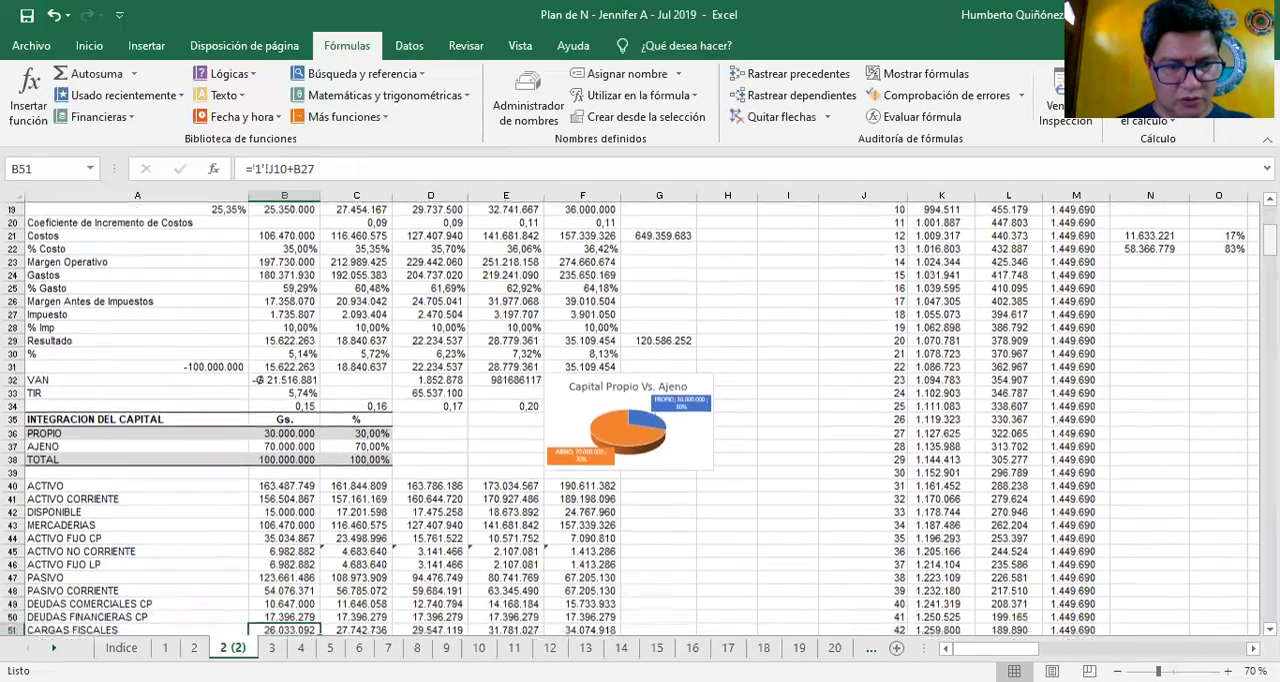
pyautogui.press('Up')
pyautogui.press('Up')
pyautogui.press('Up')
pyautogui.press('Up')
pyautogui.press('Up')
pyautogui.press('Up')
pyautogui.press('Up')
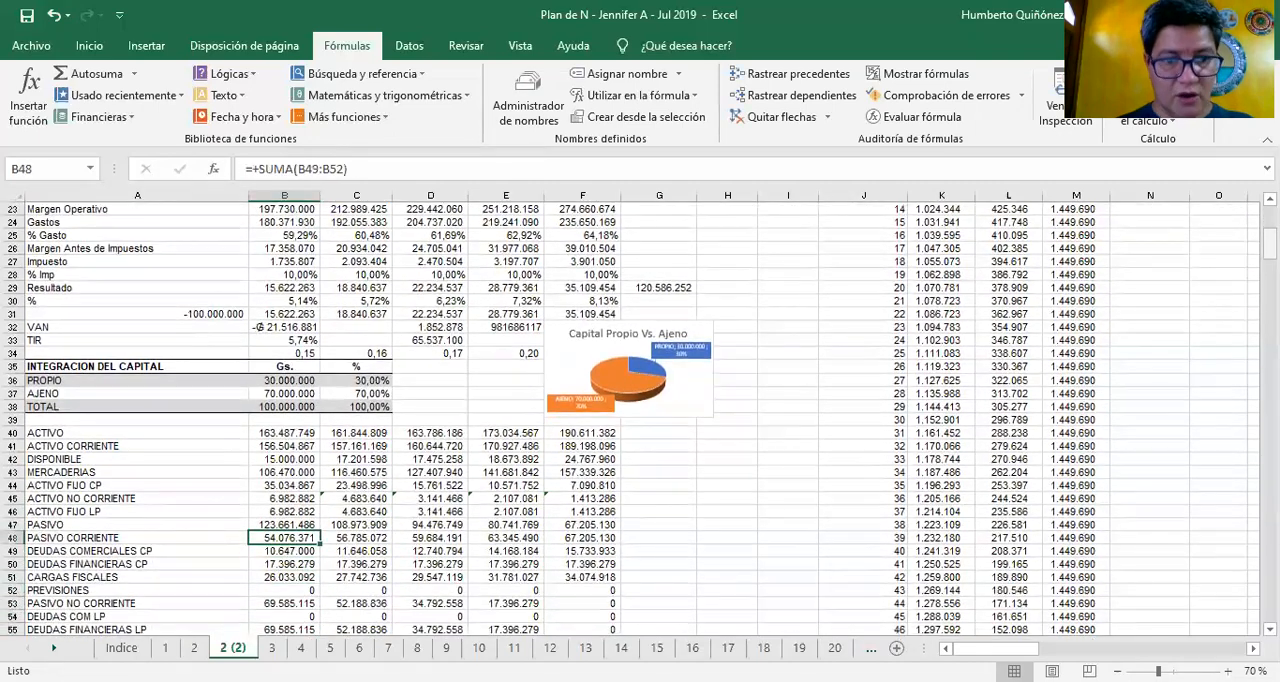
pyautogui.press('Down')
pyautogui.press('F2')
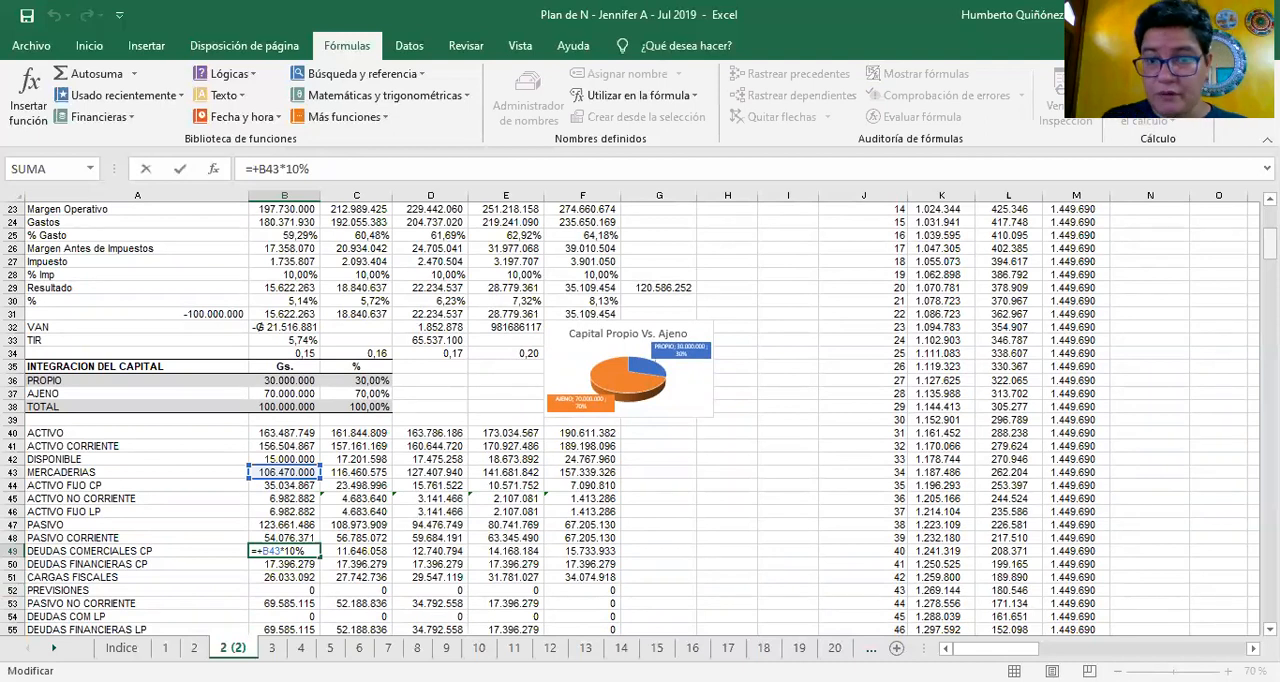
pyautogui.press('Return')
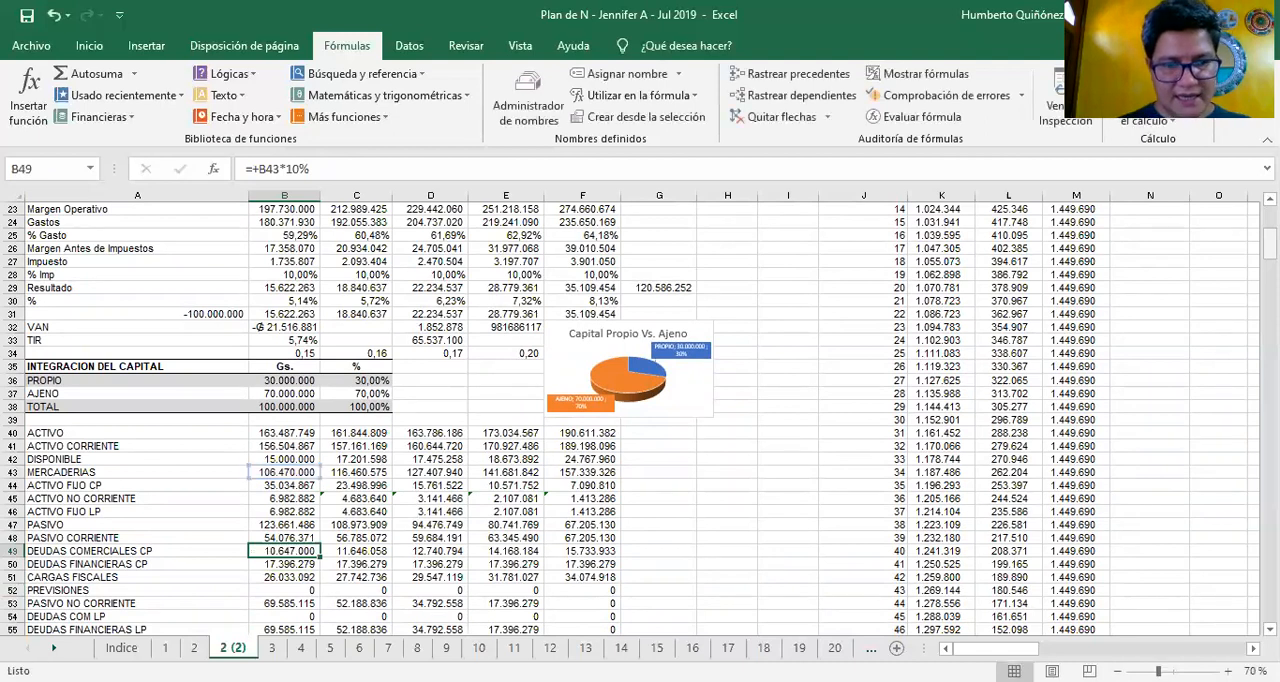
# Inspect the PASIVO CORRIENTE sum in B48 and the liability rows it covers
pyautogui.press('Up')
pyautogui.press('Up')
pyautogui.press('F2')
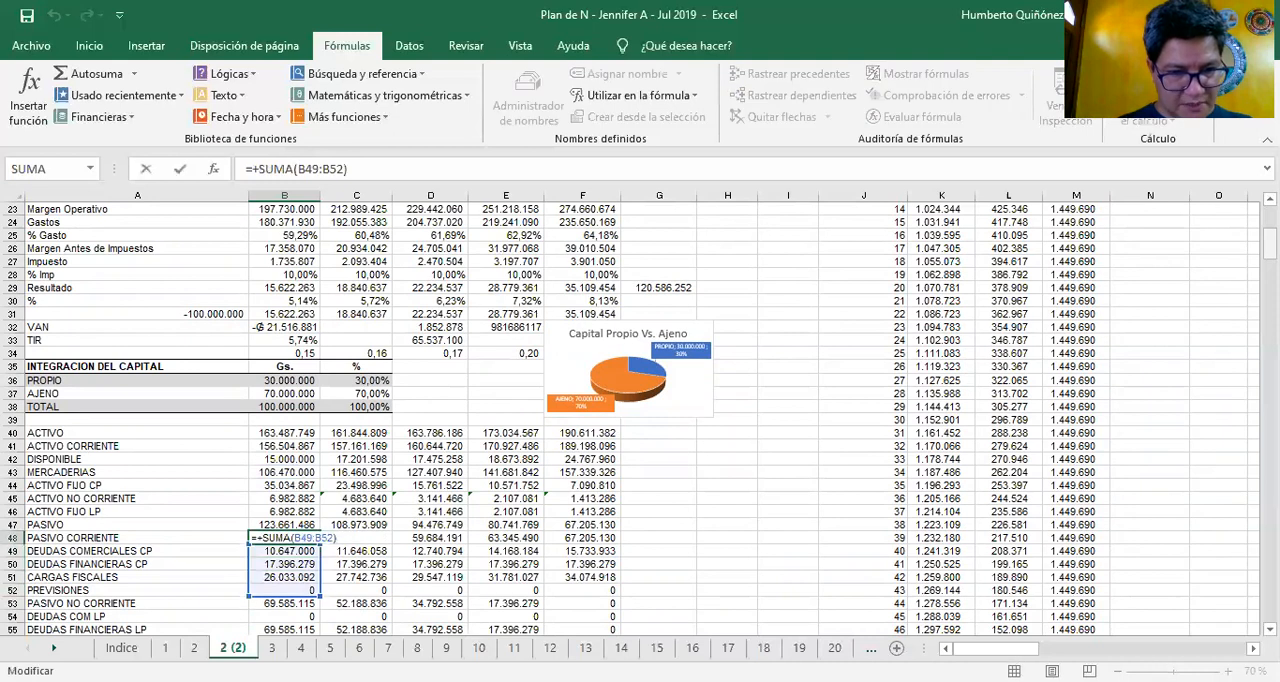
pyautogui.press('Escape')
pyautogui.press('Down')
pyautogui.press('Down')
pyautogui.press('Down')
pyautogui.press('Up')
pyautogui.press('Up')
pyautogui.press('Up')
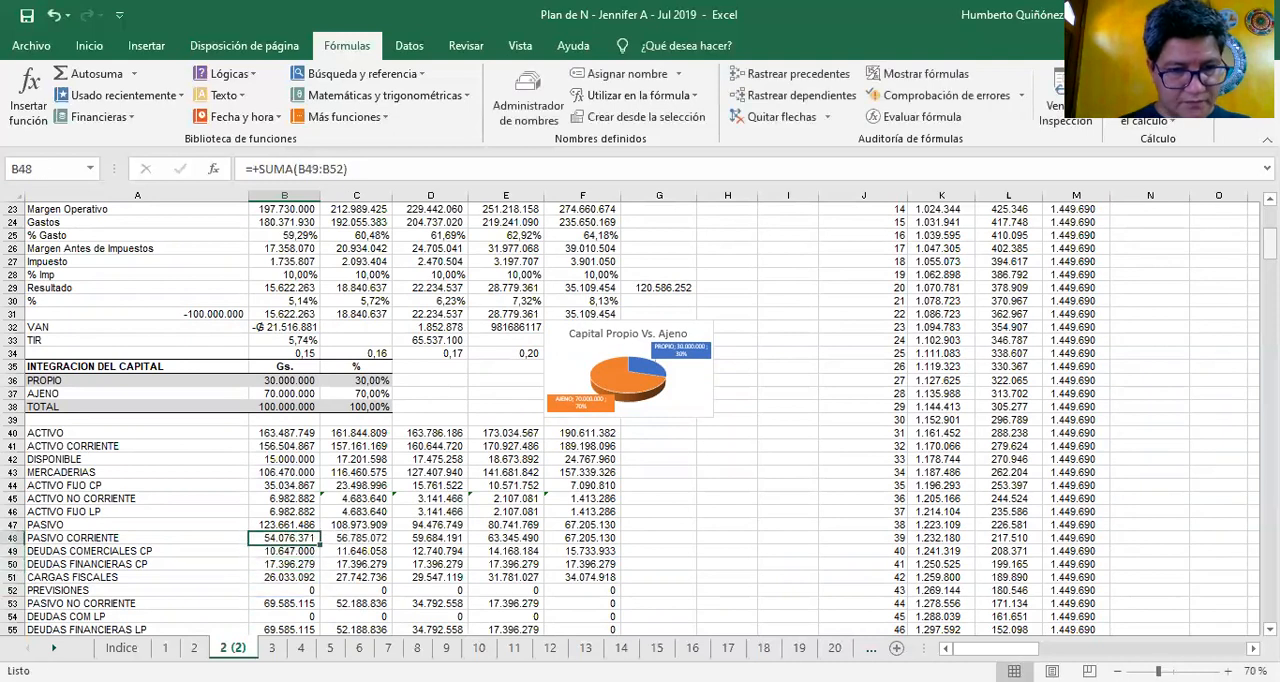
pyautogui.press('F2')
pyautogui.press('Escape')
# Review the year 1 formulas of DEUDAS COMERCIALES CP in B49 and DEUDAS FINANCIERAS CP in B50
pyautogui.press('Down')
pyautogui.press('Down')
pyautogui.press('Down')
pyautogui.press('Up')
pyautogui.press('Up')
pyautogui.press('Left')
pyautogui.press('Right')
pyautogui.press('F2')
pyautogui.press('Escape')
pyautogui.press('Down')
pyautogui.press('Left')
pyautogui.press('Right')
pyautogui.press('F2')
pyautogui.press('Escape')
# Inspect the CARGAS FISCALES formula in B51 and its link to Impuesto in B27, plus the PREVISIONES cell below
pyautogui.press('Down')
pyautogui.press('Left')
pyautogui.press('Right')
pyautogui.press('F2')
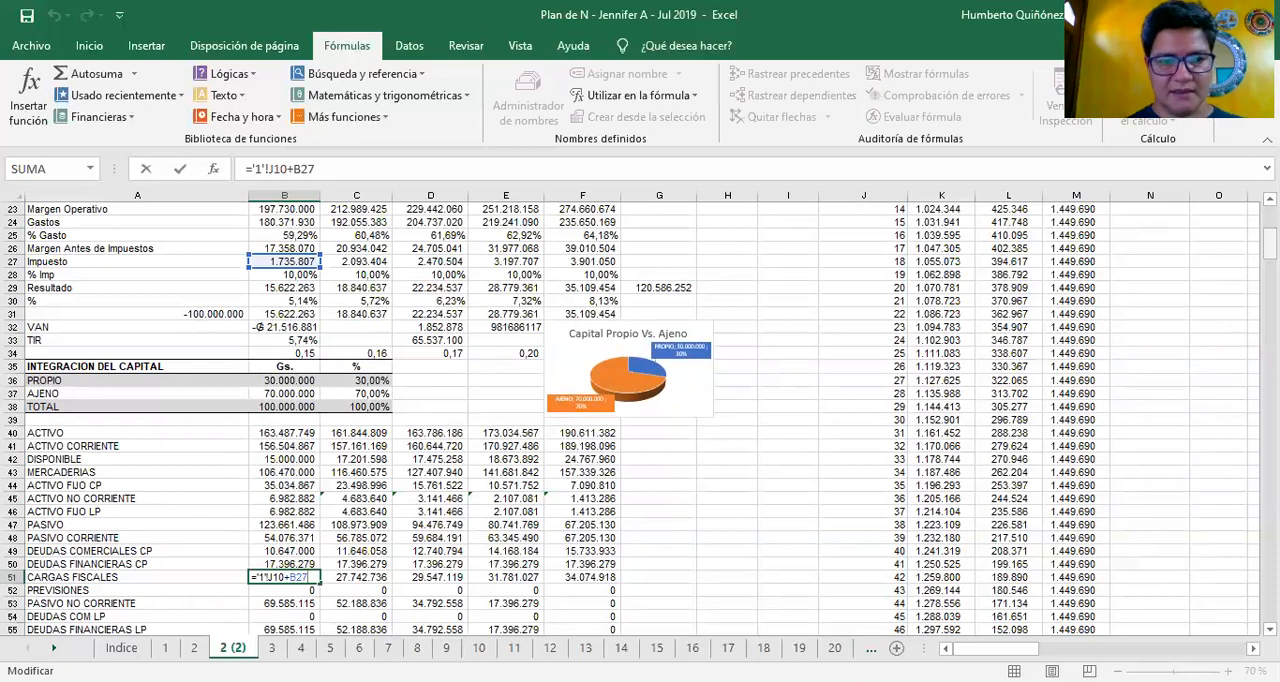
pyautogui.hotkey('ctrl', 'Return')
pyautogui.press('Down')
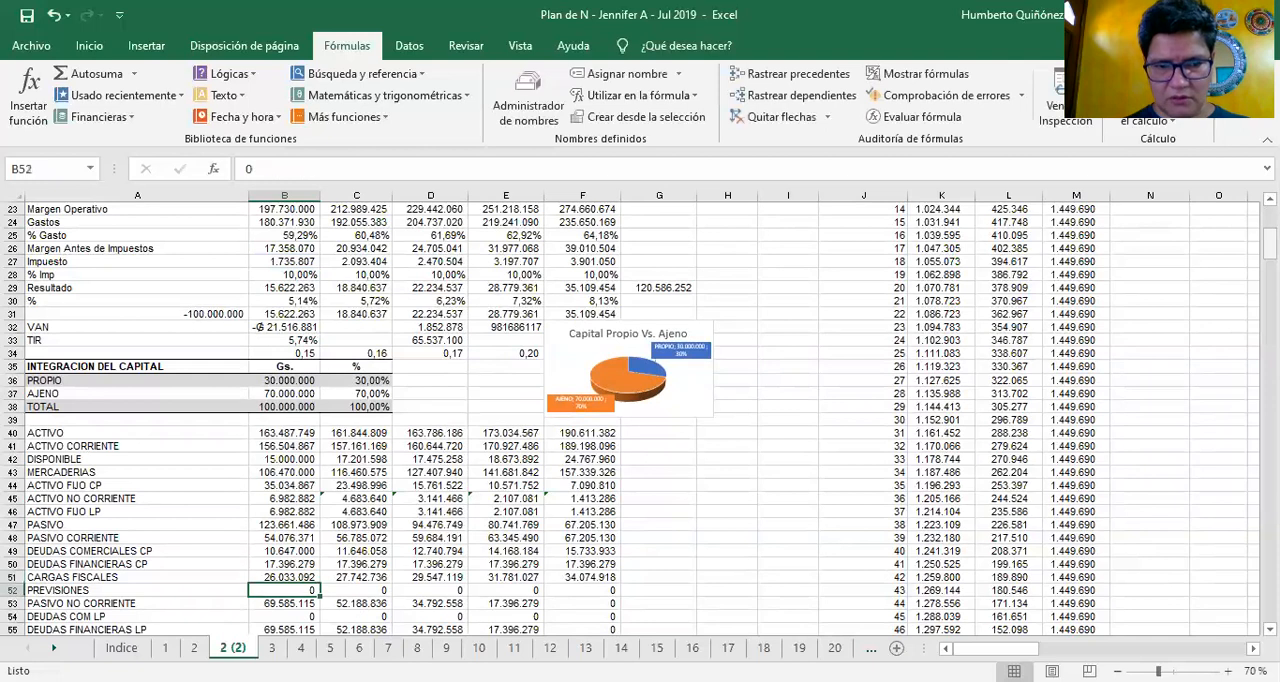
# Look along the CARGAS FISCALES row across the projected years, ending back at year 1
pyautogui.press('Up')
pyautogui.press('Right')
pyautogui.press('Right')
pyautogui.press('Right')
pyautogui.press('Right')
pyautogui.press('Left')
pyautogui.press('Left')
pyautogui.press('Left')
pyautogui.press('Left')
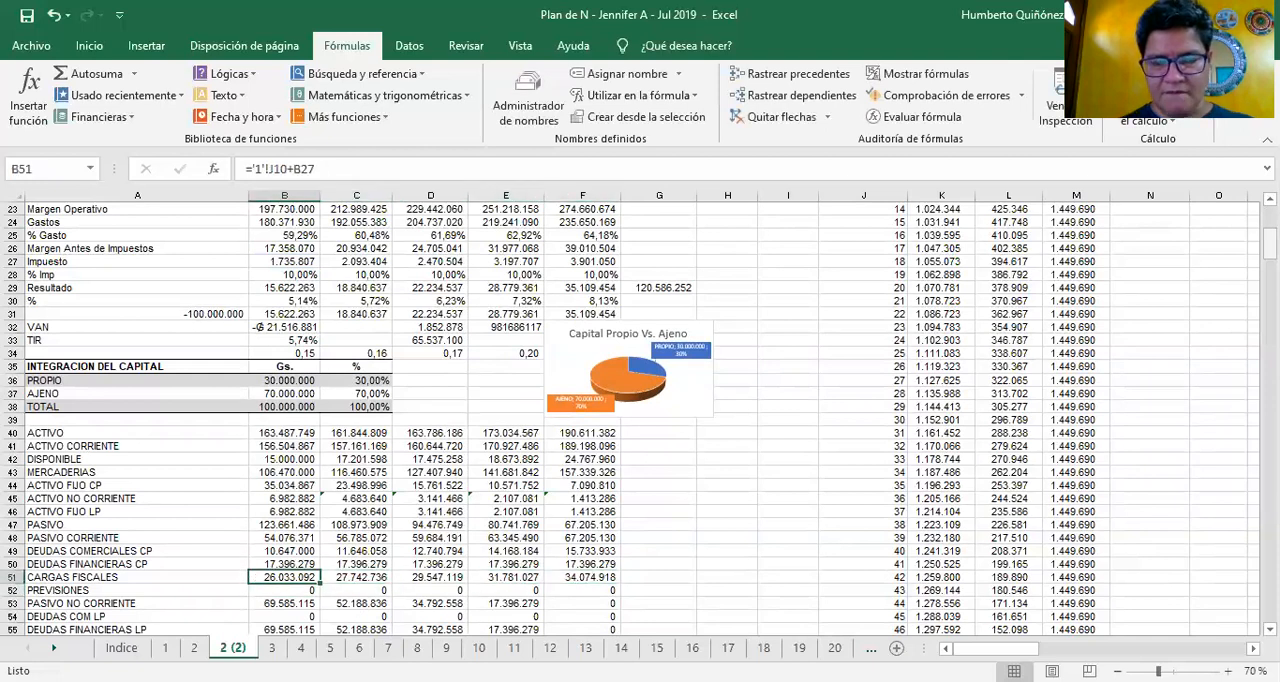
pyautogui.press('Right')
pyautogui.press('Right')
pyautogui.press('Right')
pyautogui.press('Right')
pyautogui.press('Right')
pyautogui.press('Right')
pyautogui.press('Right')
pyautogui.press('Right')
pyautogui.press('Right')
pyautogui.press('Right')
pyautogui.press('Right')
pyautogui.press('Right')
pyautogui.press('Right')
pyautogui.press('Left')
pyautogui.press('Left')
pyautogui.press('Left')
# Look over the loan table's INTERES column and the WACC, EVA and ROI sections further down the sheet
pyautogui.hotkey('ctrl', 'Up')
pyautogui.hotkey('ctrl', 'Up')
pyautogui.press('Down')
pyautogui.press('Down')
pyautogui.press('Down')
pyautogui.press('Down')
pyautogui.press('Down')
pyautogui.press('Down')
pyautogui.press('Down')
pyautogui.press('Down')
pyautogui.press('Down')
pyautogui.press('Down')
pyautogui.press('Down')
pyautogui.press('Down')
pyautogui.press('Down')
pyautogui.press('Down')
pyautogui.press('Down')
pyautogui.press('Down')
pyautogui.press('Down')
pyautogui.press('Down')
pyautogui.press('Down')
pyautogui.press('Down')
pyautogui.press('Down')
pyautogui.press('Down')
pyautogui.press('Down')
pyautogui.press('Down')
pyautogui.press('Down')
pyautogui.press('Down')
pyautogui.press('Down')
pyautogui.press('Down')
pyautogui.press('Down')
pyautogui.press('Down')
pyautogui.press('Down')
pyautogui.press('Down')
pyautogui.press('Down')
pyautogui.press('Down')
pyautogui.press('Down')
pyautogui.press('Down')
pyautogui.press('Down')
pyautogui.press('Down')
pyautogui.press('Down')
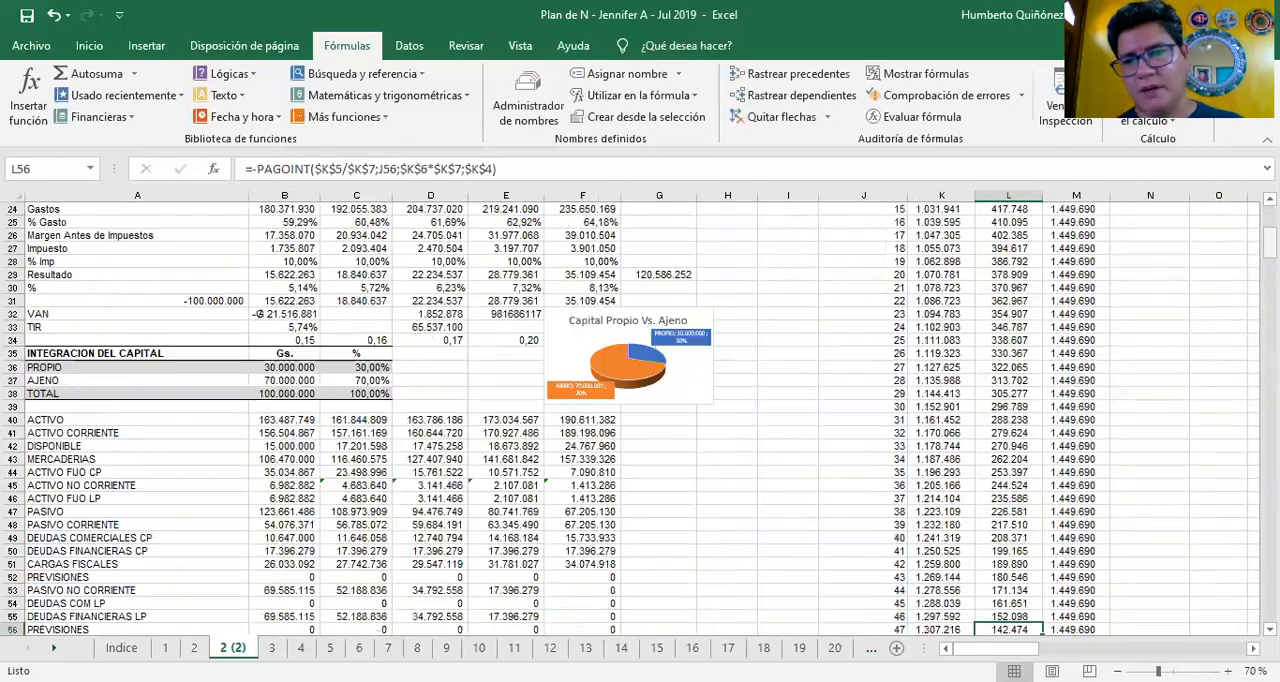
pyautogui.press('Down')
pyautogui.press('Down')
pyautogui.press('Down')
pyautogui.press('Down')
pyautogui.press('Down')
pyautogui.press('Down')
pyautogui.press('Down')
pyautogui.press('Down')
pyautogui.press('Down')
pyautogui.press('Down')
pyautogui.press('Down')
pyautogui.press('Down')
pyautogui.press('Down')
pyautogui.press('Down')
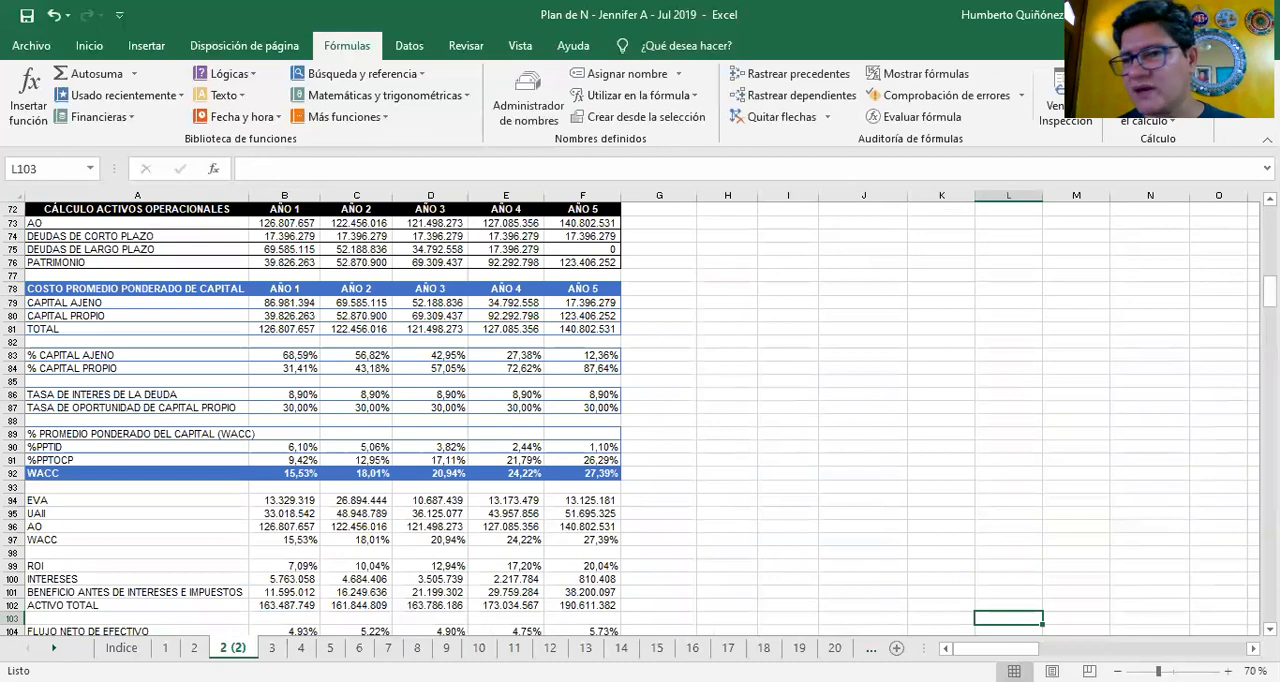
pyautogui.press('Down')
pyautogui.press('Down')
pyautogui.press('Down')
pyautogui.press('Down')
pyautogui.press('Down')
pyautogui.press('Down')
pyautogui.hotkey('ctrl', 'Up')
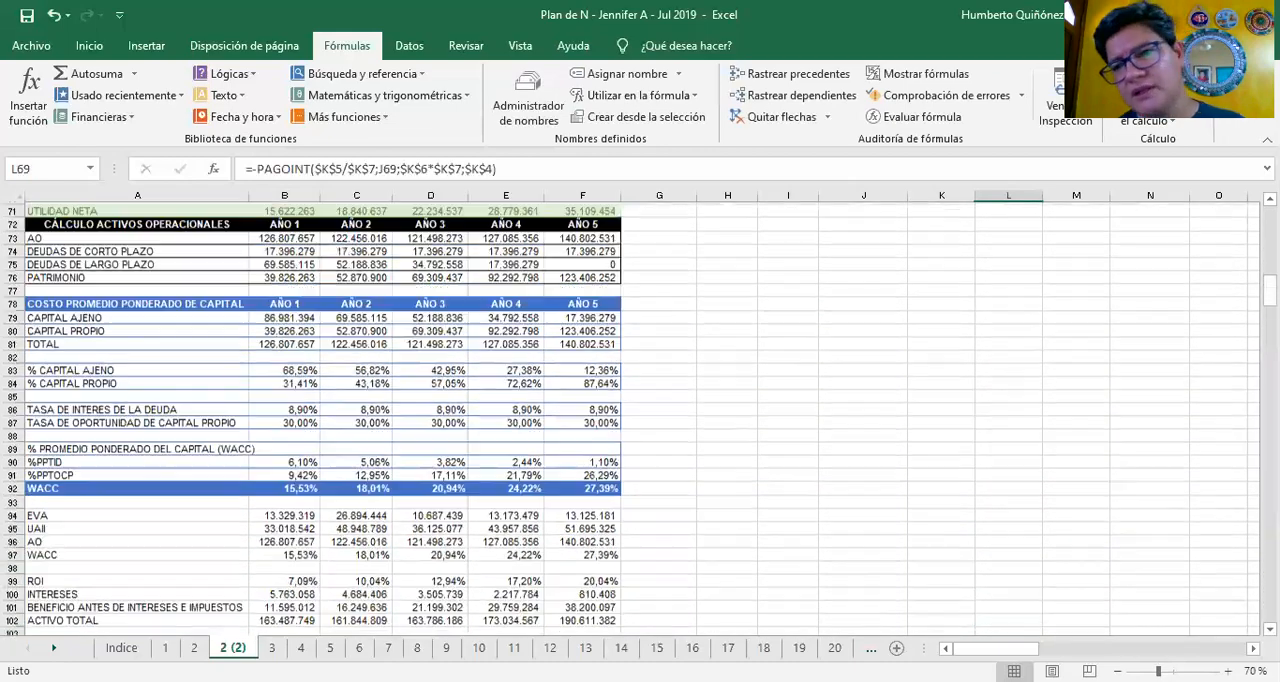
pyautogui.hotkey('ctrl', 'Up')
pyautogui.hotkey('ctrl', 'Up')
# Look over the monthly percentage table for AÑO 1 to AÑO 5 beside the loan table
pyautogui.press('Right')
pyautogui.press('Right')
pyautogui.press('Right')
pyautogui.press('Right')
pyautogui.press('Right')
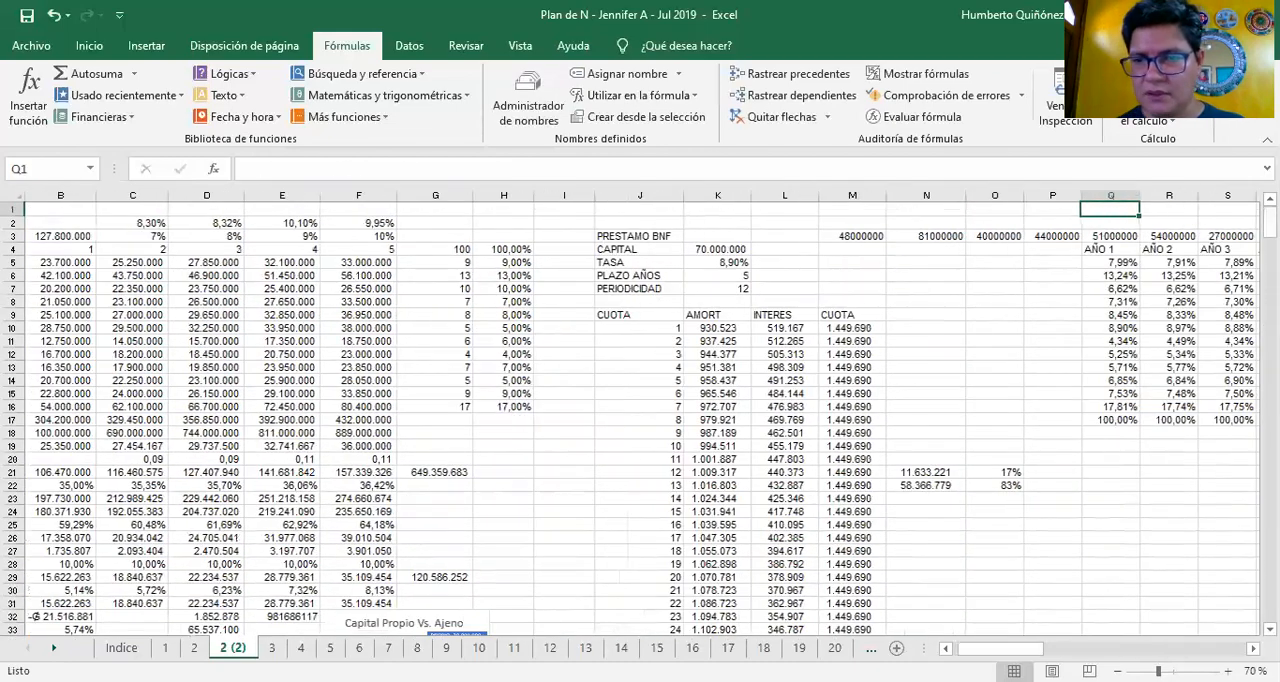
pyautogui.press('Right')
pyautogui.press('Right')
pyautogui.press('Right')
pyautogui.press('Right')
pyautogui.press('Right')
pyautogui.press('Right')
pyautogui.press('Left')
pyautogui.press('Left')
pyautogui.press('Left')
pyautogui.press('Left')
pyautogui.press('Left')
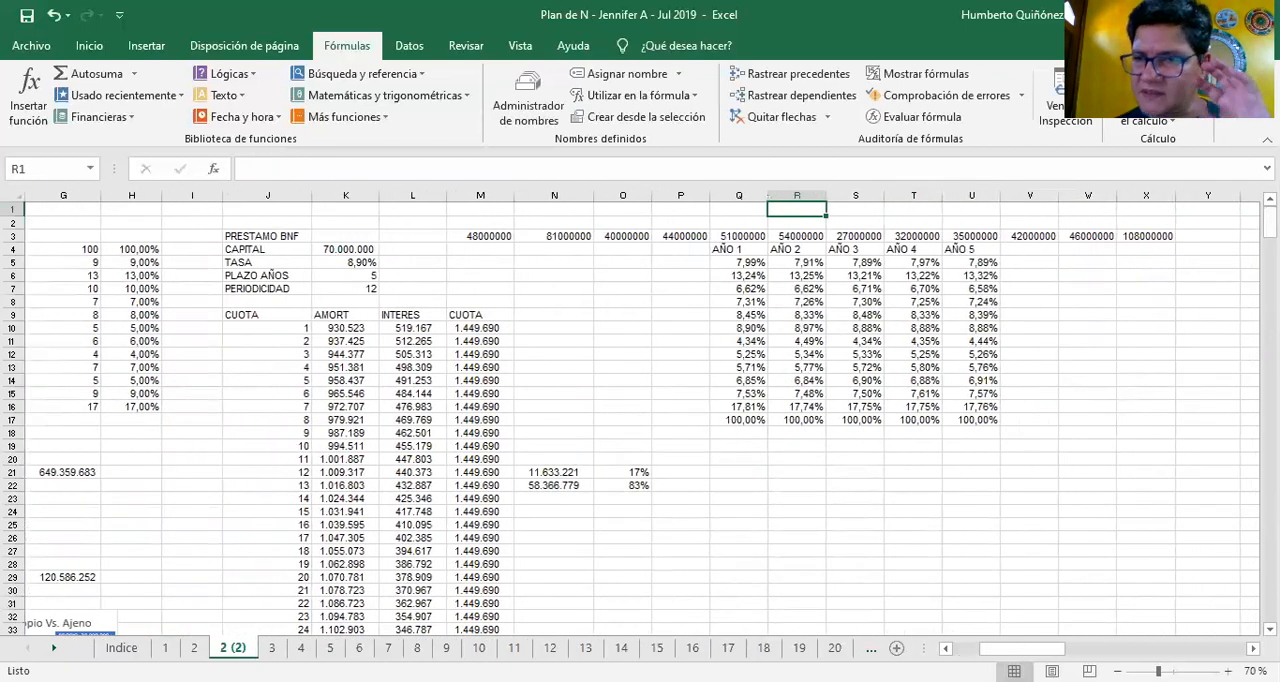
pyautogui.press('Left')
pyautogui.press('Down')
pyautogui.press('Down')
pyautogui.press('Down')
pyautogui.press('Down')
pyautogui.press('Down')
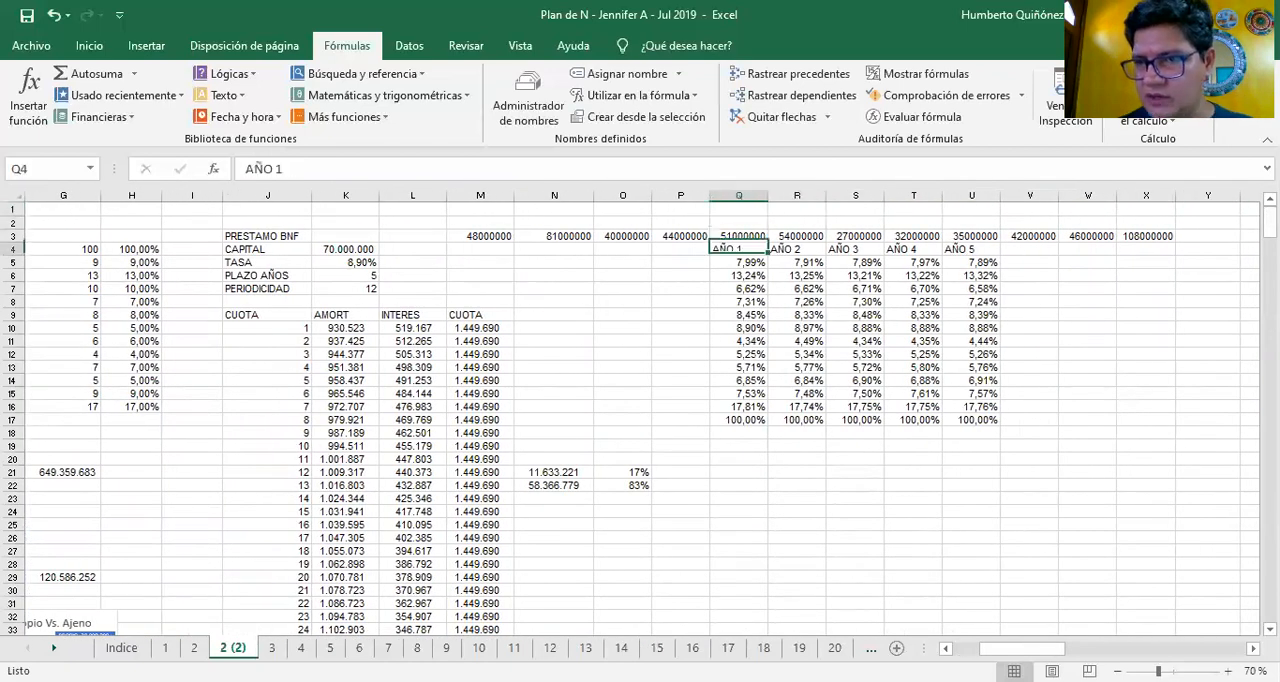
pyautogui.press('Down')
pyautogui.press('Down')
pyautogui.press('Down')
pyautogui.press('Down')
pyautogui.press('Down')
pyautogui.press('Down')
pyautogui.press('Down')
pyautogui.press('Down')
pyautogui.press('Down')
pyautogui.press('Down')
pyautogui.press('Down')
pyautogui.hotkey('ctrl', 'Up')
pyautogui.press('Up')
pyautogui.press('Up')
# Examine the monthly calculation blocks down column Q to row 176, ending back at the top of the sheet
pyautogui.hotkey('ctrl', 'Down')
pyautogui.hotkey('ctrl', 'Down')
pyautogui.hotkey('ctrl', 'Down')
pyautogui.hotkey('ctrl', 'Down')
pyautogui.hotkey('ctrl', 'Down')
pyautogui.hotkey('ctrl', 'Down')
pyautogui.hotkey('ctrl', 'Down')
pyautogui.press('Down')
pyautogui.press('Down')
pyautogui.press('Down')
pyautogui.press('Down')
pyautogui.press('Down')
pyautogui.press('Down')
pyautogui.press('Down')
pyautogui.press('Down')
pyautogui.press('Down')
pyautogui.press('Down')
pyautogui.press('Down')
pyautogui.press('Down')
pyautogui.press('Down')
pyautogui.press('Down')
pyautogui.press('Down')
pyautogui.press('Down')
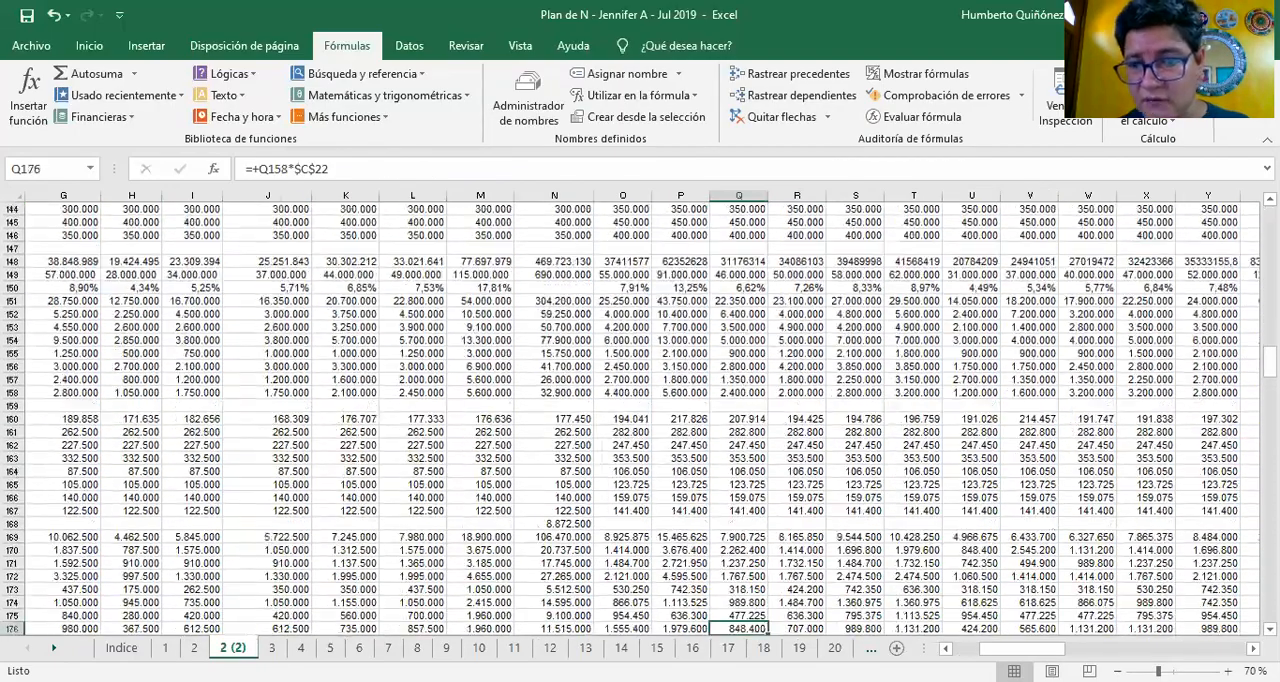
pyautogui.hotkey('ctrl', 'Down')
pyautogui.hotkey('ctrl', 'Up')
pyautogui.hotkey('ctrl', 'Up')
pyautogui.hotkey('ctrl', 'Up')
pyautogui.hotkey('ctrl', 'Up')
pyautogui.hotkey('ctrl', 'Up')
pyautogui.hotkey('ctrl', 'Up')
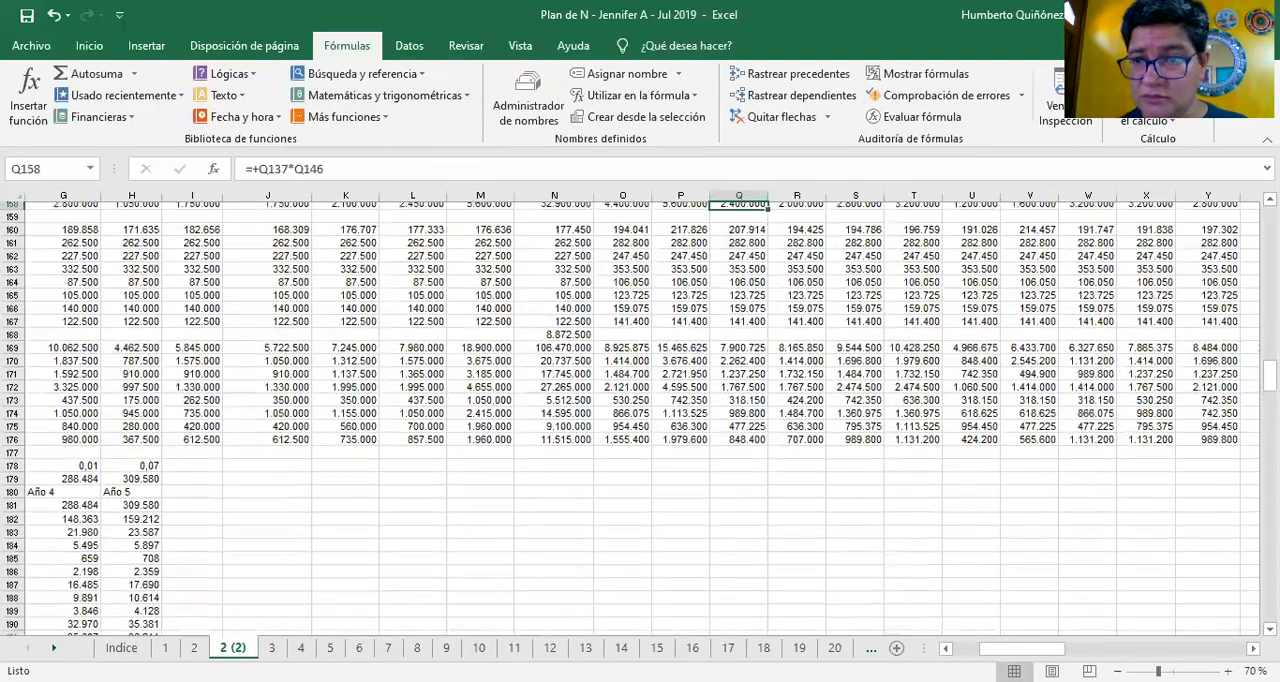
pyautogui.hotkey('ctrl', 'Up')
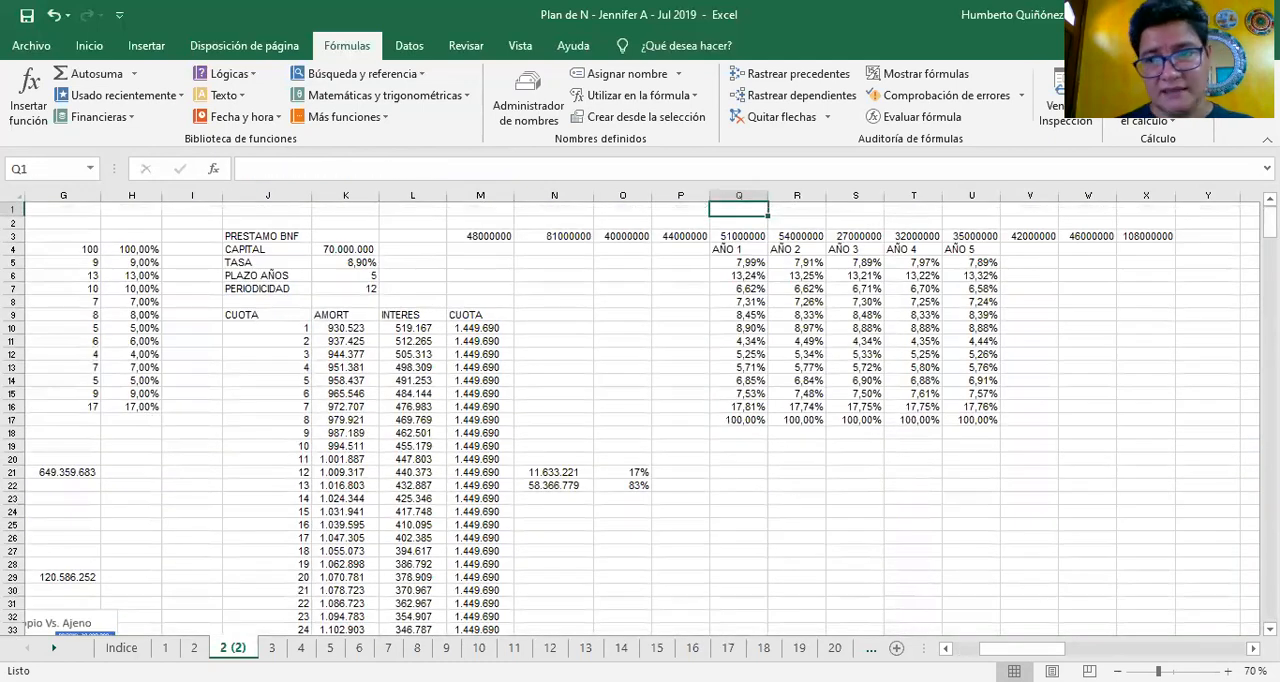
# Return to column A of the sheet and follow the link in A1 to the Indice sheet
pyautogui.hotkey('ctrl', 'Left')
pyautogui.press('Down')
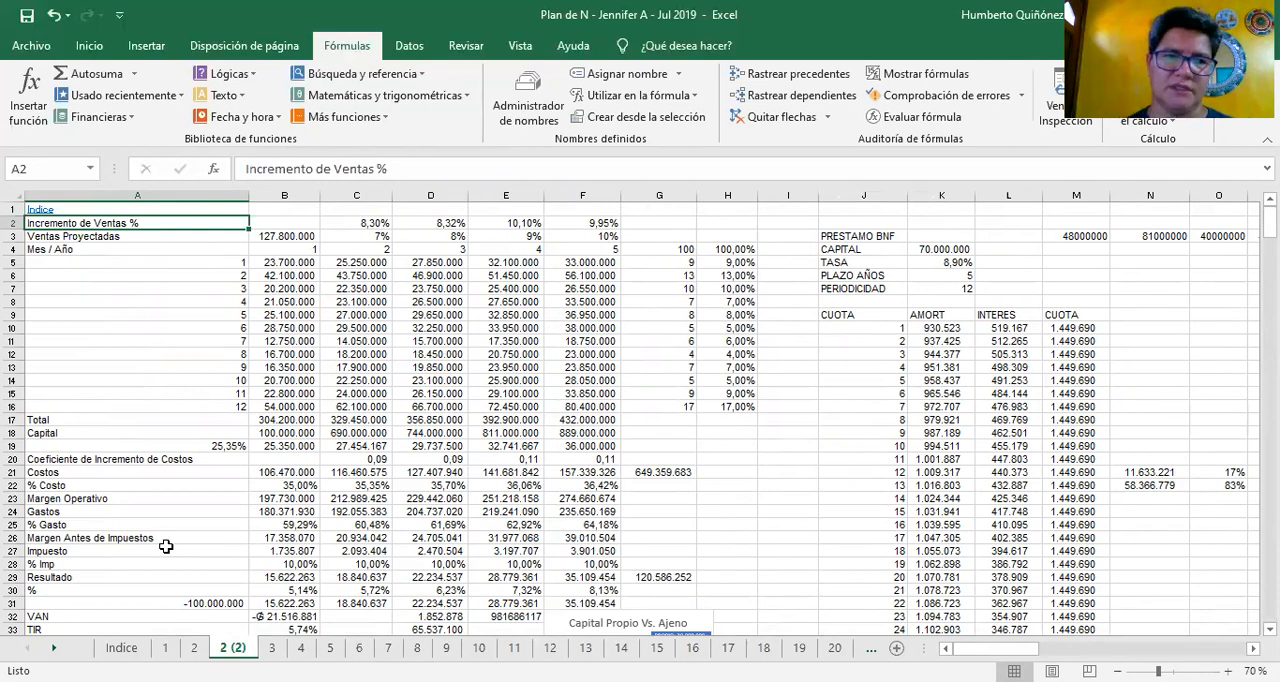
pyautogui.click(41, 211)
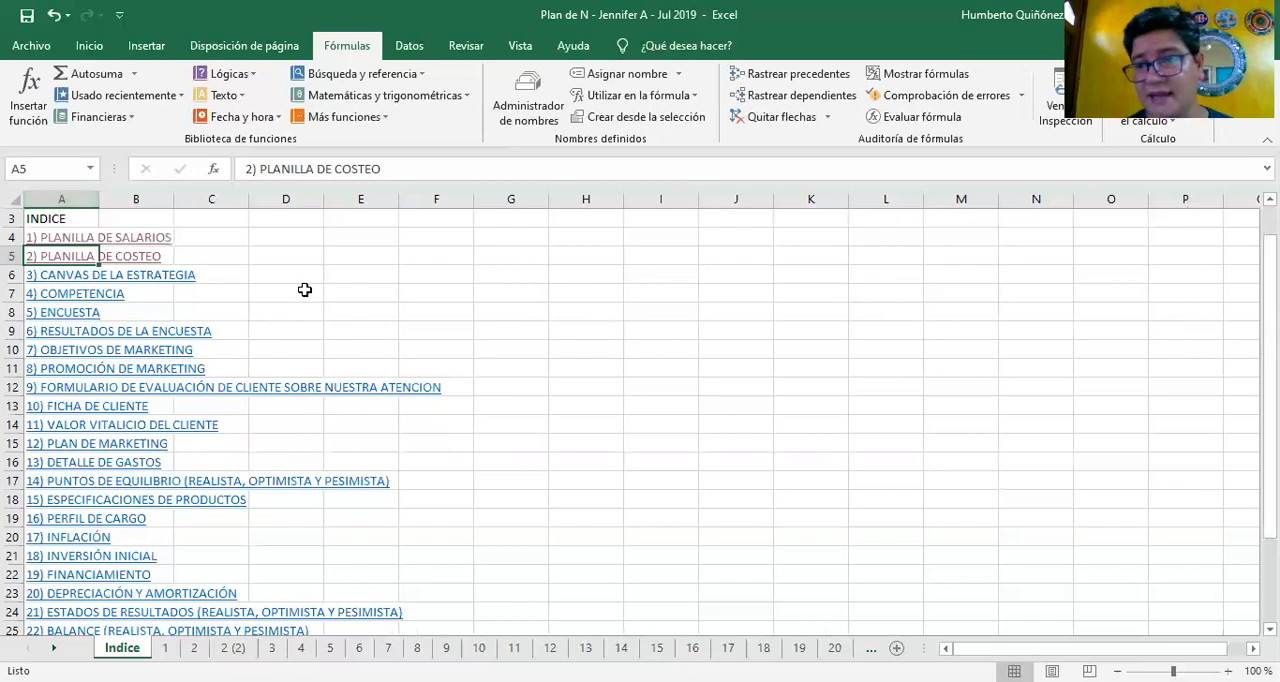